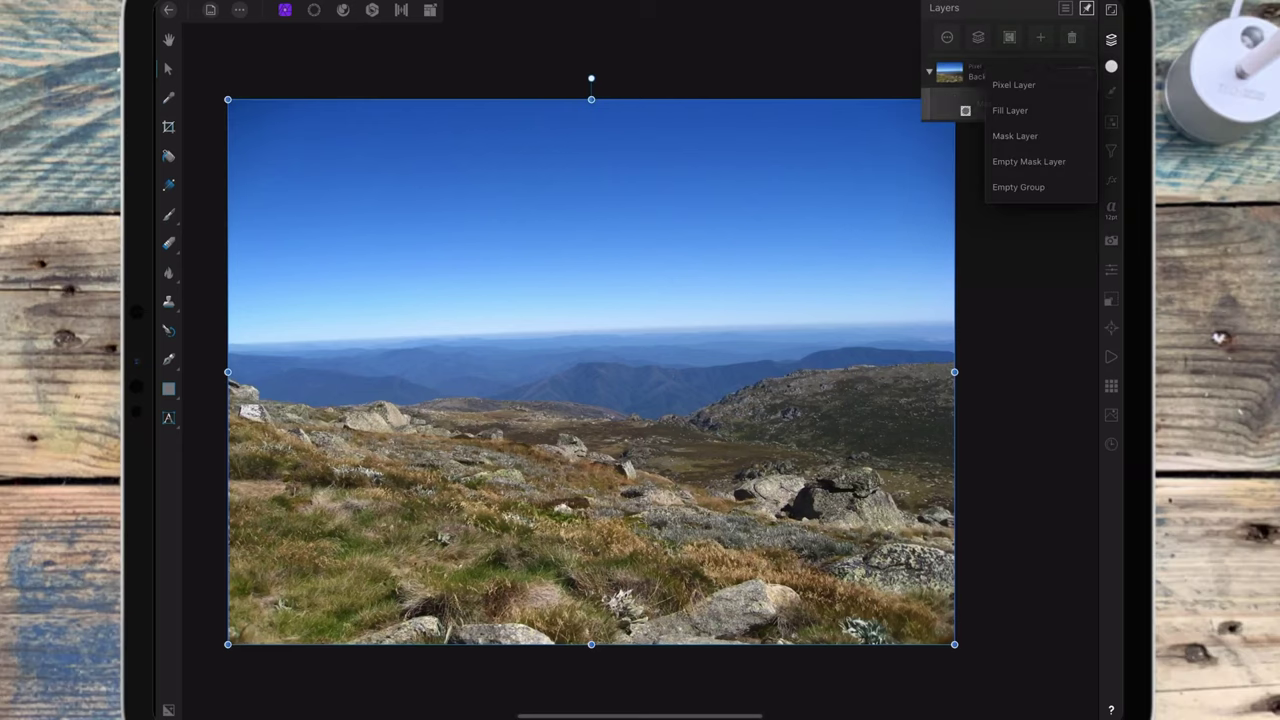
Mask the Background with a white linear gradient so the sky and mountains fade out above the rocks
left_click(168, 185)
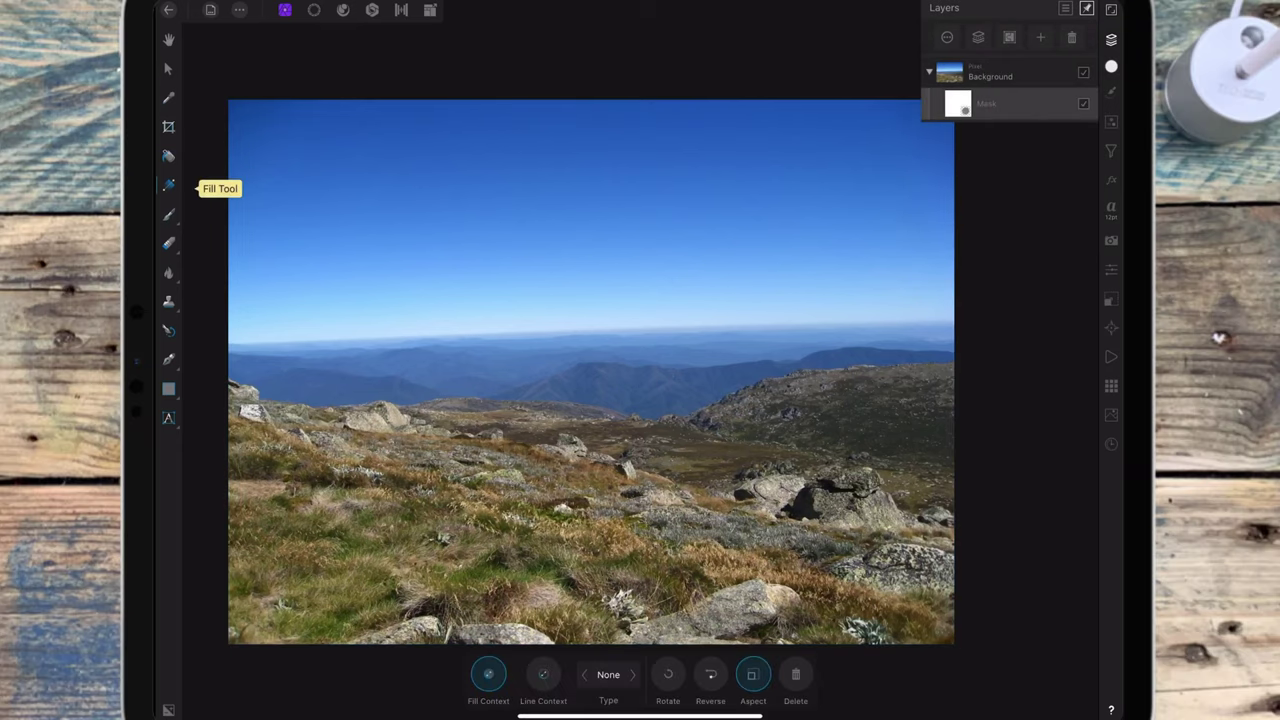
left_click_drag(591, 331, 591, 418)
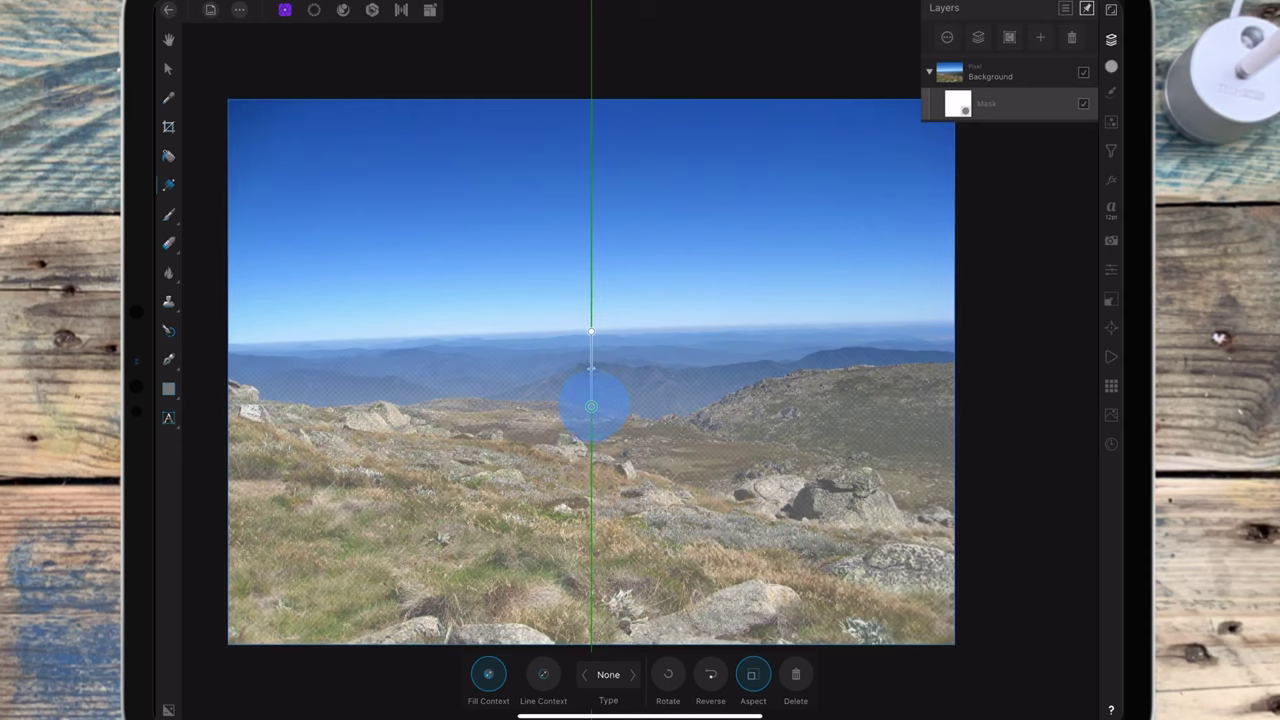
left_click(1111, 66)
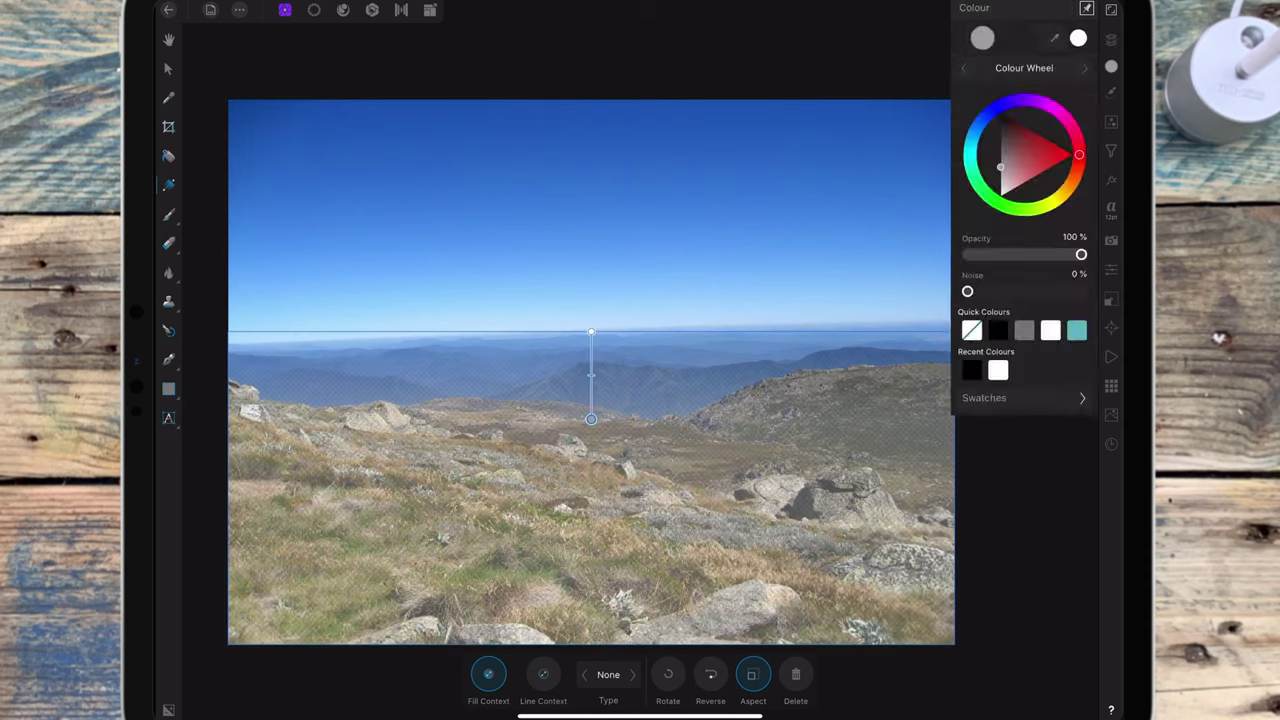
mouse_move(1001, 167)
left_mouse_down()
mouse_move(1000, 197)
mouse_move(1000, 113)
left_mouse_up()
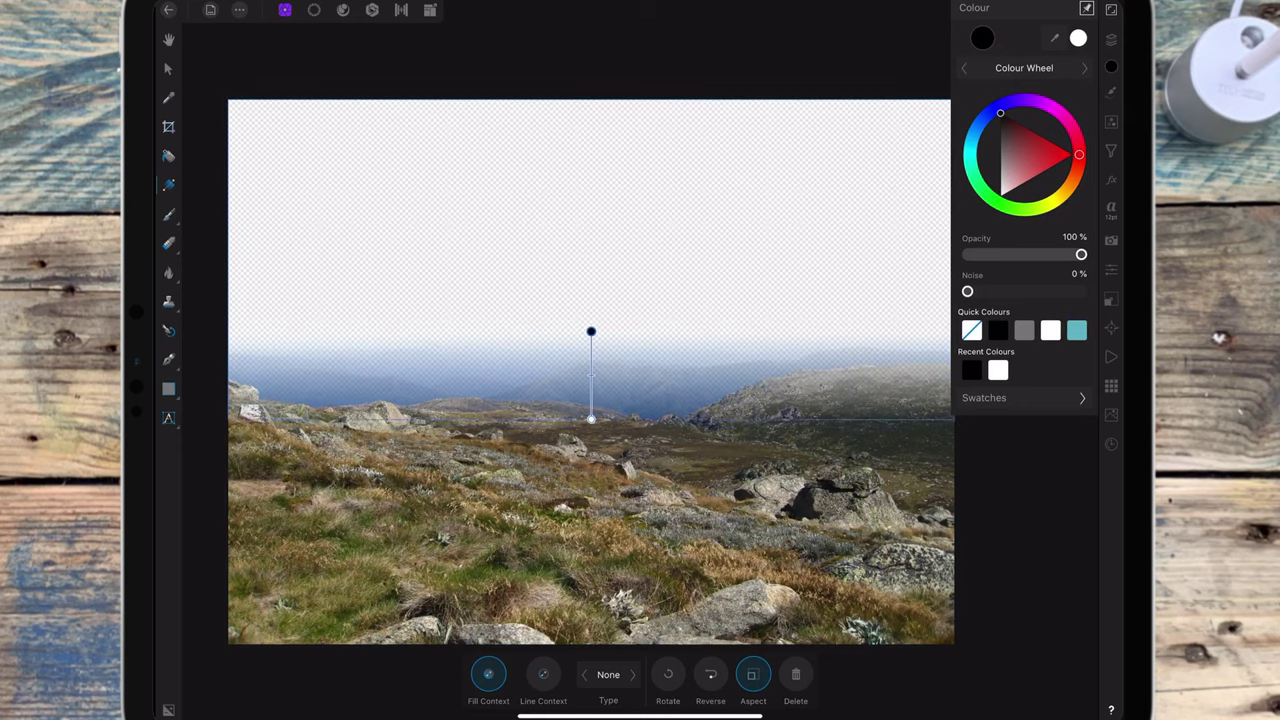
left_click_drag(591, 418, 591, 434)
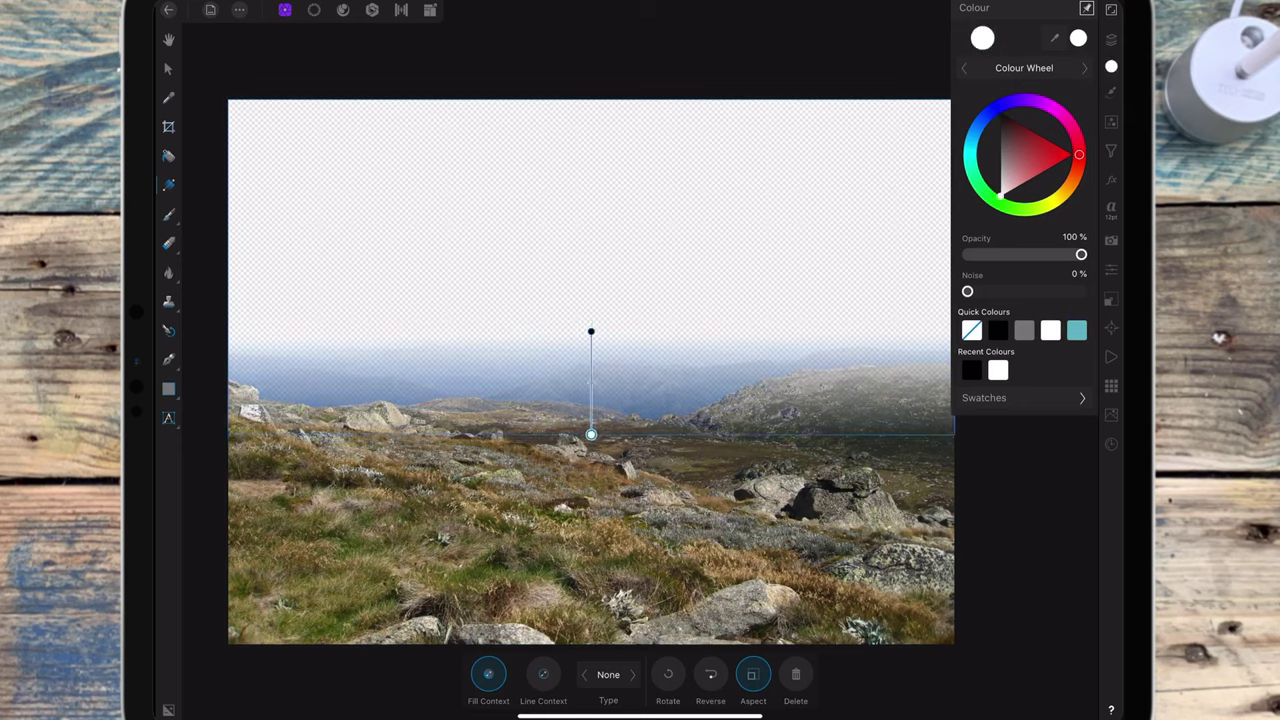
left_click_drag(591, 331, 591, 462)
left_click(168, 68)
left_click(1111, 39)
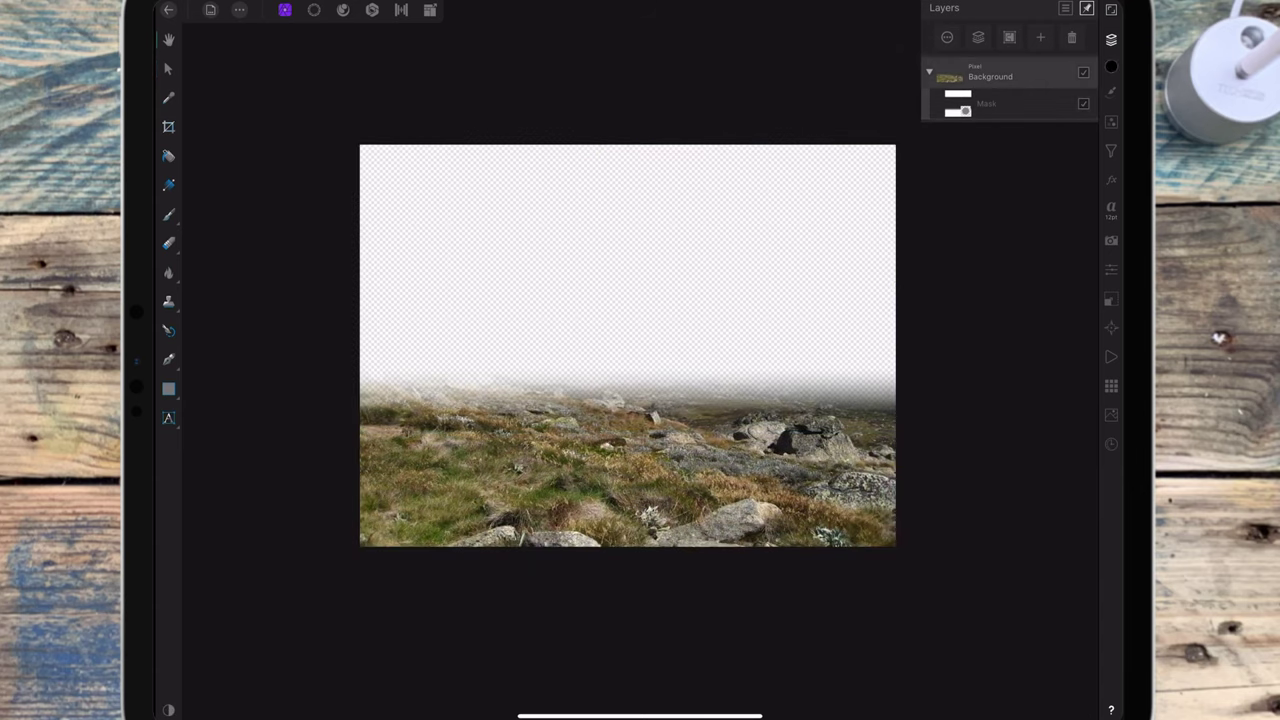
Add a Colour Balance adjustment nested inside the Background layer
left_click(1111, 121)
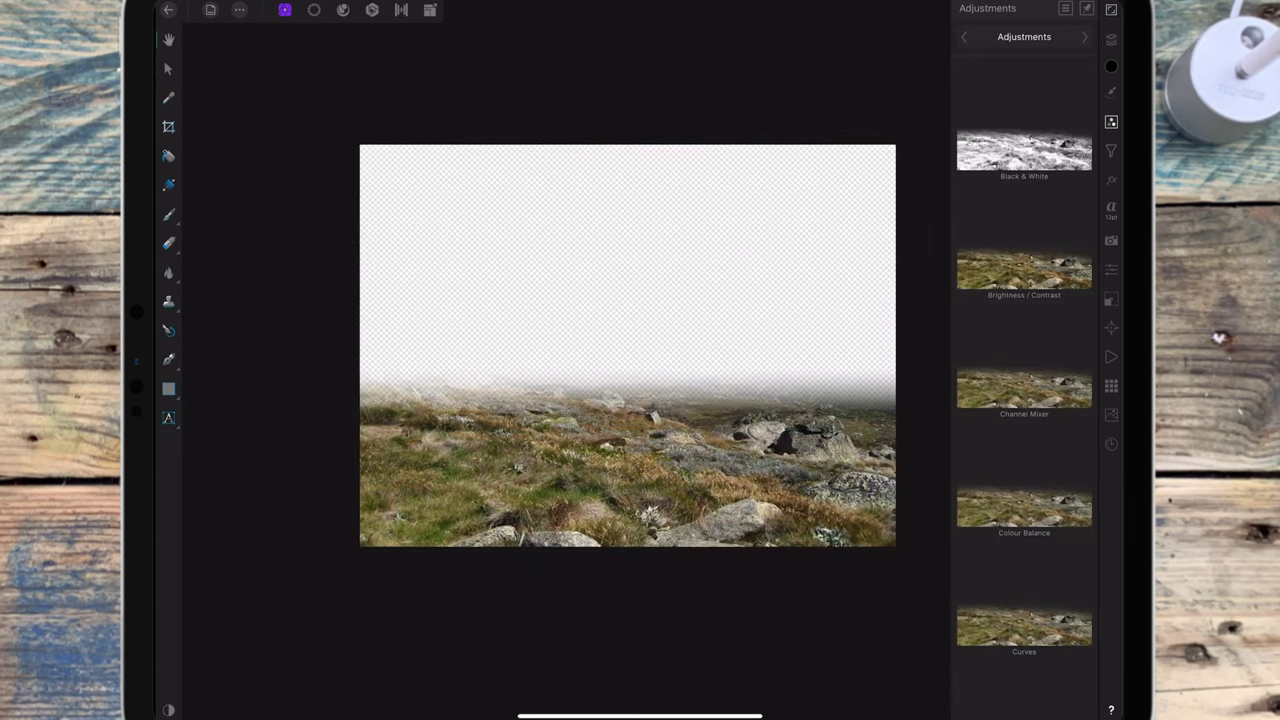
scroll(1049, 337, "down", 3)
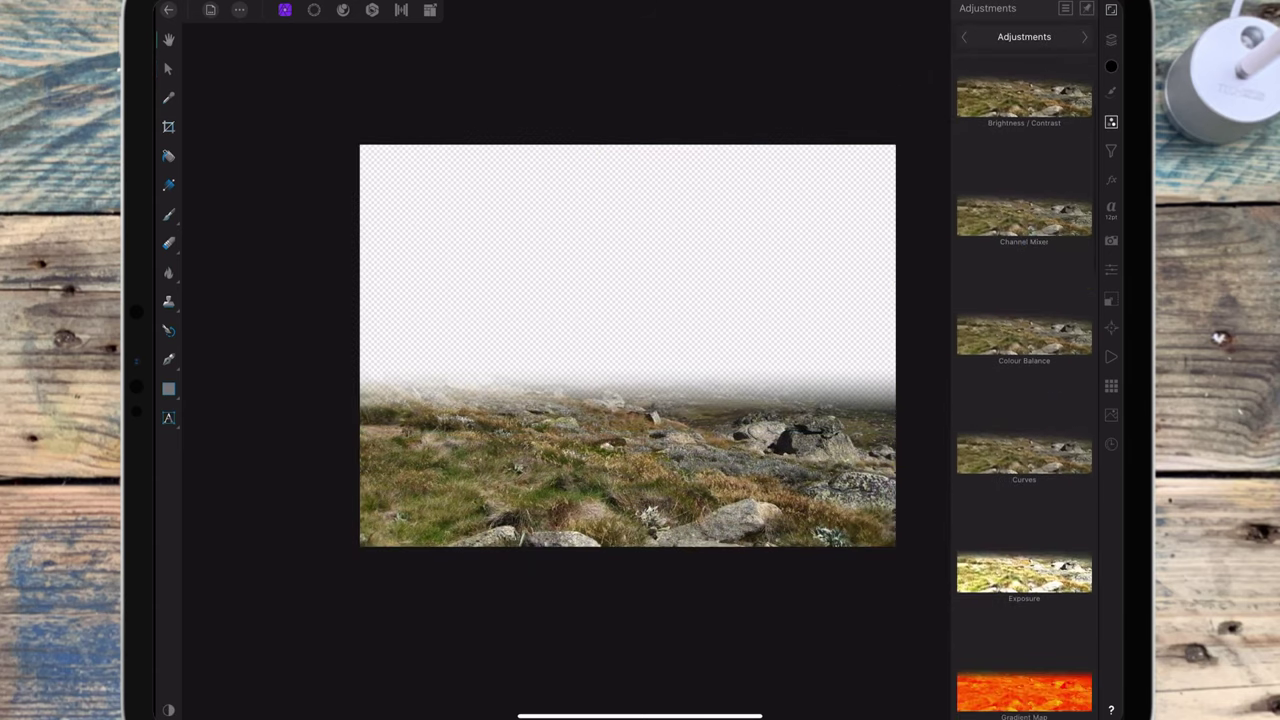
left_click_drag(1054, 394, 1054, 411)
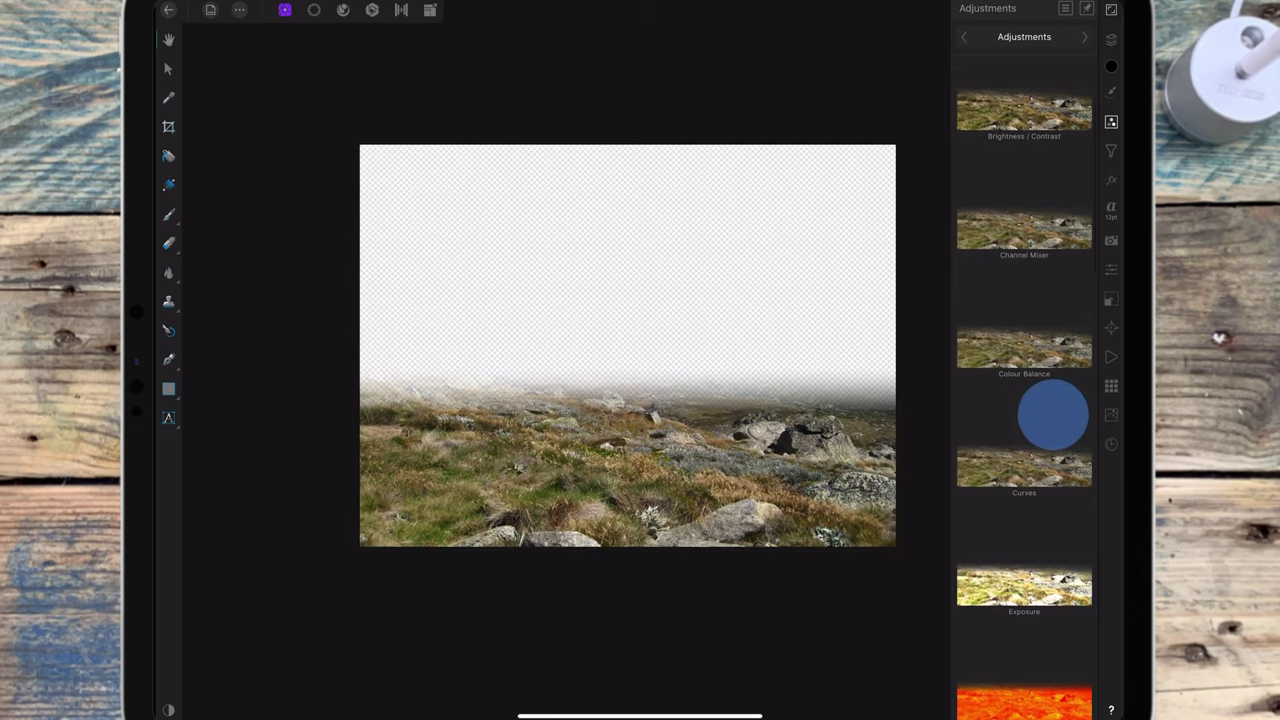
left_click(1044, 327)
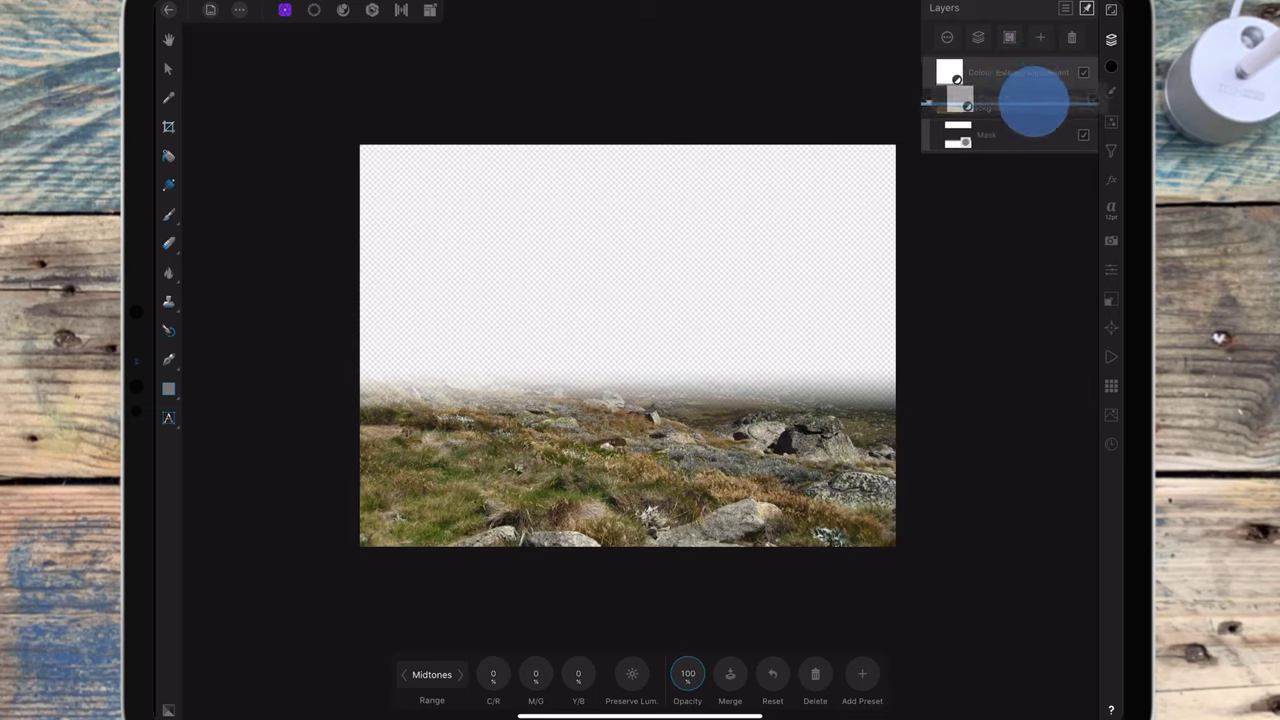
left_click_drag(1020, 75, 1031, 108)
Shift the midtones and highlights toward cyan and blue
left_click_drag(493, 674, 434, 684)
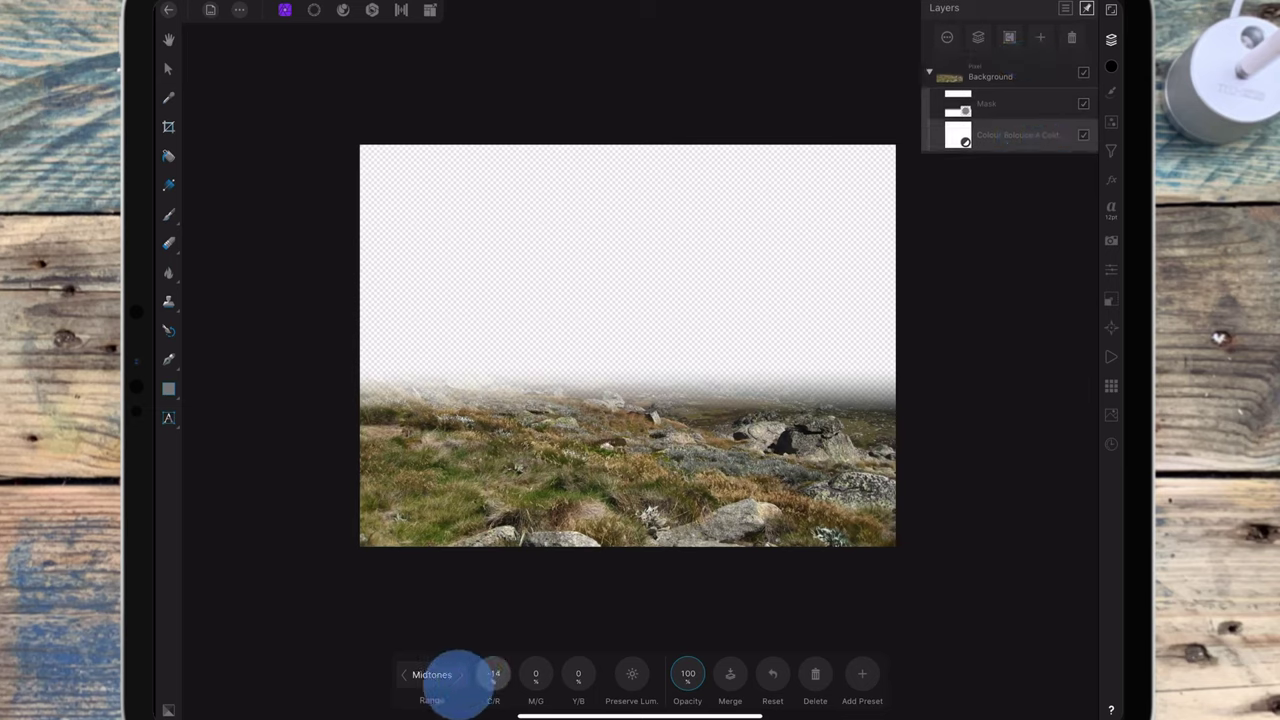
left_click_drag(578, 673, 617, 674)
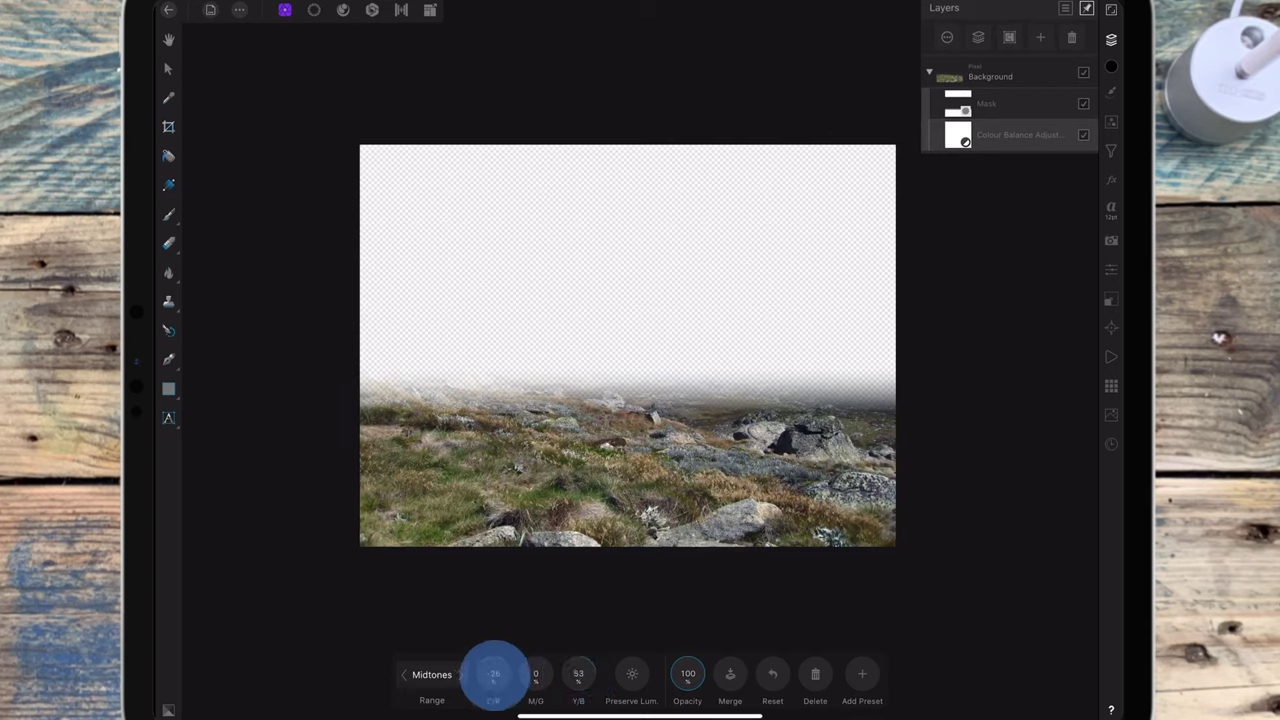
left_click_drag(497, 671, 463, 686)
mouse_move(588, 672)
left_mouse_down()
mouse_move(577, 669)
mouse_move(605, 673)
mouse_move(549, 671)
left_mouse_up()
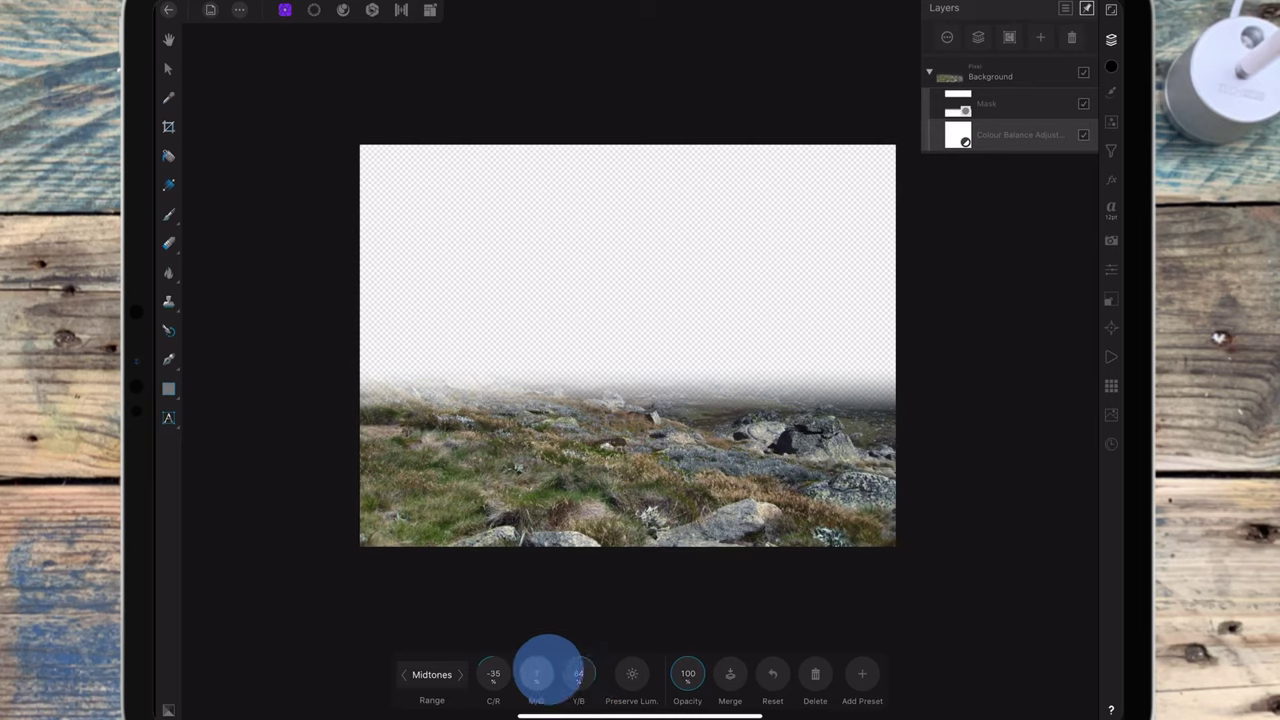
left_click(460, 674)
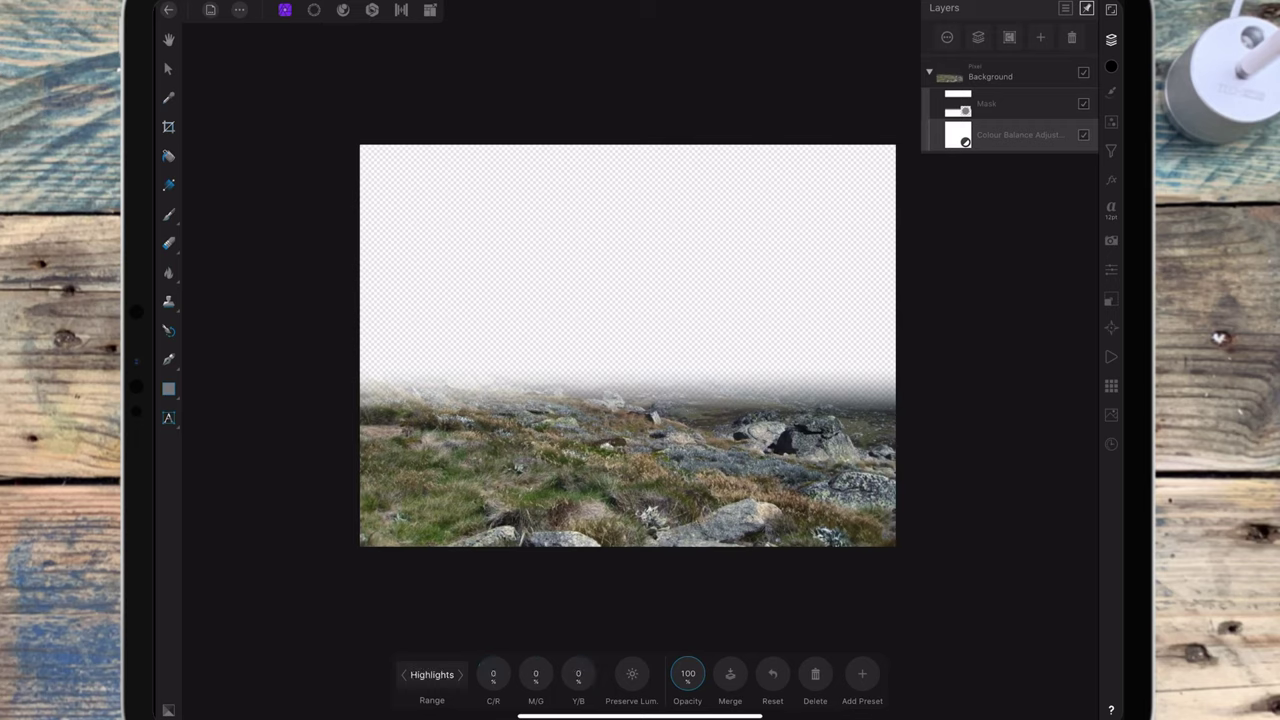
left_click_drag(494, 674, 380, 698)
left_click_drag(578, 673, 630, 676)
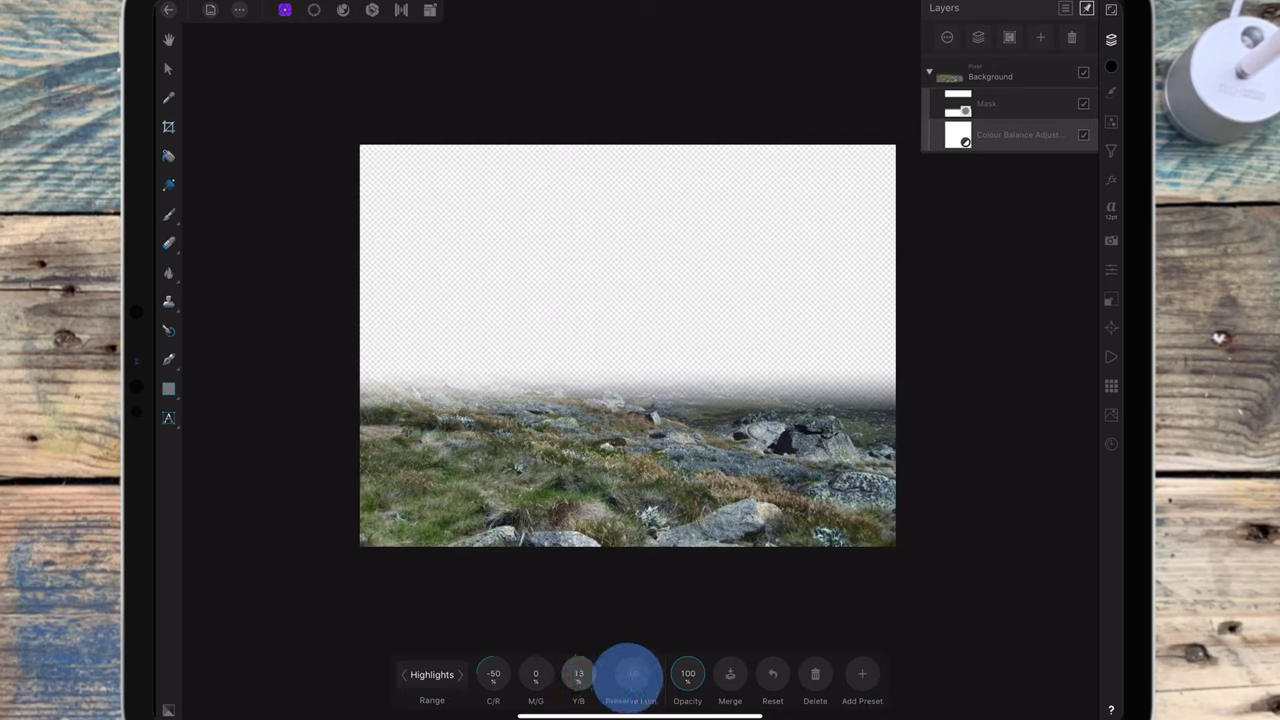
Set the shadows to C/R -23, M/G -6, Y/B 58
left_click(460, 674)
mouse_move(578, 673)
left_mouse_down()
mouse_move(636, 688)
mouse_move(594, 671)
mouse_move(424, 702)
left_mouse_up()
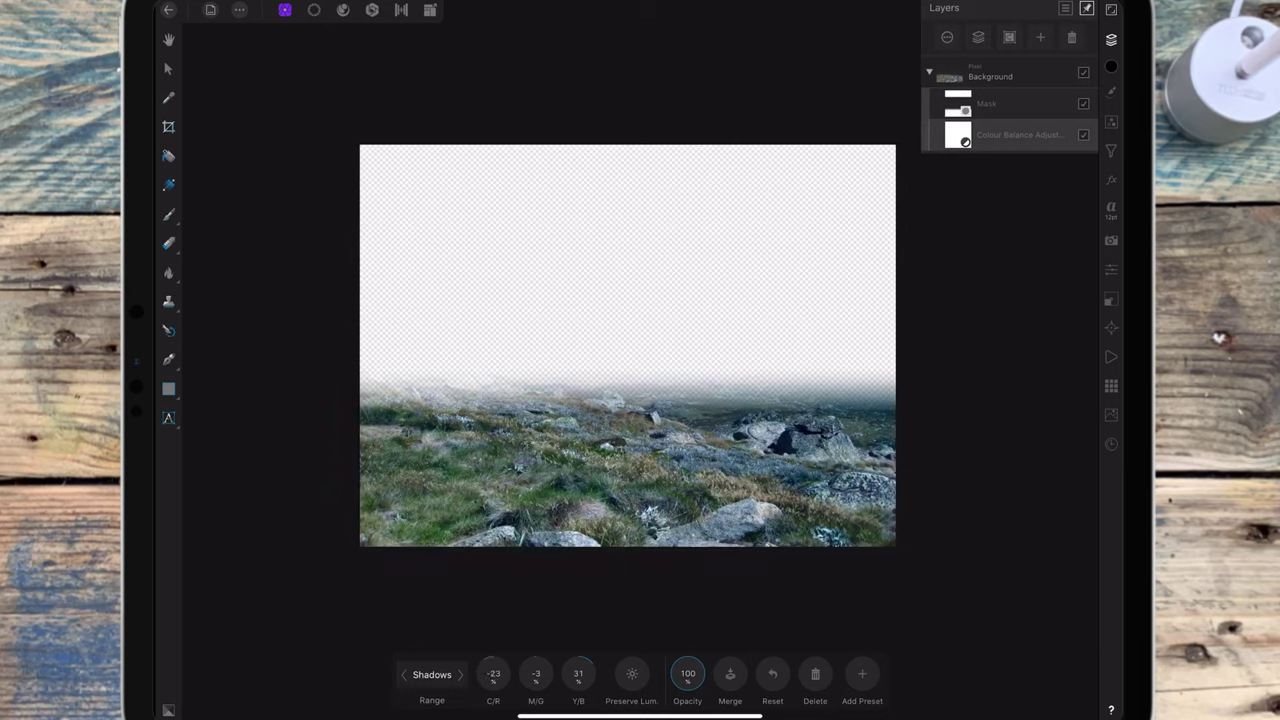
left_click_drag(591, 674, 574, 674)
left_click(588, 676)
mouse_move(532, 677)
left_mouse_down()
mouse_move(505, 692)
mouse_move(544, 674)
left_mouse_up()
left_click(1111, 121)
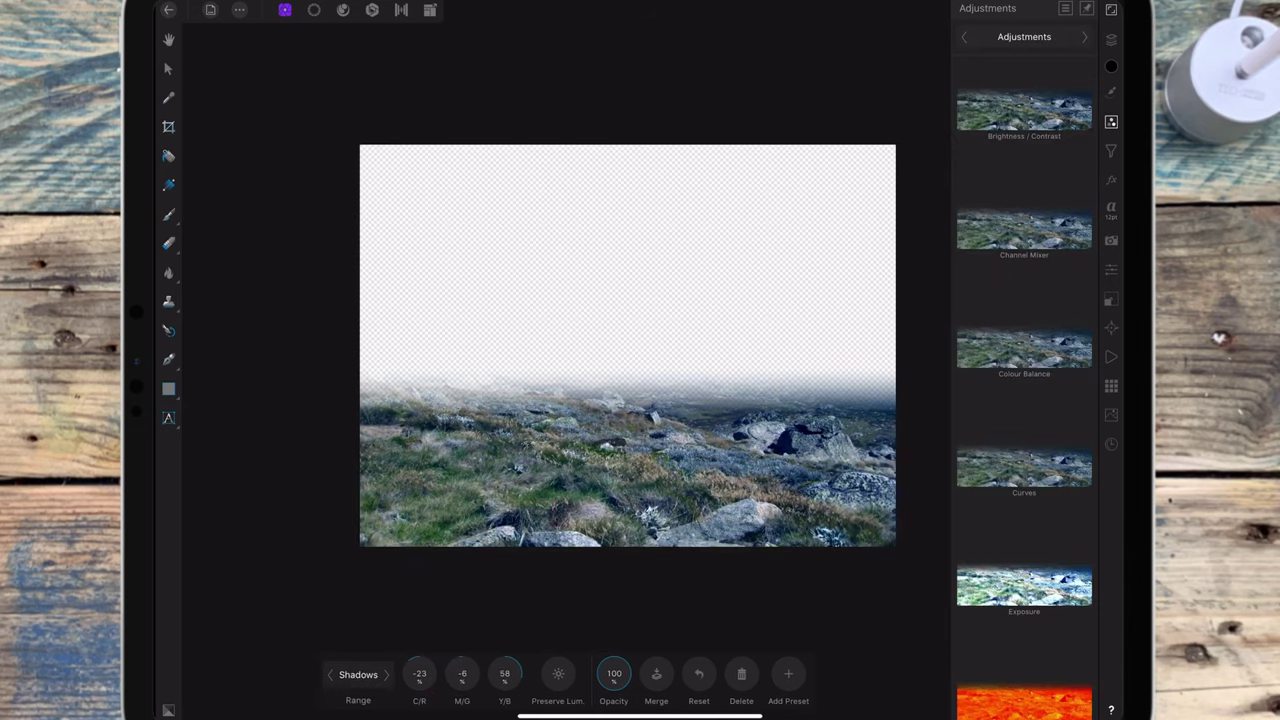
Add a Brightness / Contrast adjustment at Brightness -94, then collapse and select Background
left_click(1030, 114)
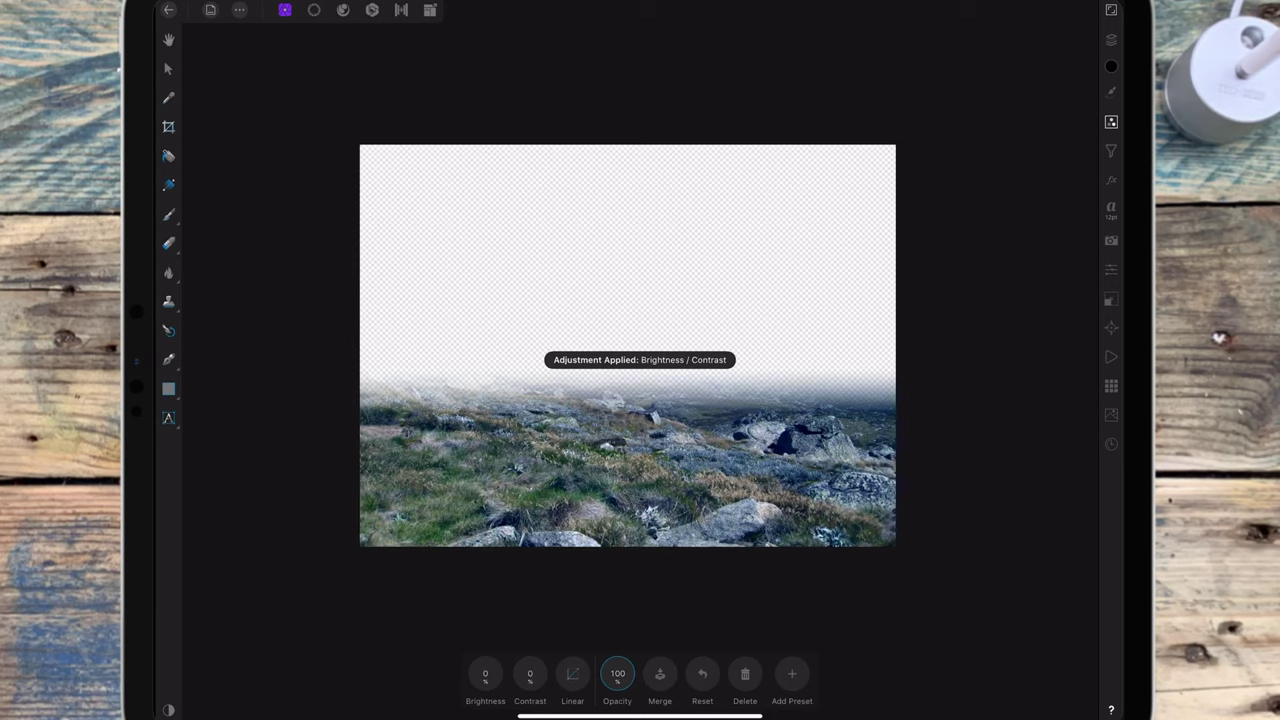
left_click_drag(485, 673, 264, 693)
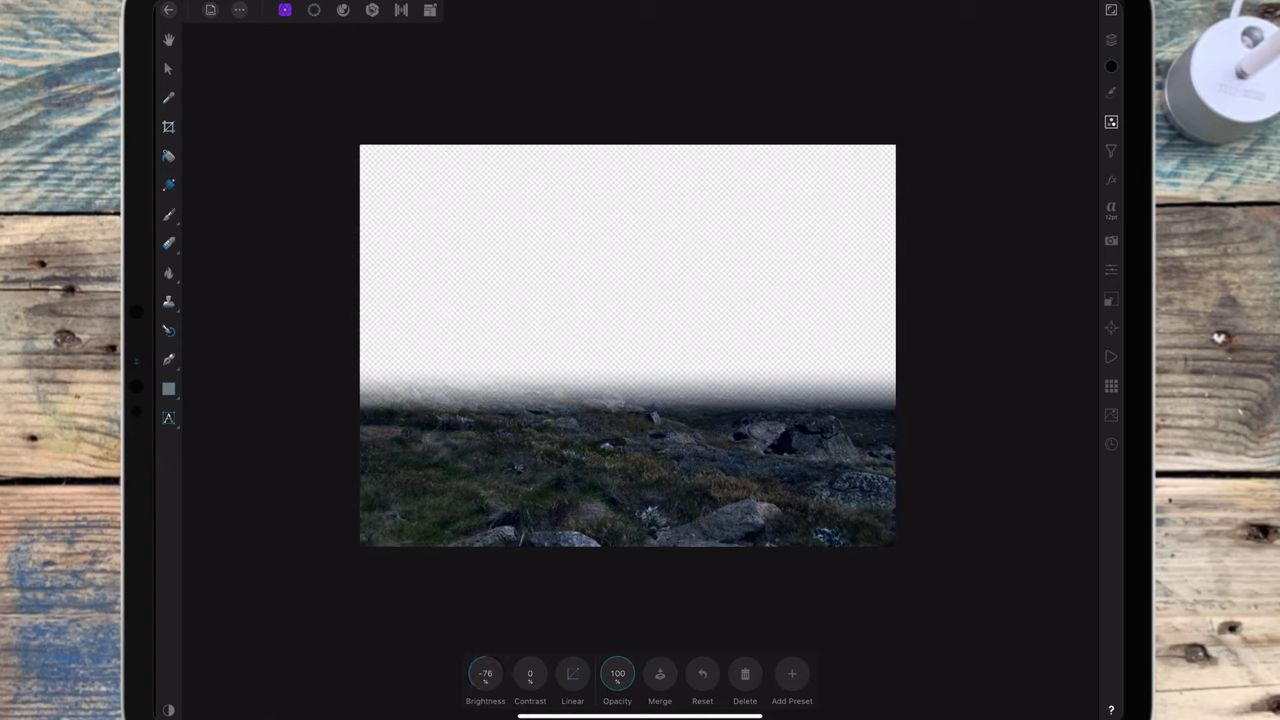
left_click_drag(485, 673, 428, 686)
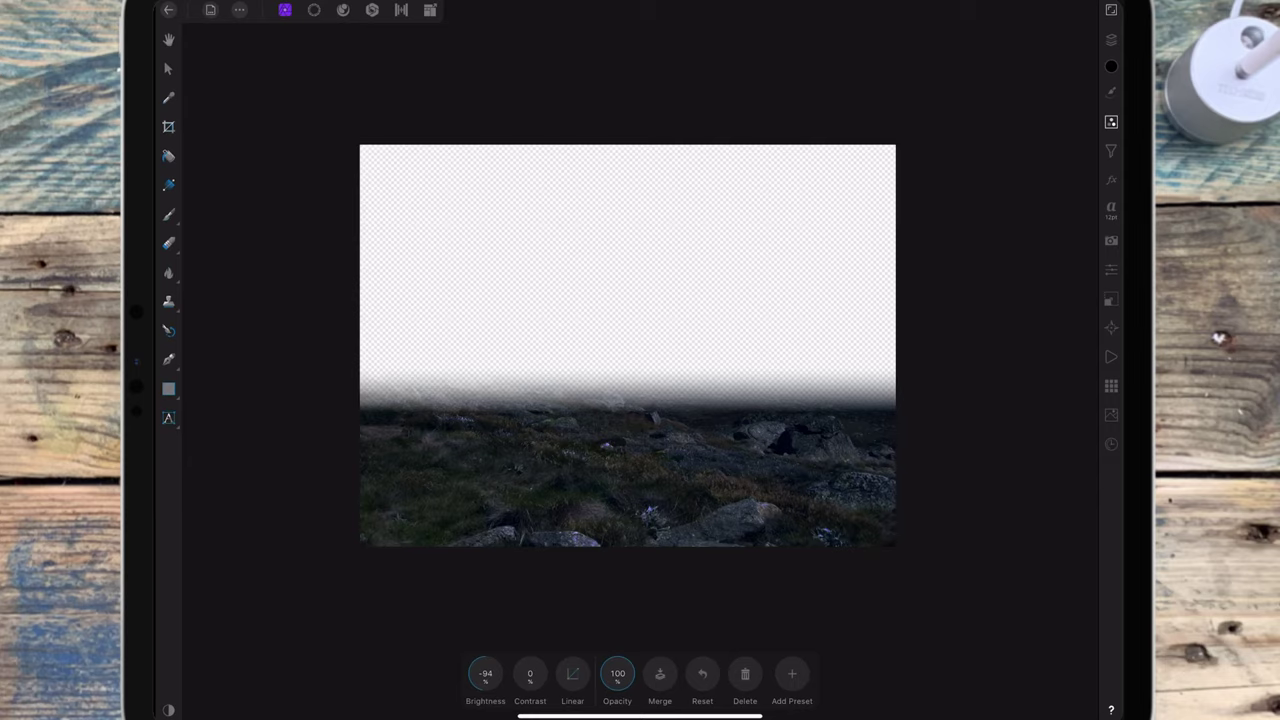
left_click(1111, 39)
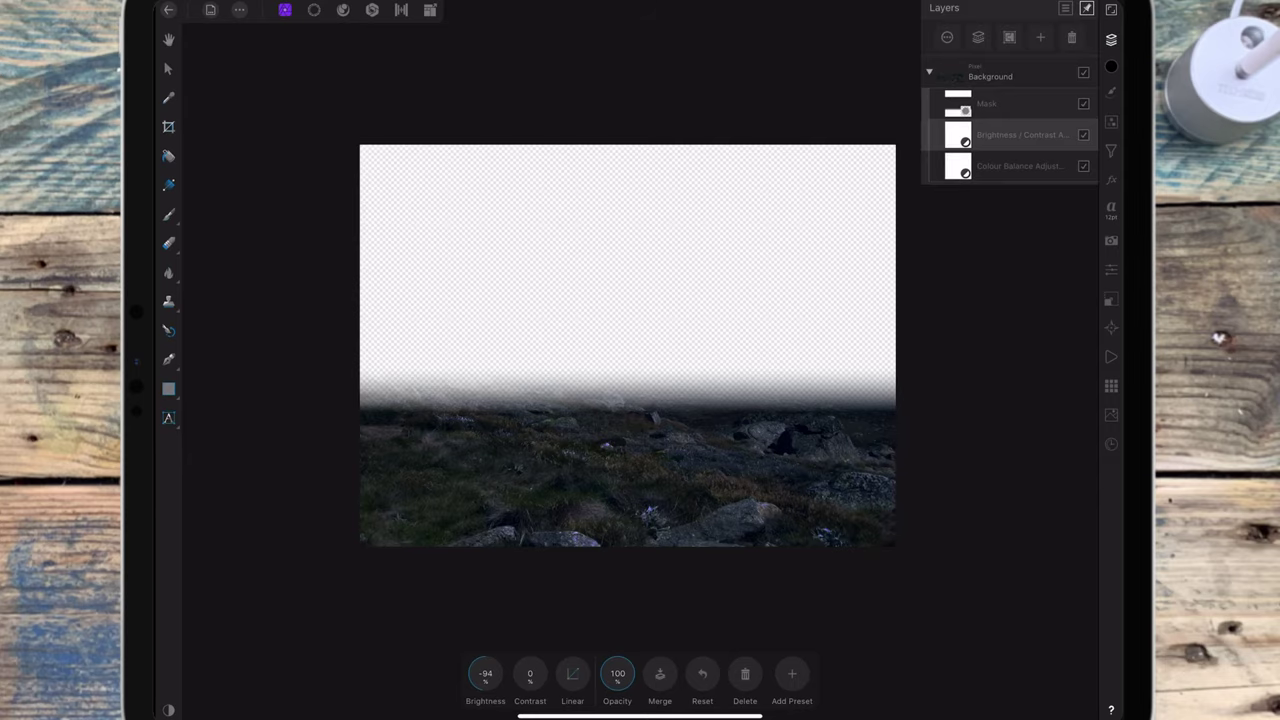
left_click(929, 71)
left_click(1018, 74)
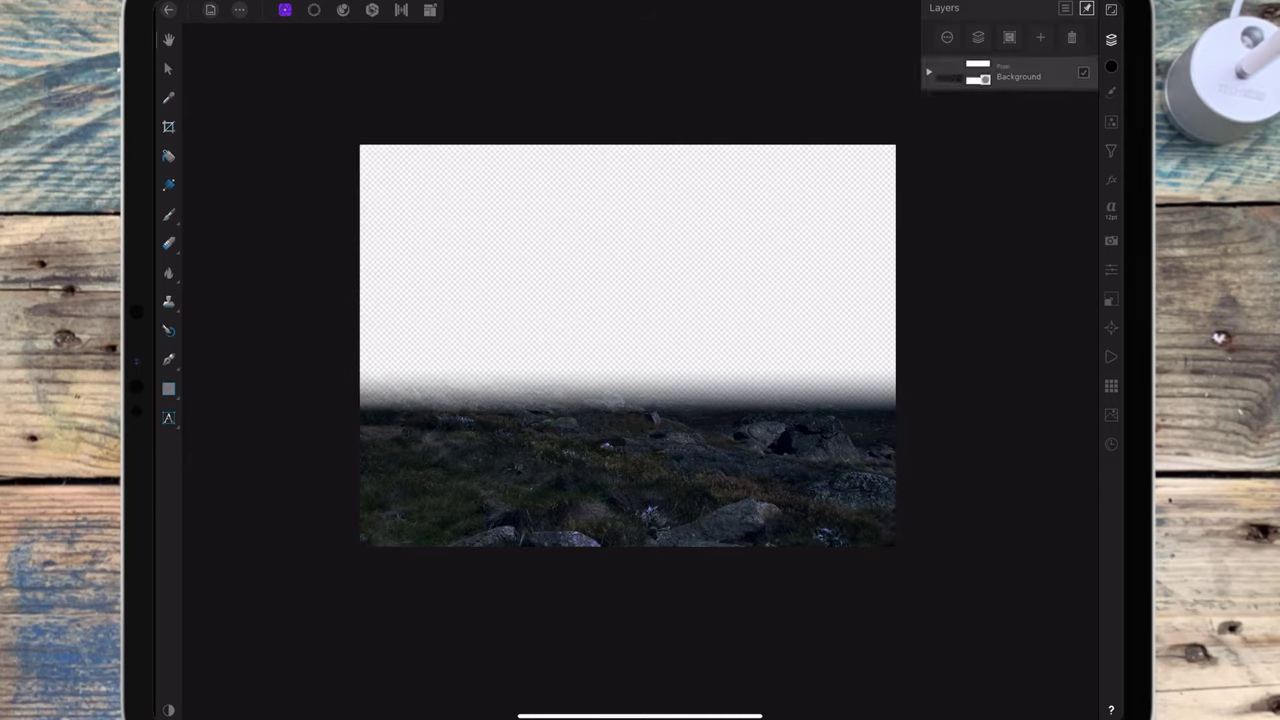
Add a Fill layer beneath Background and colour it a deep navy blue
left_click(1040, 37)
left_click(1032, 110)
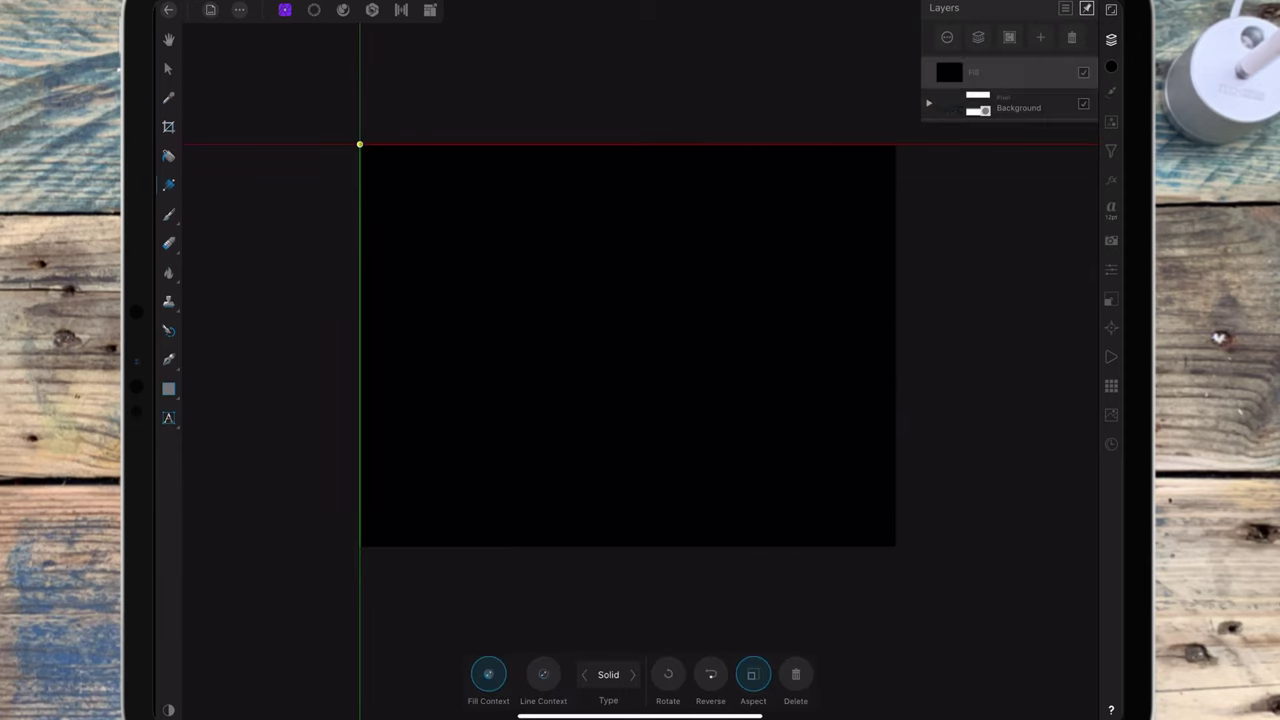
left_click_drag(1030, 75, 1028, 107)
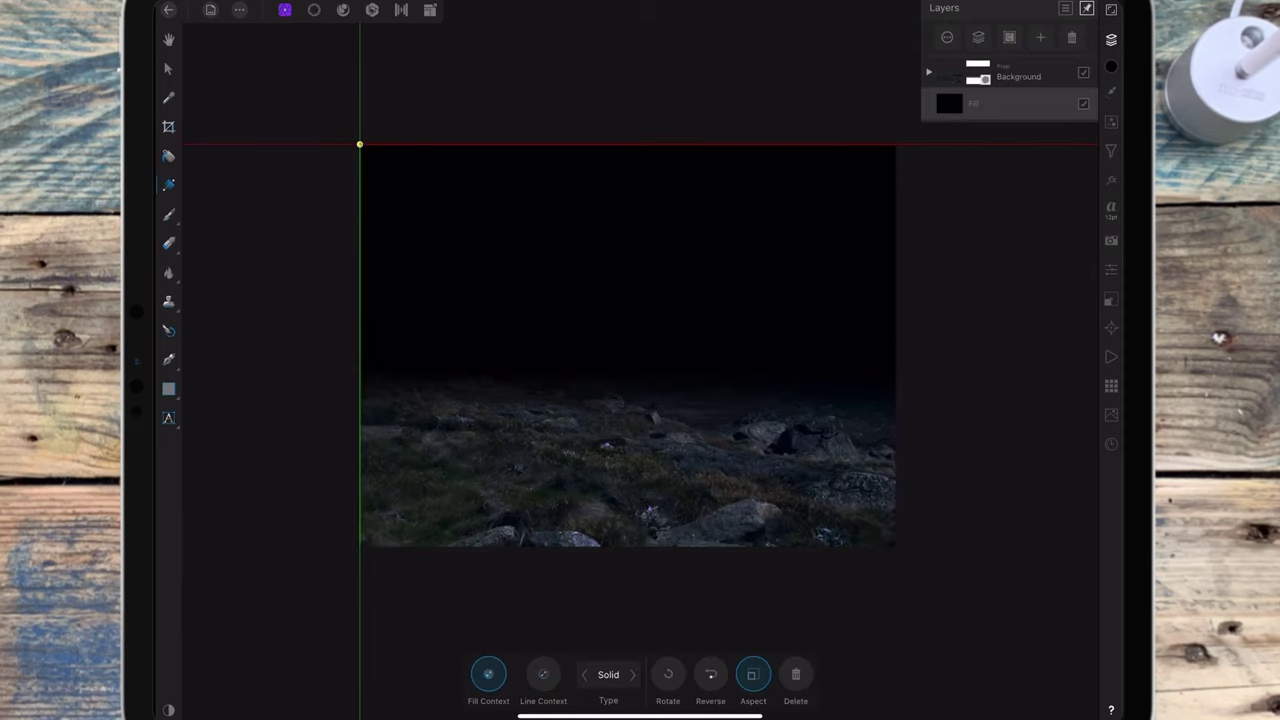
left_click(1111, 66)
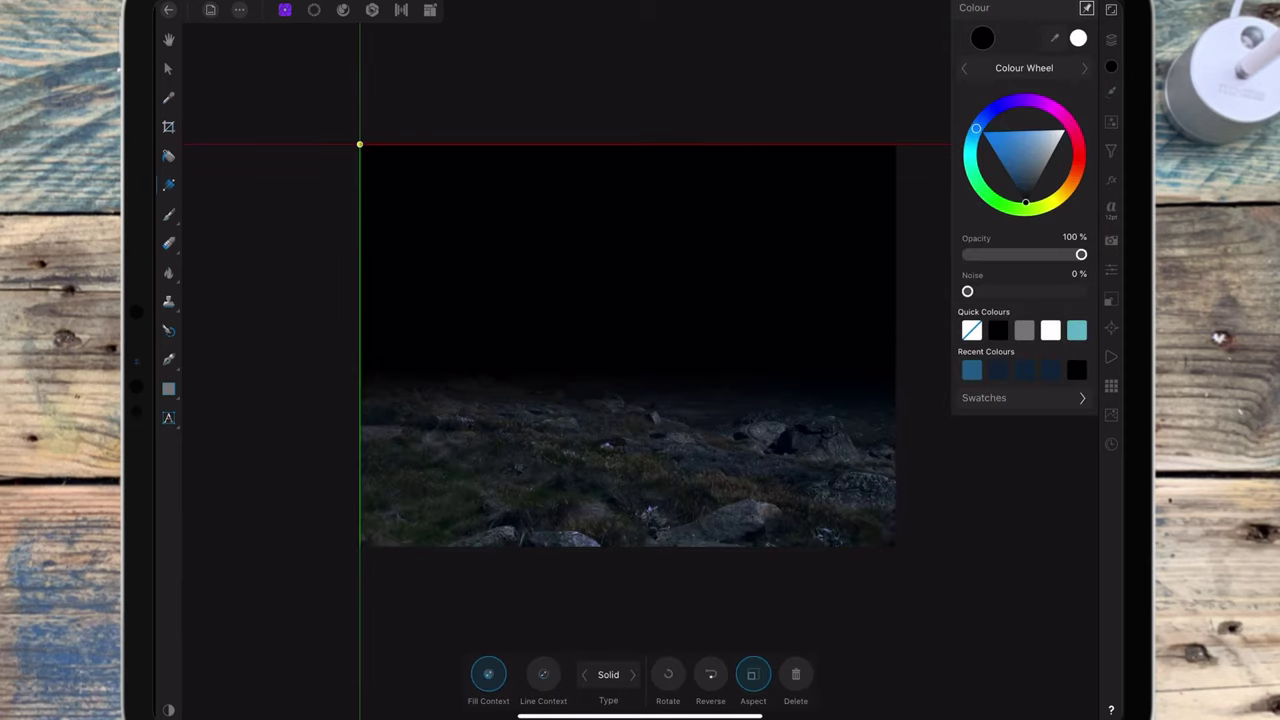
mouse_move(1025, 203)
left_mouse_down()
mouse_move(981, 126)
mouse_move(1014, 186)
left_mouse_up()
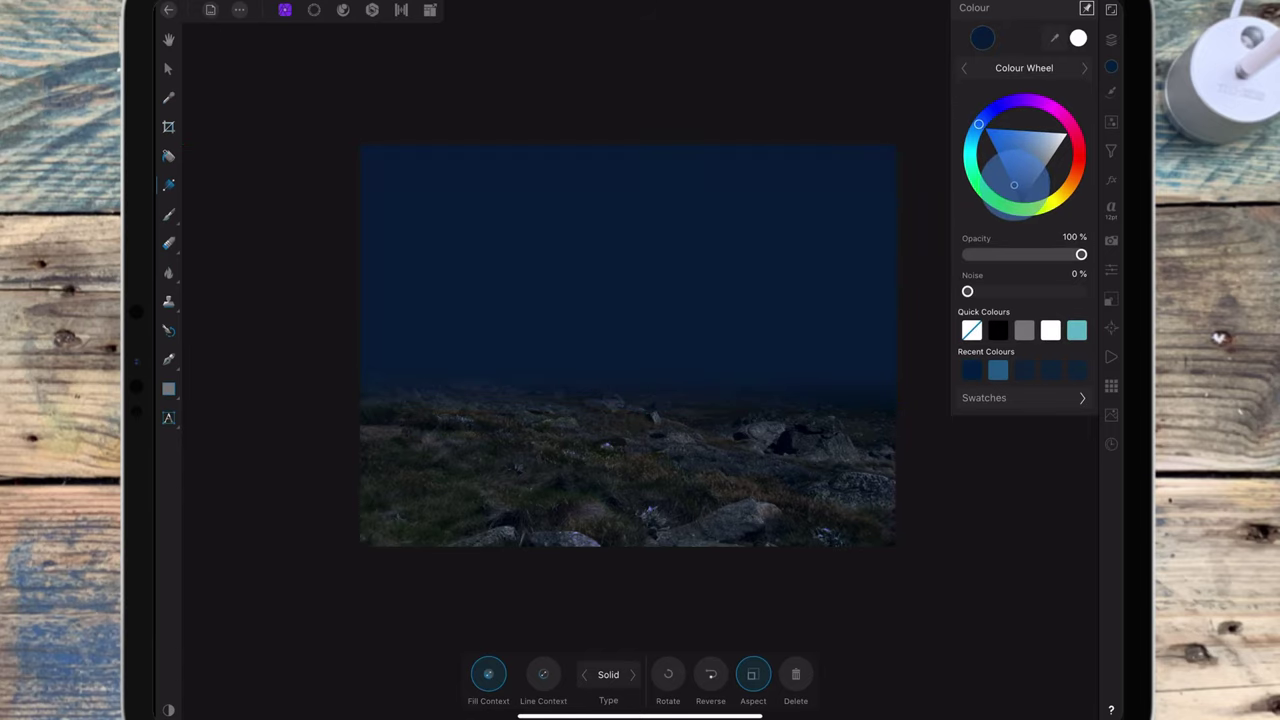
left_click_drag(359, 145, 359, 145)
left_click_drag(978, 124, 973, 133)
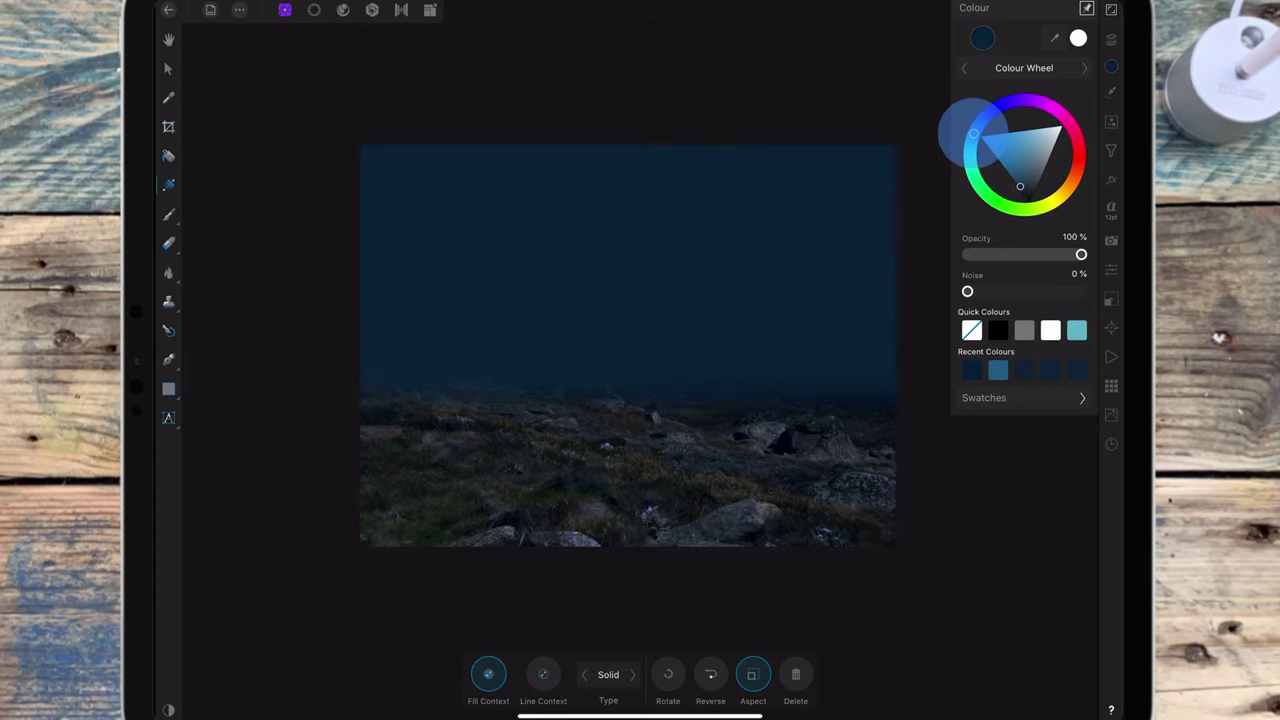
left_click(359, 145)
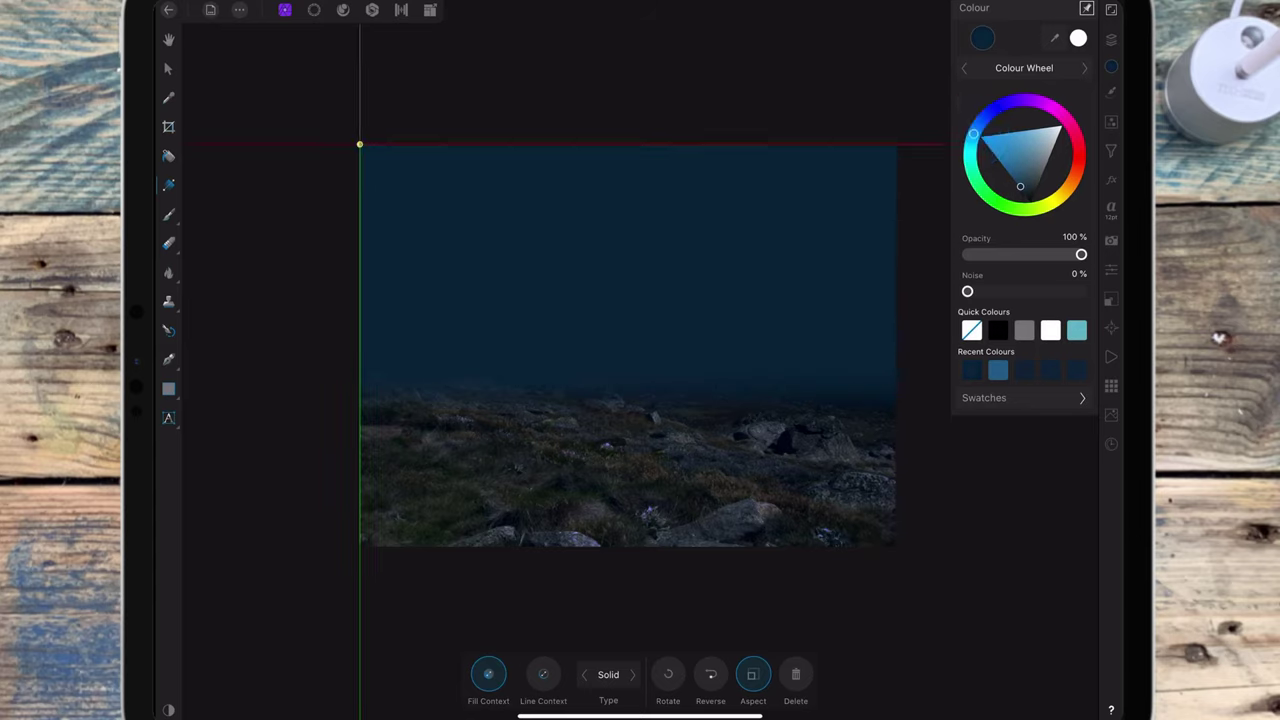
left_click_drag(1020, 186, 1020, 187)
left_click(1111, 38)
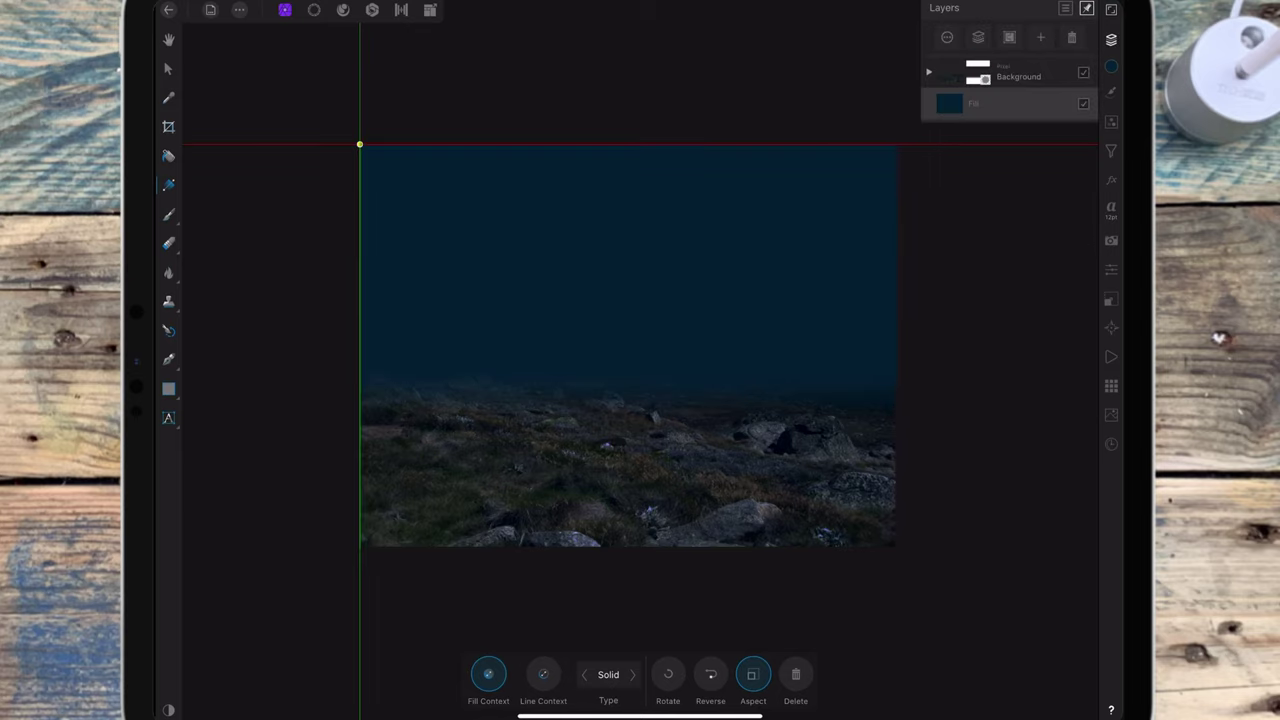
left_click(168, 214)
Set the brush to a mid blue with a width of about 1565 px
left_click(719, 673)
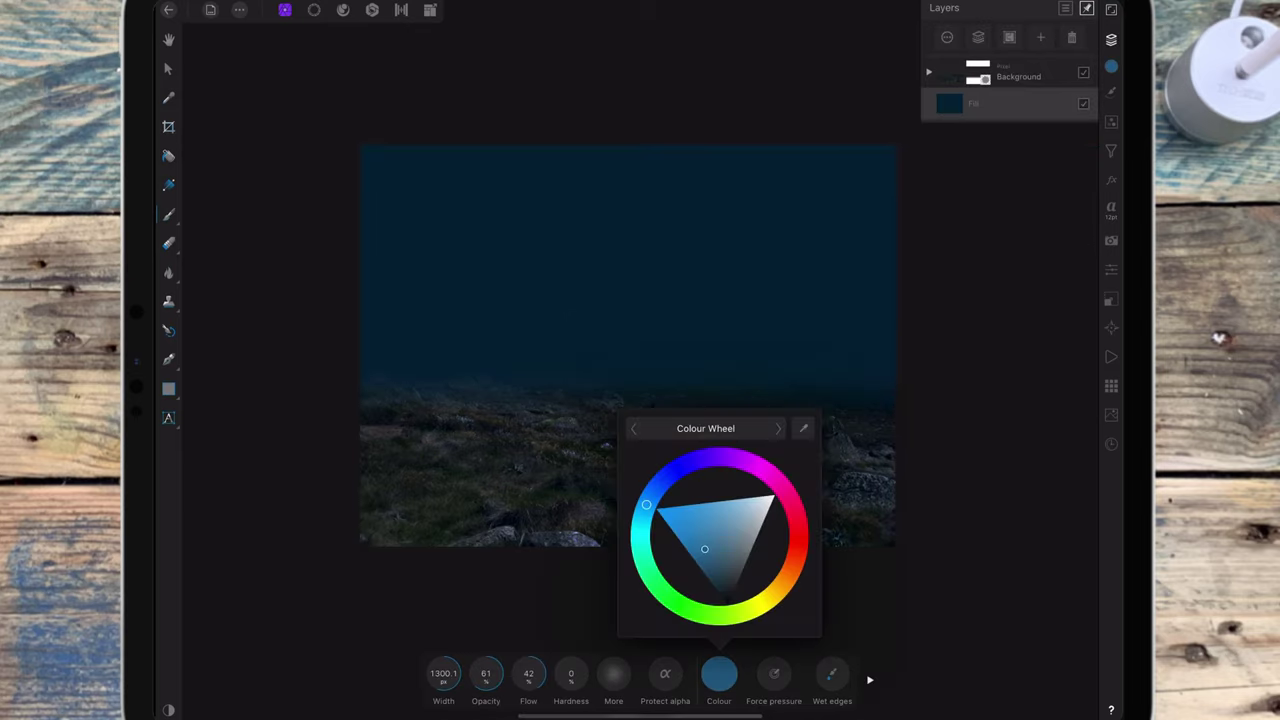
left_click_drag(646, 504, 648, 500)
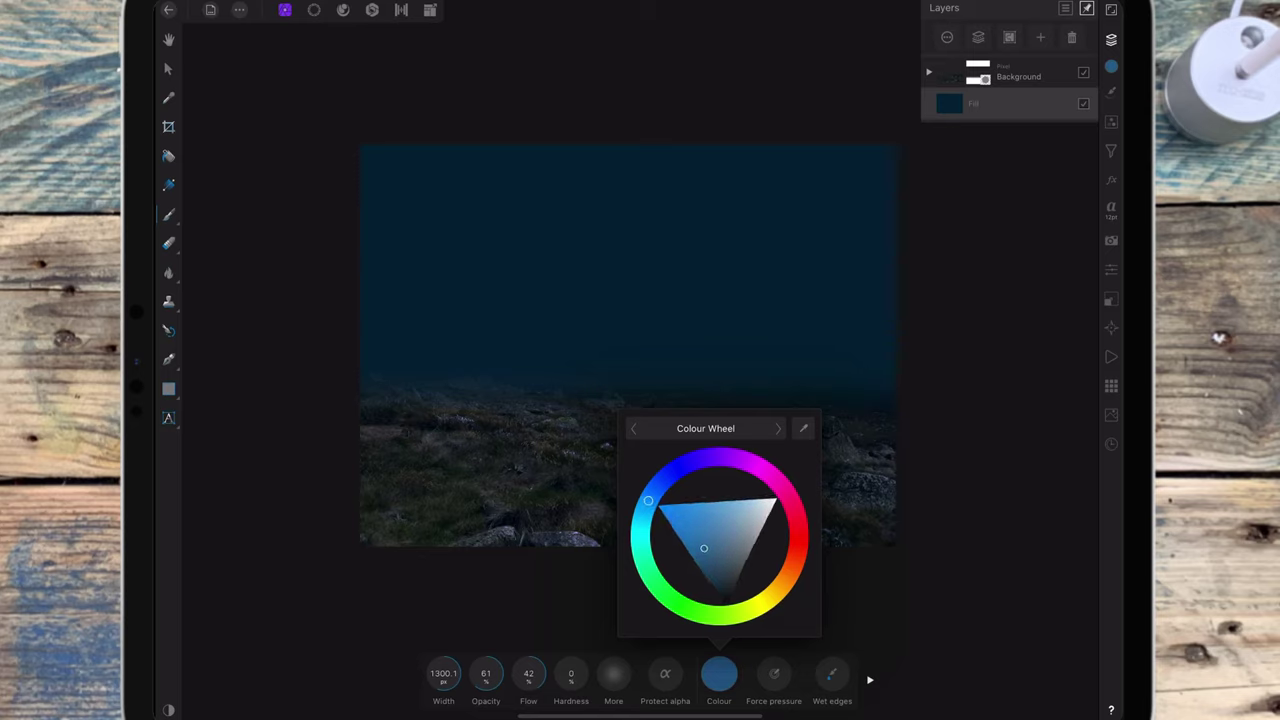
left_click_drag(704, 548, 699, 556)
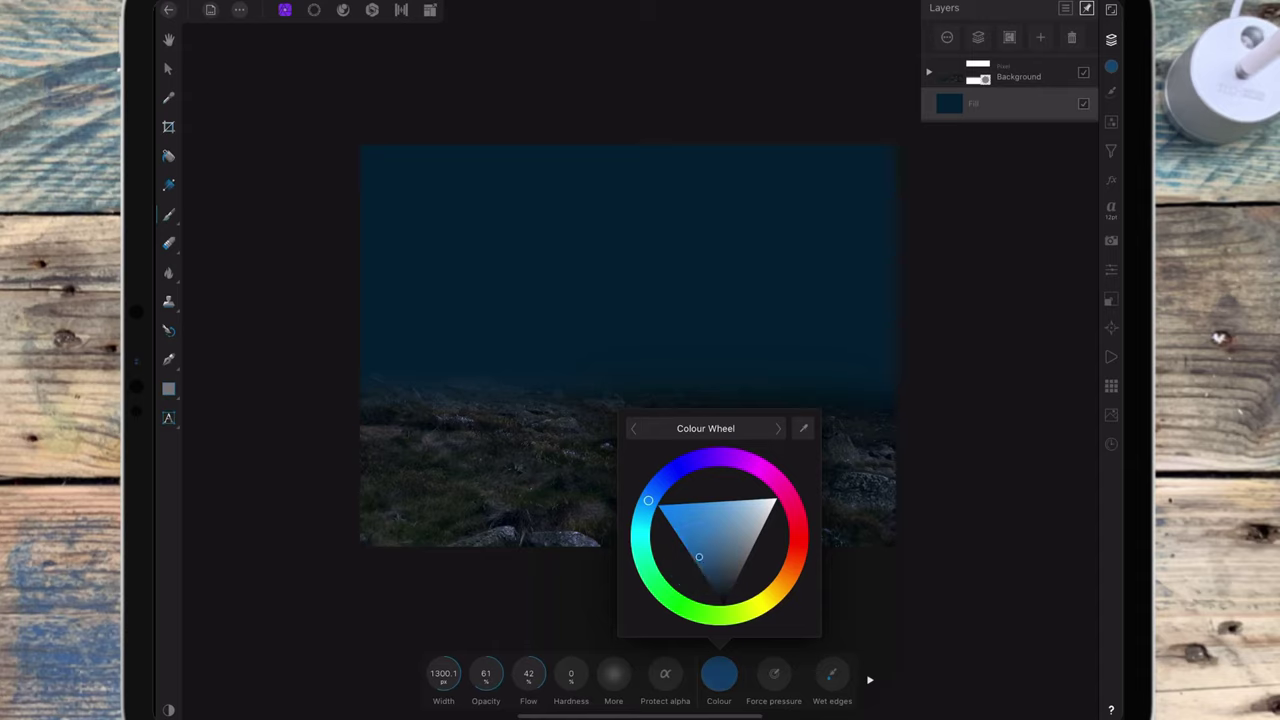
left_click(599, 507)
left_click_drag(469, 655, 773, 412)
On a new Pixel layer, dab a soft blue glow into the sky's centre
left_click(1040, 37)
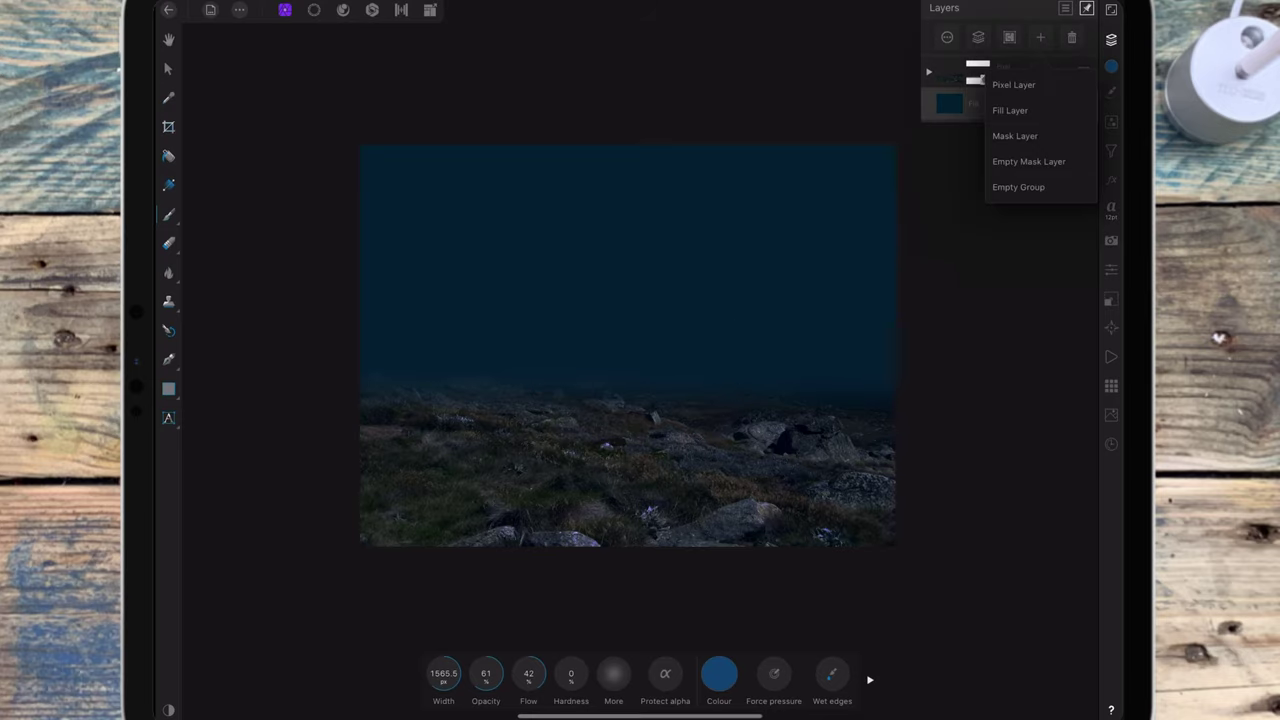
left_click(1020, 83)
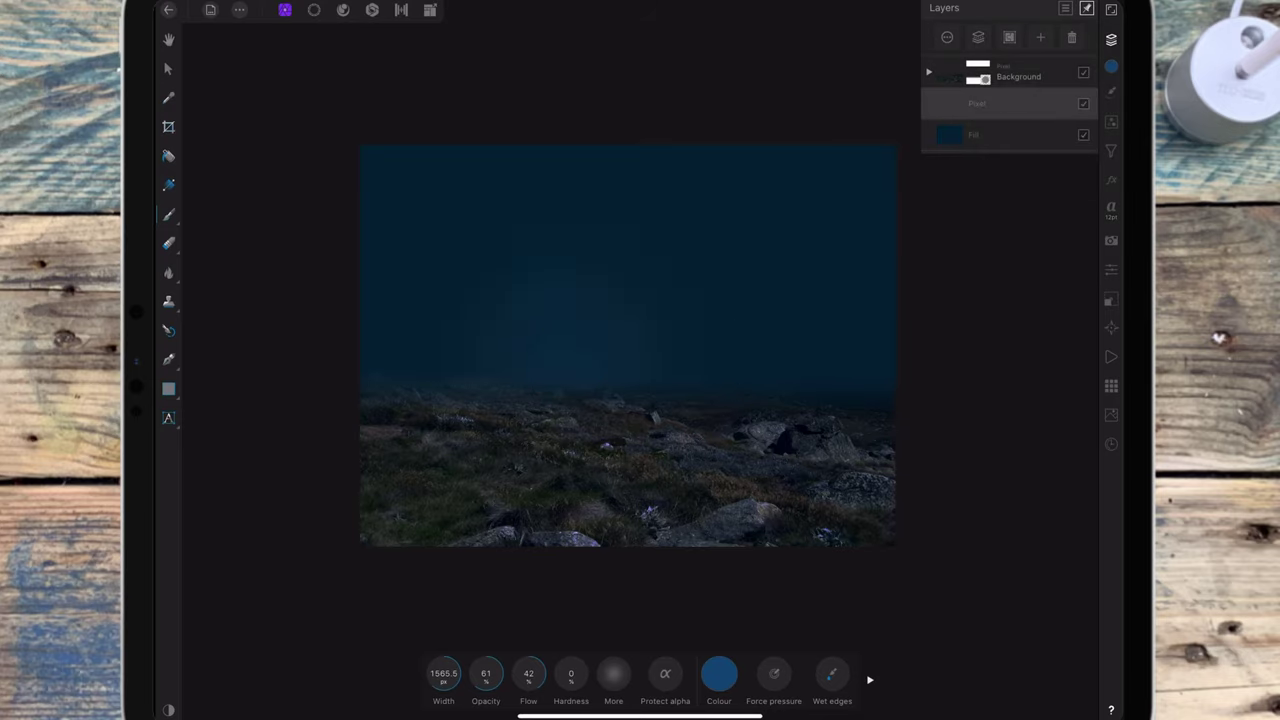
left_click(612, 360)
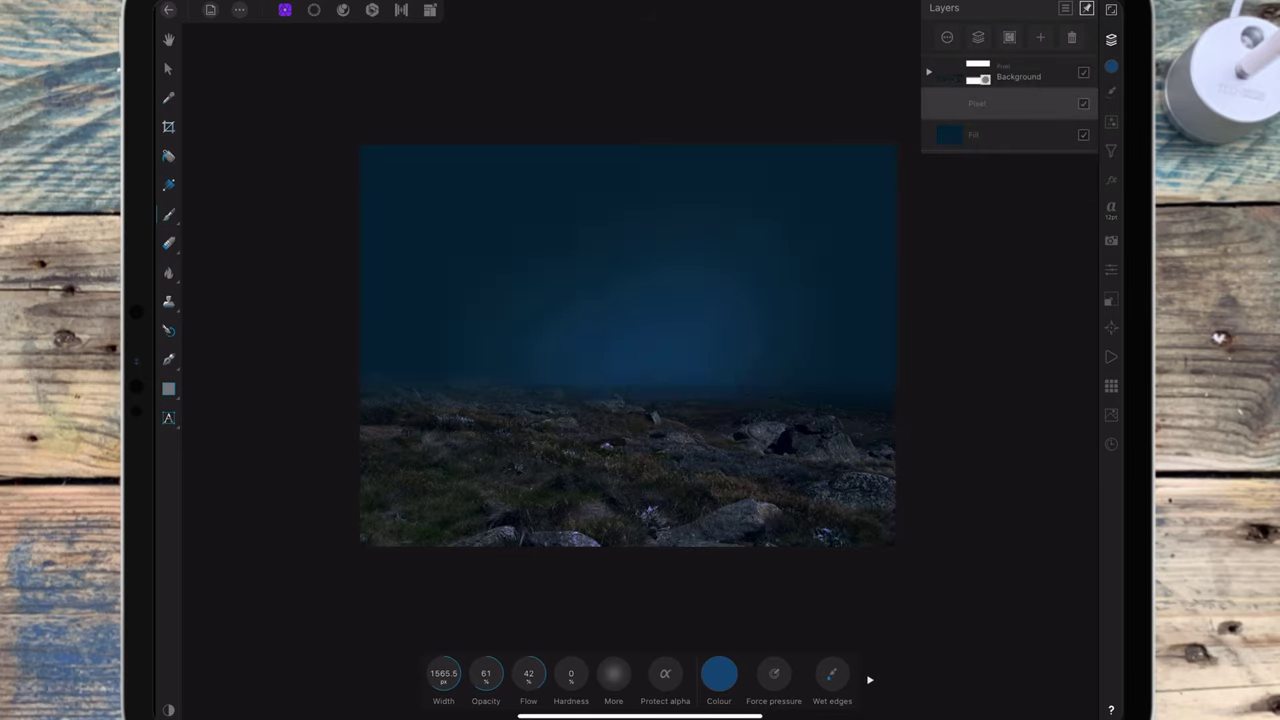
left_click(661, 207)
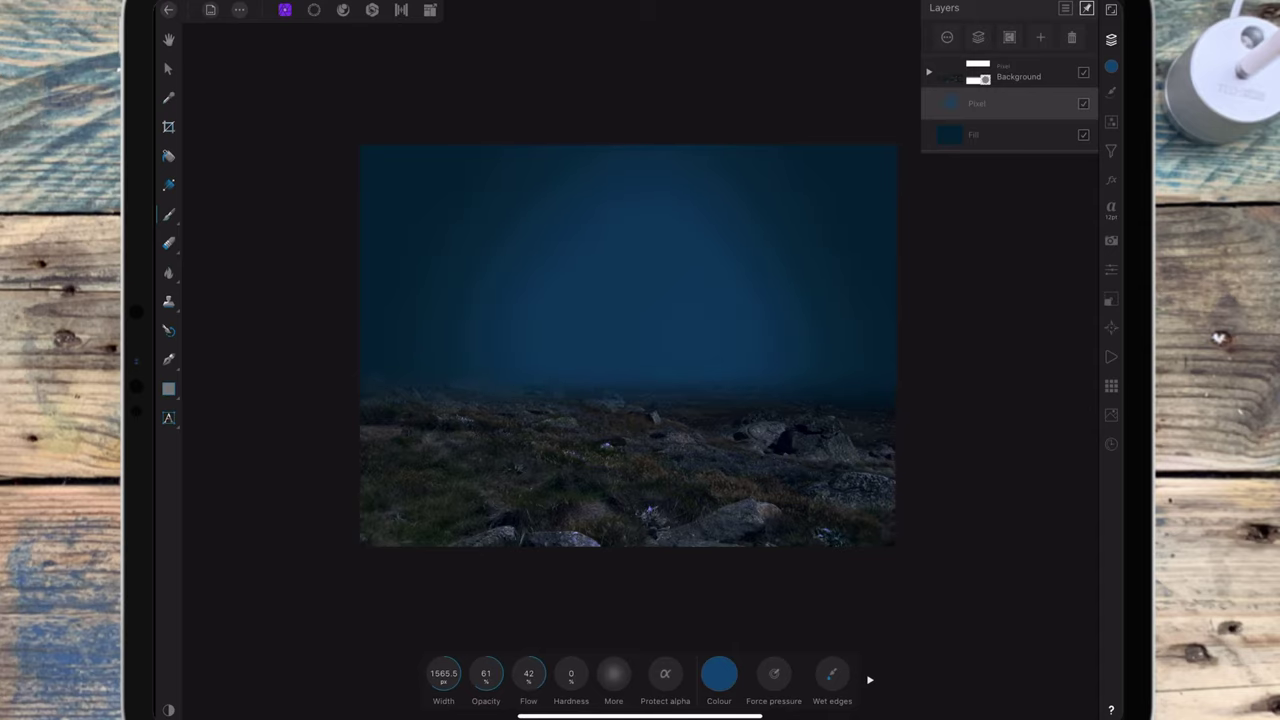
left_click(629, 357)
left_click(480, 374)
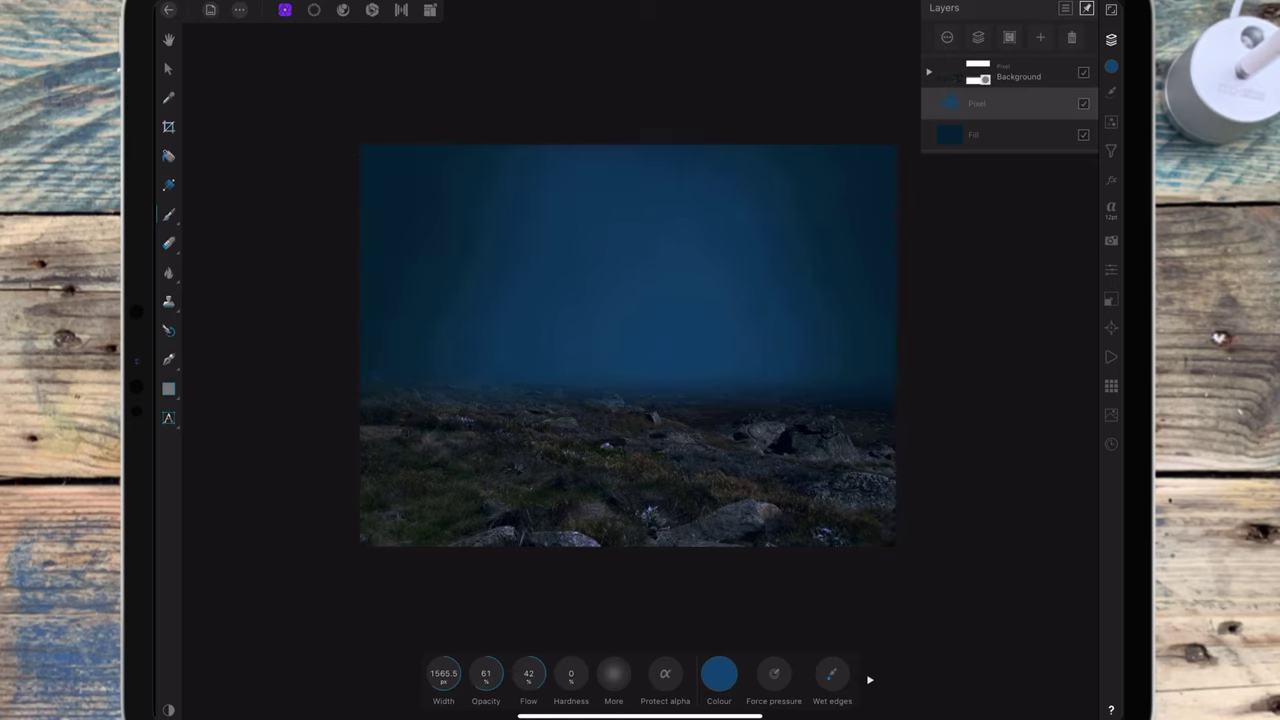
Add another Pixel layer and switch the brush to a lighter cyan-blue
left_click(1040, 37)
left_click(1014, 80)
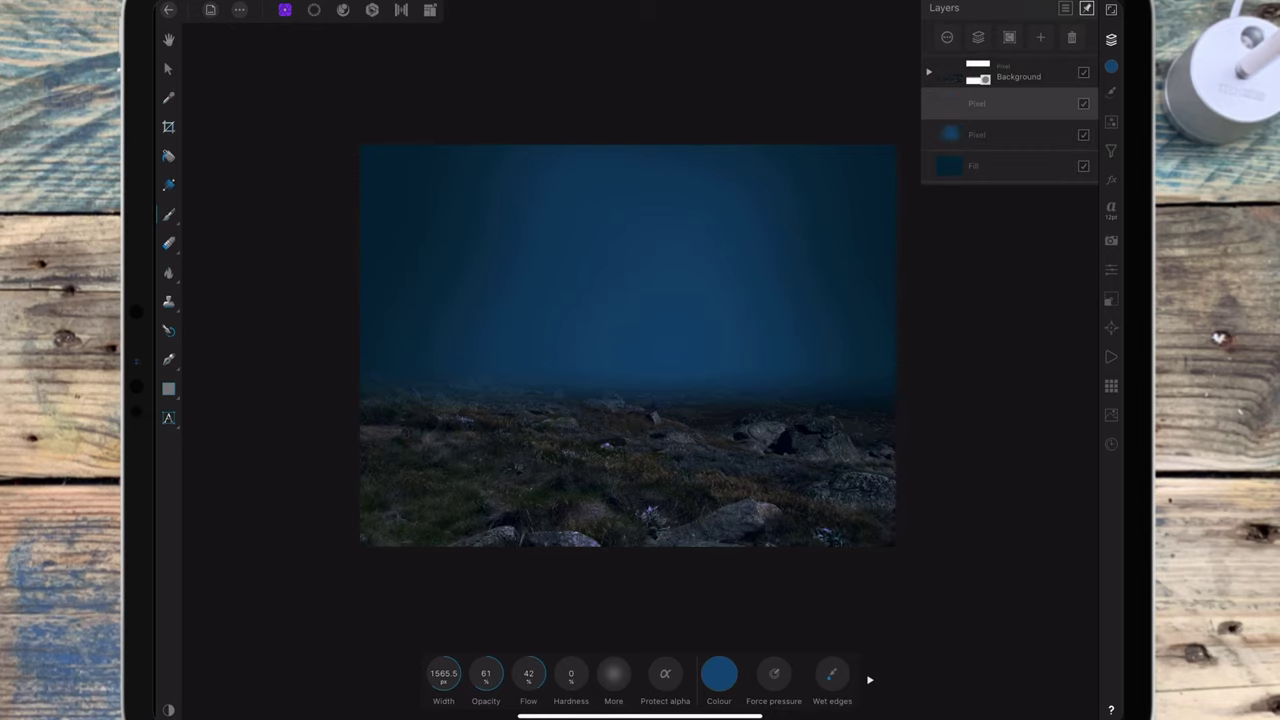
left_click(719, 673)
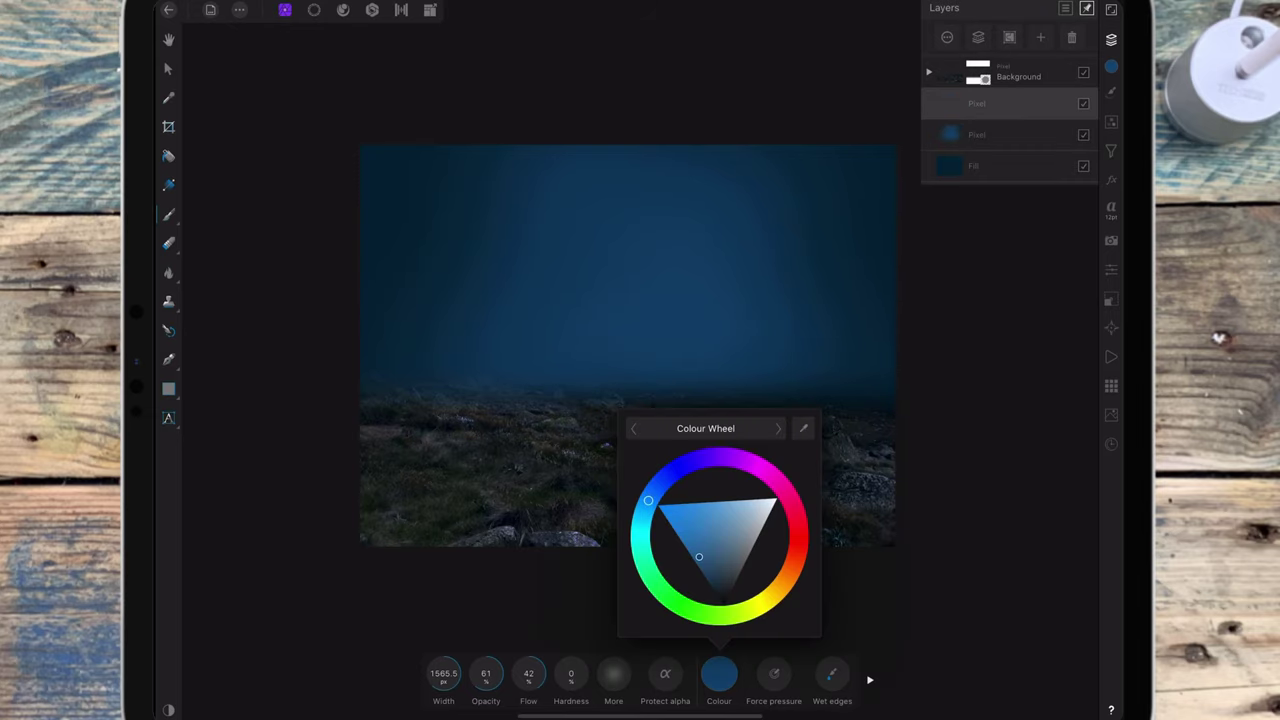
left_click_drag(699, 557, 689, 543)
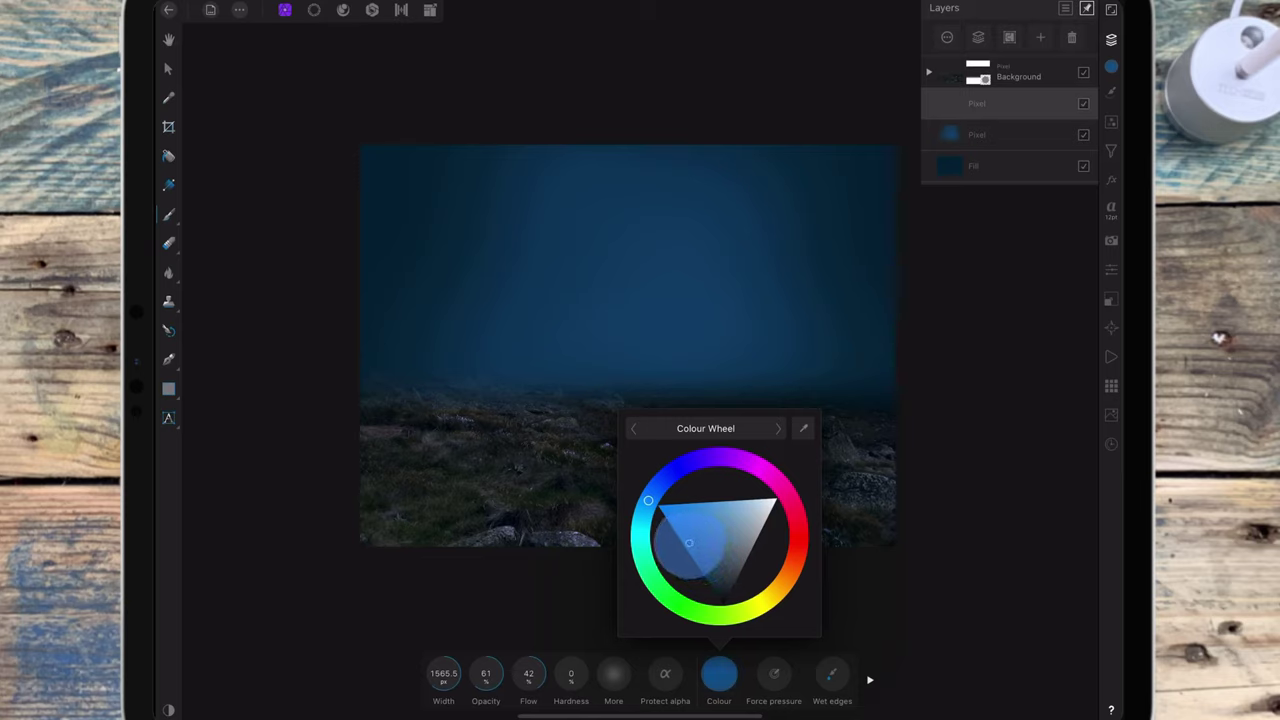
left_click_drag(689, 543, 691, 543)
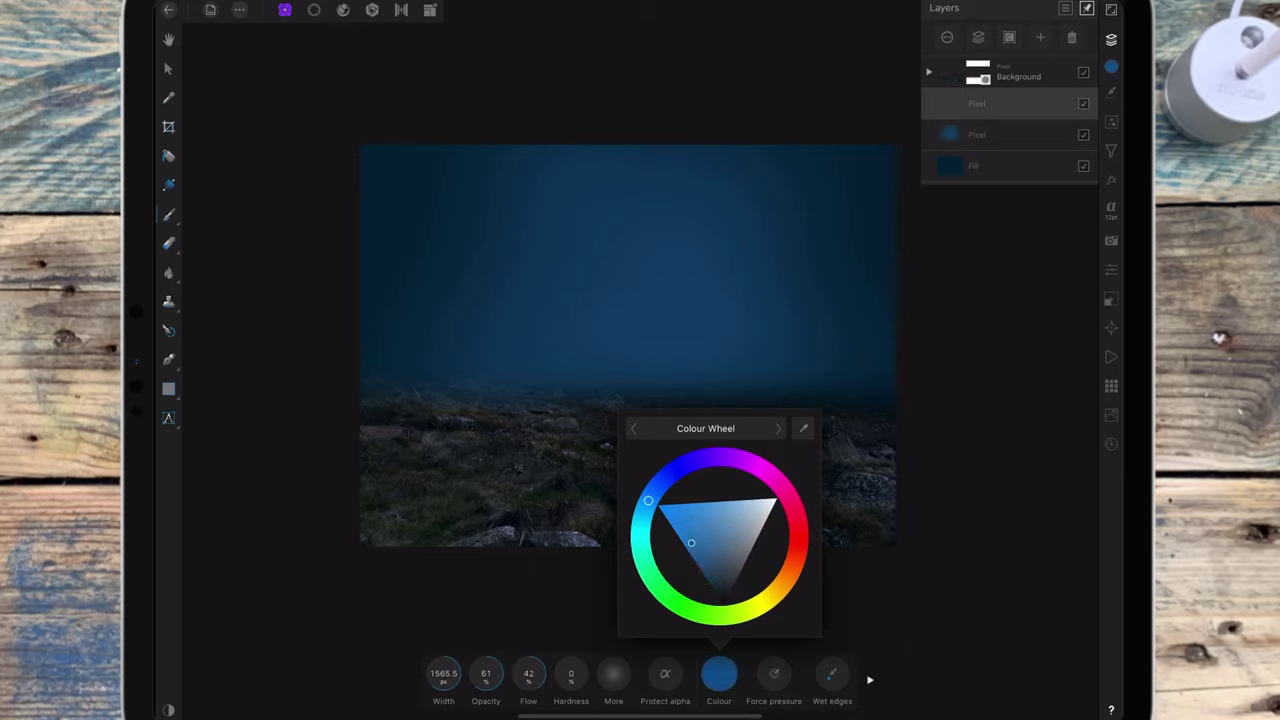
left_click_drag(648, 500, 645, 510)
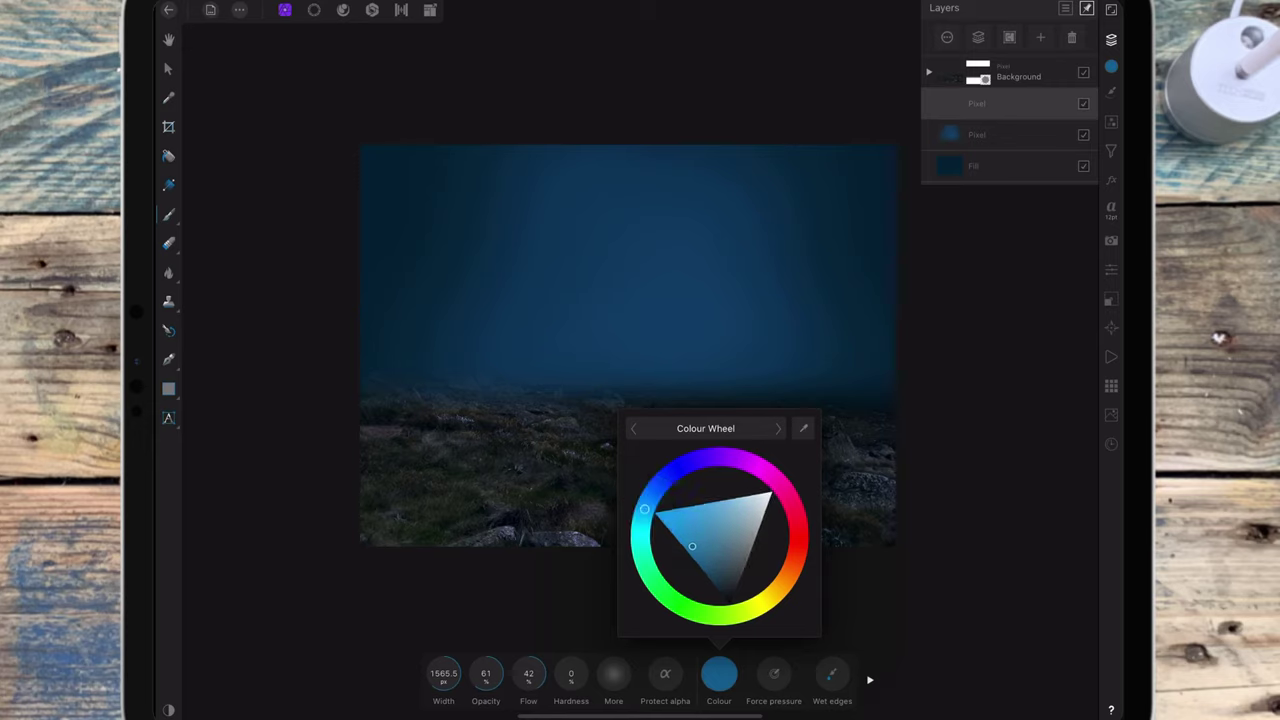
left_click(719, 674)
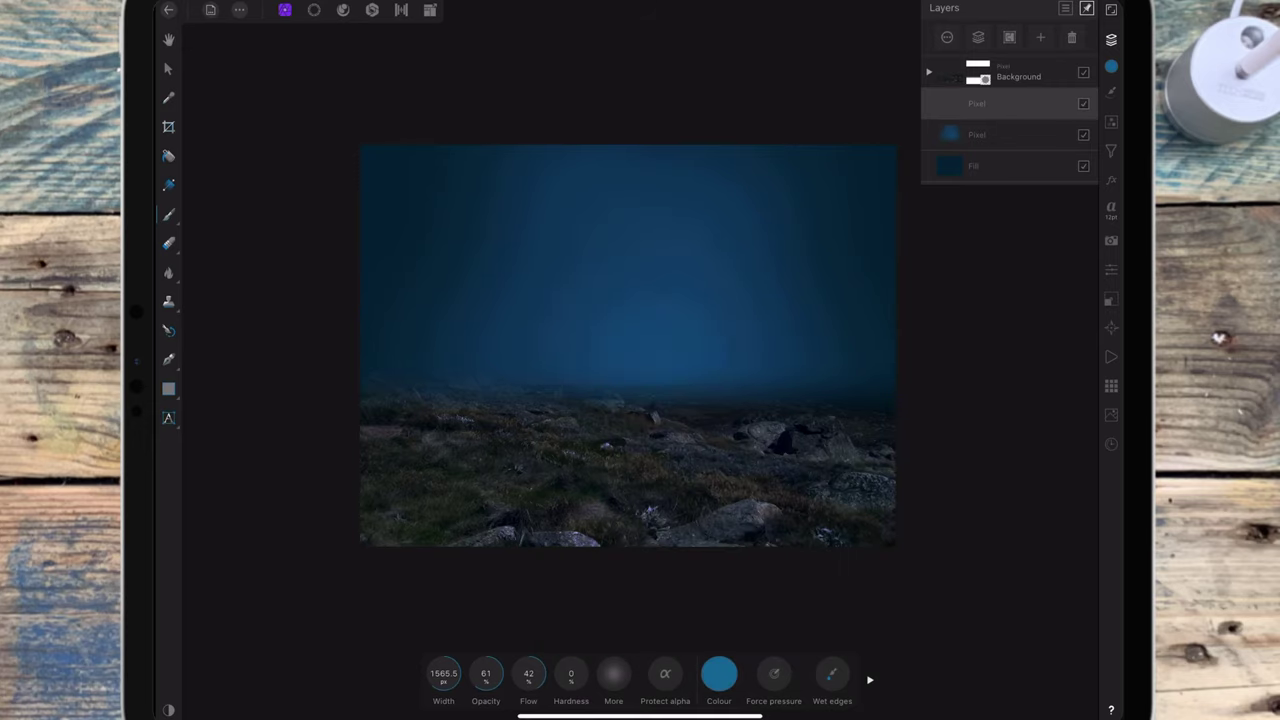
Dab brighter blue glow above the horizon and up into the sky centre
left_click(682, 382)
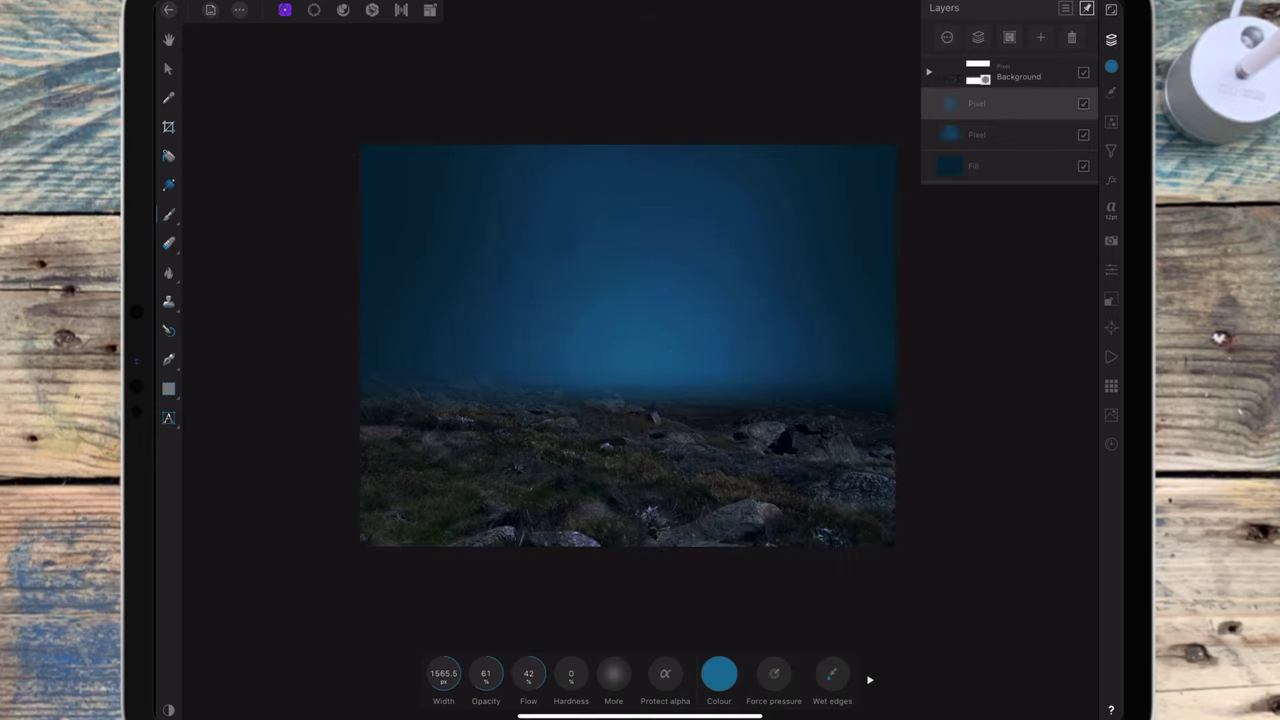
left_click(628, 342)
left_click(614, 386)
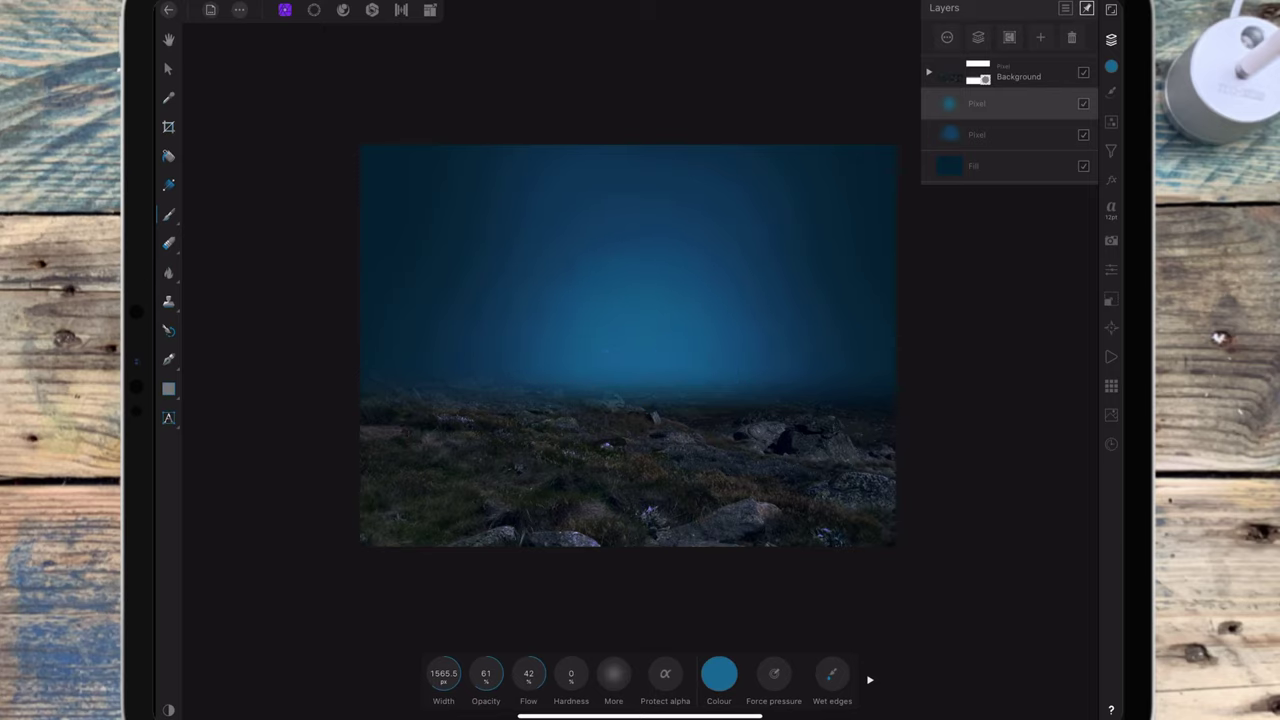
left_click(648, 275)
Place the waterfall image from Photos and enlarge it over the sky
left_click(168, 242)
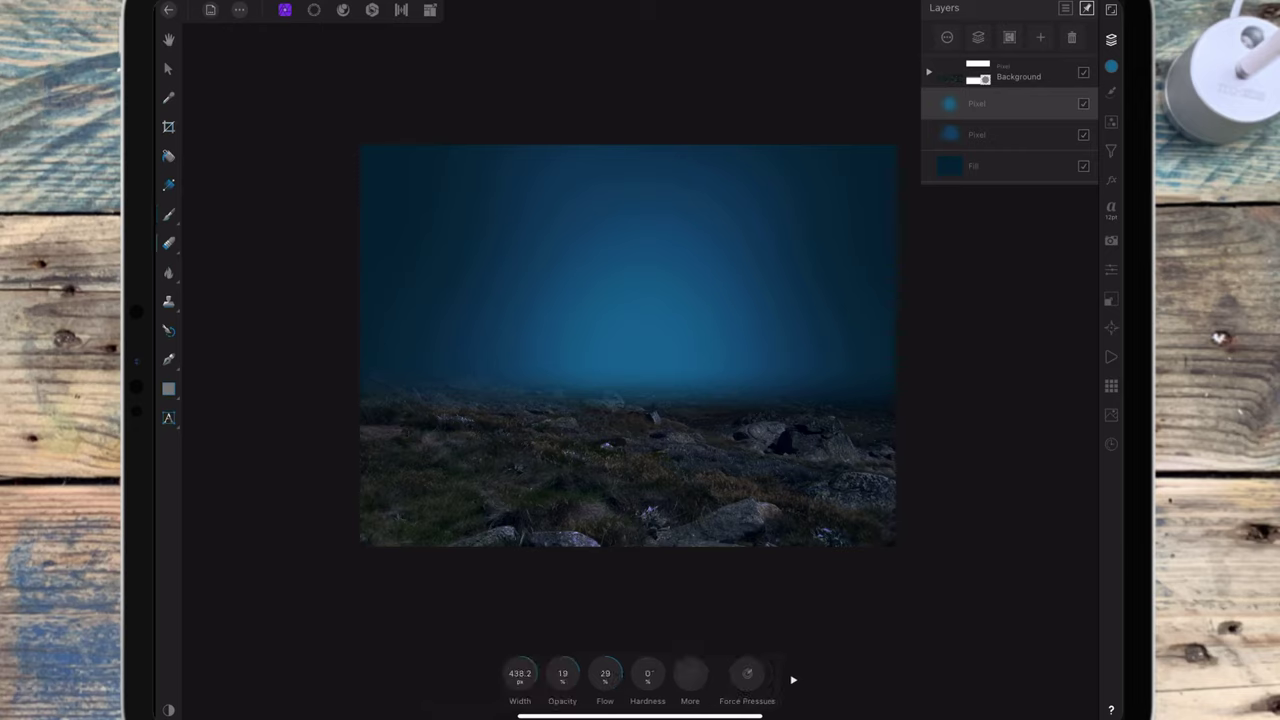
left_click(168, 213)
left_click(239, 10)
left_click(262, 115)
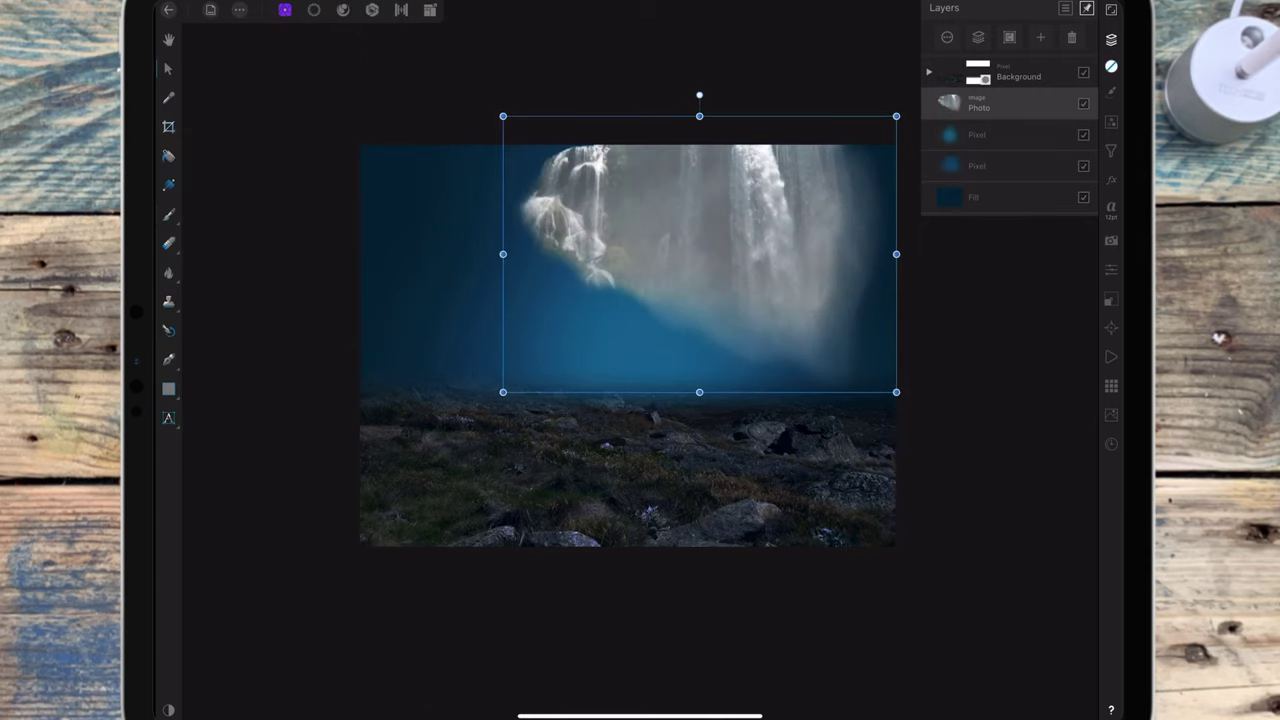
left_click_drag(503, 392, 391, 474)
Stretch the waterfall photo across the upper sky and add a mask to it
left_click_drag(897, 129, 900, 114)
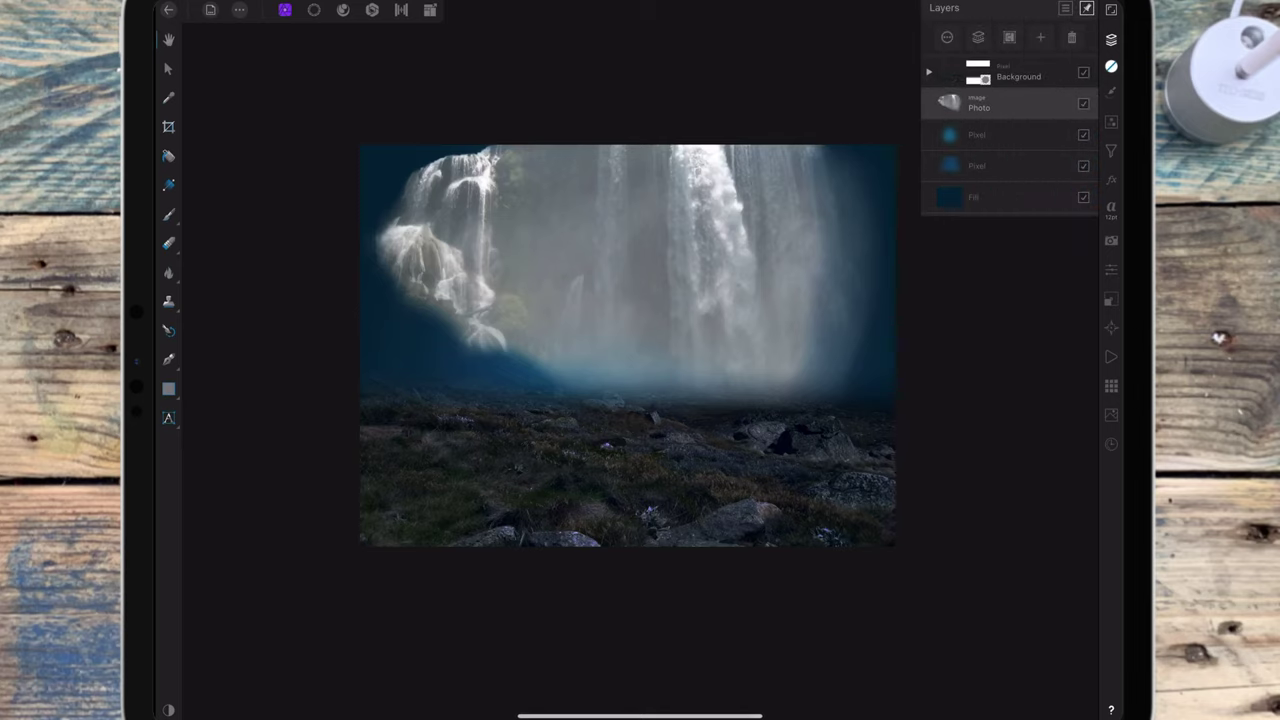
left_click(1040, 37)
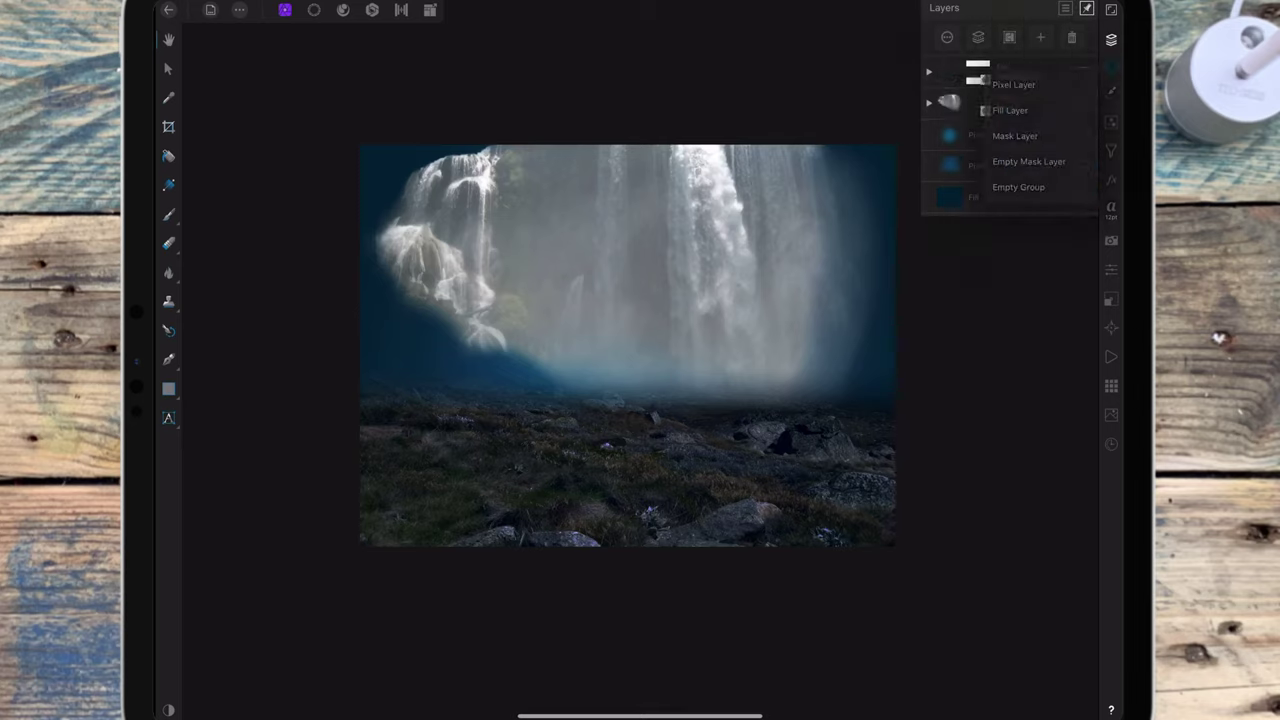
left_click(1015, 135)
Set up a smaller black brush at full opacity for painting the mask
left_click(168, 214)
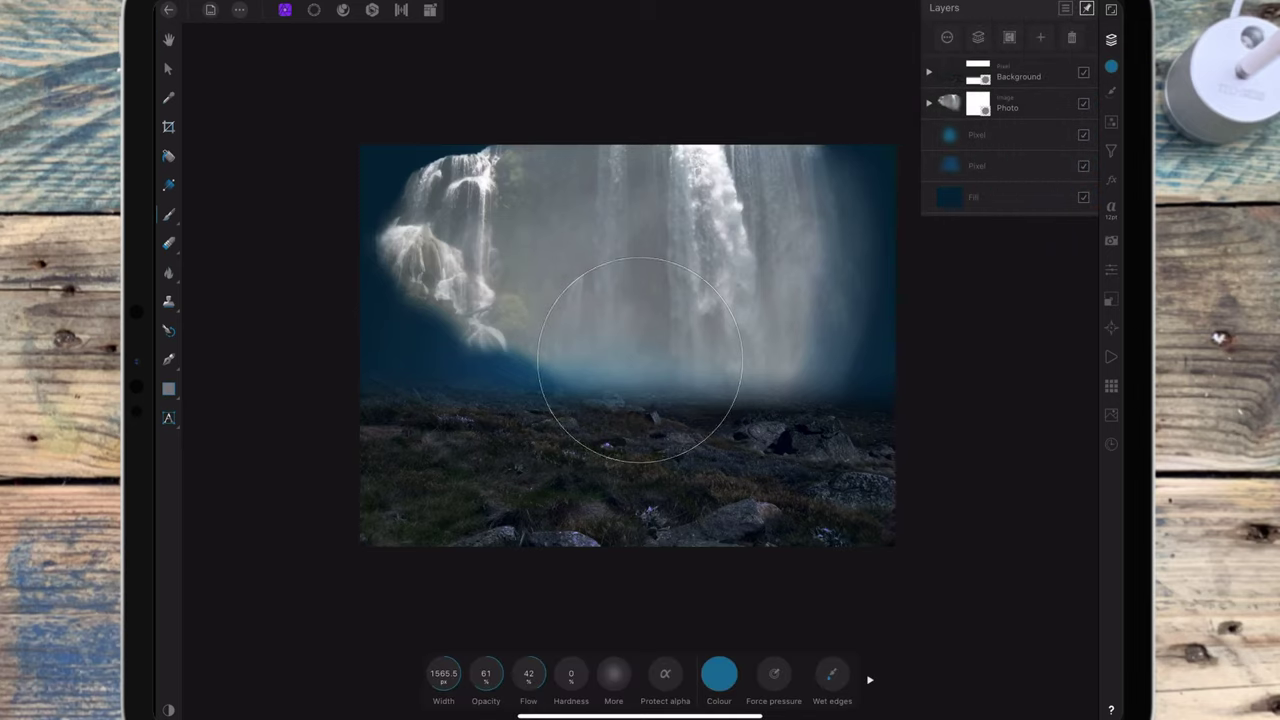
left_click(718, 673)
left_click_drag(486, 673, 506, 666)
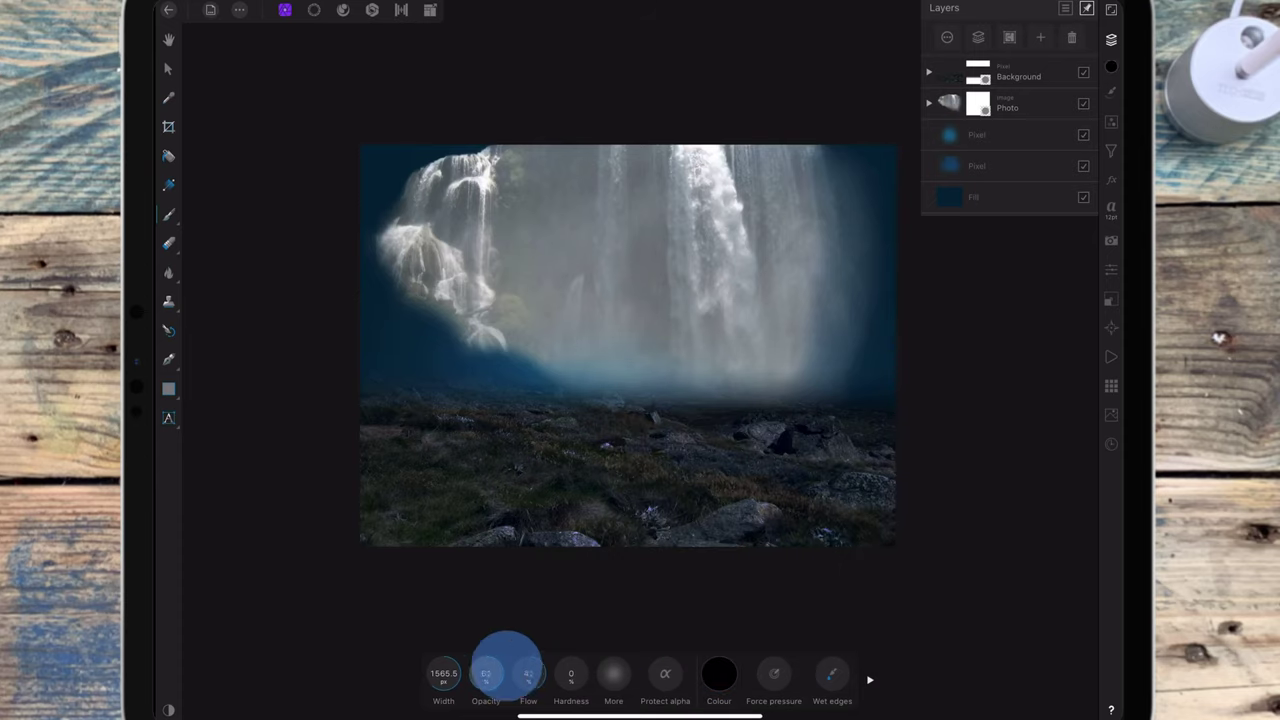
mouse_move(428, 680)
left_mouse_down()
mouse_move(436, 668)
mouse_move(330, 688)
left_mouse_up()
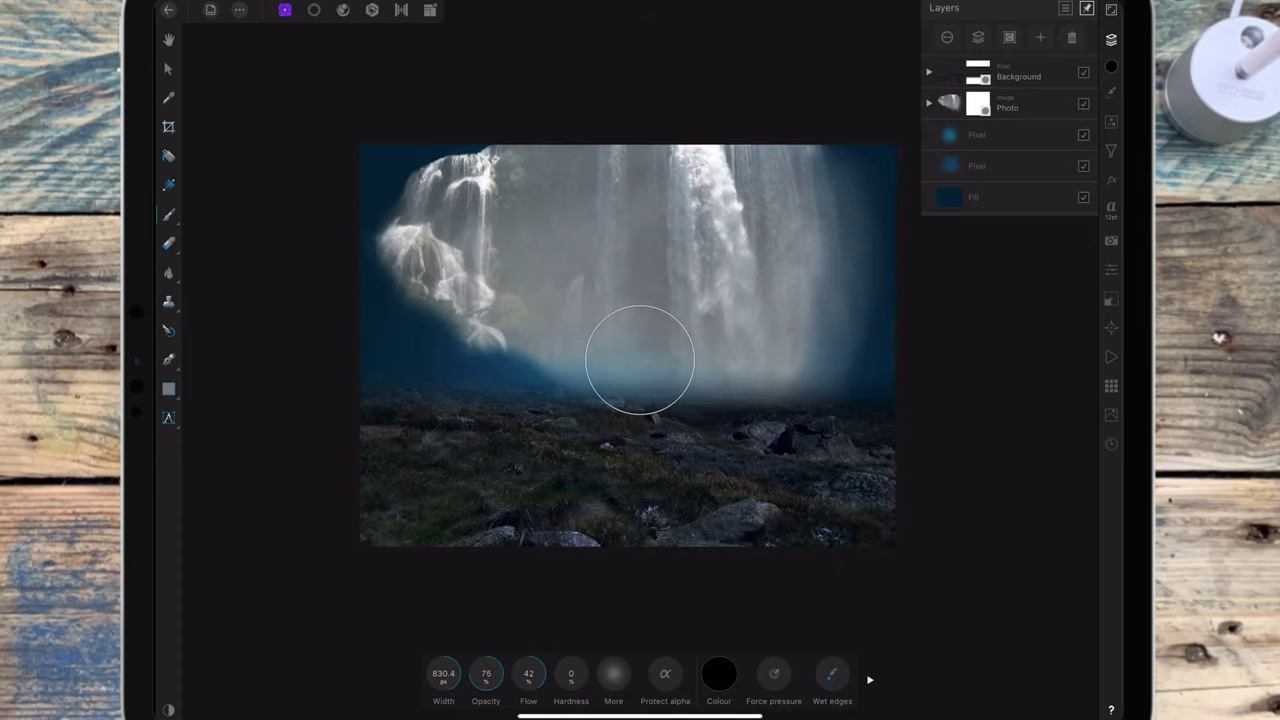
mouse_move(486, 673)
left_mouse_down()
mouse_move(510, 665)
mouse_move(372, 676)
left_mouse_up()
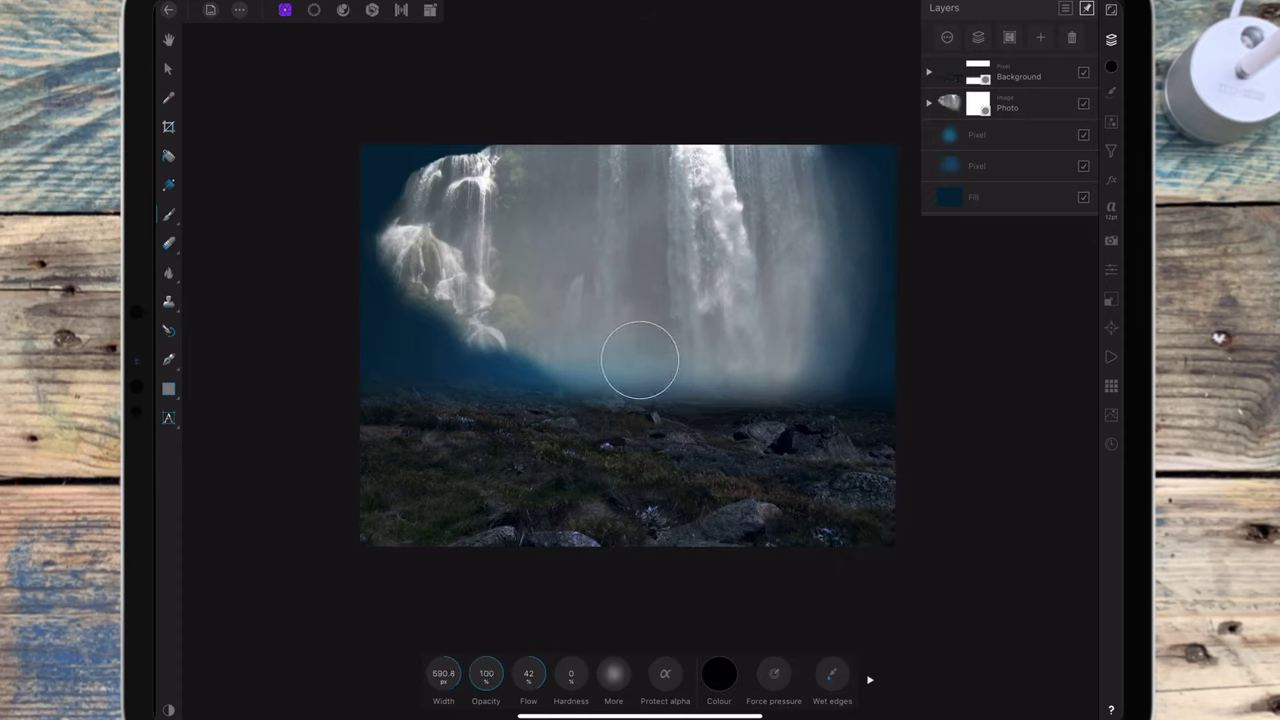
Paint out the left cascade and side mist, leaving only the central falls
left_click_drag(514, 167, 490, 345)
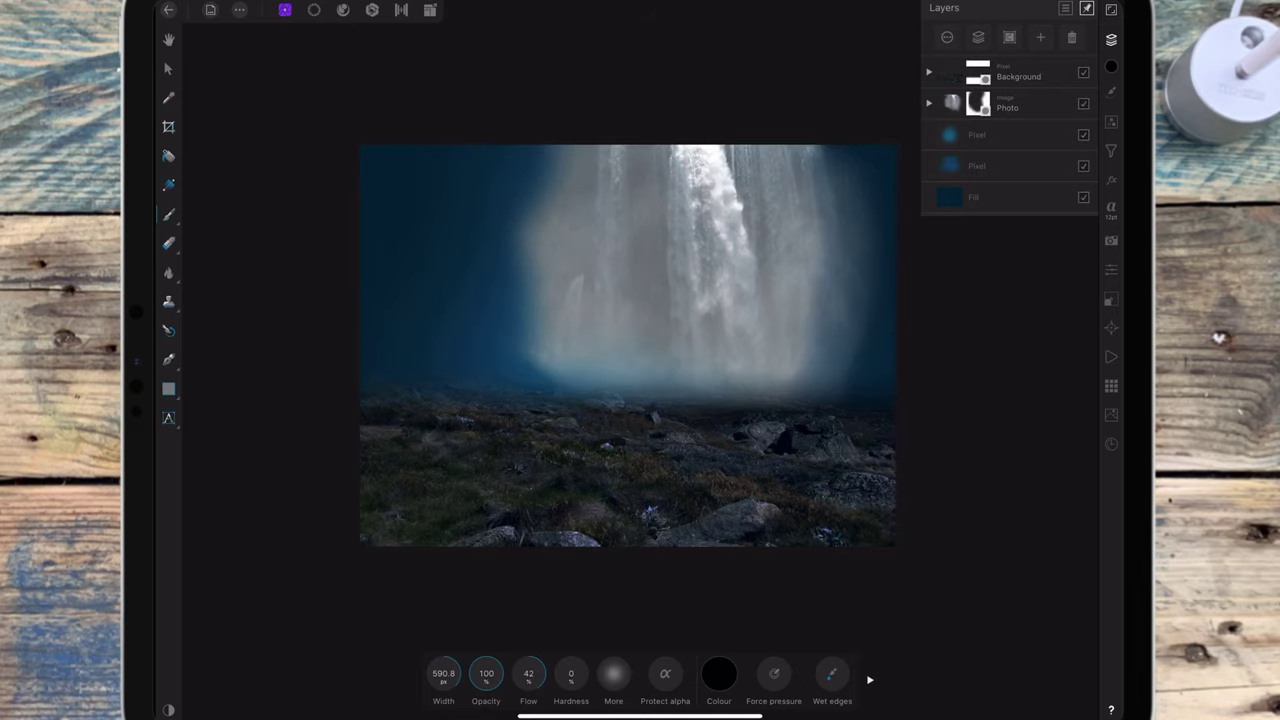
left_click_drag(486, 673, 486, 655)
mouse_move(528, 206)
left_mouse_down()
mouse_move(551, 143)
mouse_move(528, 335)
left_mouse_up()
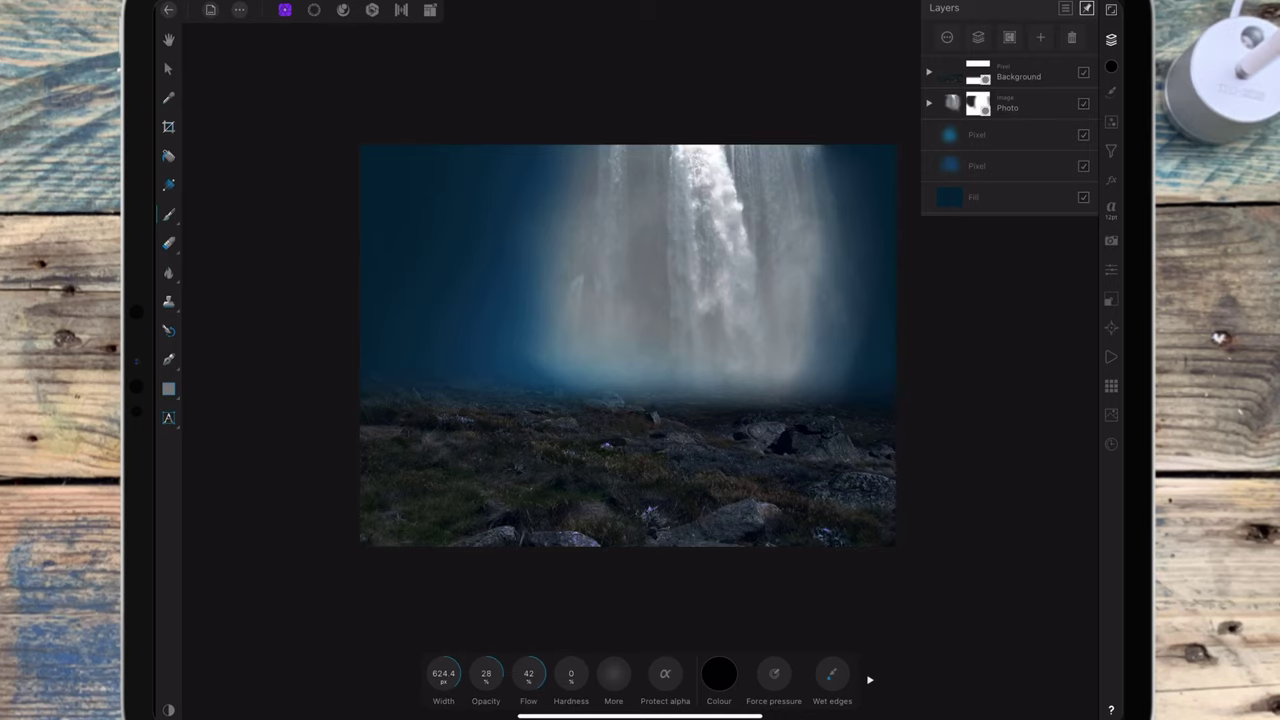
left_click(1007, 104)
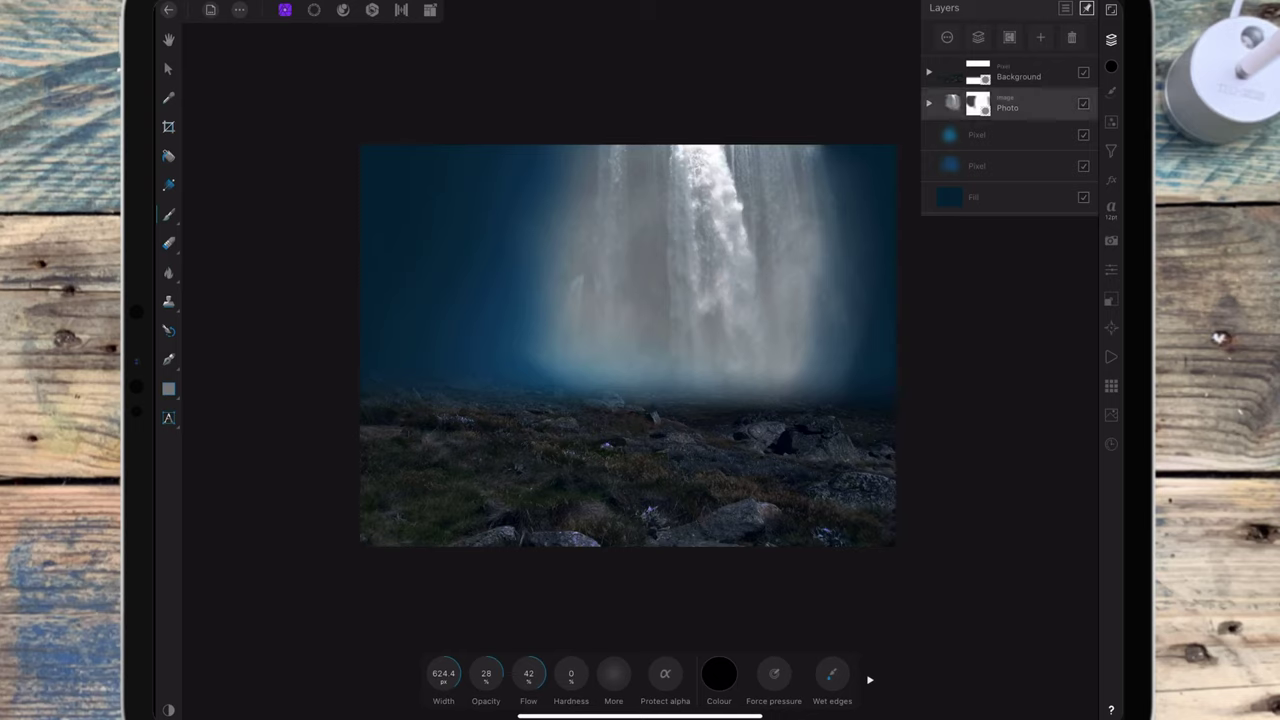
left_click(1007, 104)
Set the waterfall Photo layer's blend mode to Vivid Light
left_click(1008, 115)
left_click(854, 421)
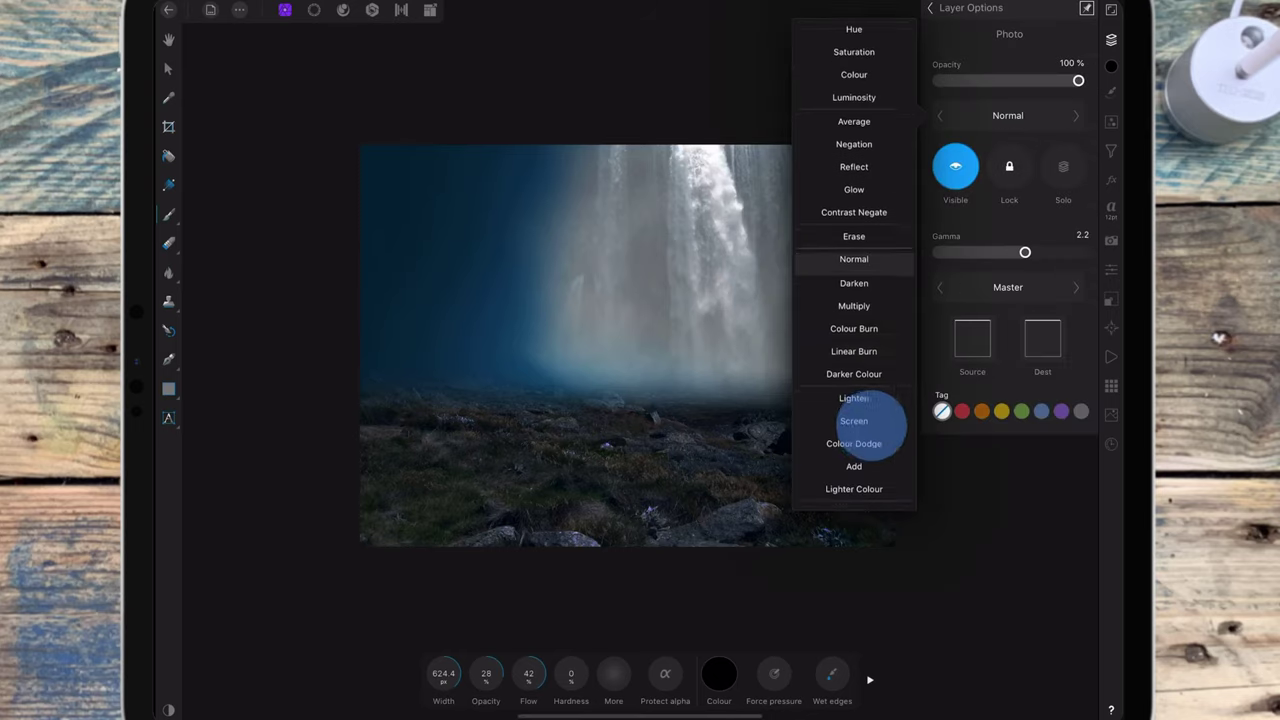
left_click_drag(870, 425, 894, 323)
left_click(854, 471)
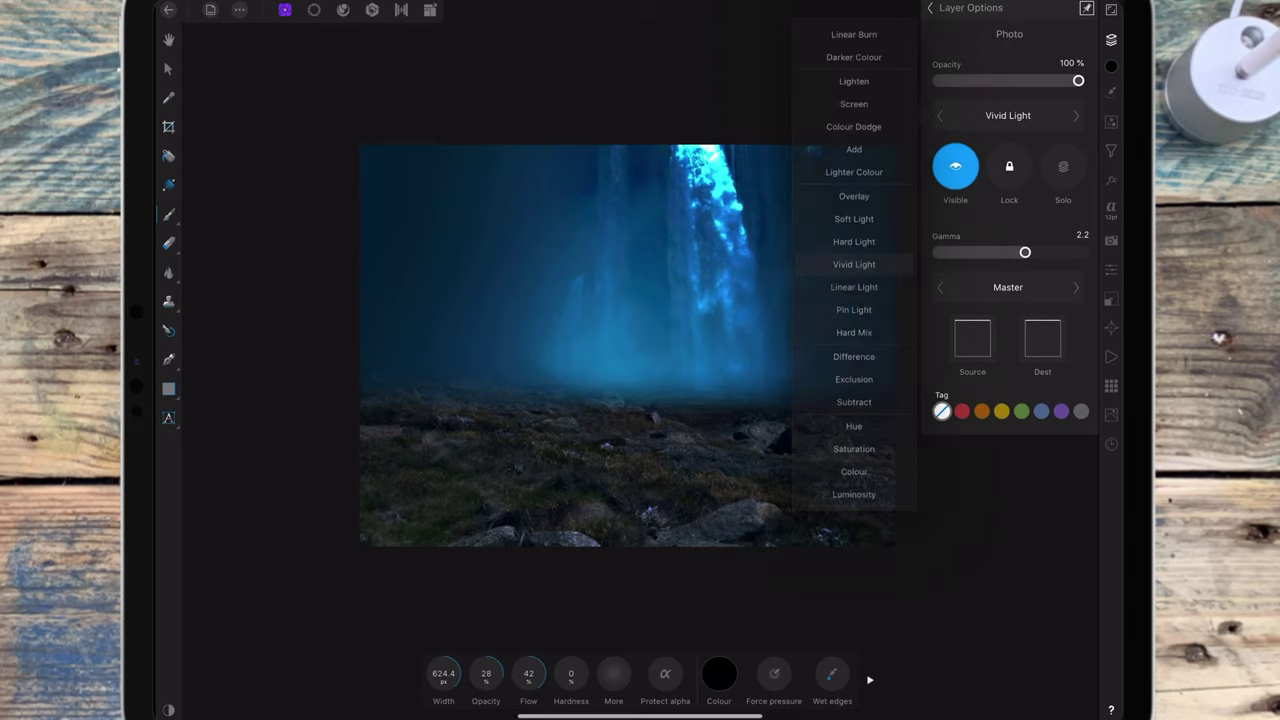
Scale the Photo layer well past the canvas edges, then deselect
left_click(168, 68)
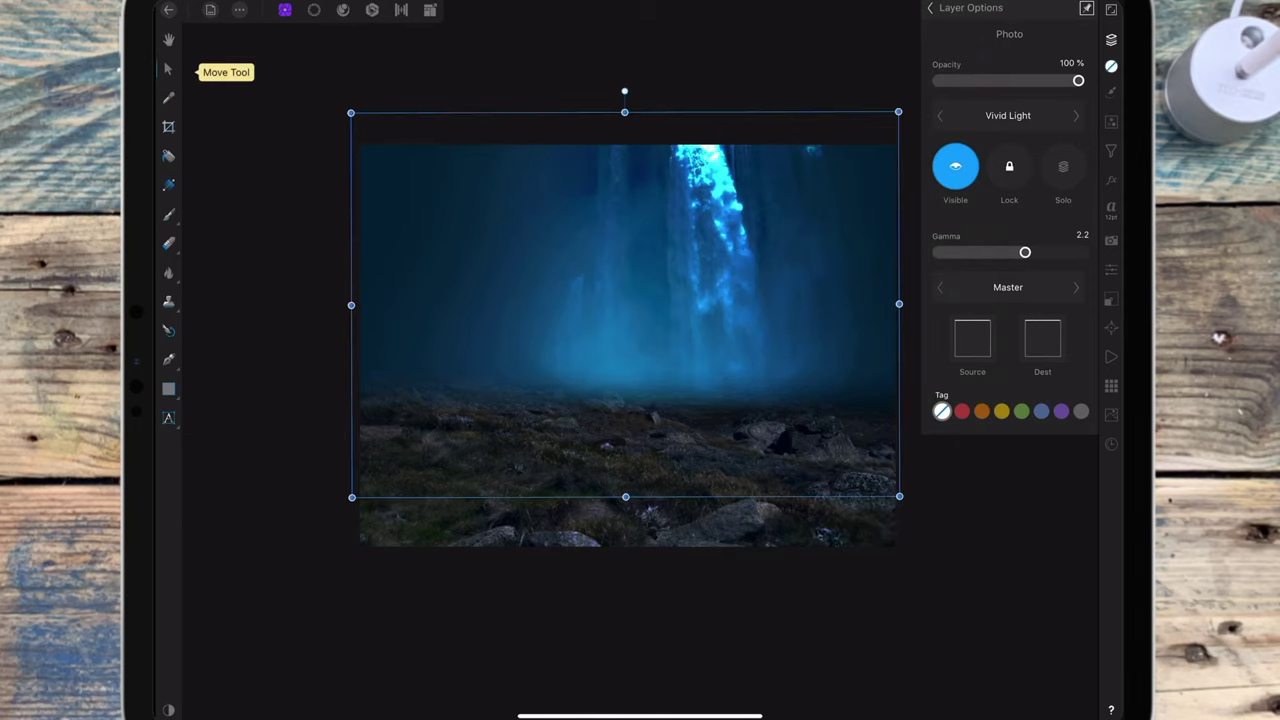
scroll(823, 250, "down", 2)
mouse_move(834, 163)
left_mouse_down()
mouse_move(872, 135)
mouse_move(862, 83)
left_mouse_up()
left_click_drag(256, 510, 249, 531)
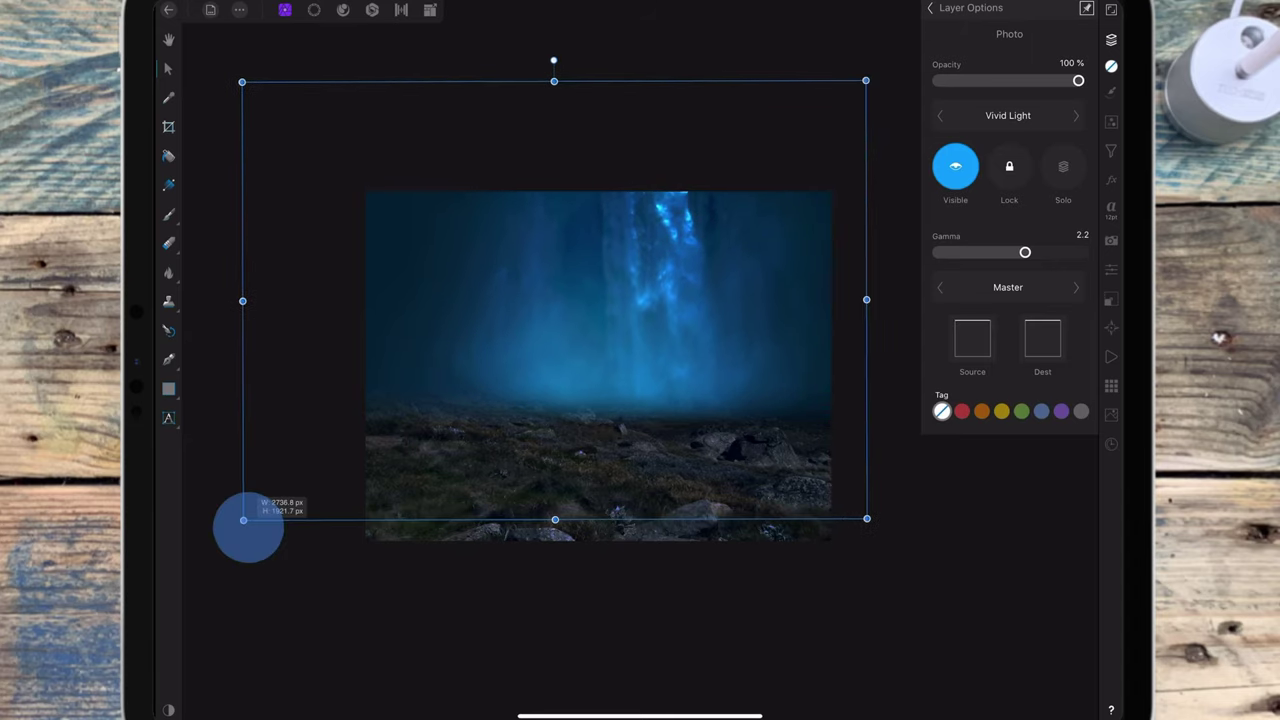
left_click_drag(654, 420, 620, 420)
left_click_drag(846, 80, 858, 74)
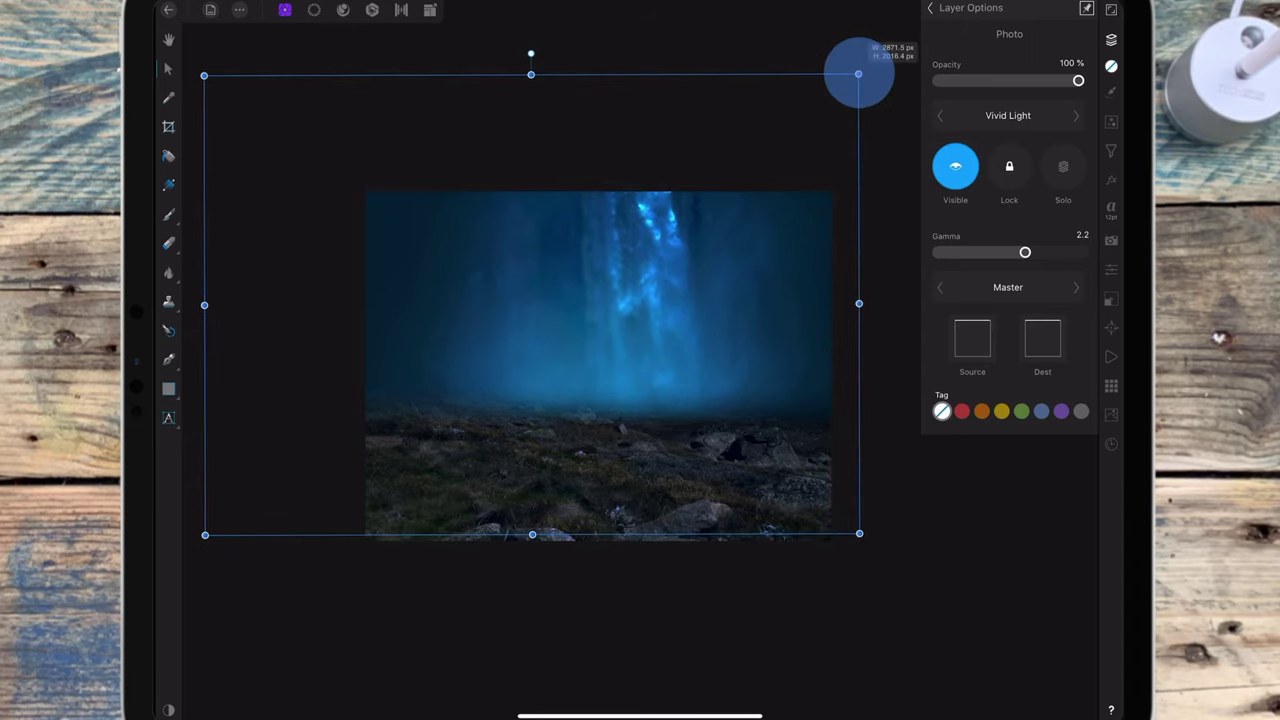
left_click_drag(760, 336, 753, 336)
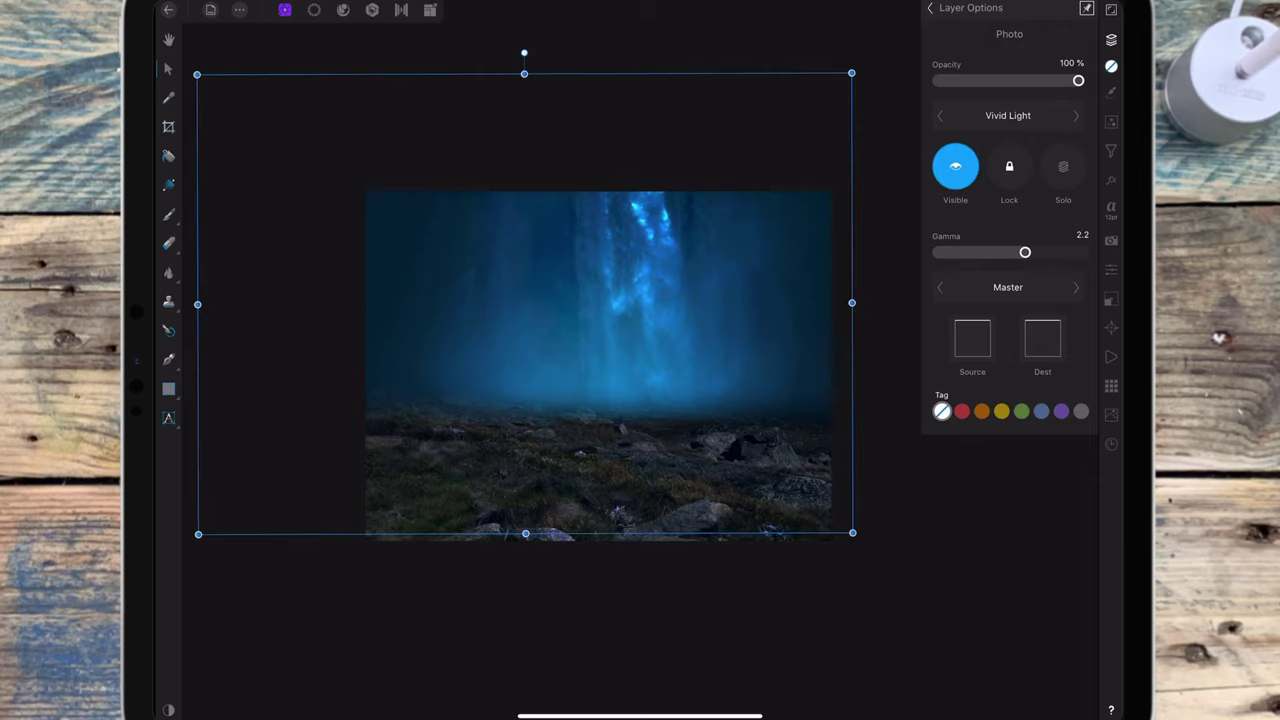
key("ctrl+d")
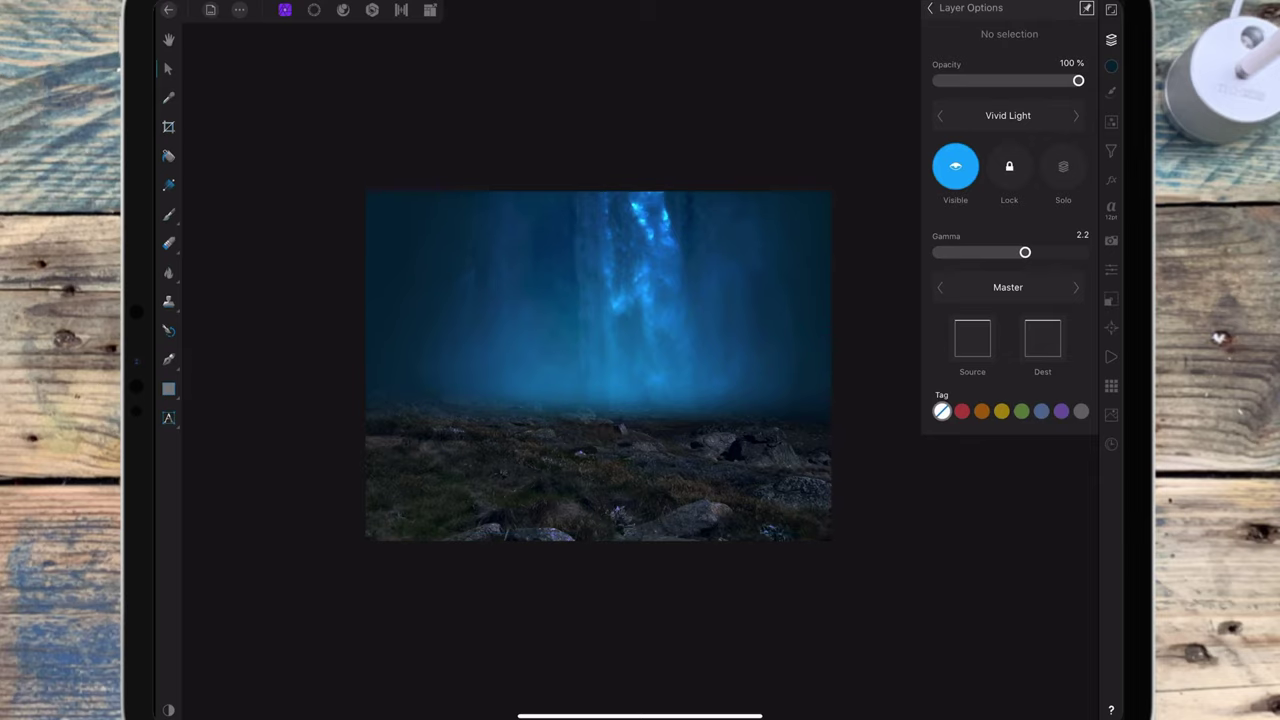
Add a top Pixel layer with a brush of sampled mist blue at 561.6 px width
left_click(930, 8)
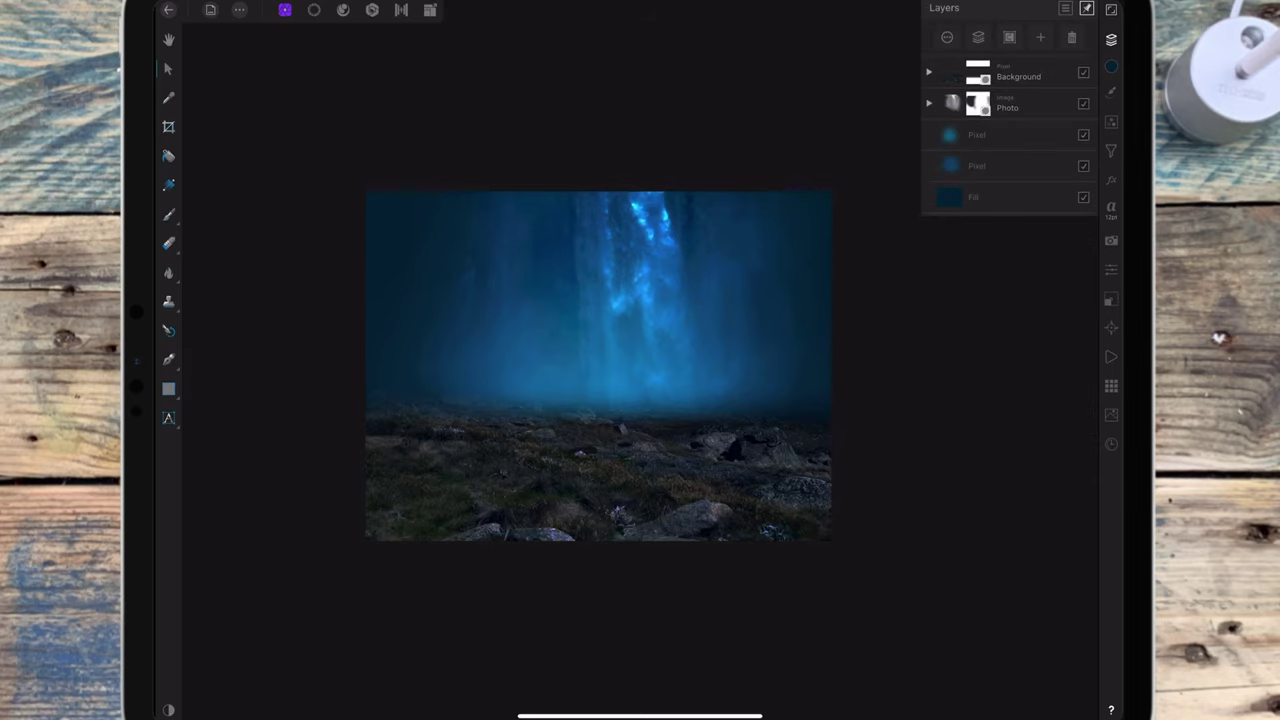
left_click(1040, 37)
left_click(1014, 85)
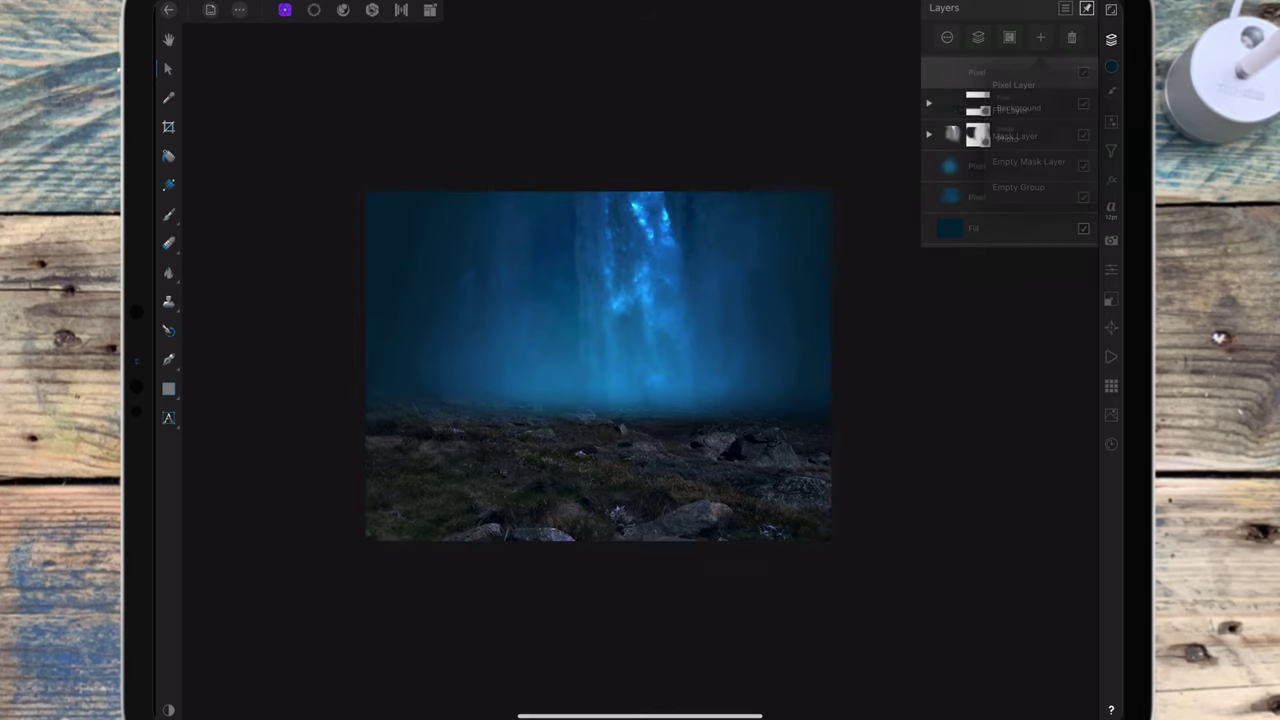
left_click(168, 214)
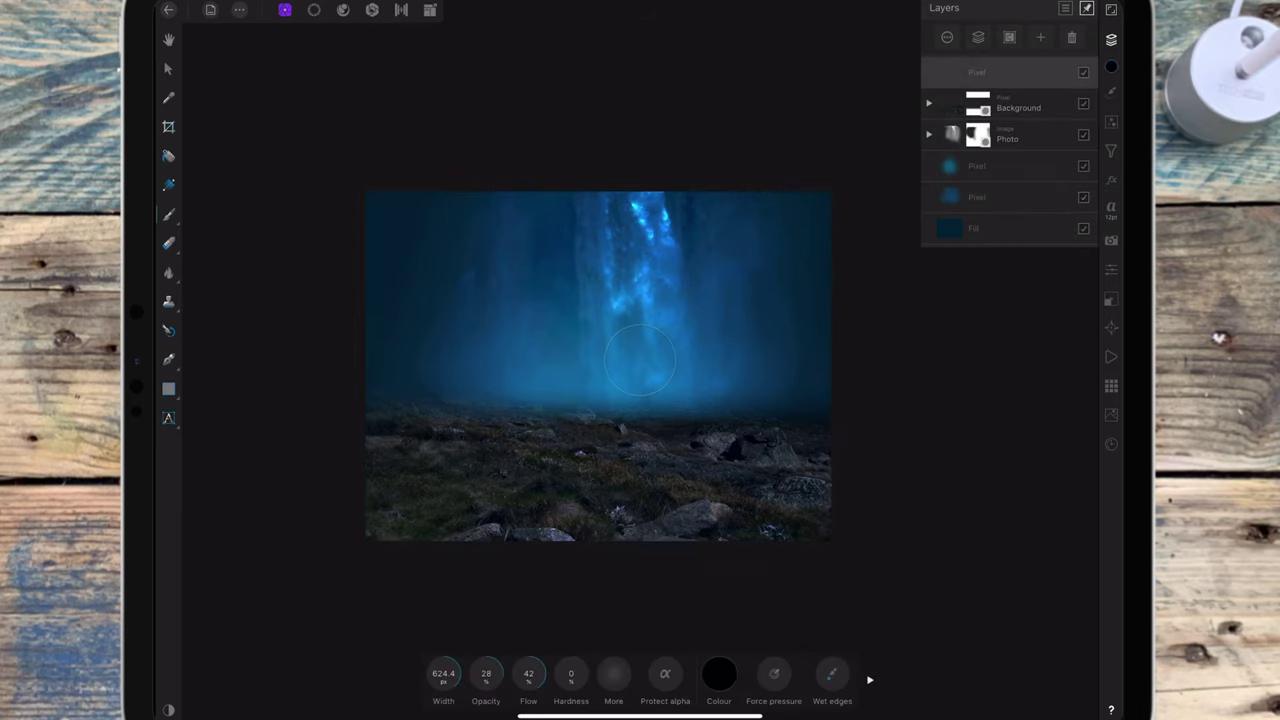
left_click(719, 673)
left_click_drag(784, 345, 614, 378)
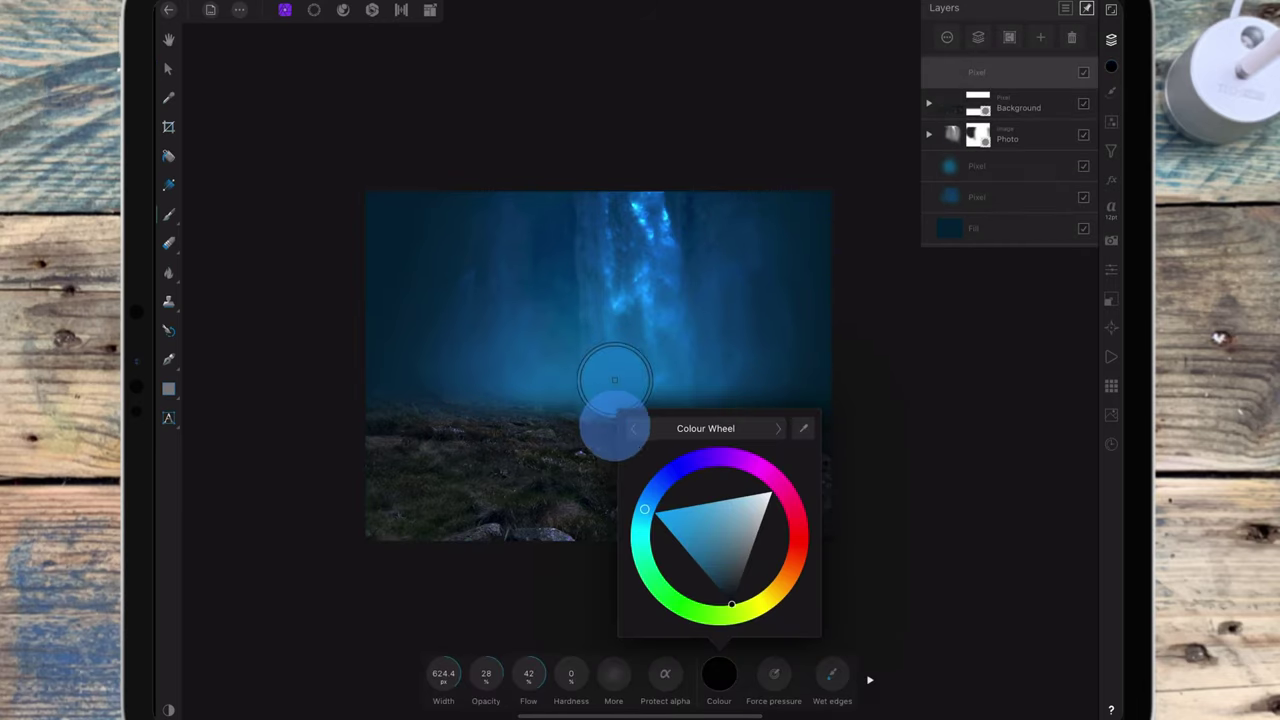
left_click(660, 392)
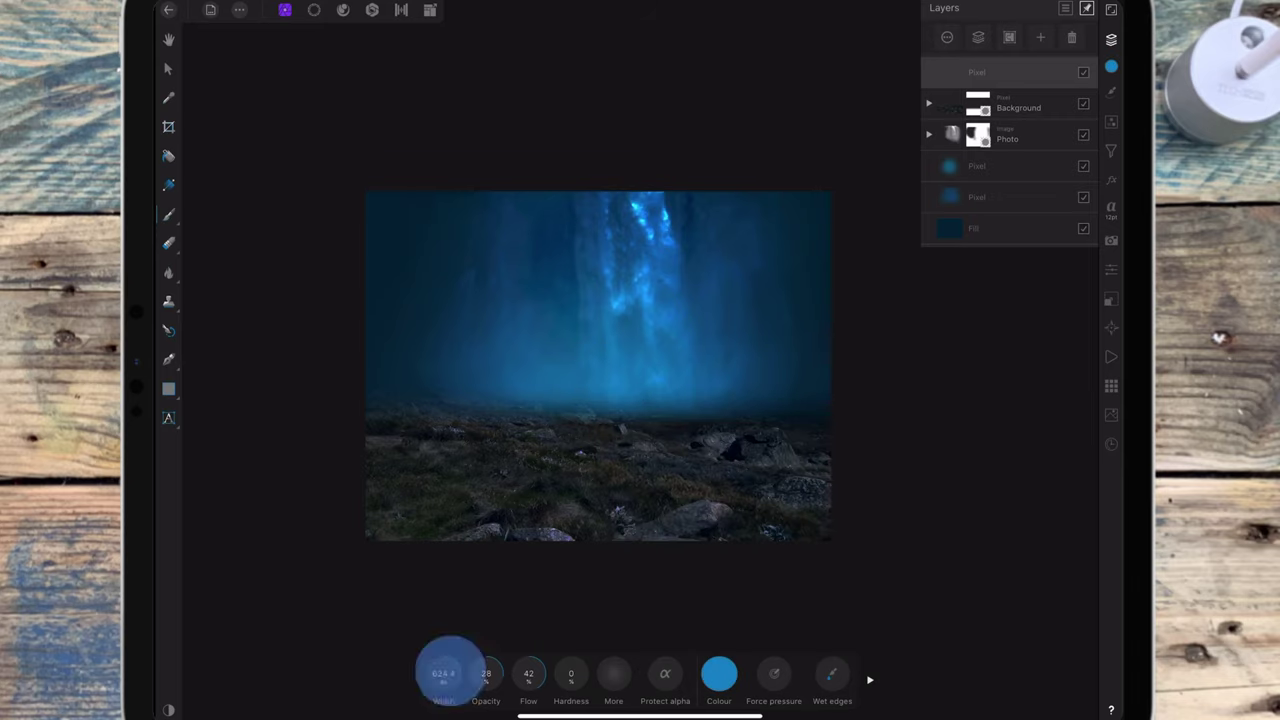
left_click_drag(449, 673, 449, 657)
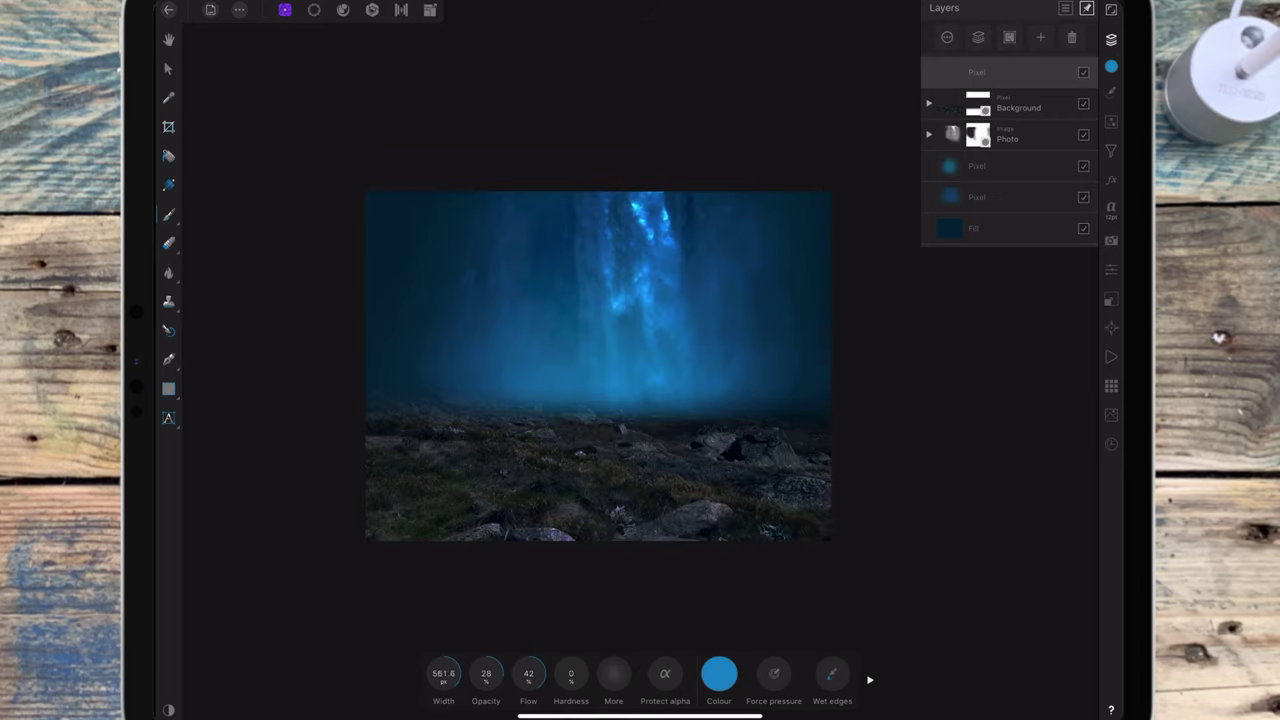
Paint a bright blue fog band above the rocks at 76 opacity
mouse_move(443, 400)
left_mouse_down()
mouse_move(506, 408)
mouse_move(495, 421)
left_mouse_up()
left_click_drag(488, 673, 491, 655)
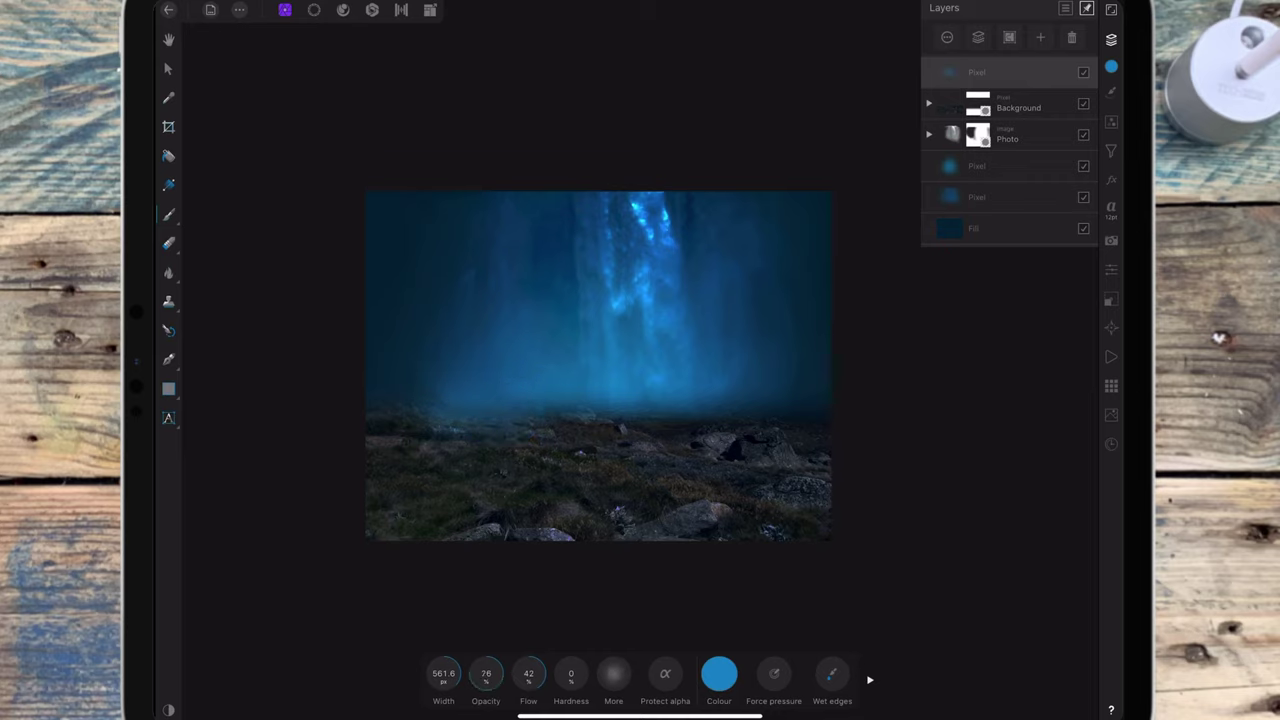
mouse_move(406, 407)
left_mouse_down()
mouse_move(722, 428)
mouse_move(654, 403)
mouse_move(430, 398)
left_mouse_up()
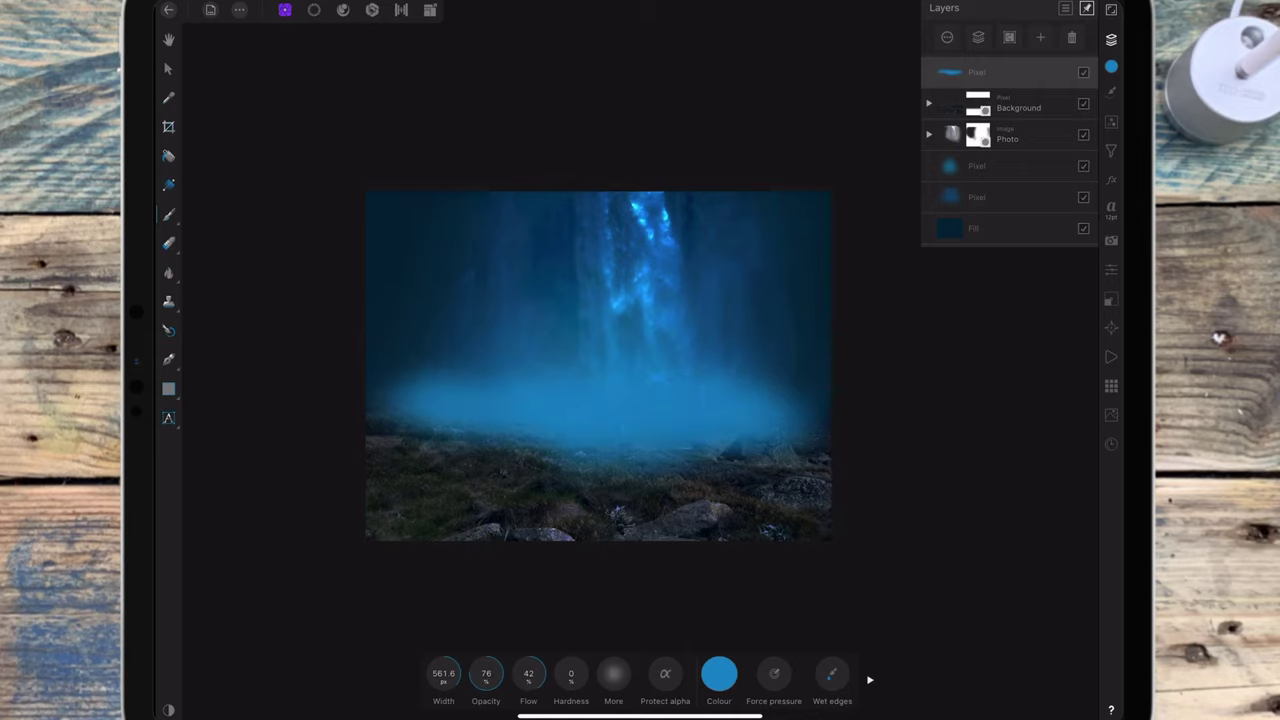
left_click_drag(790, 405, 815, 420)
left_click(948, 66)
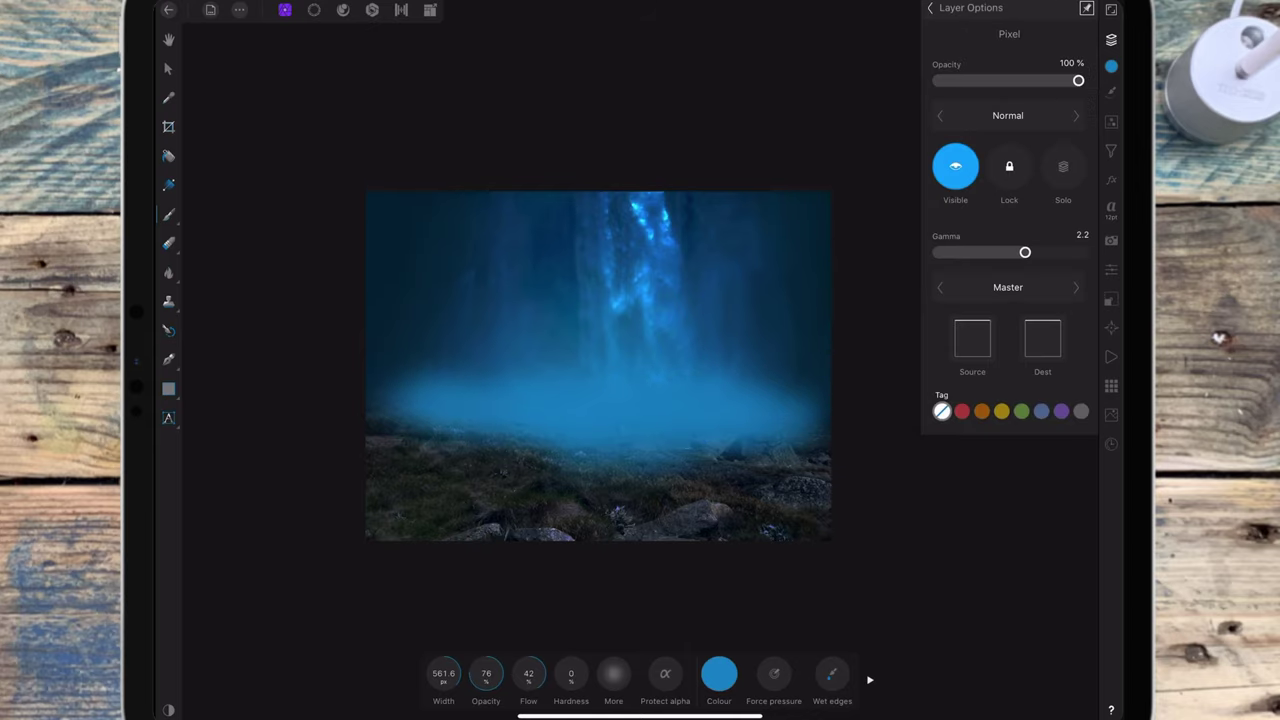
Set the fog layer's blend mode to Lighten and lower its opacity to 55%
left_click_drag(1078, 80, 1028, 80)
left_click(1008, 115)
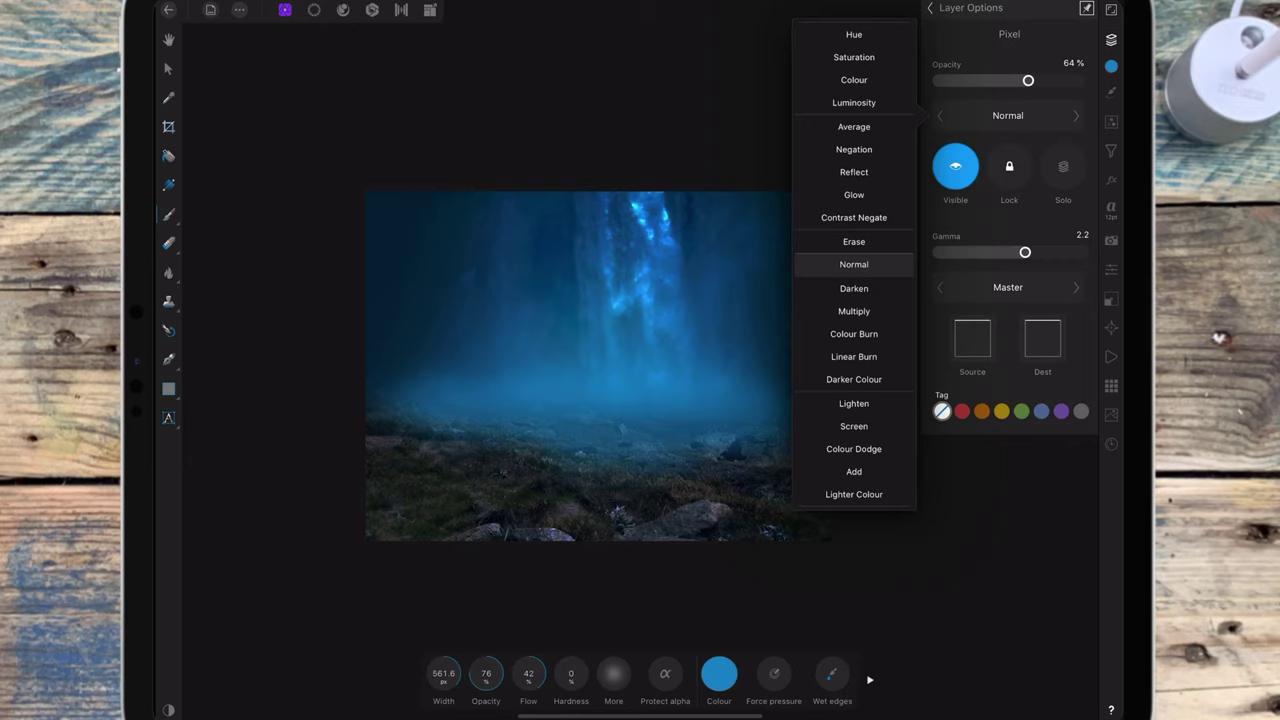
left_click_drag(895, 410, 885, 270)
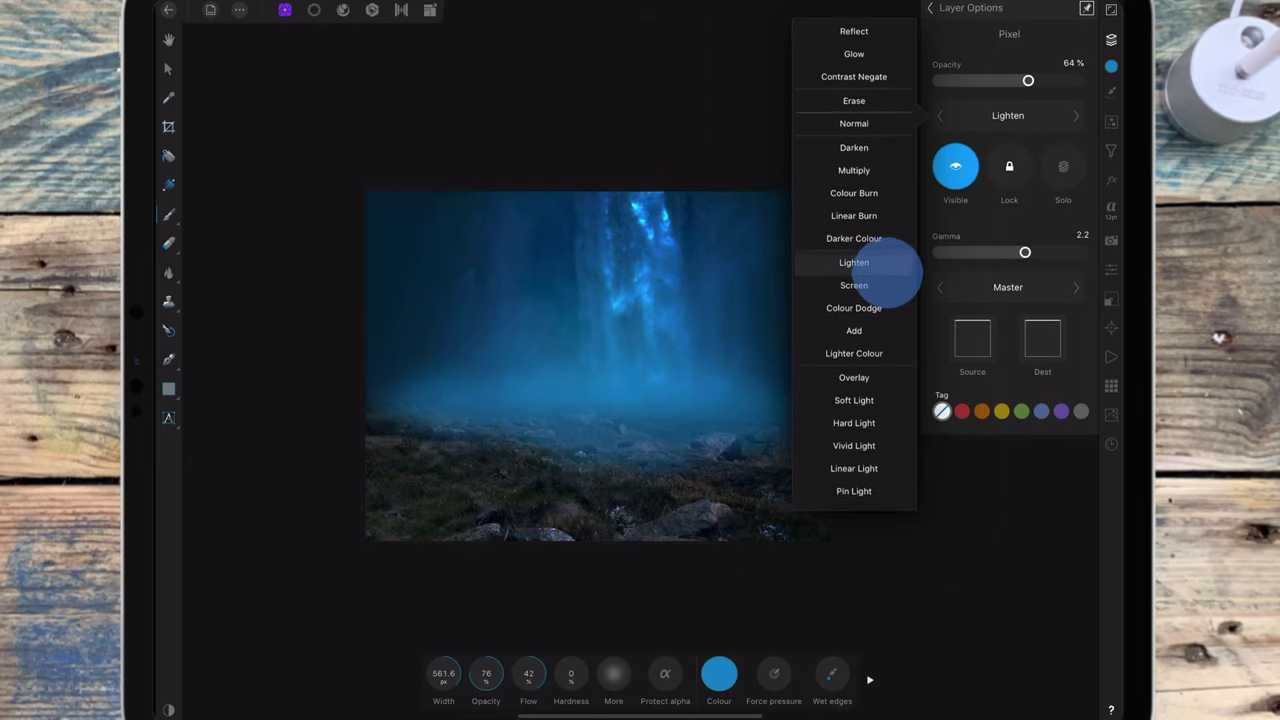
left_click_drag(886, 277, 888, 278)
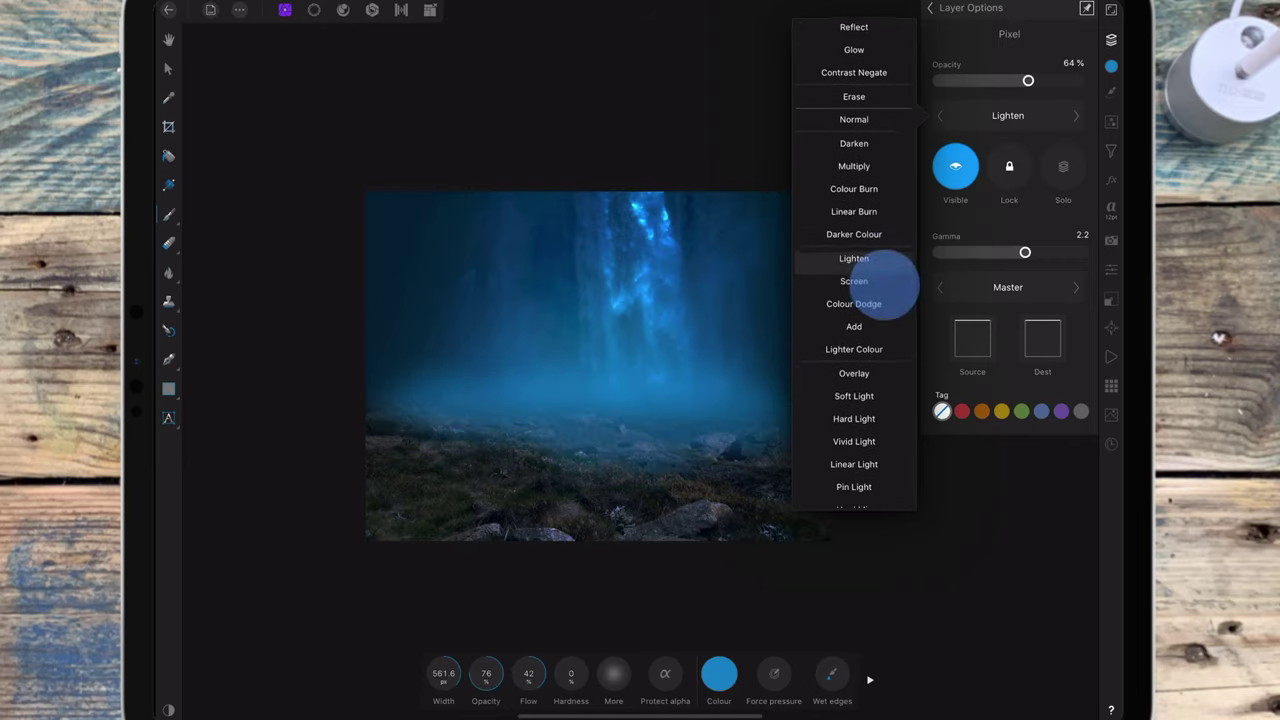
left_click(880, 266)
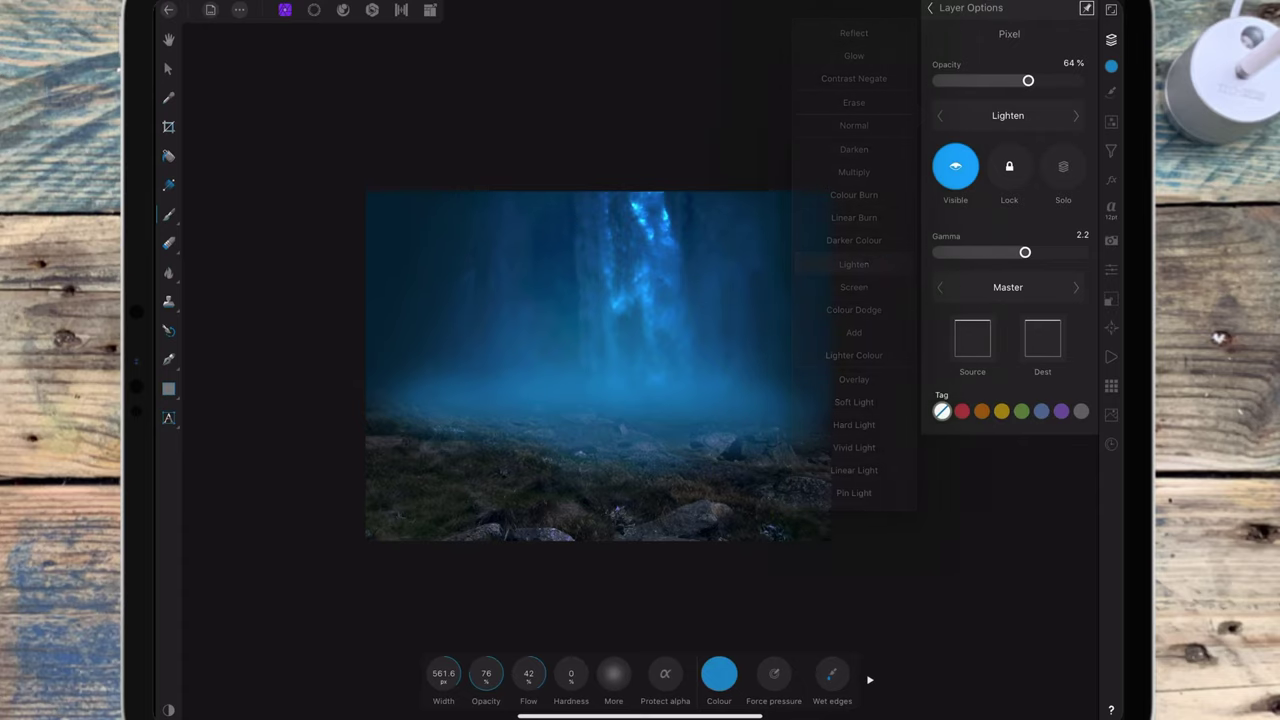
left_click_drag(1028, 80, 1014, 81)
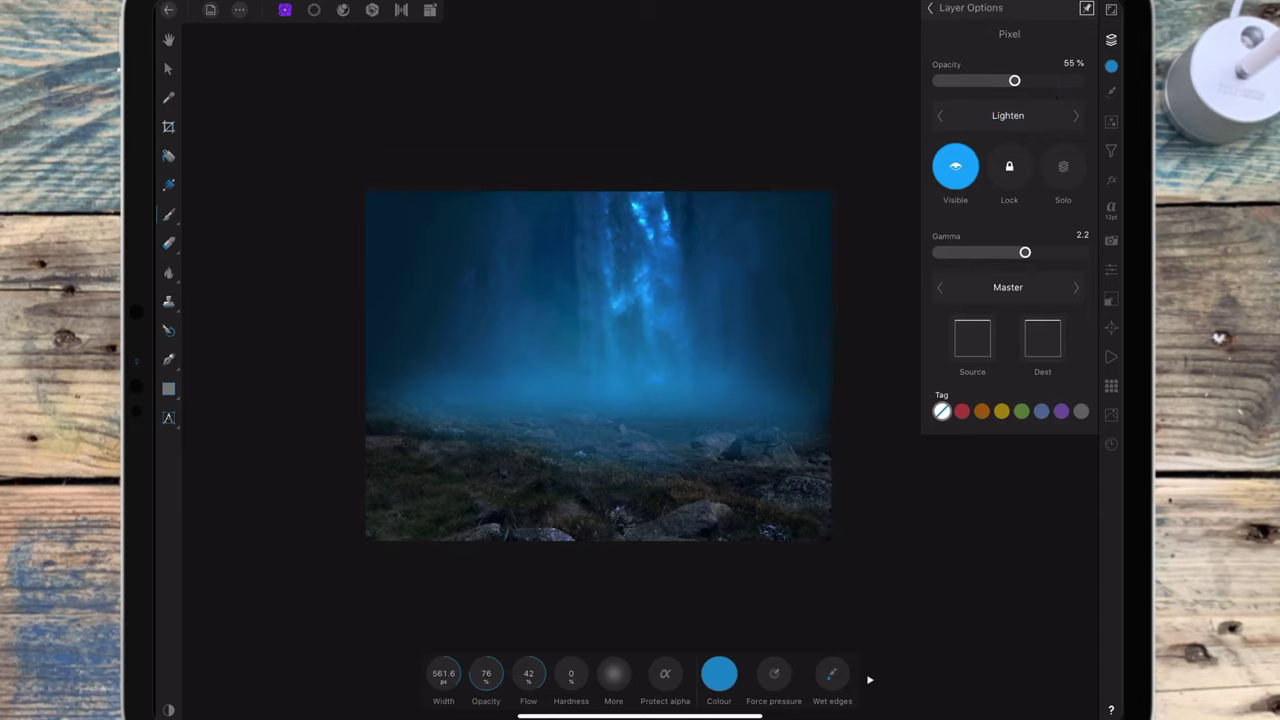
Erase fog over the lower rocks with a 44%-opacity Erase Brush at width 392.4
left_click_drag(486, 673, 443, 673)
left_click(722, 352)
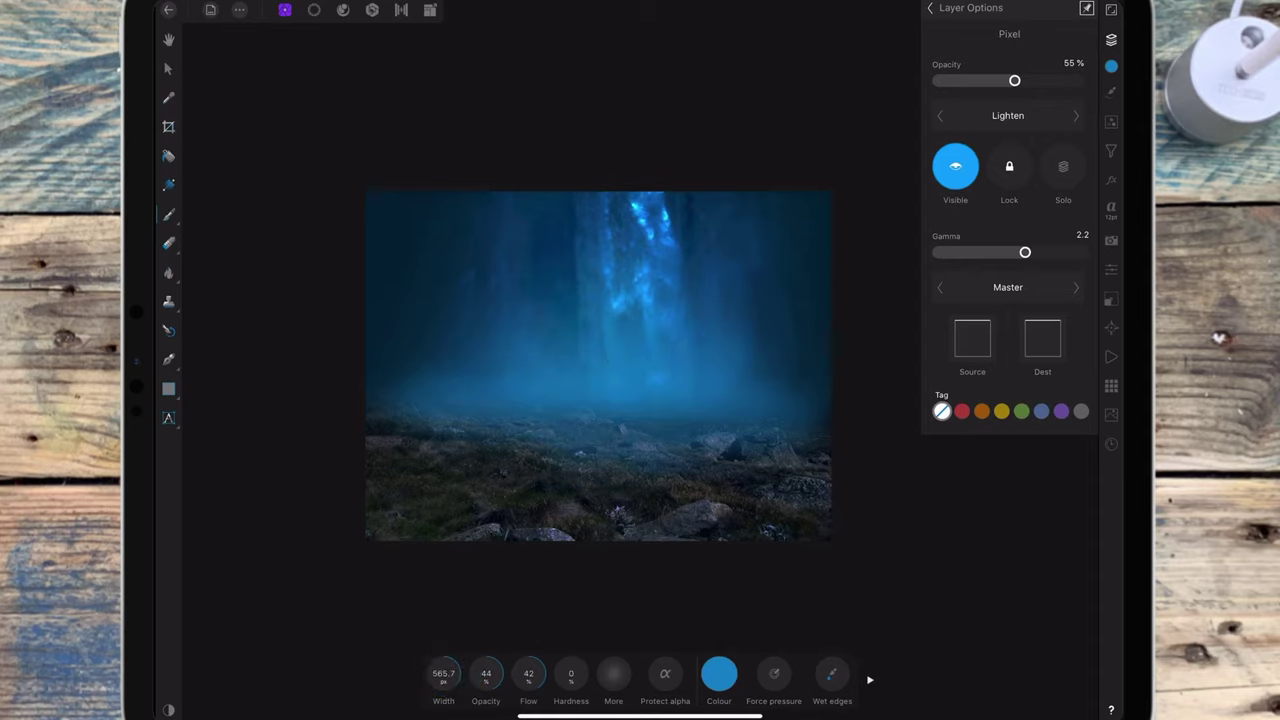
left_click(168, 243)
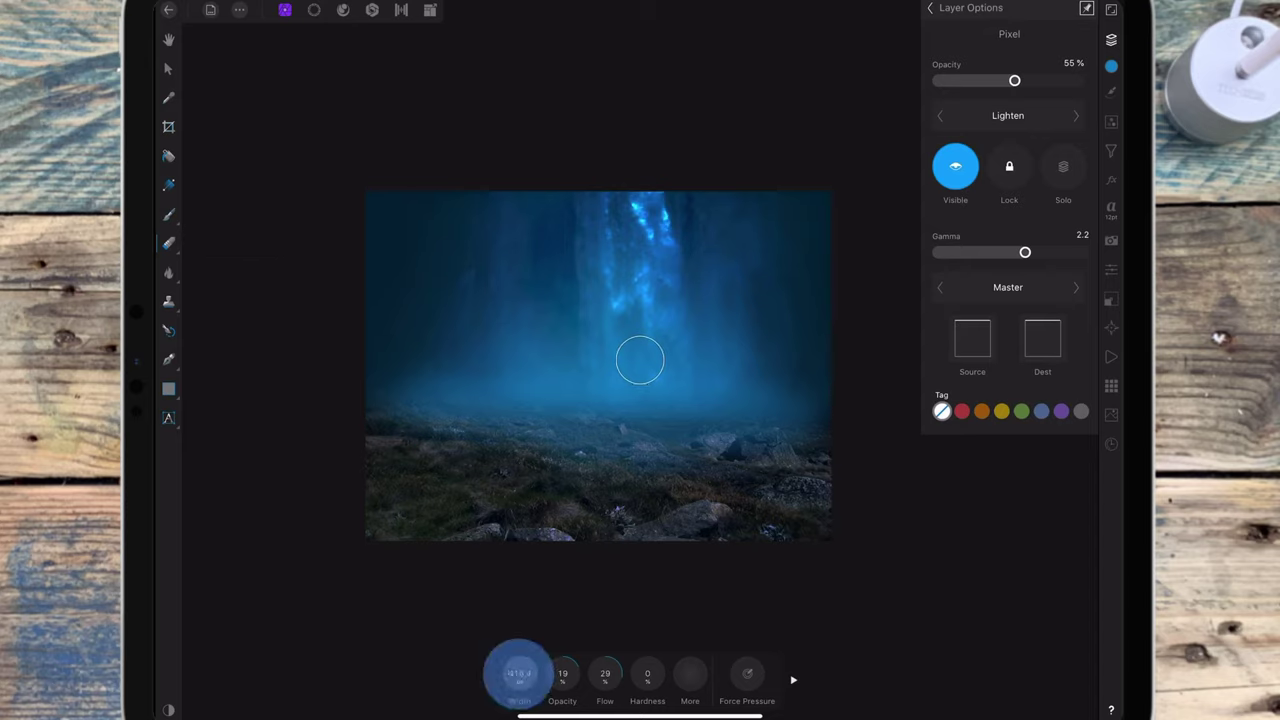
left_click_drag(519, 673, 495, 673)
left_click_drag(586, 434, 749, 449)
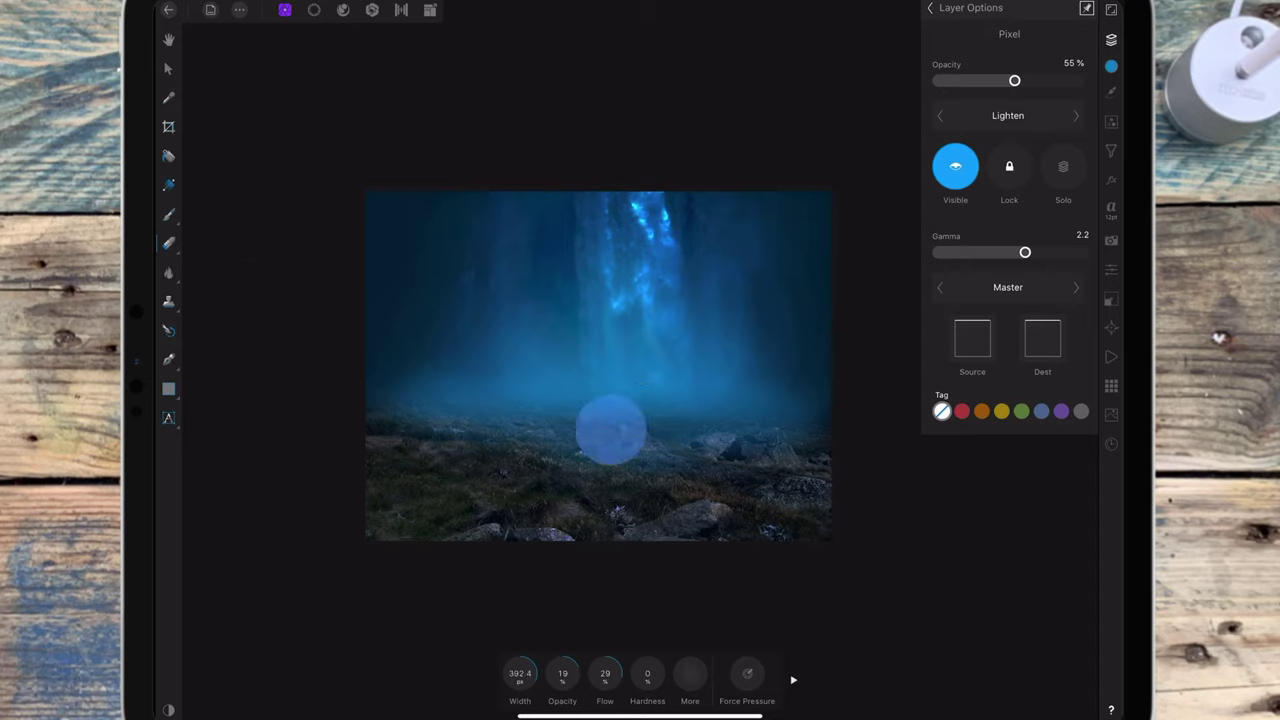
mouse_move(812, 410)
left_mouse_down()
mouse_move(777, 434)
mouse_move(434, 414)
left_mouse_up()
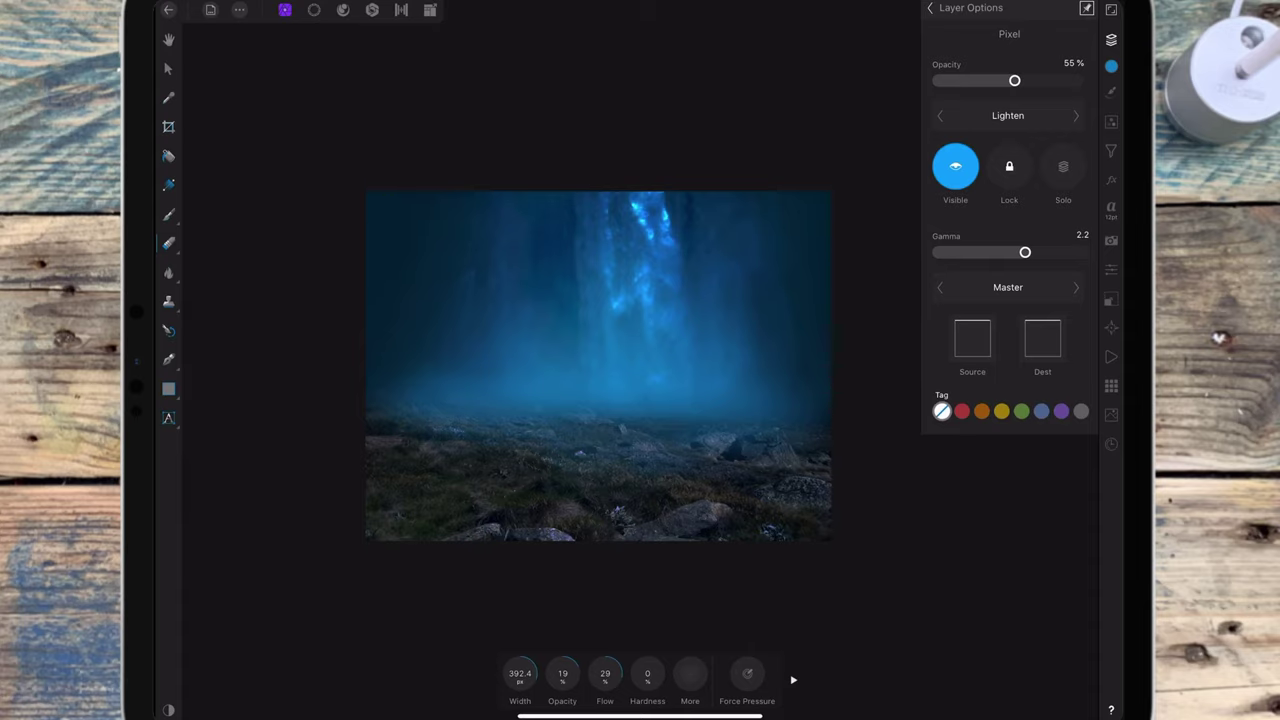
left_click(985, 12)
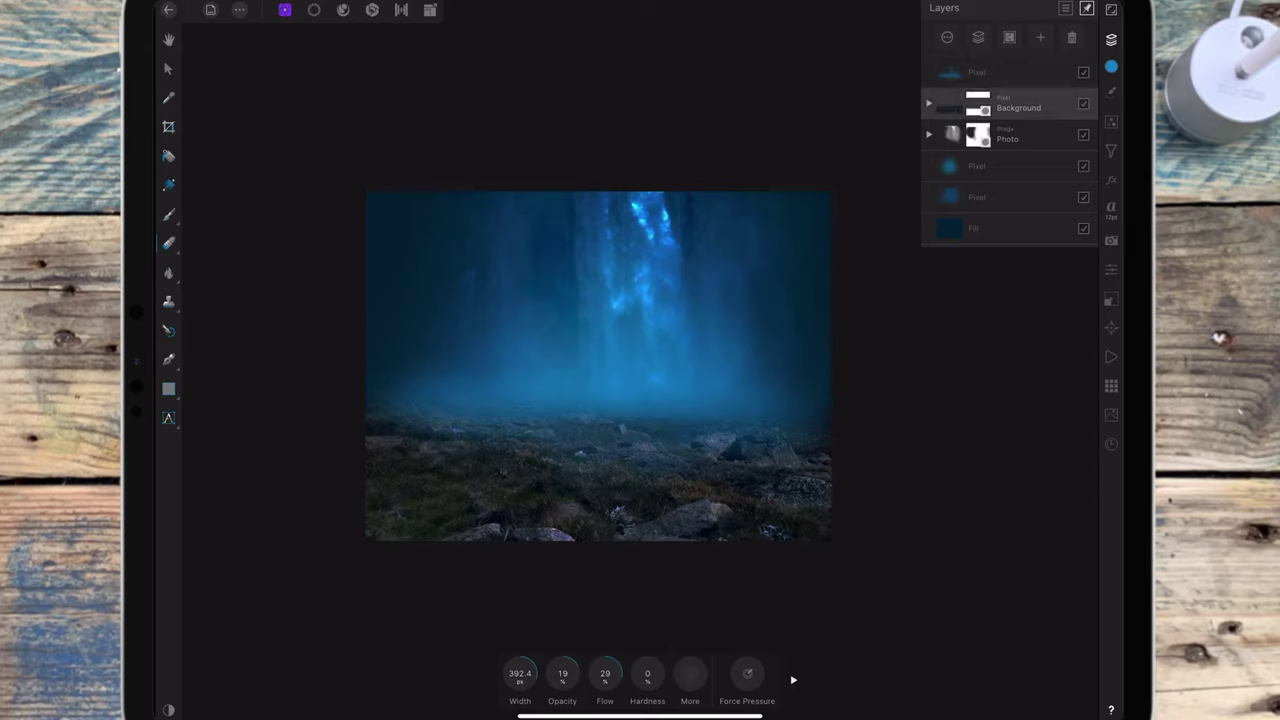
Add a dark Fill layer inside the Background group and lower its opacity
left_click(1040, 37)
left_click(1010, 110)
left_click_drag(1020, 106, 1035, 133)
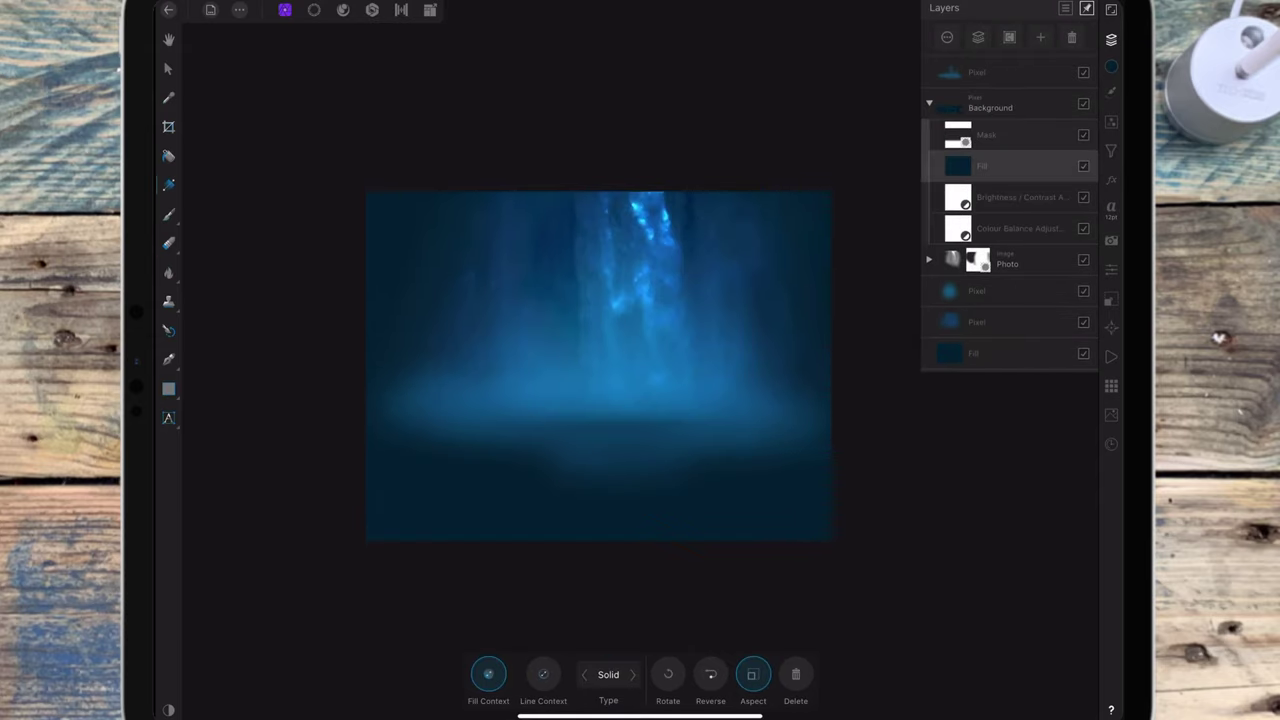
left_click(1031, 166)
mouse_move(1062, 84)
left_mouse_down()
mouse_move(980, 91)
mouse_move(994, 92)
left_mouse_up()
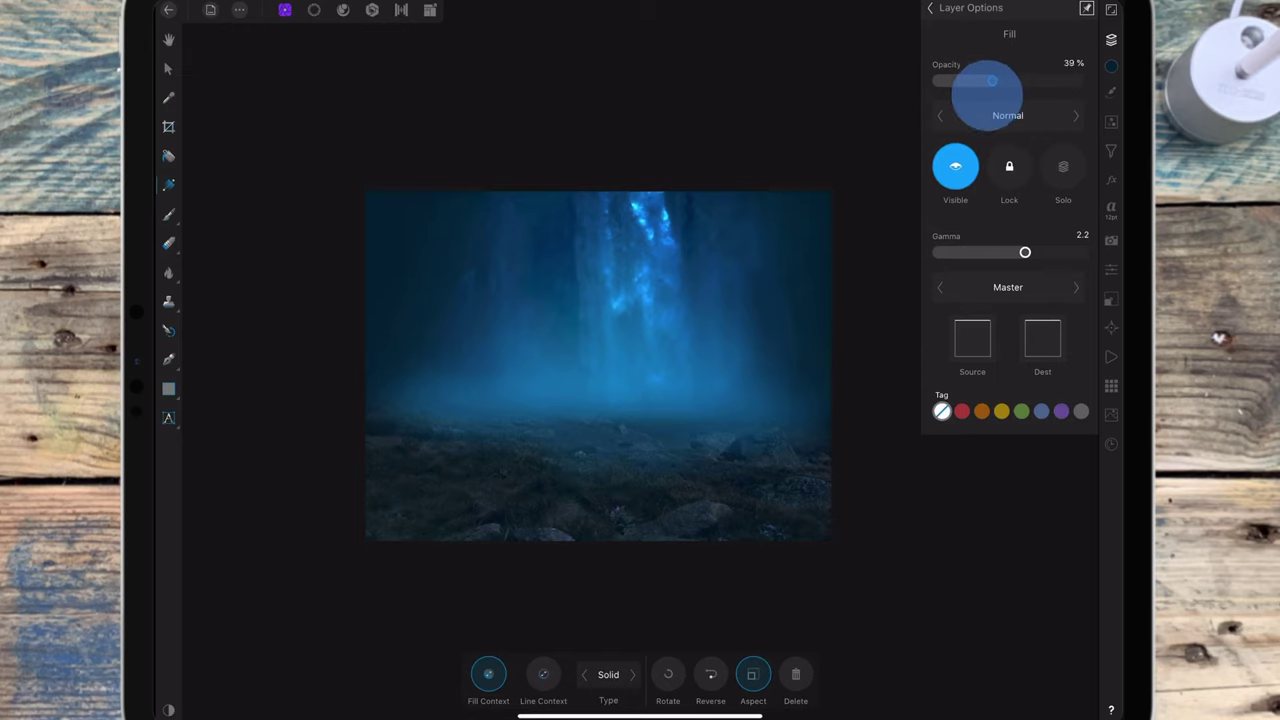
left_click(930, 8)
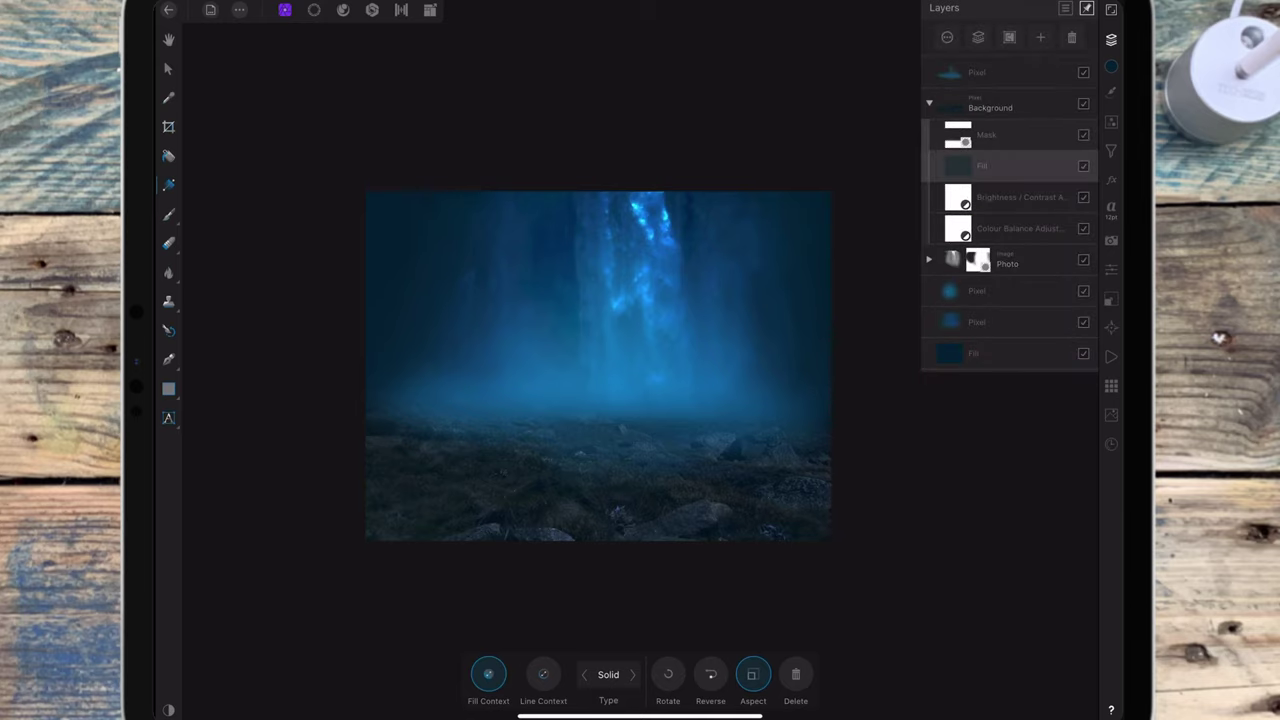
Fade the fog Pixel layer to about 33% opacity
left_click(1050, 72)
left_click_drag(1011, 80, 980, 84)
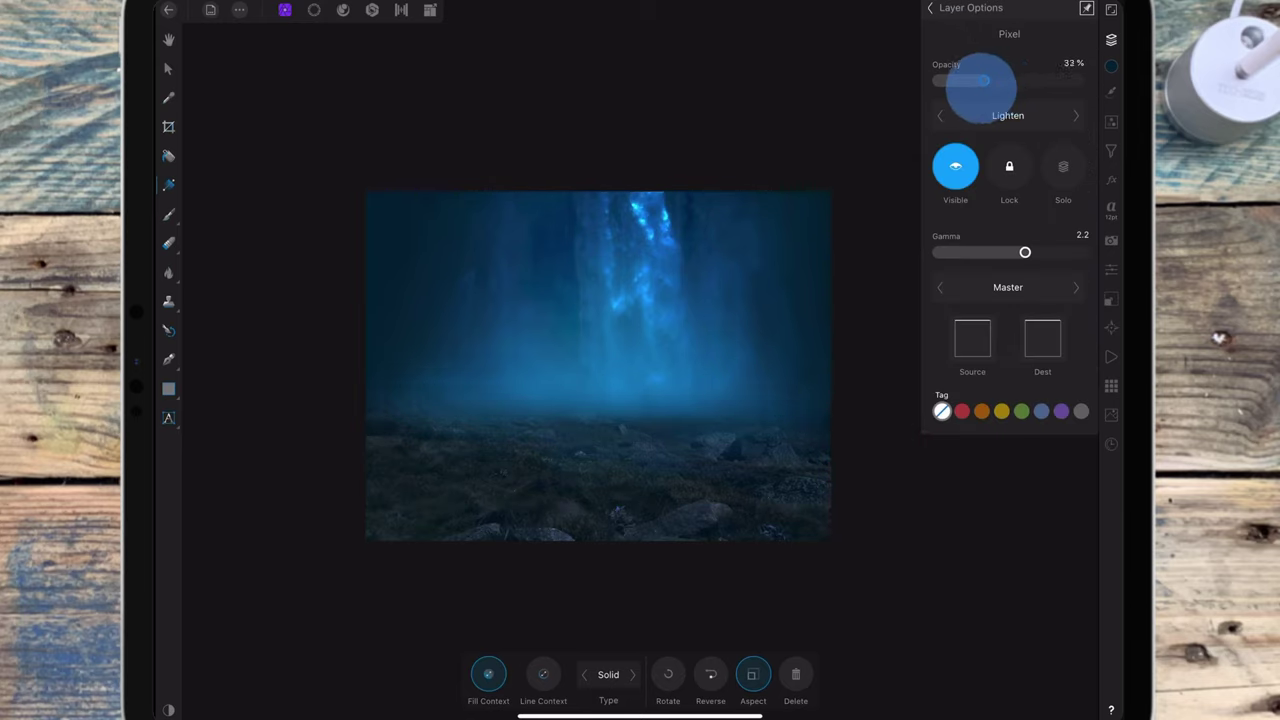
left_click(1004, 22)
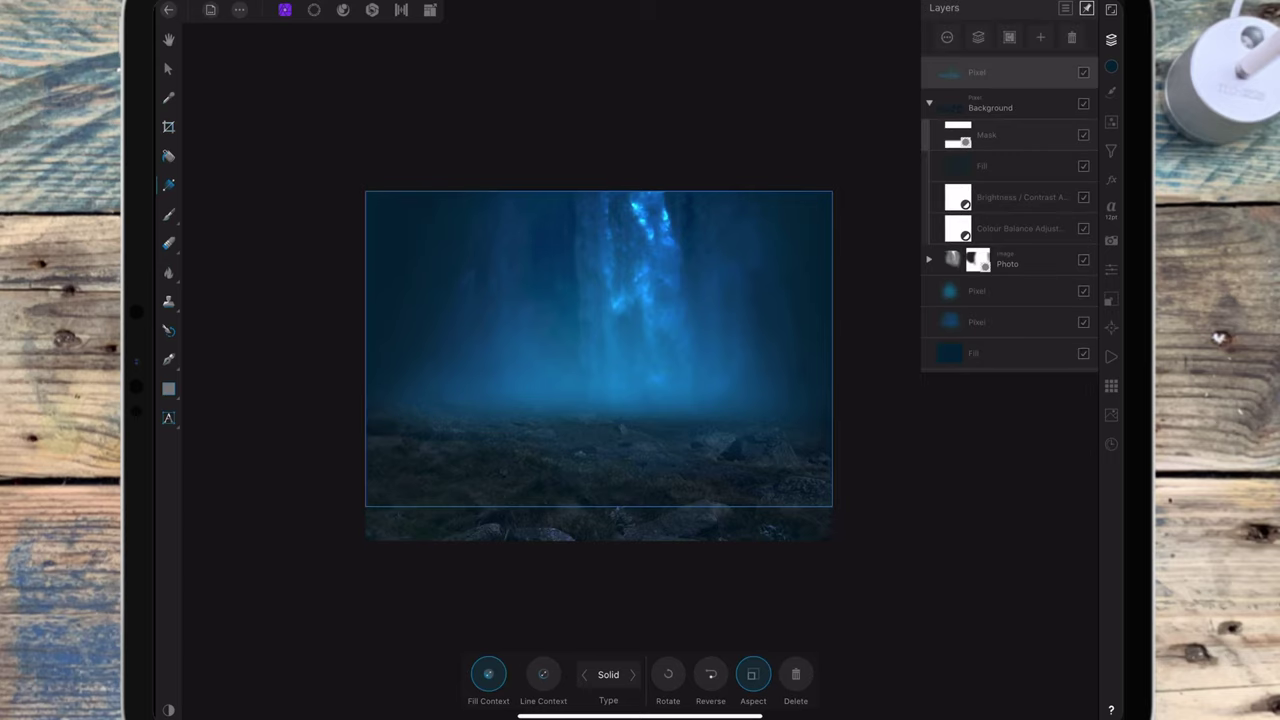
Reduce the Background group's Fill layer to 25% opacity and collapse the group
left_click(1008, 168)
left_click(1086, 163)
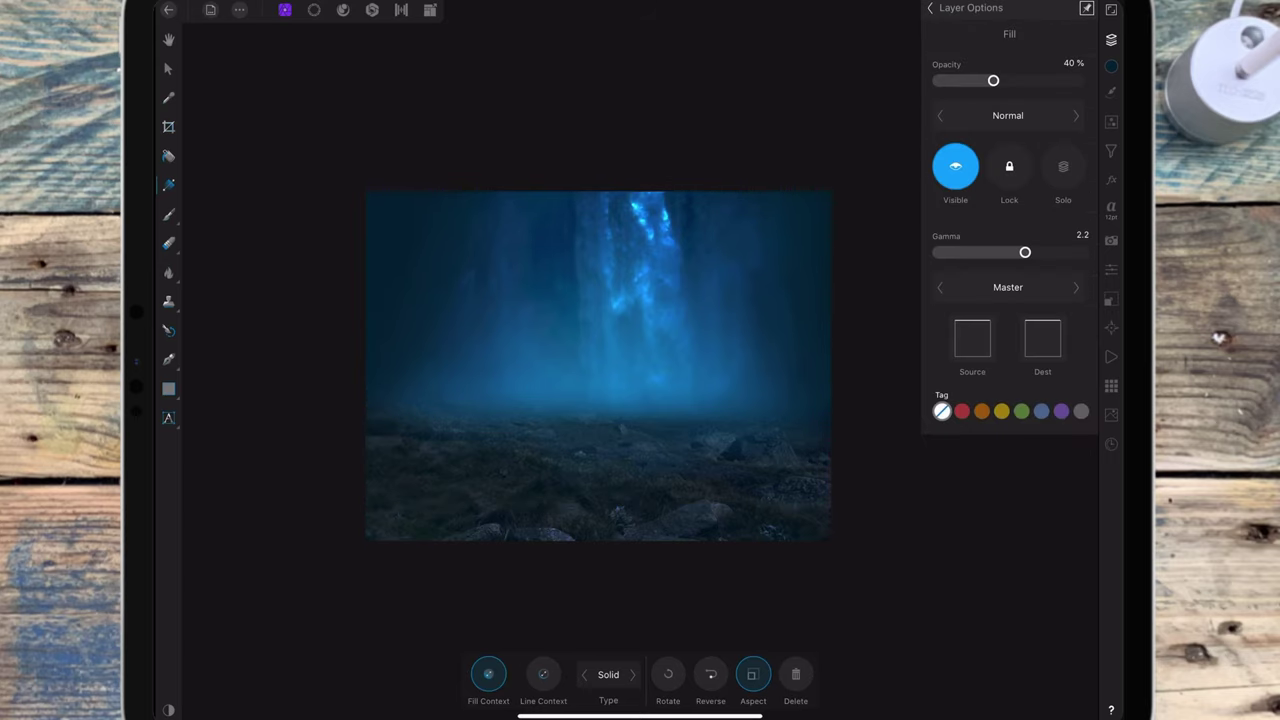
left_click(987, 80)
left_click_drag(987, 80, 973, 82)
left_click(930, 7)
left_click(928, 103)
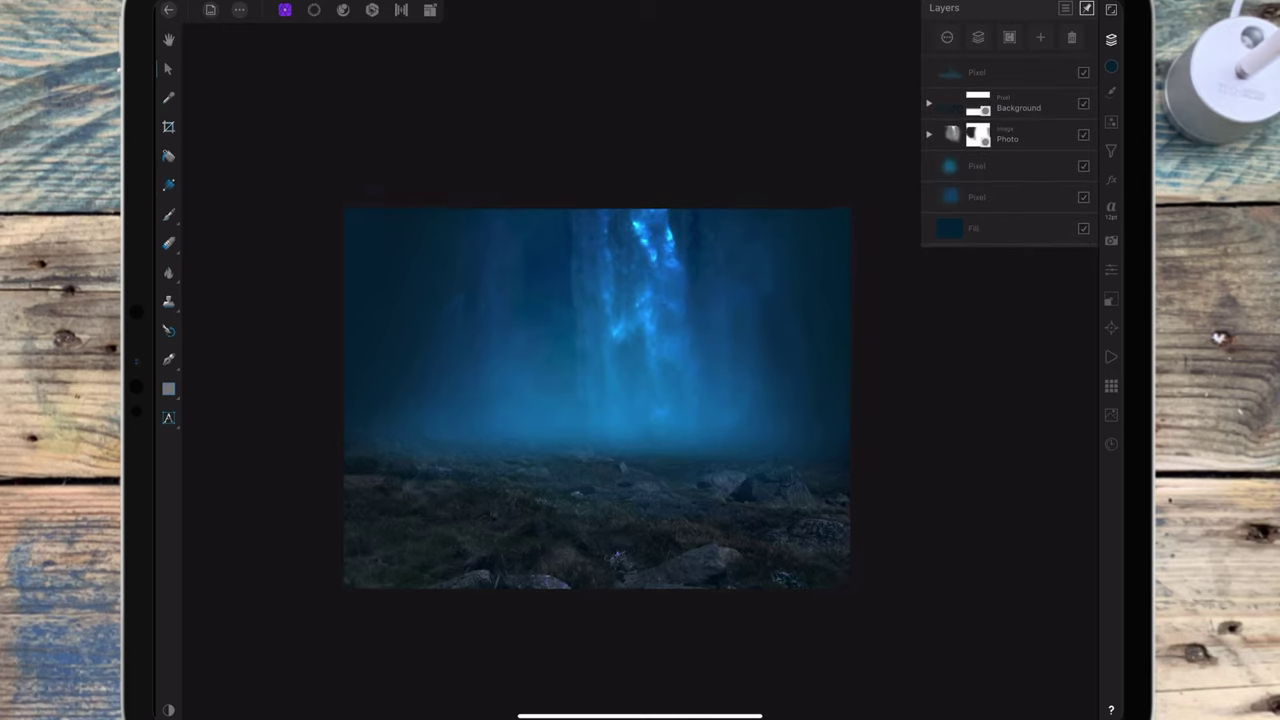
Place the forest photo with the wooden cabin into the document via Document > Place
left_click(239, 9)
left_click(263, 111)
left_click(423, 100)
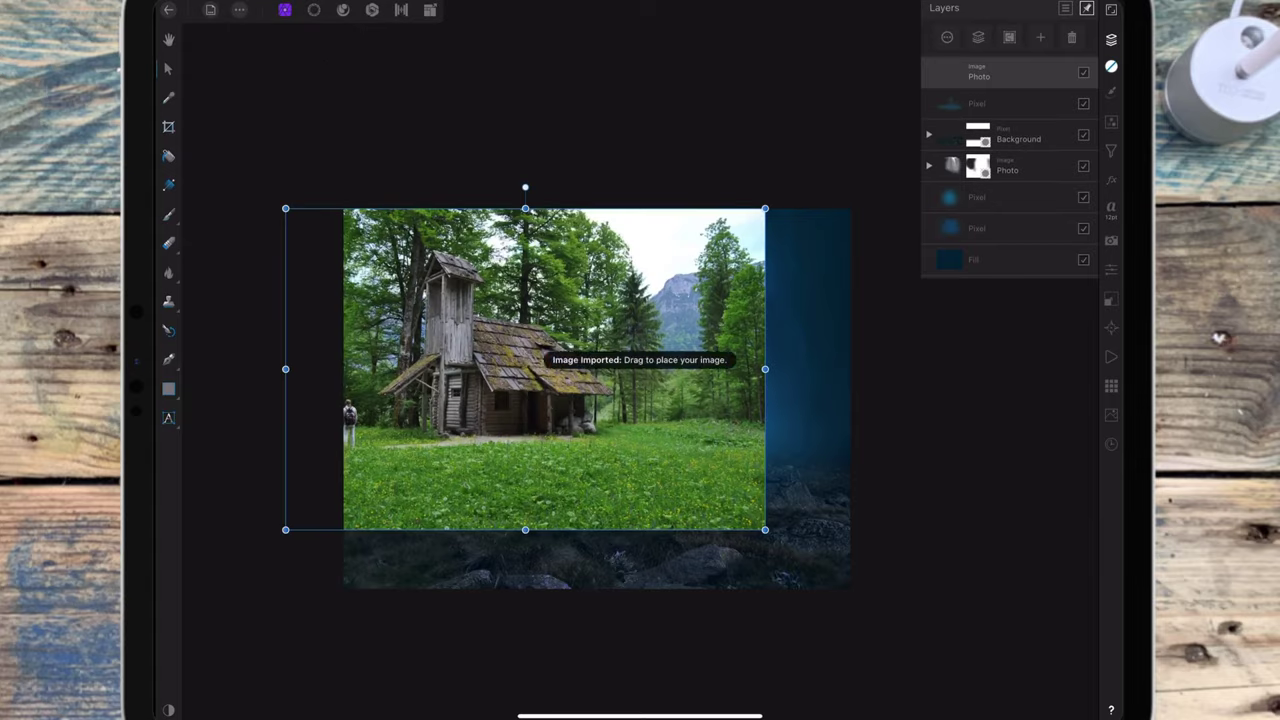
scroll(770, 350, "up", 5)
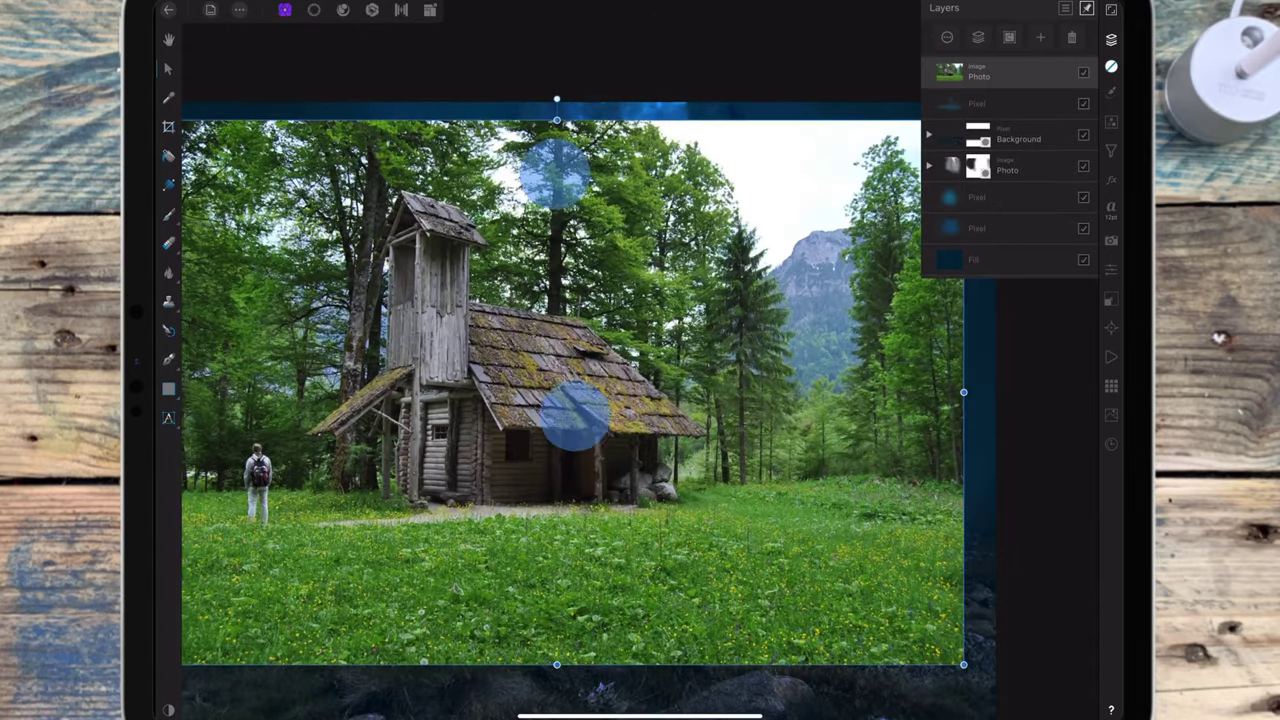
scroll(564, 292, "up", 5)
With the Pen Tool, trace from the tower roof peak along the mossy roof and lower roof underside
left_click(168, 358)
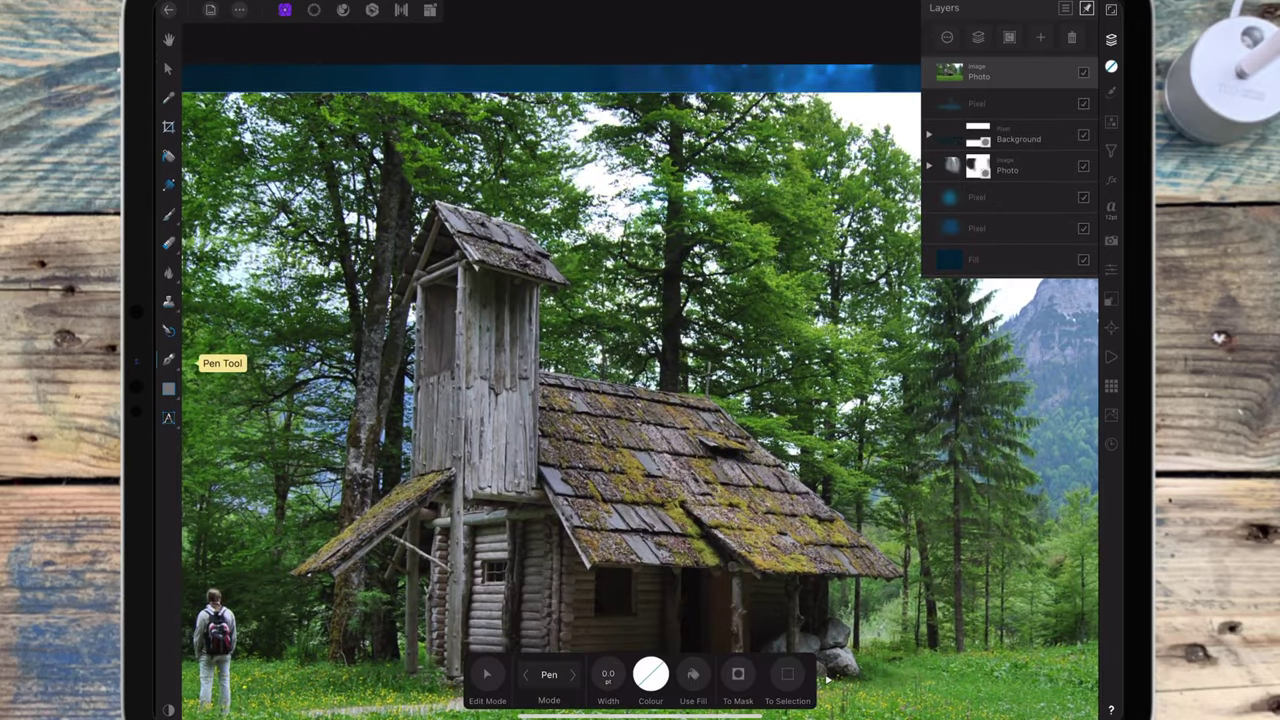
scroll(558, 360, "up", 3)
scroll(558, 360, "up", 3)
scroll(580, 330, "up", 2)
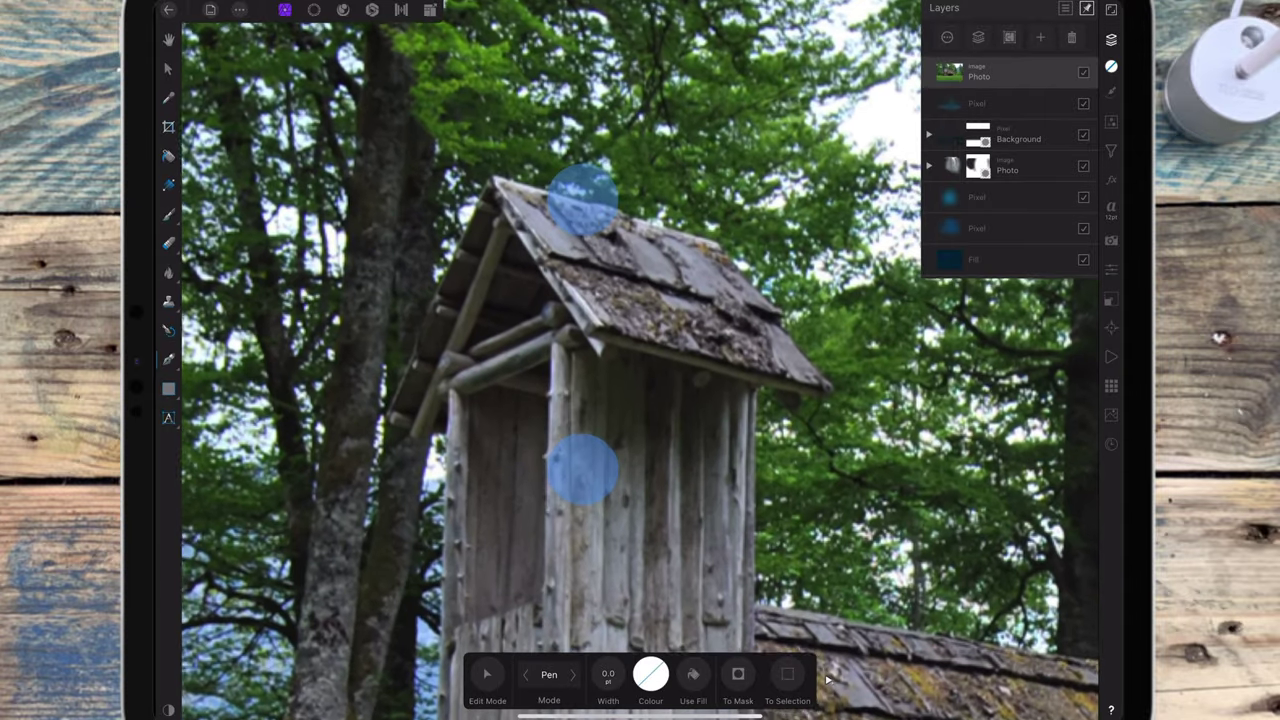
scroll(580, 330, "up", 1)
left_click(489, 183)
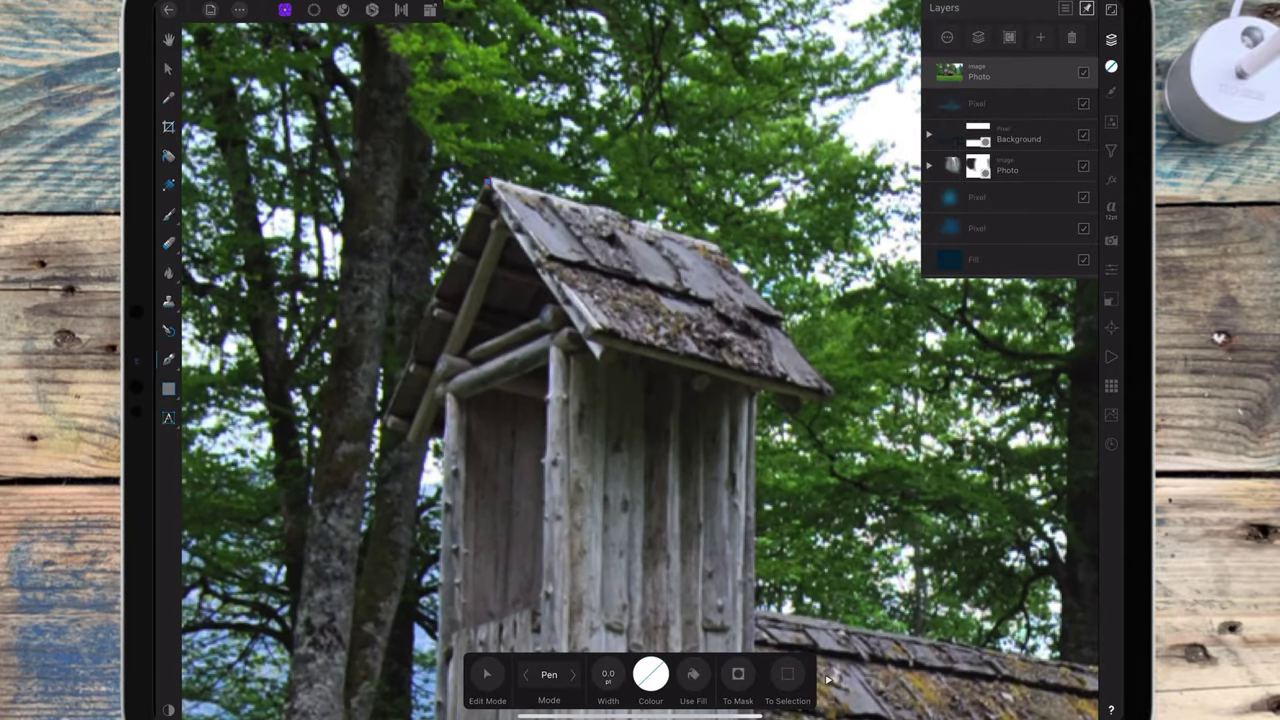
left_click(414, 343)
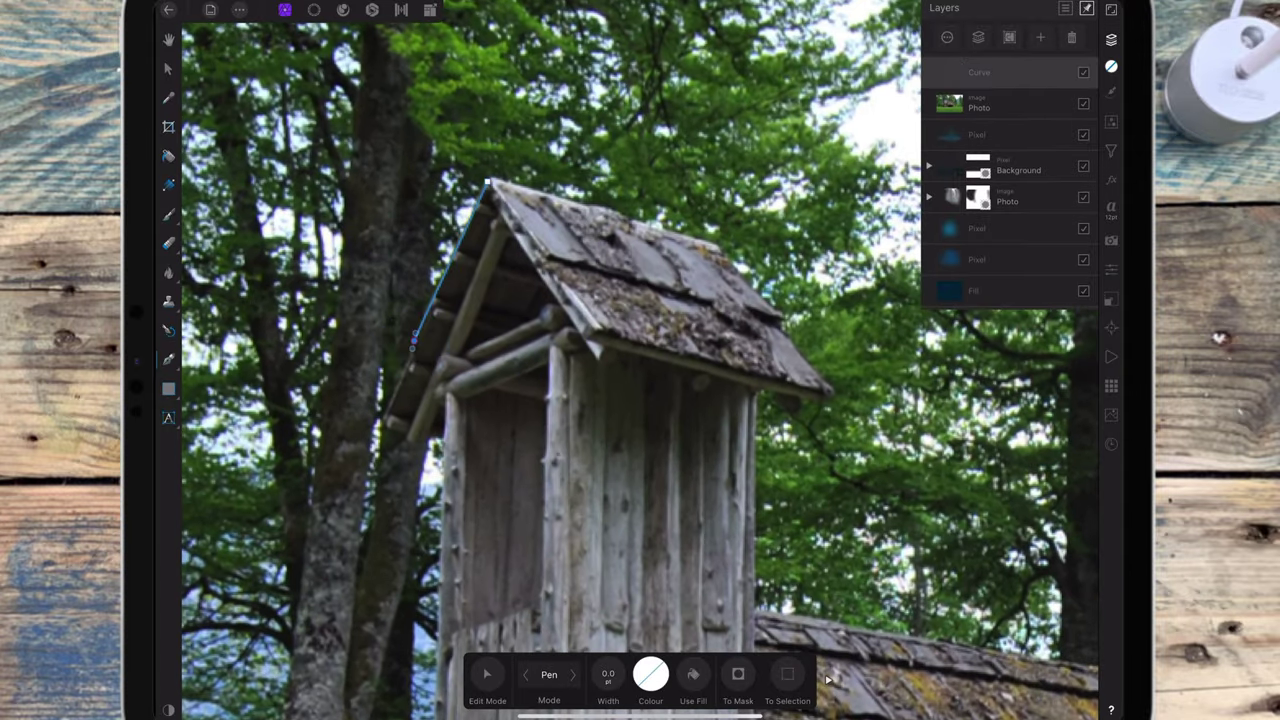
scroll(560, 360, "up", 3)
left_click_drag(338, 426, 375, 455)
scroll(600, 360, "down", 5)
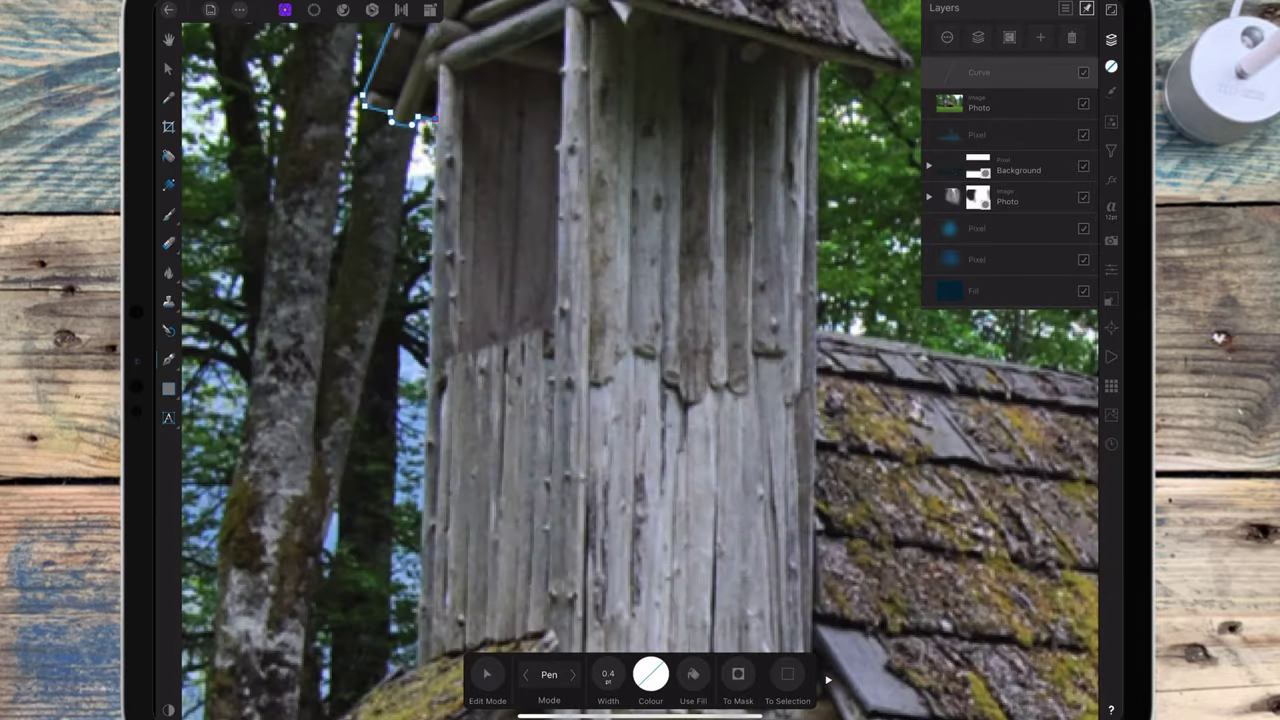
scroll(640, 360, "down", 5)
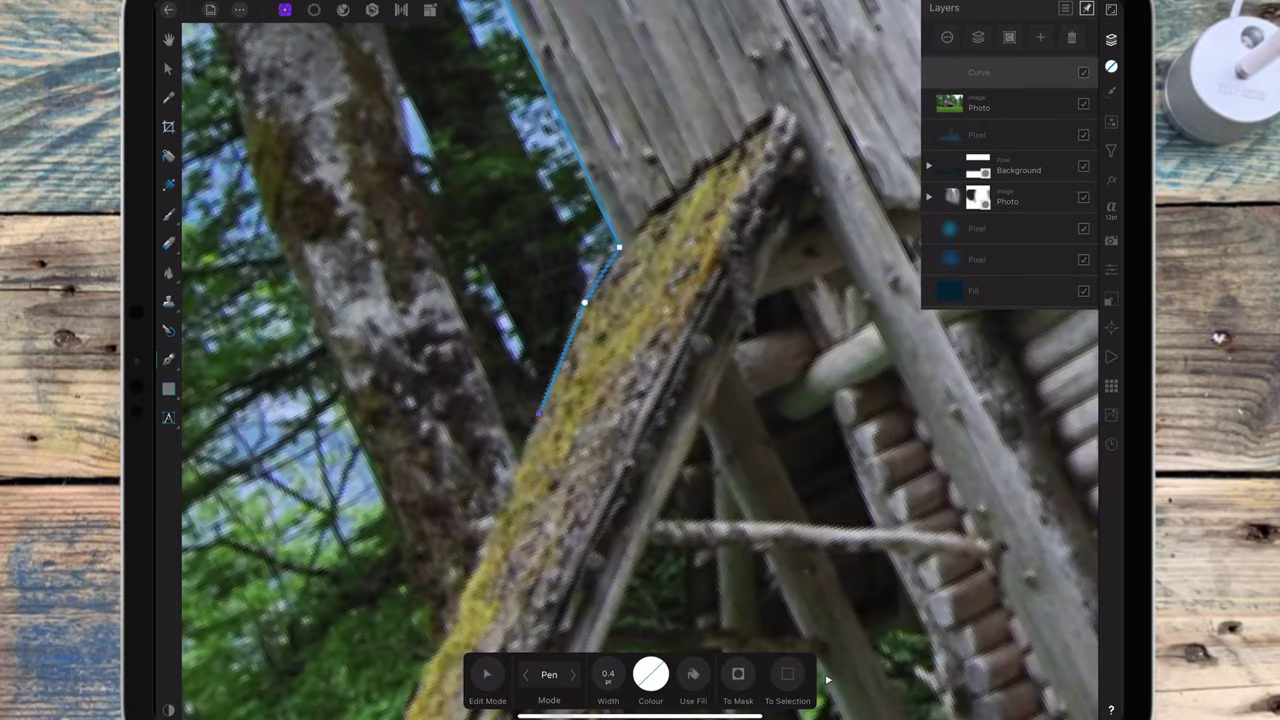
scroll(625, 445, "up", 3)
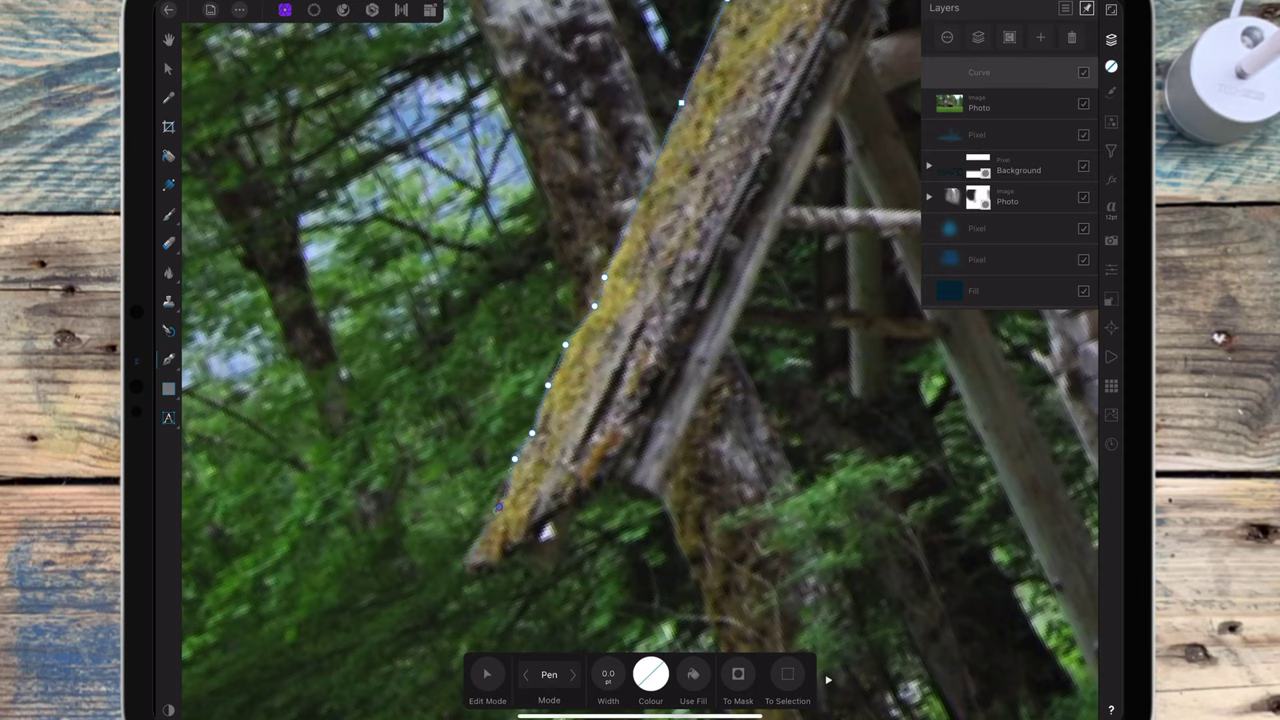
left_click(528, 544)
left_click(545, 522)
left_click(578, 503)
scroll(640, 360, "down", 3)
scroll(540, 438, "up", 5)
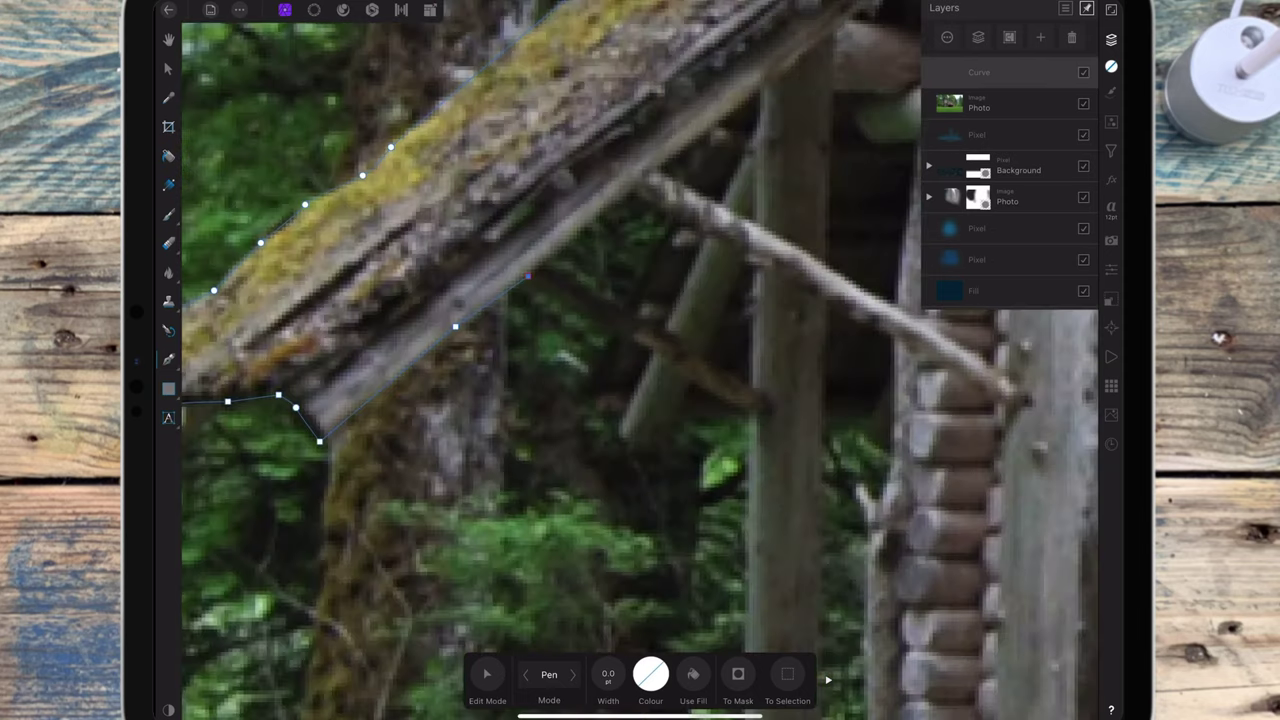
left_click(580, 397)
left_click(623, 401)
left_click(621, 430)
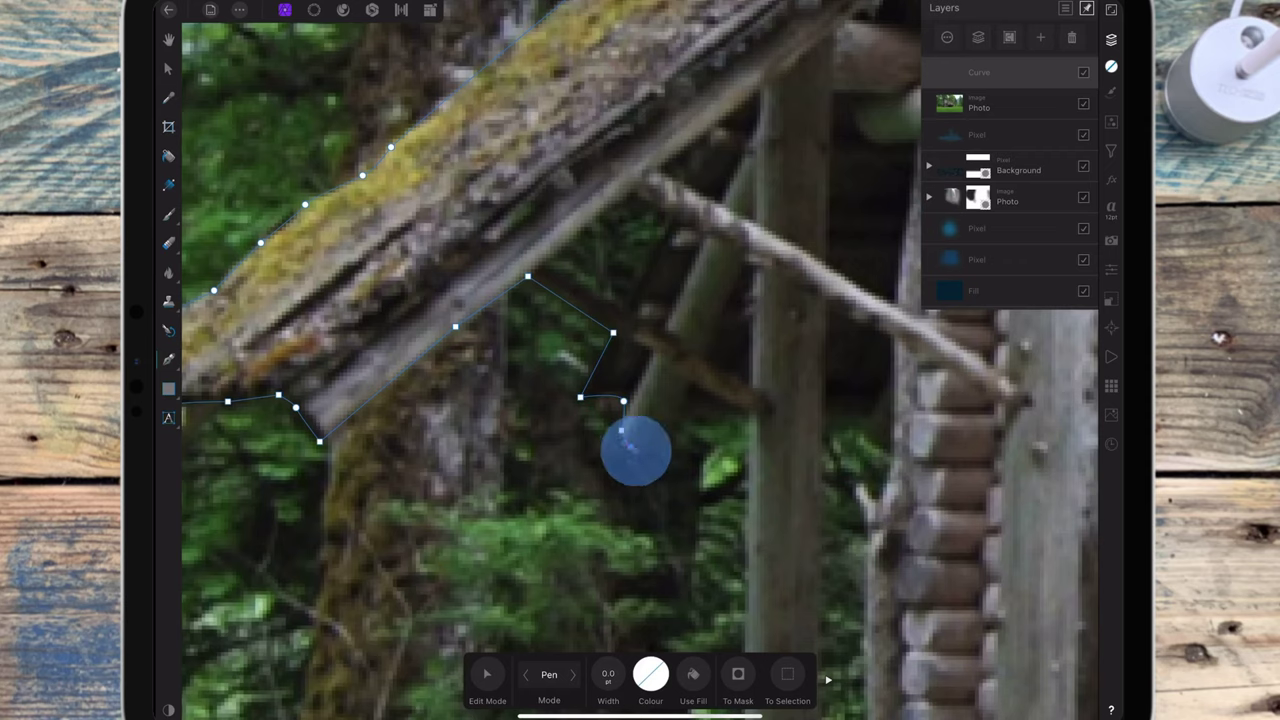
left_click(662, 448)
Continue the pen outline down around the wooden post and over to the bench
scroll(640, 360, "down", 5)
scroll(640, 360, "up", 3)
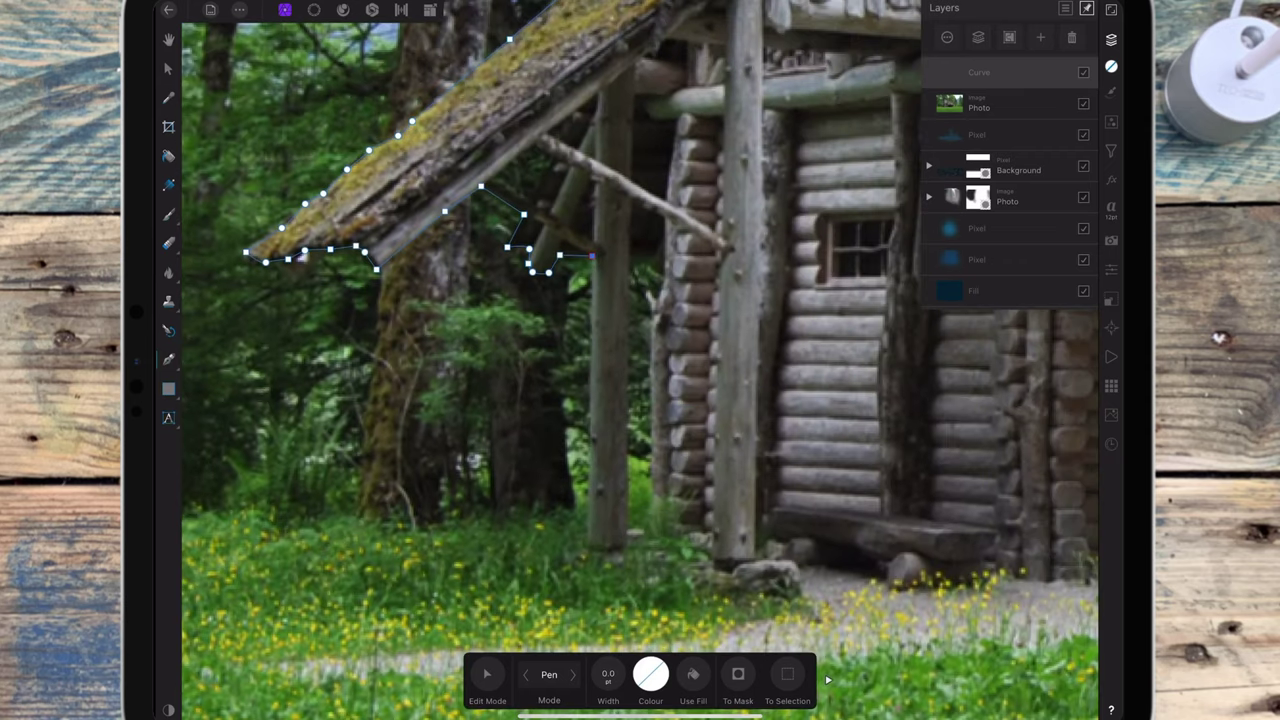
left_click(590, 405)
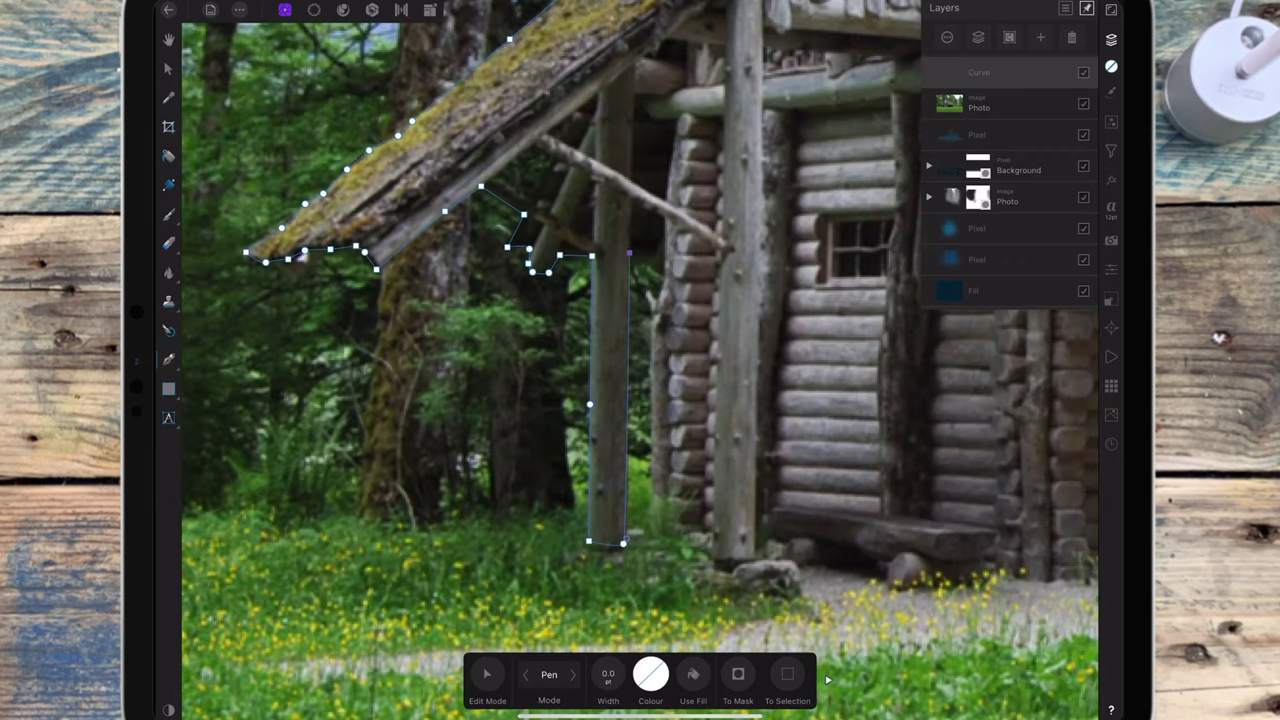
left_click(654, 256)
scroll(680, 385, "up", 3)
left_click(624, 318)
scroll(640, 360, "down", 3)
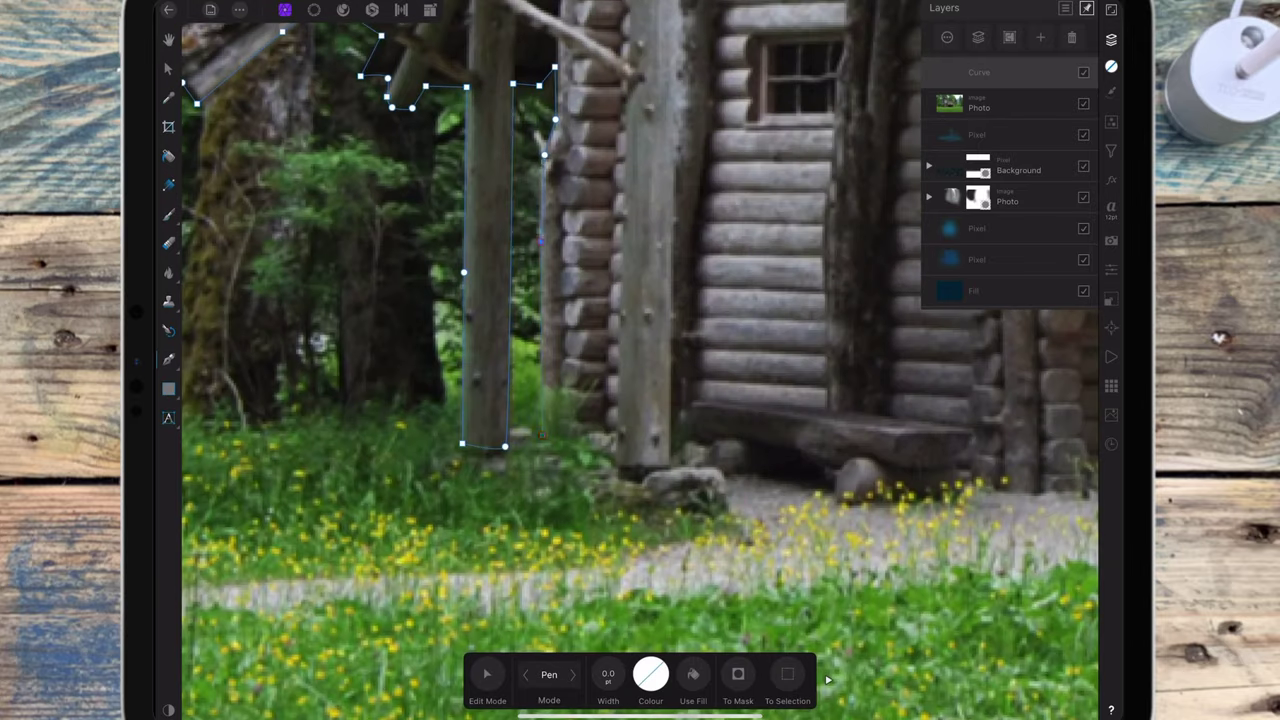
left_click(591, 497)
left_click(691, 520)
key("ctrl+z")
left_click_drag(722, 511, 723, 478)
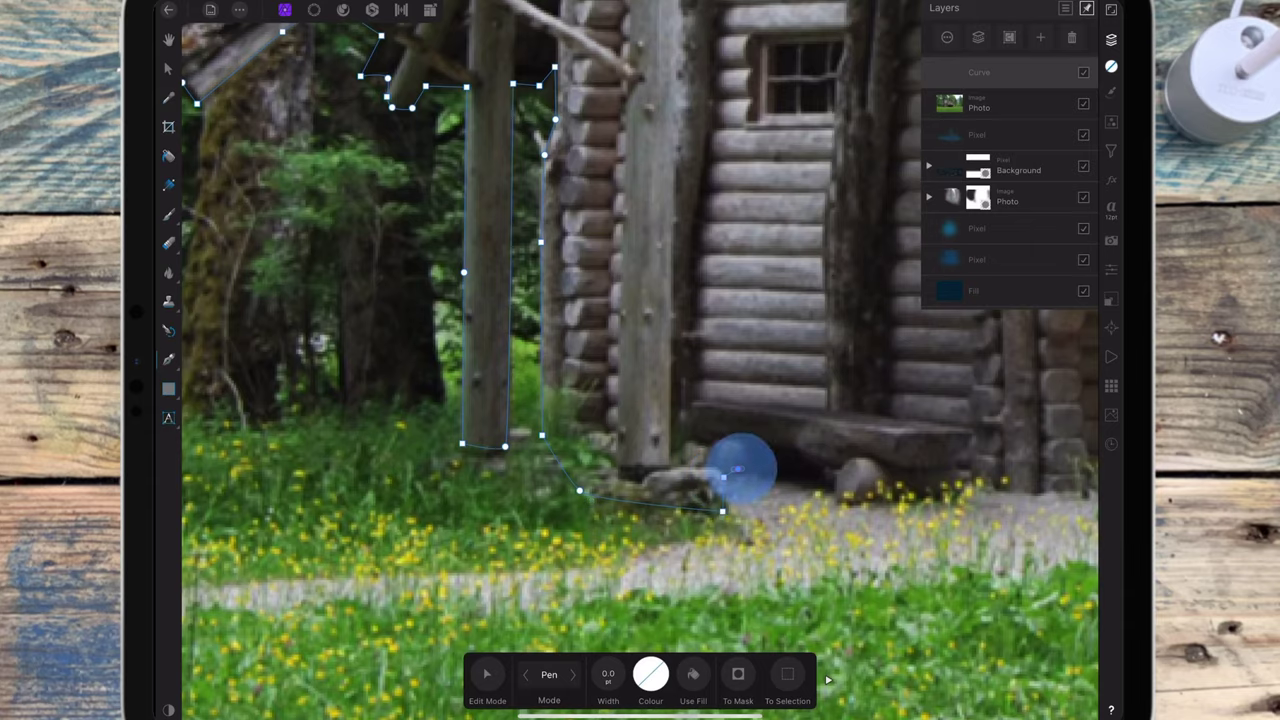
left_click(834, 492)
scroll(640, 400, "down", 3)
scroll(640, 360, "up", 3)
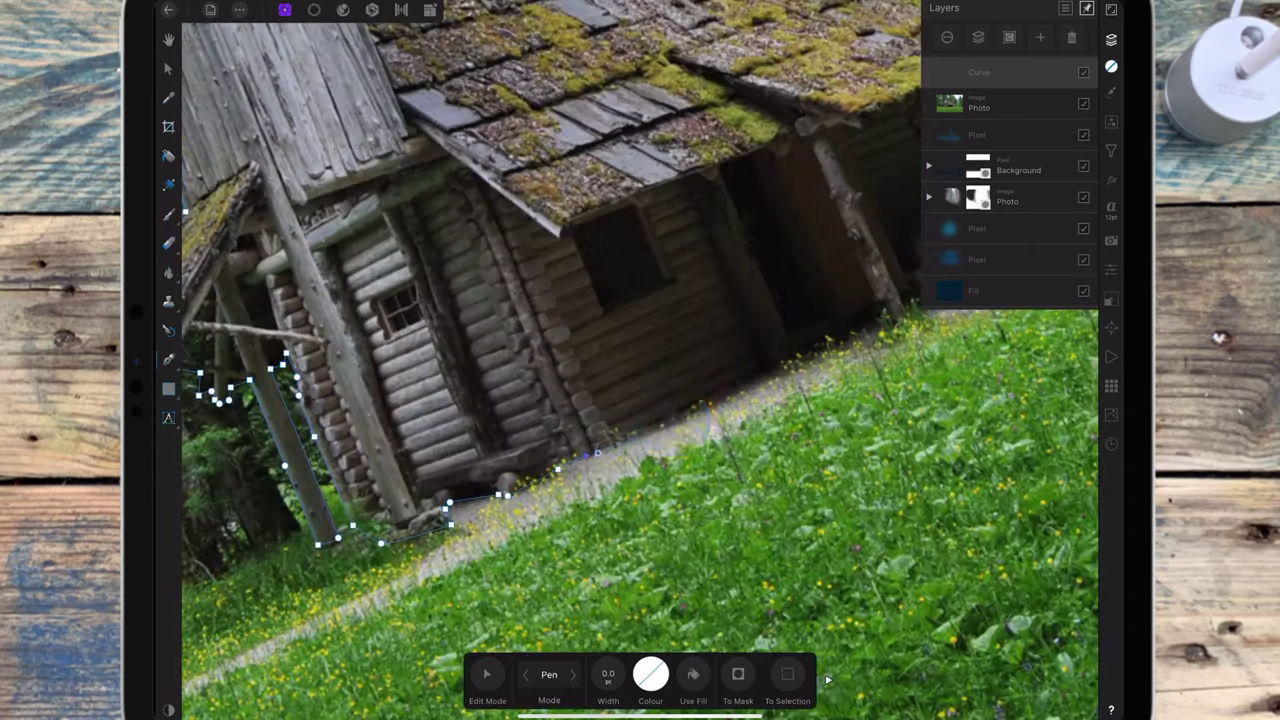
Trace the outline around the boulders and along the roof underside to its outer corner
left_click(1110, 39)
scroll(640, 360, "down", 3)
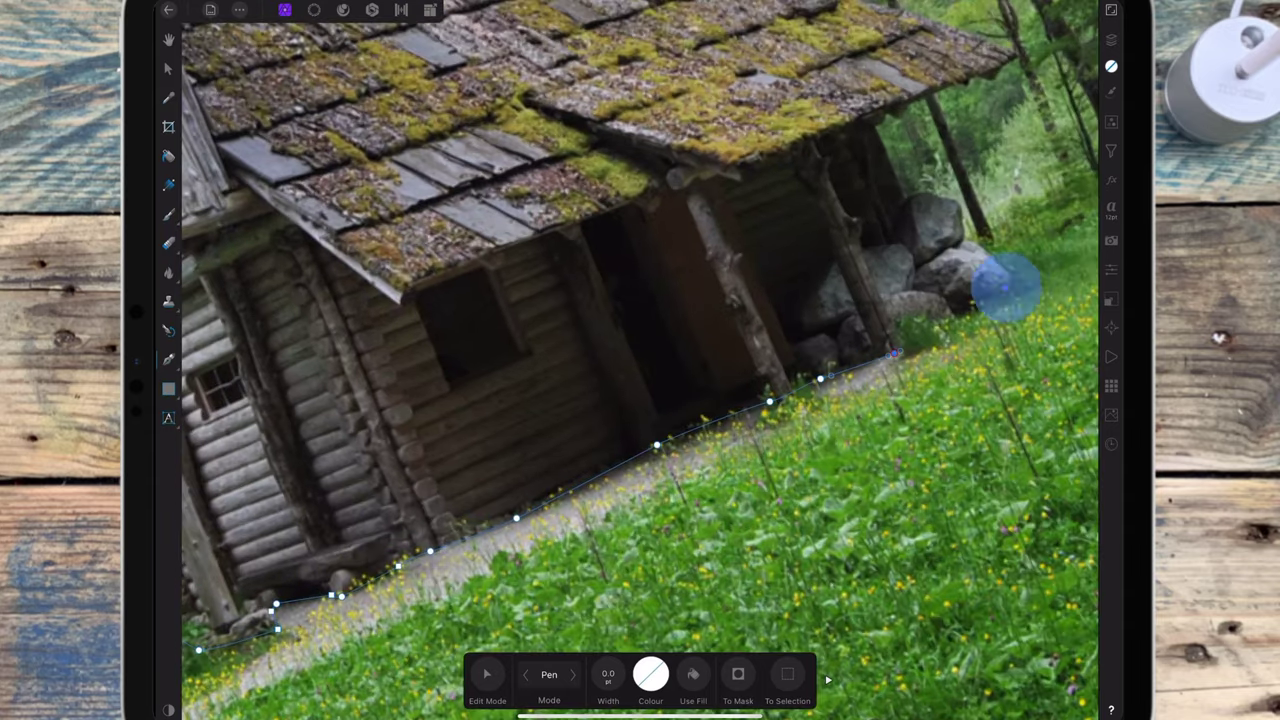
scroll(640, 360, "up", 3)
left_click(772, 284)
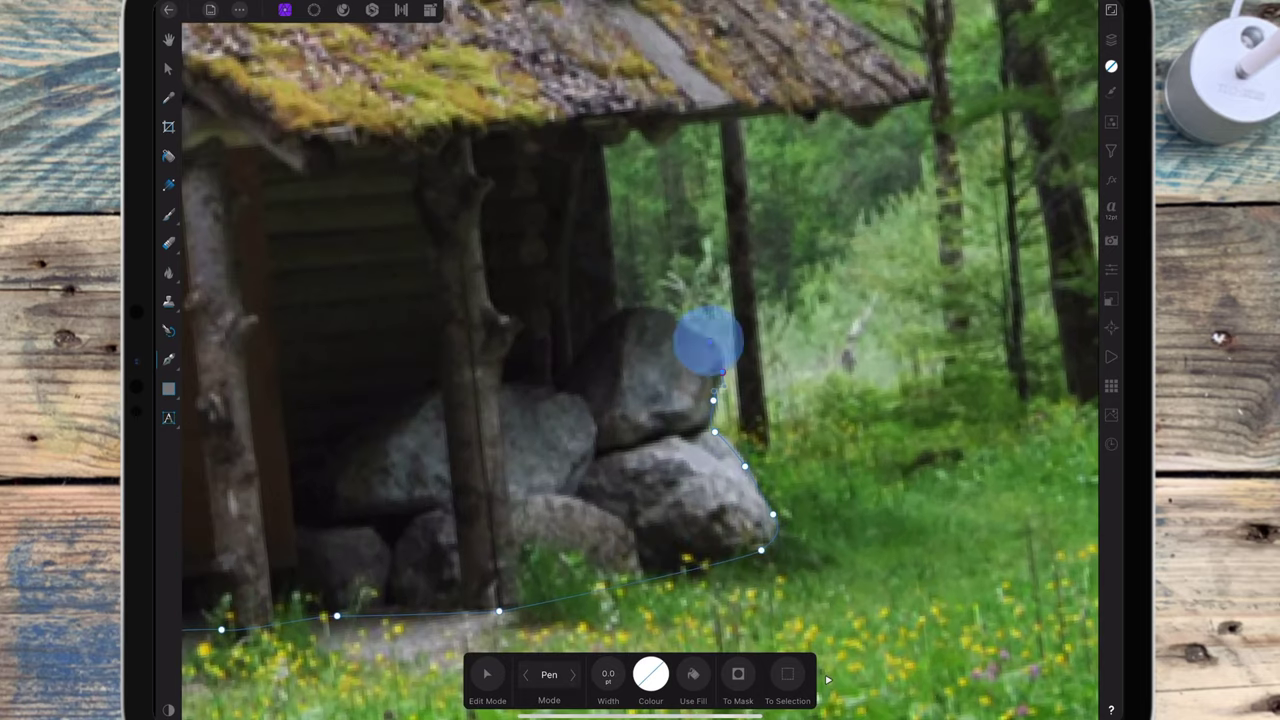
scroll(640, 360, "up", 2)
left_click(708, 342)
left_click(640, 311)
left_click(609, 222)
left_click(602, 154)
scroll(640, 360, "up", 3)
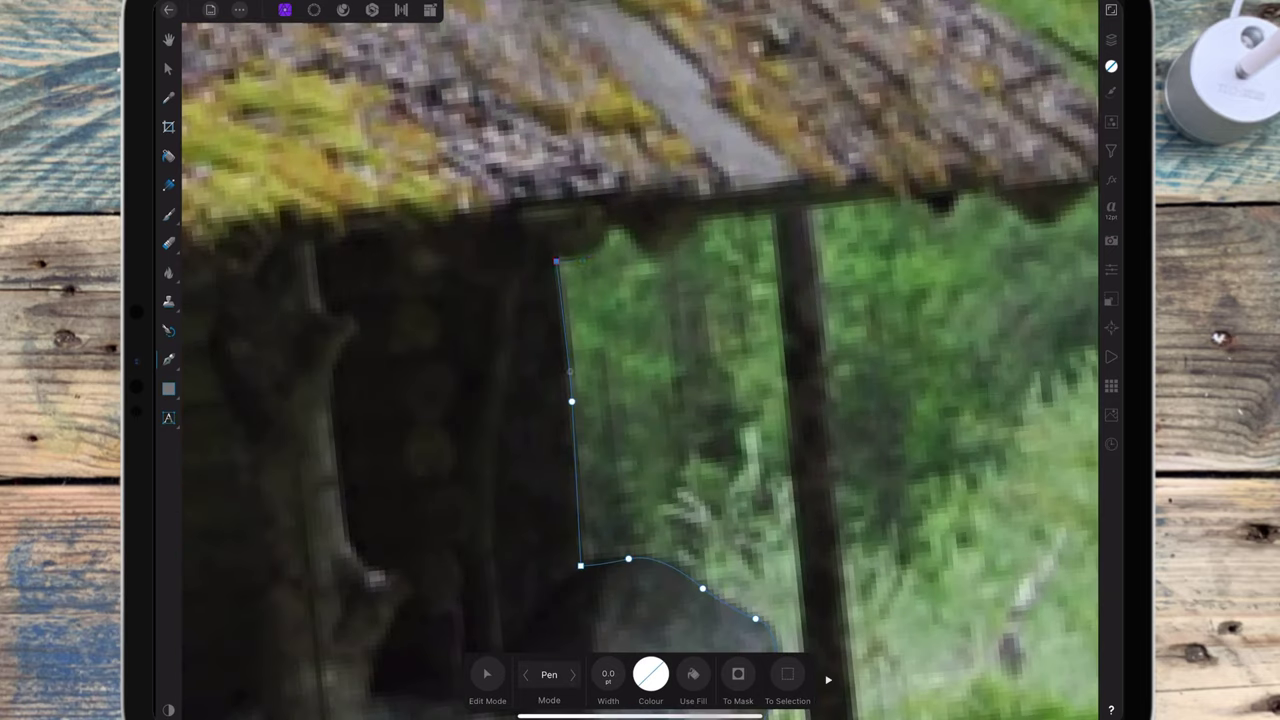
scroll(640, 360, "down", 3)
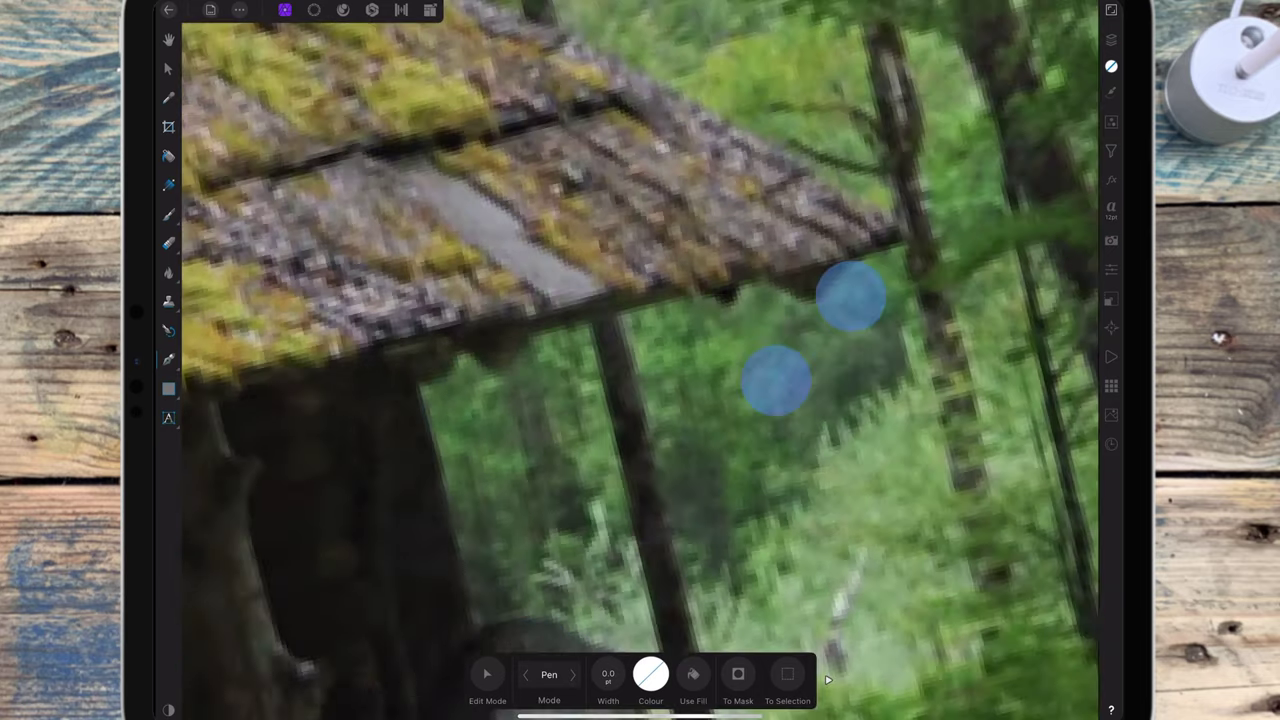
scroll(640, 360, "up", 3)
left_click(657, 304)
key("ctrl+z")
left_click(696, 314)
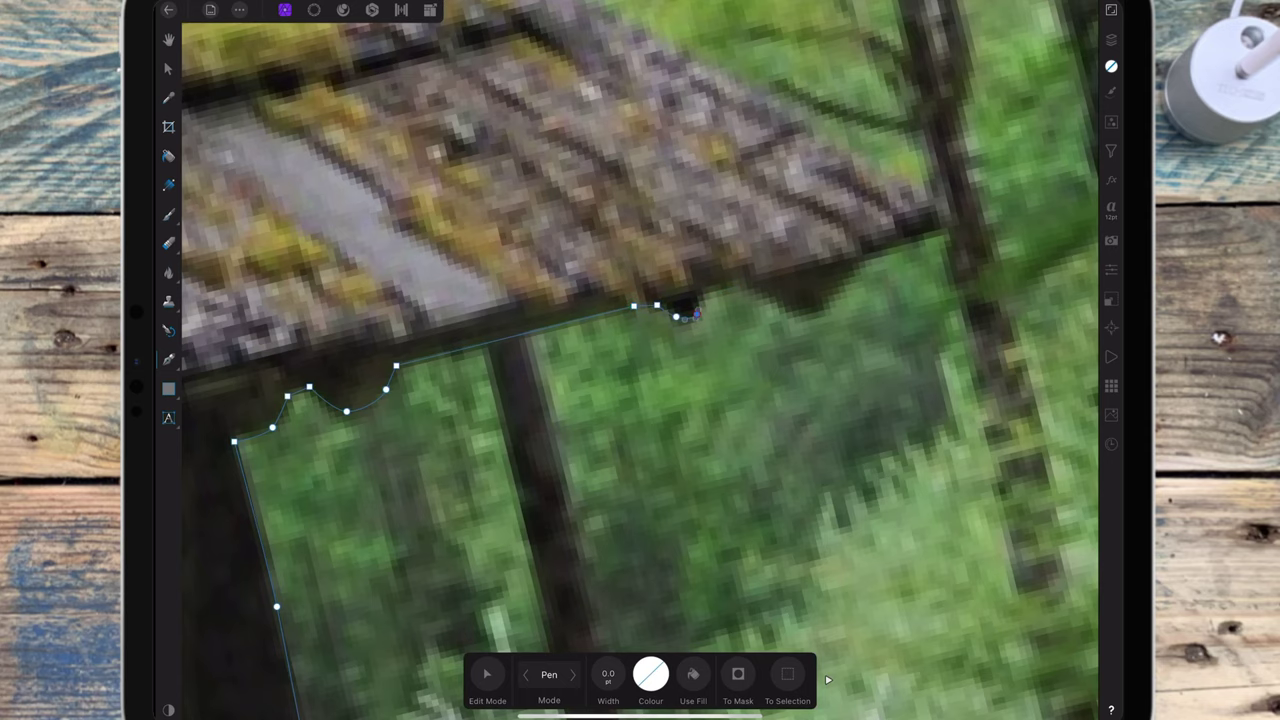
scroll(640, 360, "up", 3)
scroll(640, 360, "down", 3)
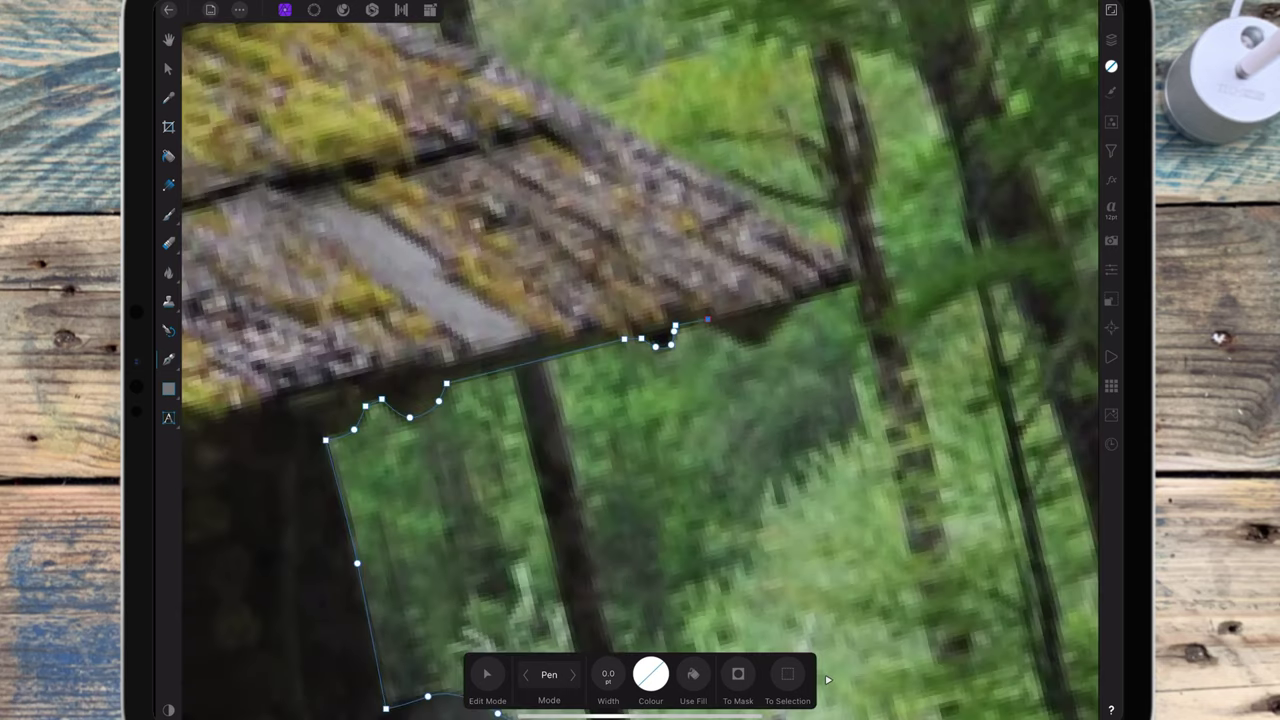
left_click(741, 341)
left_click(794, 302)
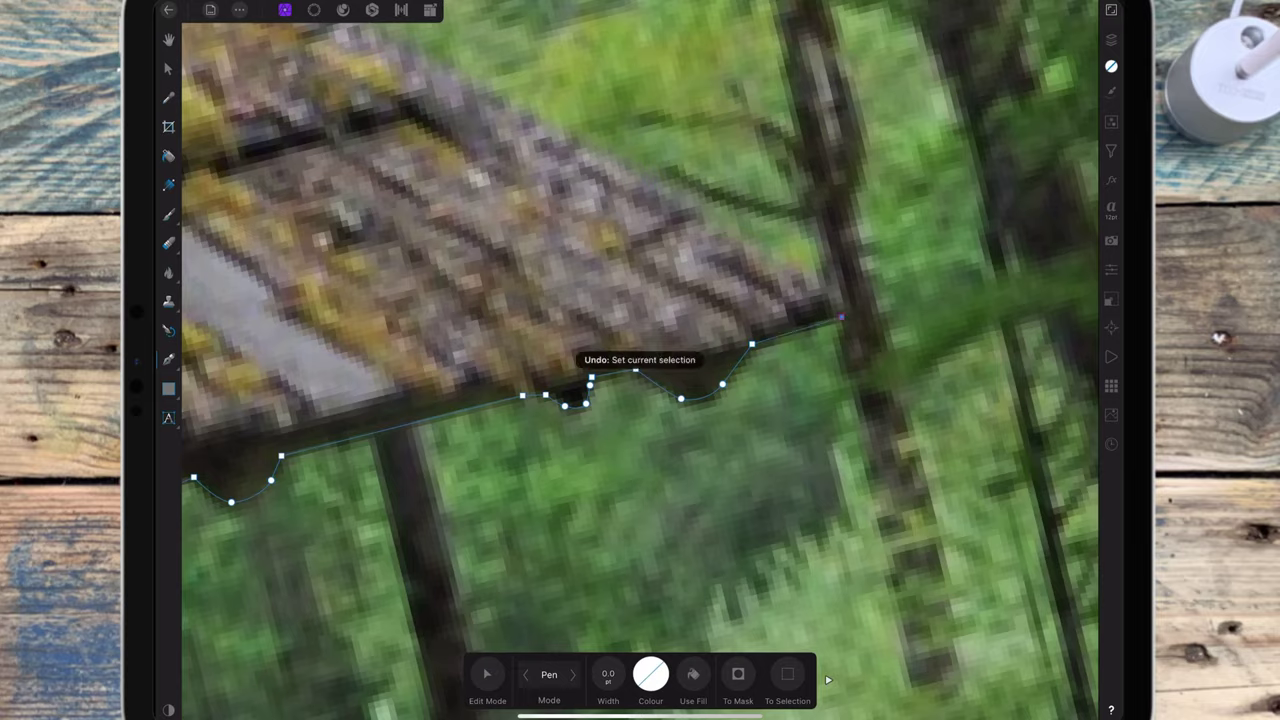
left_click(838, 296)
scroll(640, 360, "down", 5)
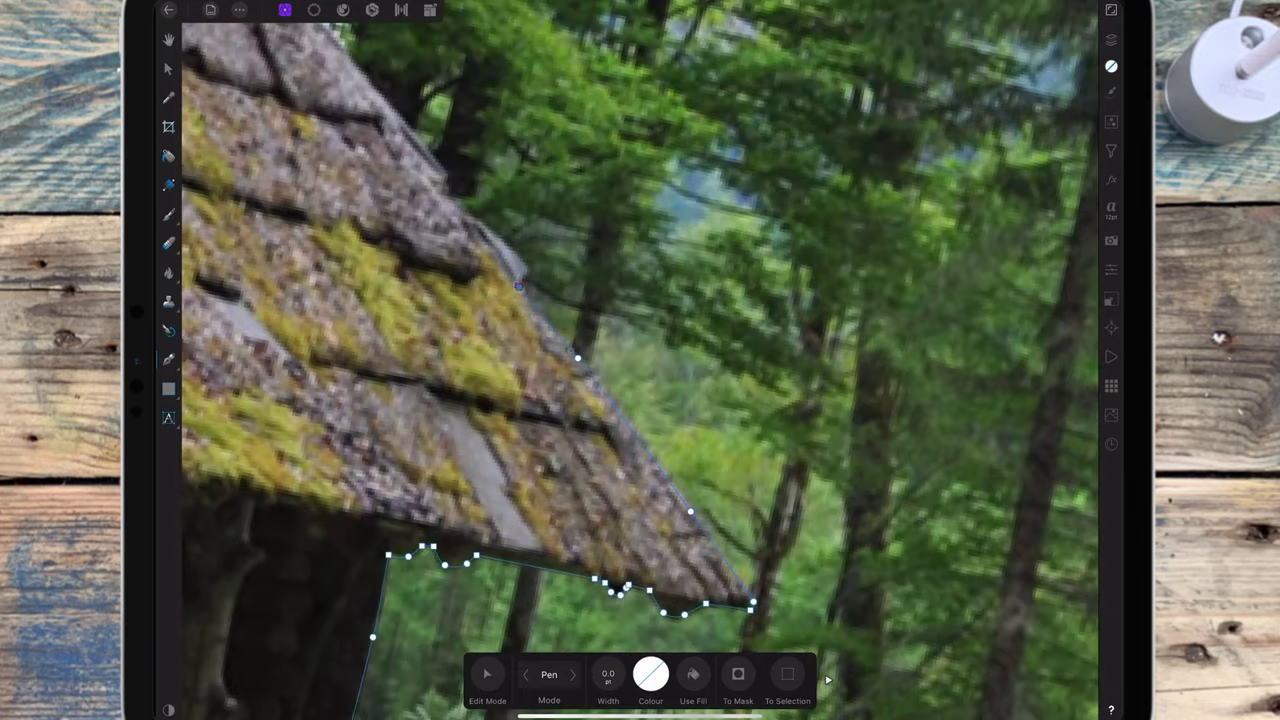
scroll(640, 360, "down", 5)
scroll(755, 356, "down", 2)
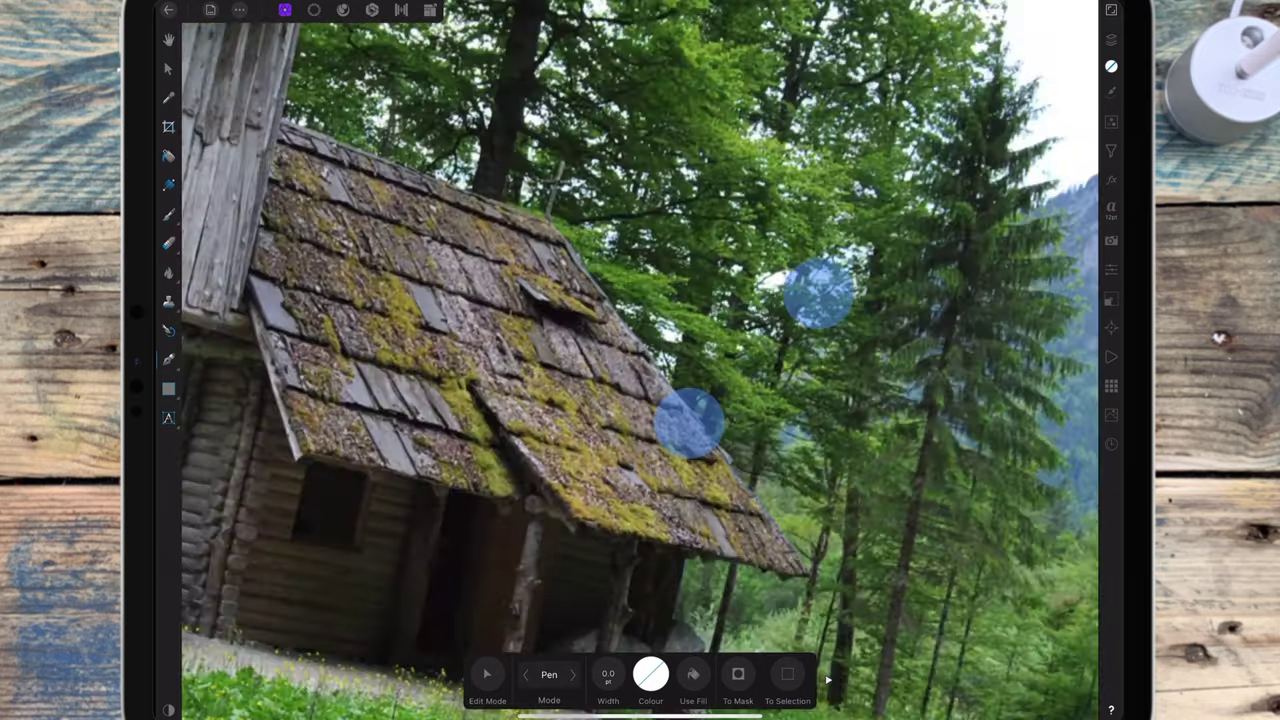
scroll(755, 356, "down", 5)
scroll(640, 360, "up", 10)
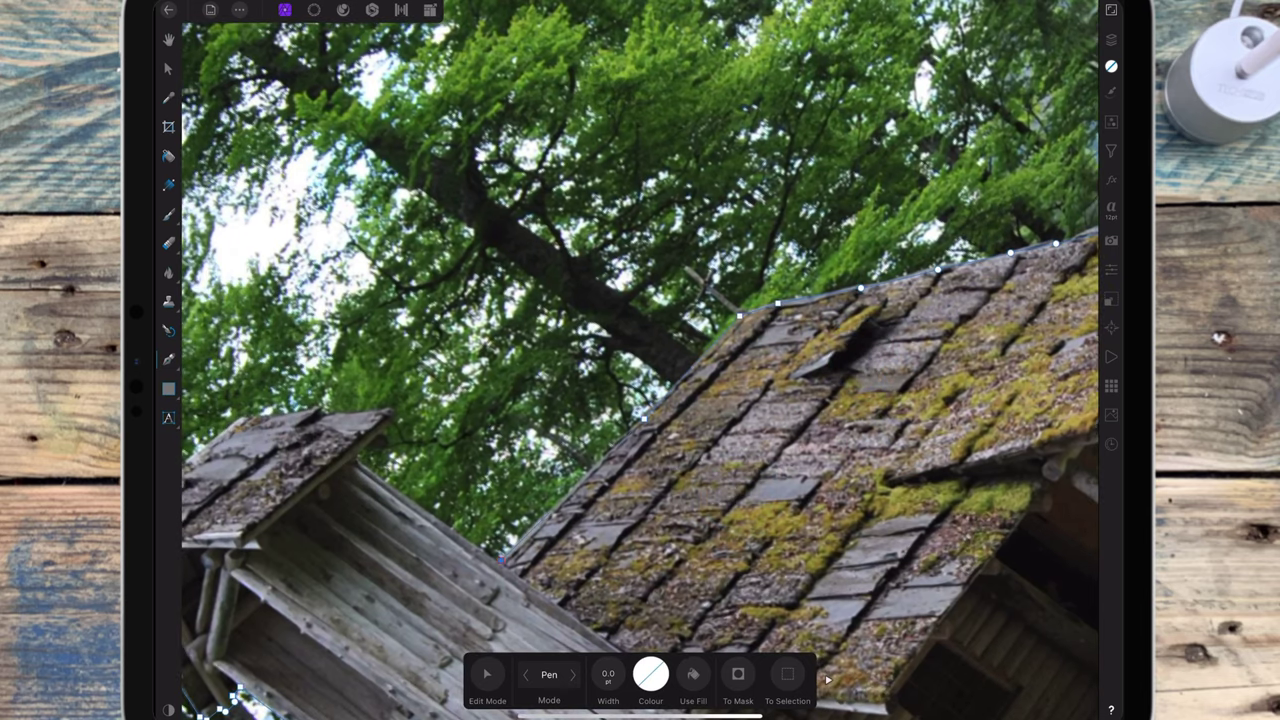
scroll(640, 360, "down", 3)
scroll(580, 260, "up", 5)
scroll(580, 260, "up", 3)
scroll(580, 260, "up", 3)
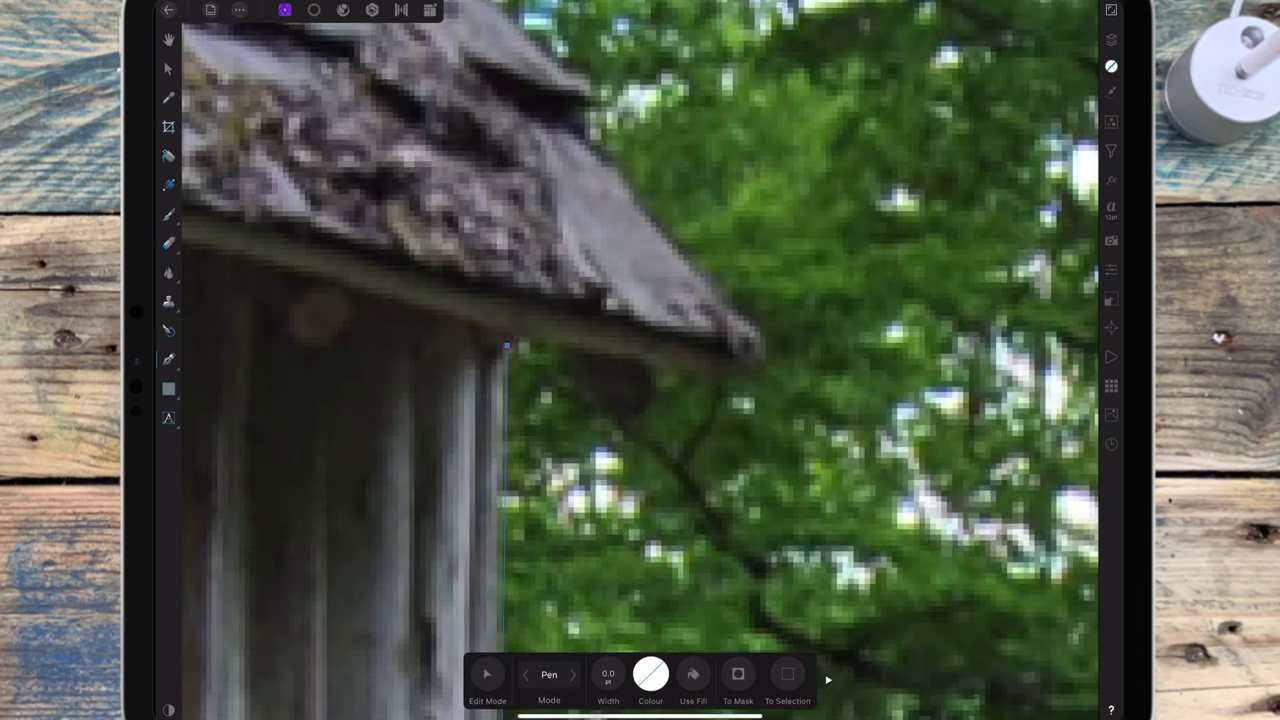
Outline the tower roof tip and upper roof edge, closing the path at the peak
left_click(720, 371)
scroll(780, 367, "up", 5)
left_click(743, 371)
left_click(766, 350)
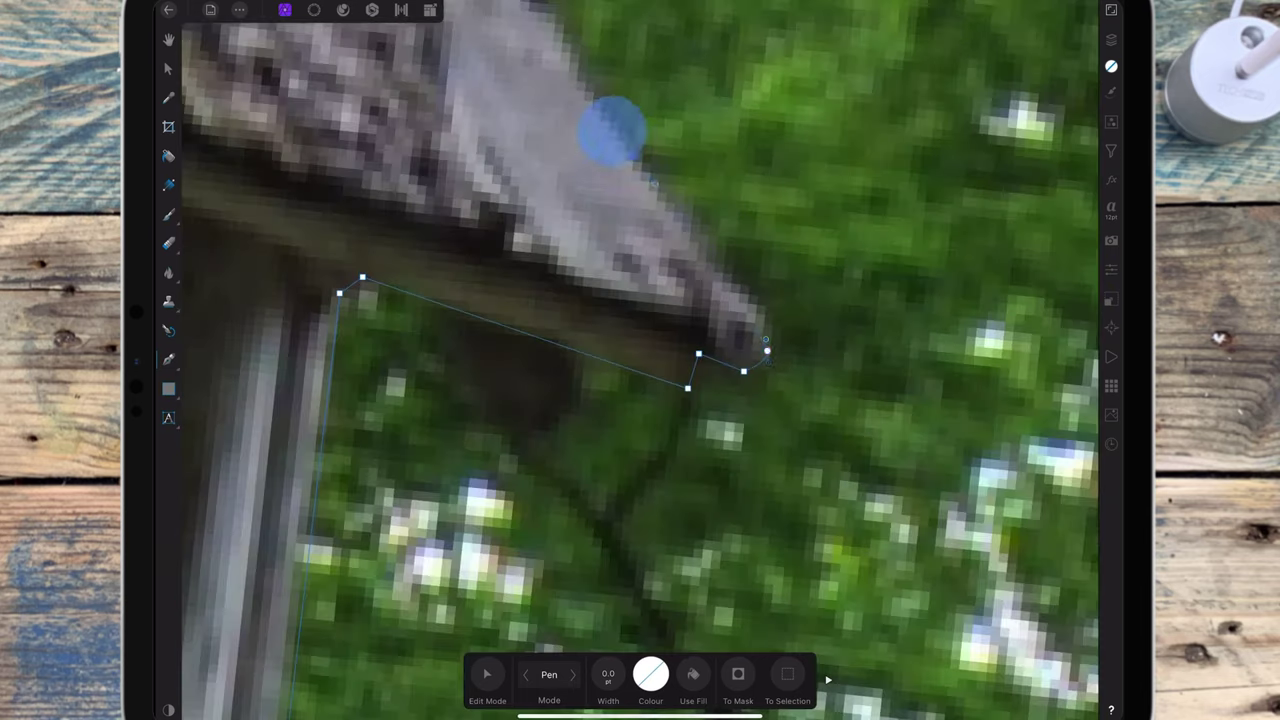
scroll(640, 360, "down", 5)
left_click(650, 288)
left_click(644, 244)
scroll(700, 400, "down", 2)
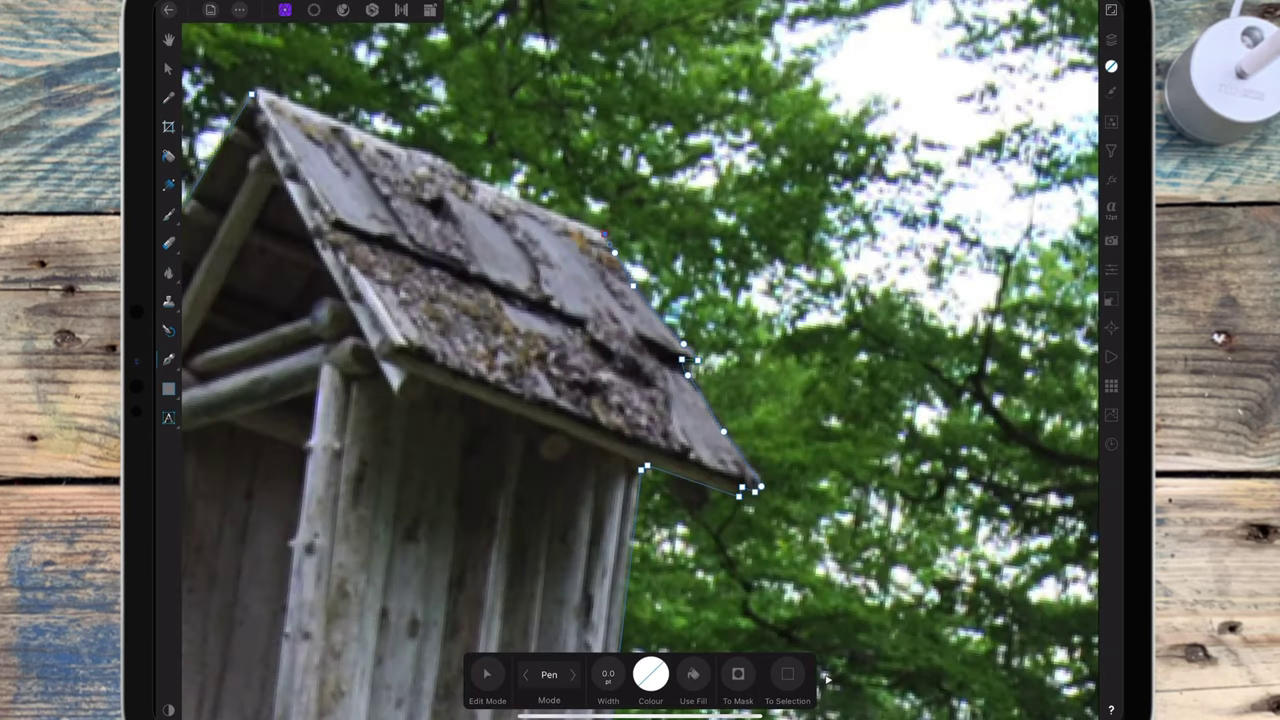
left_click(428, 137)
scroll(640, 360, "down", 3)
Convert the cabin path to a selection and mask the Photo layer with it
scroll(640, 360, "down", 3)
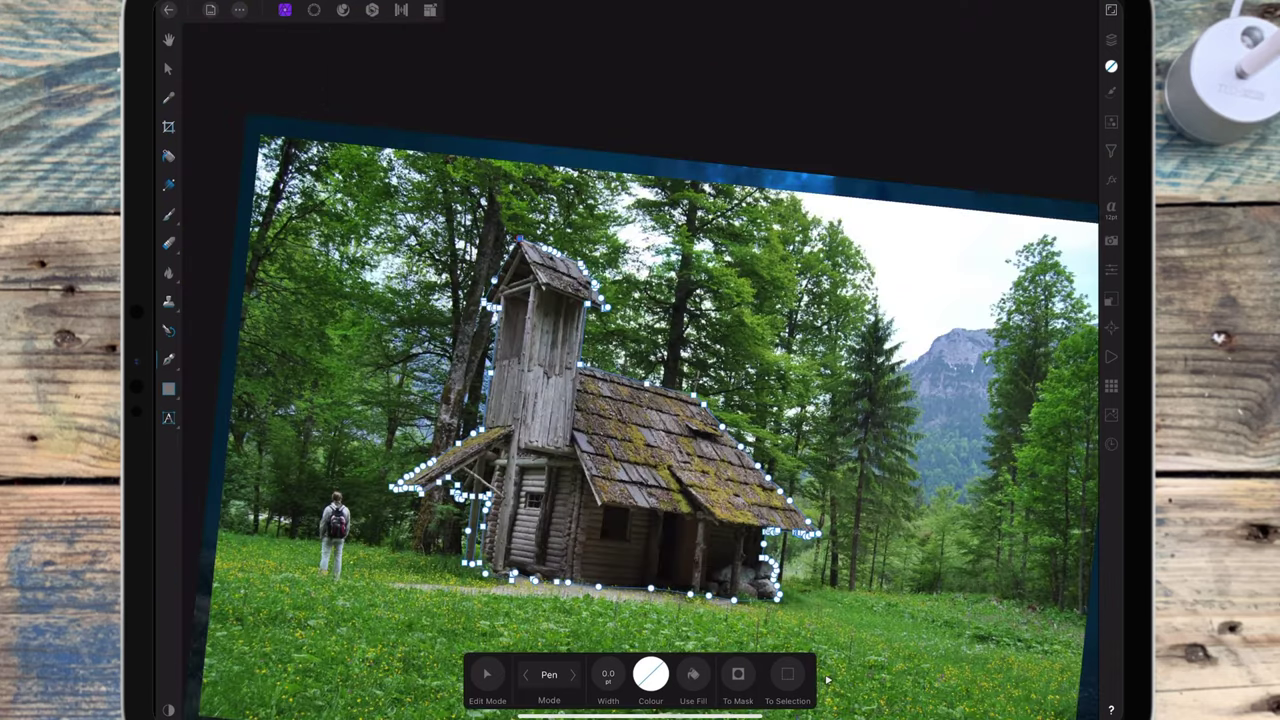
left_click(787, 673)
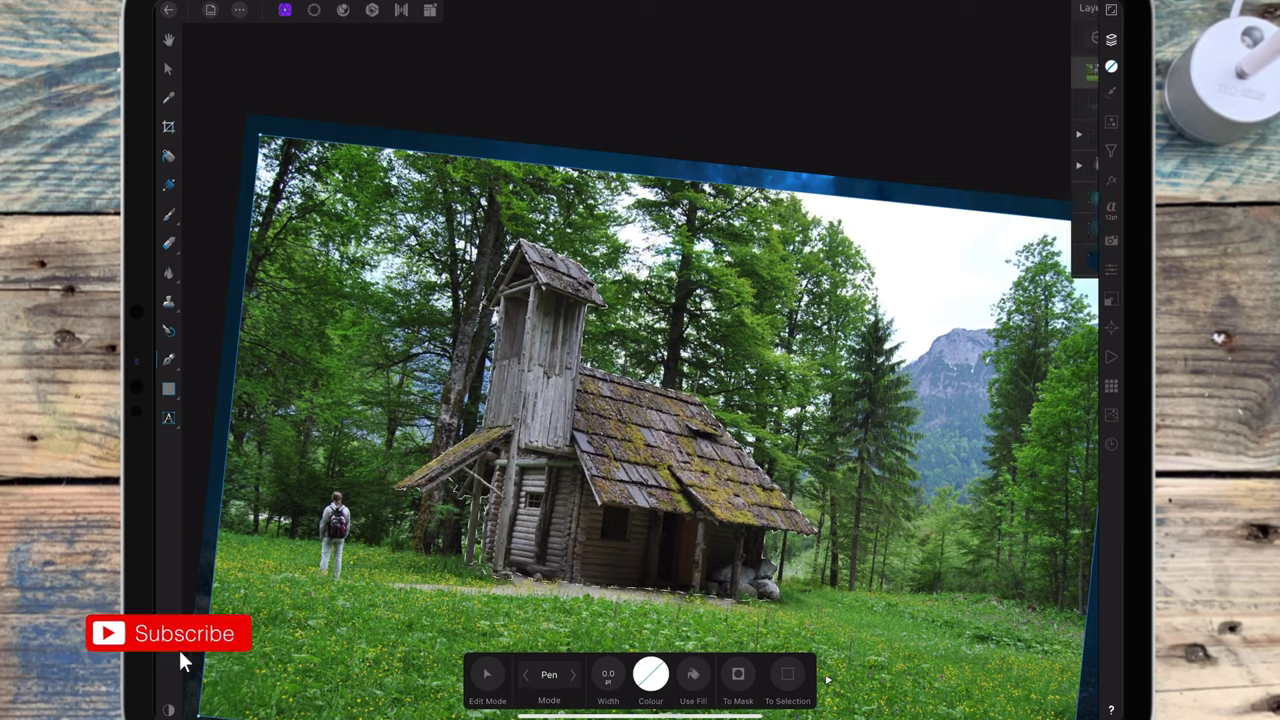
left_click(1110, 38)
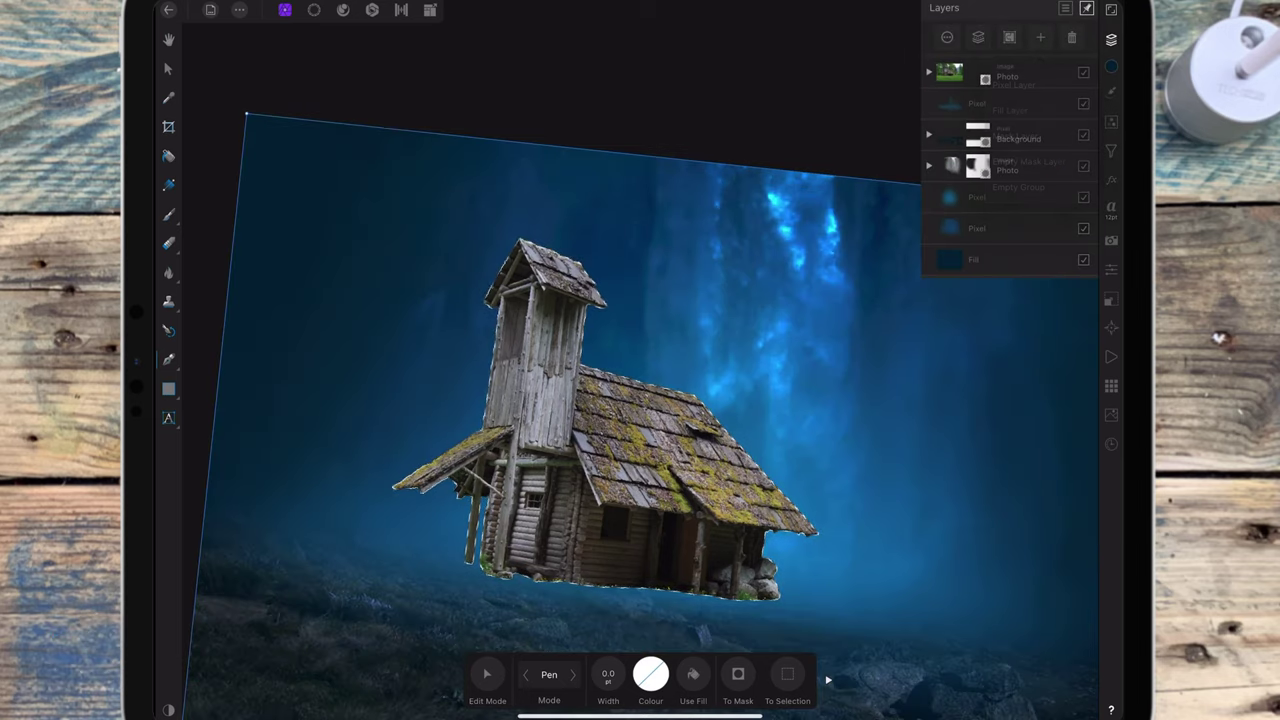
left_click(1009, 37)
left_click(656, 488)
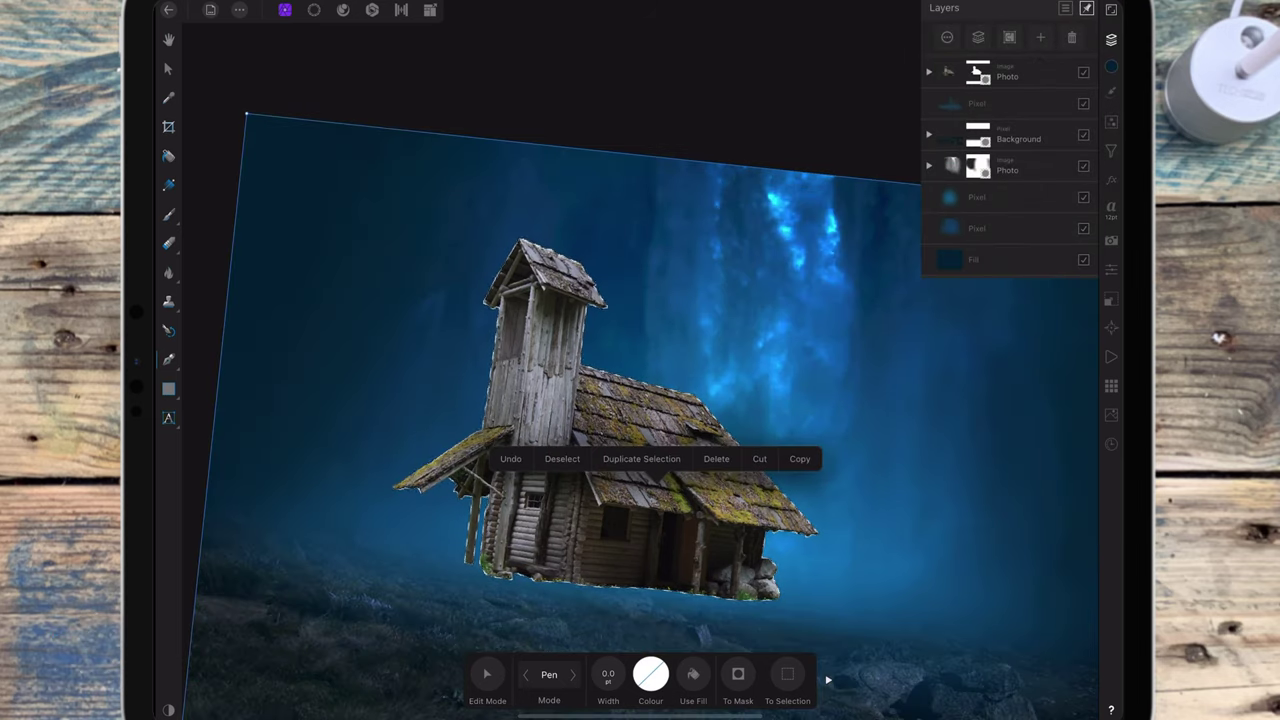
scroll(695, 418, "up", 5)
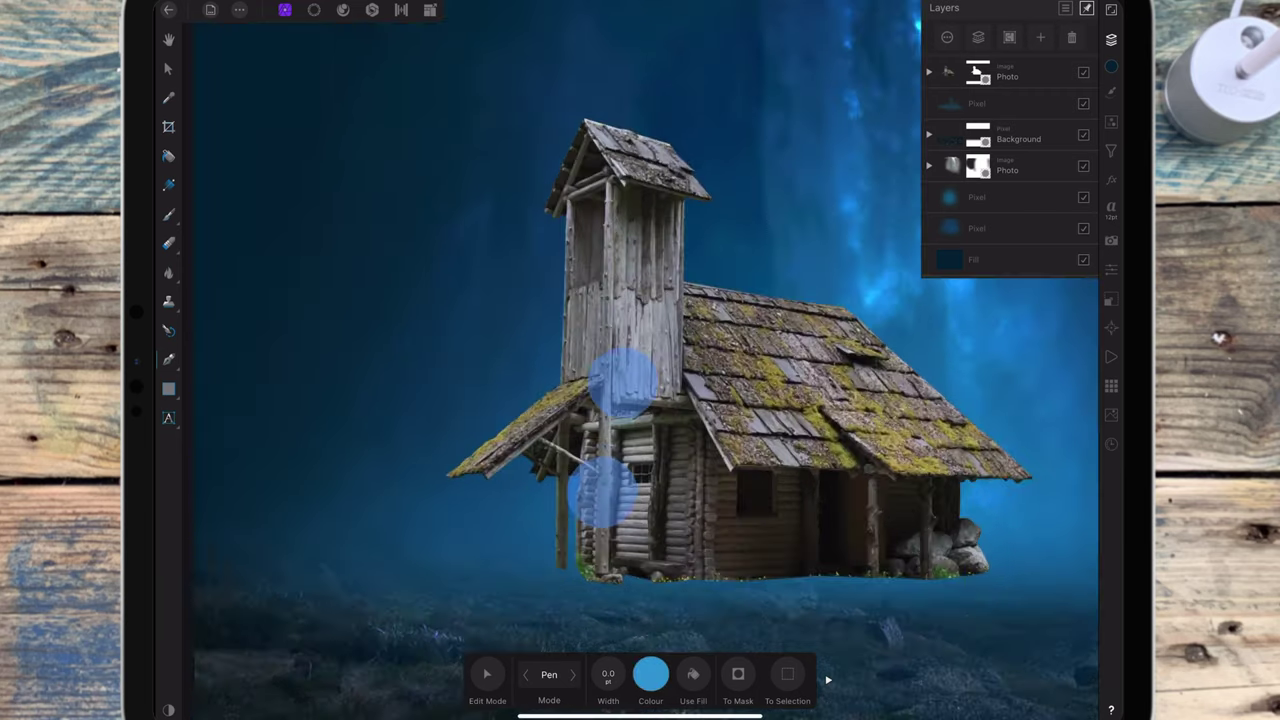
scroll(695, 418, "up", 1)
left_click(975, 70)
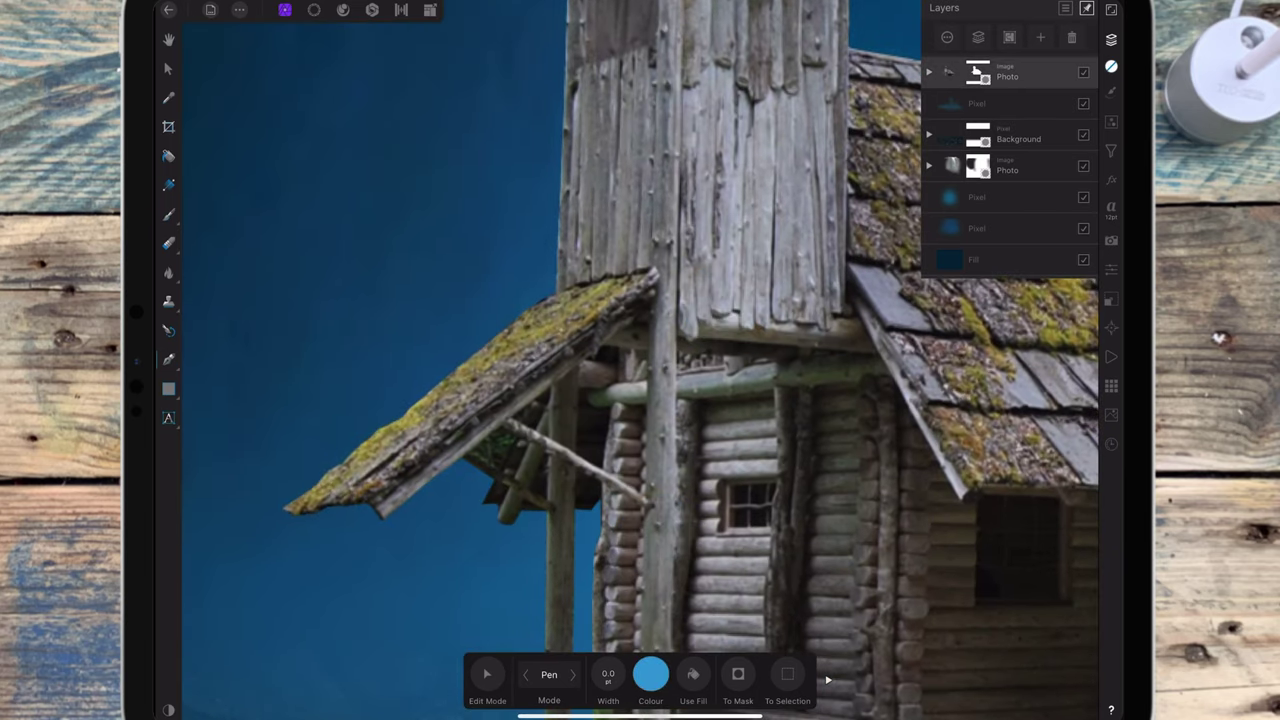
Pen-select the first green gap under the porch roof and erase it
scroll(535, 440, "up", 2)
scroll(525, 385, "up", 2)
scroll(525, 385, "up", 1)
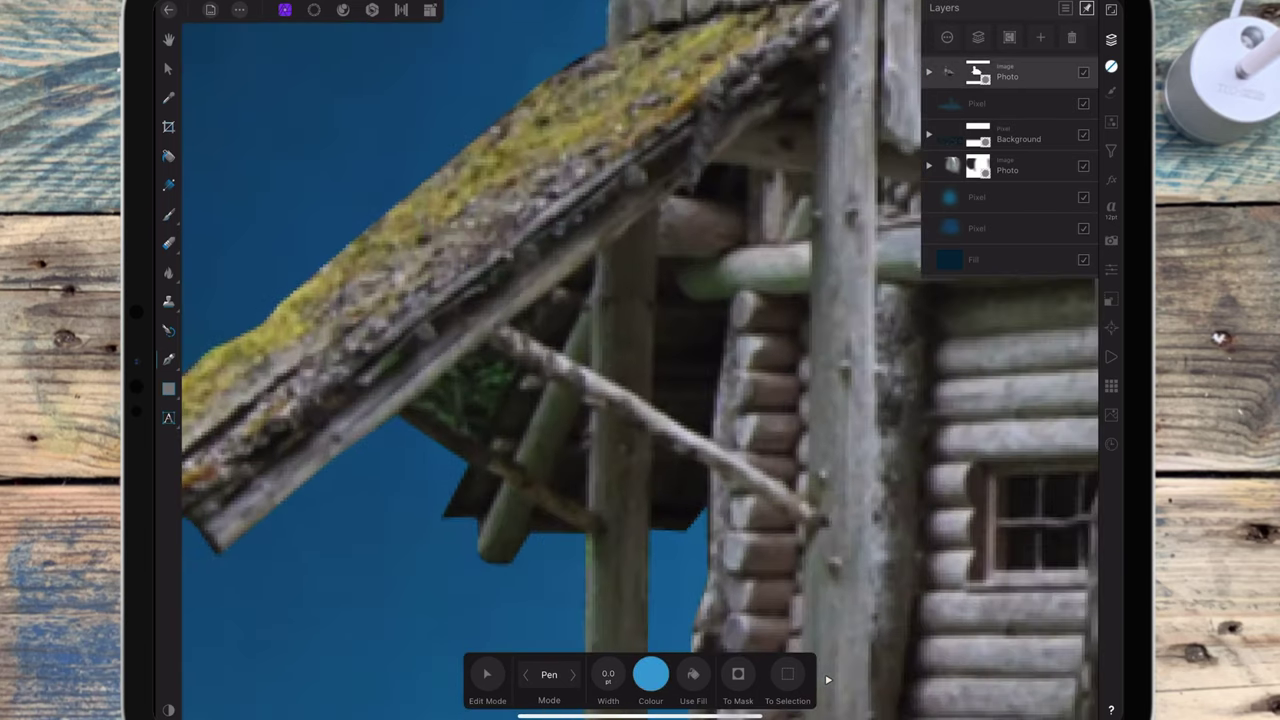
left_click(395, 402)
left_click(463, 441)
left_click(507, 362)
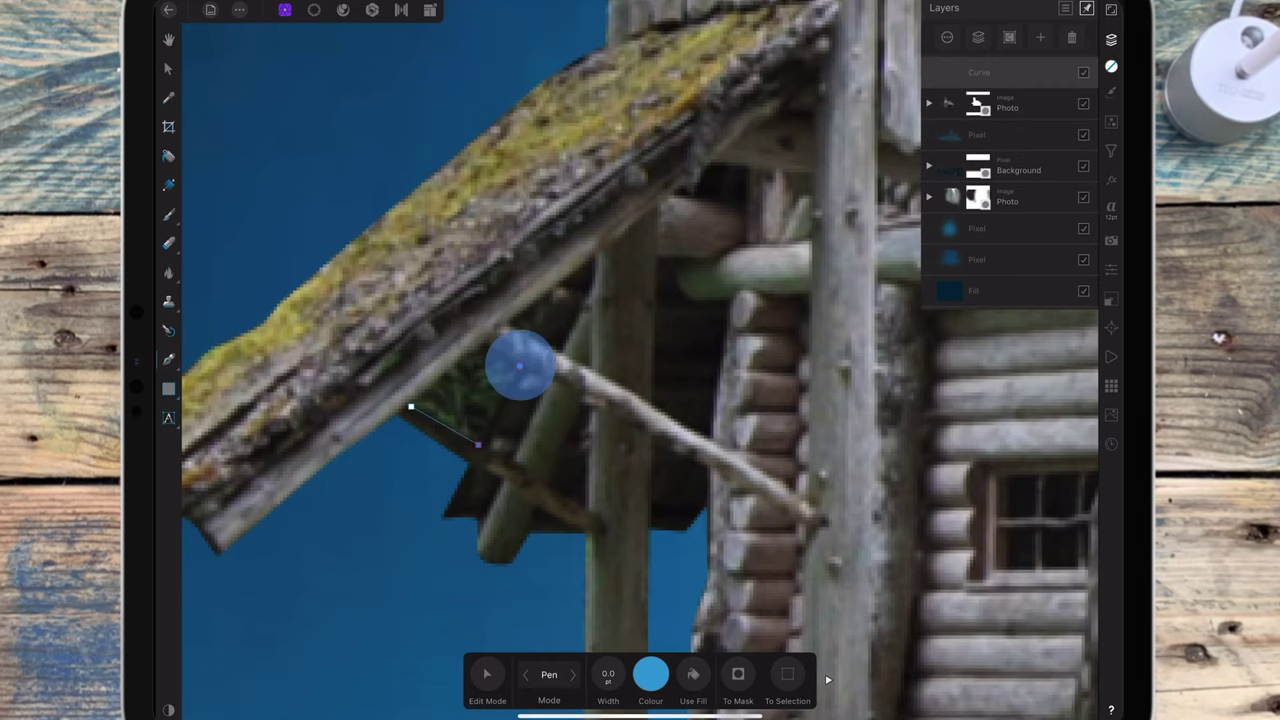
scroll(540, 380, "up", 2)
left_click(484, 355)
left_click(787, 674)
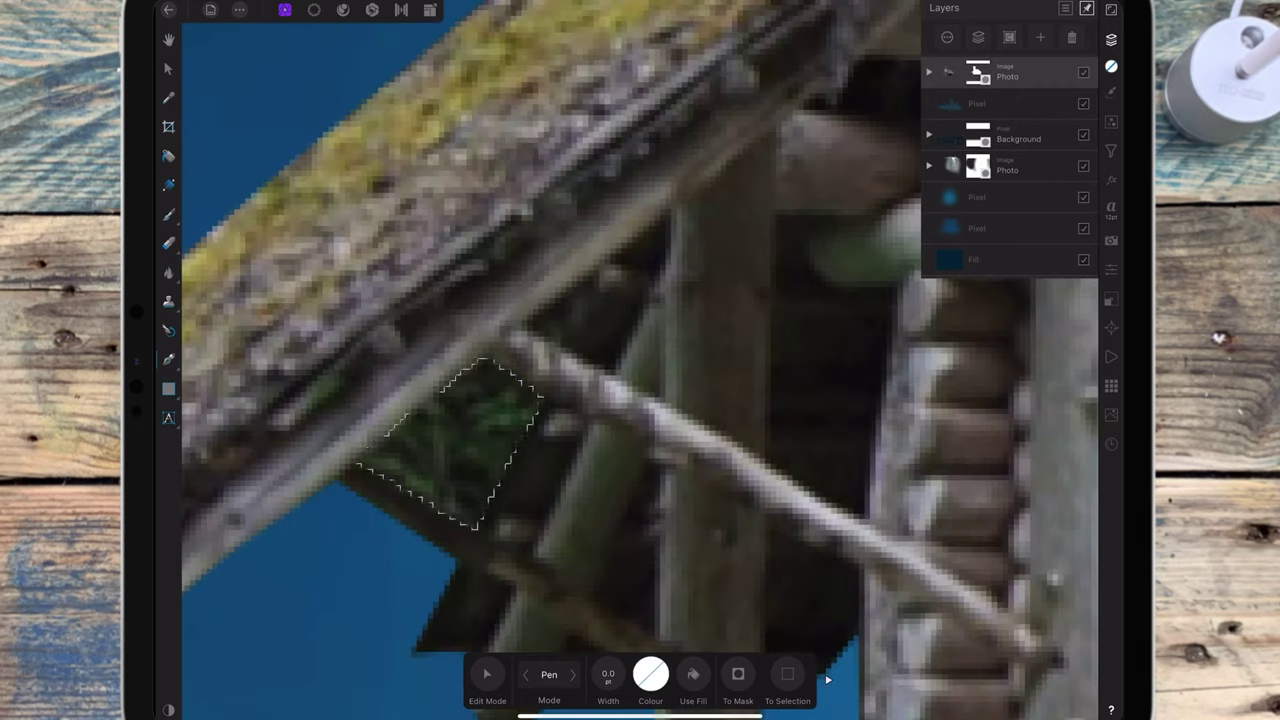
left_click(168, 243)
left_click(421, 503)
mouse_move(421, 503)
left_mouse_down()
mouse_move(500, 409)
mouse_move(377, 486)
mouse_move(466, 437)
left_mouse_up()
Pen-select the second green gap beneath the roof and erase it too
left_click(168, 359)
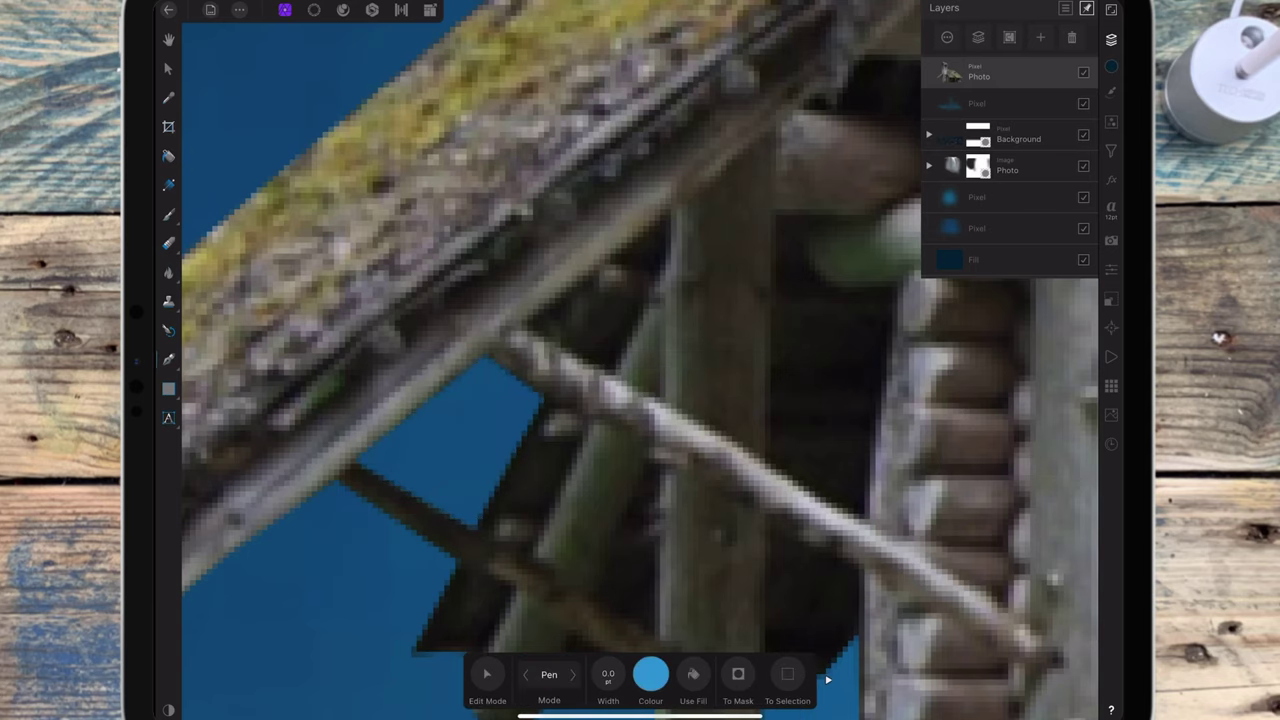
scroll(750, 317, "down", 2)
left_click(512, 406)
left_click(554, 352)
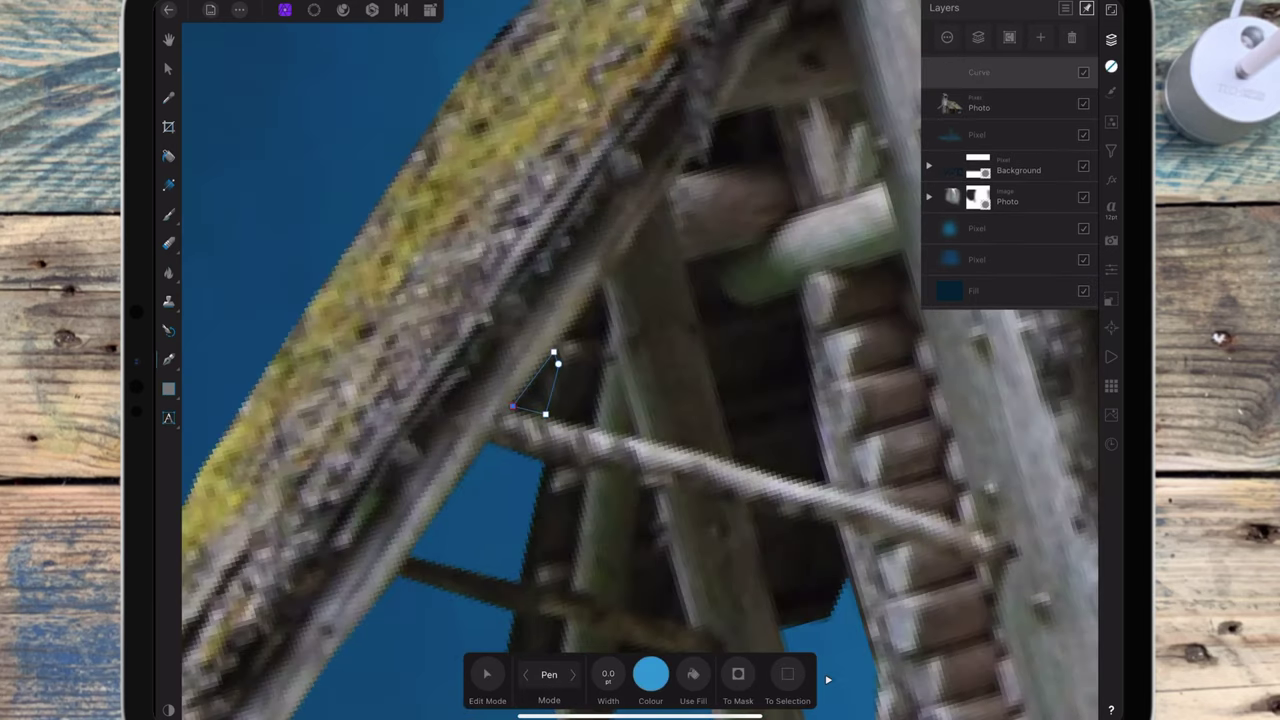
scroll(640, 360, "up", 2)
left_click(787, 674)
left_click(168, 243)
left_click_drag(500, 300, 470, 430)
scroll(640, 360, "down", 3)
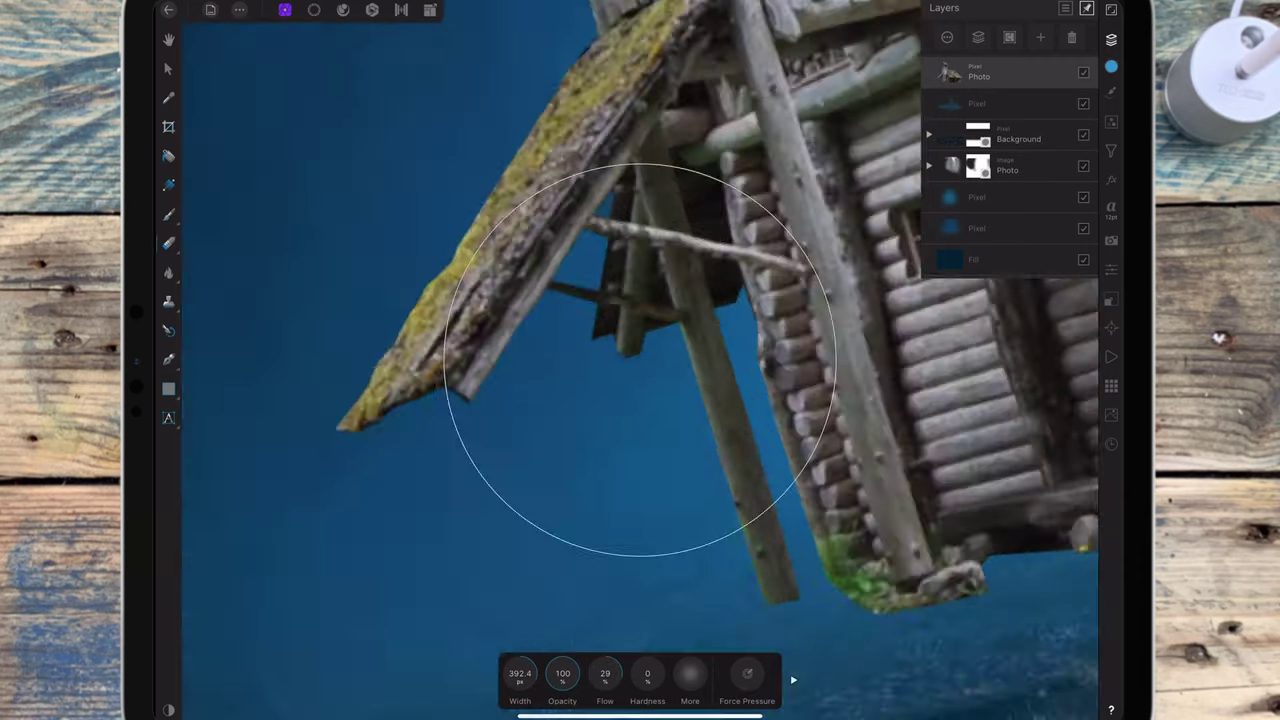
scroll(640, 360, "down", 5)
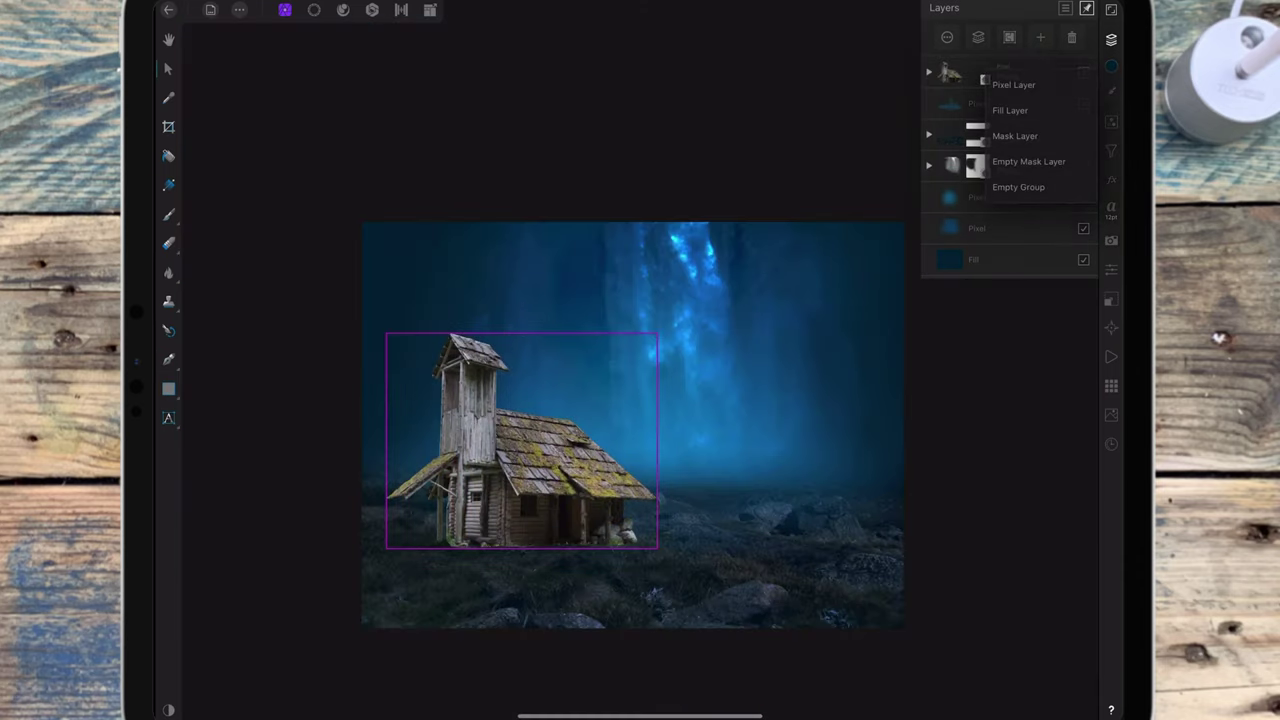
Load a grass brush from the Grass Photoshop Brushes 4 2 set, sized at 2500 px
left_click(1111, 91)
left_click(1024, 37)
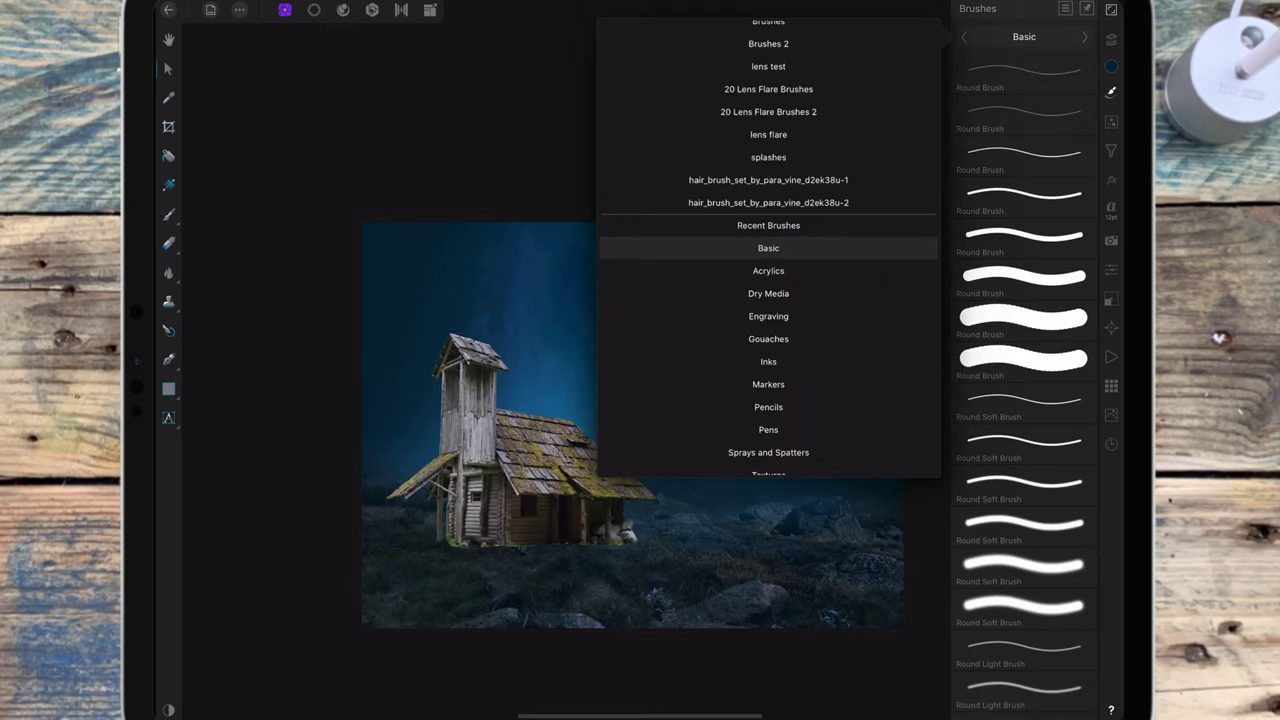
left_click_drag(894, 160, 863, 345)
left_click_drag(881, 282, 863, 388)
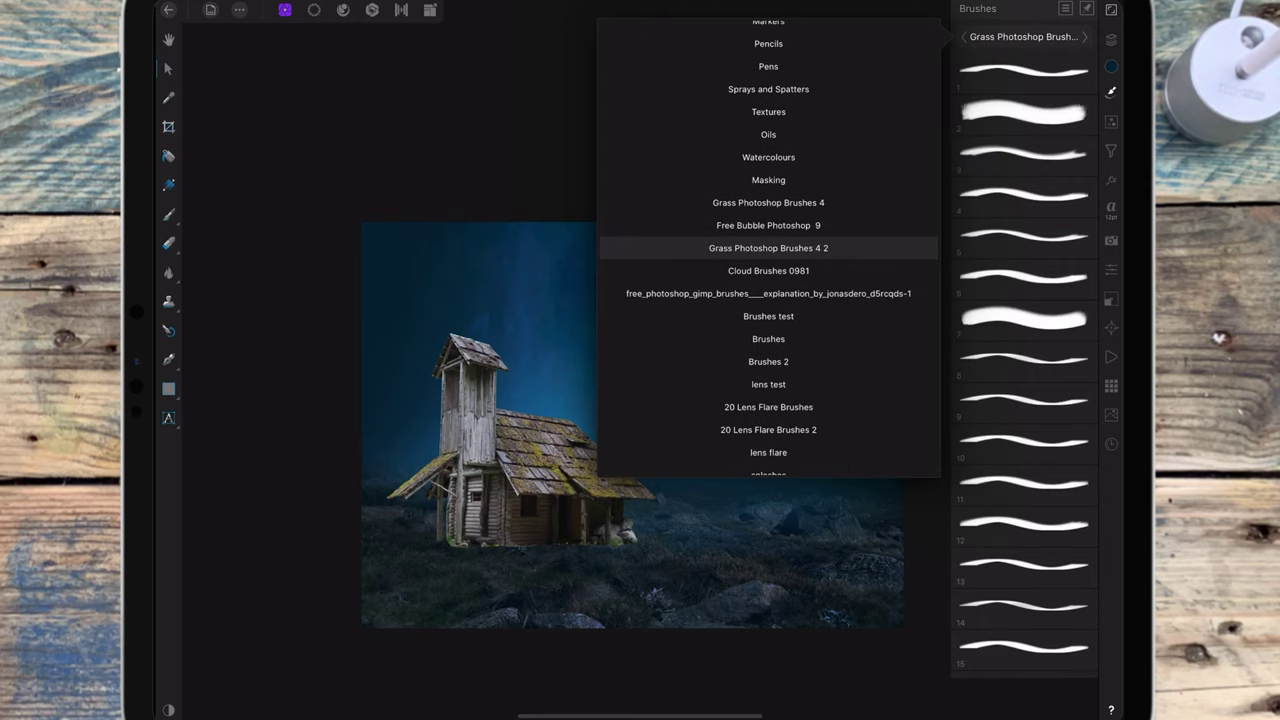
left_click(768, 248)
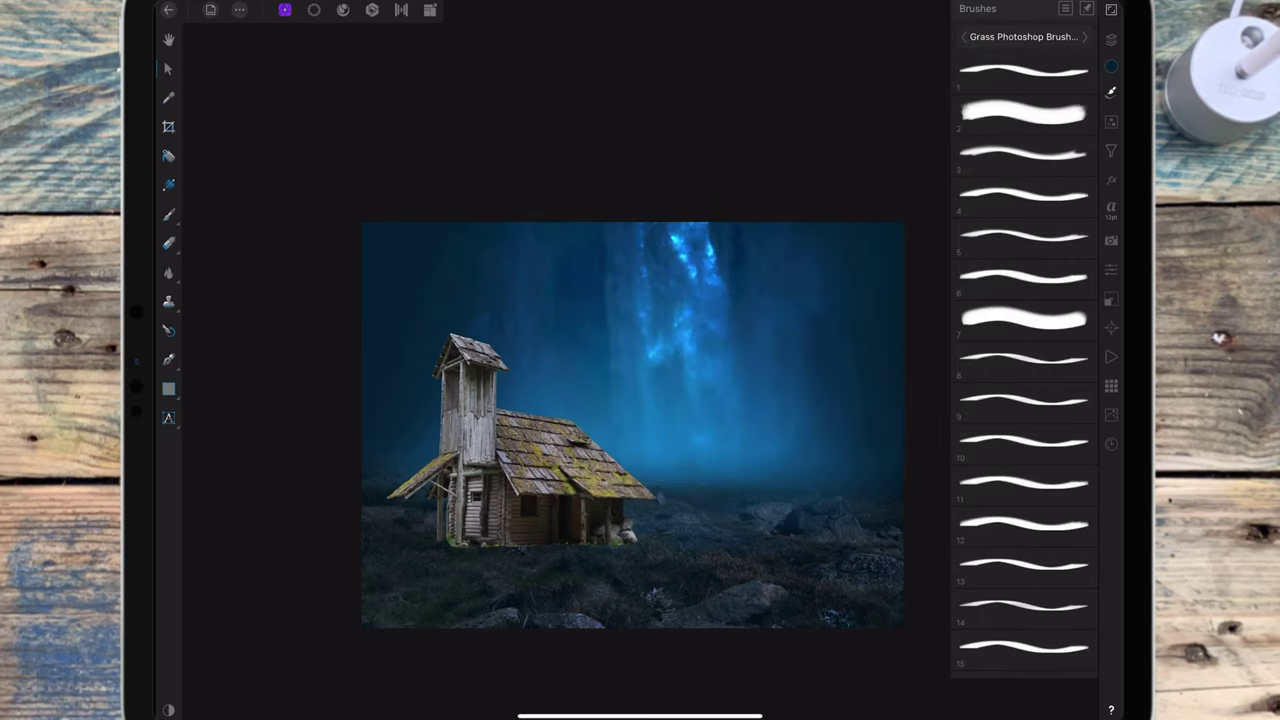
left_click(1111, 91)
Set the grass brush colour to black and its width to about 67 px
left_click(719, 673)
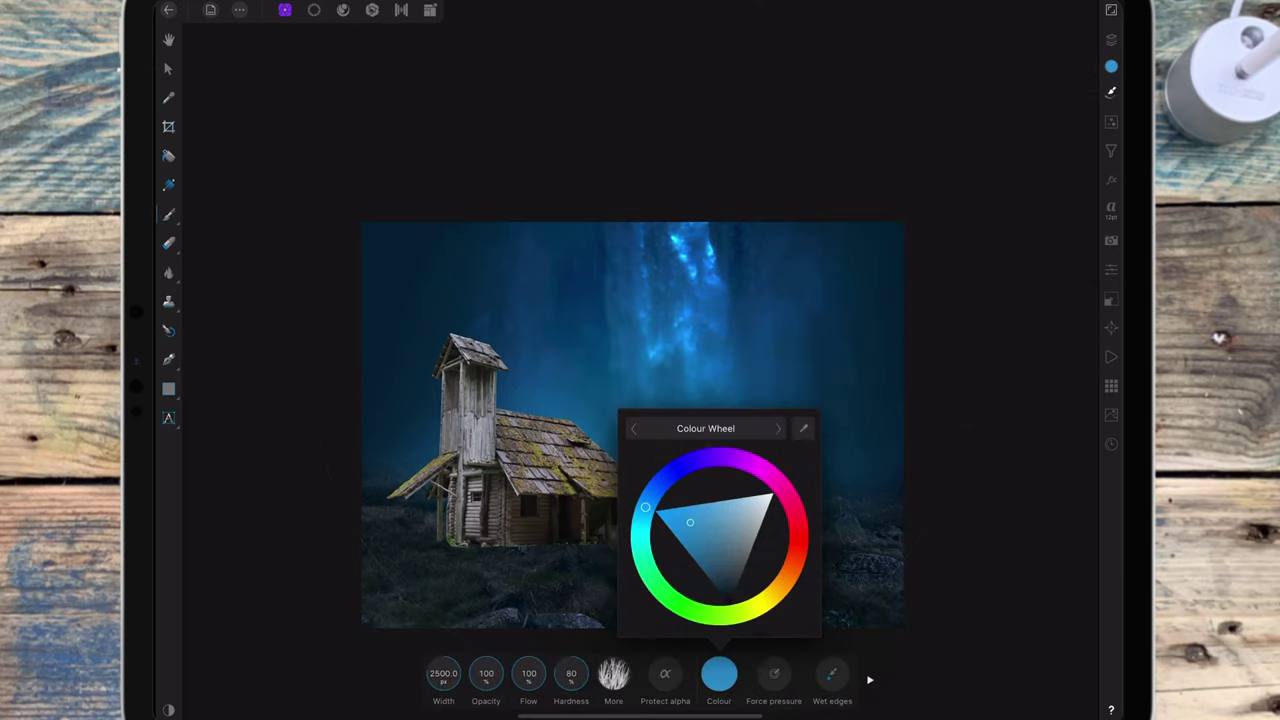
left_click(734, 604)
left_click(719, 673)
left_click_drag(443, 673, 354, 674)
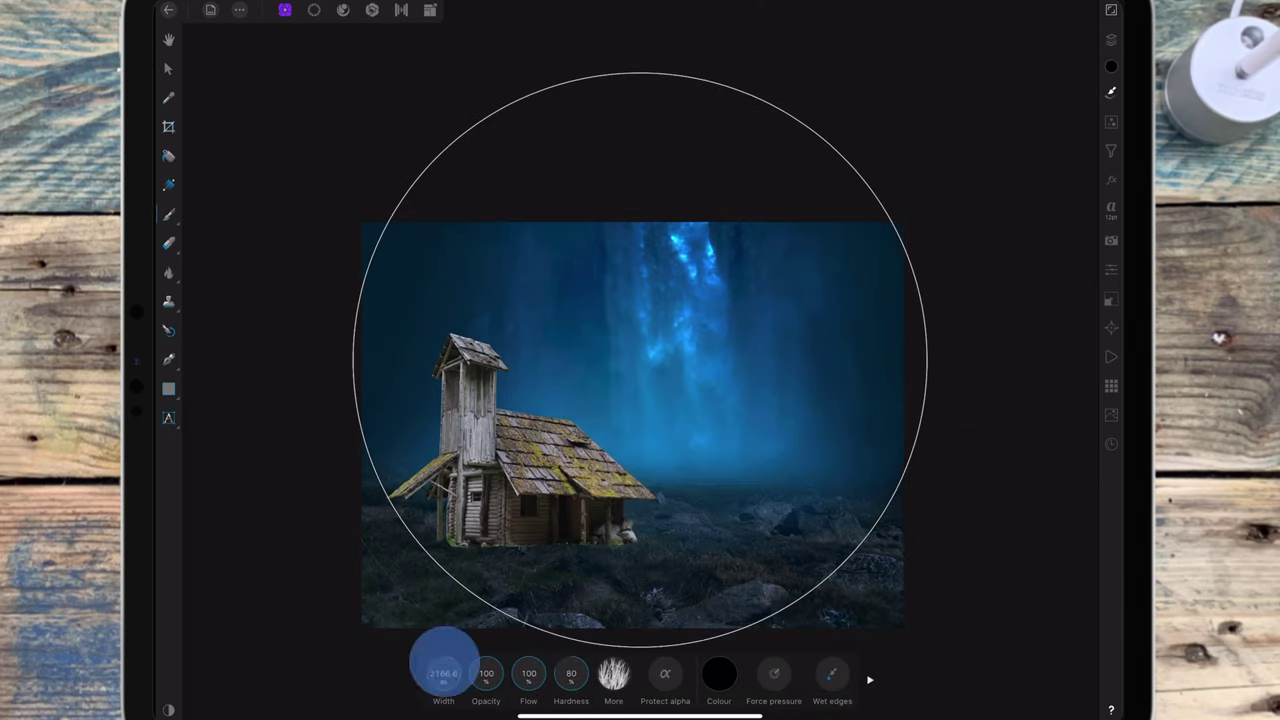
mouse_move(443, 673)
left_mouse_down()
mouse_move(394, 663)
mouse_move(405, 672)
left_mouse_up()
scroll(640, 360, "up", 5)
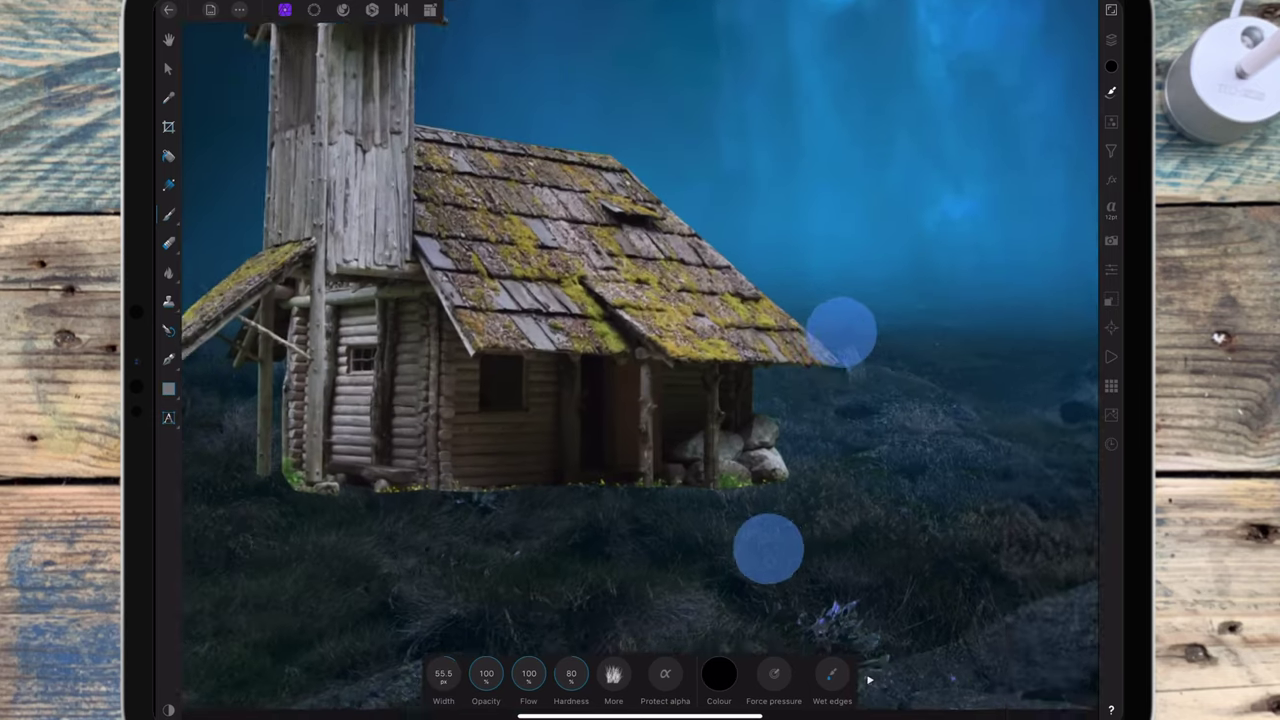
scroll(640, 360, "up", 3)
left_click_drag(443, 673, 475, 670)
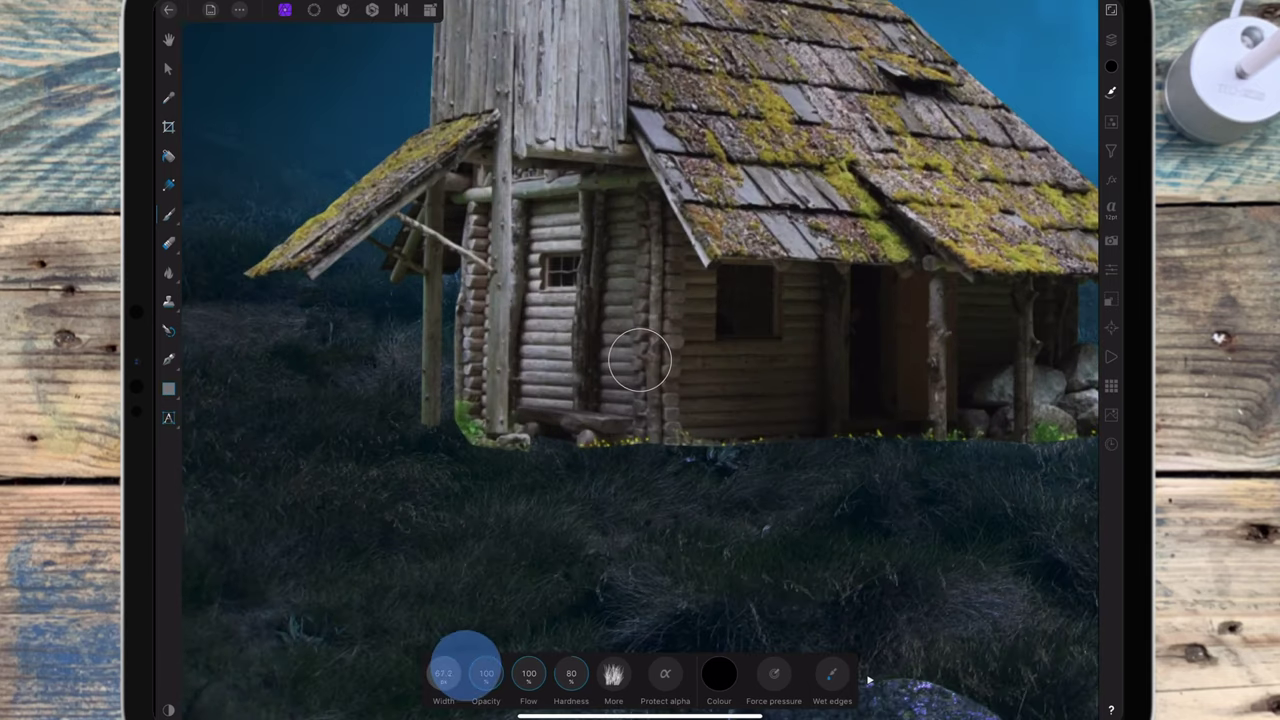
Paint grass over the cabin's base on its mask at about 70 px, touching up the corners
mouse_move(428, 434)
left_mouse_down()
mouse_move(435, 455)
mouse_move(665, 455)
left_mouse_up()
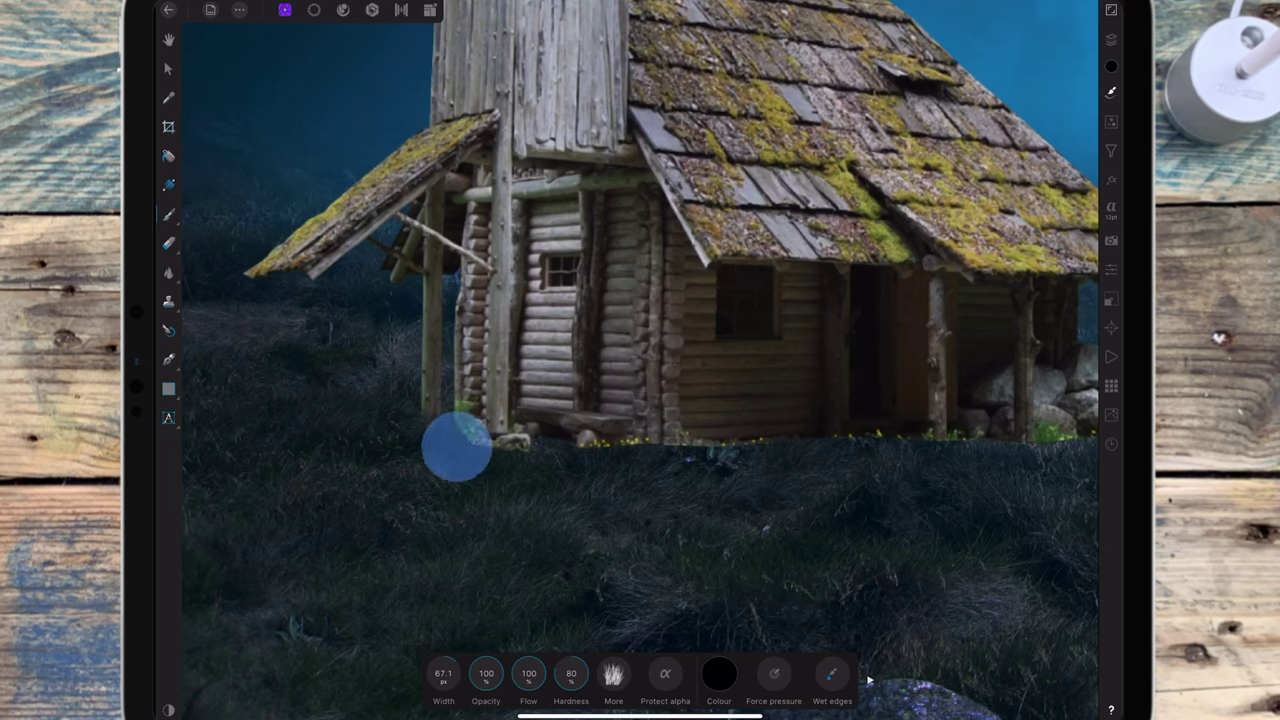
left_click_drag(486, 655, 495, 655)
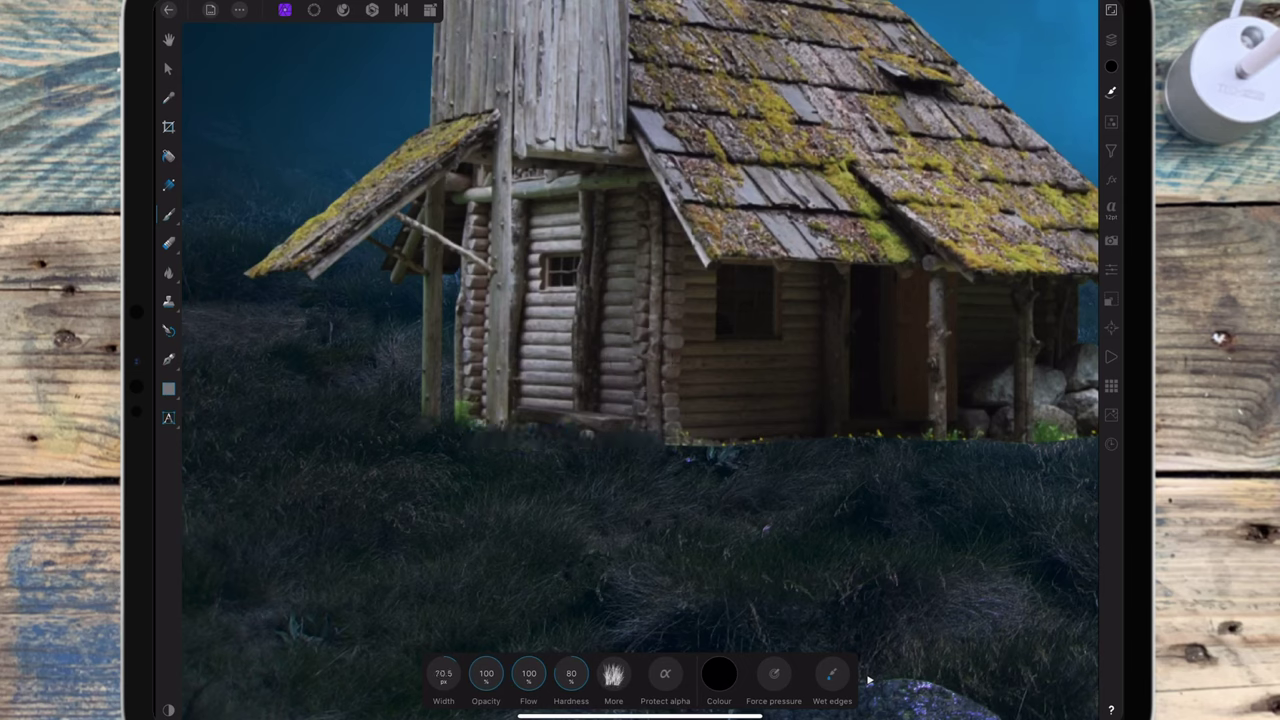
left_click_drag(680, 455, 1060, 450)
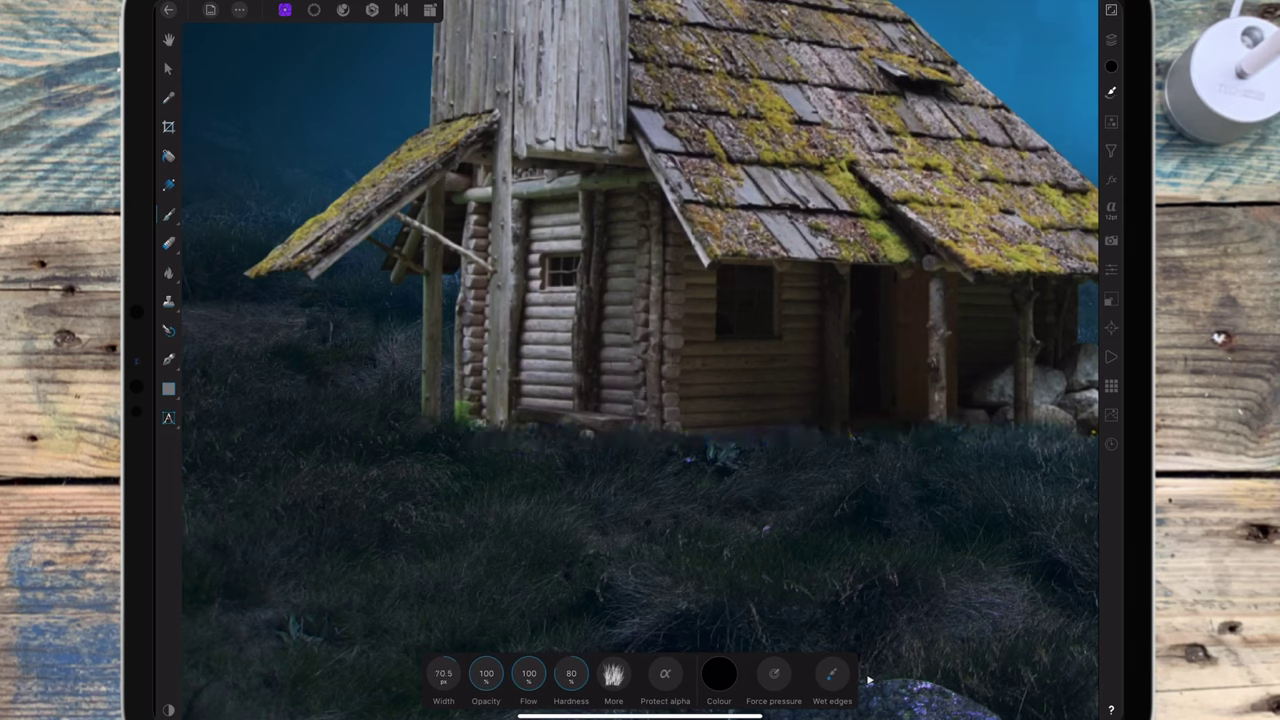
left_click(622, 441)
scroll(640, 360, "down", 3)
scroll(640, 360, "up", 3)
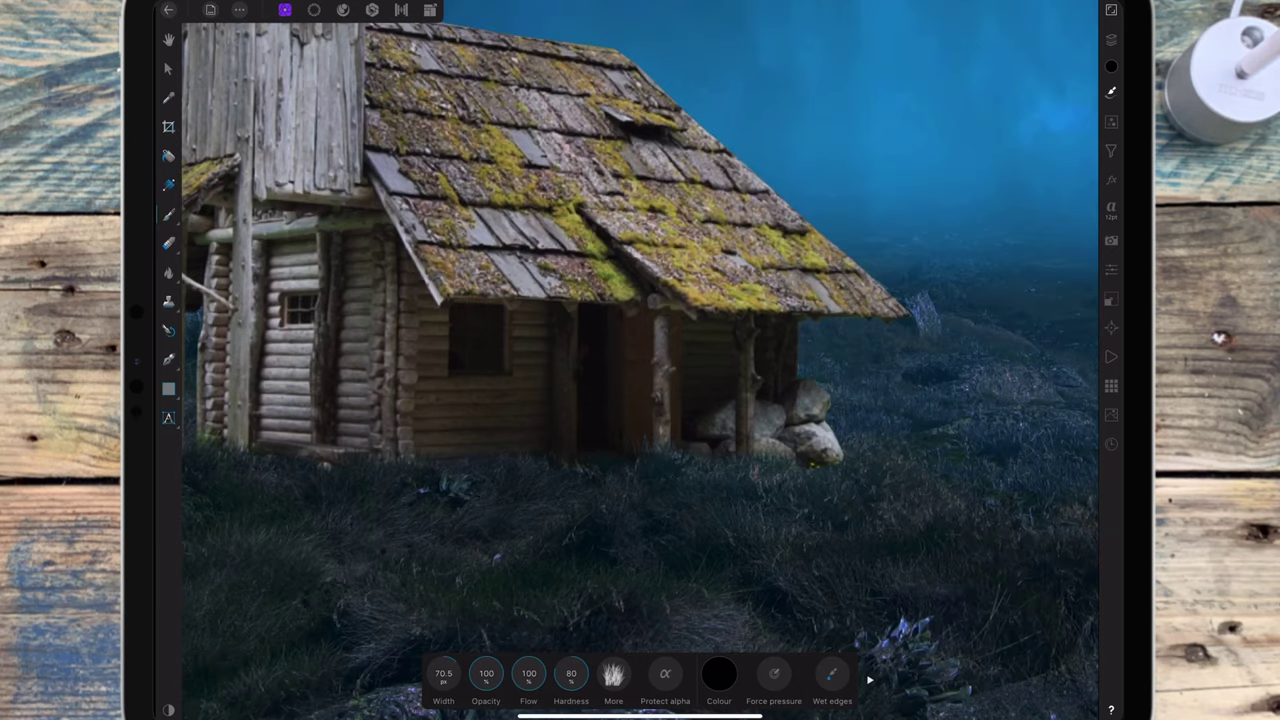
left_click(786, 477)
scroll(640, 360, "down", 2)
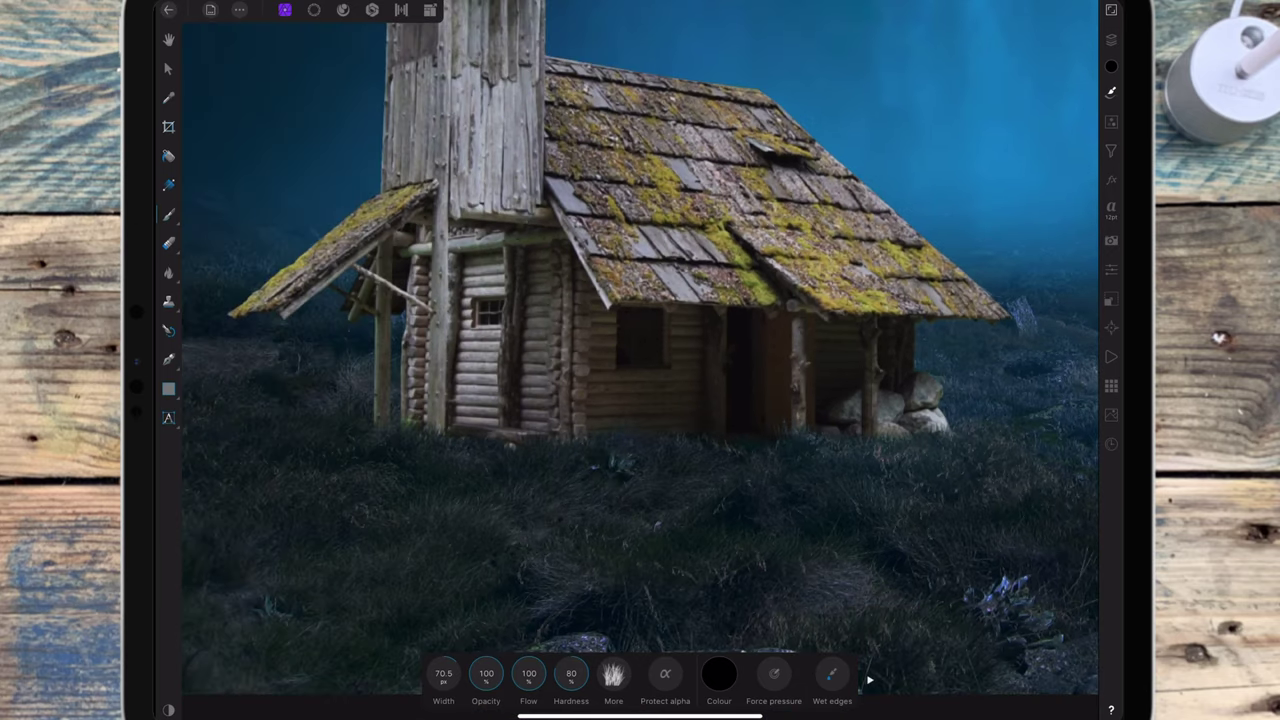
scroll(640, 360, "down", 3)
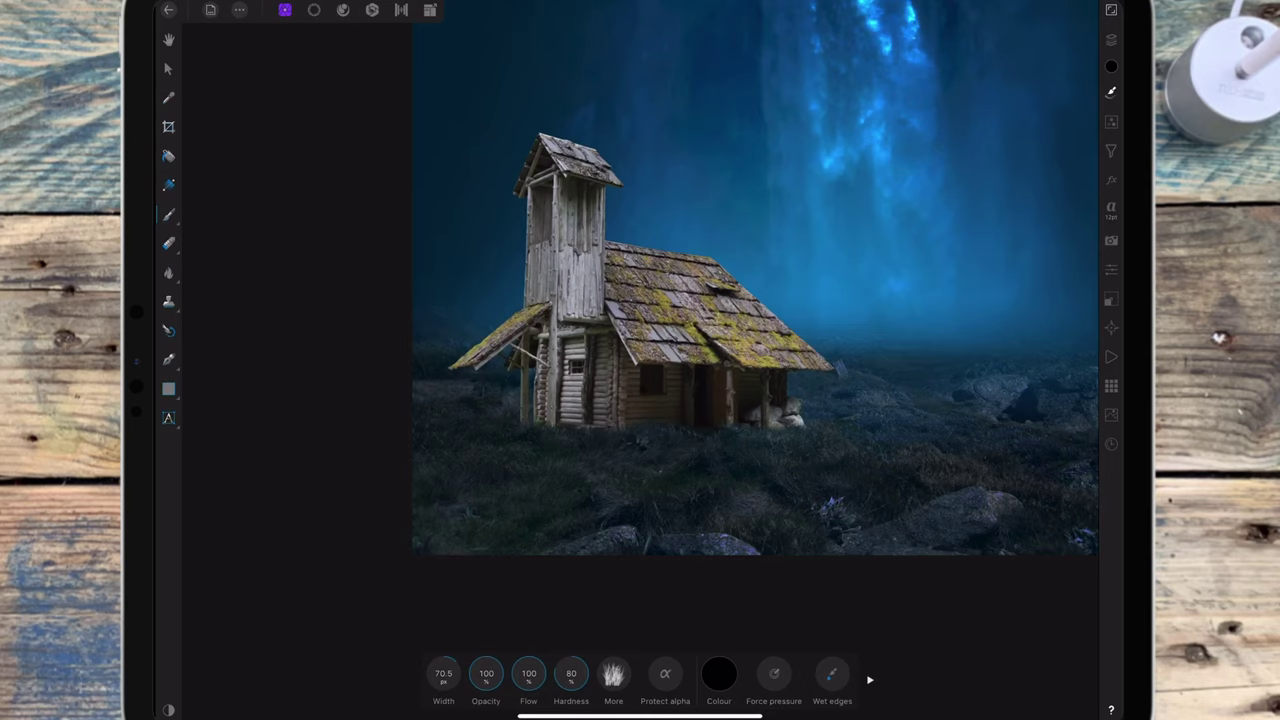
Set the paint colour to white and nest a Colour Balance adjustment inside the cabin Photo layer
left_click(719, 673)
left_click(720, 530)
scroll(640, 400, "down", 3)
left_click(1111, 39)
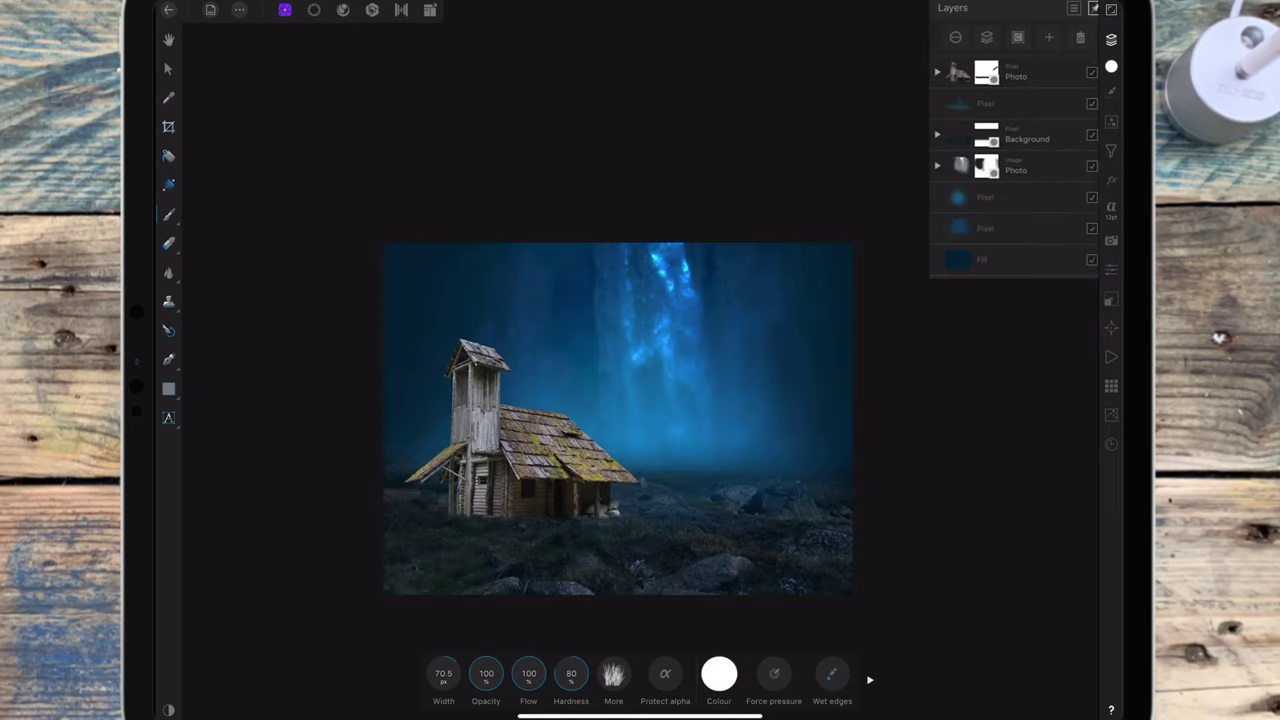
left_click(1111, 121)
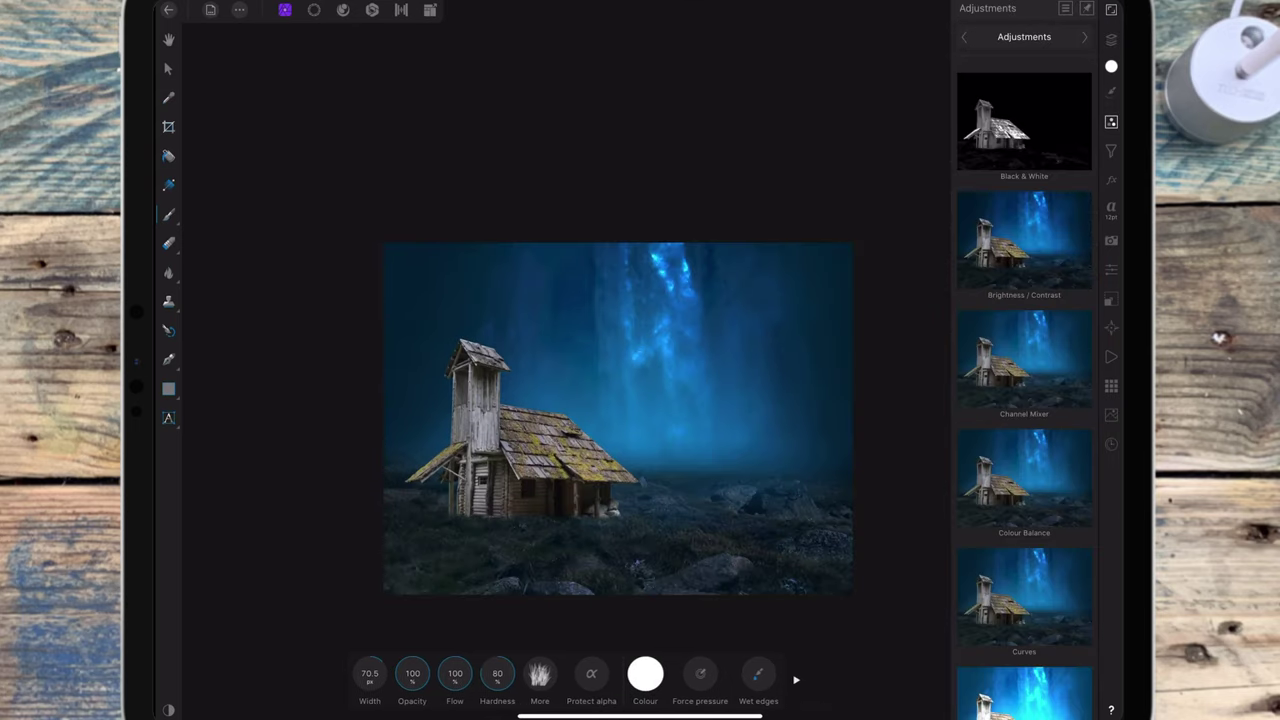
scroll(1024, 400, "down", 3)
left_click(1046, 323)
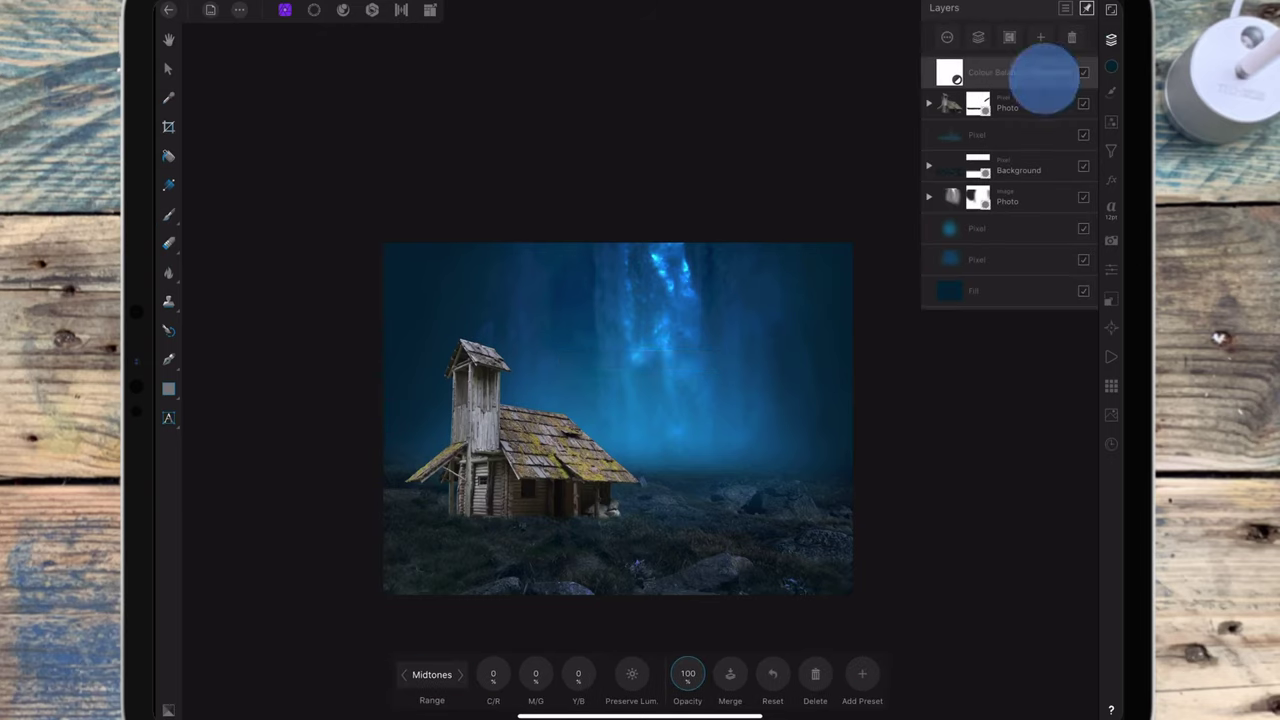
left_click_drag(1043, 76, 1046, 104)
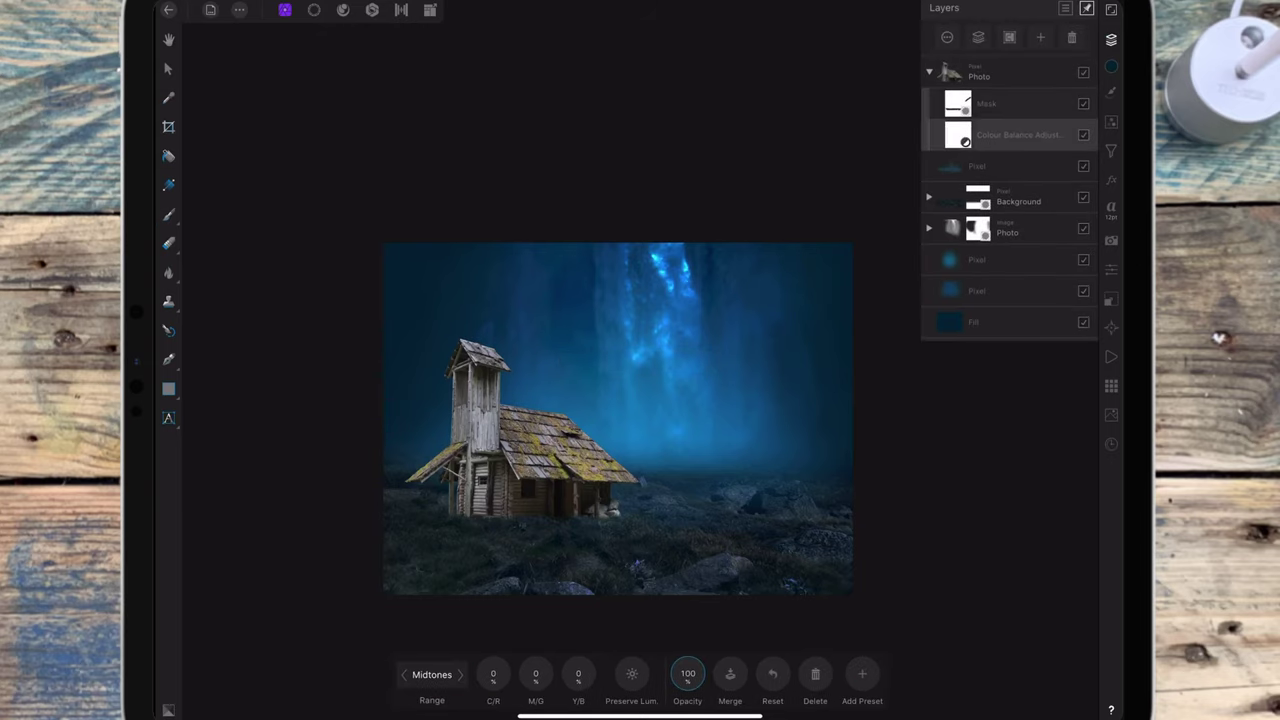
Set Colour Balance midtones to C/R -72, Y/B 86 and shadows to C/R -12, Y/B 56
left_click_drag(493, 674, 331, 669)
mouse_move(578, 674)
left_mouse_down()
mouse_move(617, 674)
mouse_move(571, 663)
mouse_move(600, 668)
left_mouse_up()
left_click_drag(503, 672, 478, 680)
mouse_move(584, 674)
left_mouse_down()
mouse_move(640, 671)
mouse_move(600, 671)
left_mouse_up()
mouse_move(493, 673)
left_mouse_down()
mouse_move(470, 680)
mouse_move(482, 674)
left_mouse_up()
left_click_drag(578, 674, 638, 674)
left_click(1111, 121)
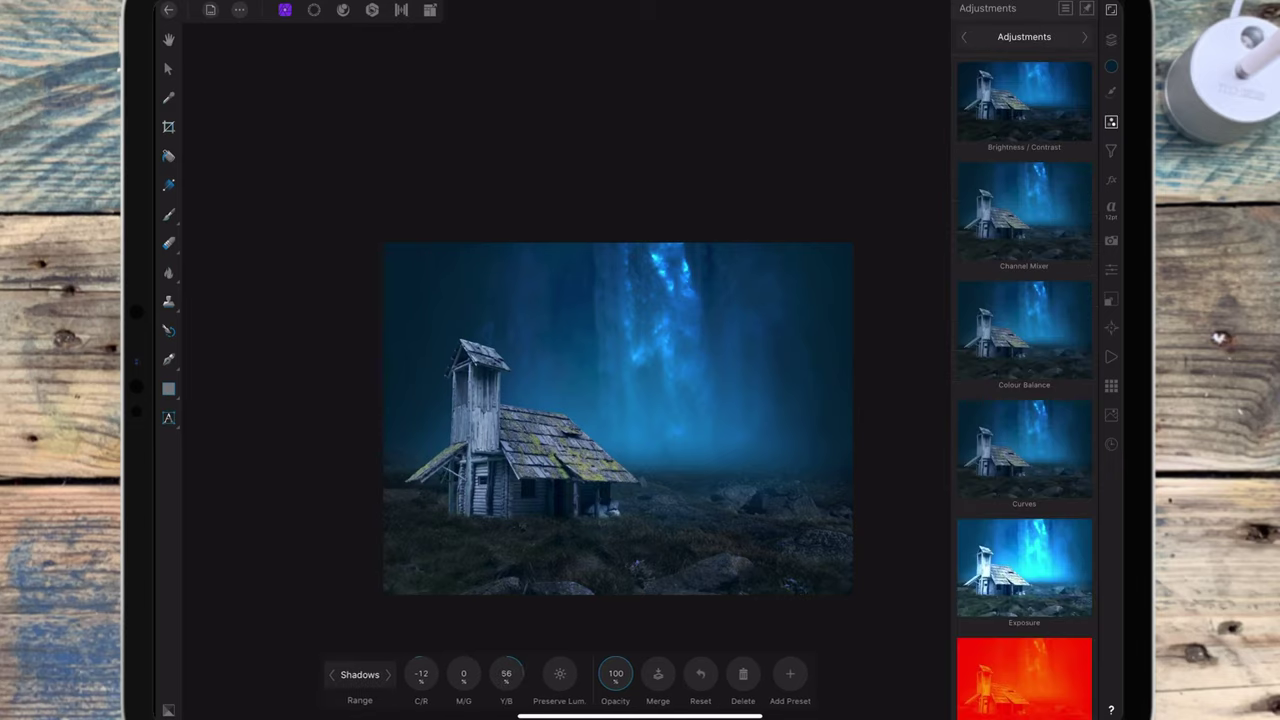
Add a Brightness / Contrast adjustment to the cabin with Brightness at -100
left_click(1029, 91)
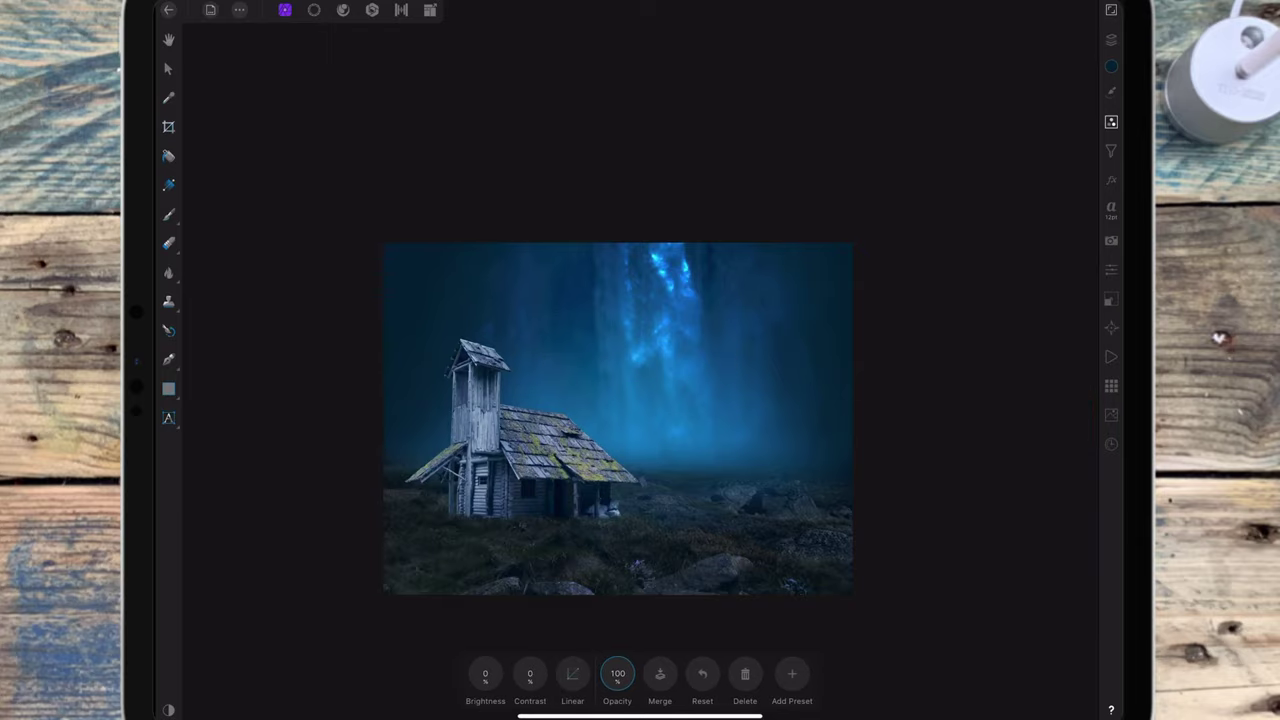
mouse_move(485, 674)
left_mouse_down()
mouse_move(480, 686)
mouse_move(300, 690)
left_mouse_up()
left_click(485, 678)
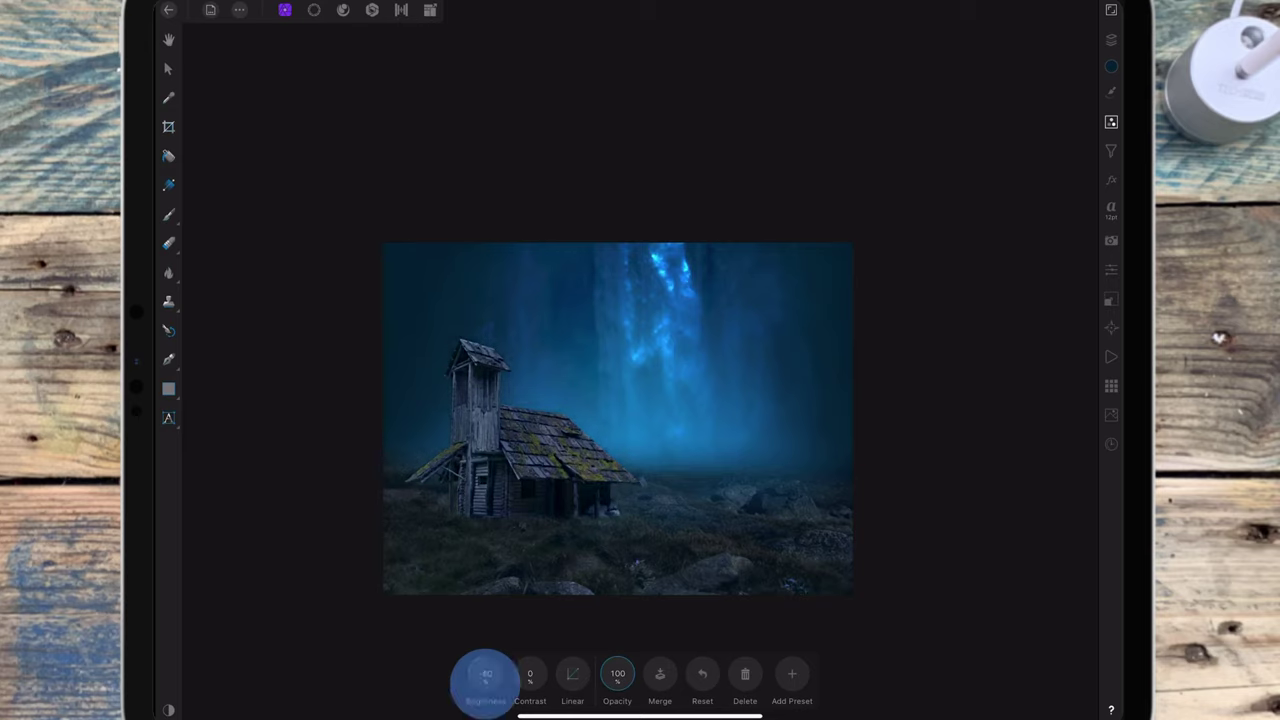
left_click_drag(485, 678, 340, 692)
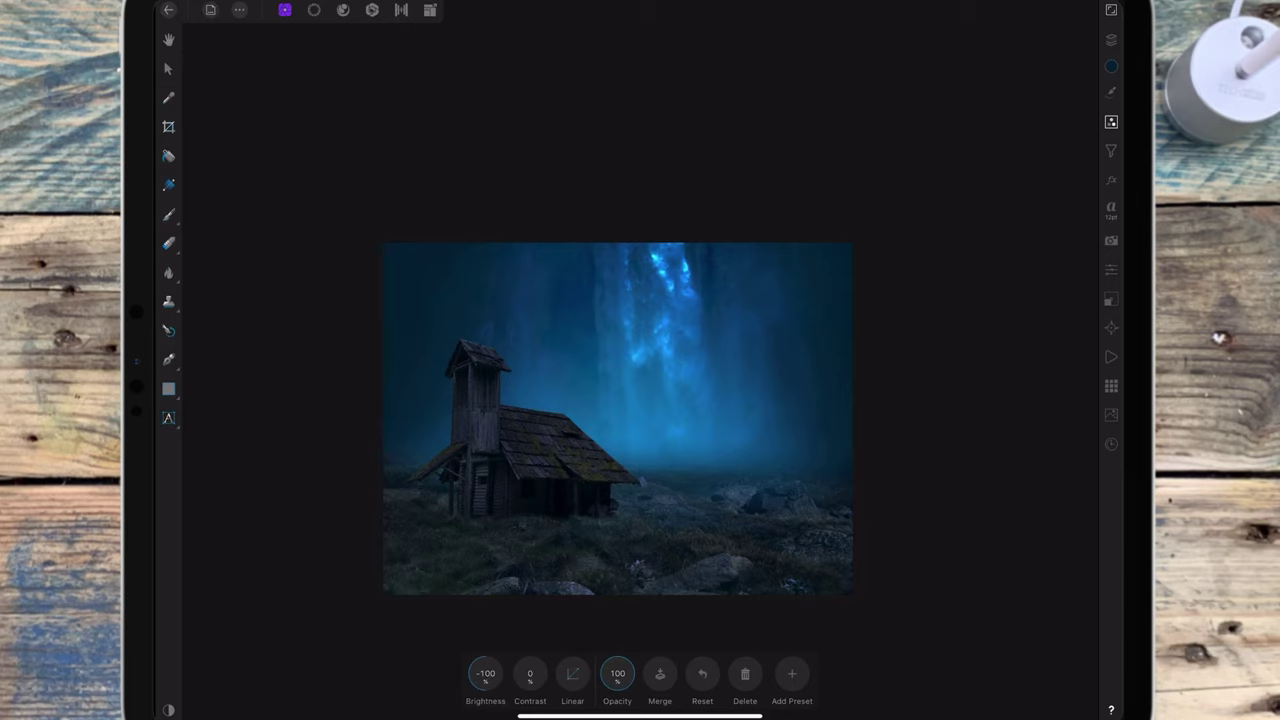
left_click(1111, 39)
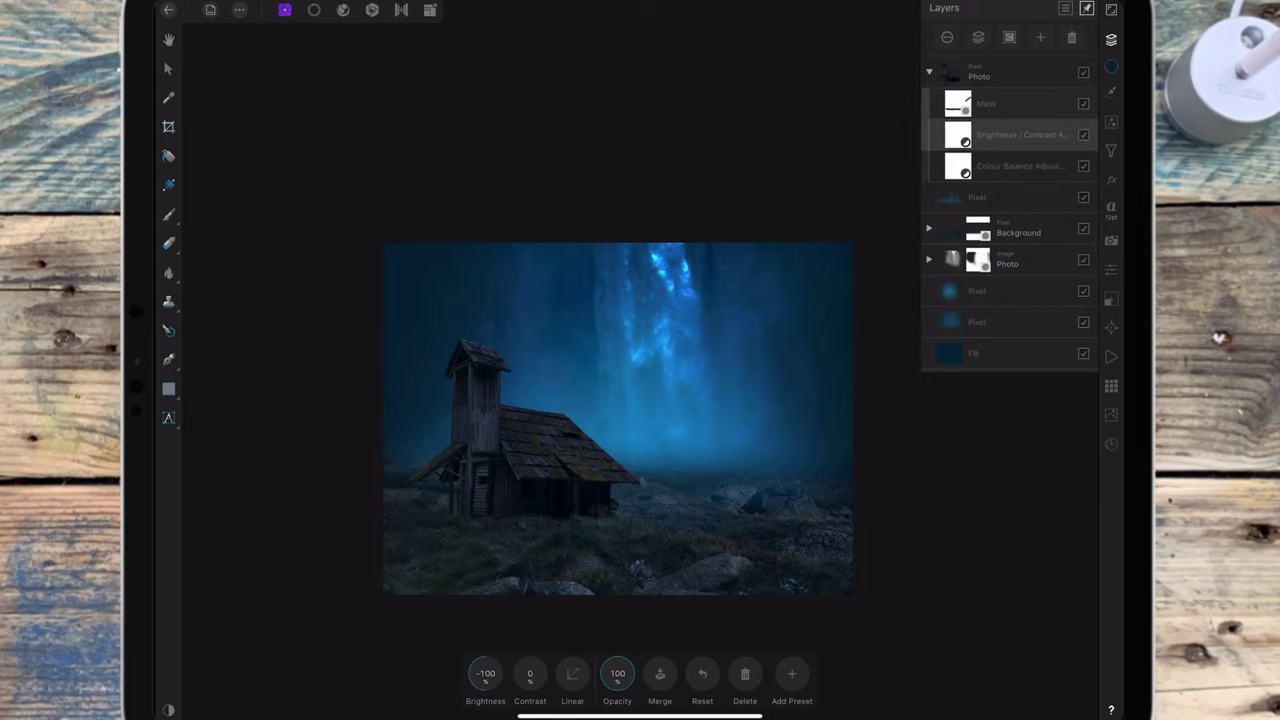
left_click(168, 214)
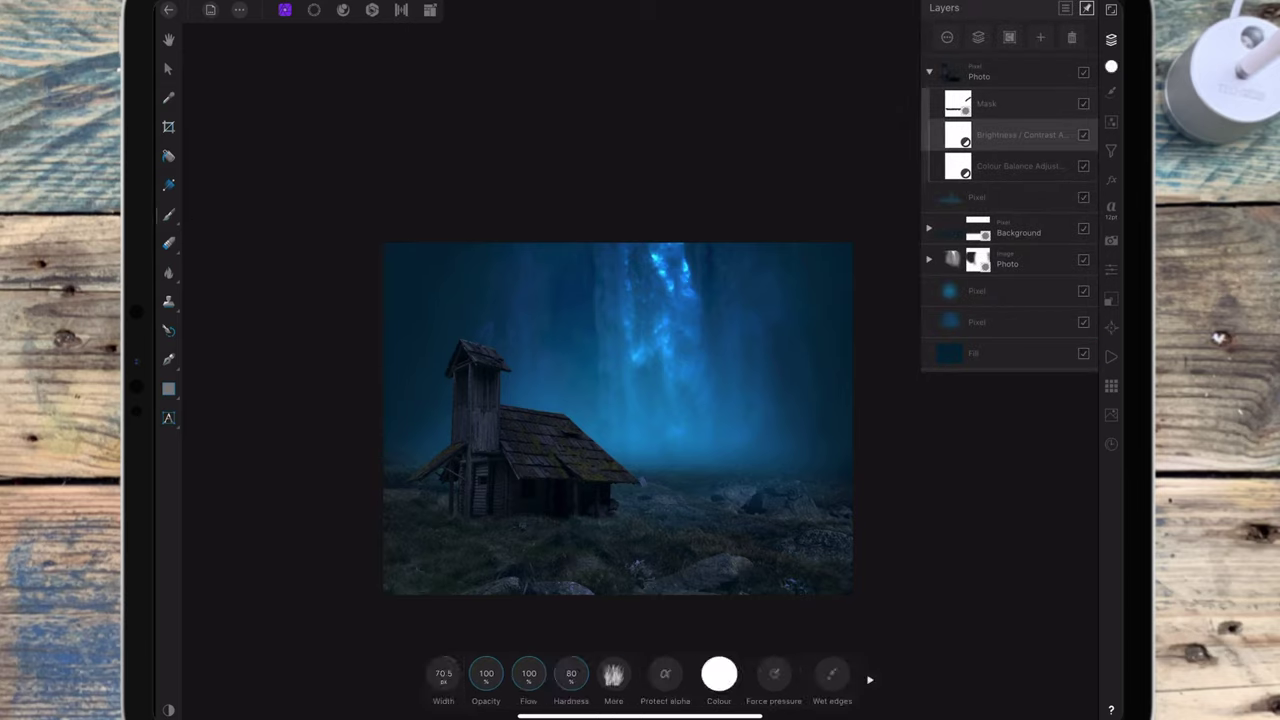
Pick a soft round brush from recent brushes, set to 40% opacity and black
left_click(1111, 66)
left_click(1111, 91)
left_click(1040, 38)
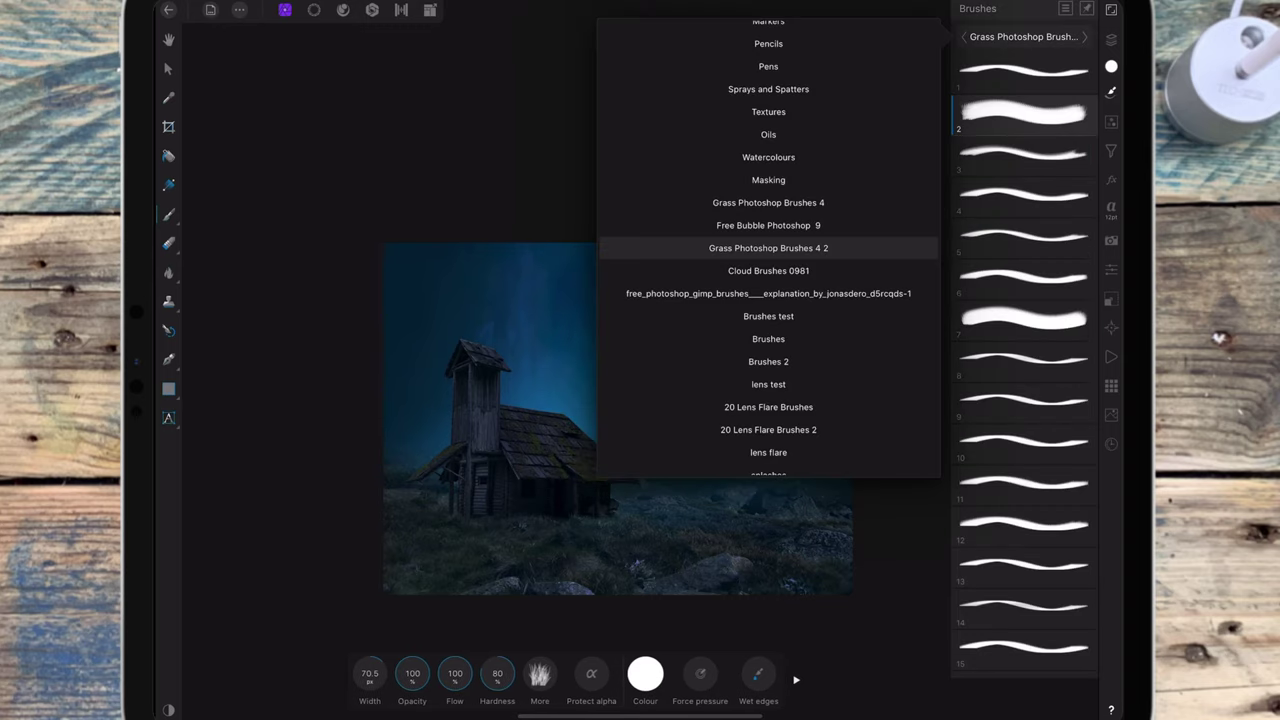
left_click_drag(846, 398, 871, 91)
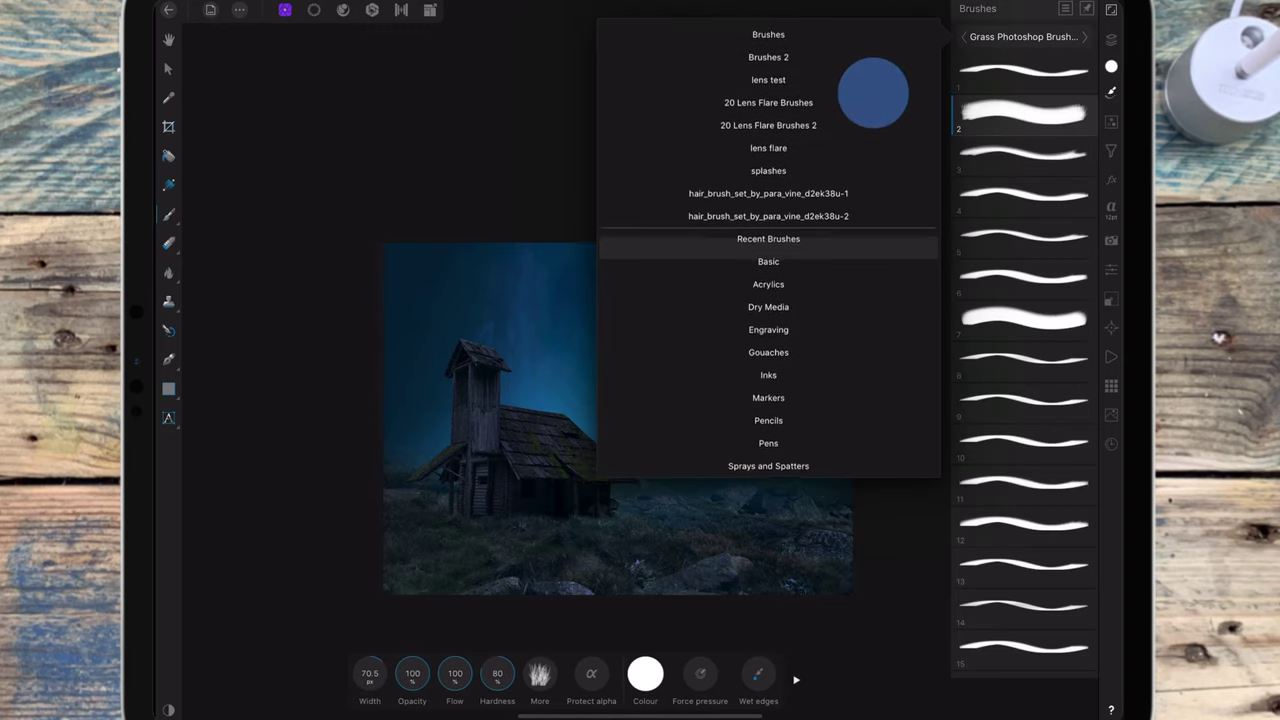
left_click(768, 246)
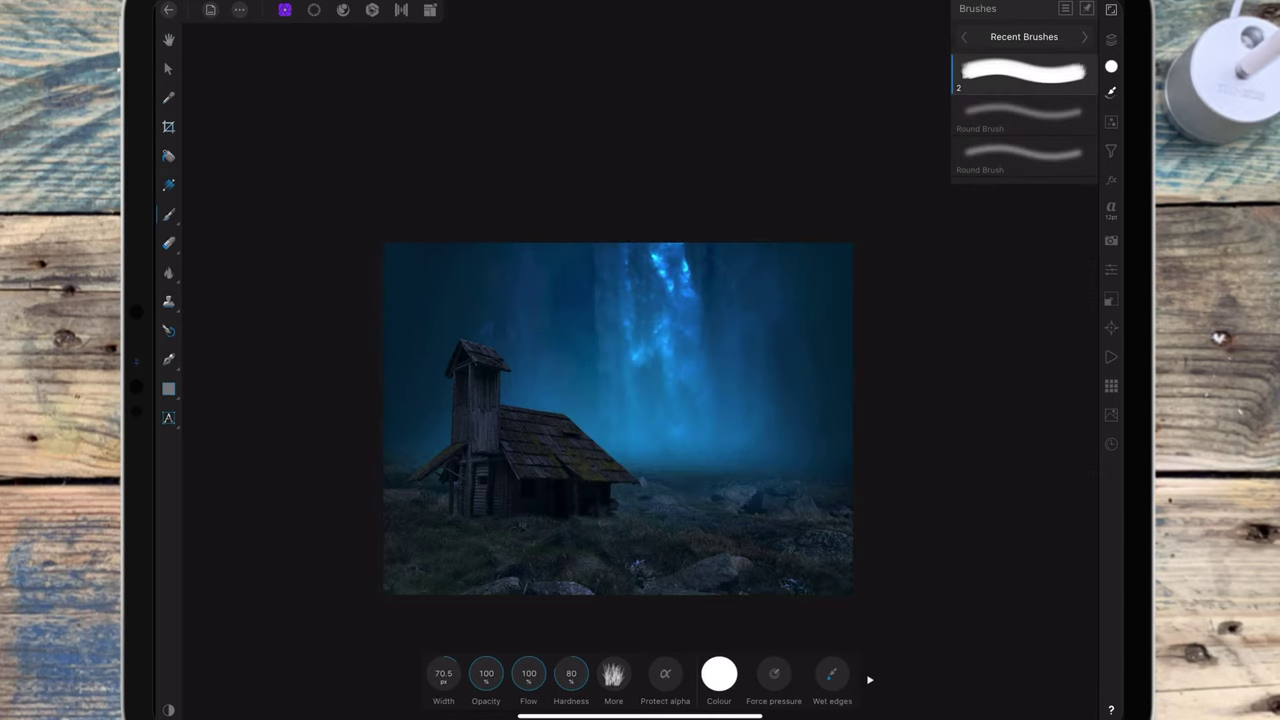
left_click(1022, 115)
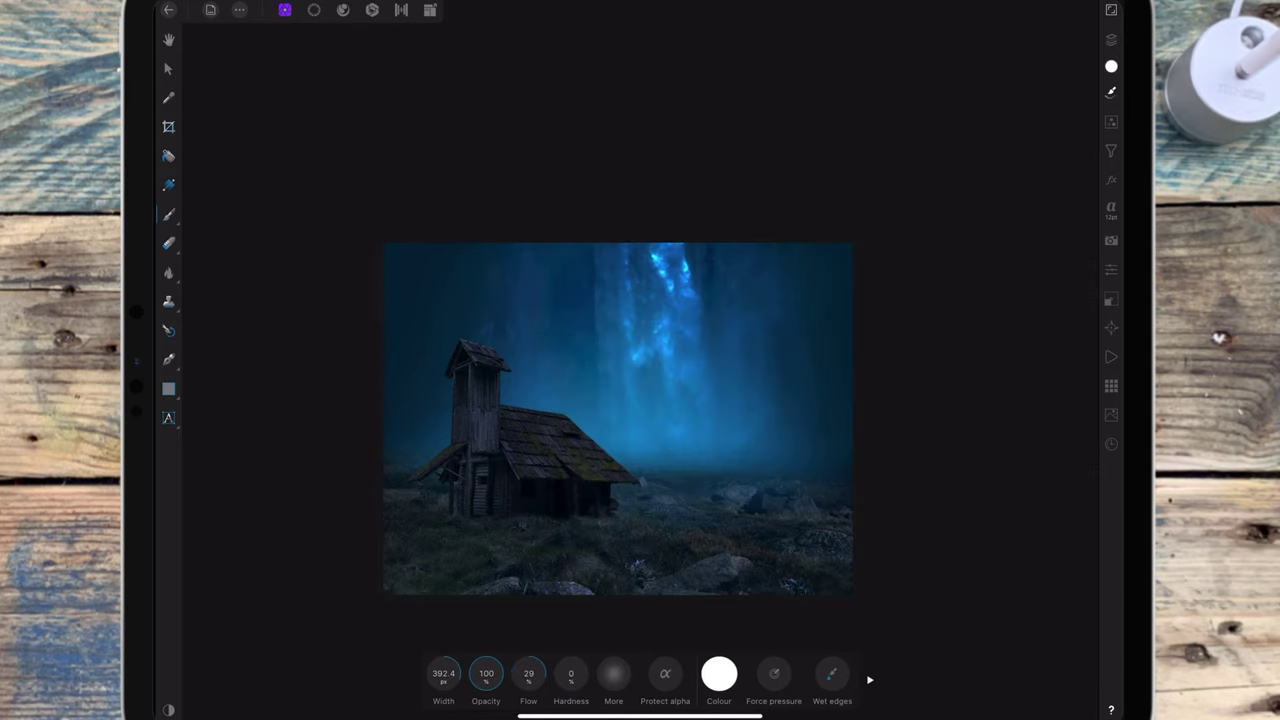
mouse_move(497, 668)
left_mouse_down()
mouse_move(432, 680)
mouse_move(452, 670)
left_mouse_up()
left_click(719, 673)
left_click(726, 592)
left_click(719, 673)
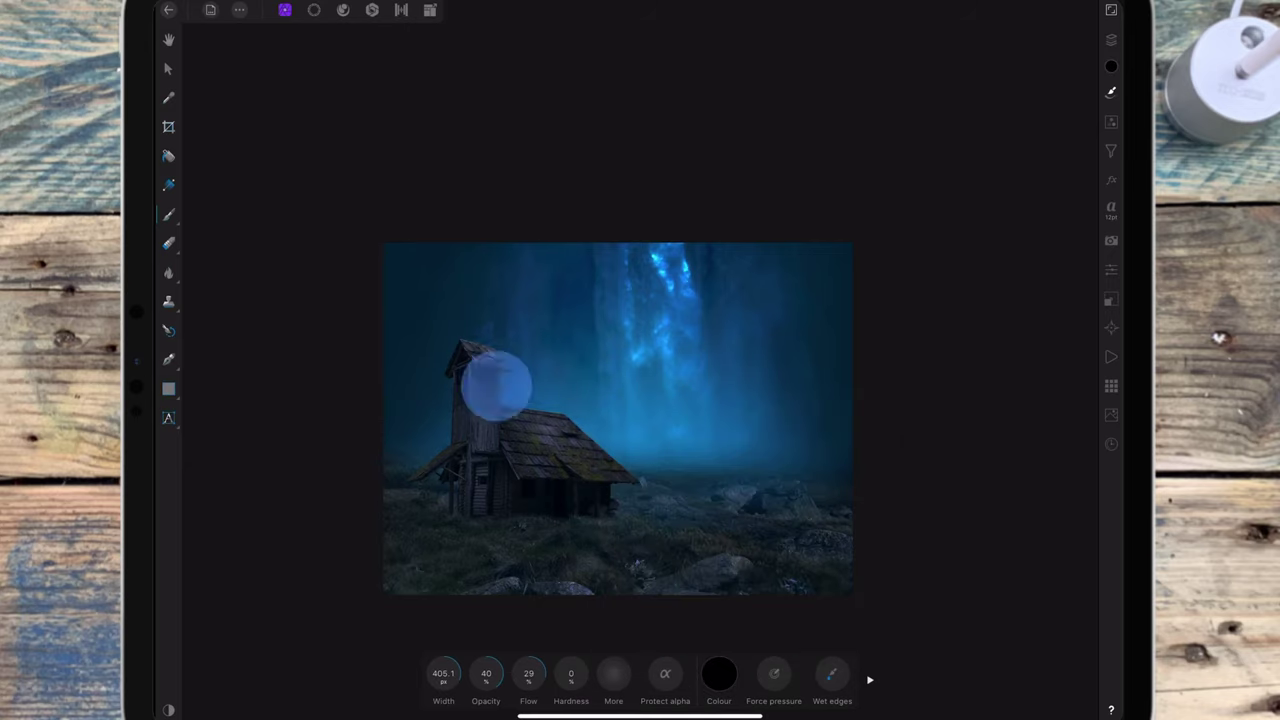
left_click(1111, 39)
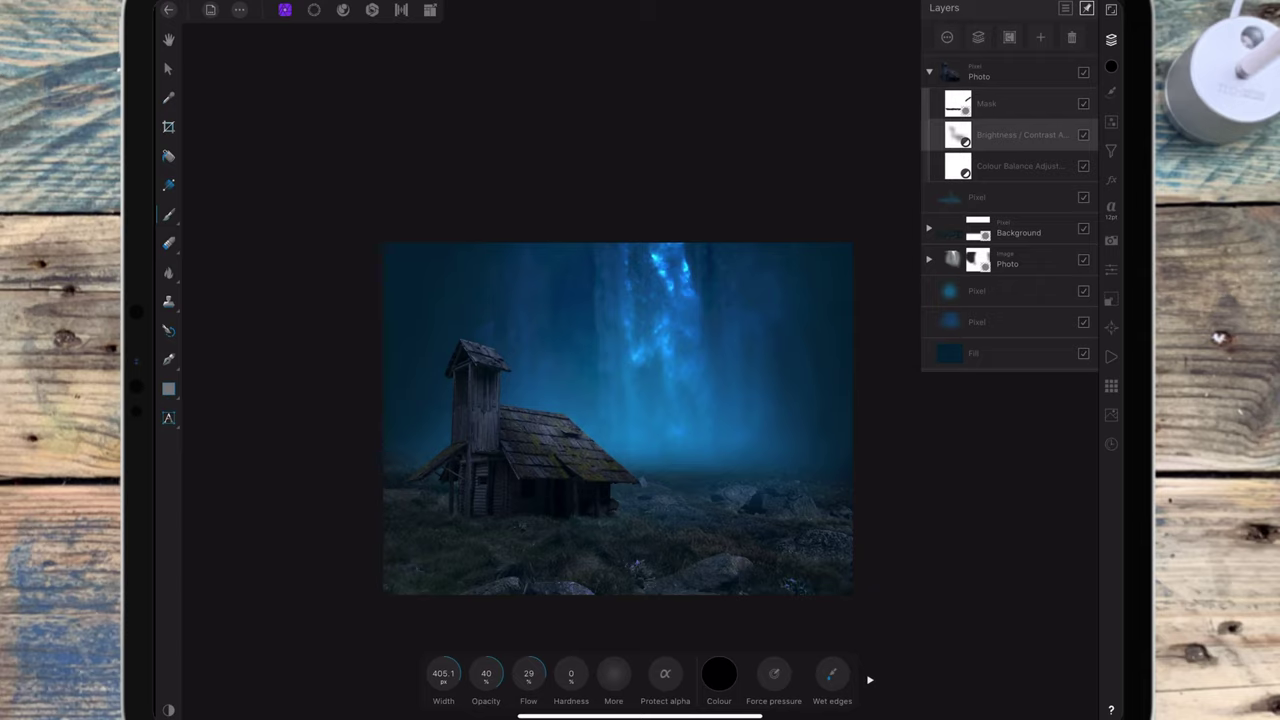
Paint soft white at 23% opacity, about 308 px wide, over the cabin roof on the mask
left_click_drag(443, 673, 294, 686)
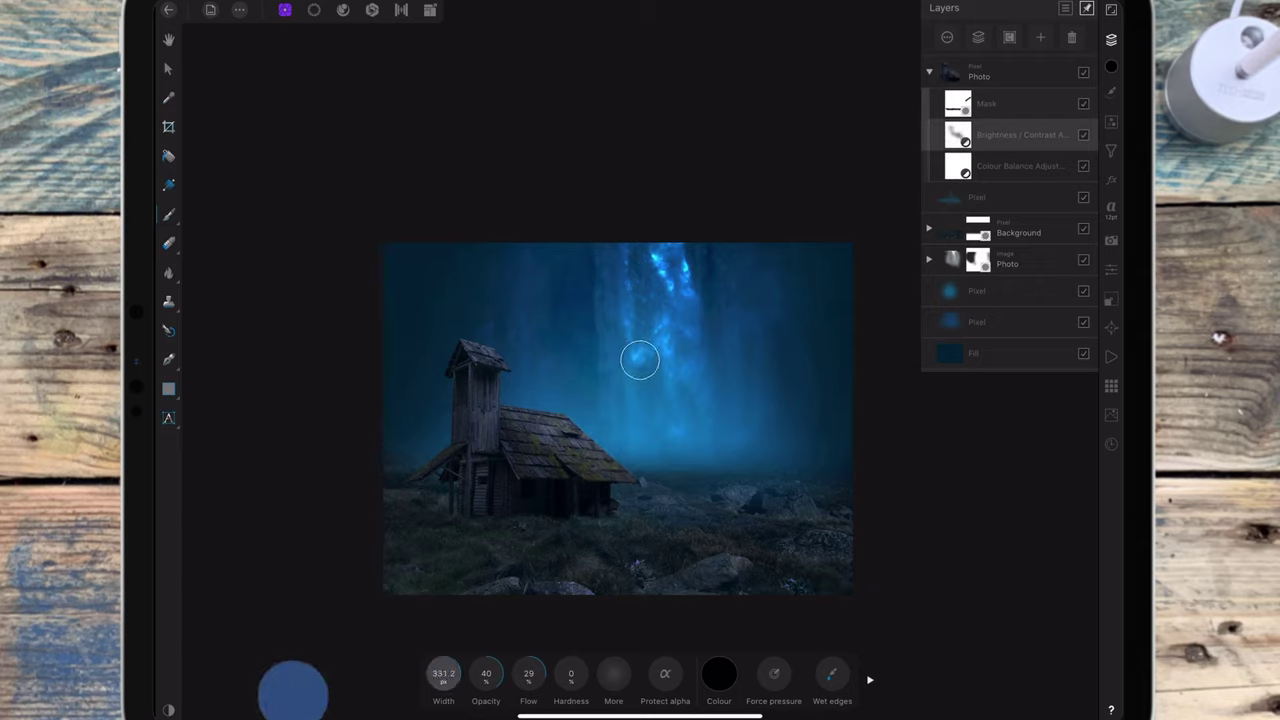
left_click(719, 673)
left_click(657, 500)
left_click_drag(486, 673, 440, 673)
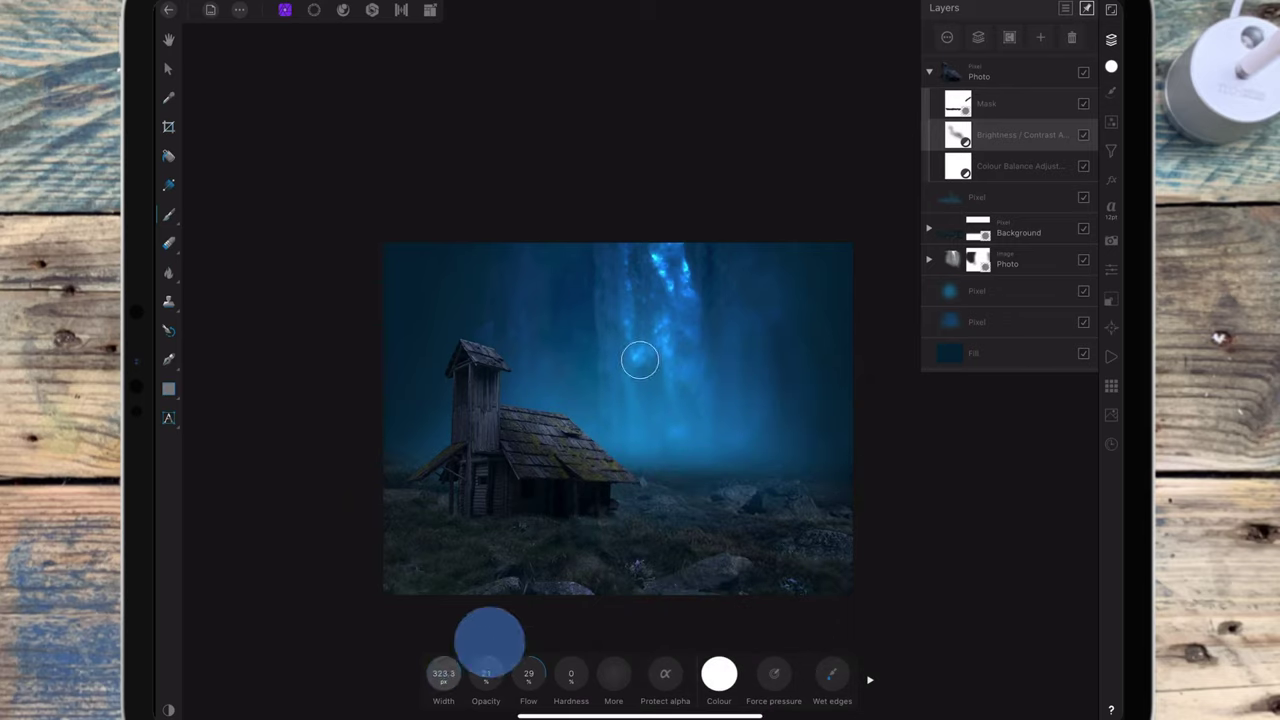
left_click(548, 429)
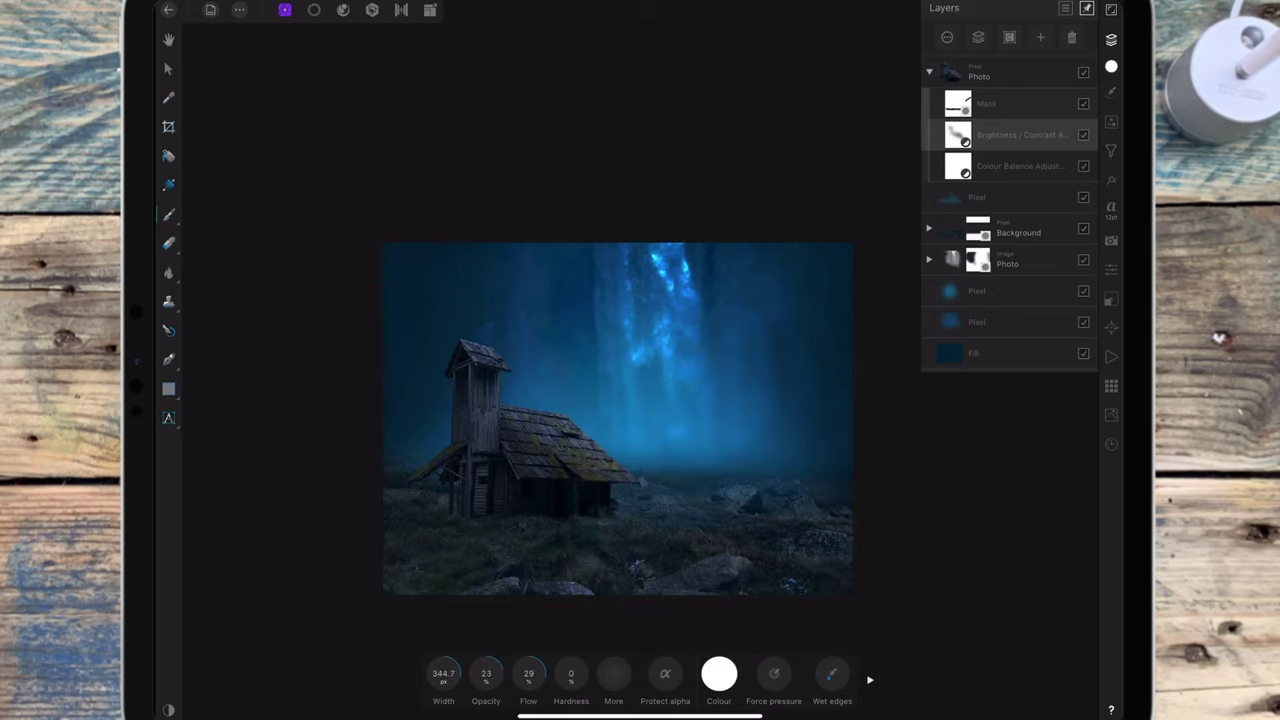
left_click_drag(484, 390, 546, 438)
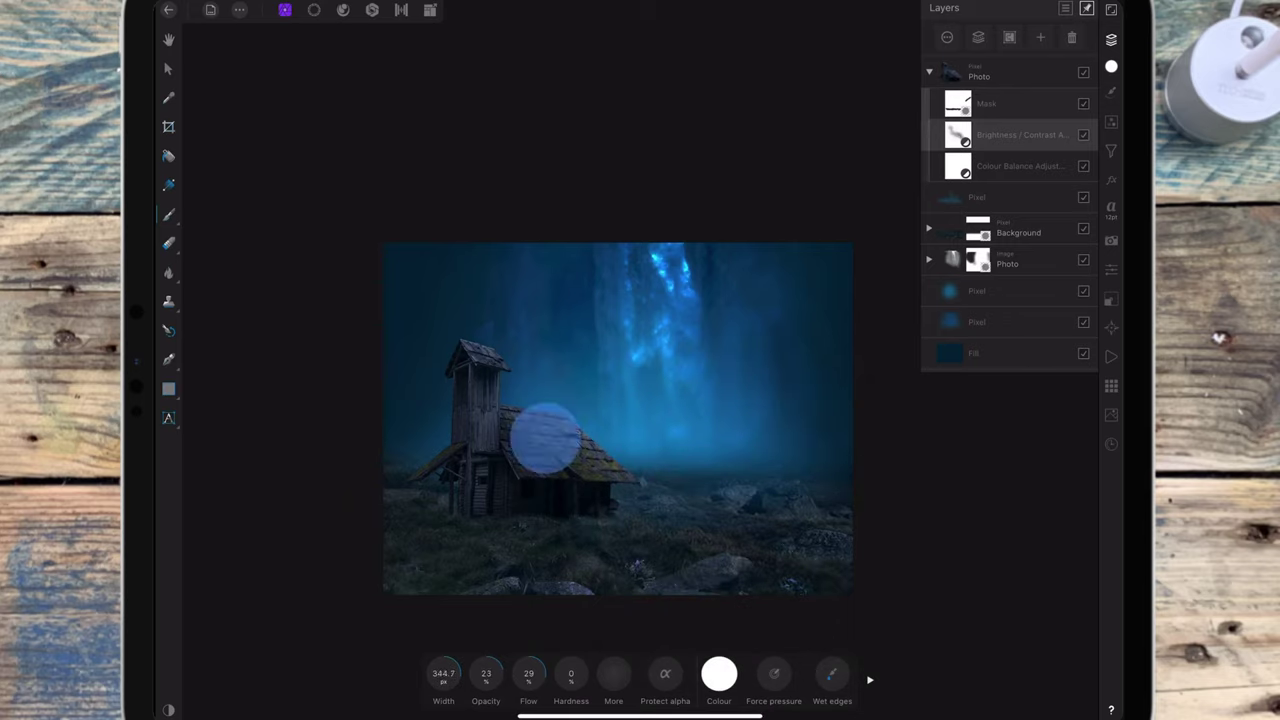
scroll(748, 366, "down", 2)
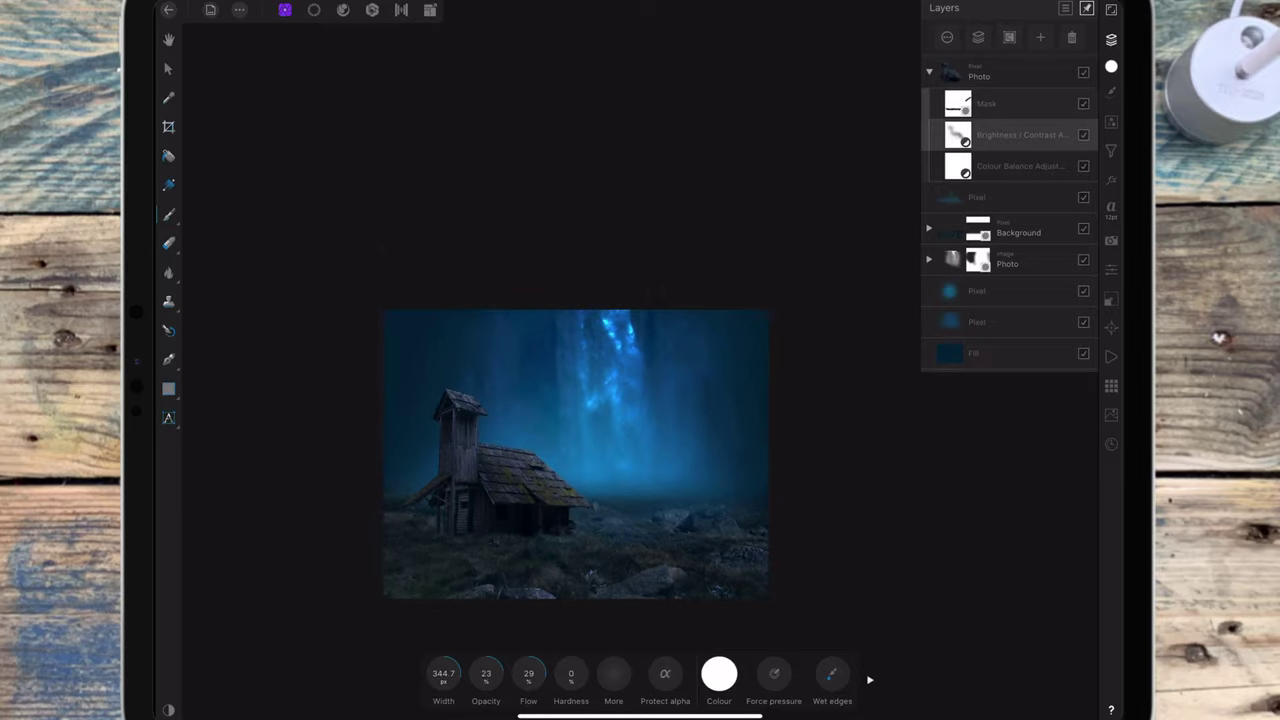
Duplicate the top cabin Photo layer and rasterise the copy
left_click(1000, 72)
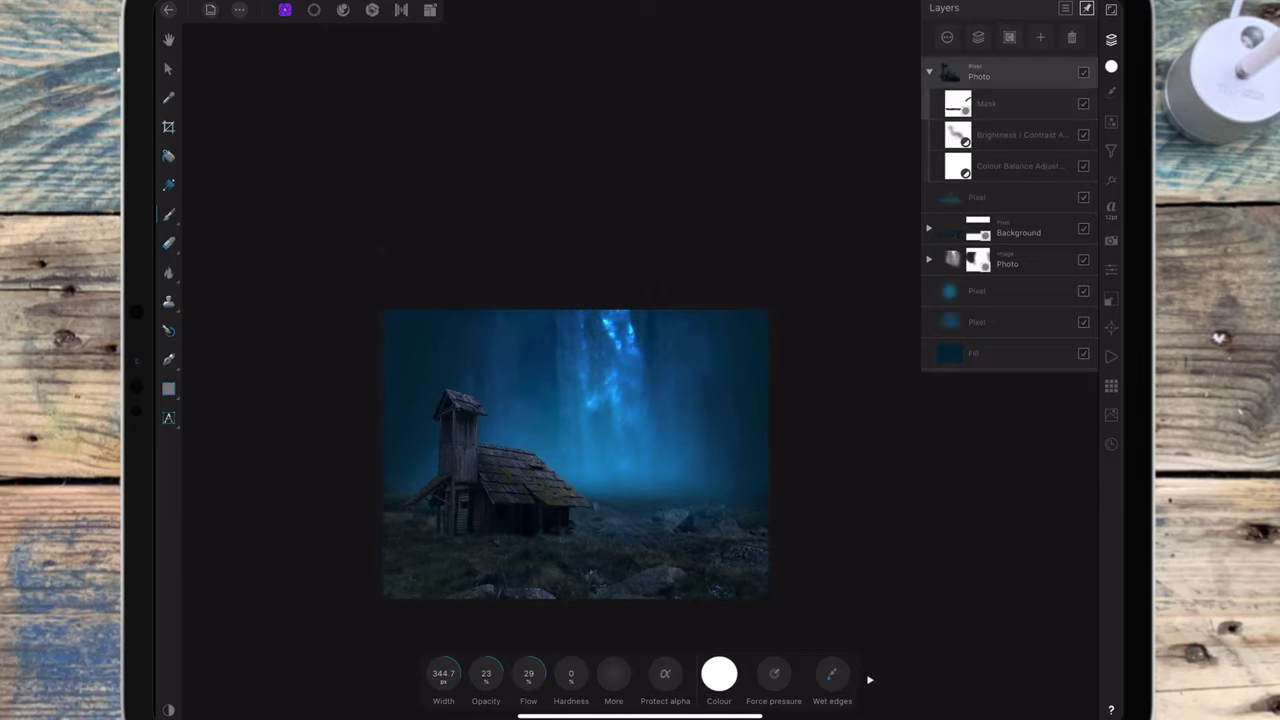
left_click(168, 68)
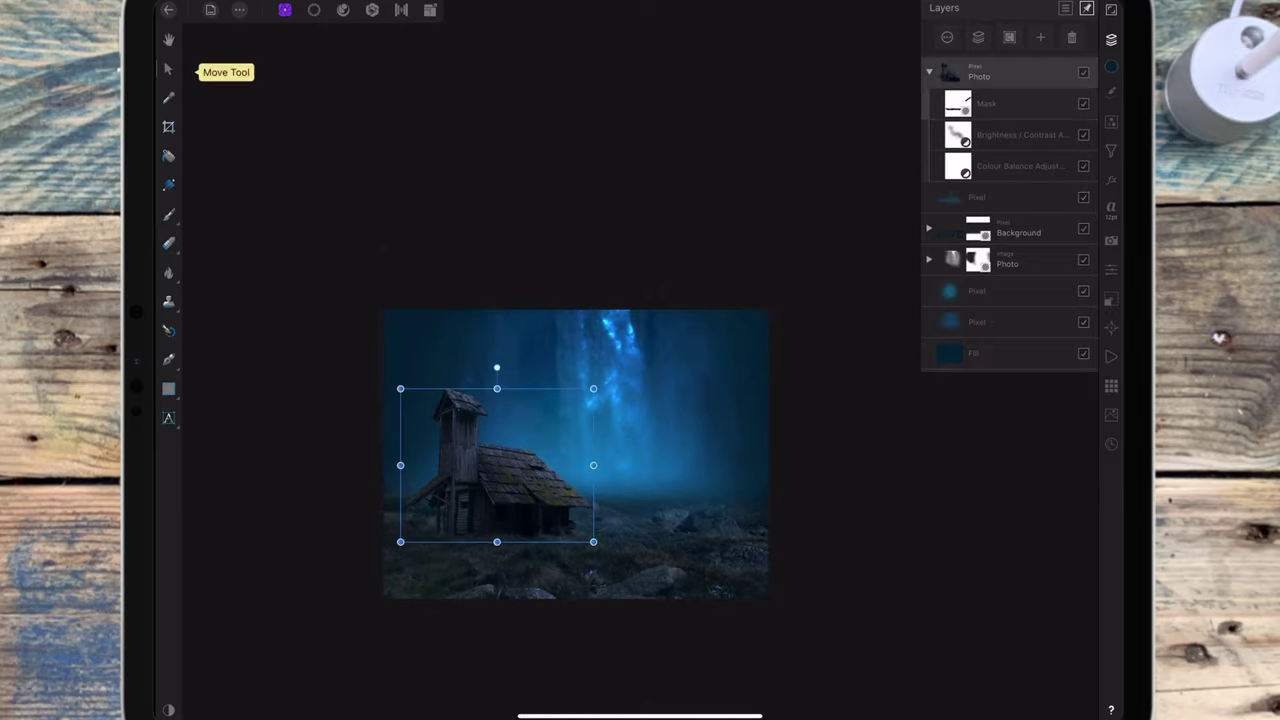
scroll(600, 420, "up", 2)
left_click(929, 72)
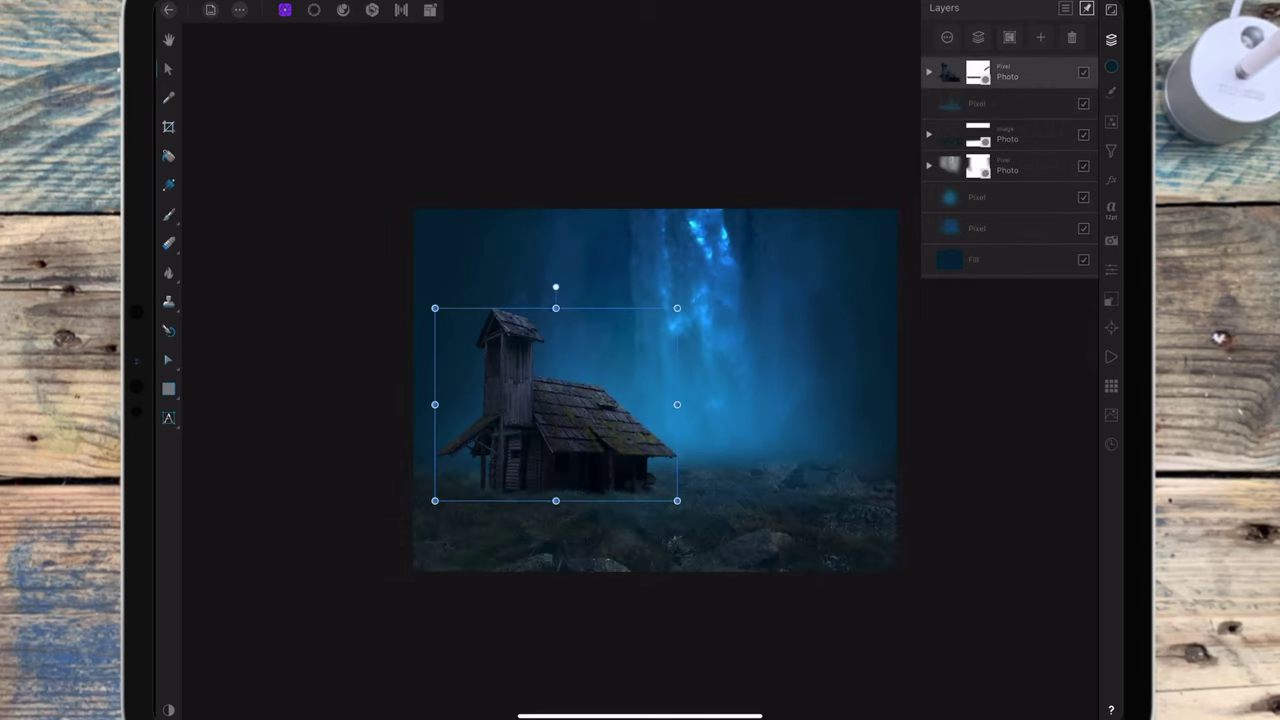
left_click(640, 440)
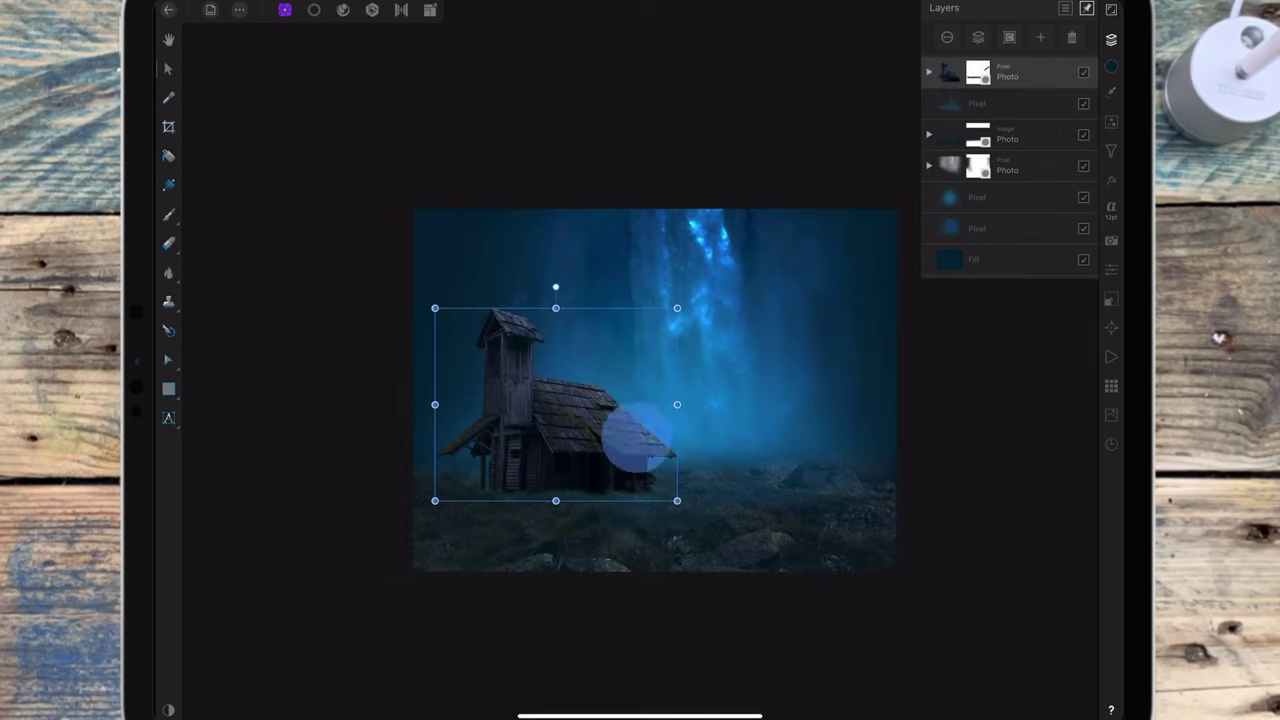
left_click(581, 410)
left_click(978, 37)
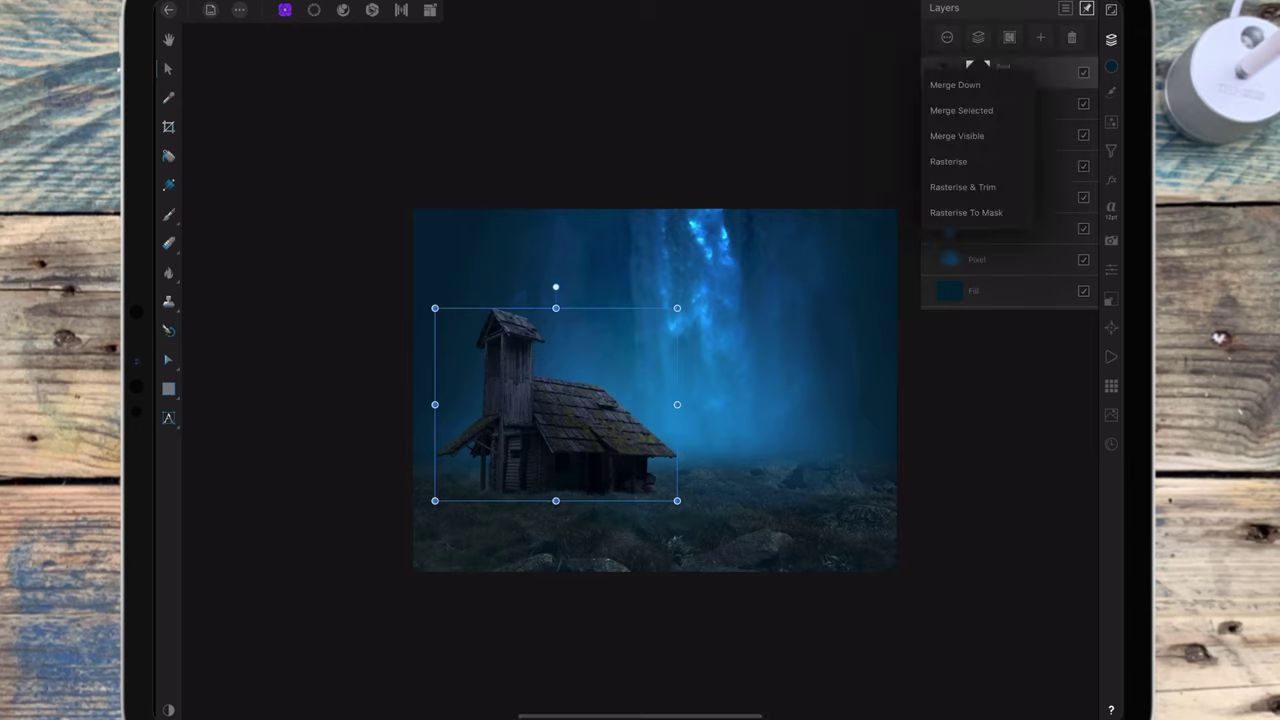
left_click(980, 160)
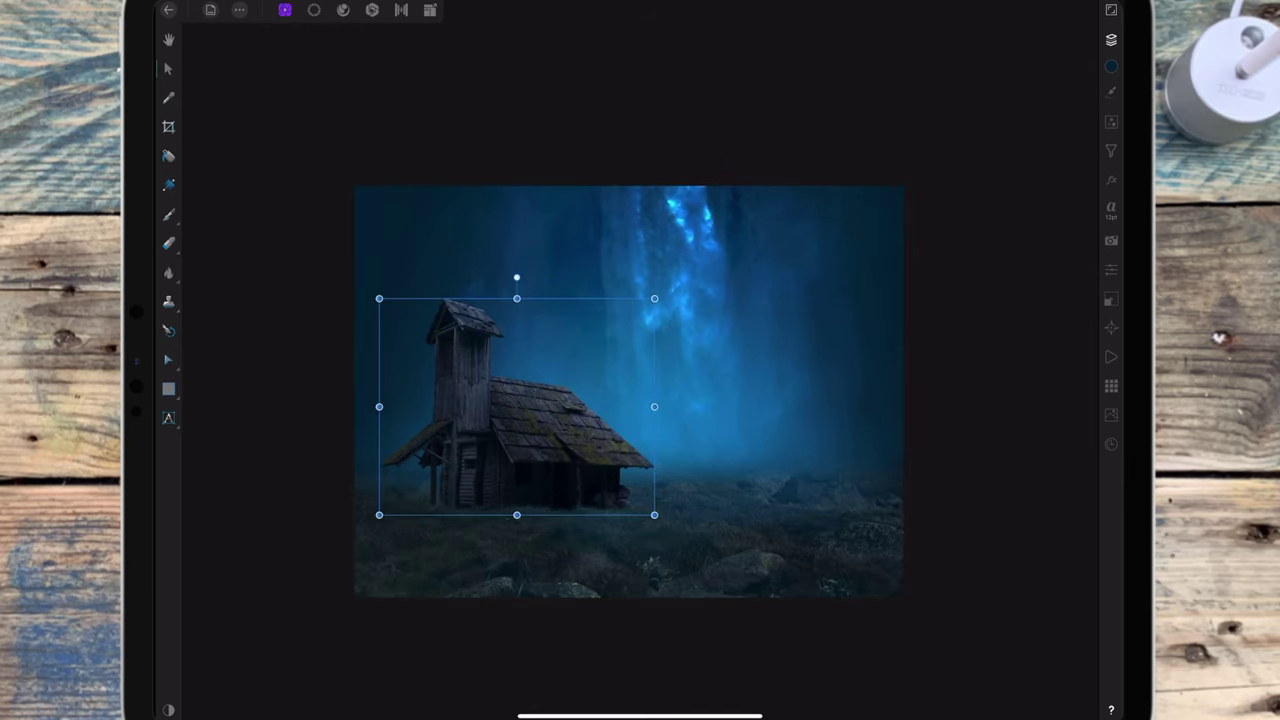
Rotate the cabin copy 180°, flip it horizontally and move it below the cabin
left_click(1111, 299)
left_click(1010, 156)
left_click(1010, 156)
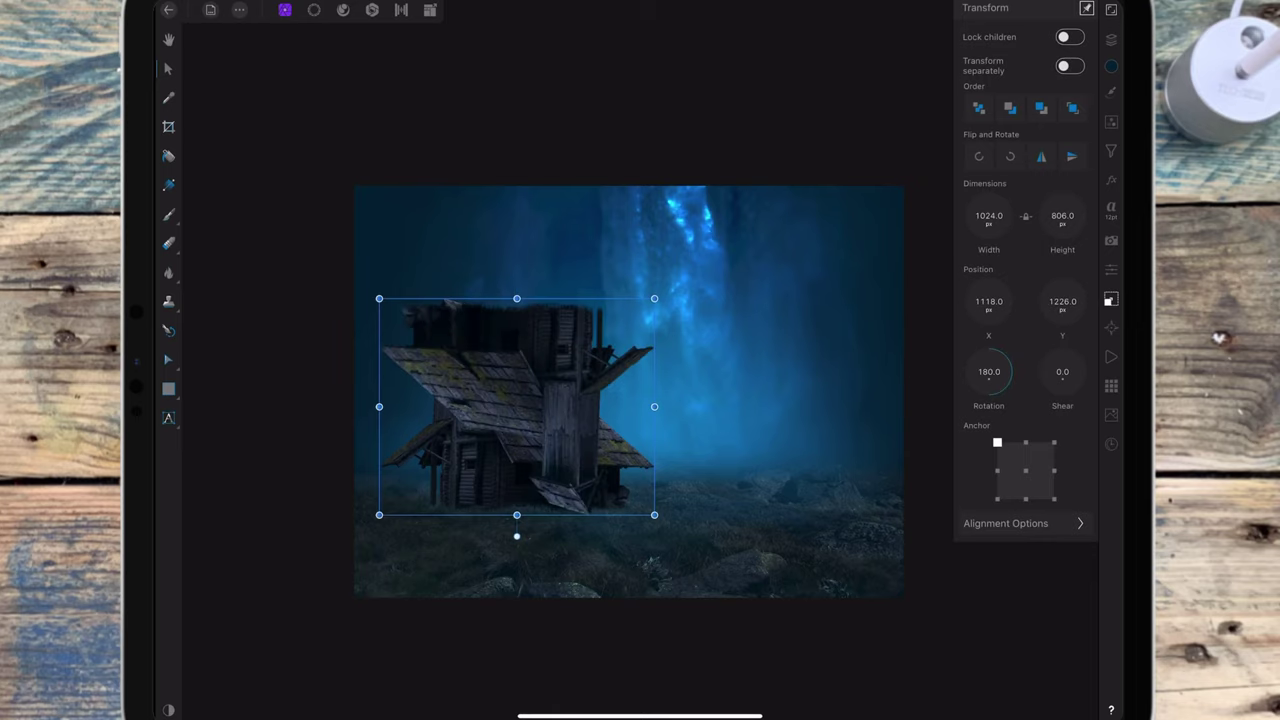
left_click(1041, 156)
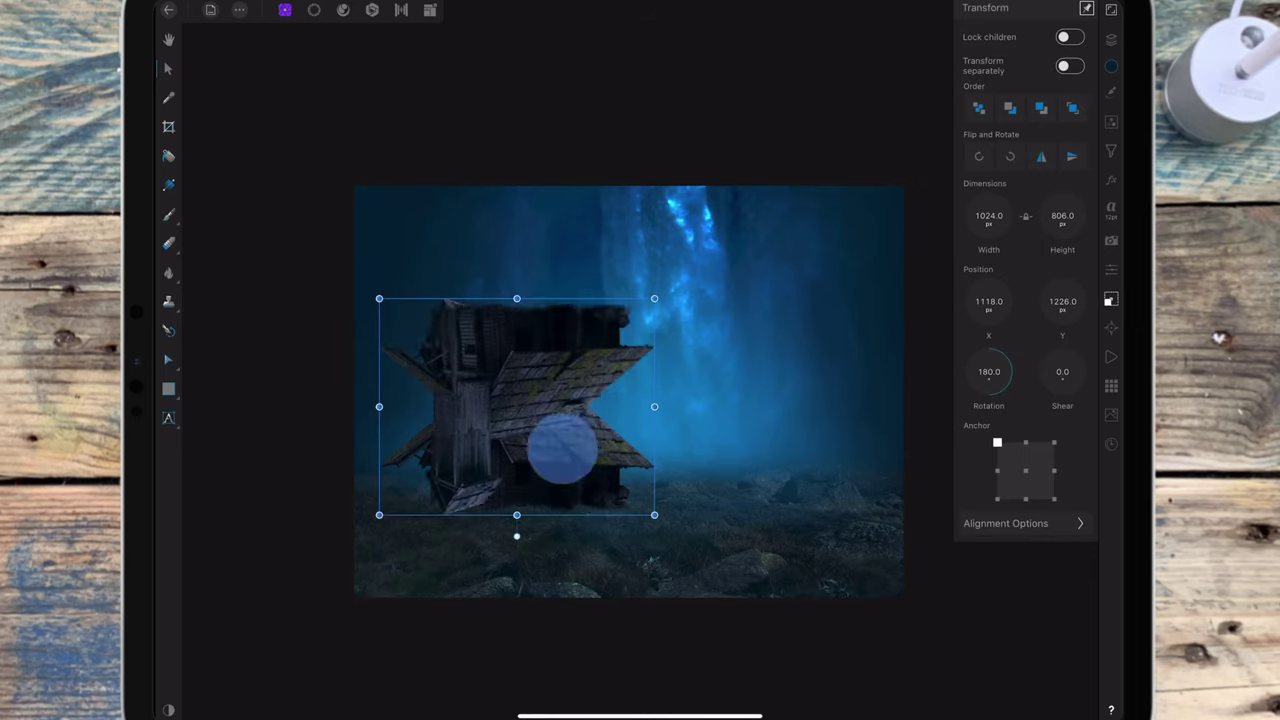
left_click_drag(563, 448, 564, 643)
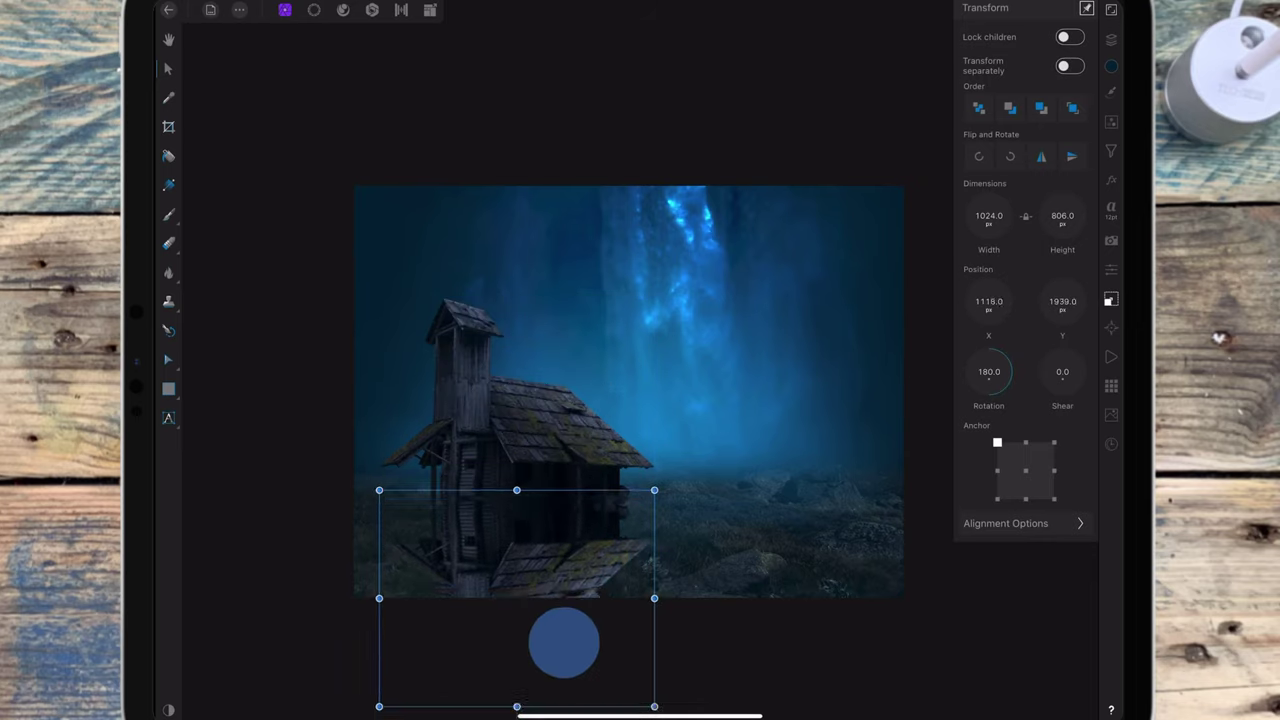
scroll(767, 420, "down", 2)
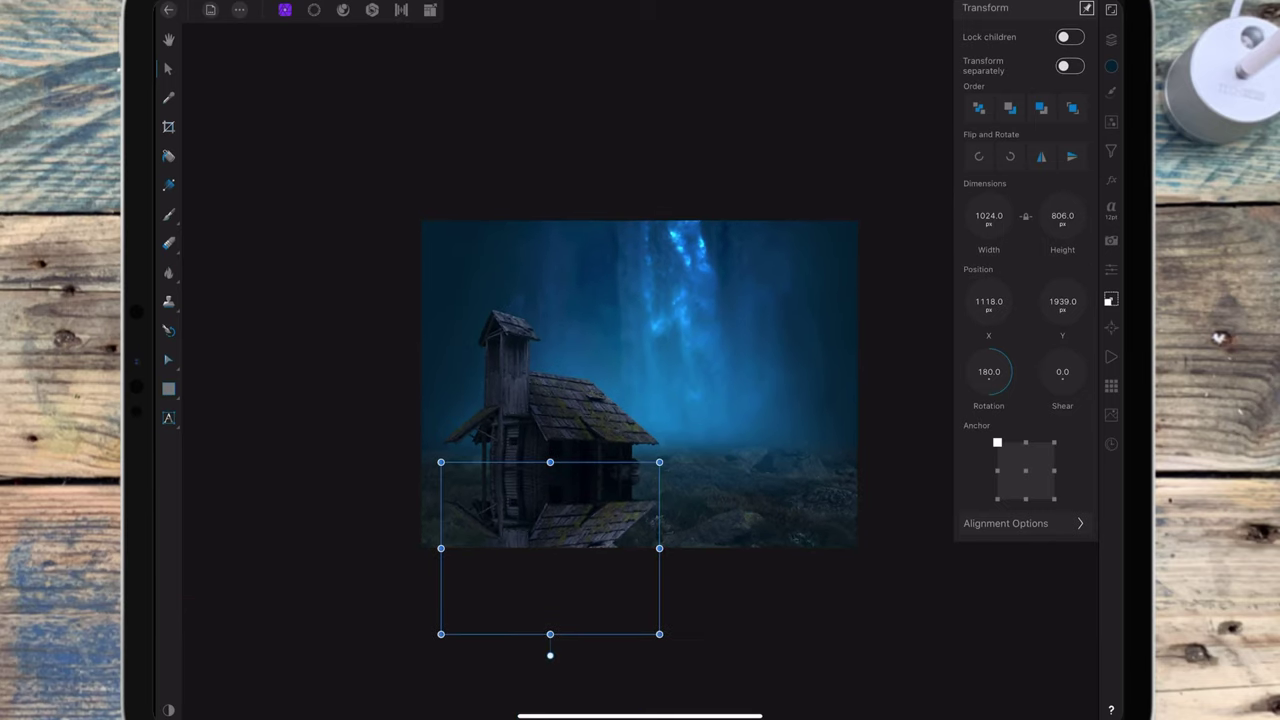
left_click(1110, 39)
left_click(1110, 150)
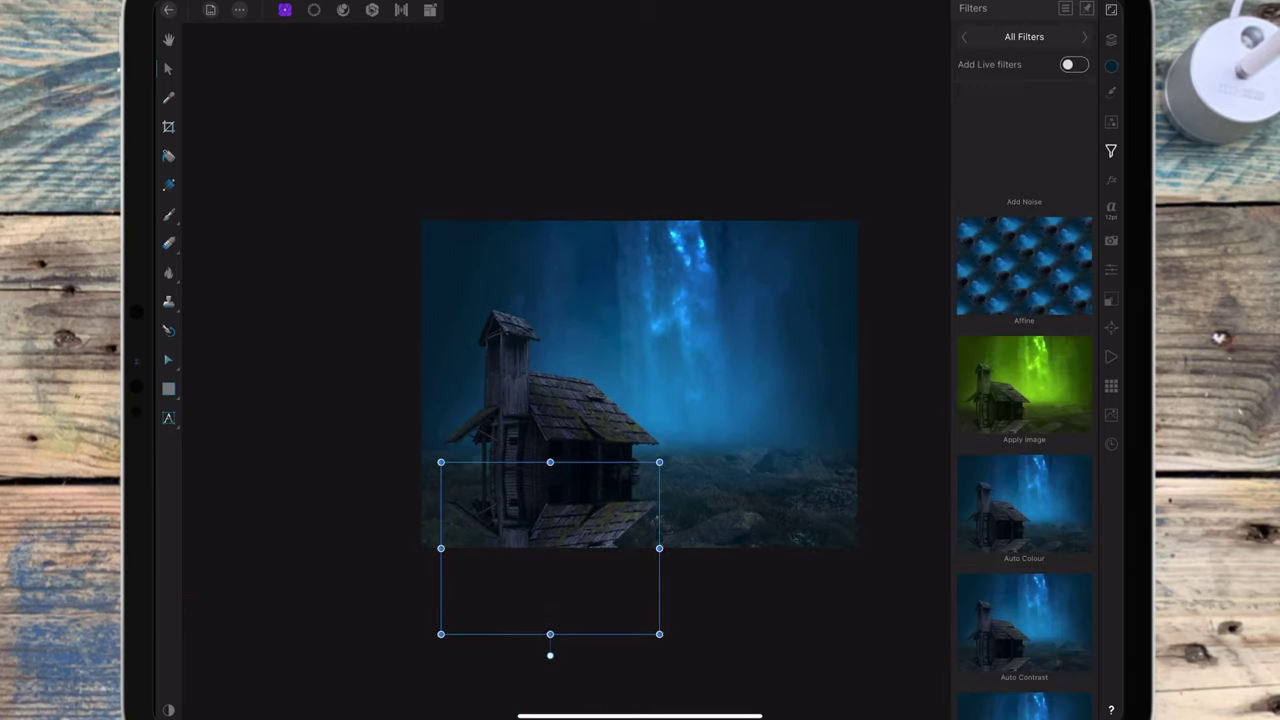
Apply a live Perspective filter to the reflection and pull its bottom corners outward
left_click(1024, 36)
left_click(889, 123)
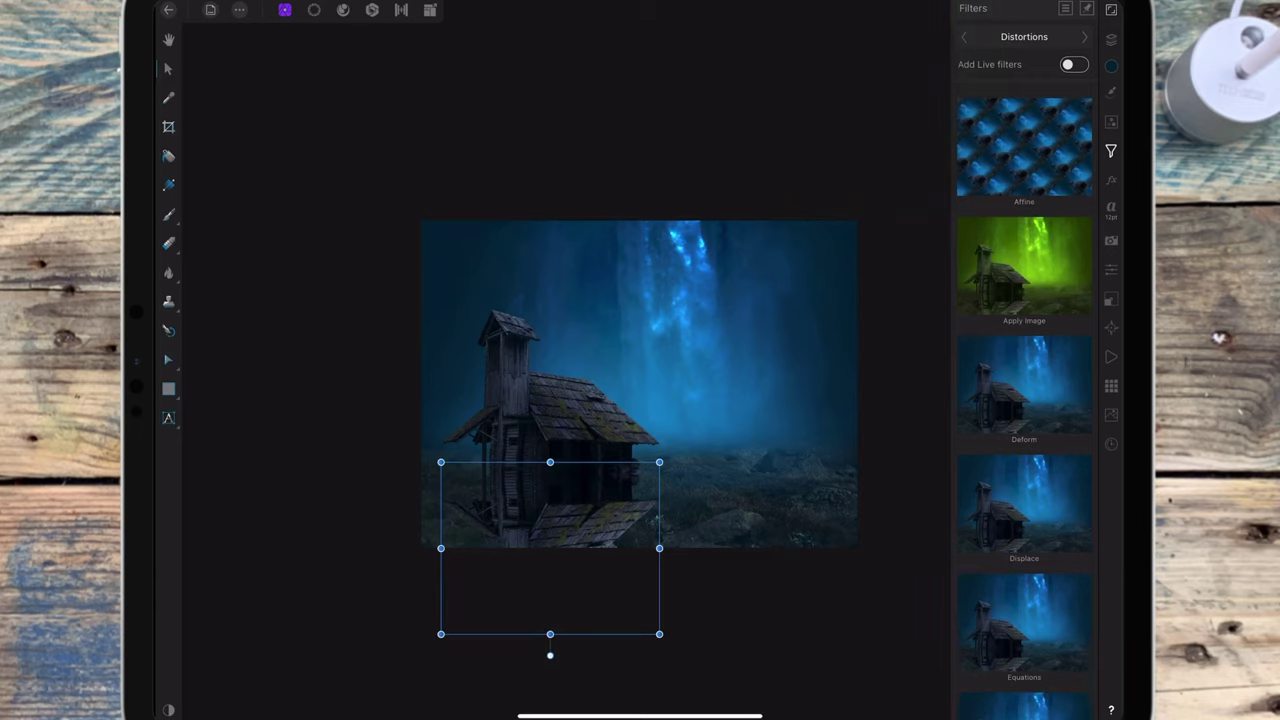
left_click(1074, 64)
scroll(1060, 300, "down", 2)
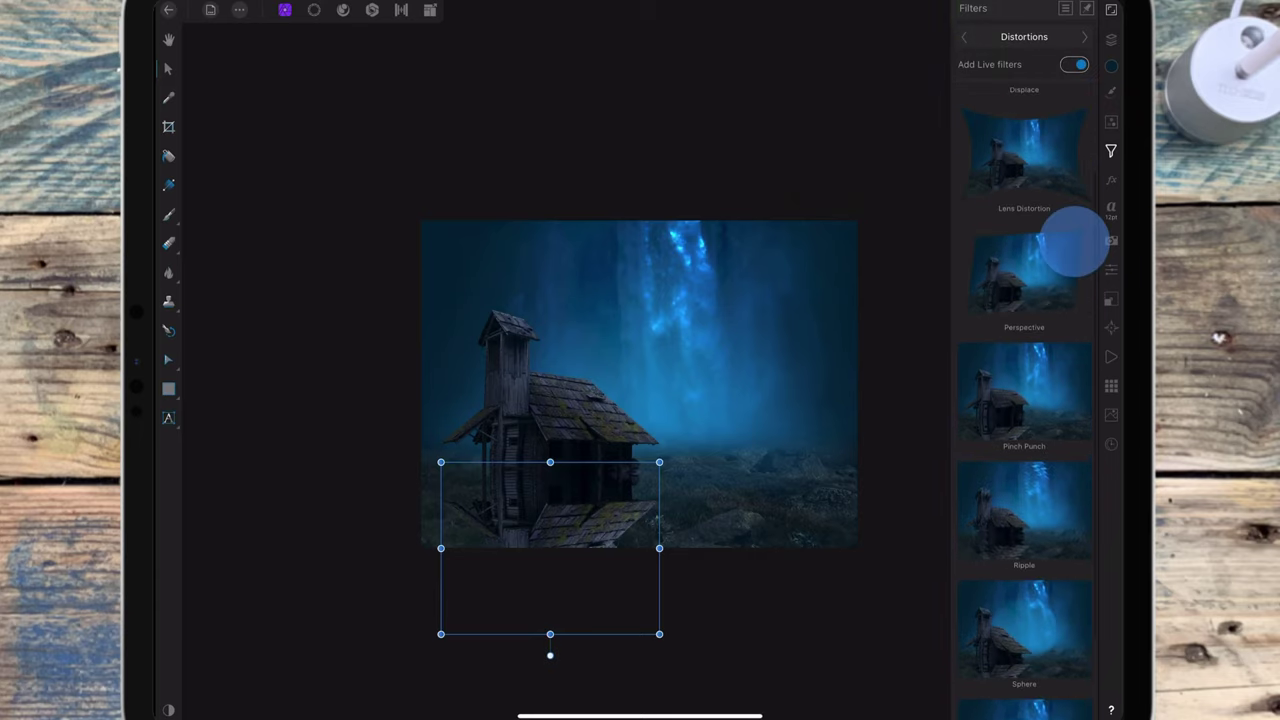
left_click(1071, 250)
left_click_drag(441, 633, 320, 658)
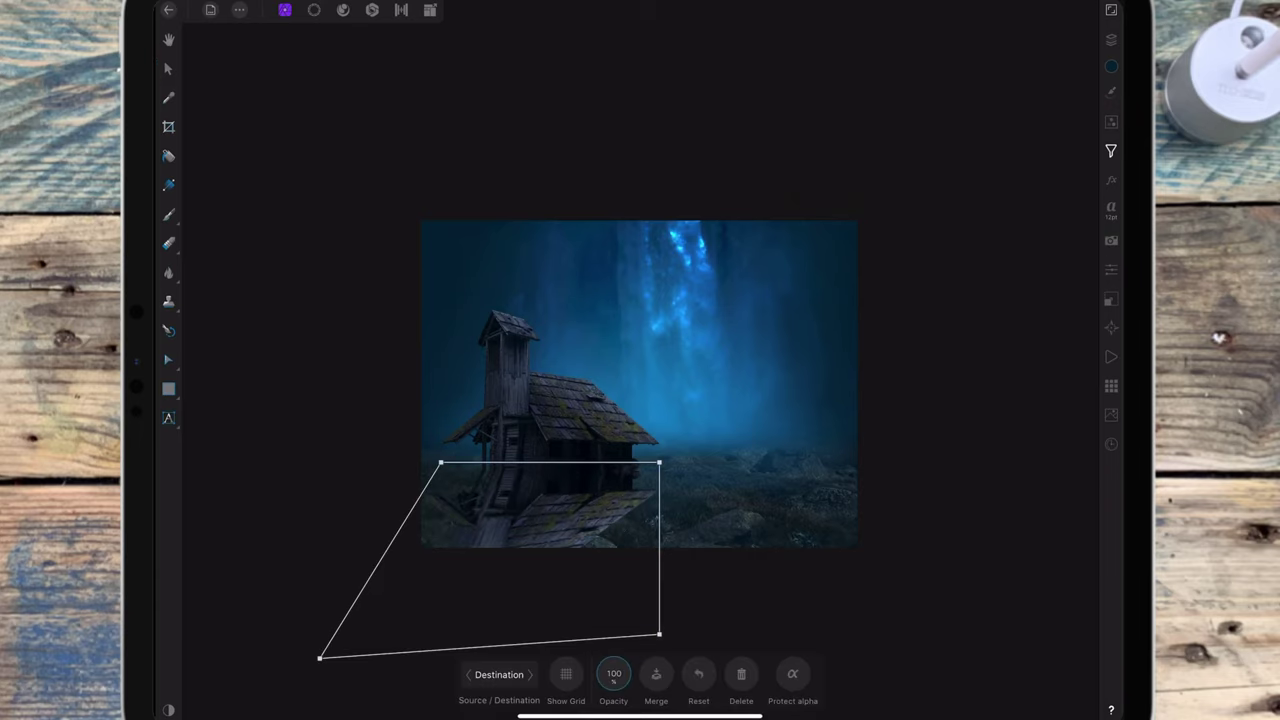
left_click_drag(659, 633, 585, 662)
scroll(640, 400, "up", 5)
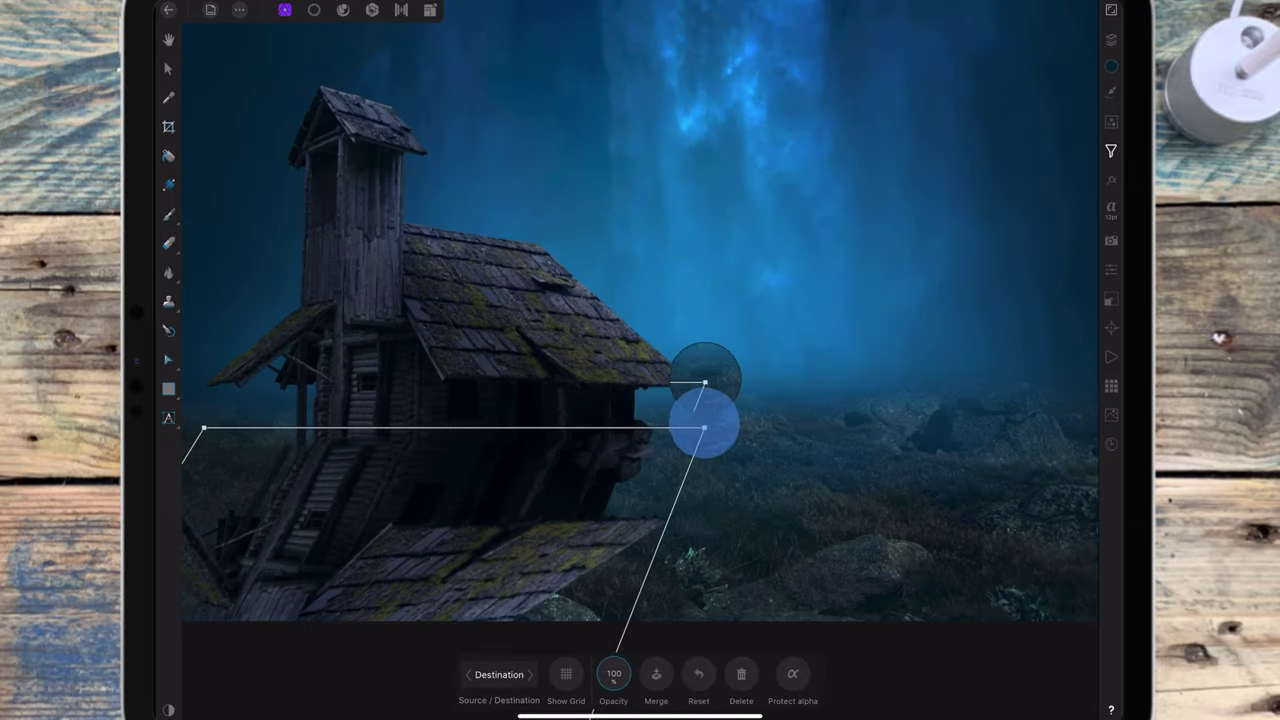
scroll(705, 400, "up", 2)
scroll(640, 330, "down", 3)
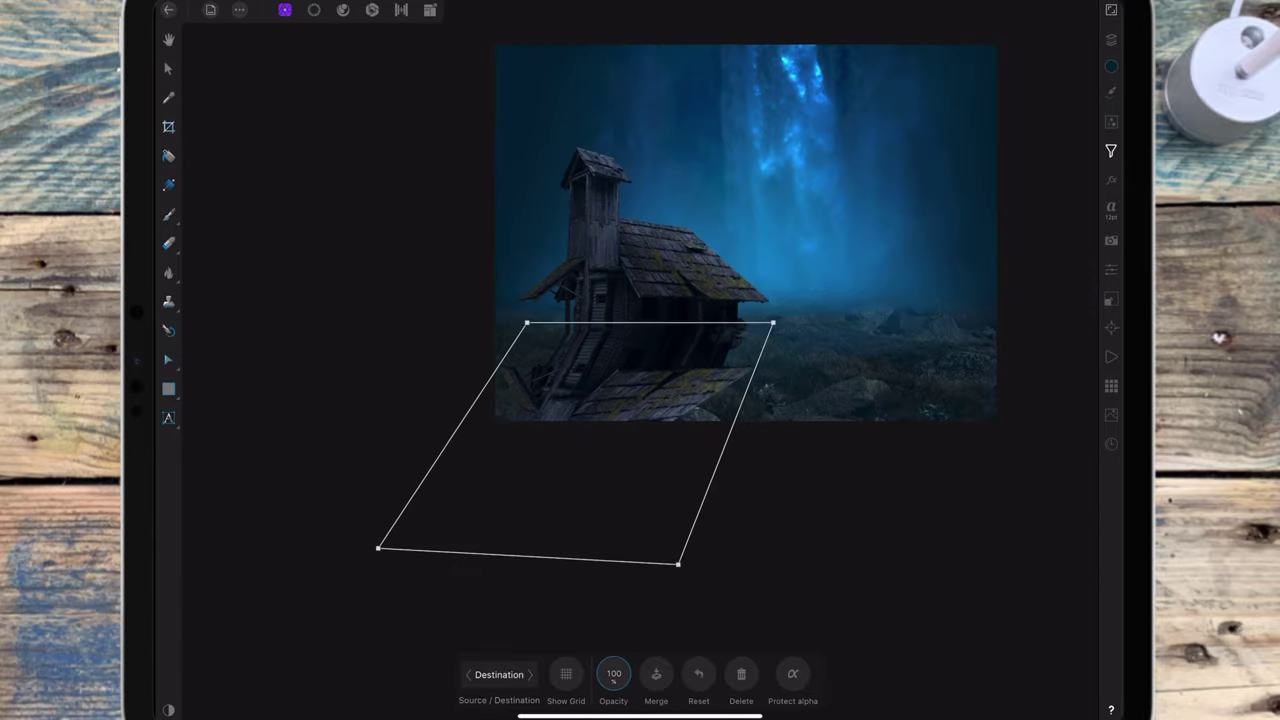
scroll(800, 378, "down", 3)
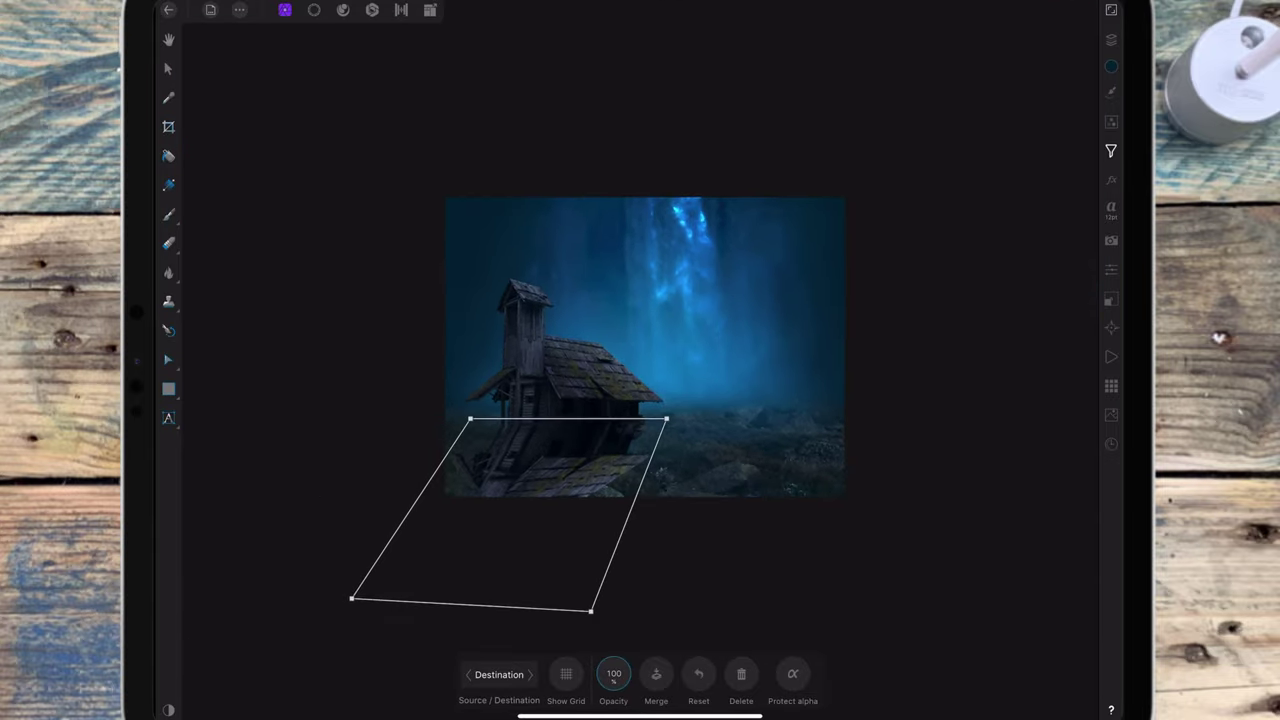
Select the top Photo layer and bring up the list of adjustments
left_click(1110, 39)
left_click(1010, 72)
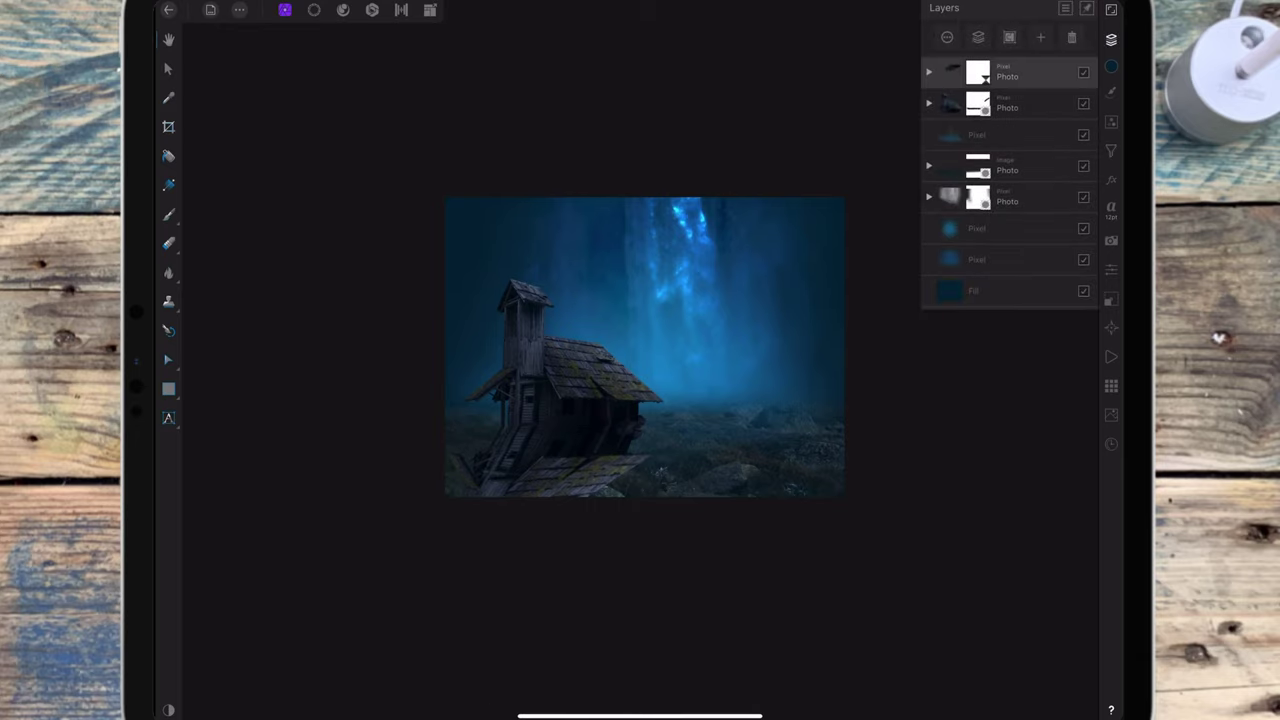
left_click(1111, 150)
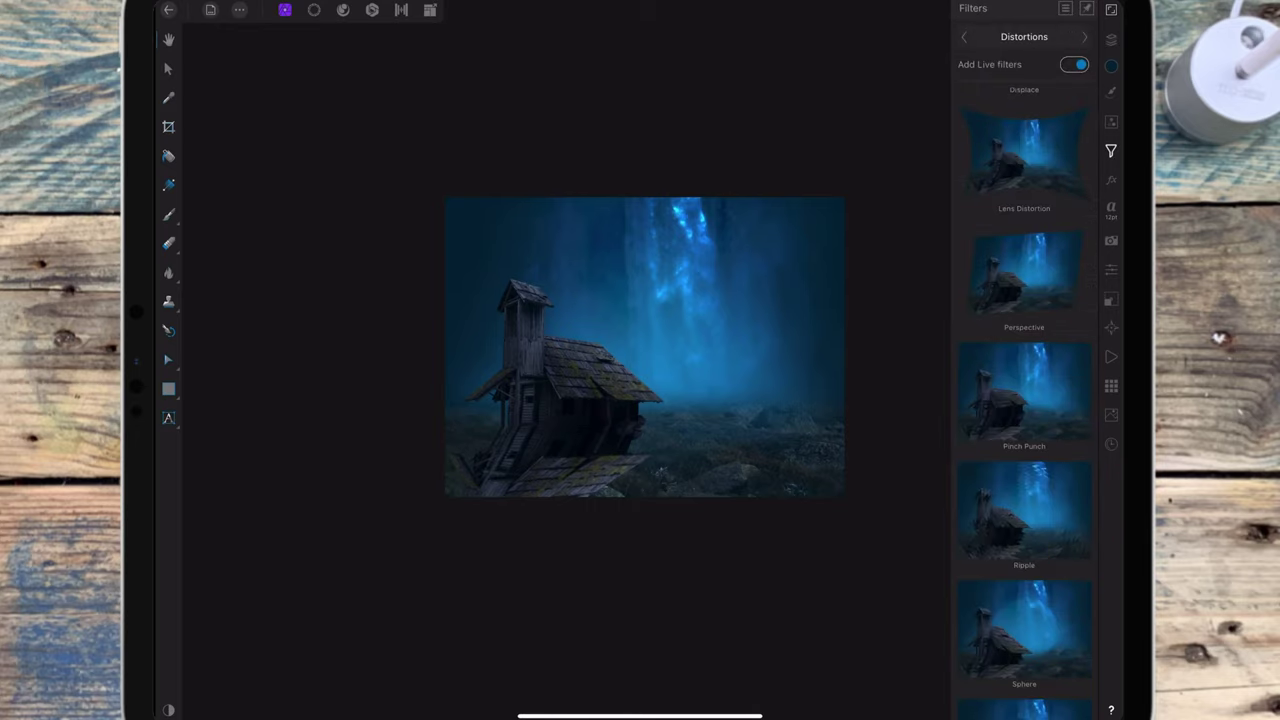
left_click(1111, 150)
left_click(1111, 121)
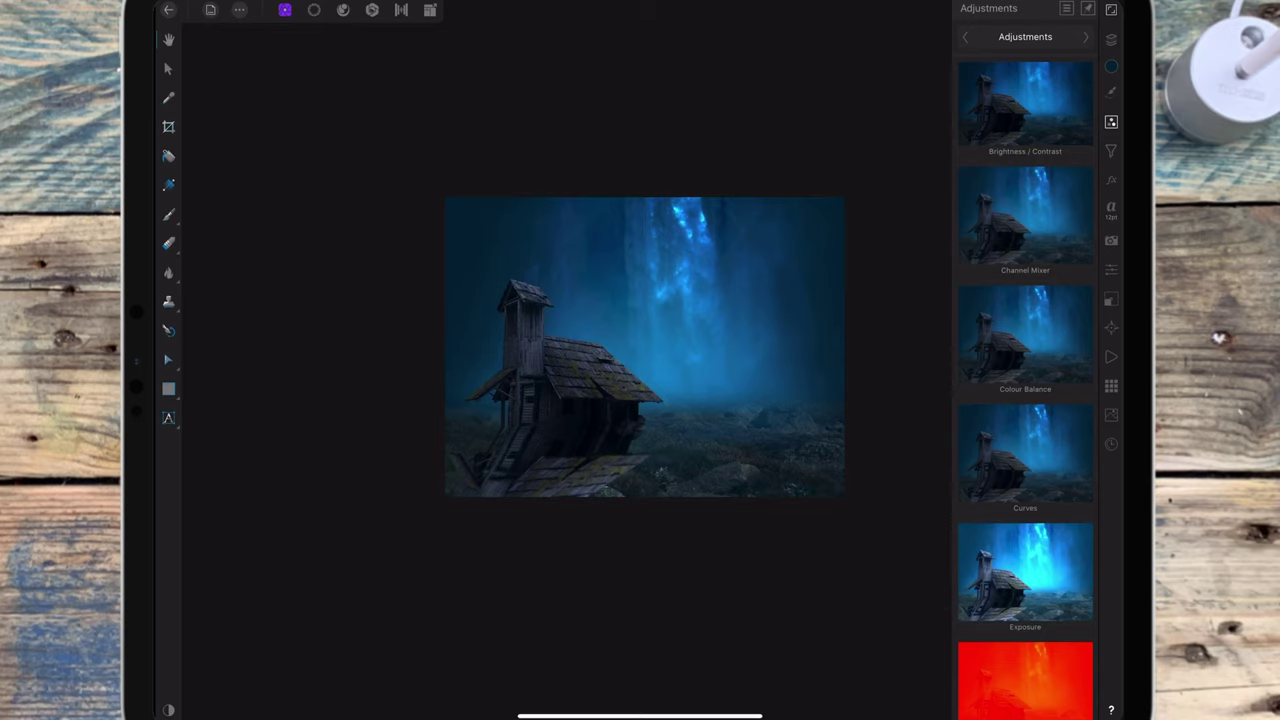
Nest an Exposure adjustment at -16.94 in the copy's Photo layer to black it out
scroll(1025, 400, "down", 2)
left_click(1025, 440)
left_click(1111, 39)
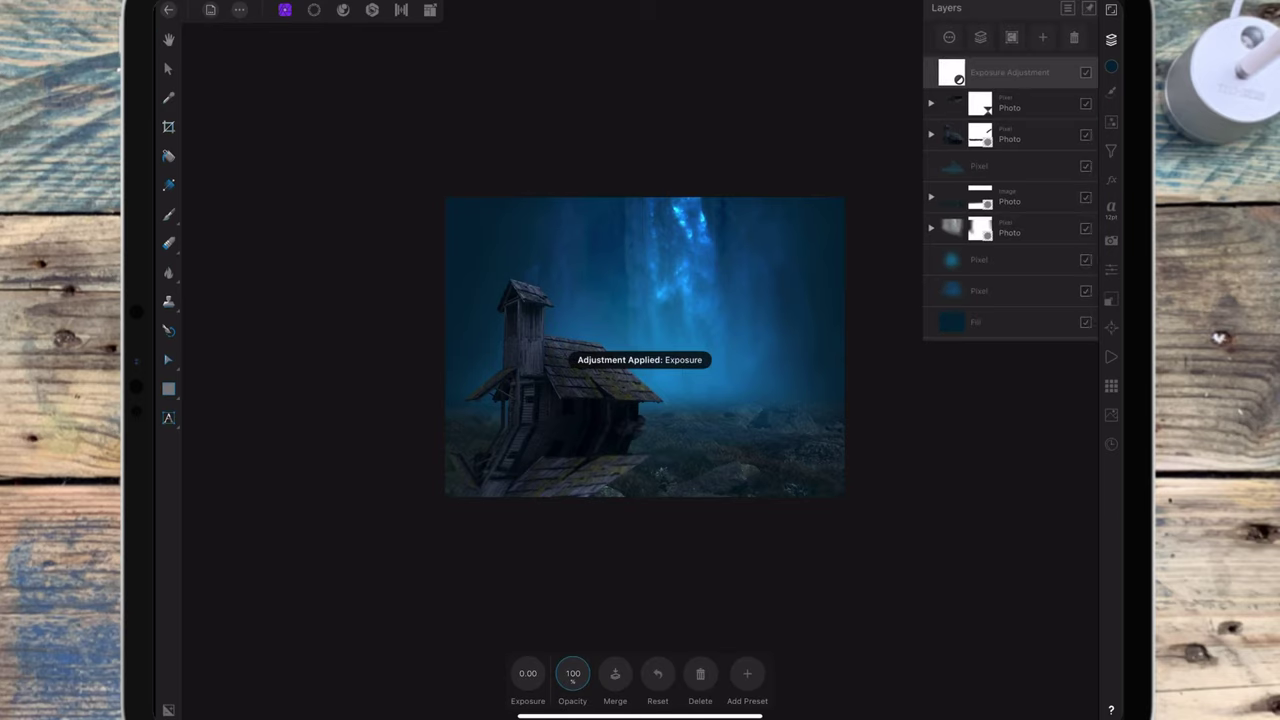
left_click_drag(1023, 71, 1026, 106)
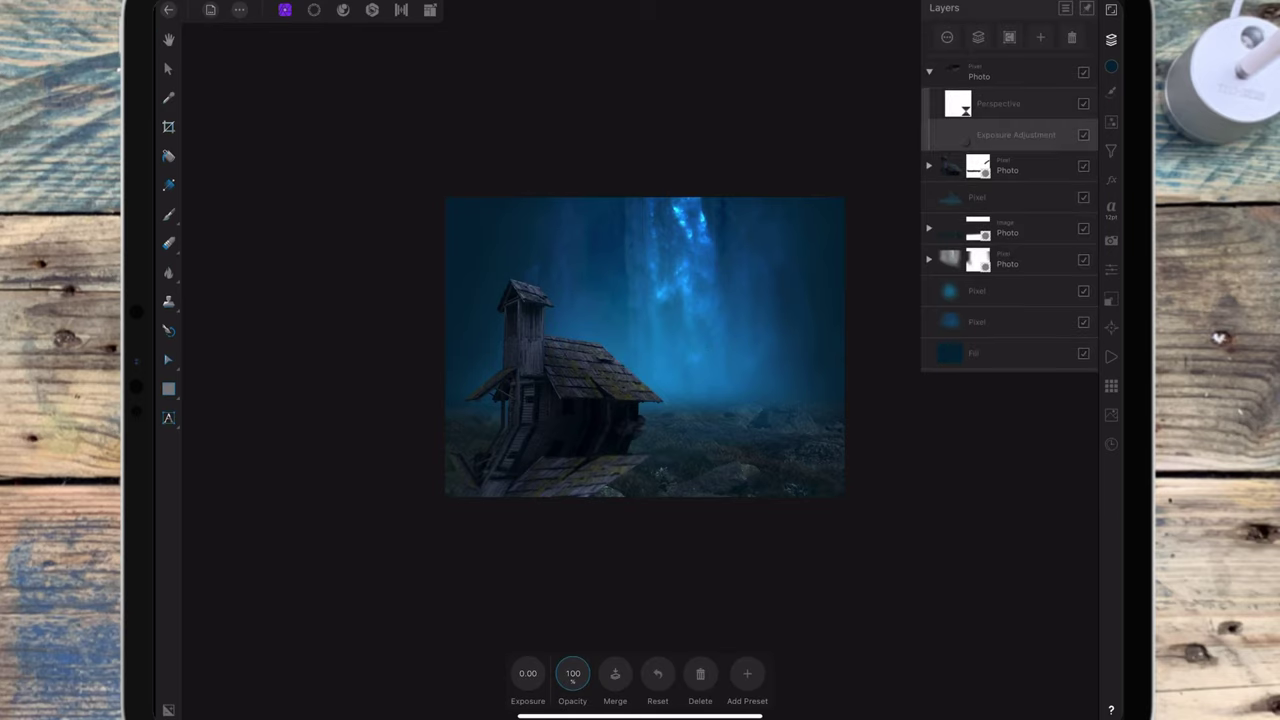
left_click_drag(528, 673, 484, 680)
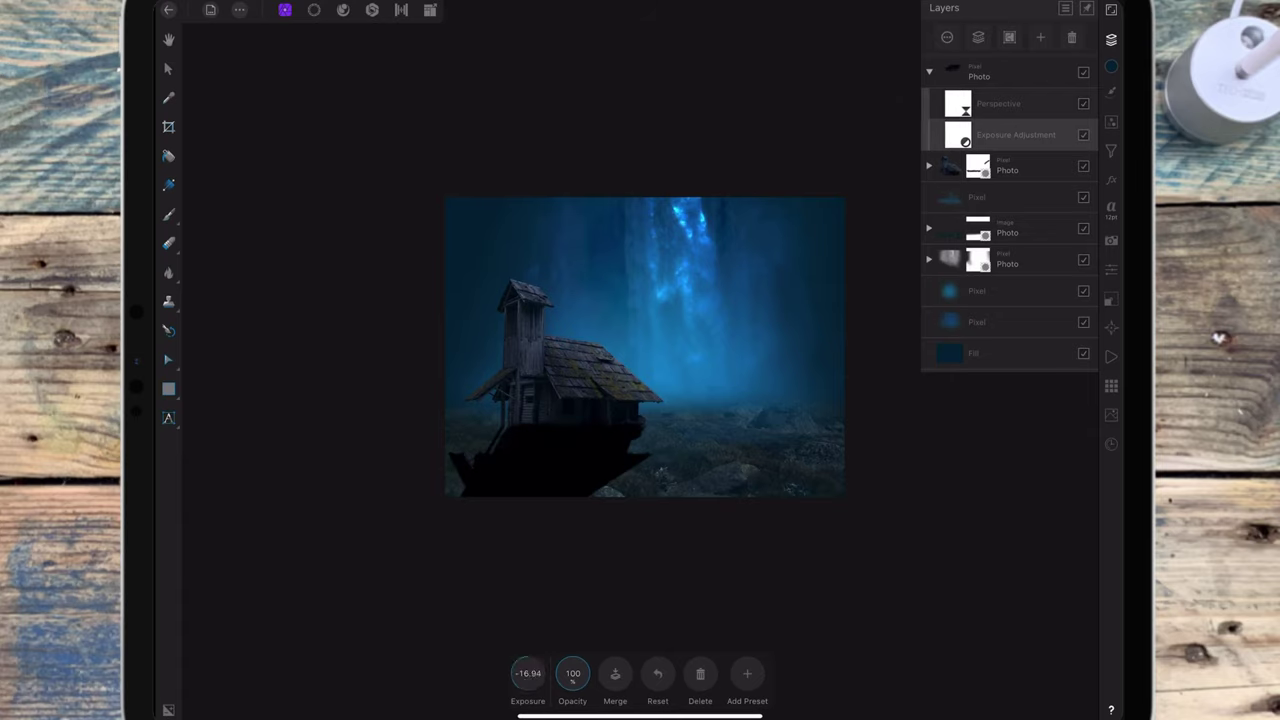
left_click(1000, 72)
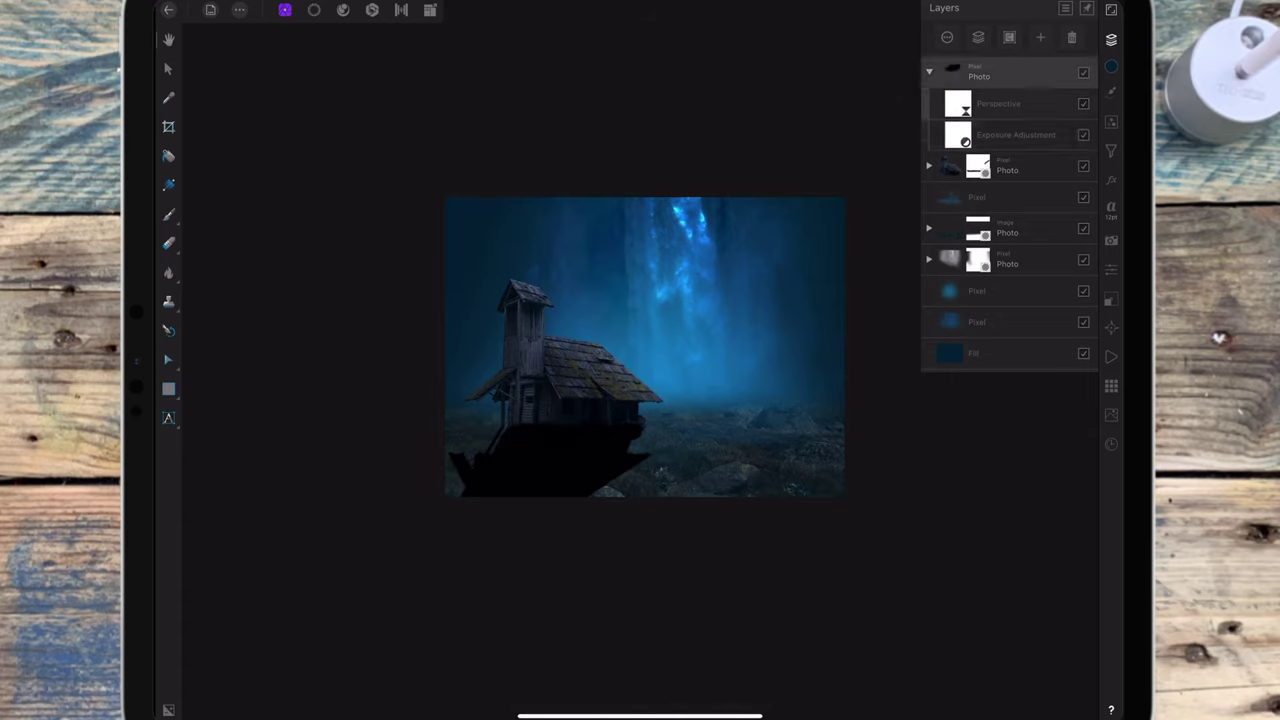
Apply a live Gaussian Blur to the shadow copy and raise its radius
left_click(1110, 150)
left_click(1024, 36)
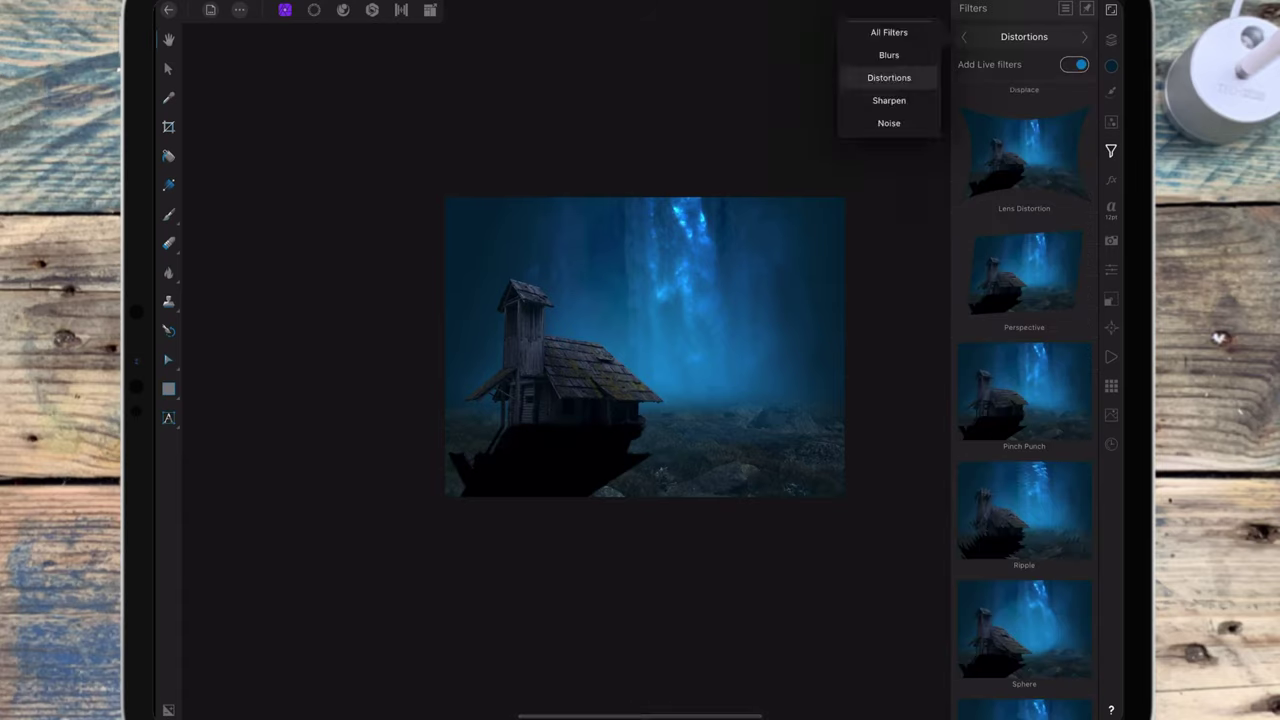
left_click(889, 77)
scroll(1080, 300, "down", 4)
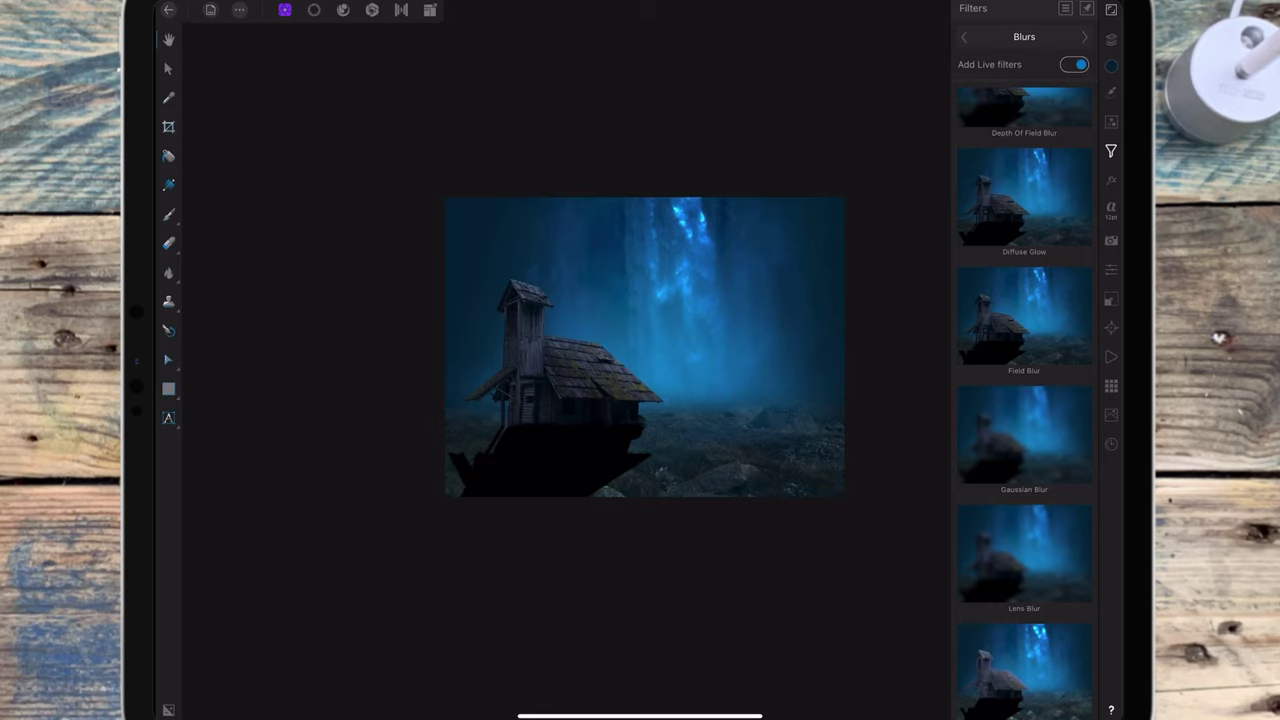
left_click(1024, 435)
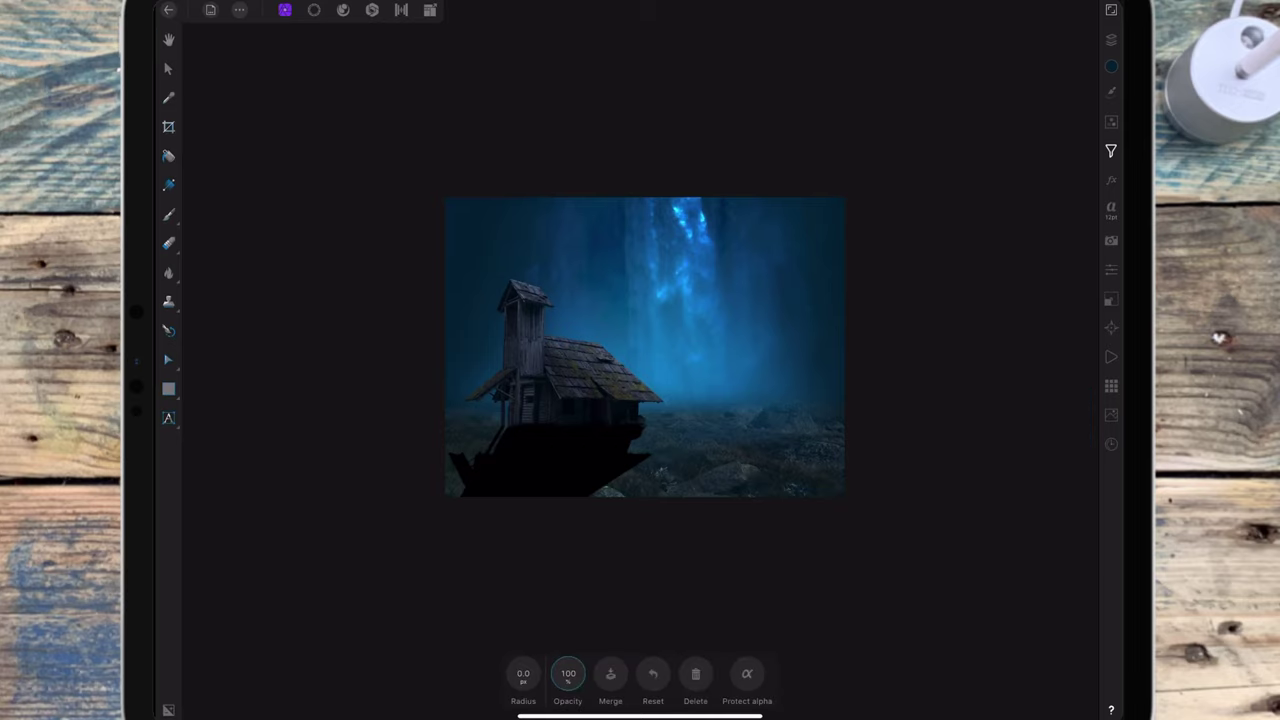
left_click_drag(523, 673, 558, 668)
Collapse the Photo layer's effects and lower its opacity to 62%
left_click(1111, 39)
left_click(929, 71)
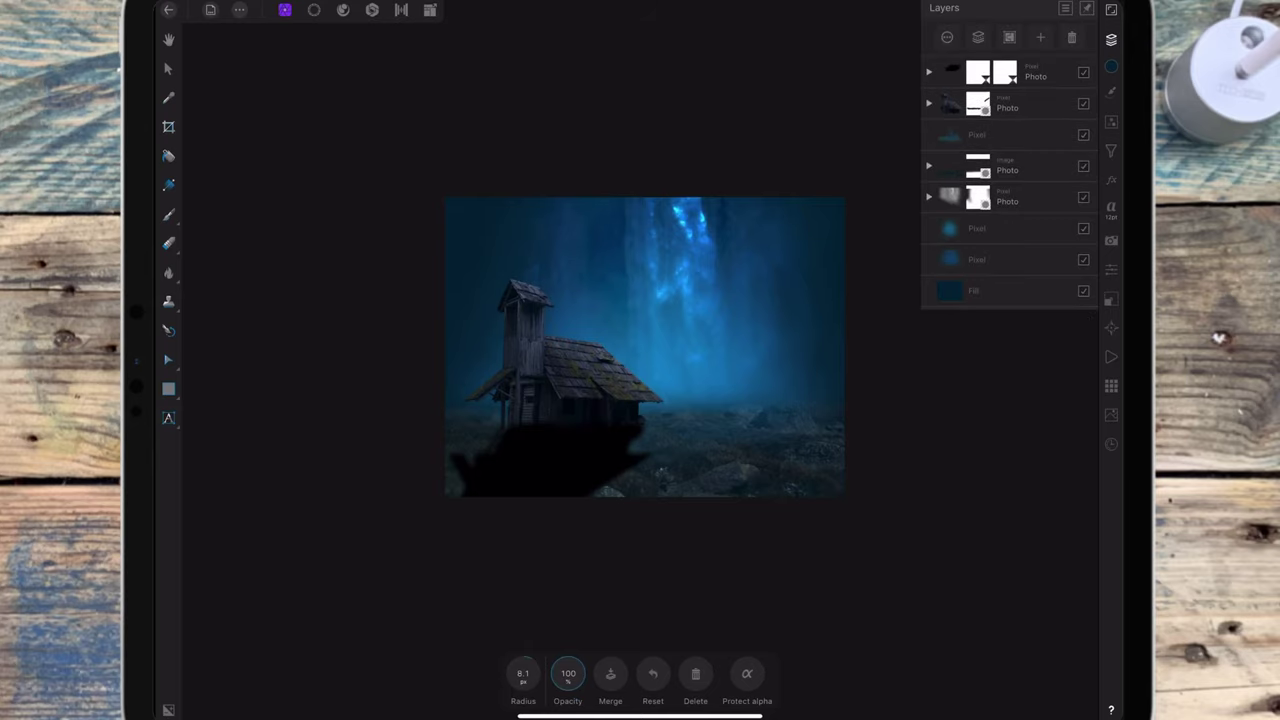
left_click(947, 37)
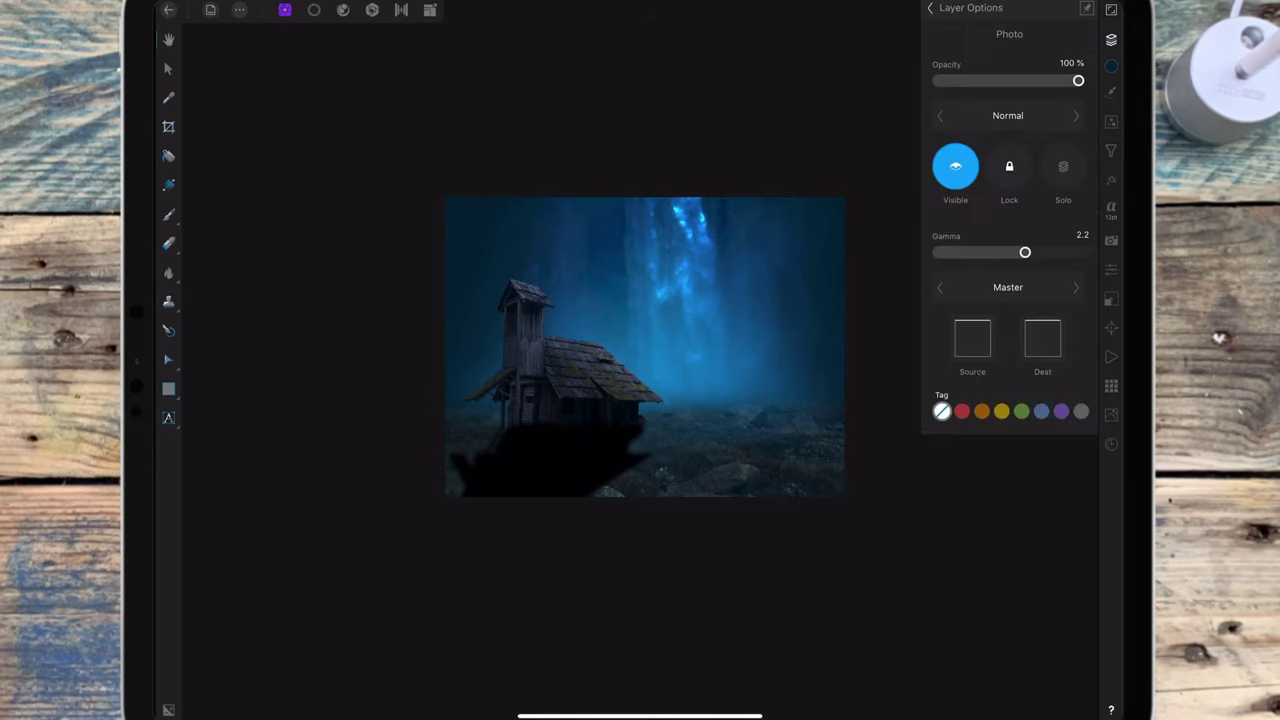
scroll(809, 354, "up", 3)
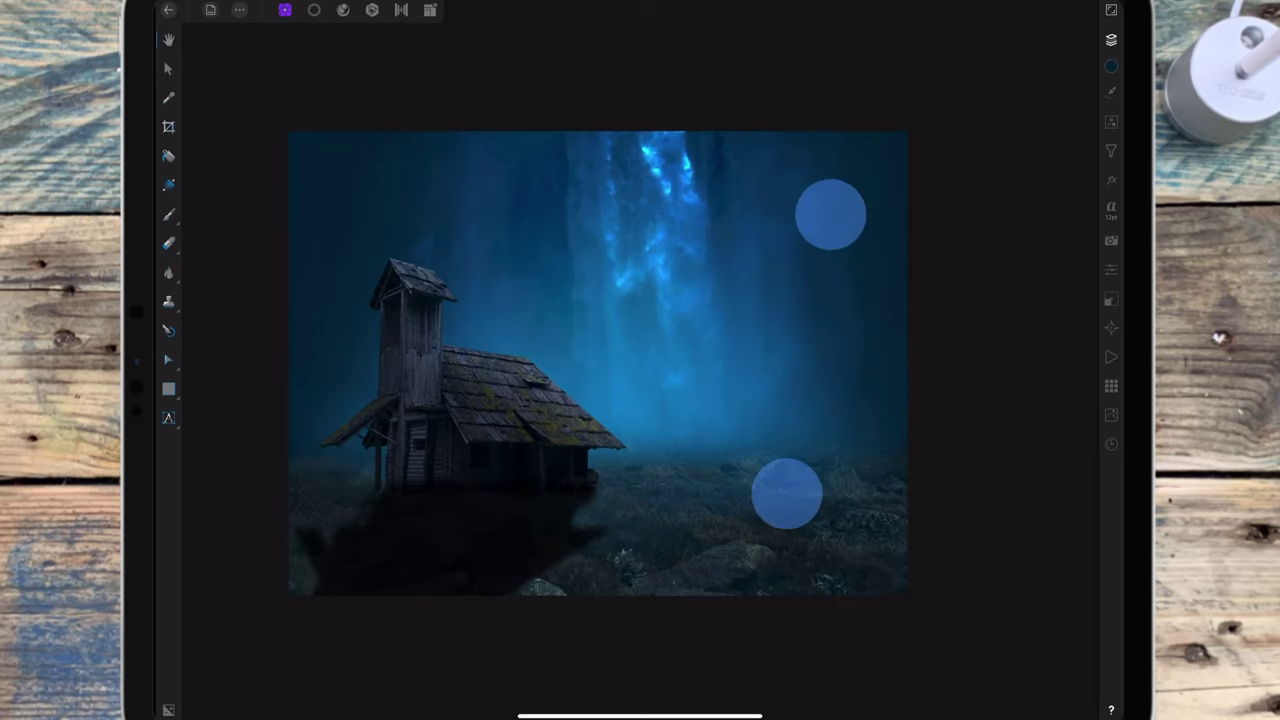
scroll(808, 353, "up", 1)
left_click(1111, 39)
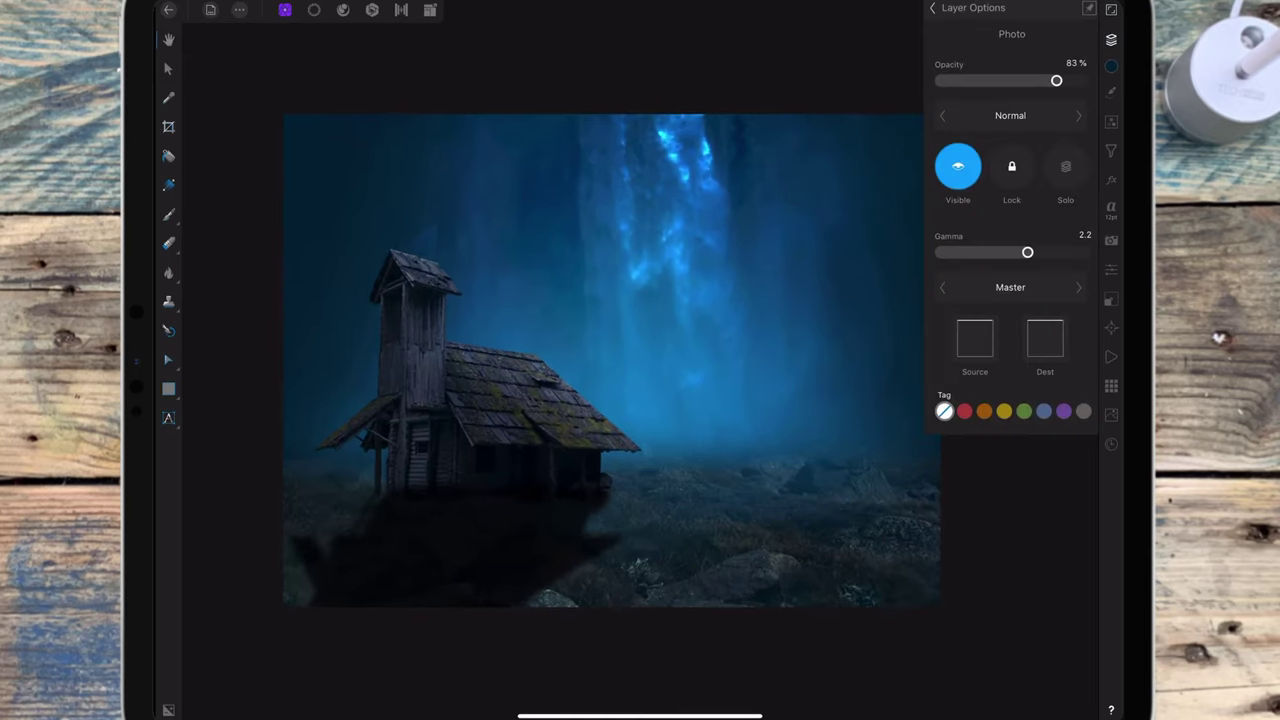
left_click_drag(1068, 80, 1025, 80)
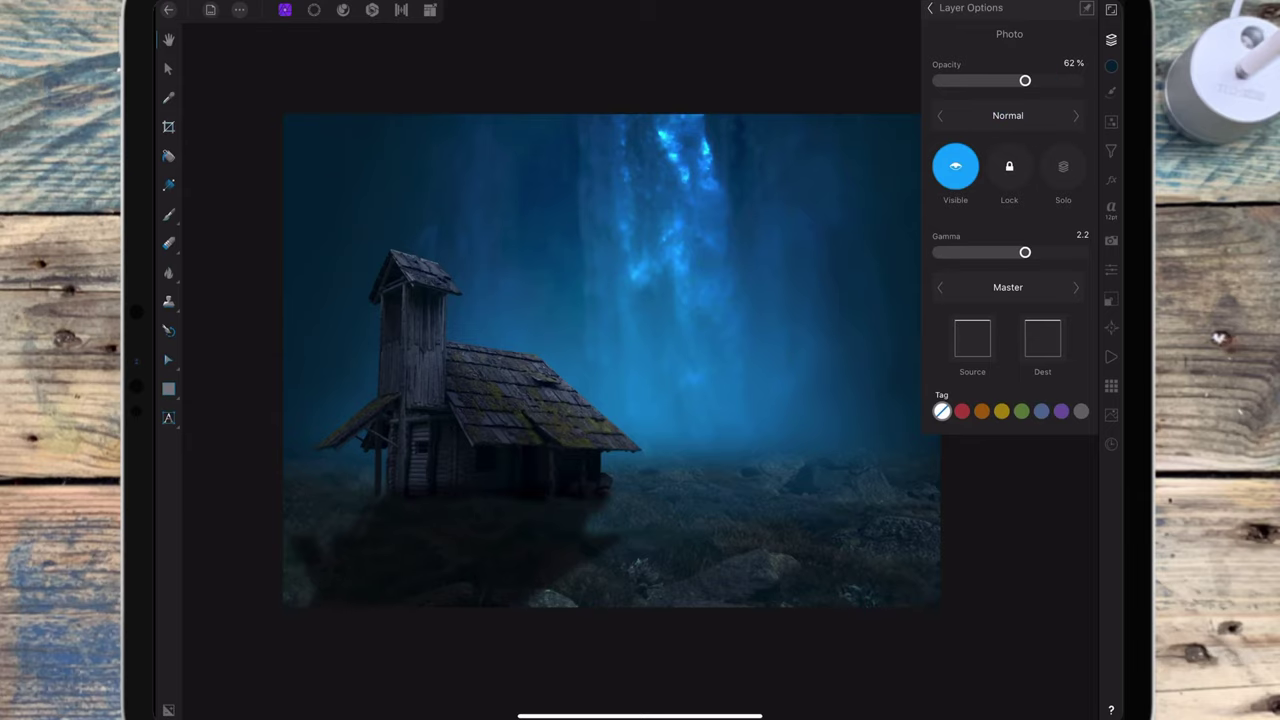
left_click(168, 68)
Shorten the shadow by raising its bottom edge and slightly narrow and reposition it
scroll(697, 378, "down", 2)
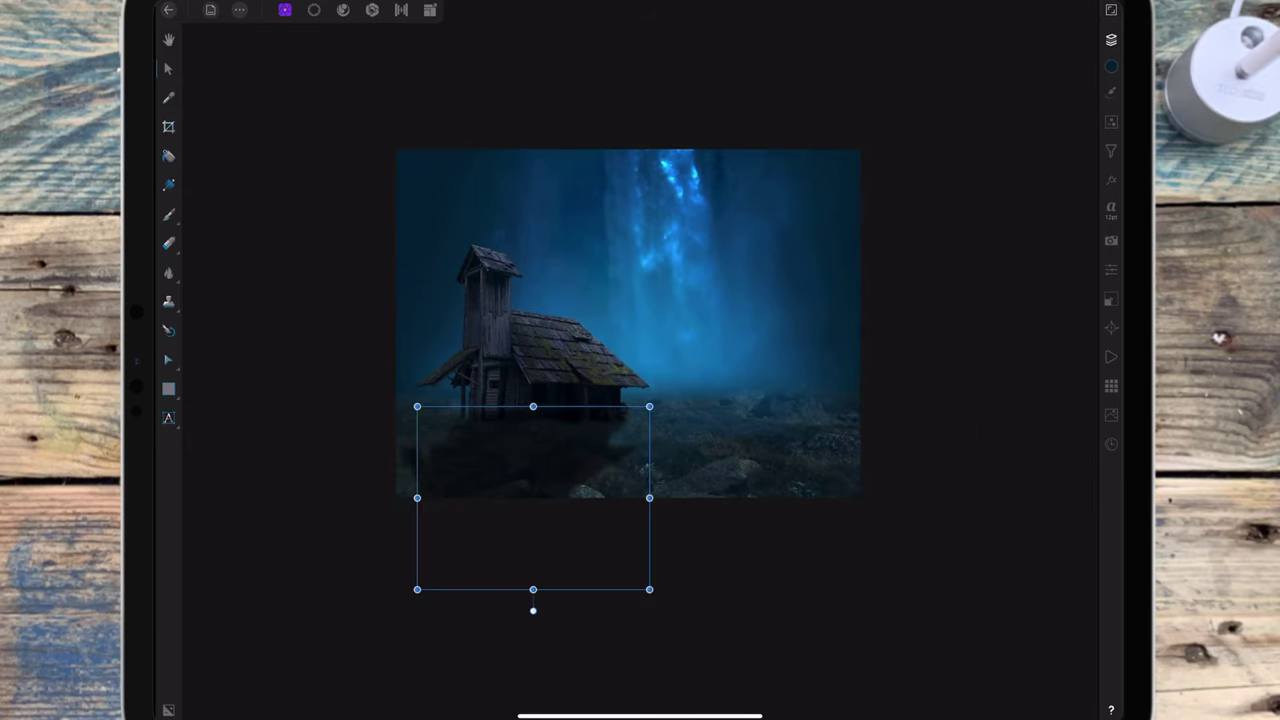
left_click_drag(533, 589, 533, 561)
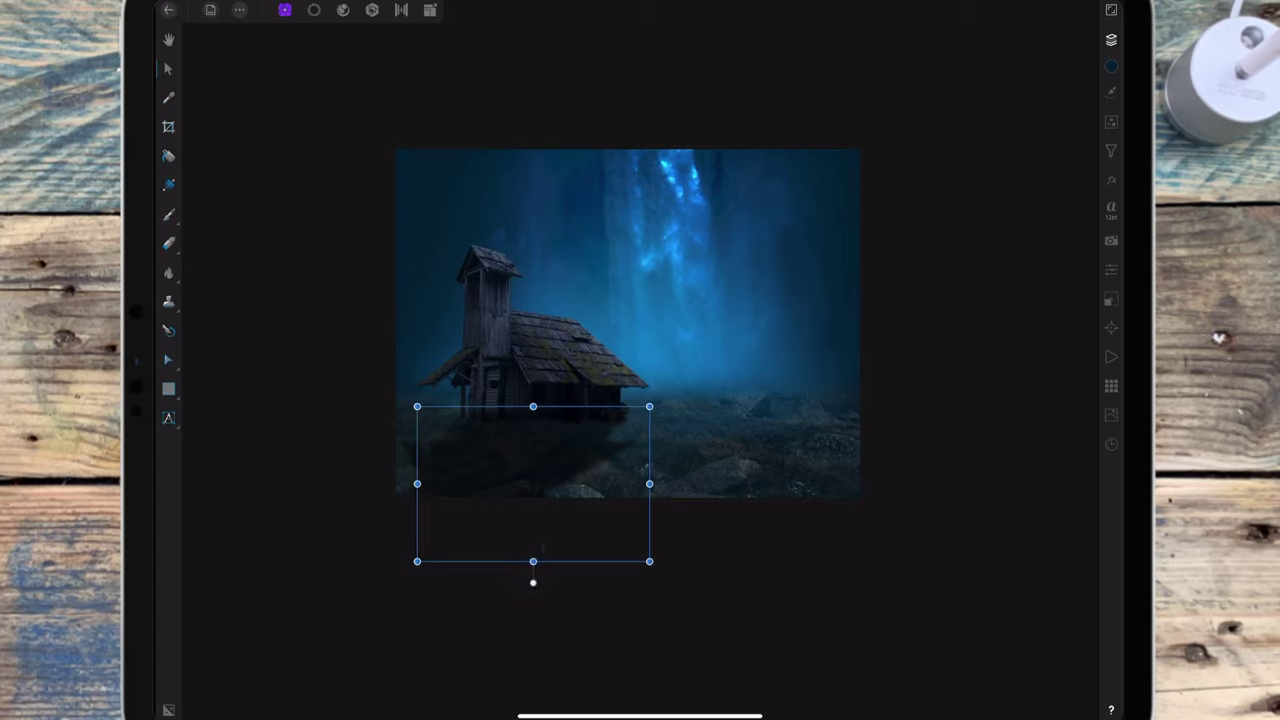
left_click_drag(417, 484, 420, 484)
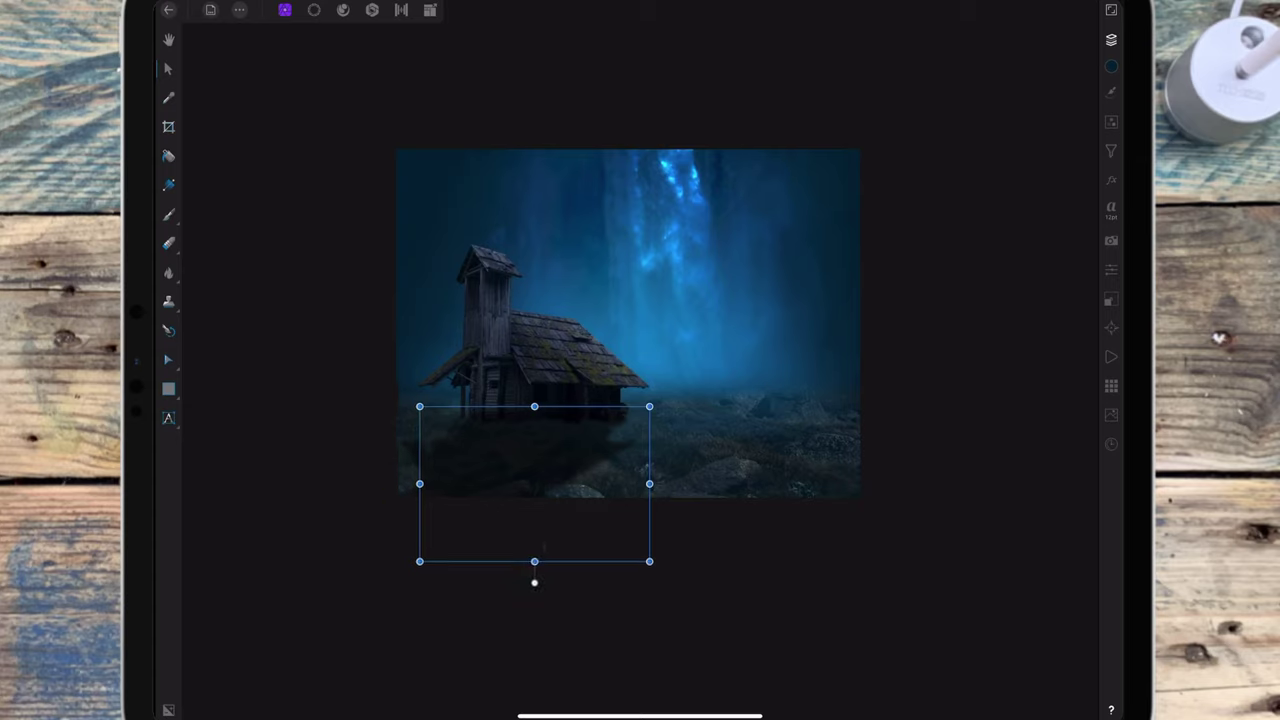
left_click_drag(650, 484, 616, 483)
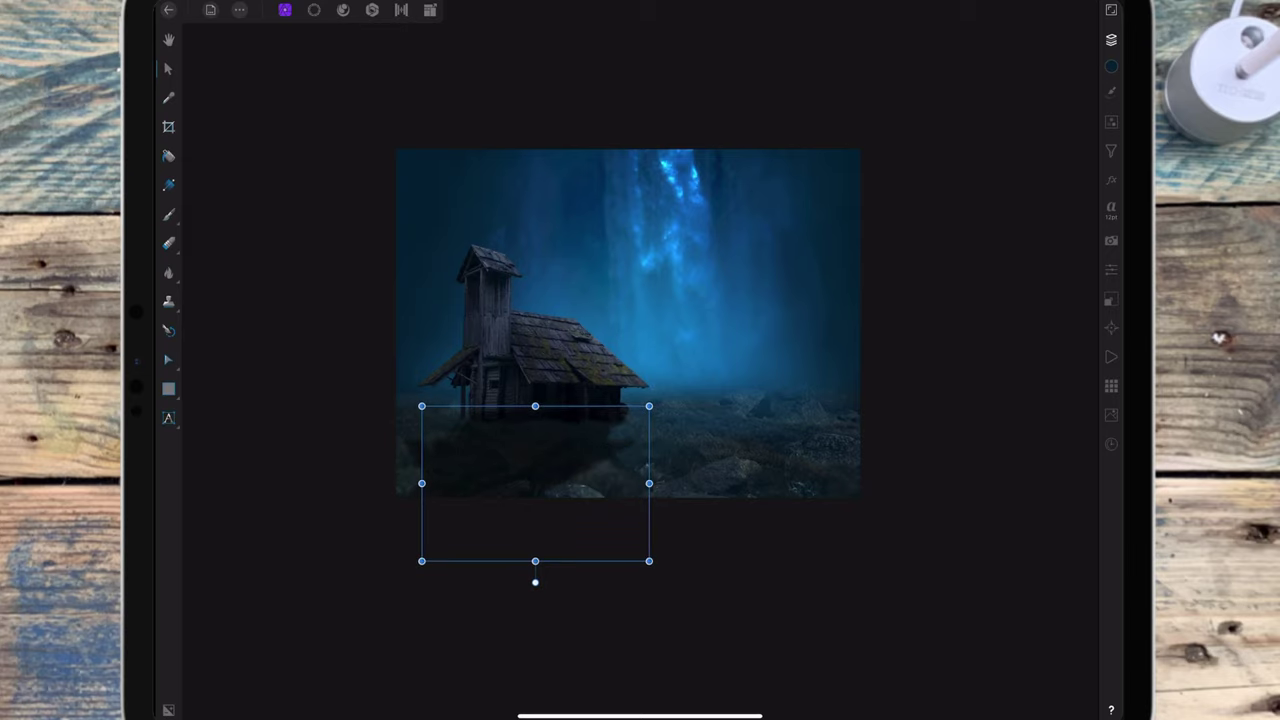
left_click_drag(571, 480, 567, 476)
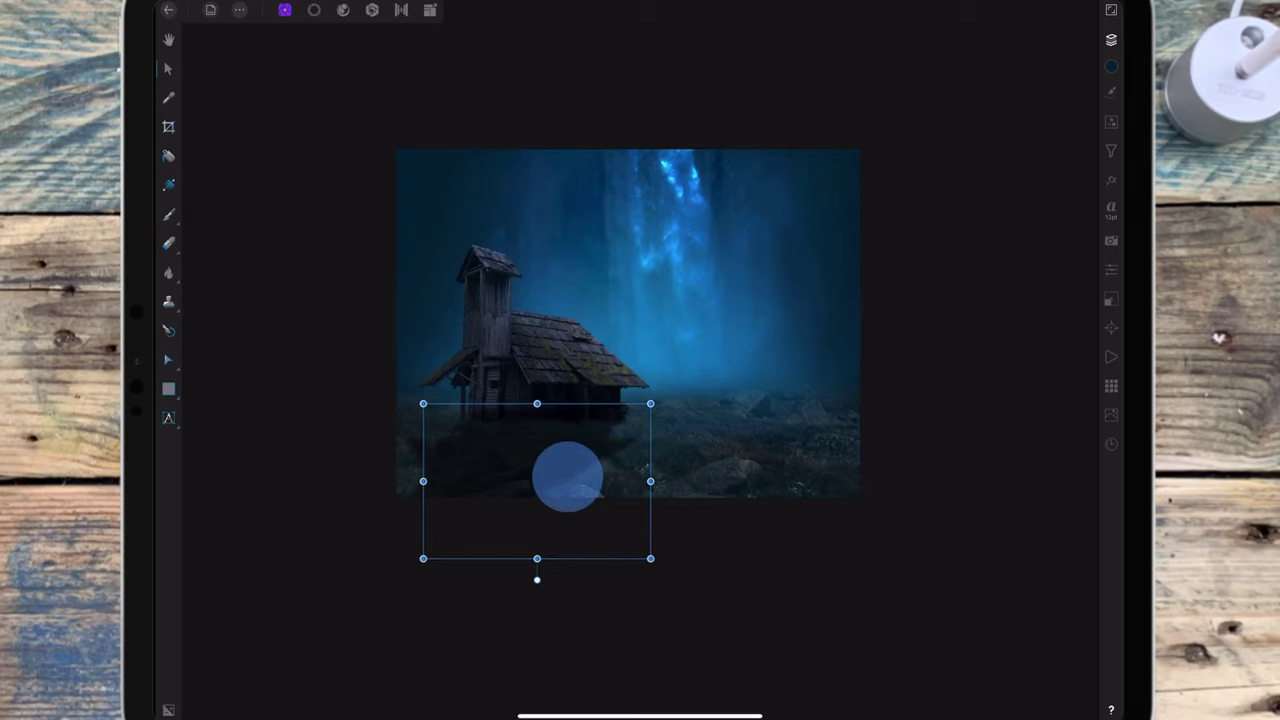
left_click_drag(567, 476, 568, 477)
left_click_drag(537, 559, 537, 563)
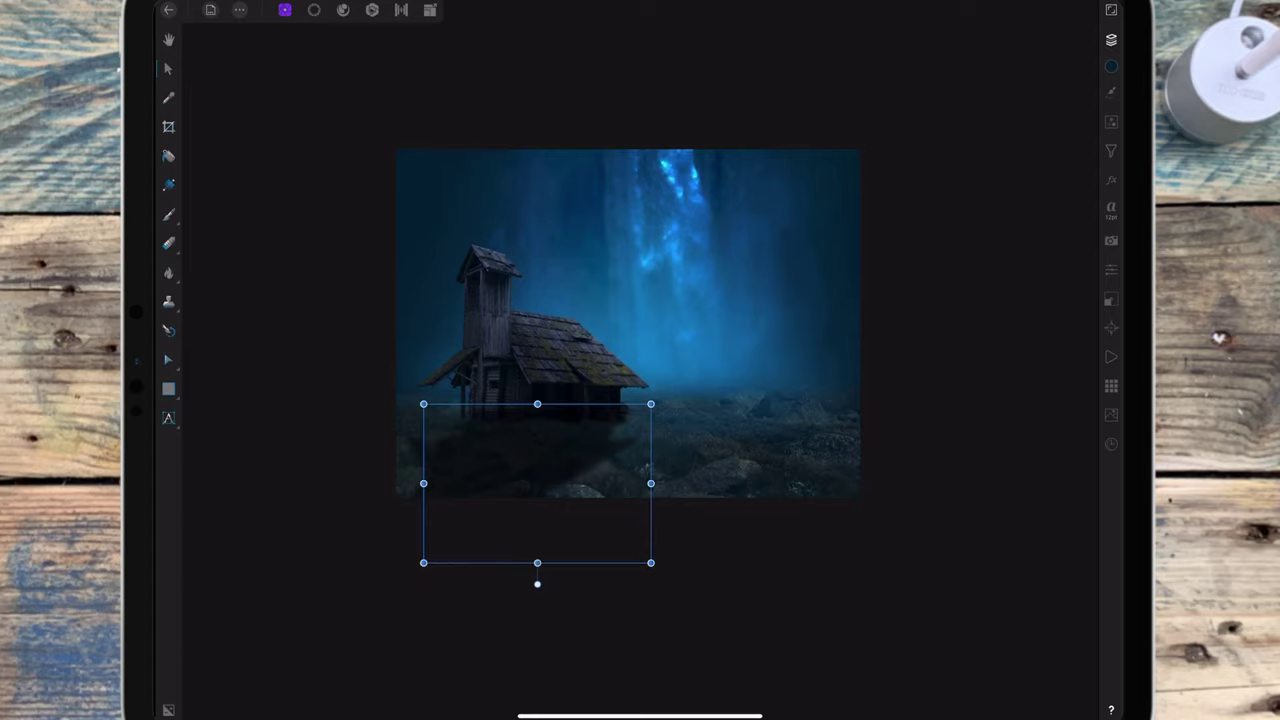
scroll(800, 340, "down", 3)
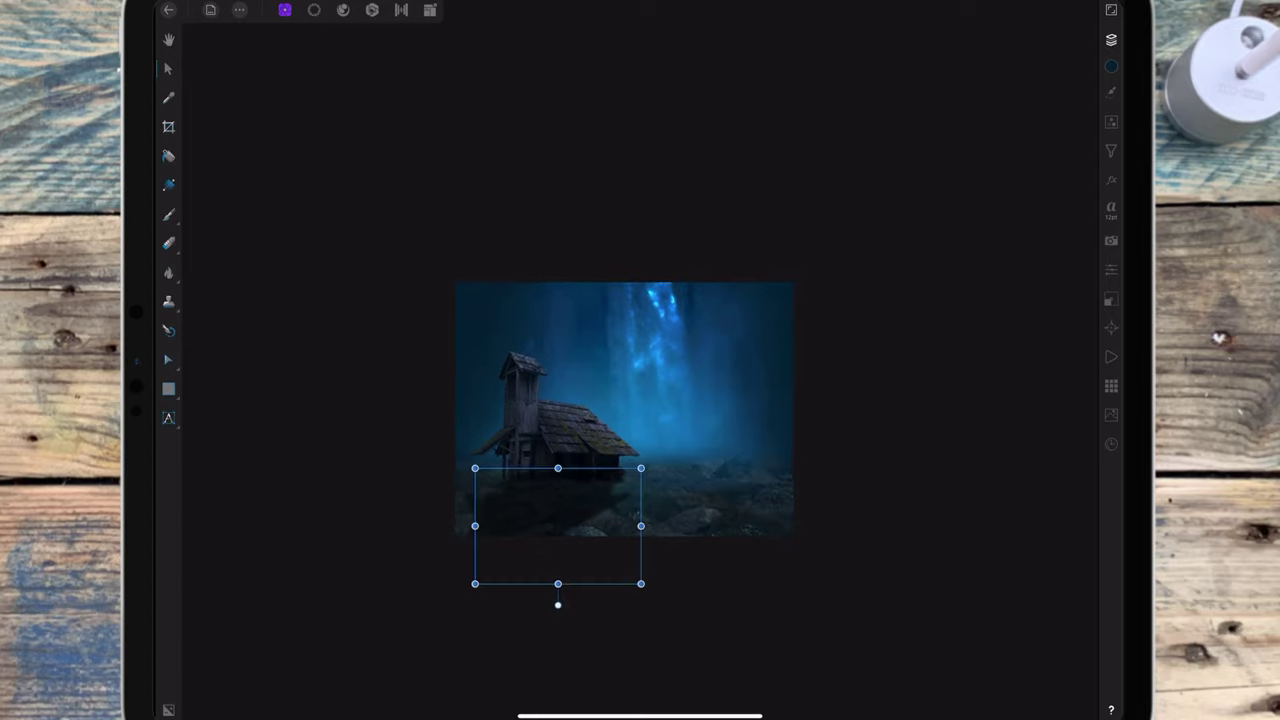
Fade the shadow layer further to 37% opacity
left_click(1111, 40)
left_click_drag(1018, 86, 992, 88)
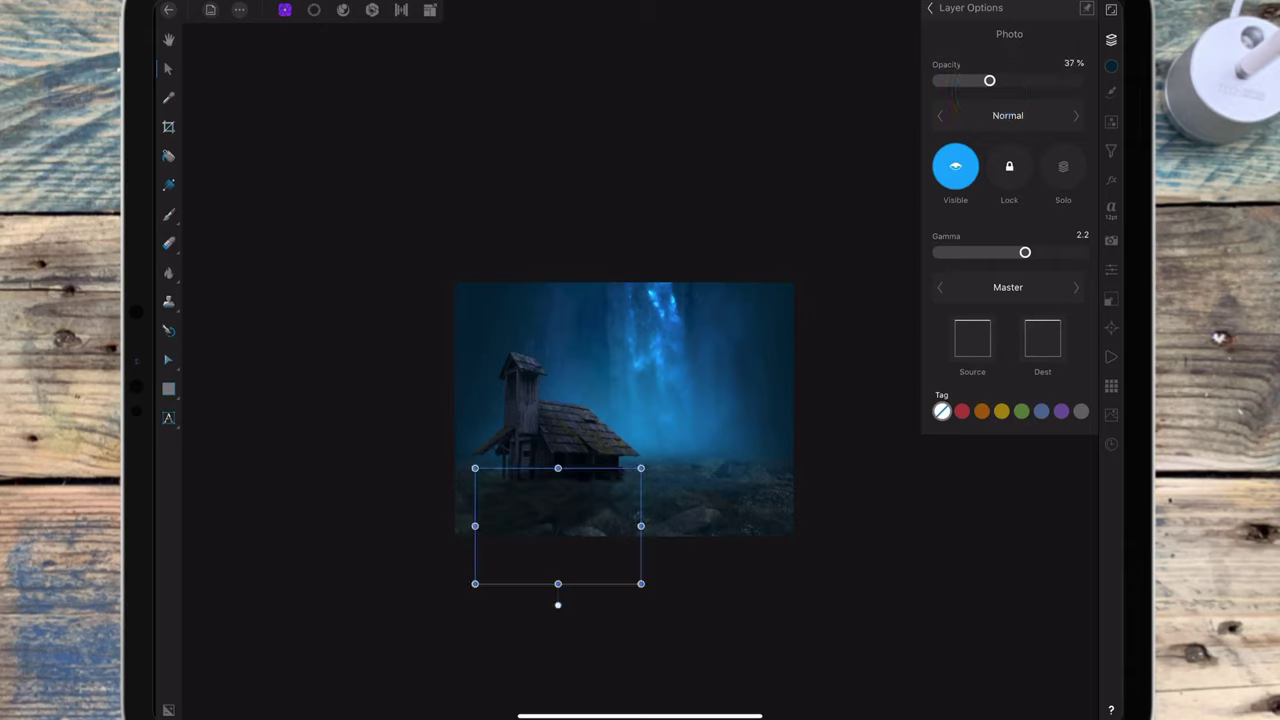
left_click(930, 8)
left_click(1000, 134)
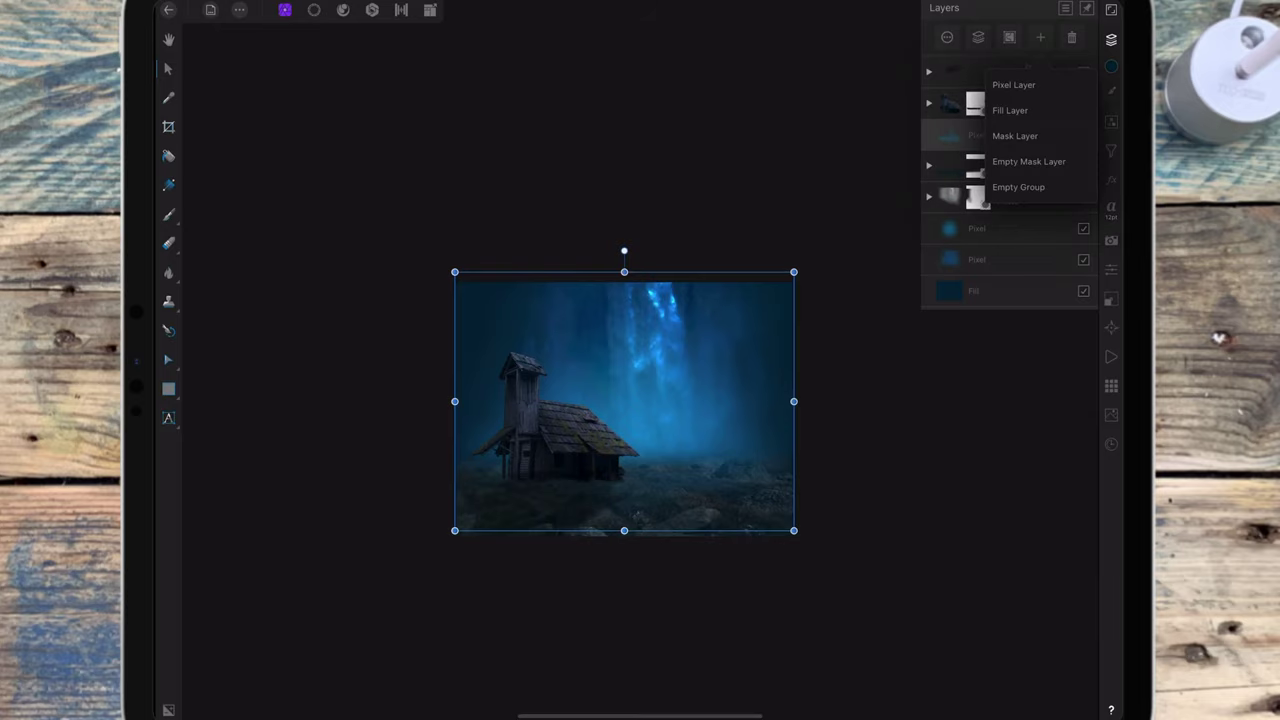
On a new pixel layer, paint a large full-opacity dark dab at the cabin's base
left_click(300, 600)
left_click(168, 214)
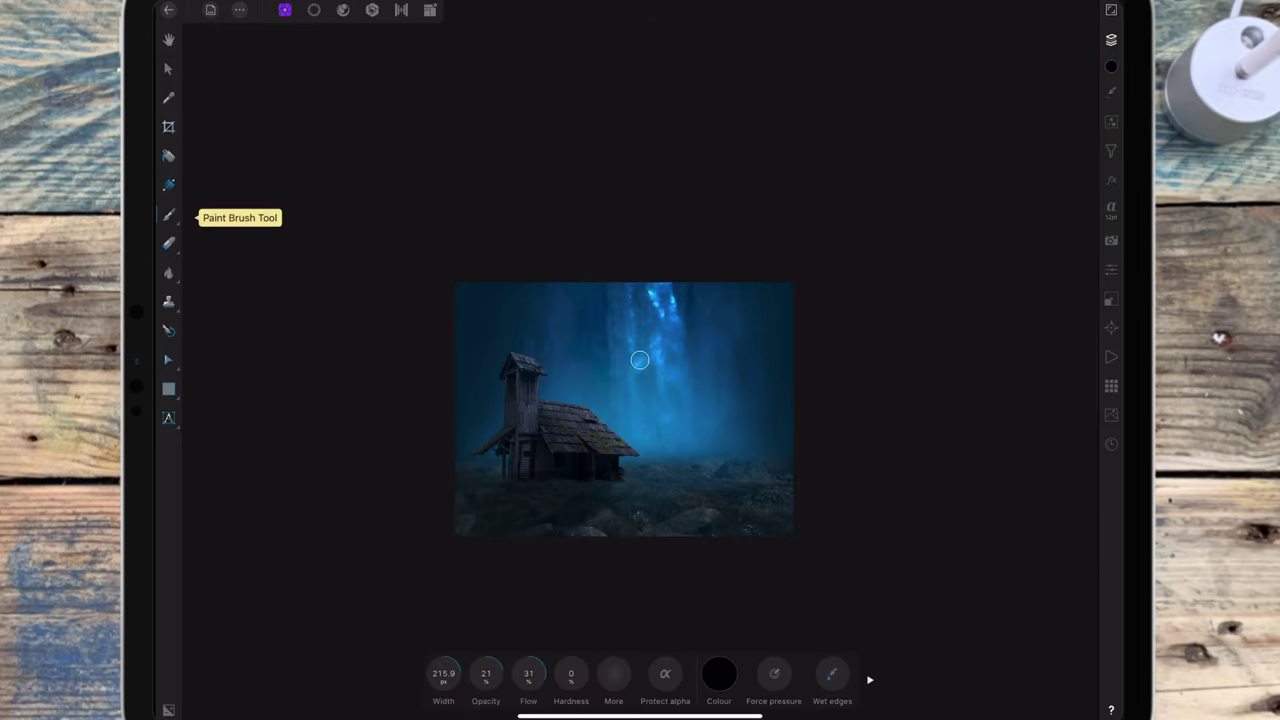
left_click_drag(486, 673, 548, 589)
left_click_drag(444, 673, 863, 260)
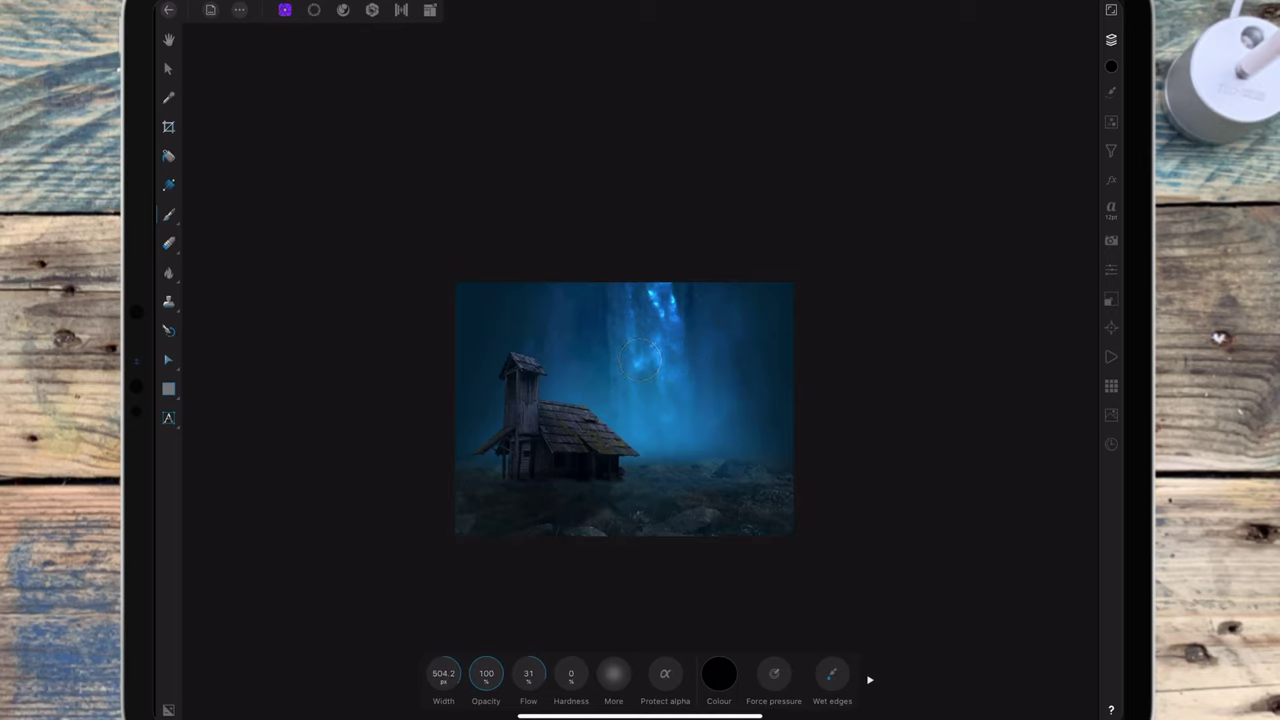
left_click(534, 500)
Squash the dark dab vertically and stretch it into a wide band beneath the cabin
left_click(168, 68)
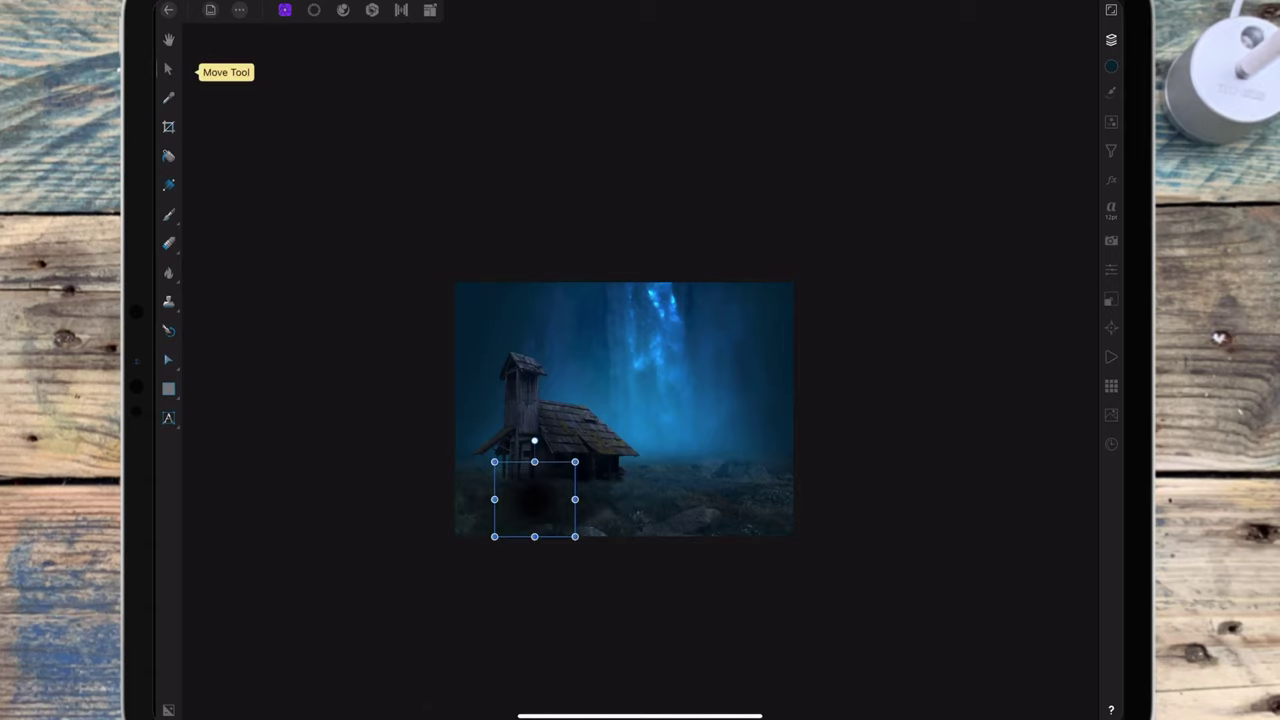
mouse_move(534, 537)
left_mouse_down()
mouse_move(534, 500)
mouse_move(686, 496)
left_mouse_up()
scroll(624, 409, "up", 2)
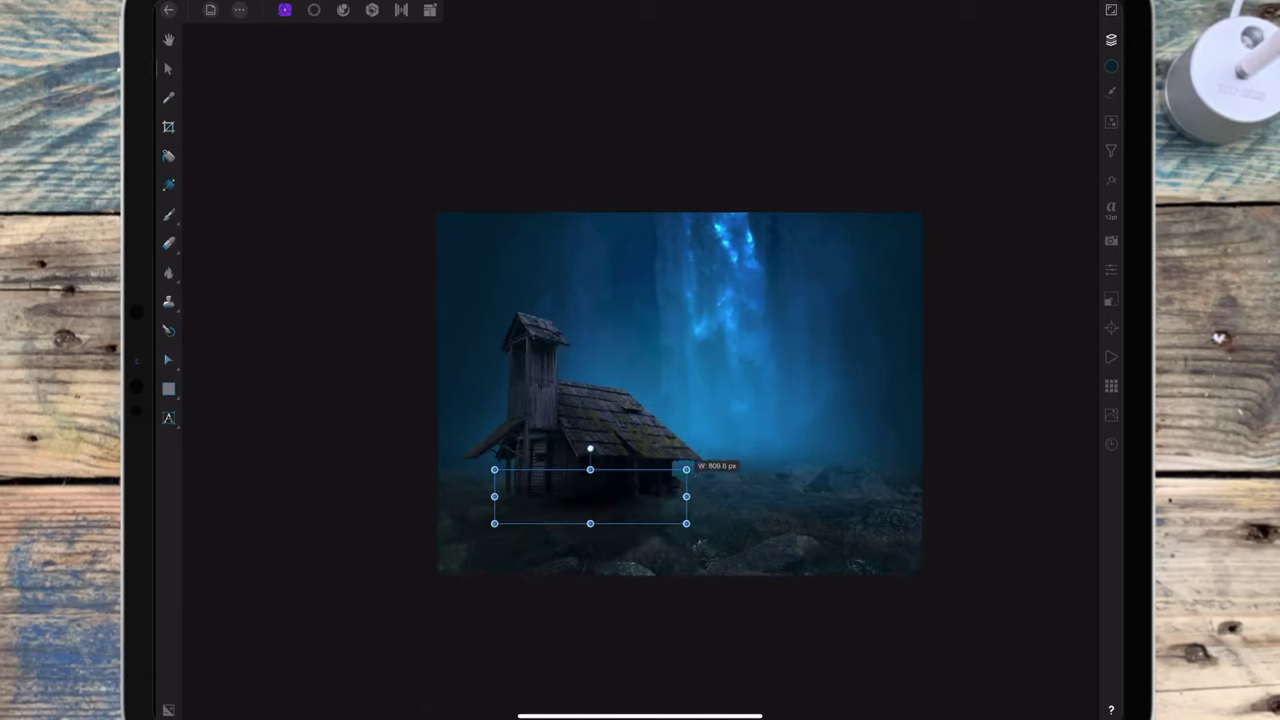
left_click_drag(495, 496, 451, 496)
left_click_drag(686, 496, 727, 496)
left_click_drag(451, 496, 443, 496)
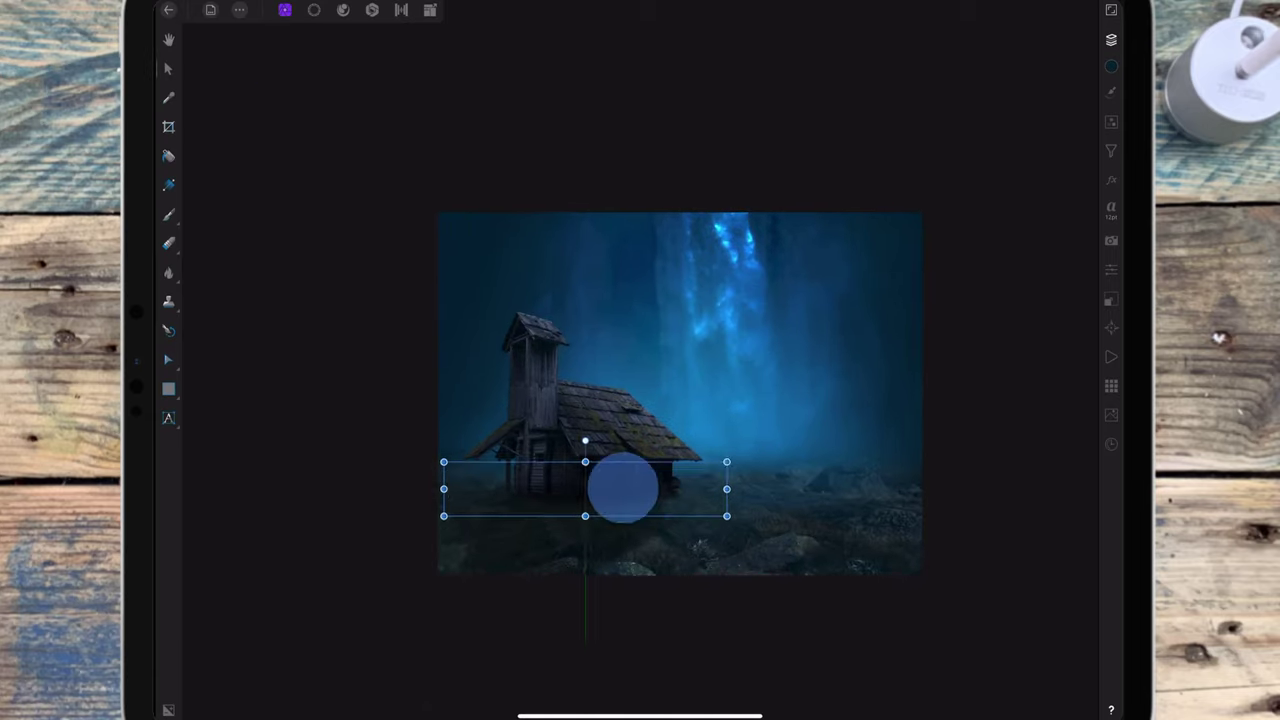
left_click_drag(727, 496, 744, 496)
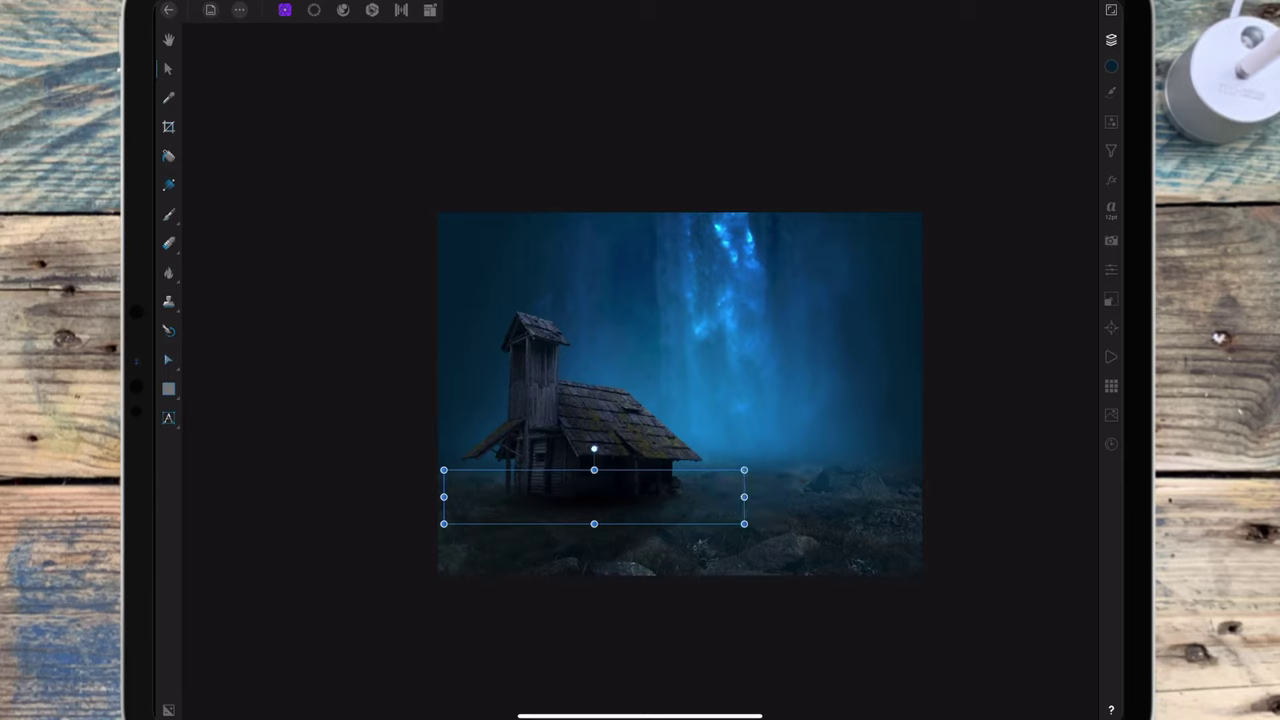
Fade the shadow layer to 74% opacity
left_click(1111, 39)
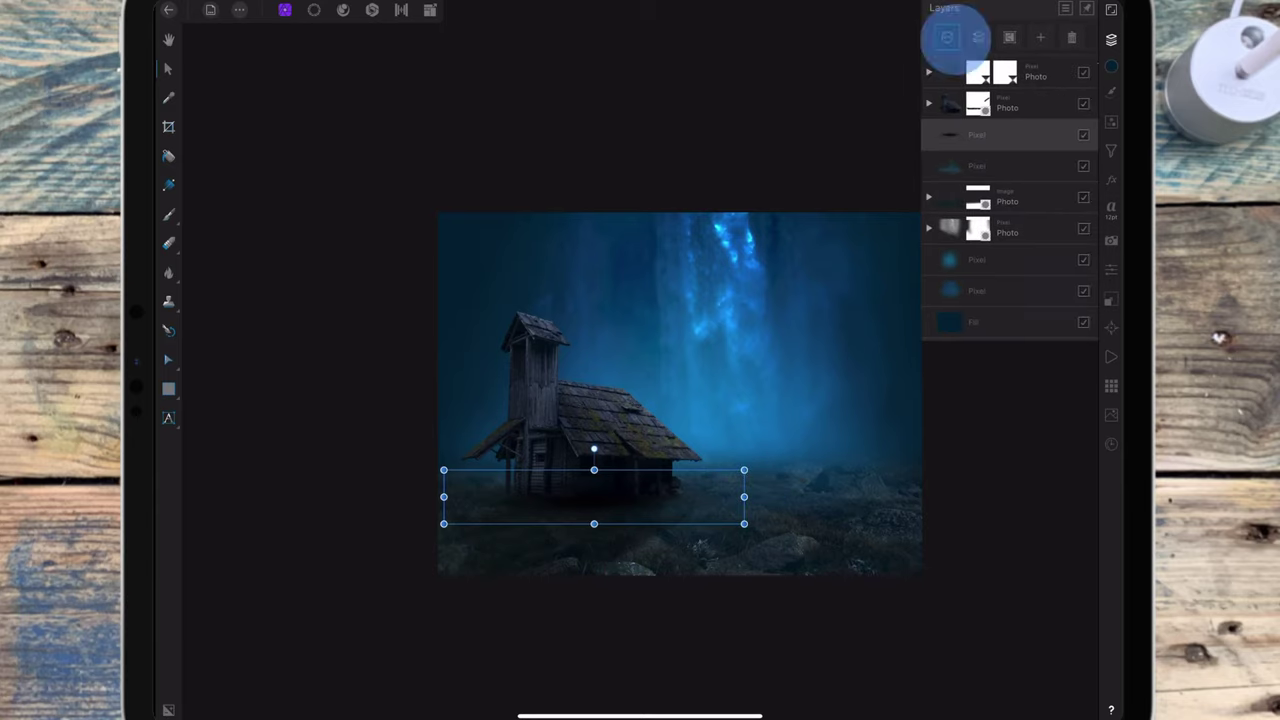
left_click(947, 37)
left_click_drag(1065, 80, 1046, 82)
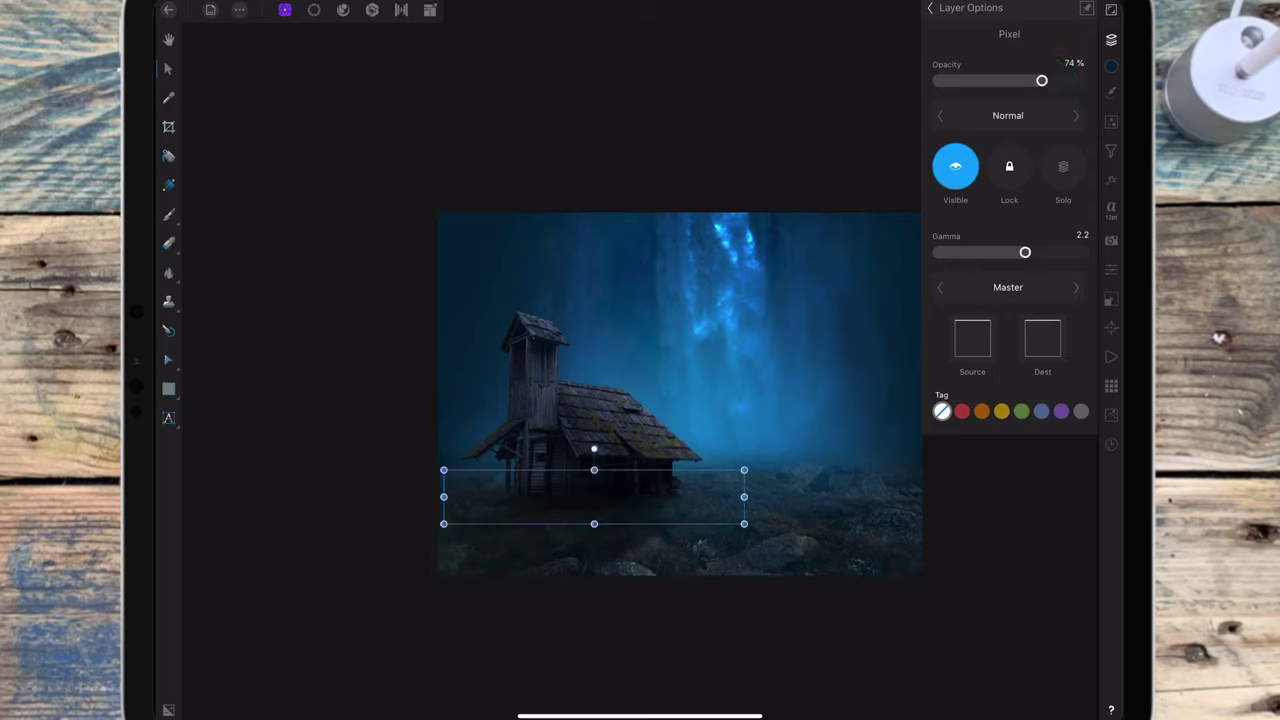
left_click(1029, 9)
left_click(1040, 37)
Add a new Pixel layer and move it into the cabin's Photo group
left_click(1013, 85)
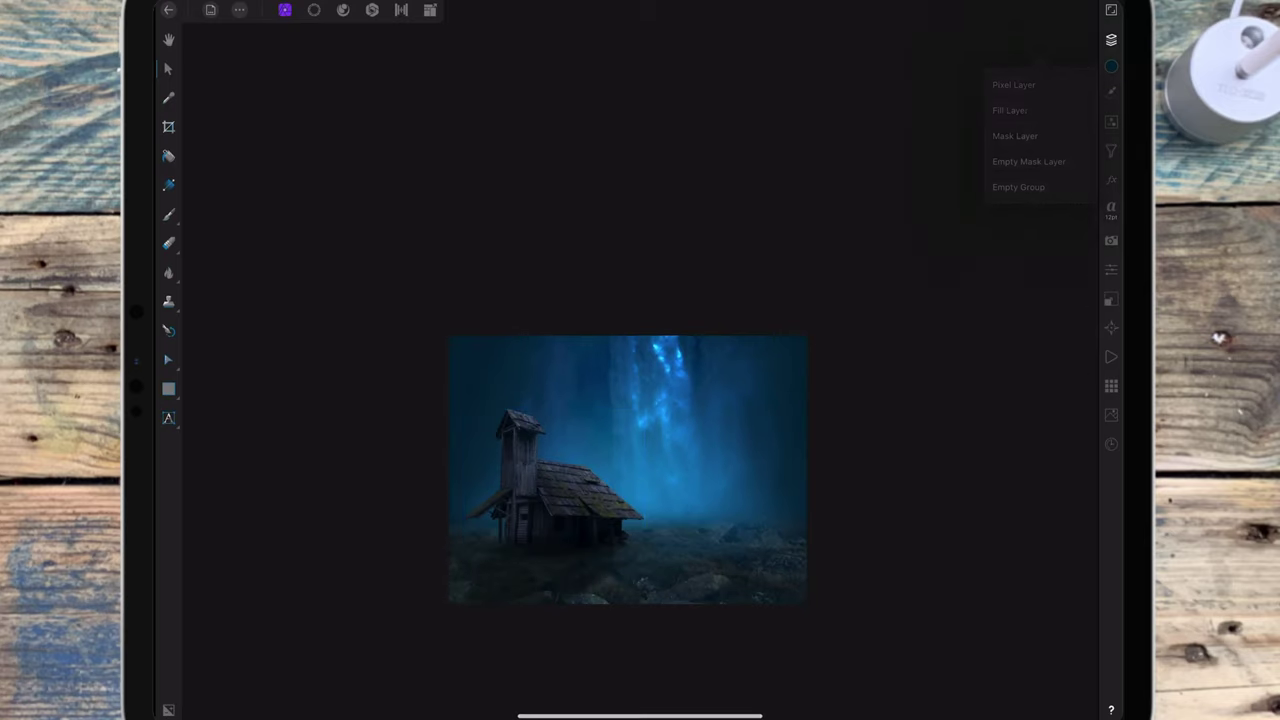
left_click(1111, 39)
left_click(1048, 103)
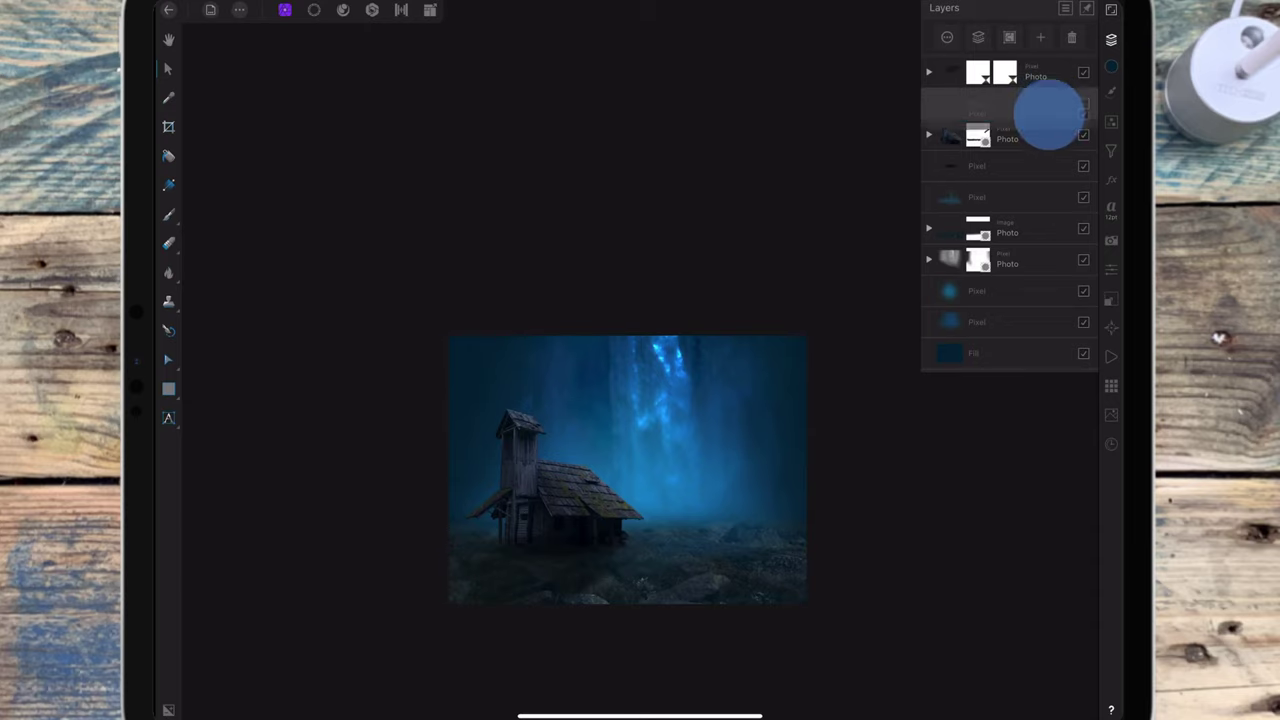
left_click_drag(1048, 103, 1049, 132)
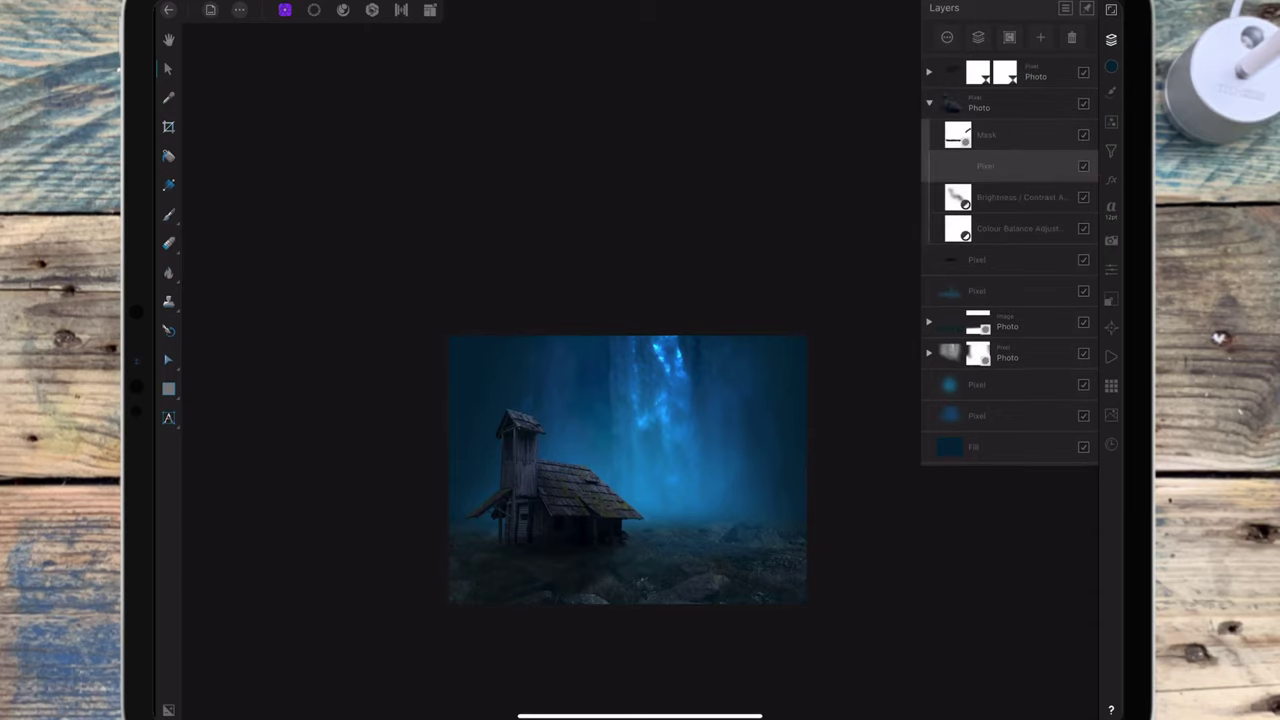
Set the Paint Brush to a dark blue sampled from the scene, with a smaller width
left_click(168, 214)
scroll(650, 390, "up", 3)
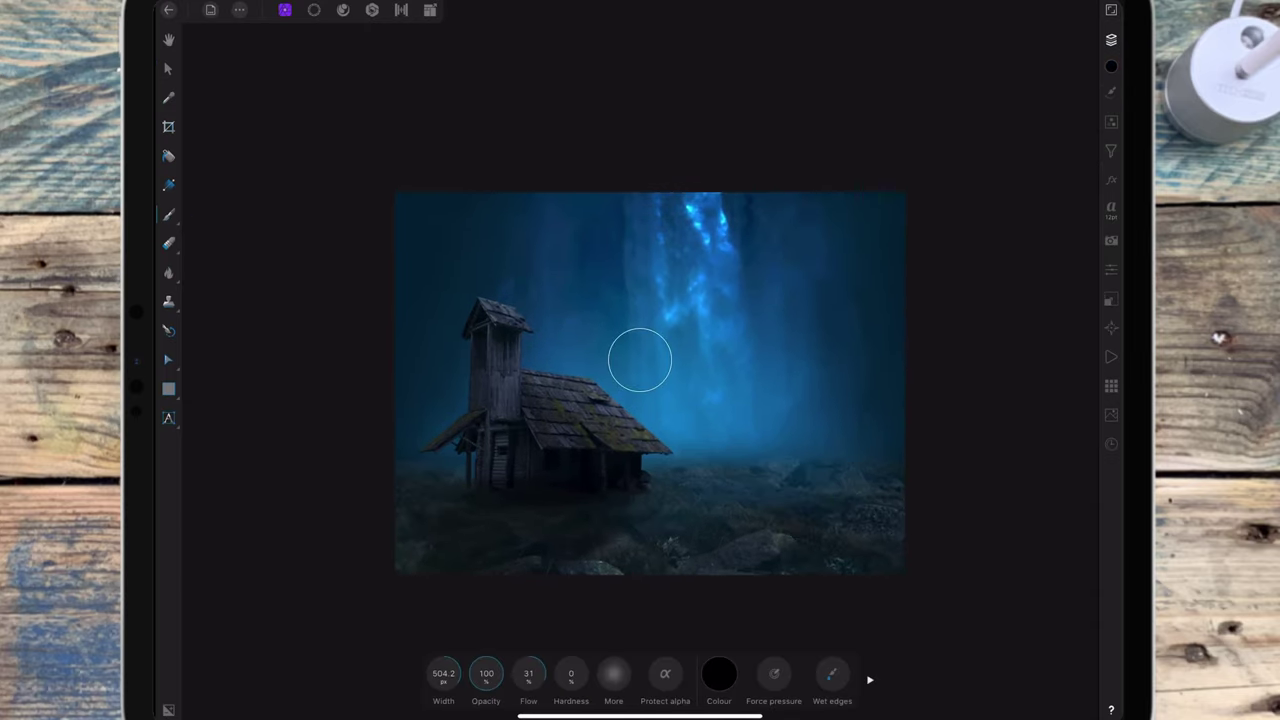
left_click(719, 673)
left_click_drag(803, 428, 434, 266)
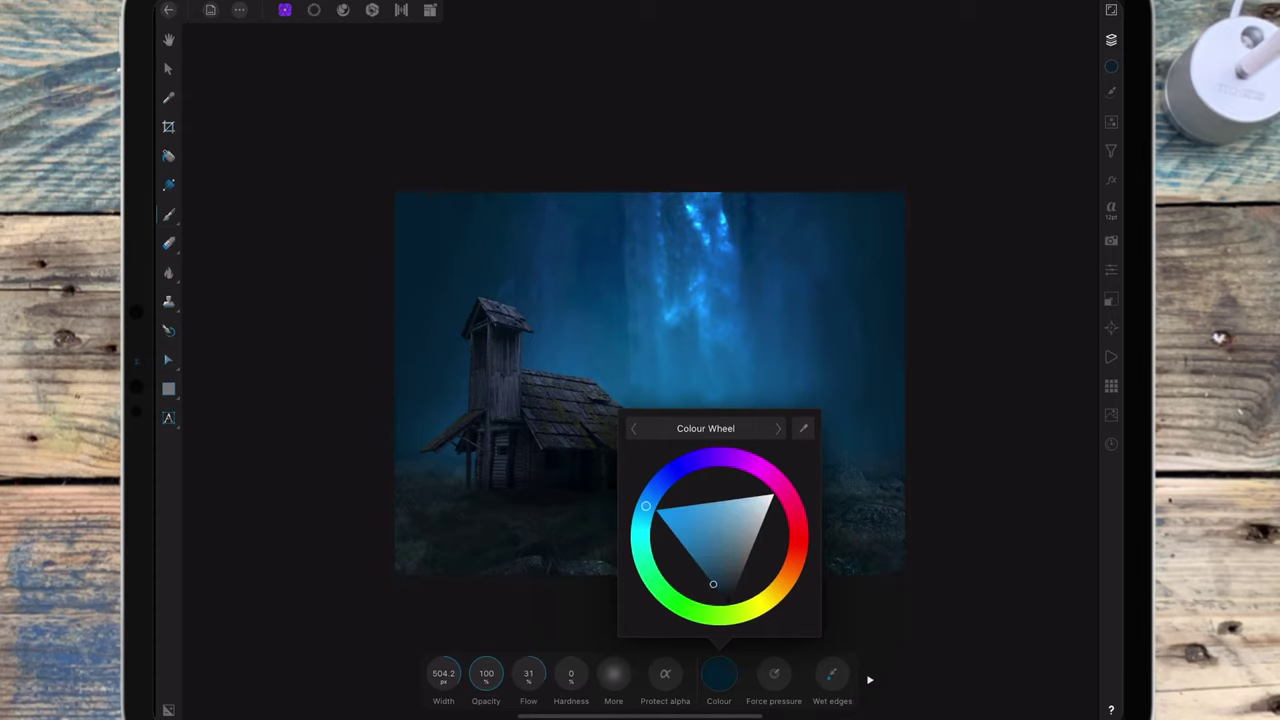
left_click(443, 673)
left_click_drag(443, 673, 222, 694)
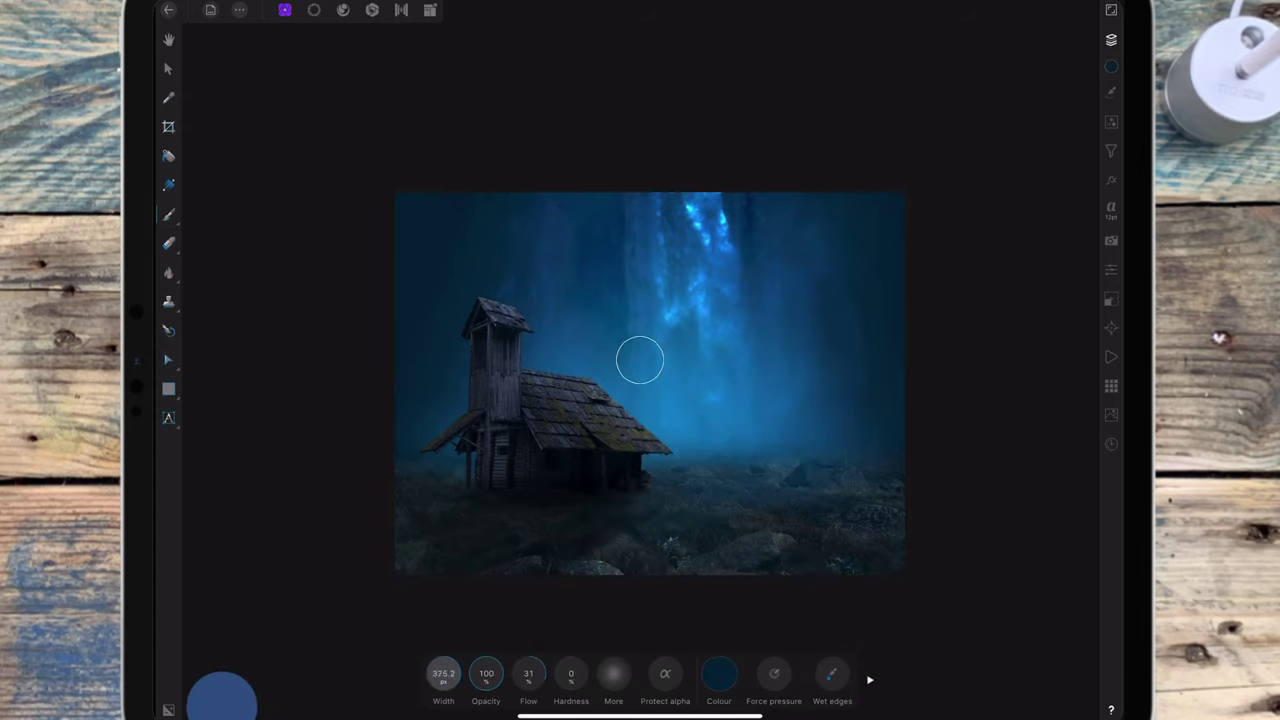
left_click_drag(443, 673, 391, 671)
Brush dark blue haze over the cabin's lower walls, including the lower right
mouse_move(477, 300)
left_mouse_down()
mouse_move(475, 377)
mouse_move(508, 423)
mouse_move(589, 471)
left_mouse_up()
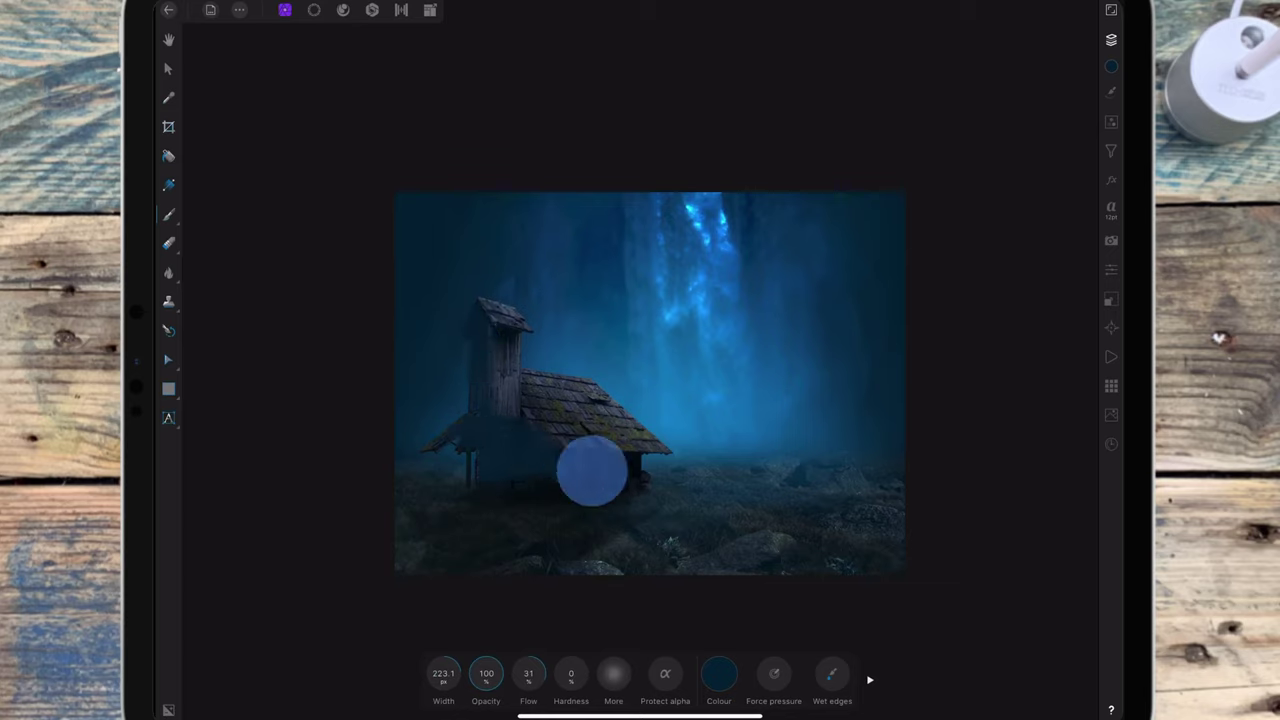
left_click(458, 428)
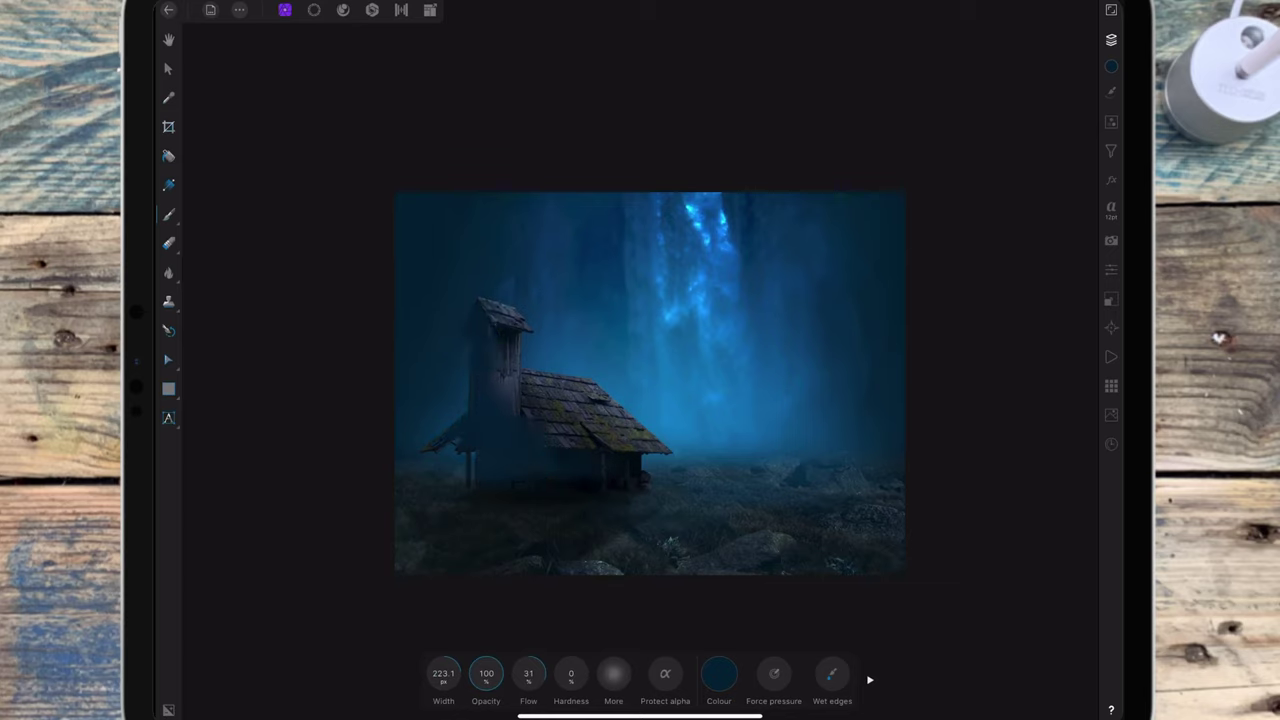
left_click_drag(571, 463, 625, 455)
scroll(640, 359, "down", 2)
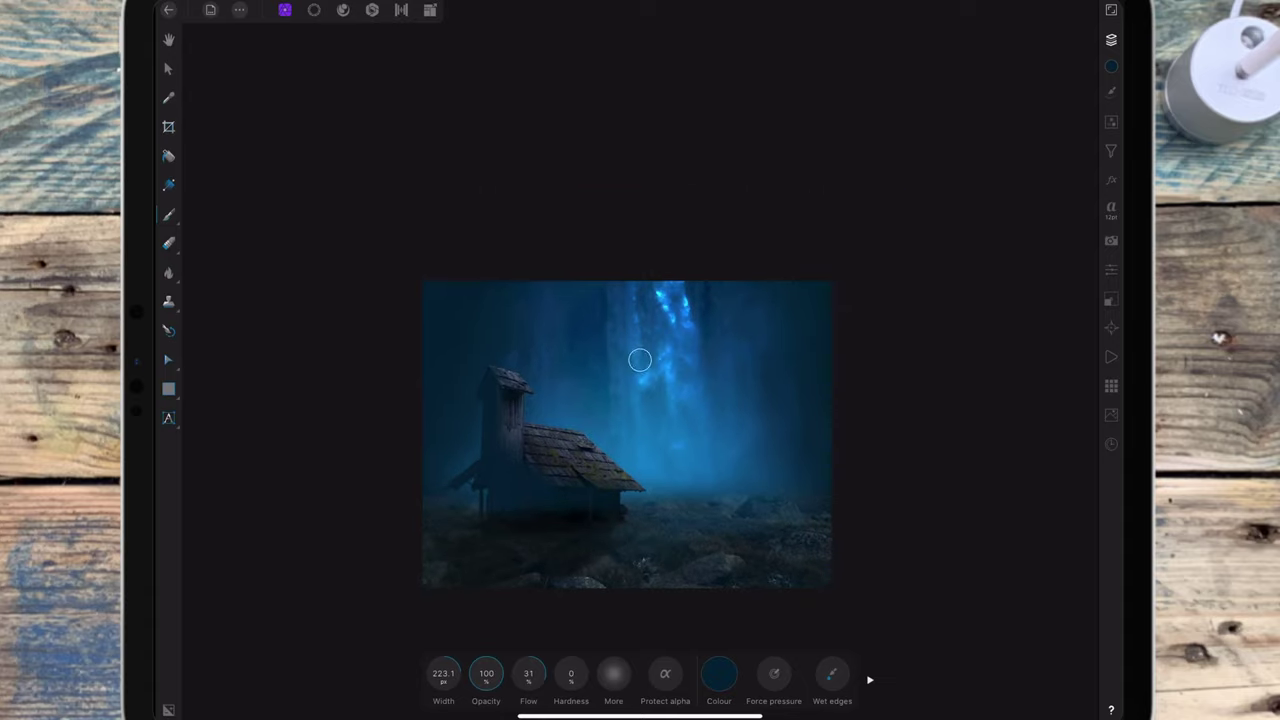
left_click(1110, 39)
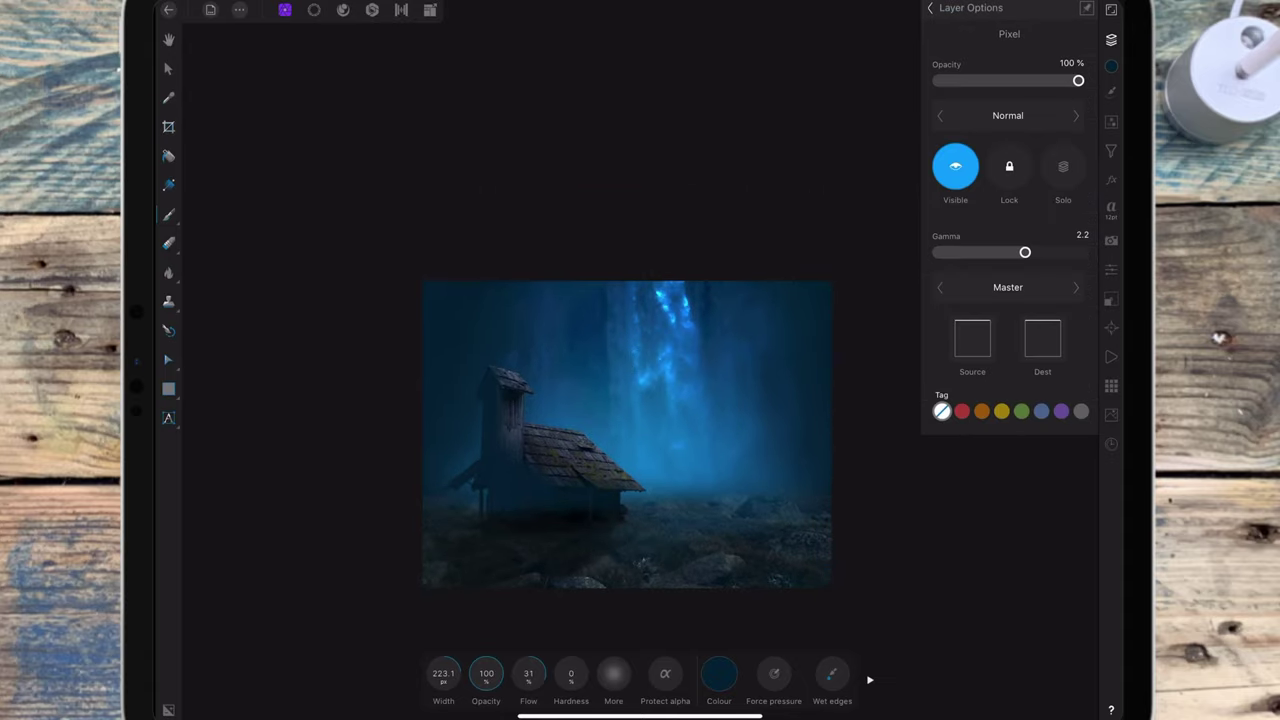
Set the blue paint layer to Multiply blending at 50% opacity
left_click(1008, 115)
left_click(854, 311)
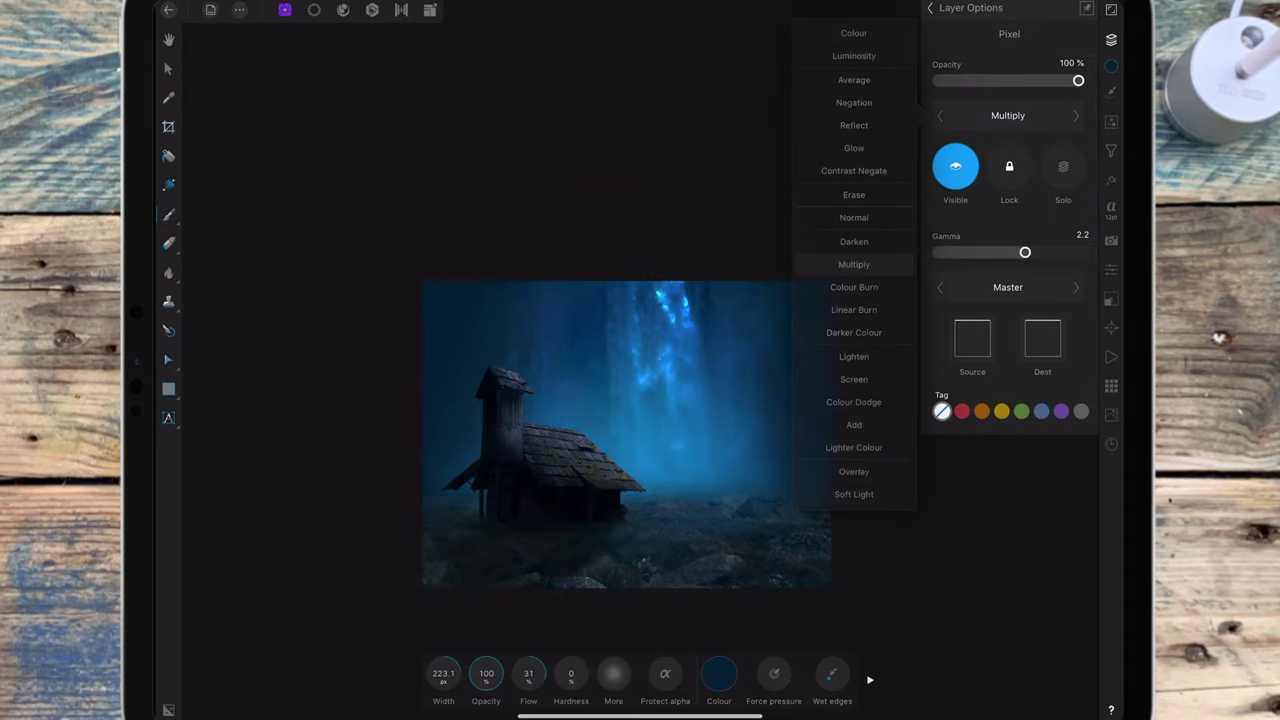
left_click_drag(1077, 80, 1004, 96)
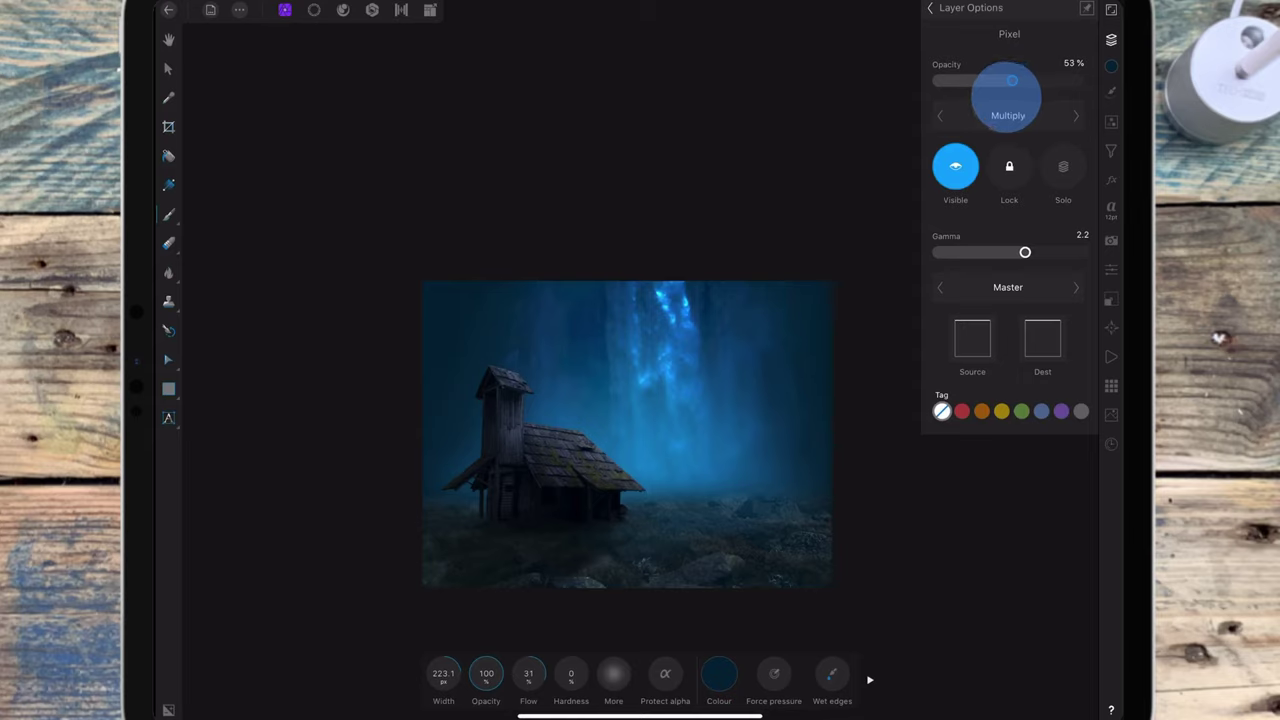
left_click_drag(1012, 82, 1008, 82)
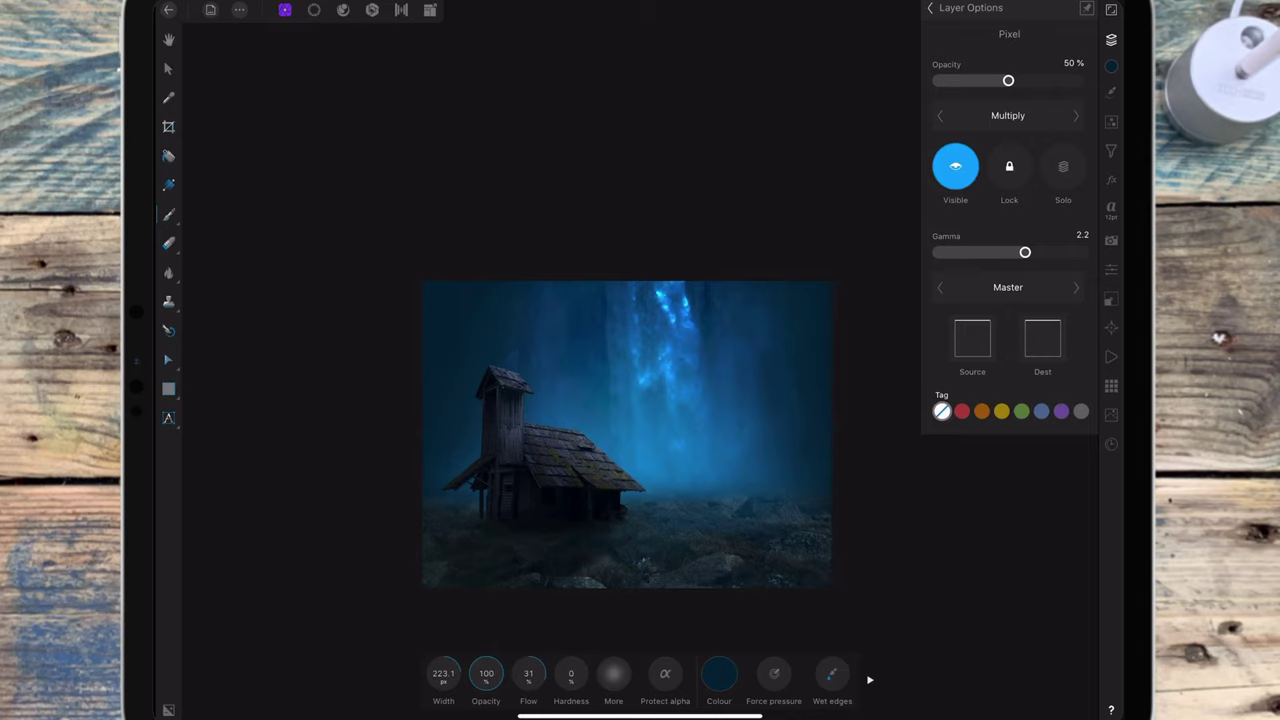
left_click(930, 8)
Lower the other Pixel layer to 55% and the Photo layer to 43% opacity
left_click(976, 259)
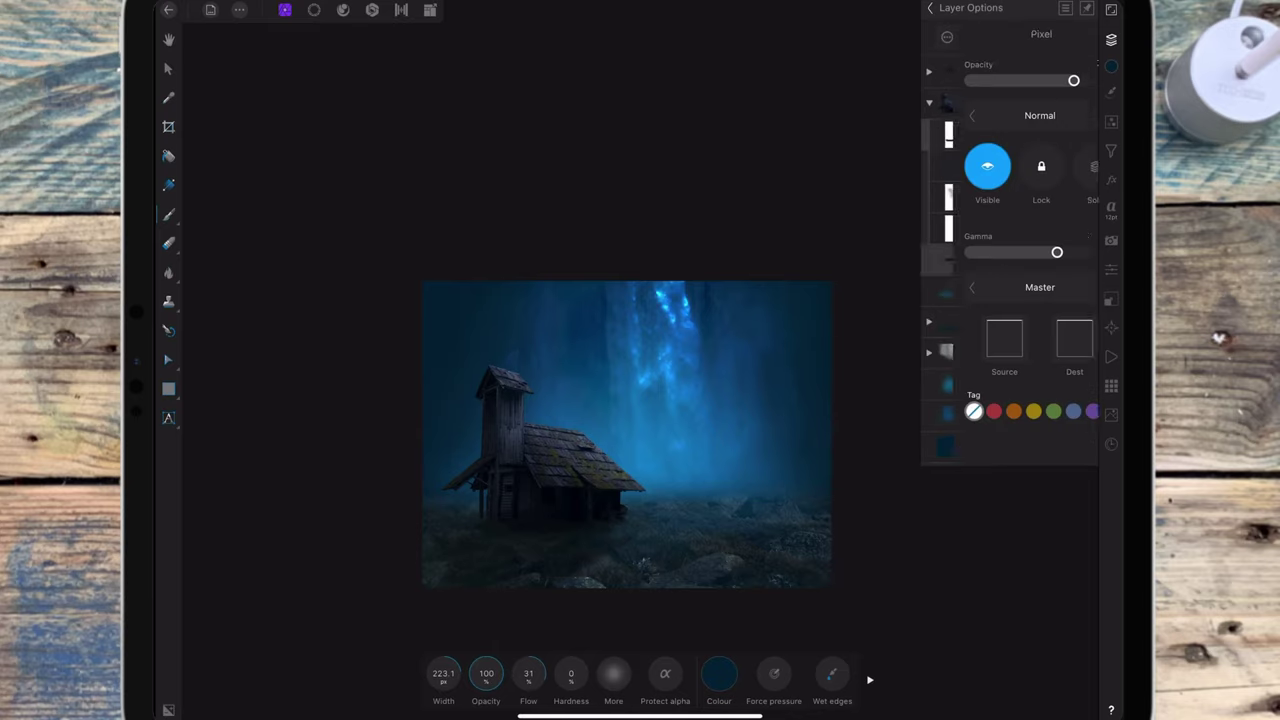
left_click_drag(1040, 82, 1012, 82)
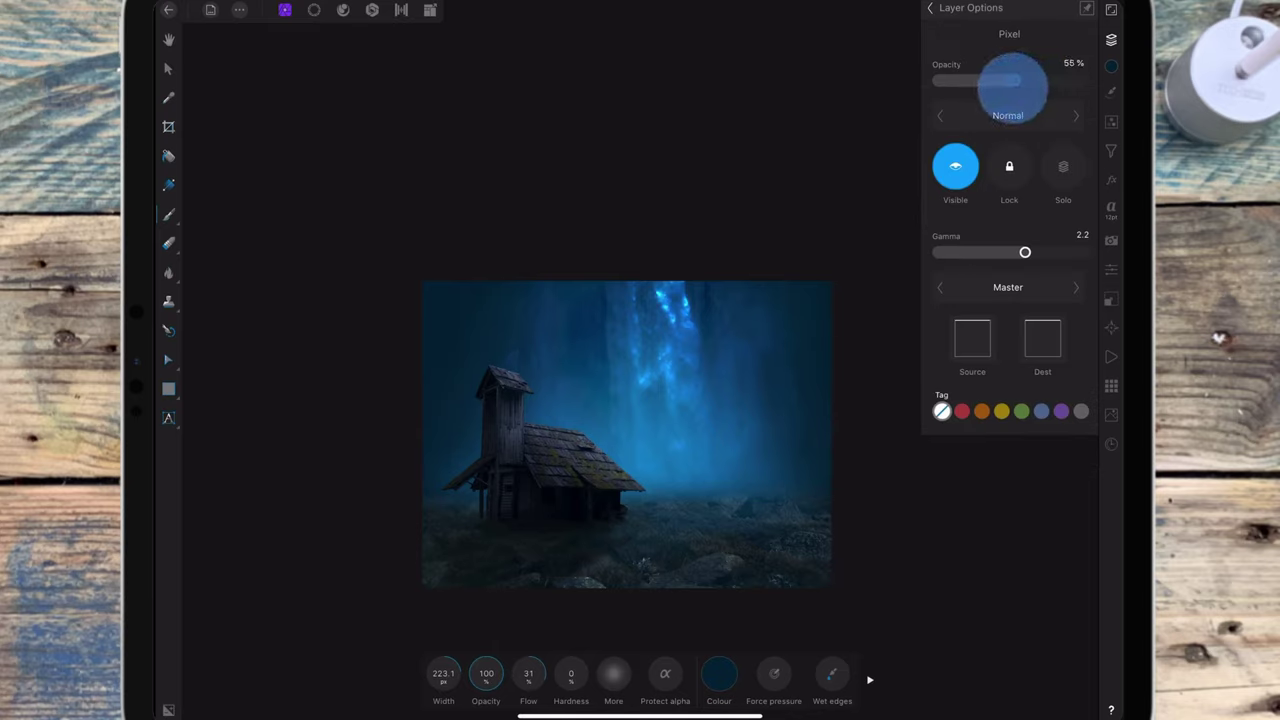
left_click(930, 8)
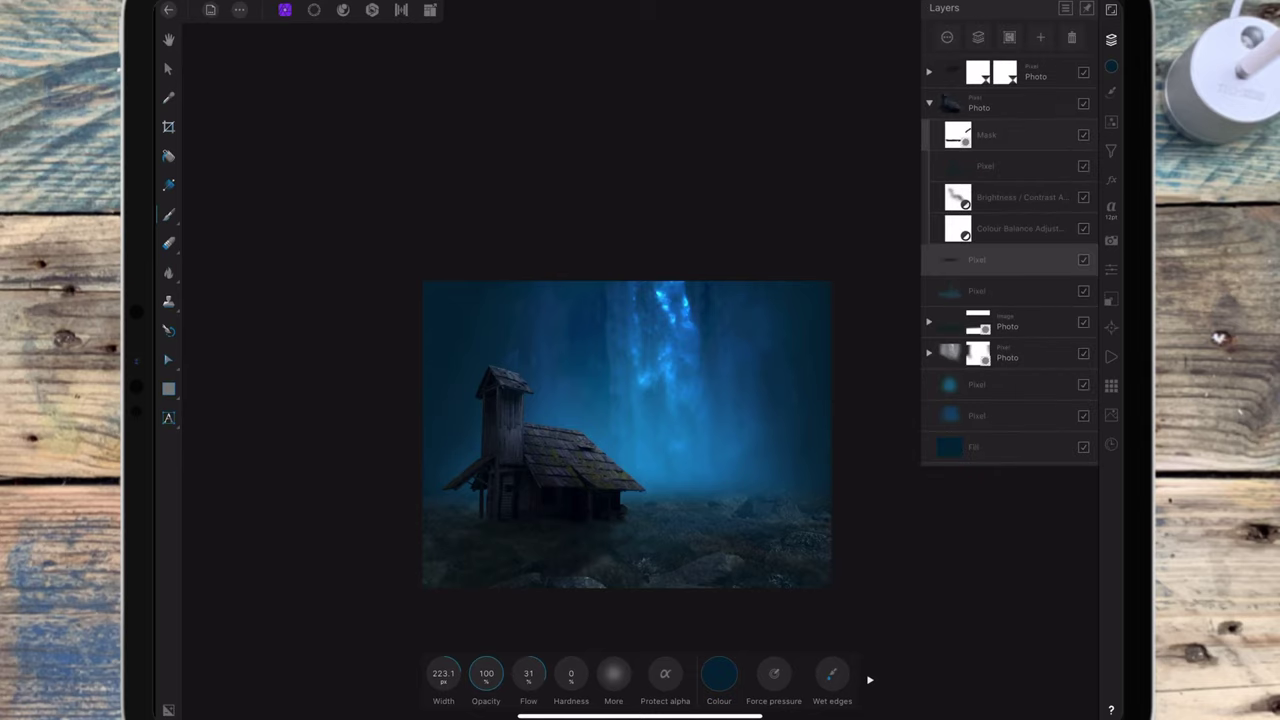
scroll(627, 434, "down", 2)
left_click(947, 37)
left_click_drag(991, 81, 997, 82)
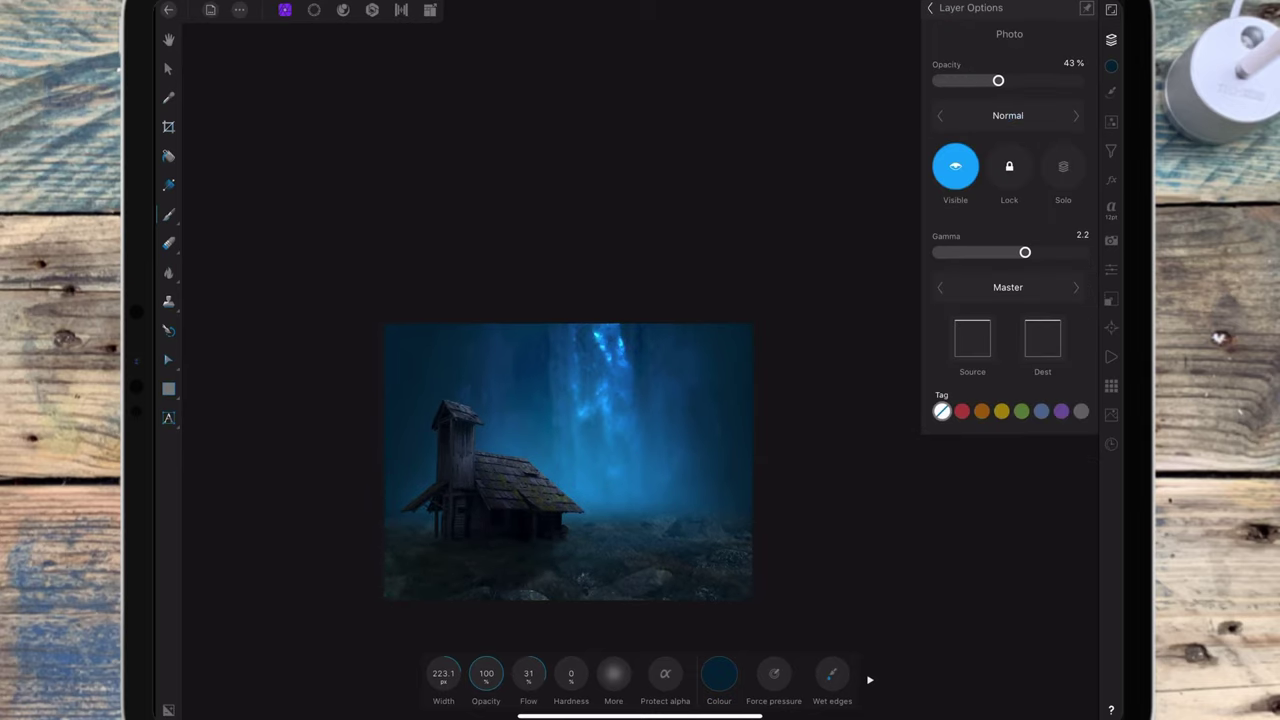
Add a new Mask Layer
left_click(930, 8)
left_click(1040, 37)
left_click(1012, 136)
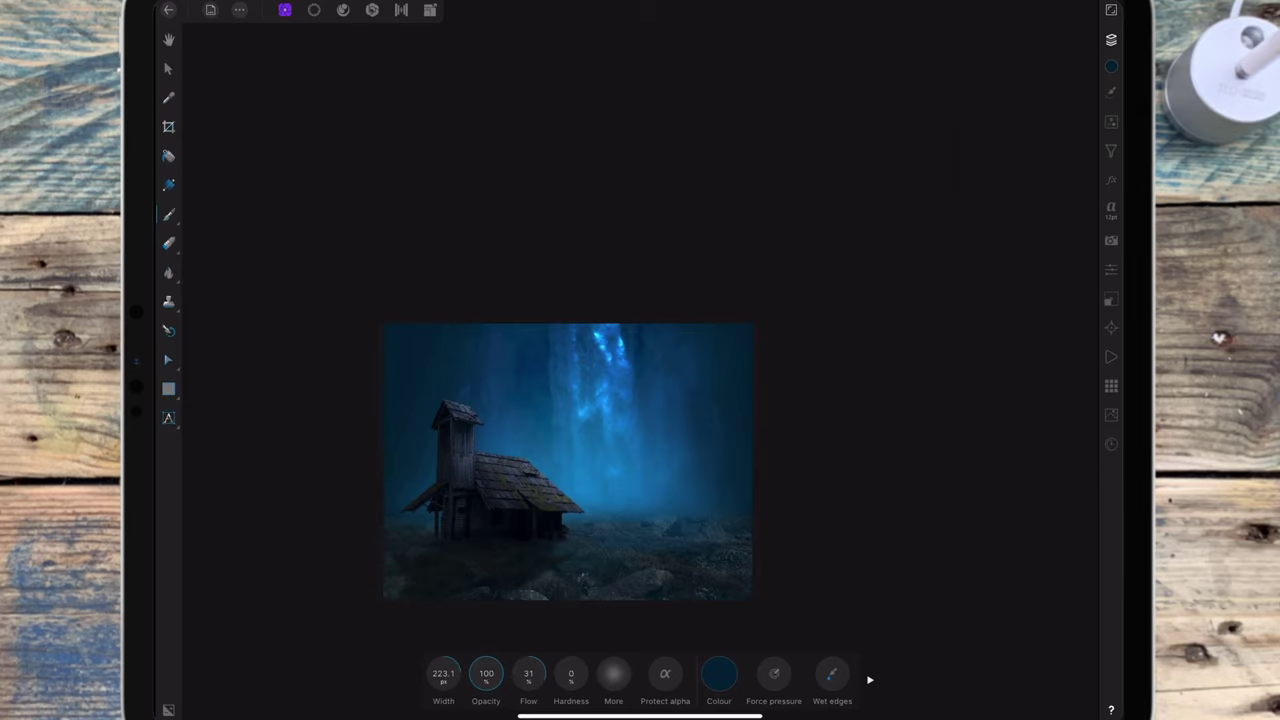
Set the brush to black, 340.4 width, 41% opacity, and paint along the bottom-left edge
left_click(719, 673)
left_click(714, 584)
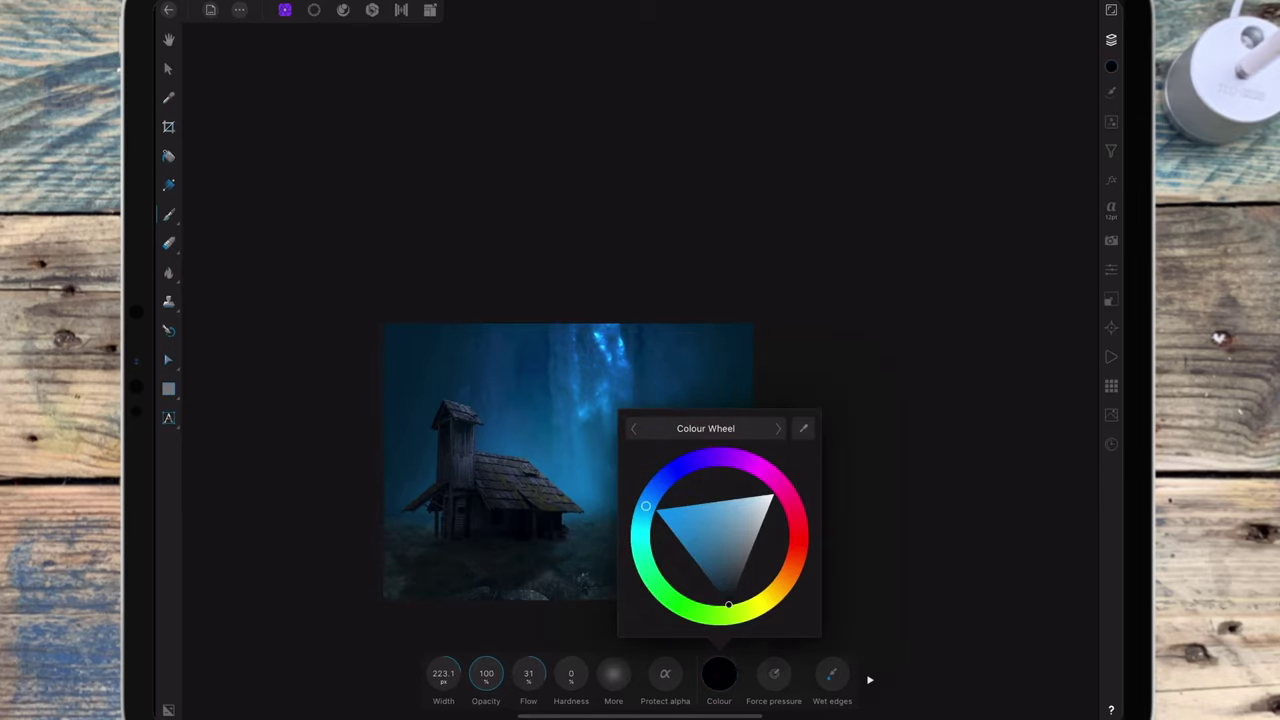
left_click(719, 673)
mouse_move(443, 673)
left_mouse_down()
mouse_move(470, 674)
mouse_move(616, 546)
left_mouse_up()
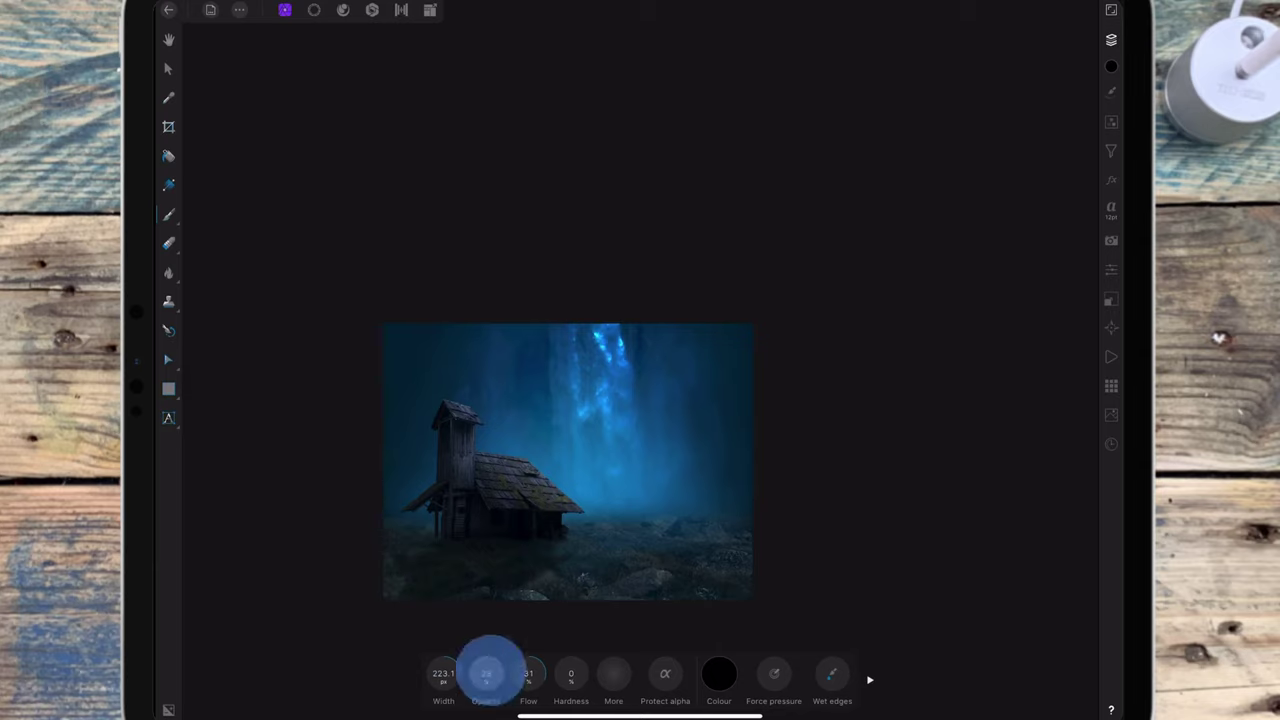
mouse_move(406, 590)
left_mouse_down()
mouse_move(539, 588)
mouse_move(526, 596)
left_mouse_up()
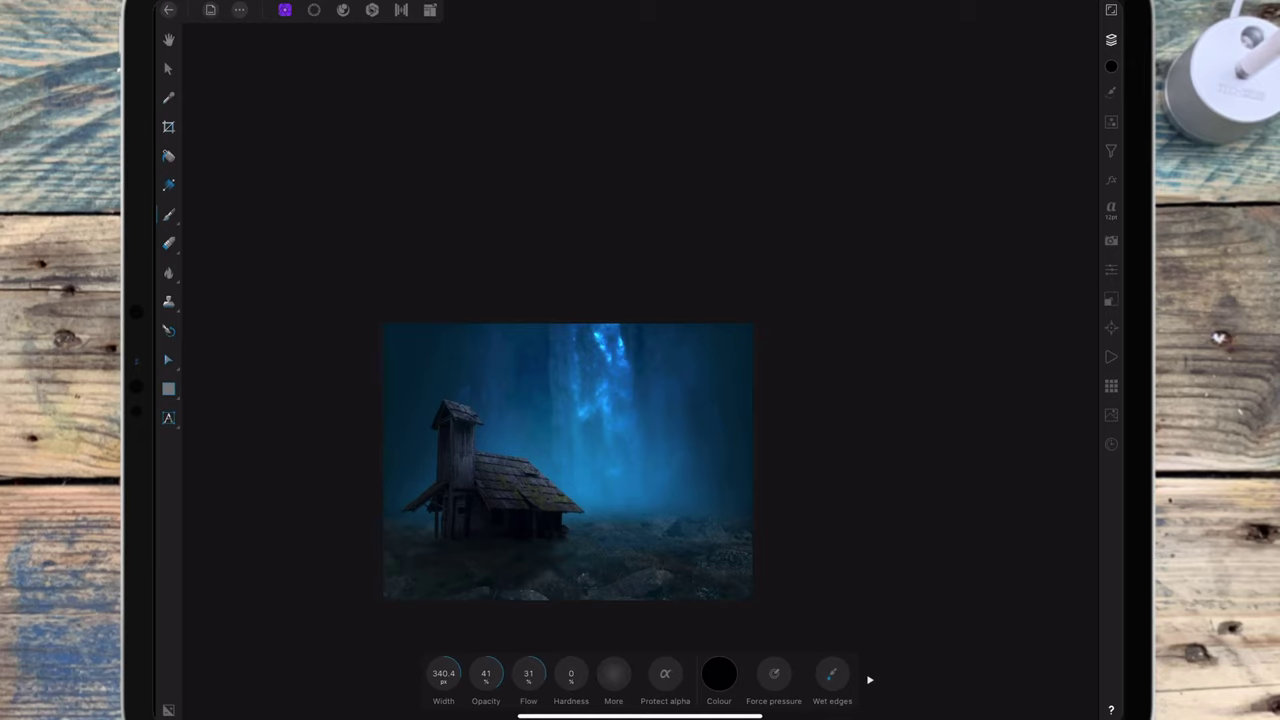
Lower the faint Pixel layer's opacity from 53% to 43%
left_click(1111, 39)
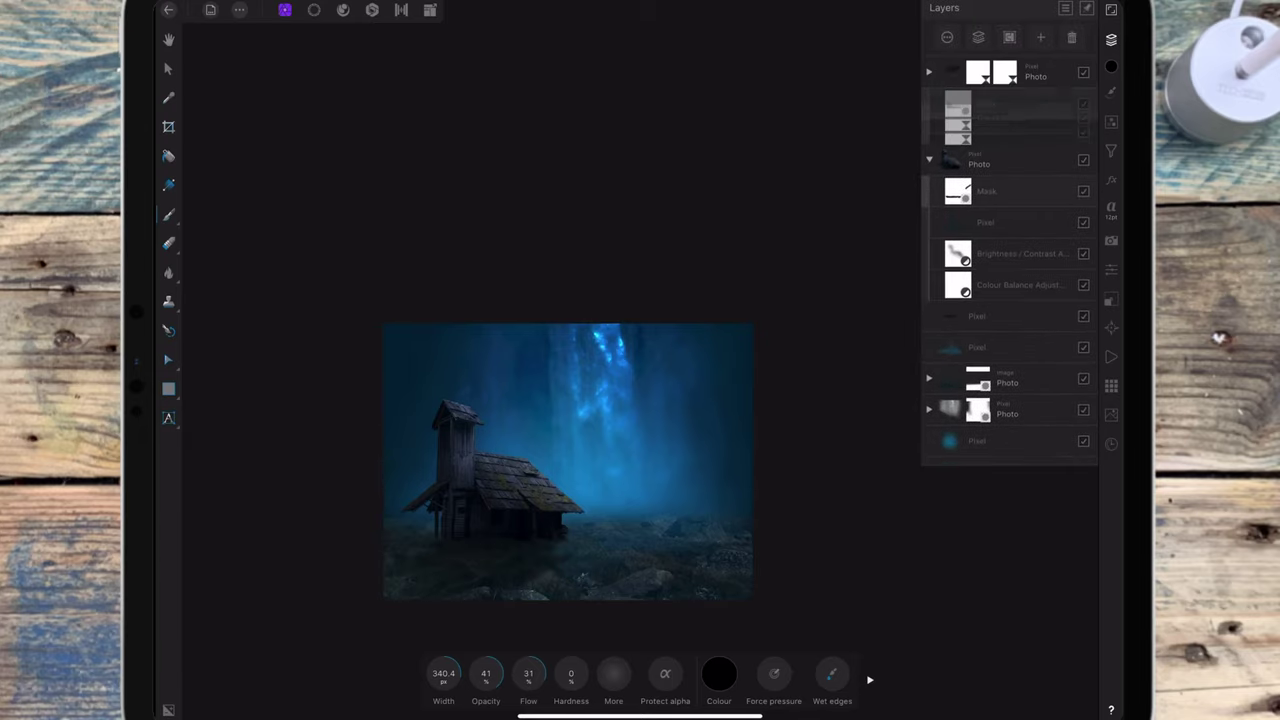
left_click(929, 103)
left_click(990, 134)
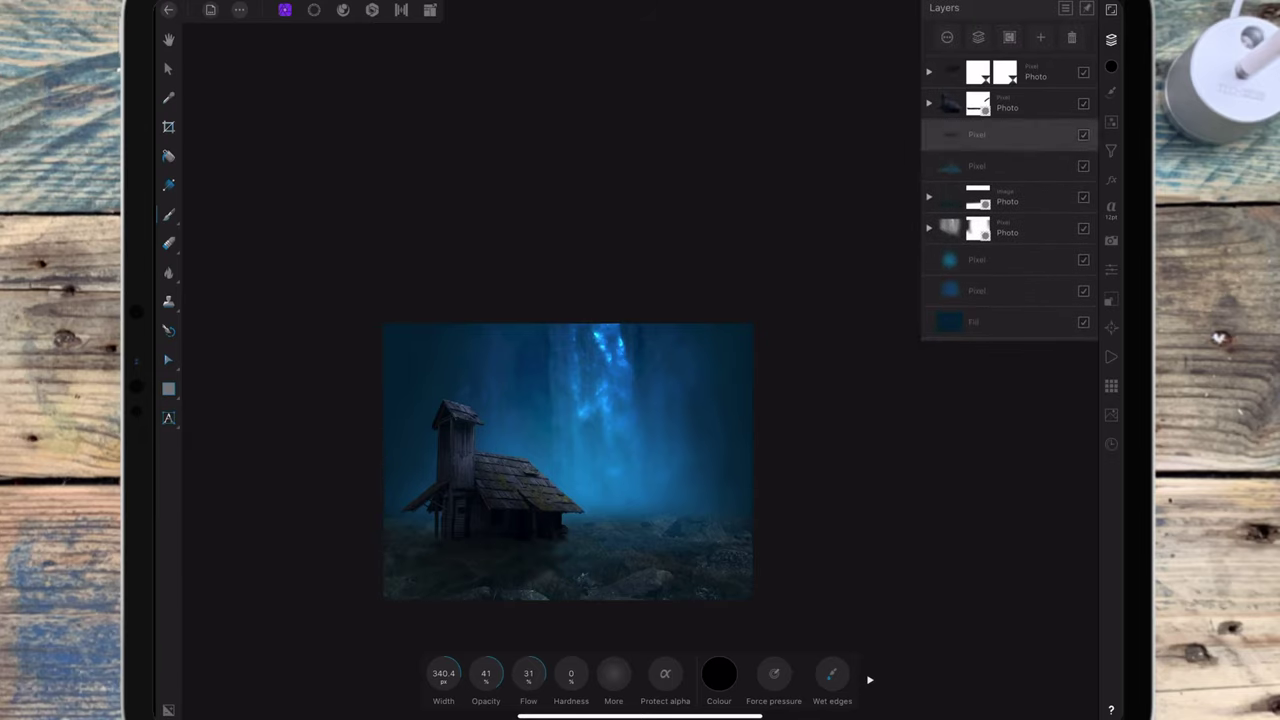
left_click_drag(1012, 80, 998, 80)
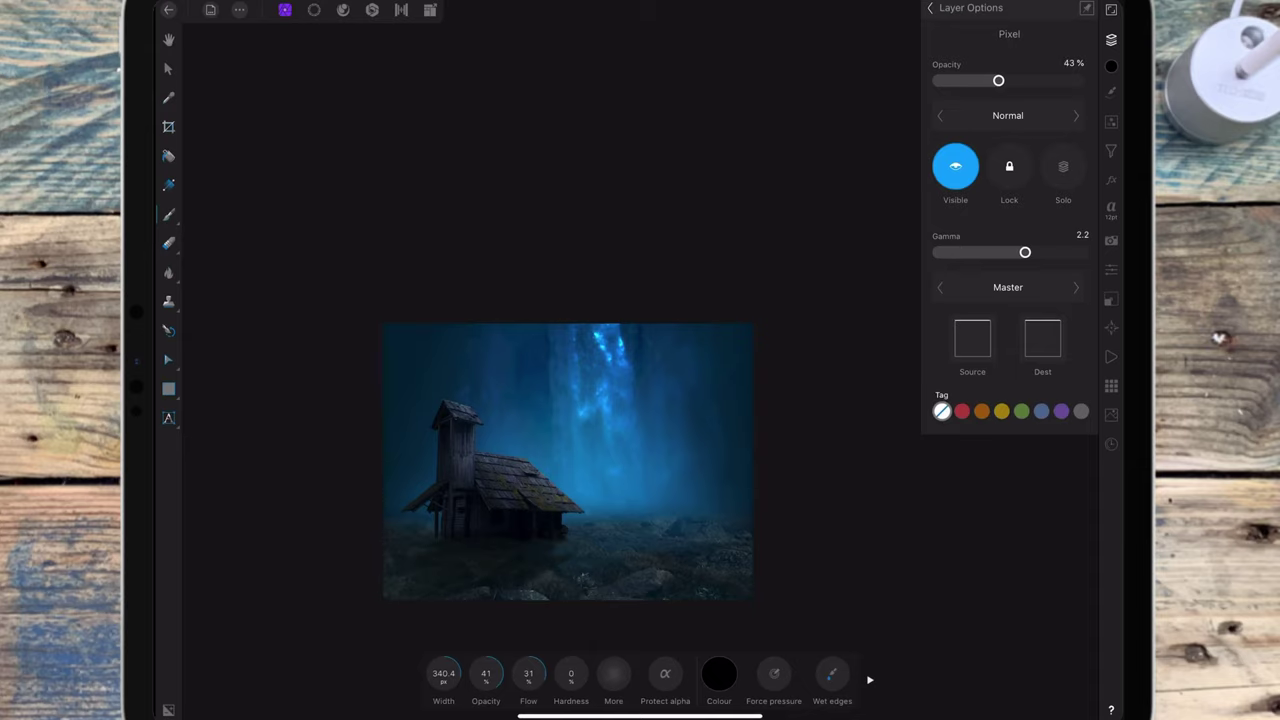
left_click(1000, 20)
Stretch the mist layer wider on both sides below the house, then select the top Photo layer
left_click(168, 69)
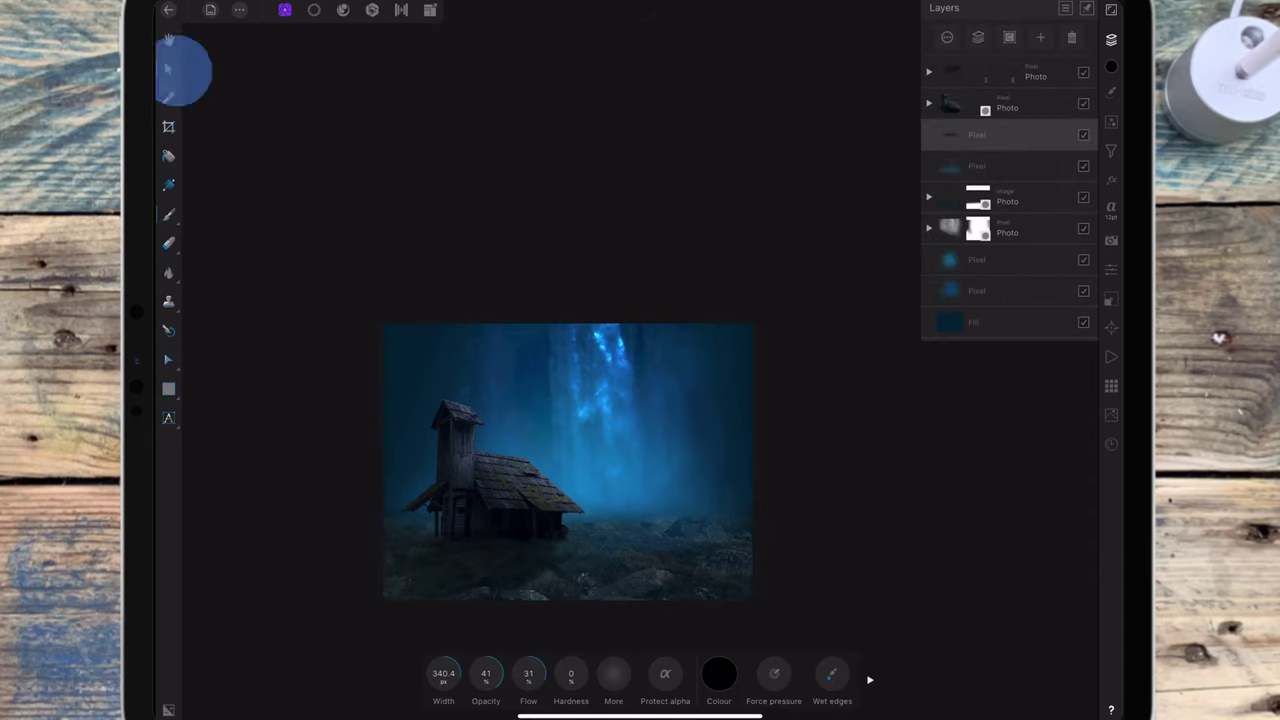
left_click_drag(616, 540, 621, 540)
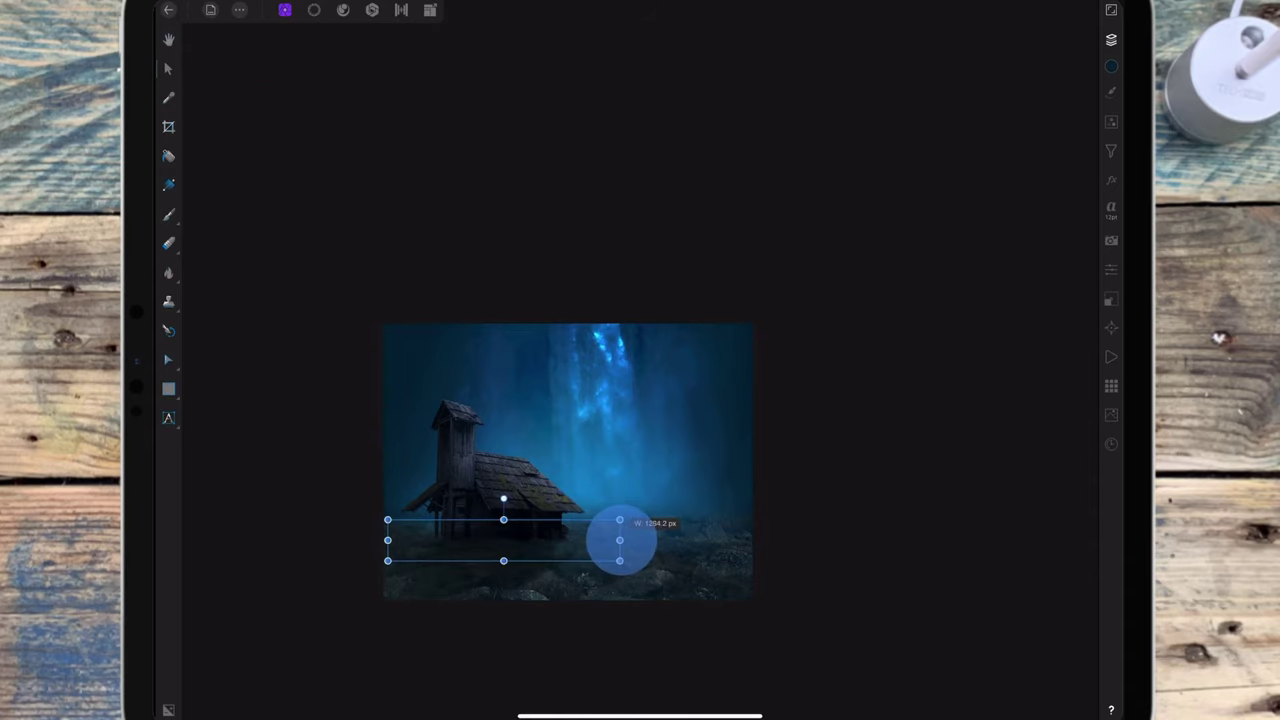
left_click_drag(387, 540, 383, 540)
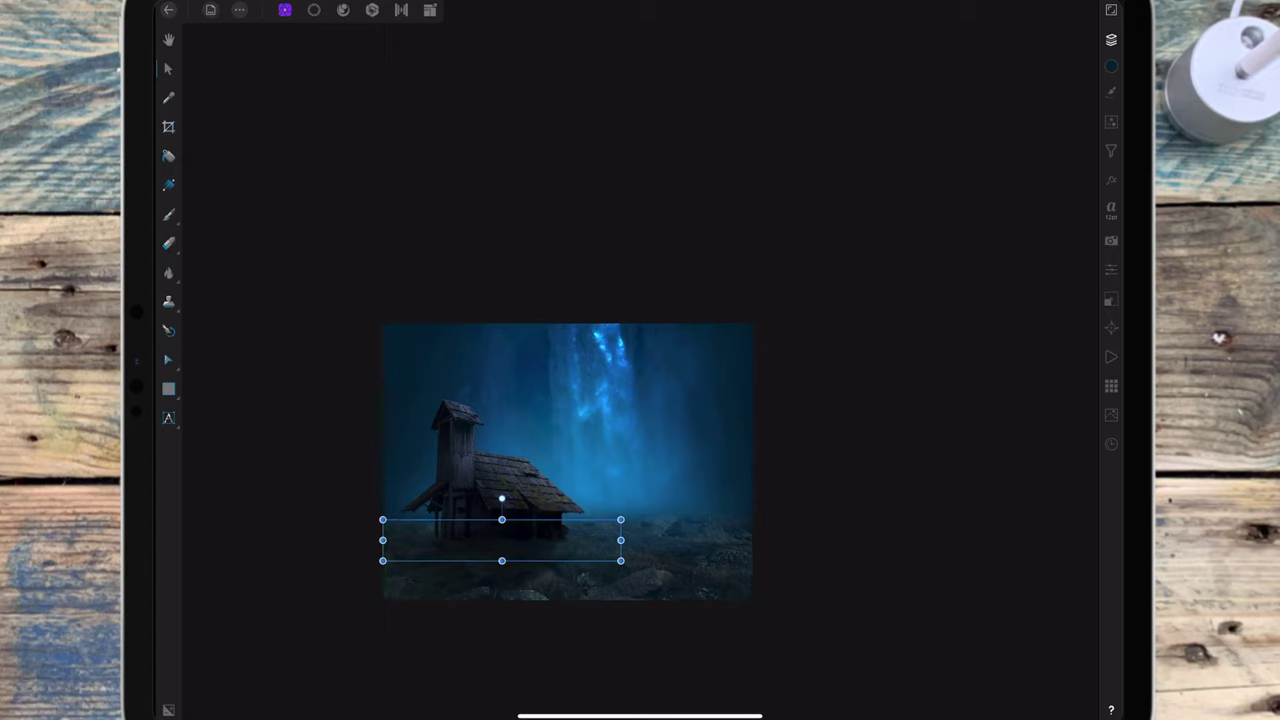
left_click(1110, 39)
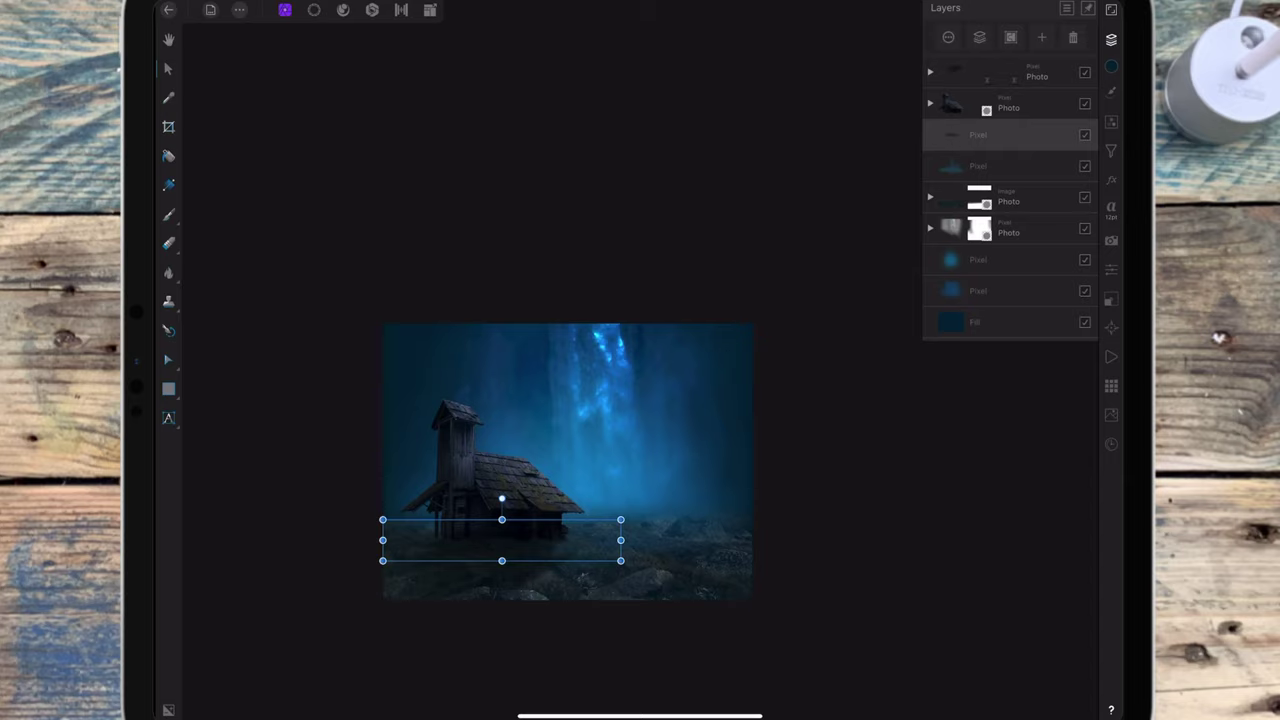
left_click(1010, 72)
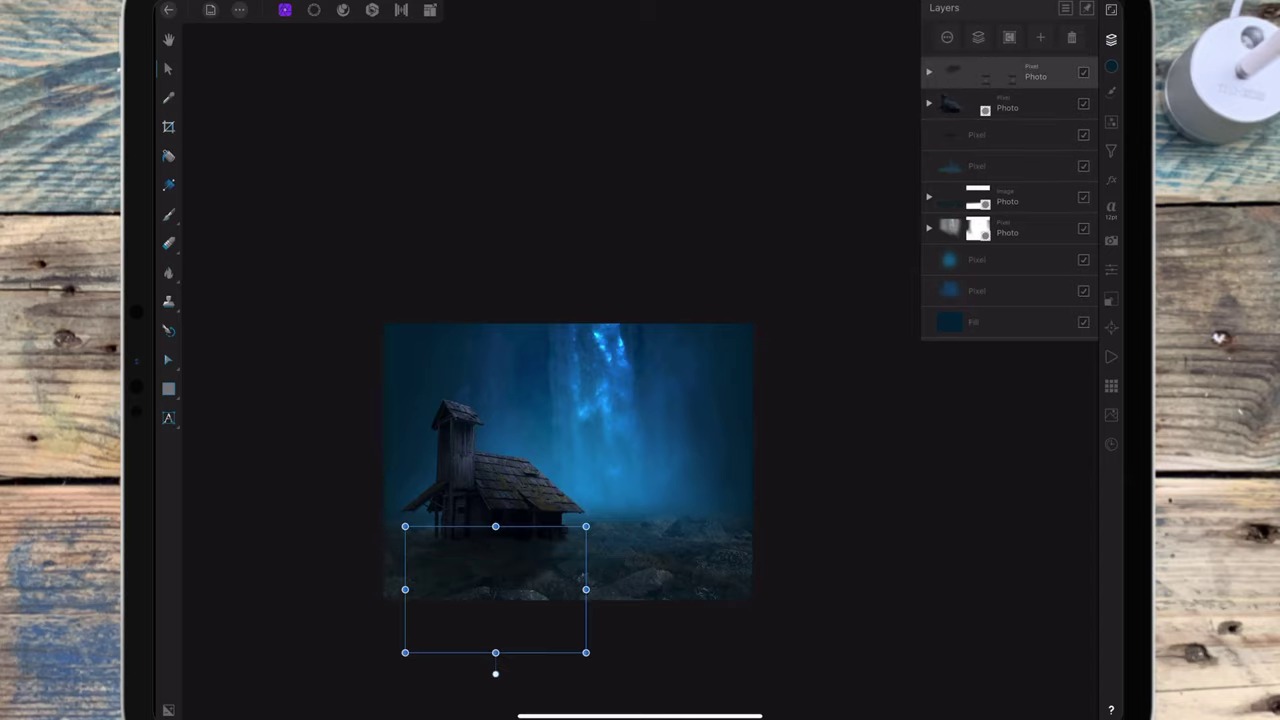
Place the beach photo of the jumping girl from Photos onto the canvas
left_click(239, 9)
left_click(271, 114)
left_click(390, 100)
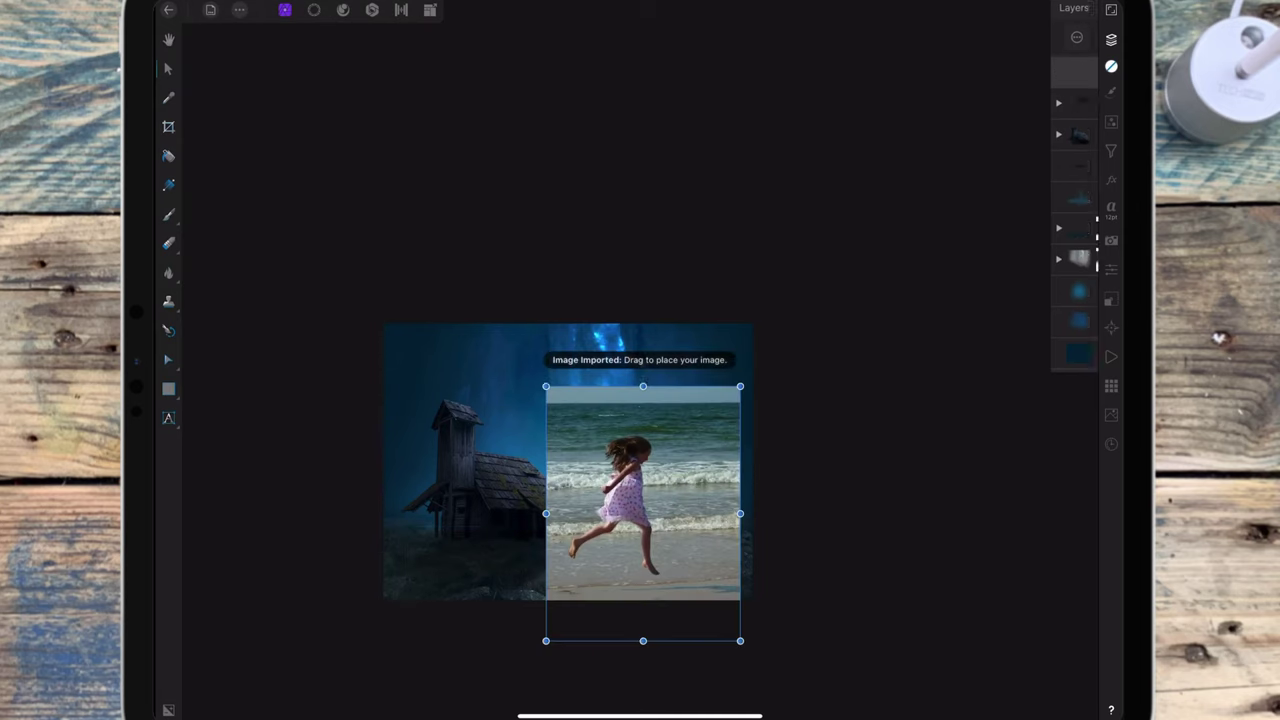
left_click_drag(709, 423, 777, 357)
scroll(786, 500, "up", 5)
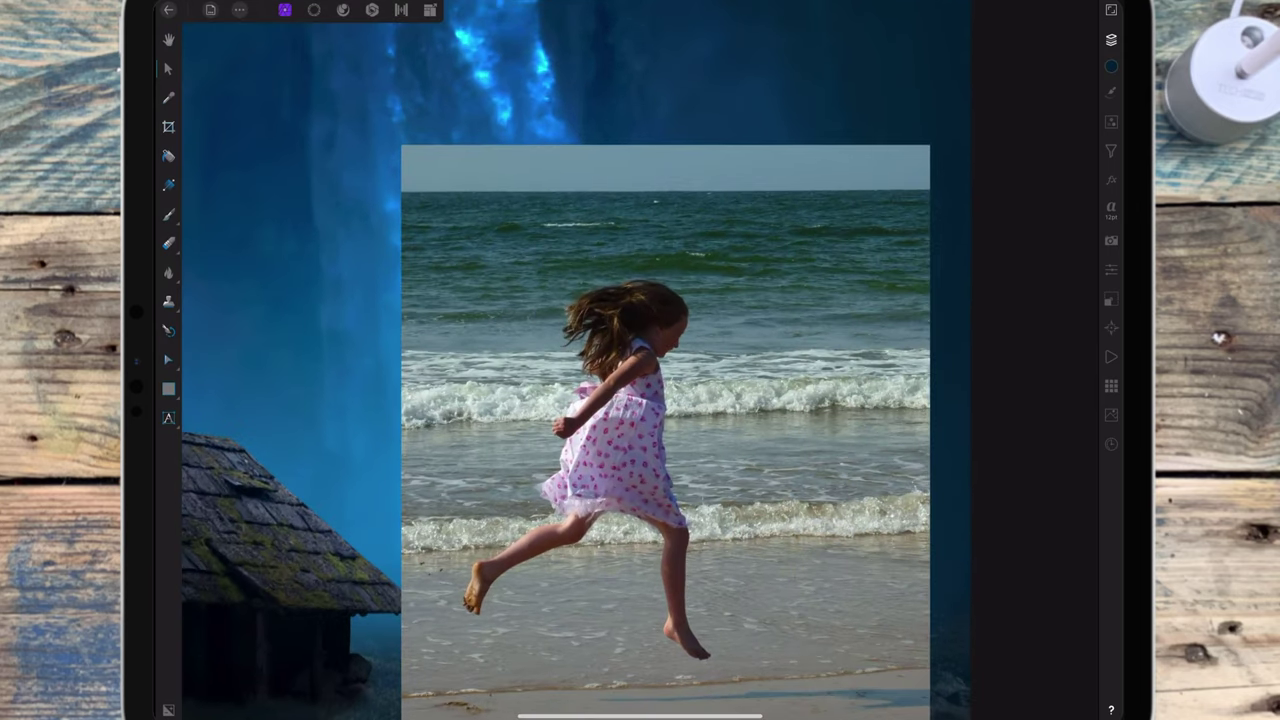
Brush a rough selection over the jumping girl, including her foot and dress edge
left_click(314, 9)
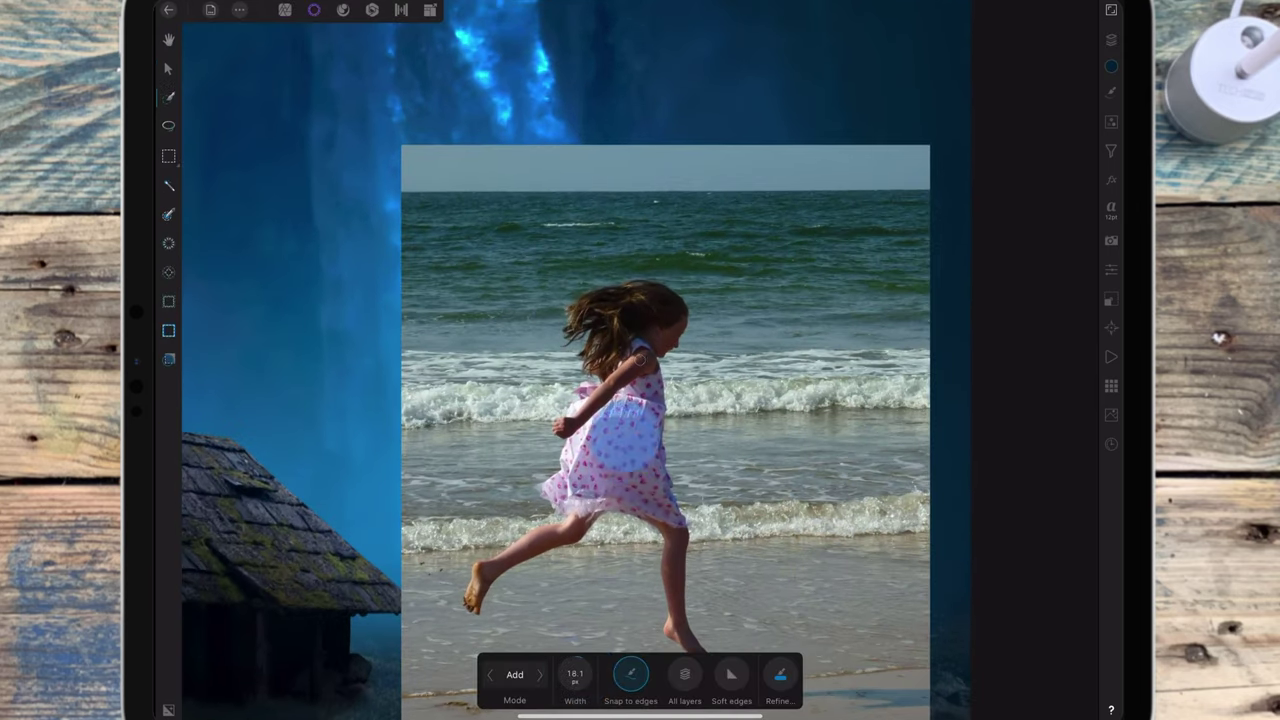
left_click_drag(640, 420, 471, 591)
scroll(665, 420, "up", 5)
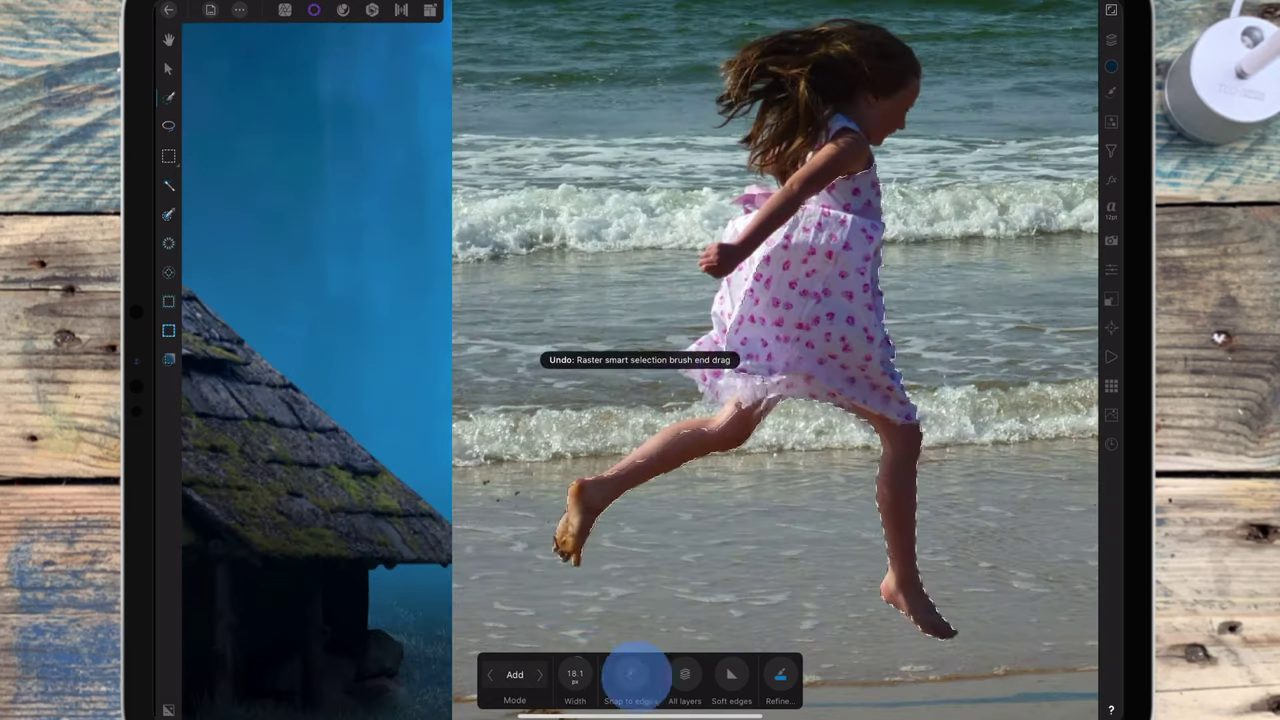
left_click_drag(636, 675, 600, 675)
mouse_move(577, 486)
left_mouse_down()
mouse_move(680, 429)
mouse_move(763, 408)
mouse_move(700, 375)
left_mouse_up()
left_click_drag(697, 348, 778, 206)
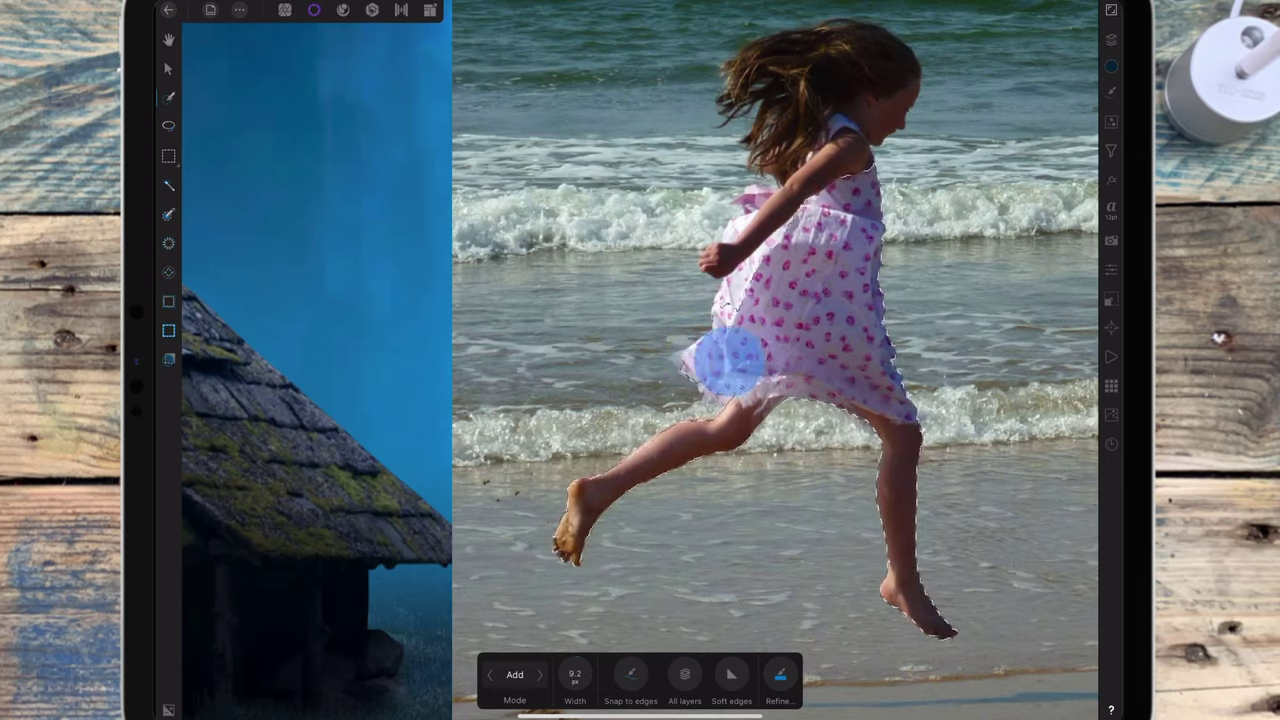
Tidy the sleeve edge with a 2.7 px selection brush, toggling subtract and add modes
left_click(632, 672)
scroll(815, 300, "up", 5)
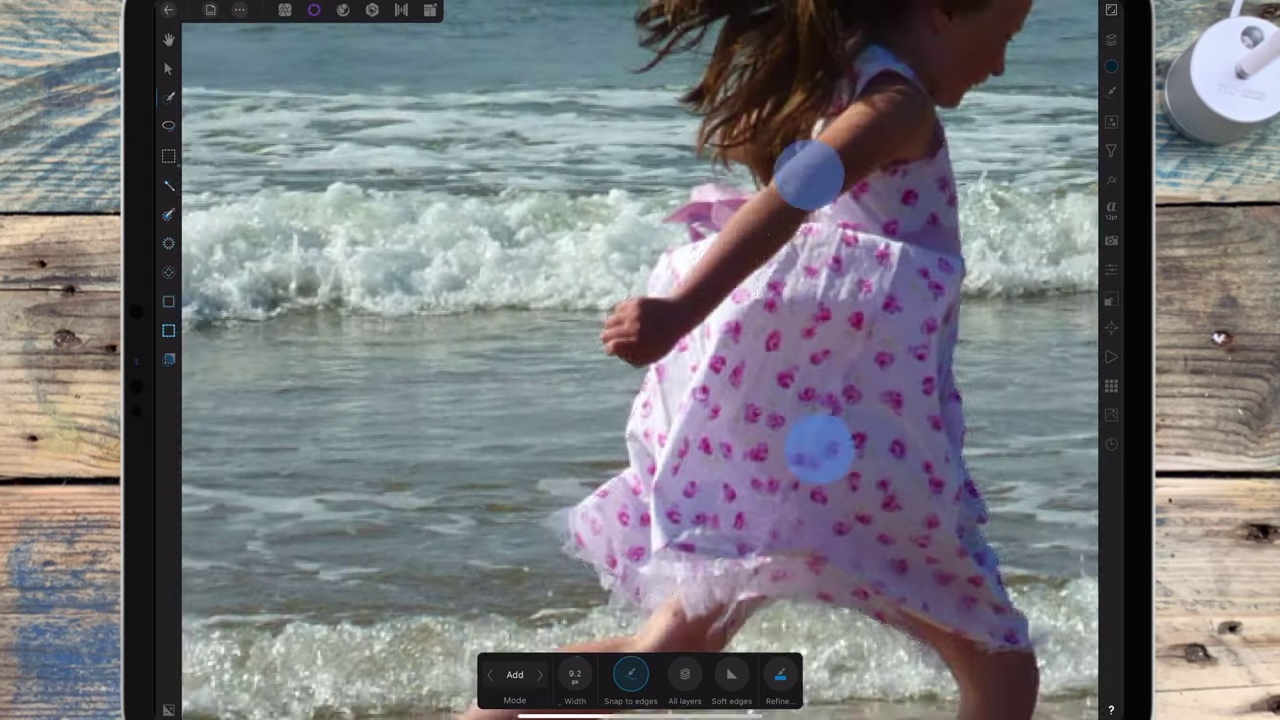
left_click(548, 673)
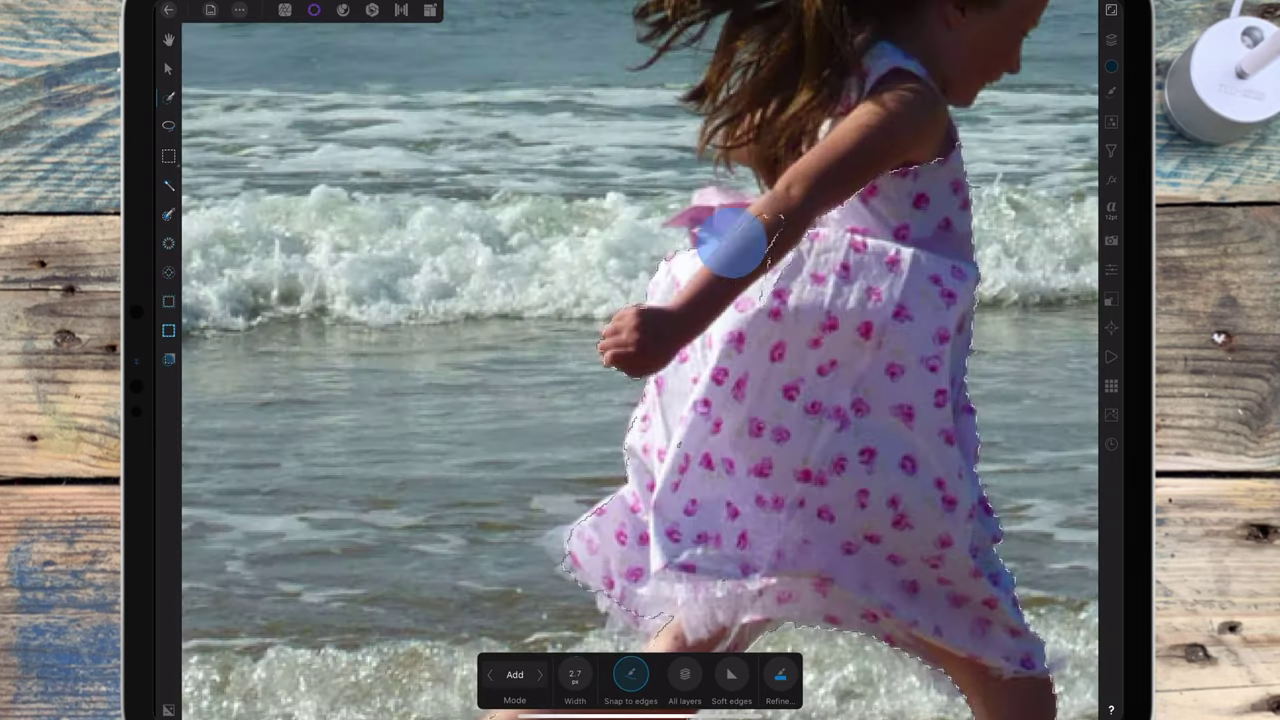
left_click_drag(732, 242, 720, 223)
left_click(540, 674)
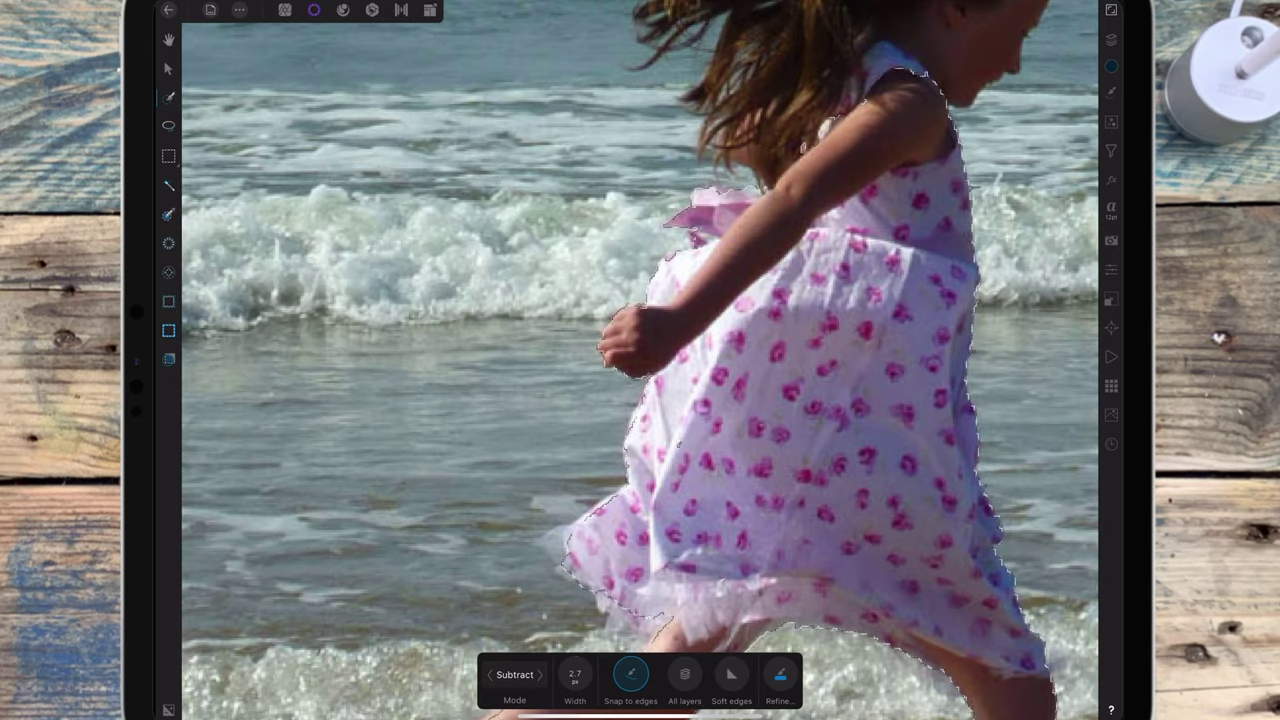
scroll(640, 360, "down", 5)
left_click(540, 674)
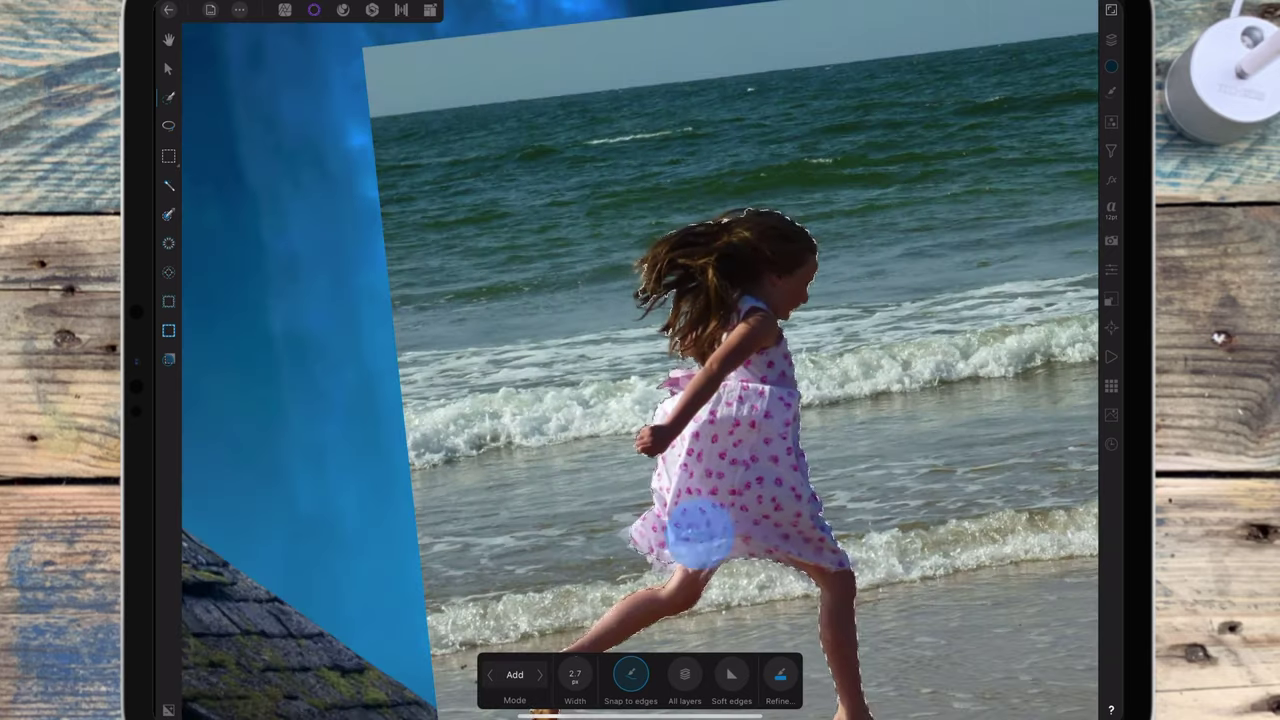
scroll(640, 360, "down", 3)
left_click(168, 358)
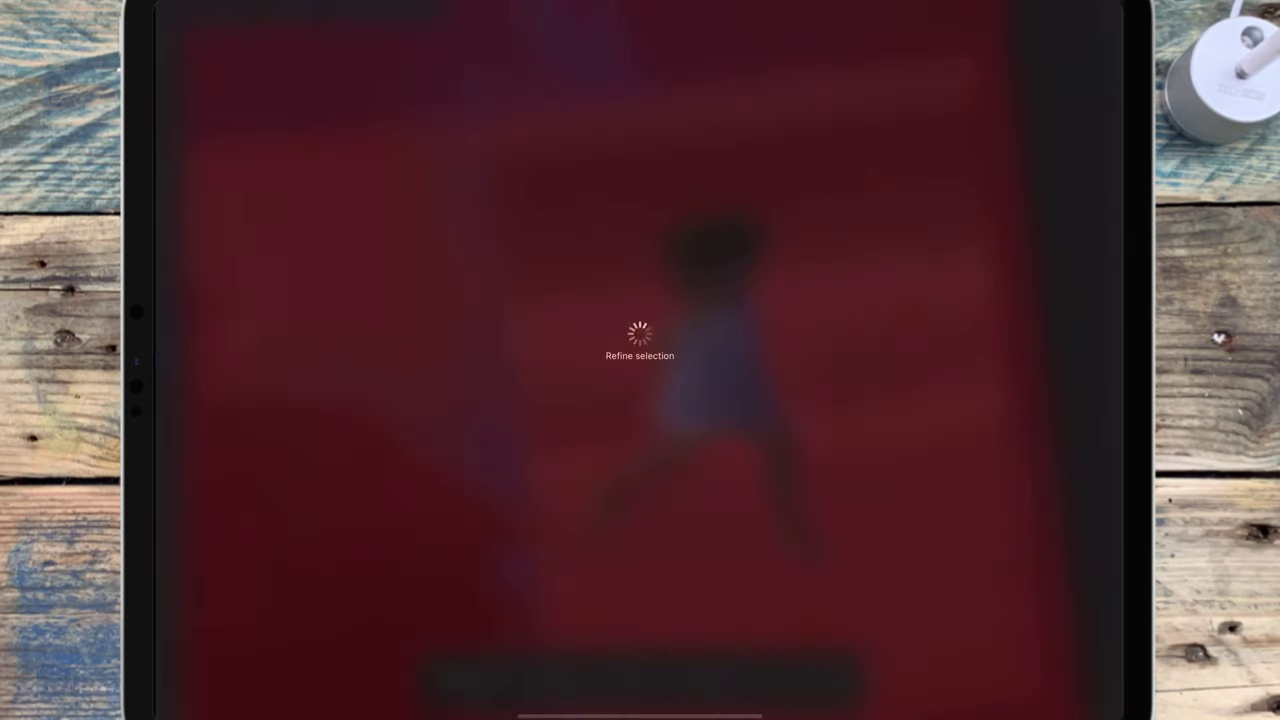
Apply the refined selection and turn it into a mask
scroll(686, 380, "up", 3)
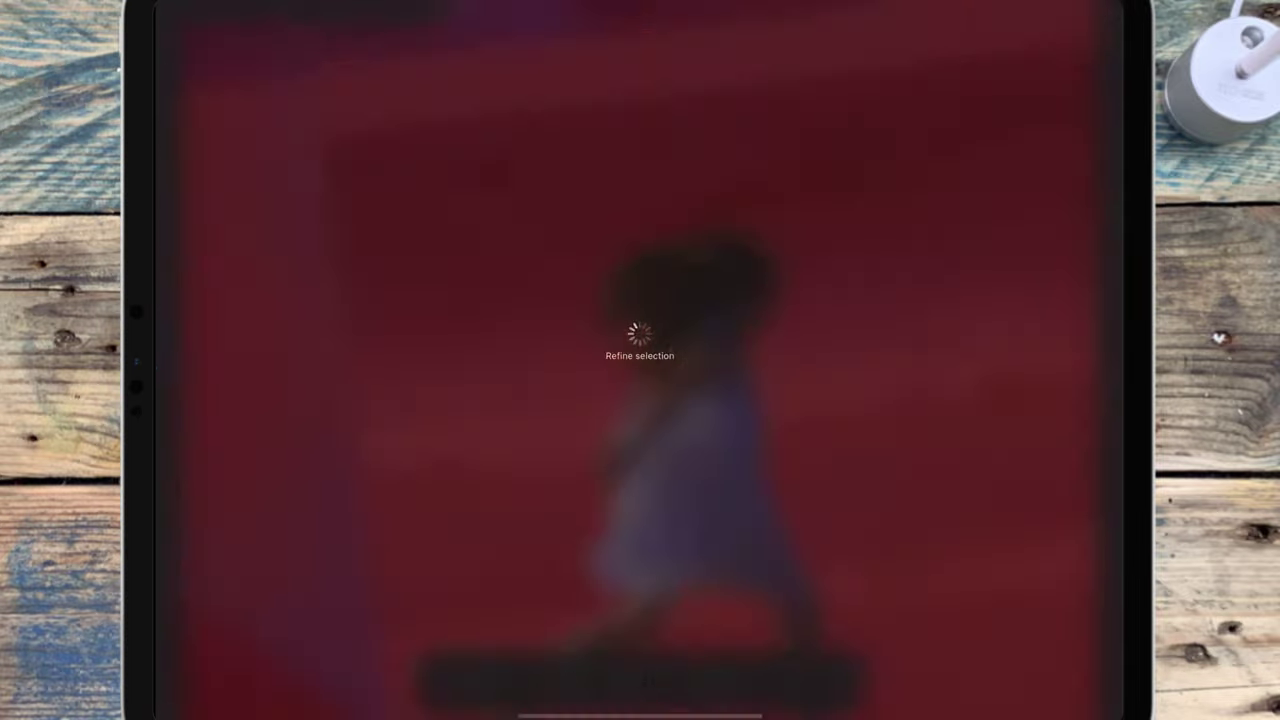
scroll(813, 300, "down", 3)
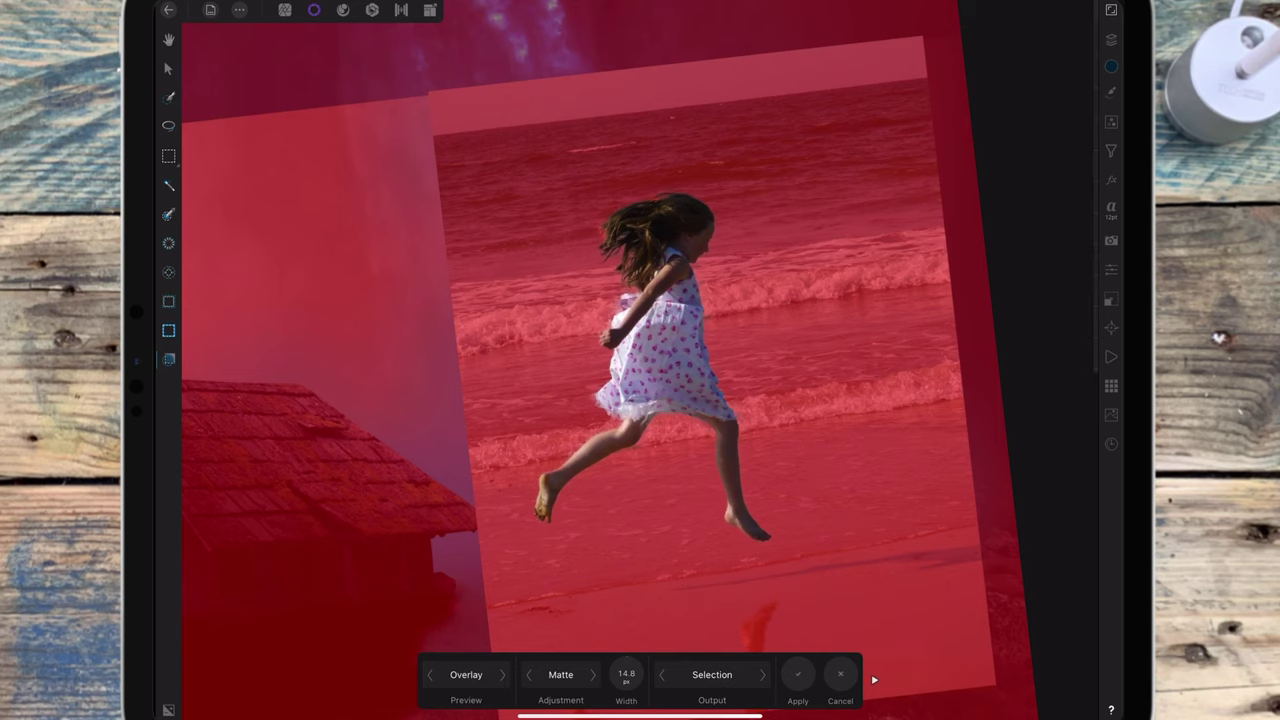
left_click(797, 674)
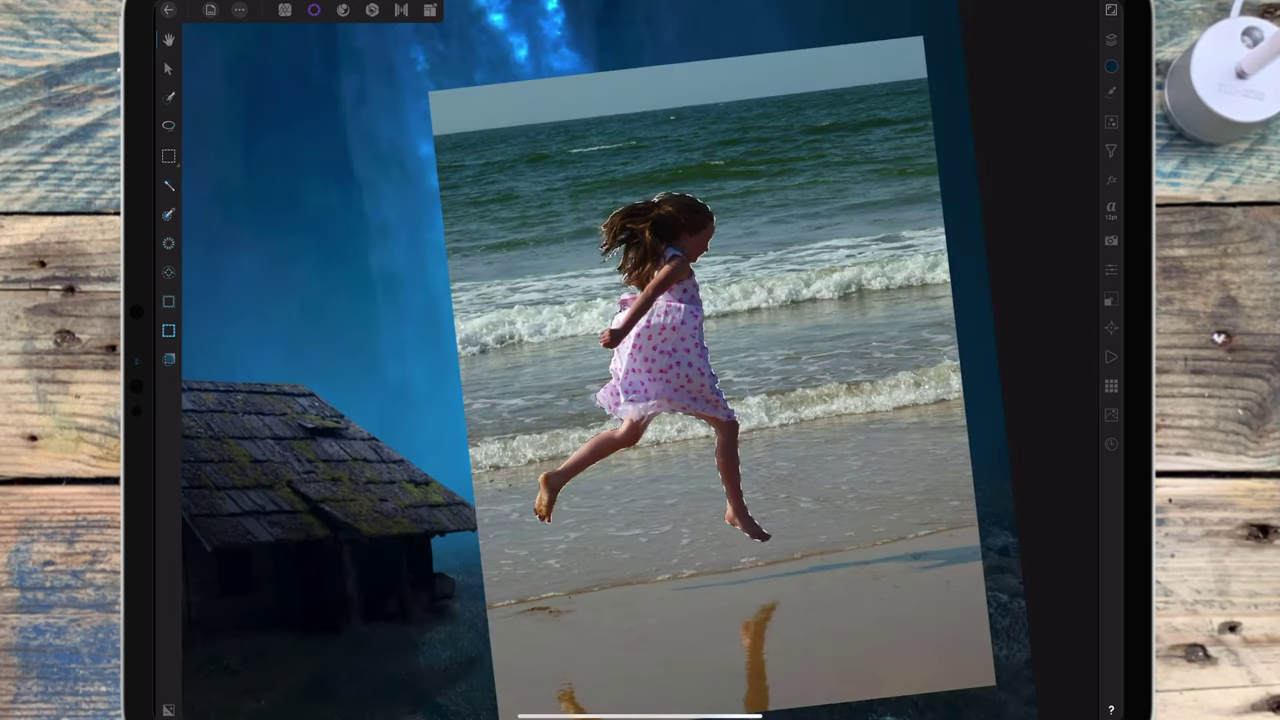
left_click(1029, 129)
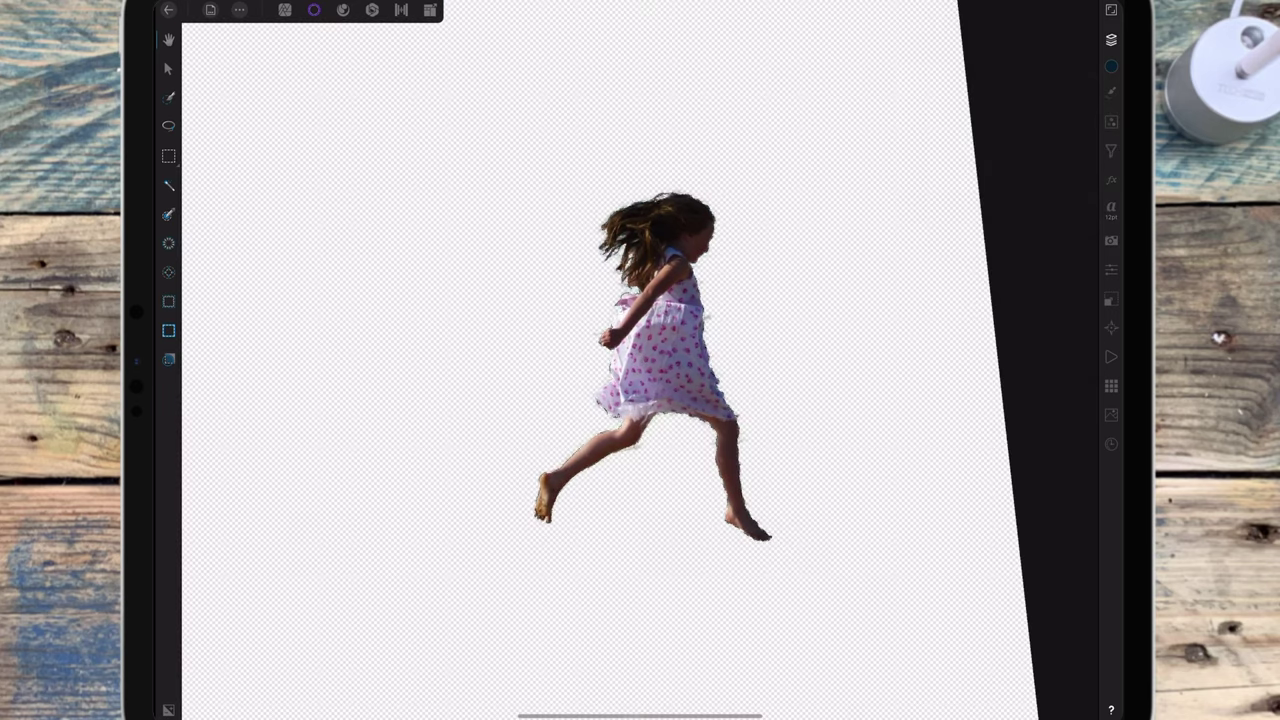
Nest the mask inside the beach Photo layer so only the girl shows
scroll(843, 310, "down", 5)
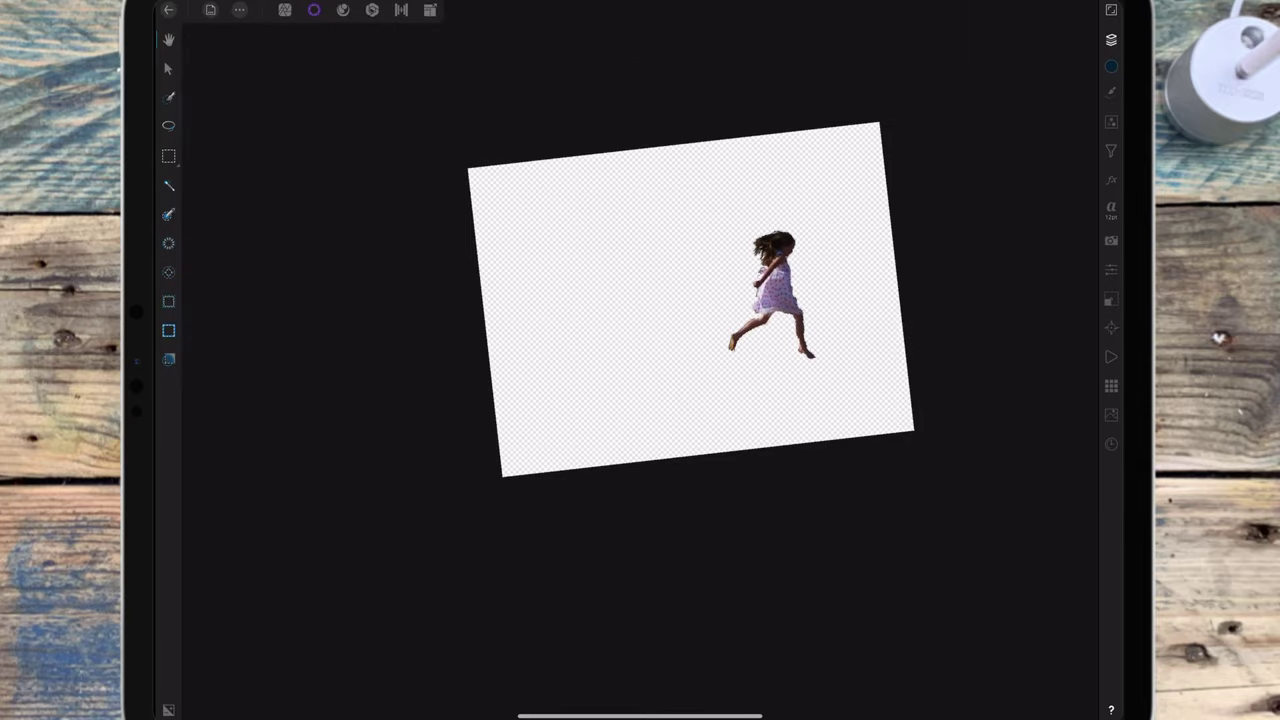
left_click(1111, 39)
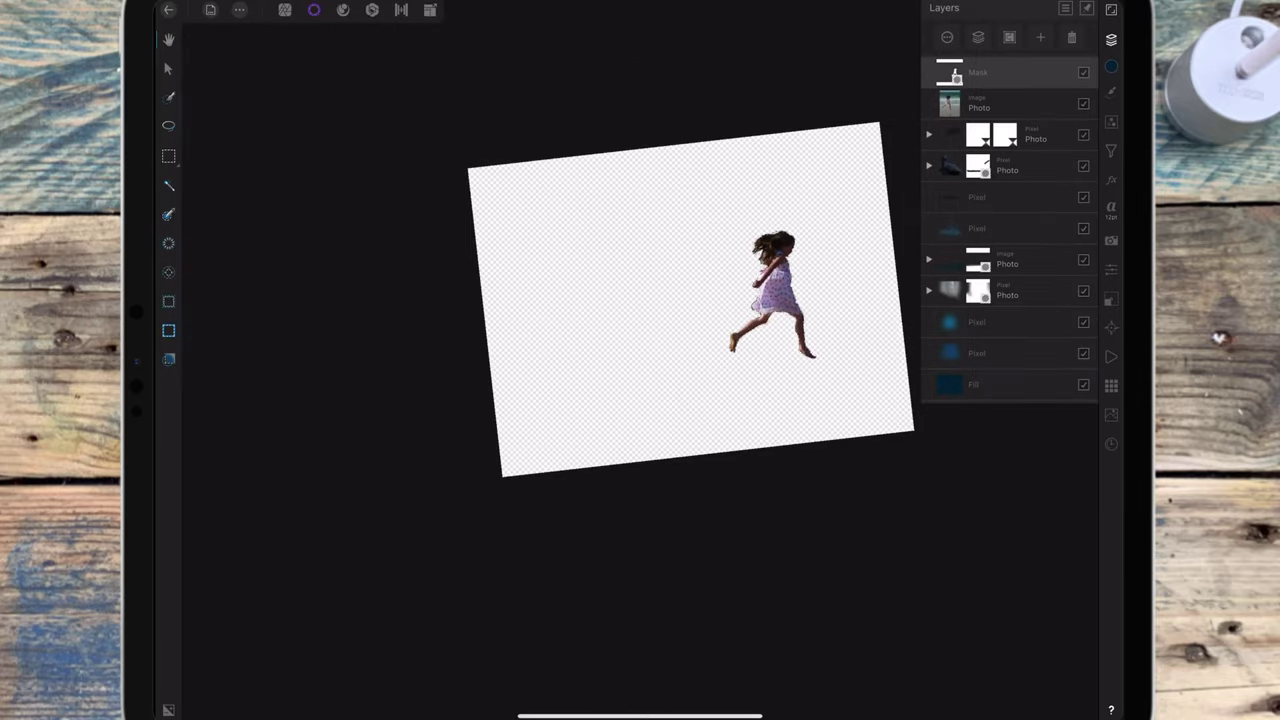
left_click_drag(1023, 75, 1034, 103)
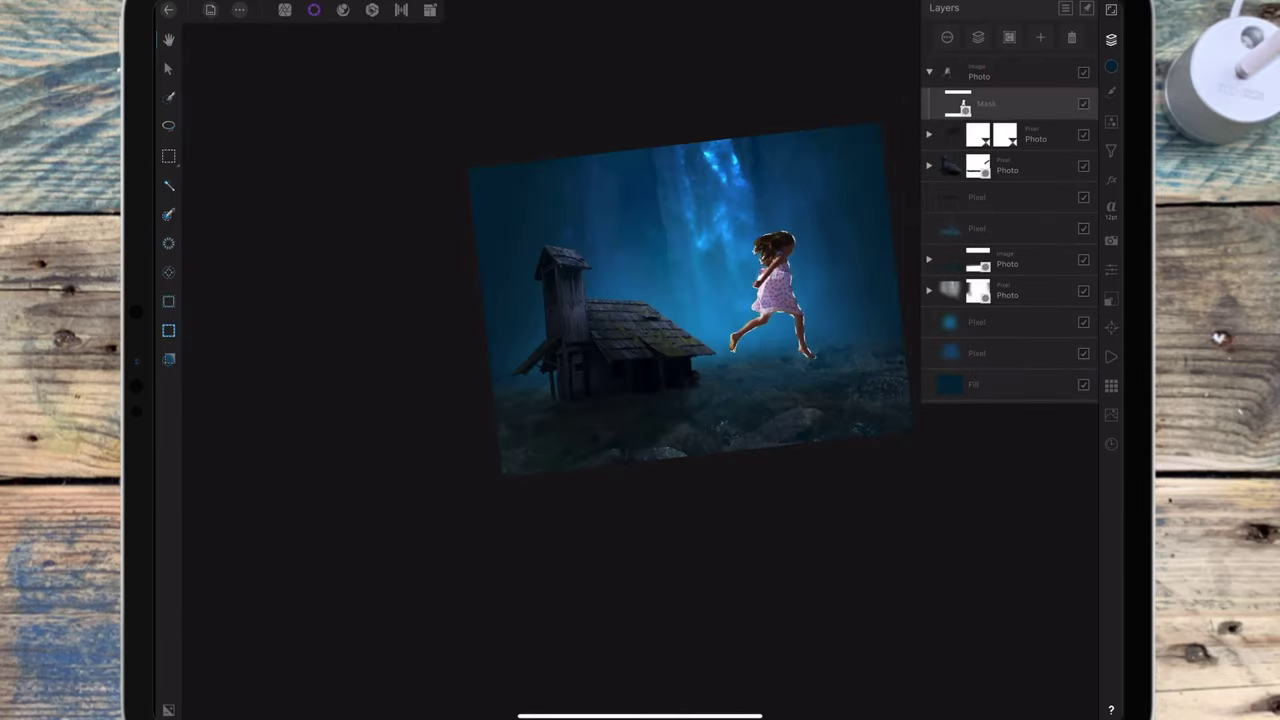
left_click_drag(870, 160, 860, 194)
scroll(805, 334, "up", 5)
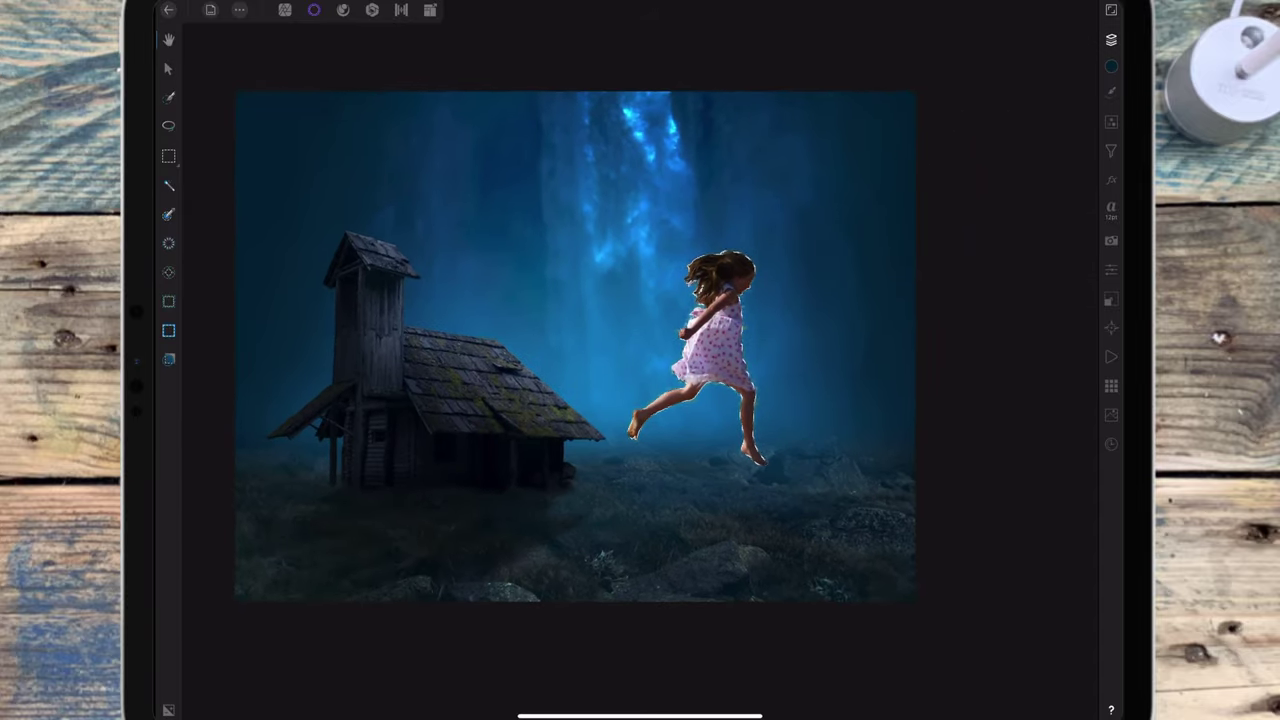
left_click(710, 330)
left_click(710, 330)
left_click(168, 68)
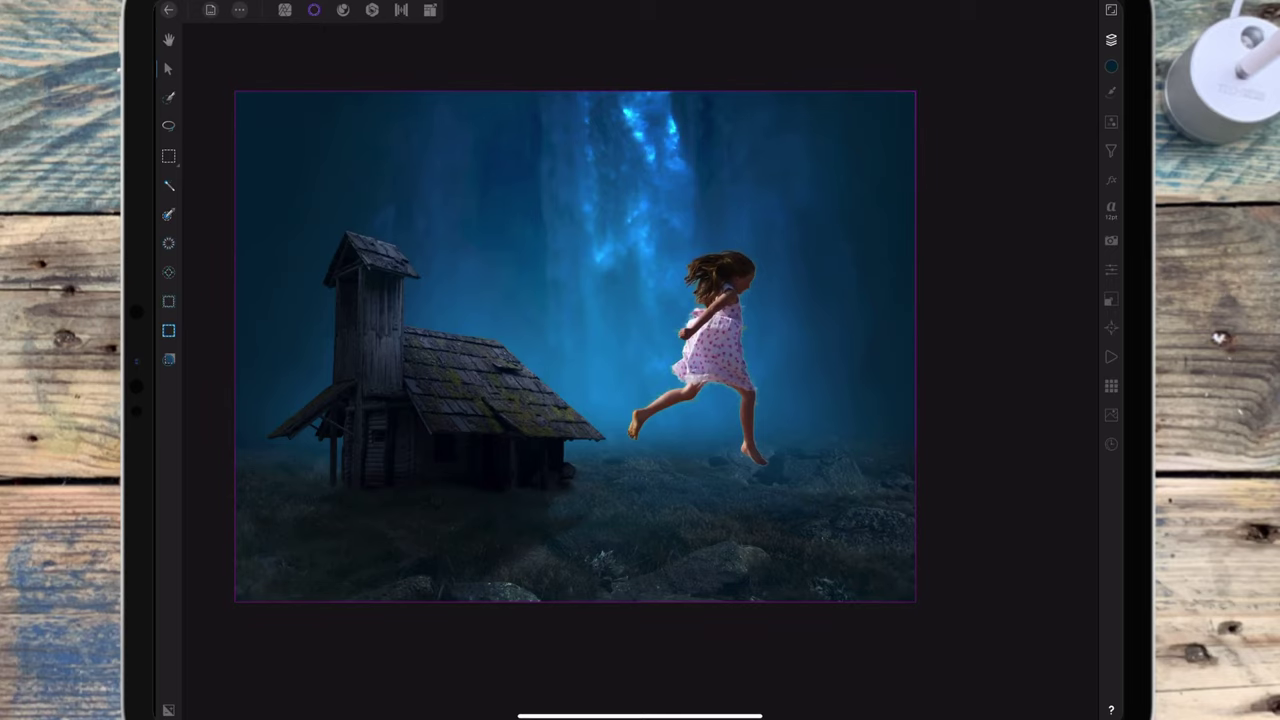
Scale the girl's Photo layer down to a small figure
left_click(1110, 39)
left_click(710, 330)
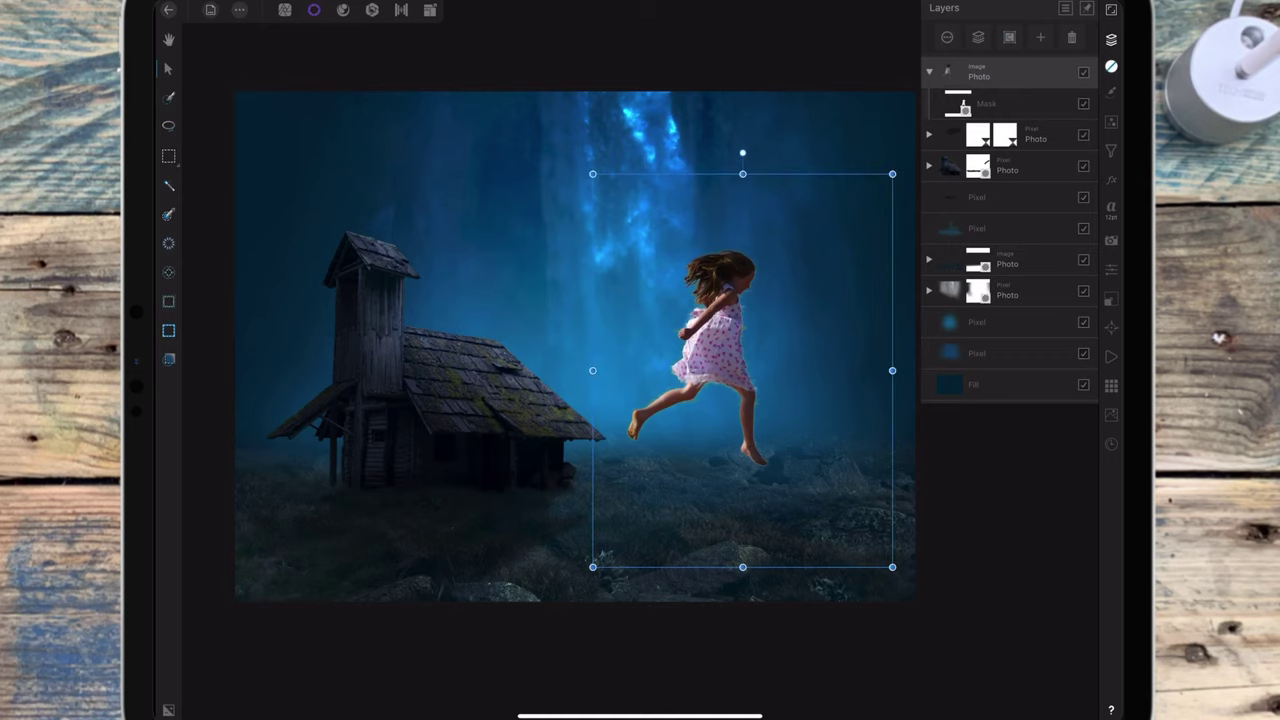
left_click_drag(892, 174, 714, 466)
scroll(832, 410, "up", 3)
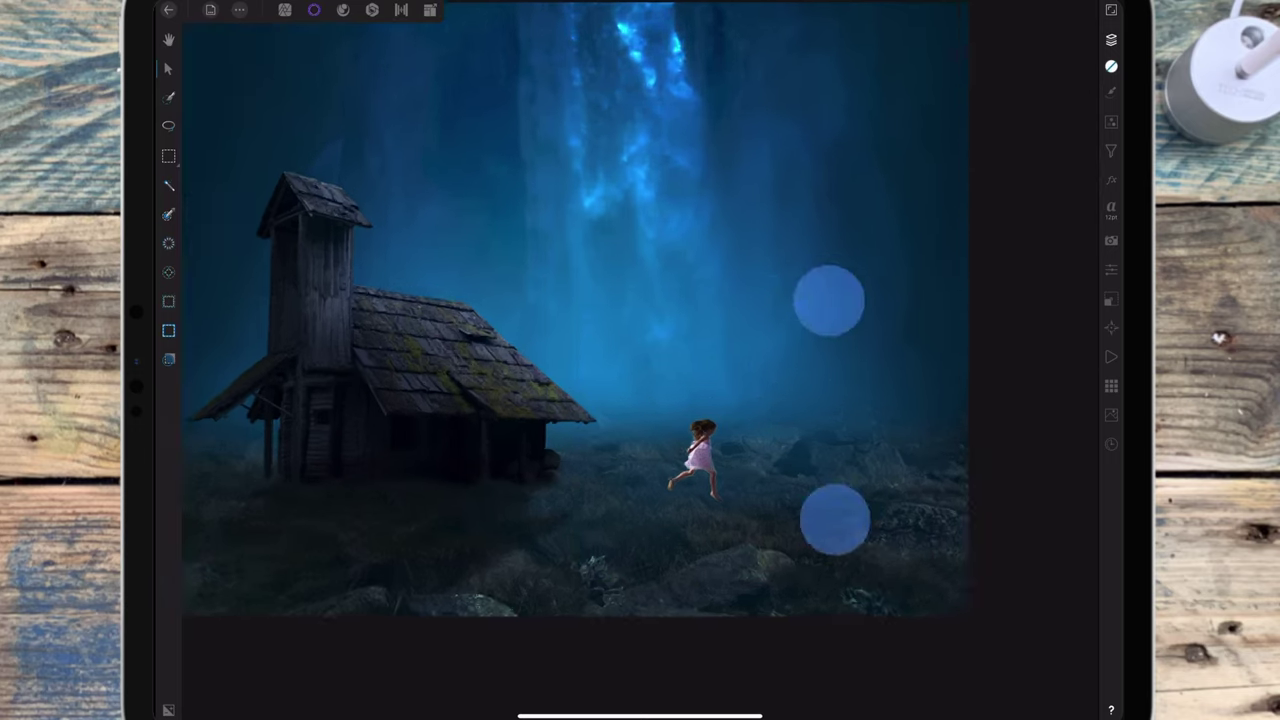
scroll(832, 410, "up", 2)
Set the black paint brush to 4.4 px width and 97% opacity
left_click(285, 10)
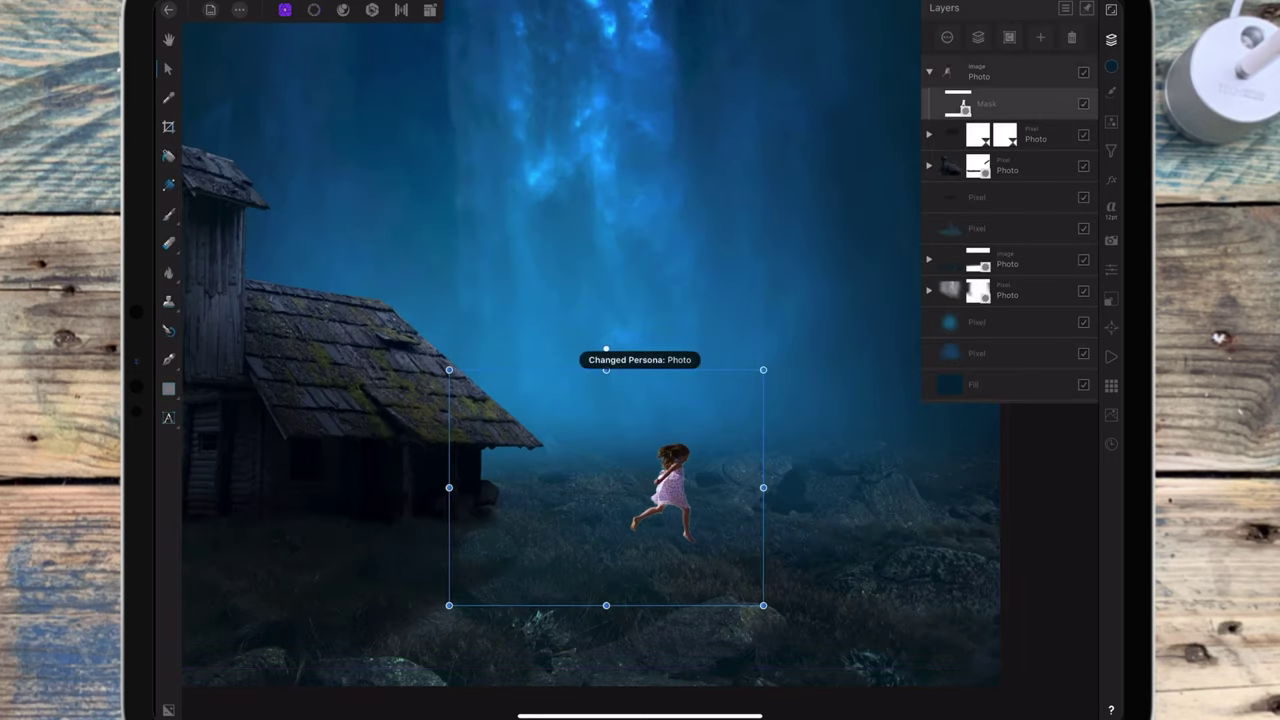
left_click(168, 213)
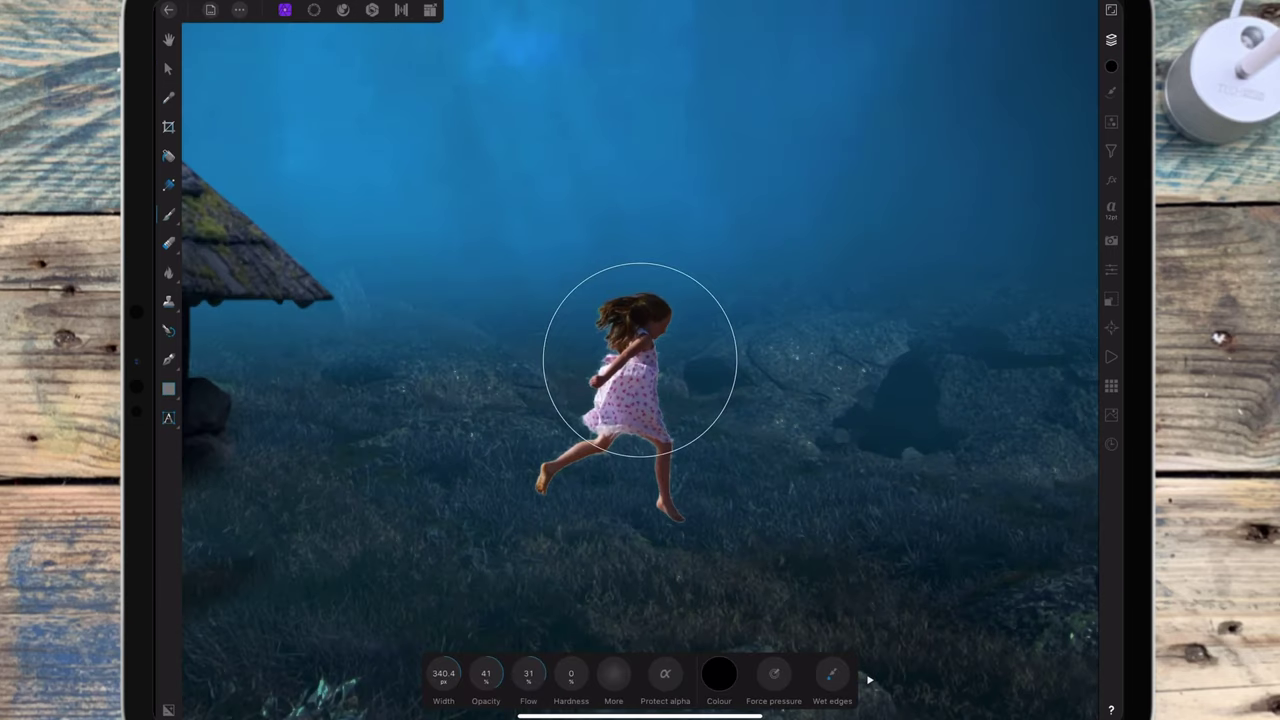
scroll(764, 440, "up", 5)
left_click_drag(452, 673, 396, 680)
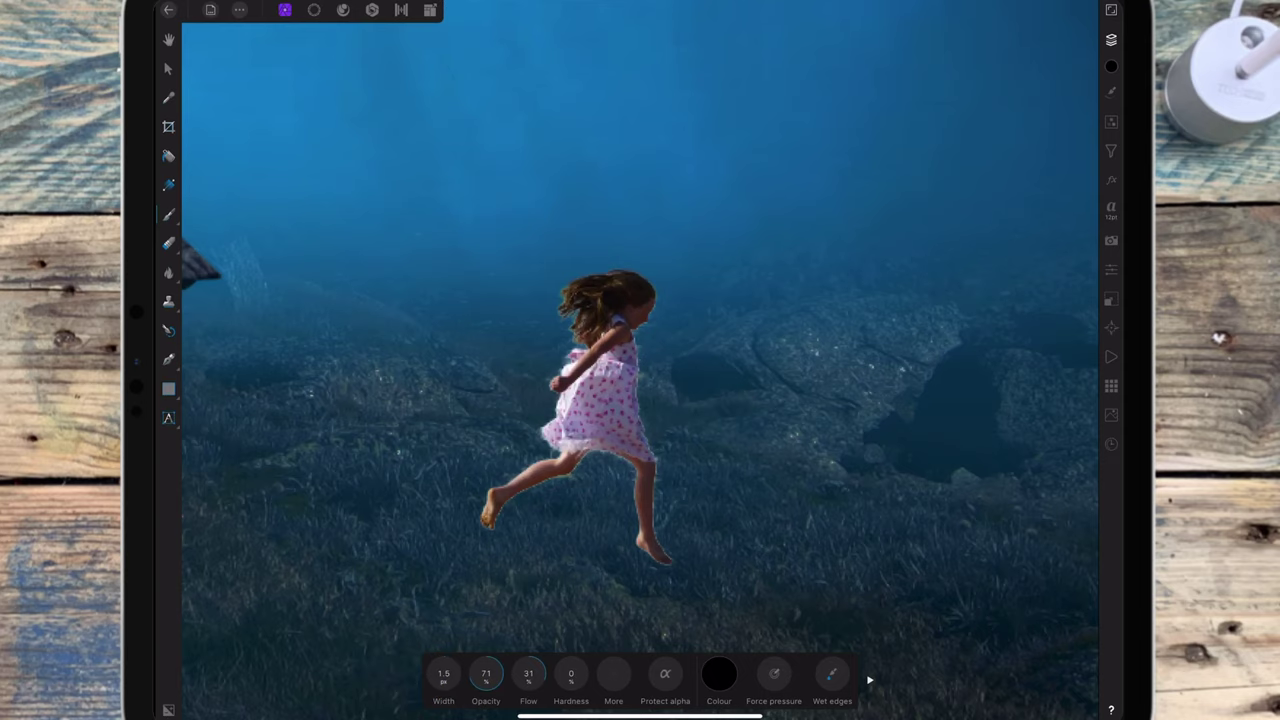
scroll(729, 330, "up", 5)
left_click_drag(443, 673, 458, 677)
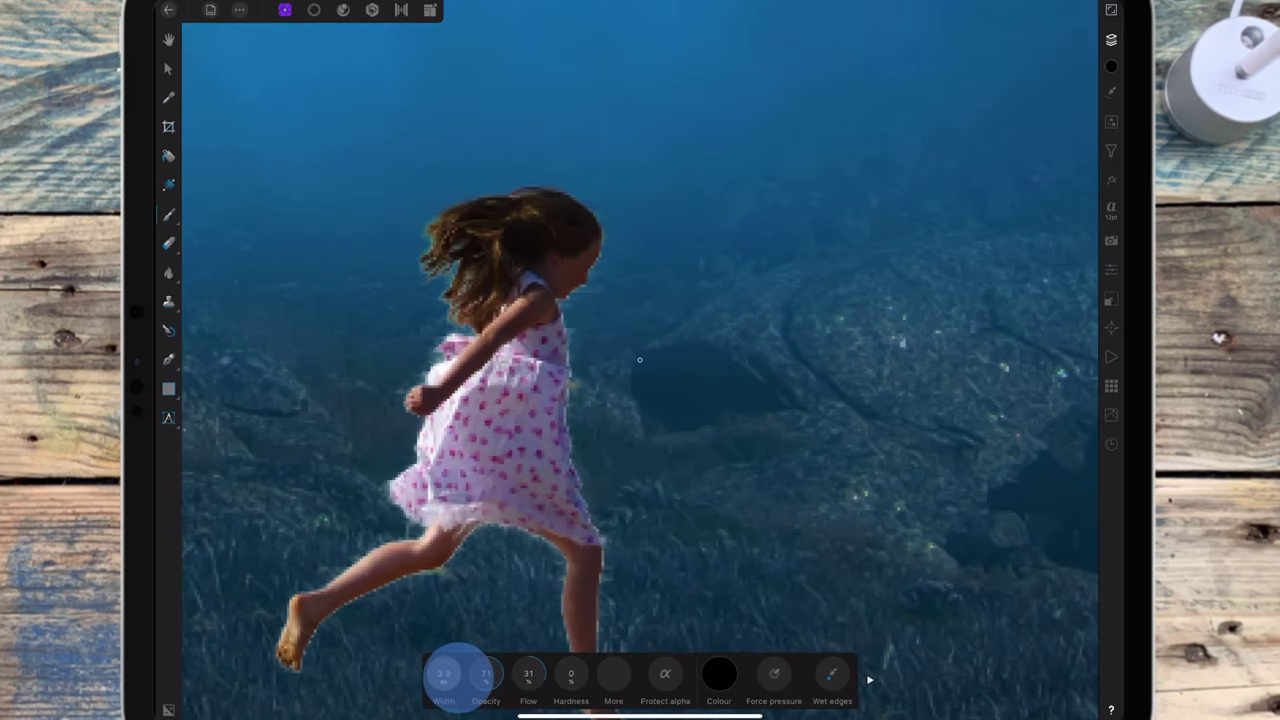
left_click_drag(591, 310, 594, 510)
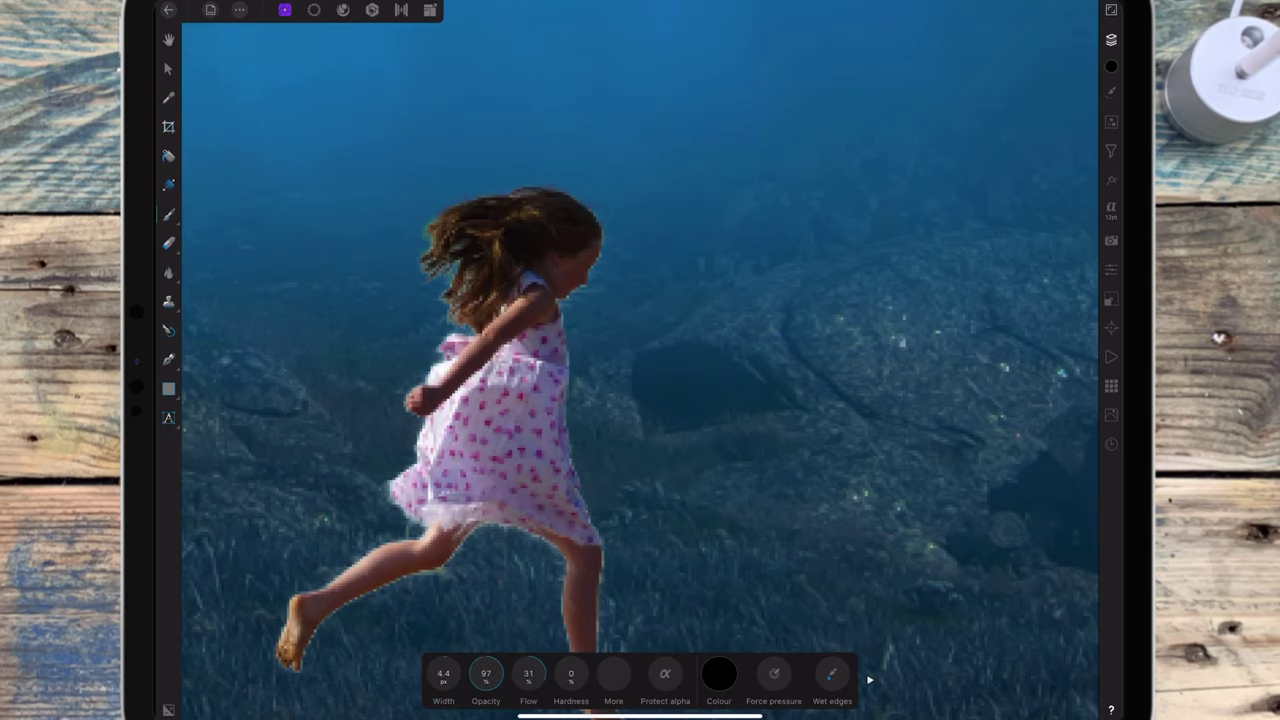
scroll(758, 322, "down", 5)
Try resizing the girl with the Move Tool, then undo the change
scroll(758, 322, "down", 3)
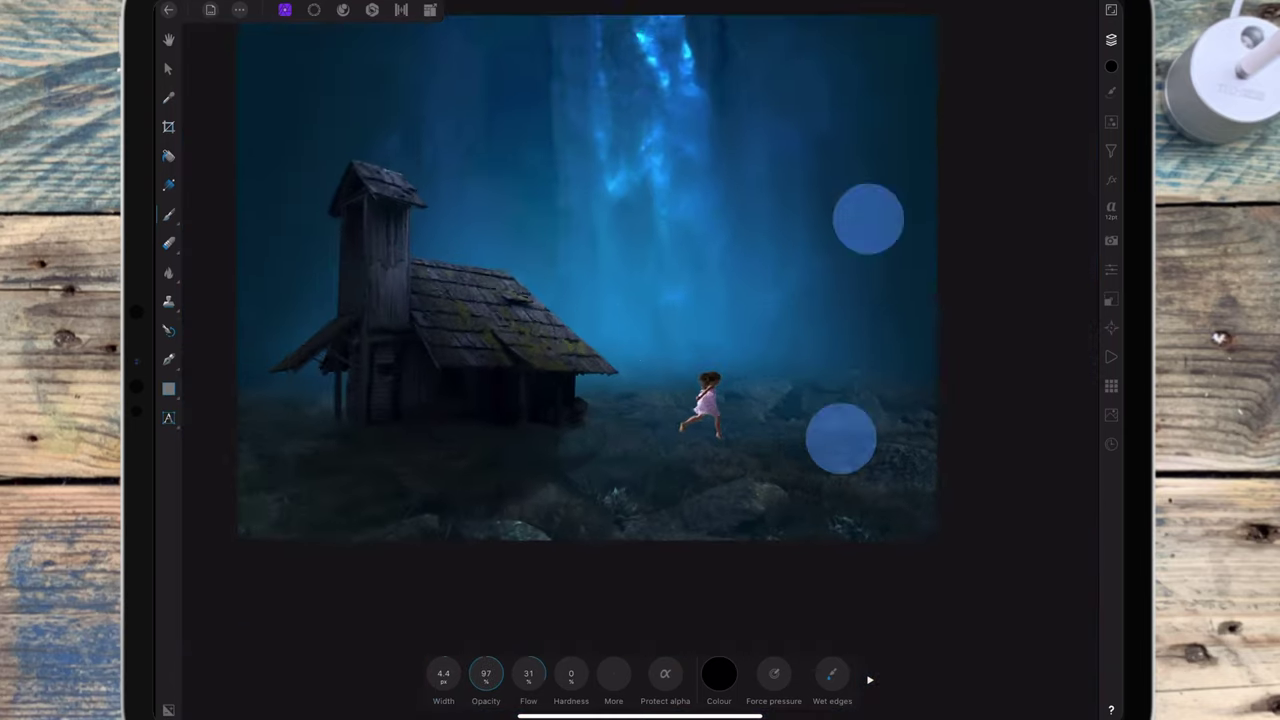
left_click(168, 68)
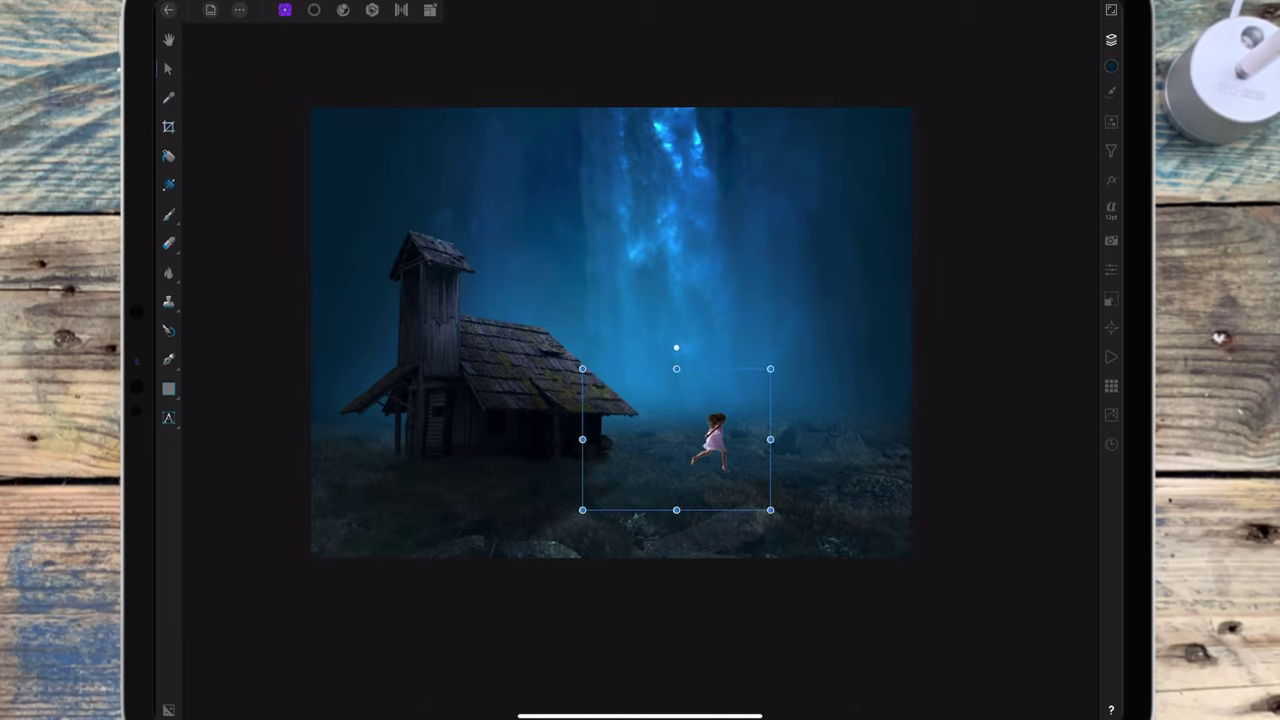
scroll(831, 400, "down", 1)
left_click_drag(773, 378, 767, 383)
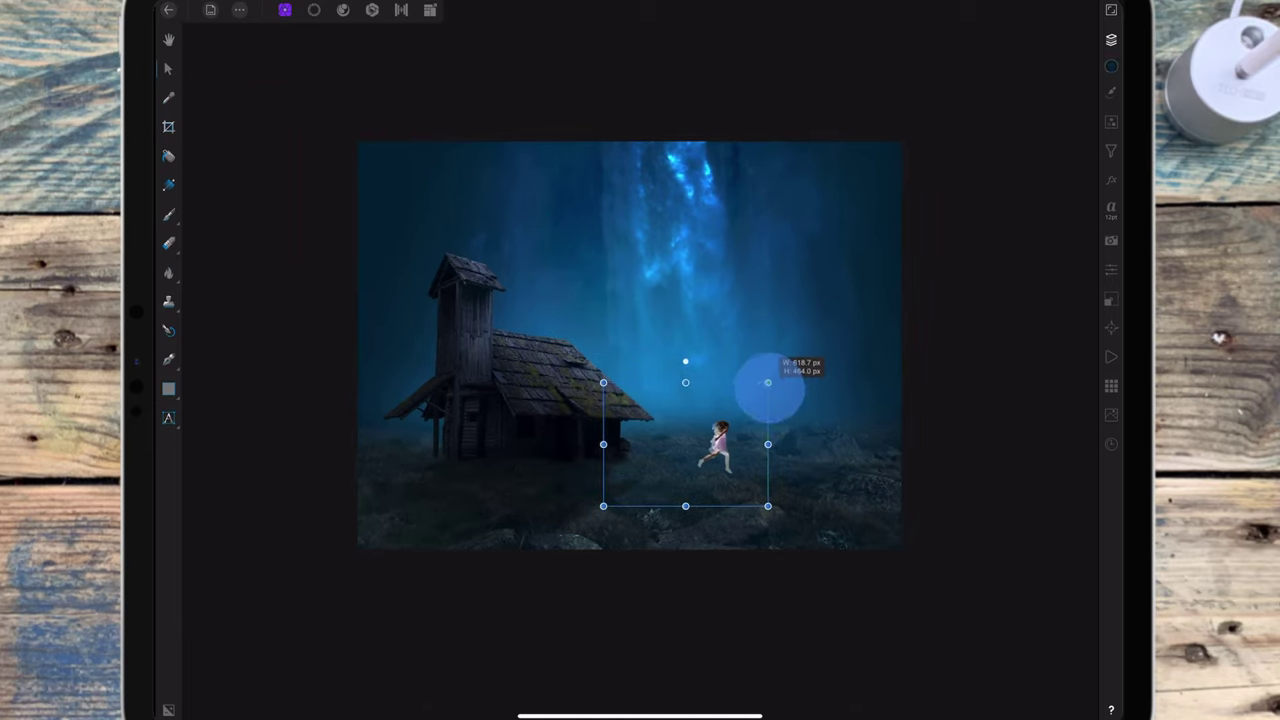
key("ctrl+z")
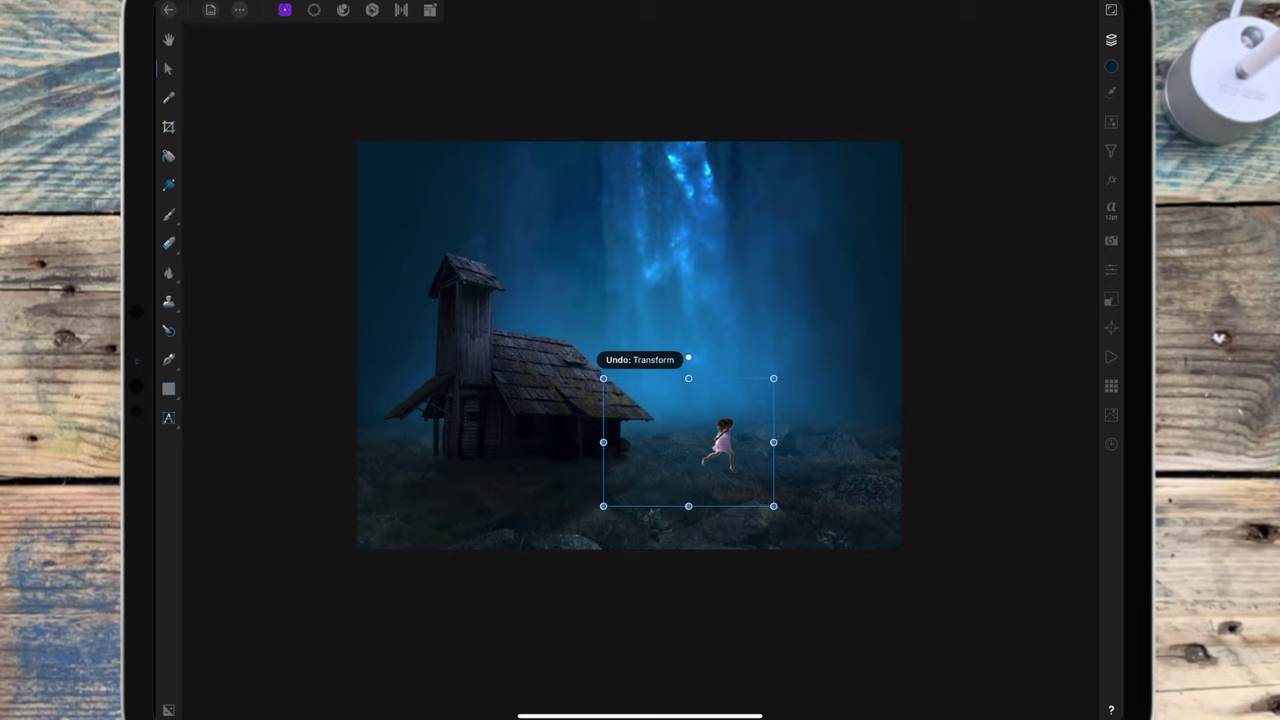
Shrink the girl slightly, lower her on the ground, and add a mask to her layer
left_click(1111, 39)
left_click(1023, 71)
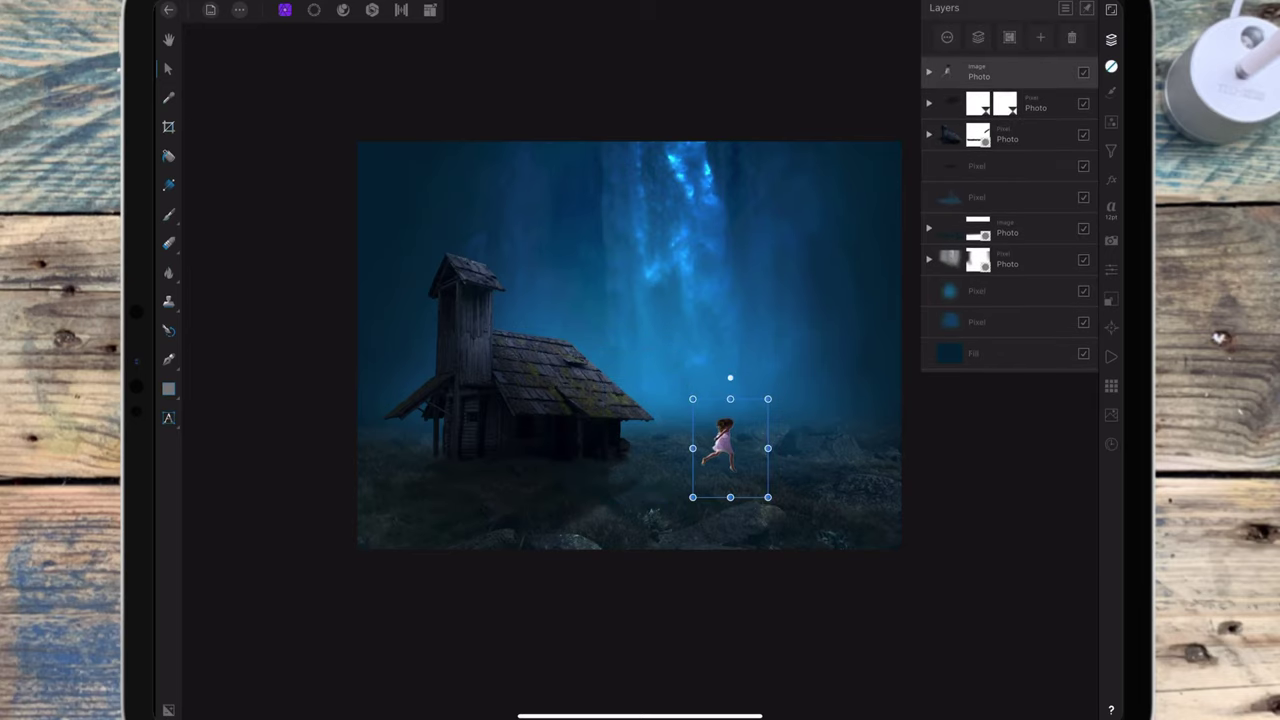
left_click_drag(768, 399, 753, 417)
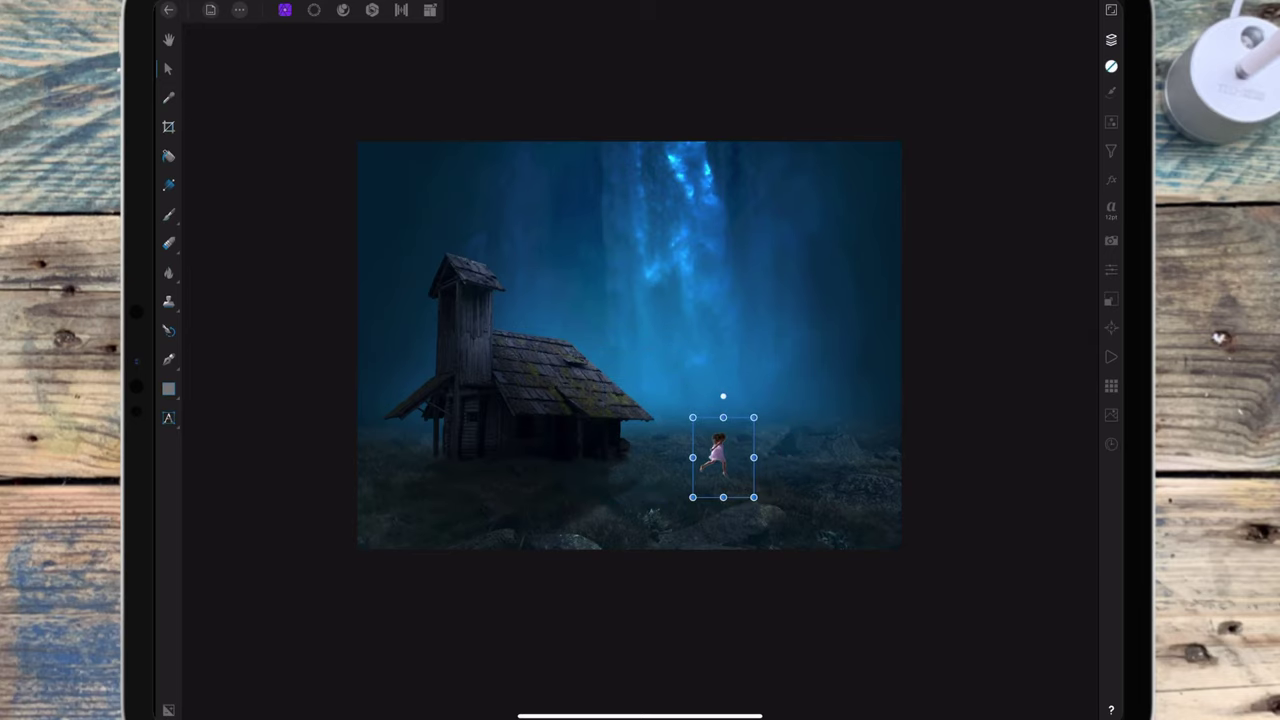
scroll(834, 378, "down", 2)
left_click_drag(716, 470, 714, 495)
left_click(1111, 39)
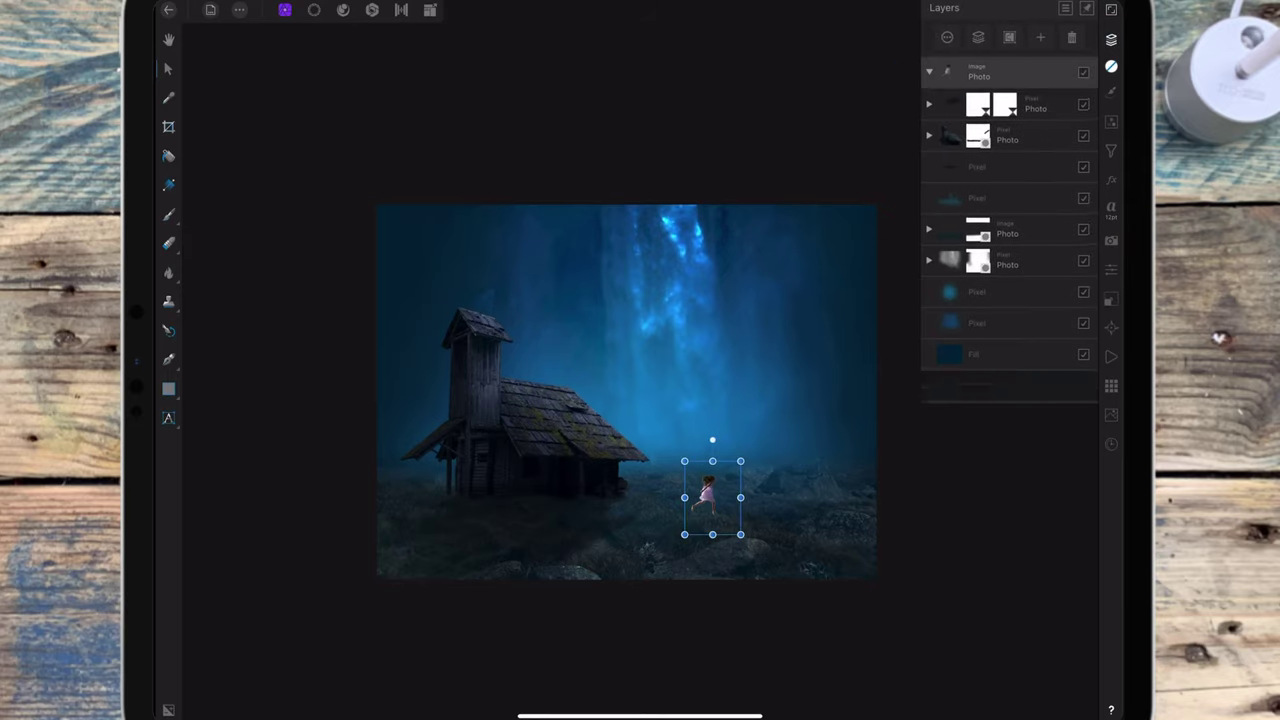
left_click(1015, 106)
Pick a smaller grass brush from the Grass Photoshop Brushes 4 2 category
left_click(1111, 91)
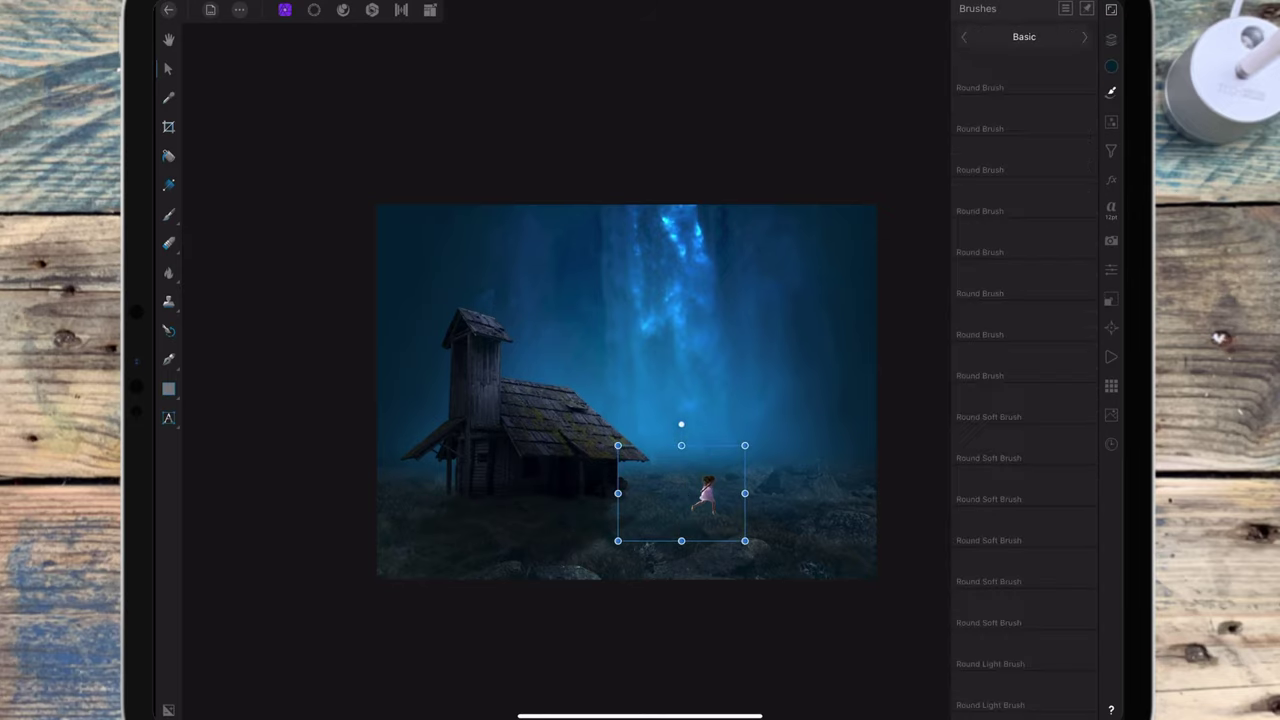
left_click(1024, 37)
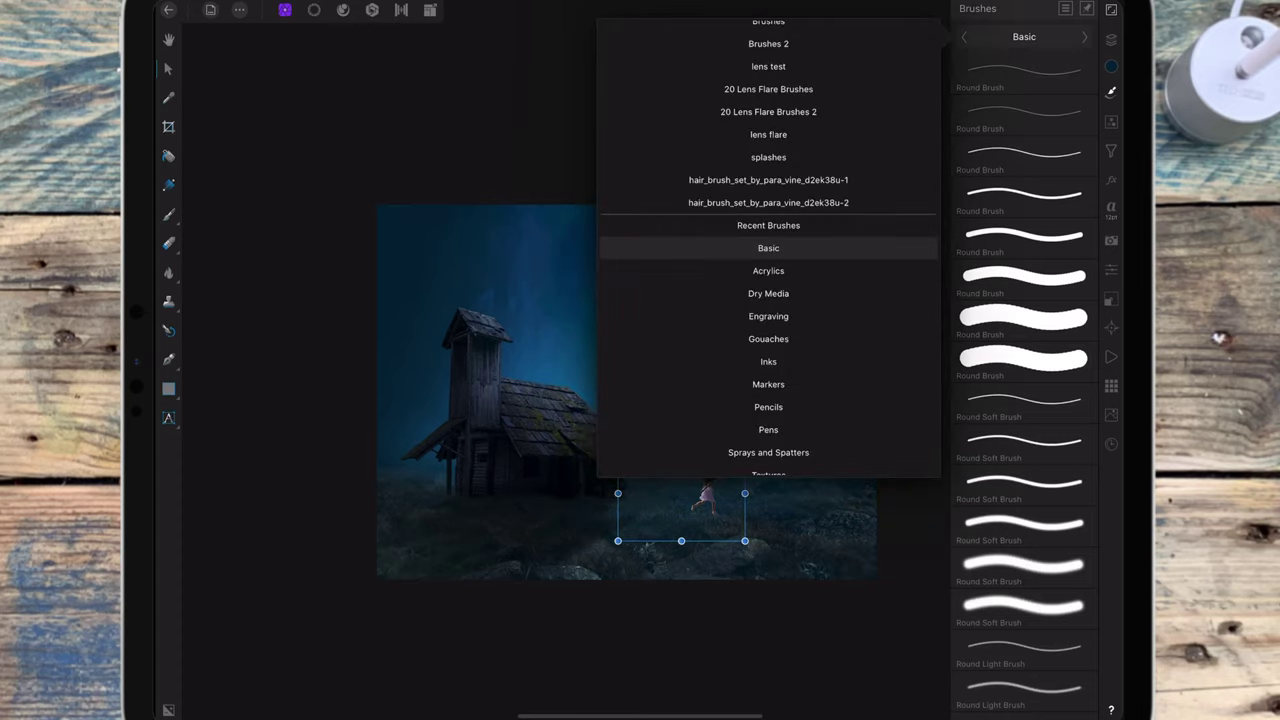
scroll(871, 300, "up", 2)
left_click(768, 248)
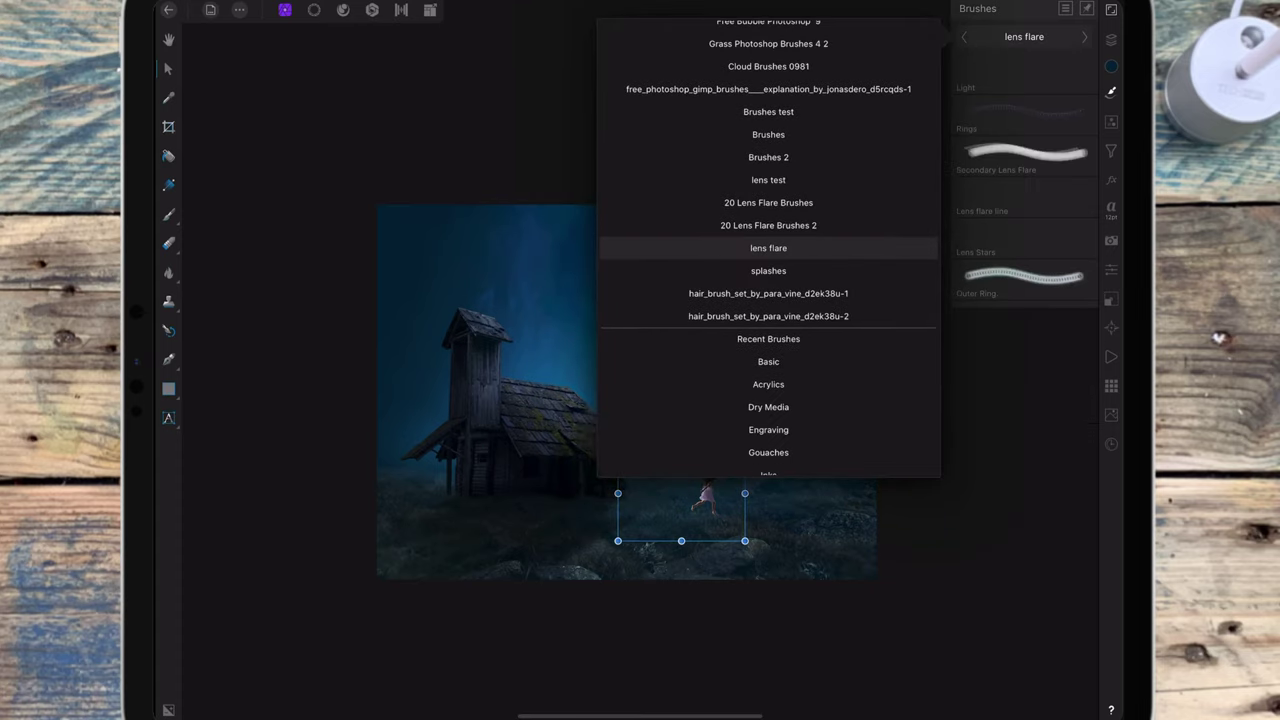
scroll(768, 250, "up", 3)
left_click(768, 246)
left_click(1024, 37)
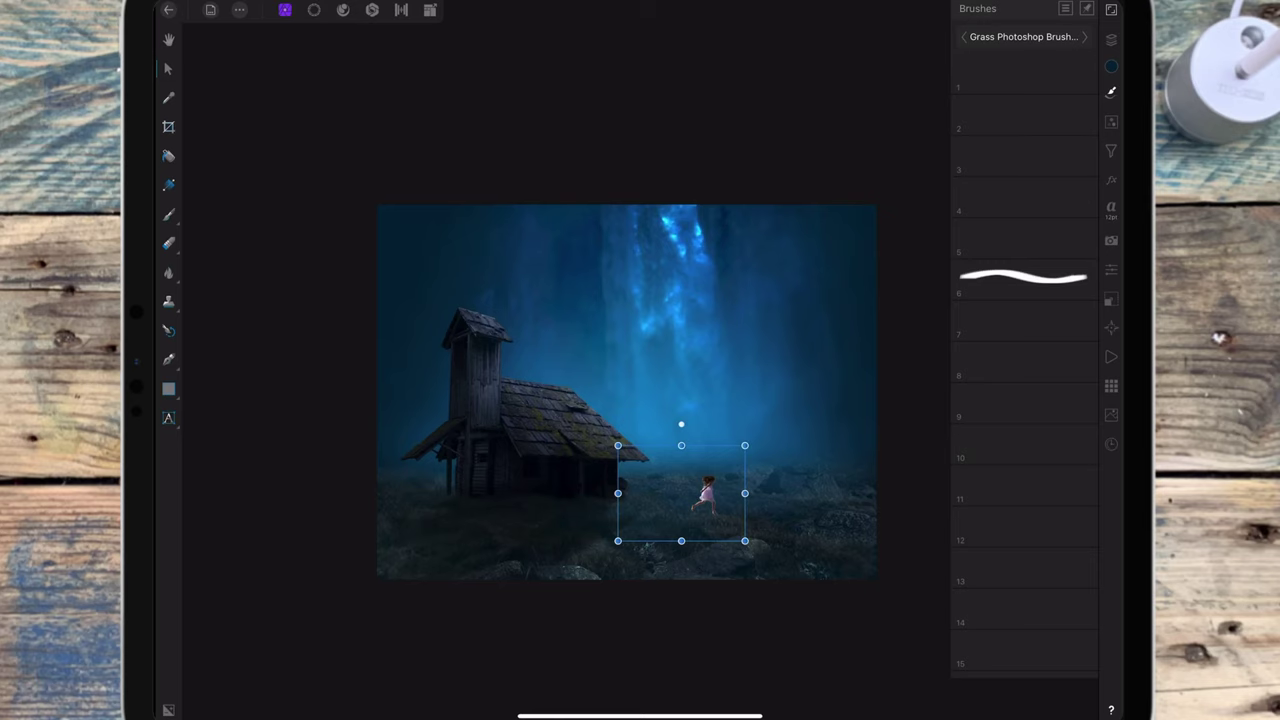
left_click(1022, 277)
left_click_drag(443, 673, 271, 686)
Dab grass on the mask over the girl's feet to blend them into the ground
scroll(800, 400, "up", 3)
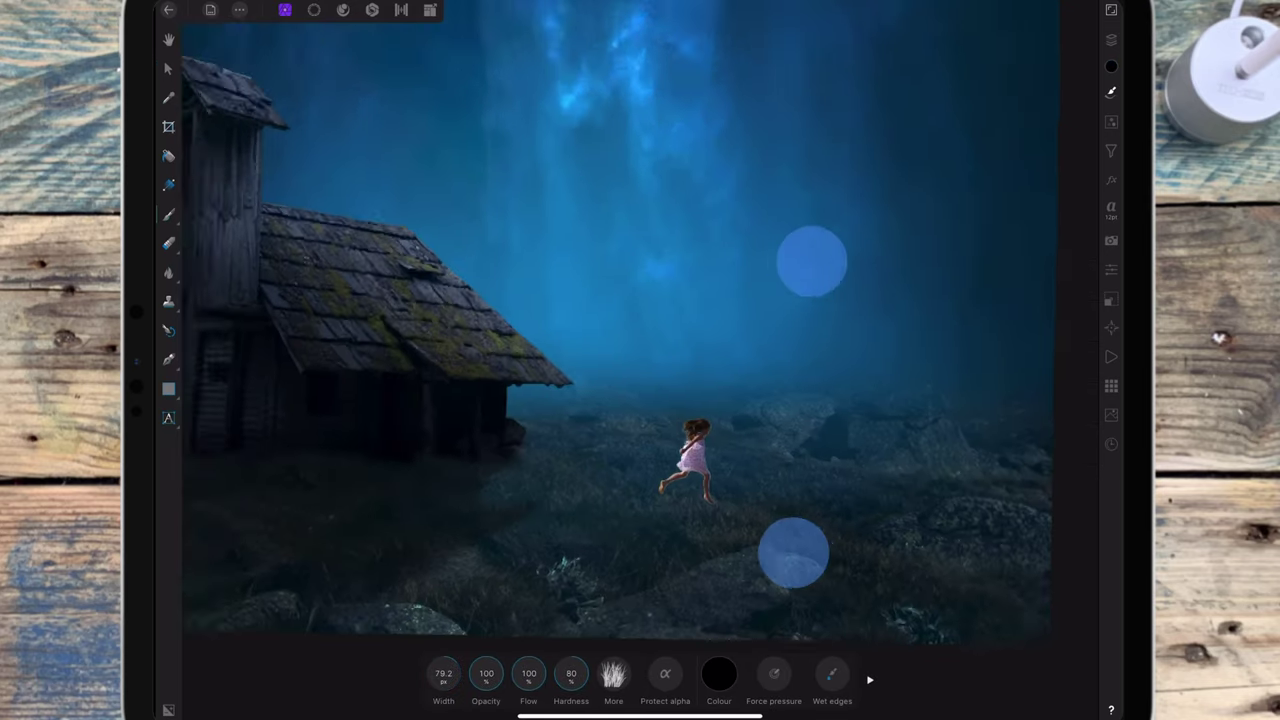
scroll(802, 406, "up", 3)
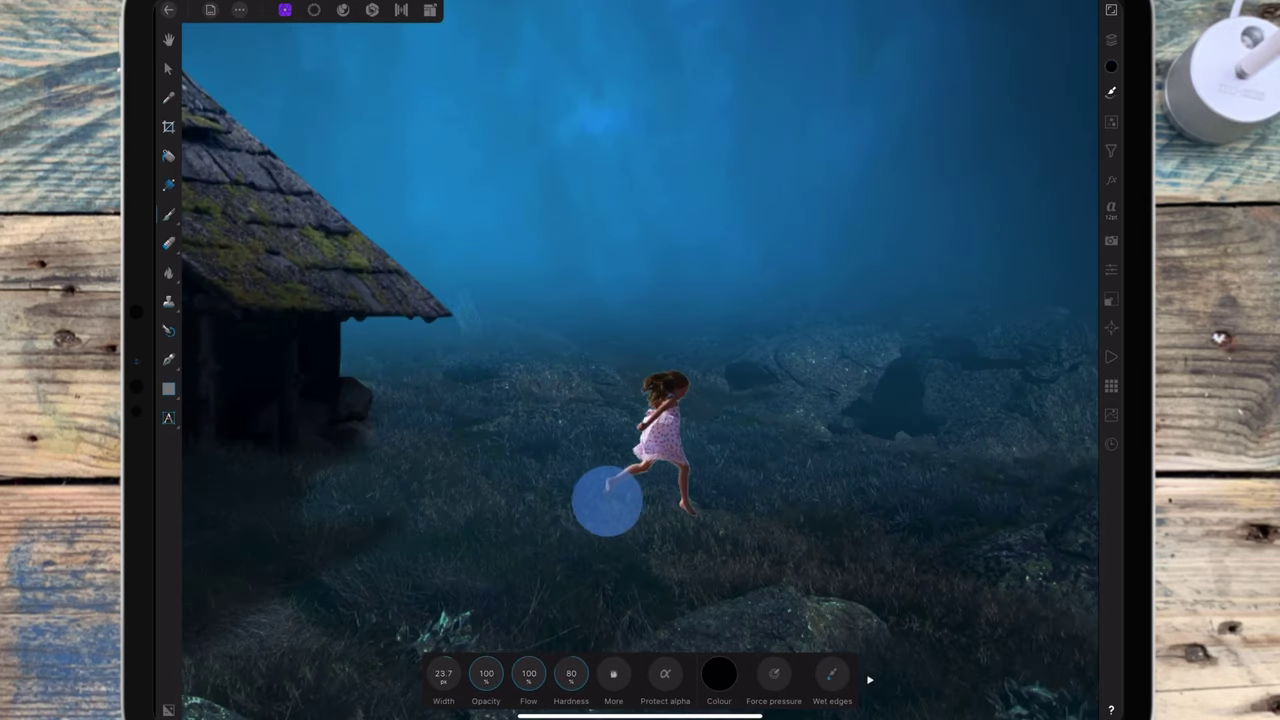
left_click_drag(668, 506, 694, 514)
left_click(691, 506)
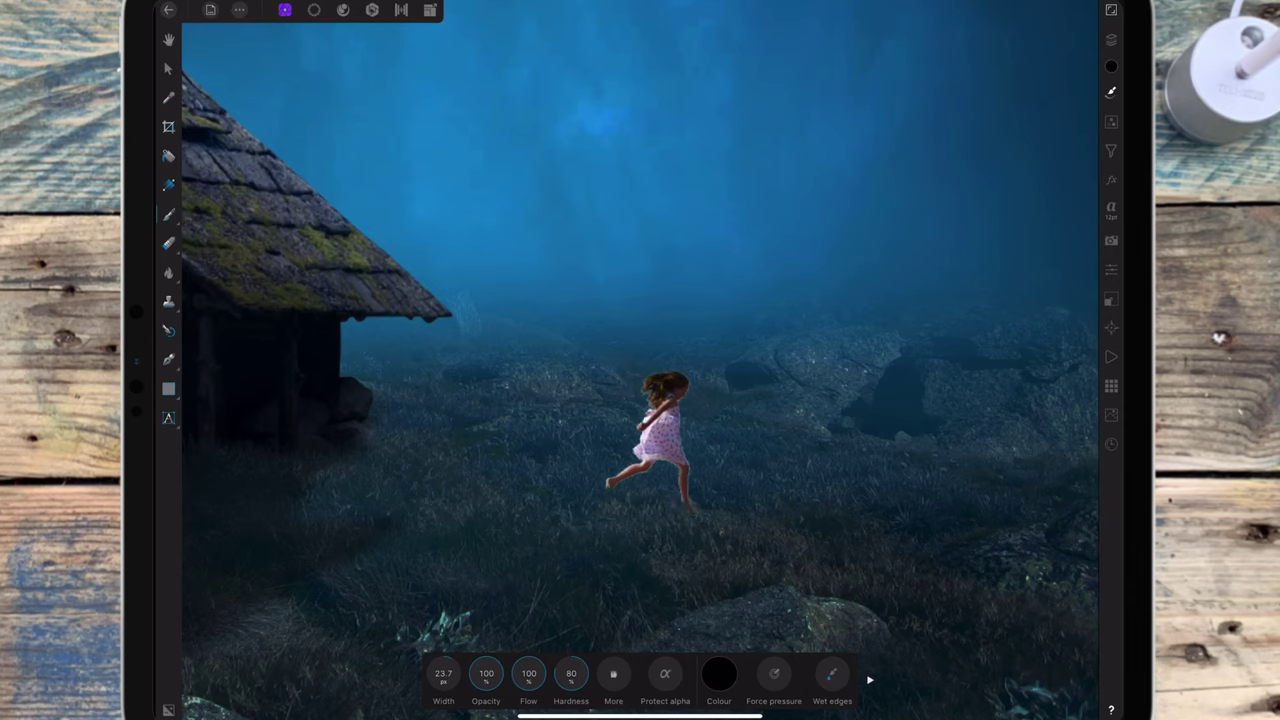
left_click(700, 506)
left_click(686, 503)
scroll(895, 280, "down", 5)
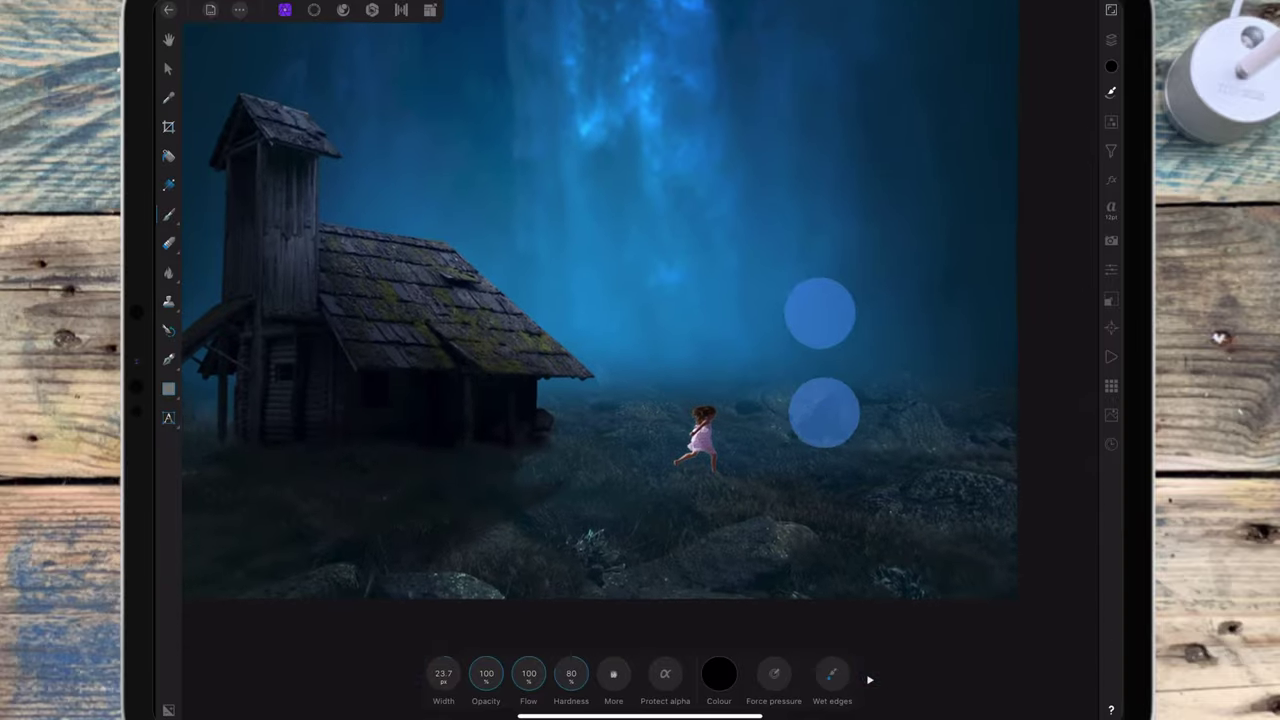
scroll(856, 383, "down", 3)
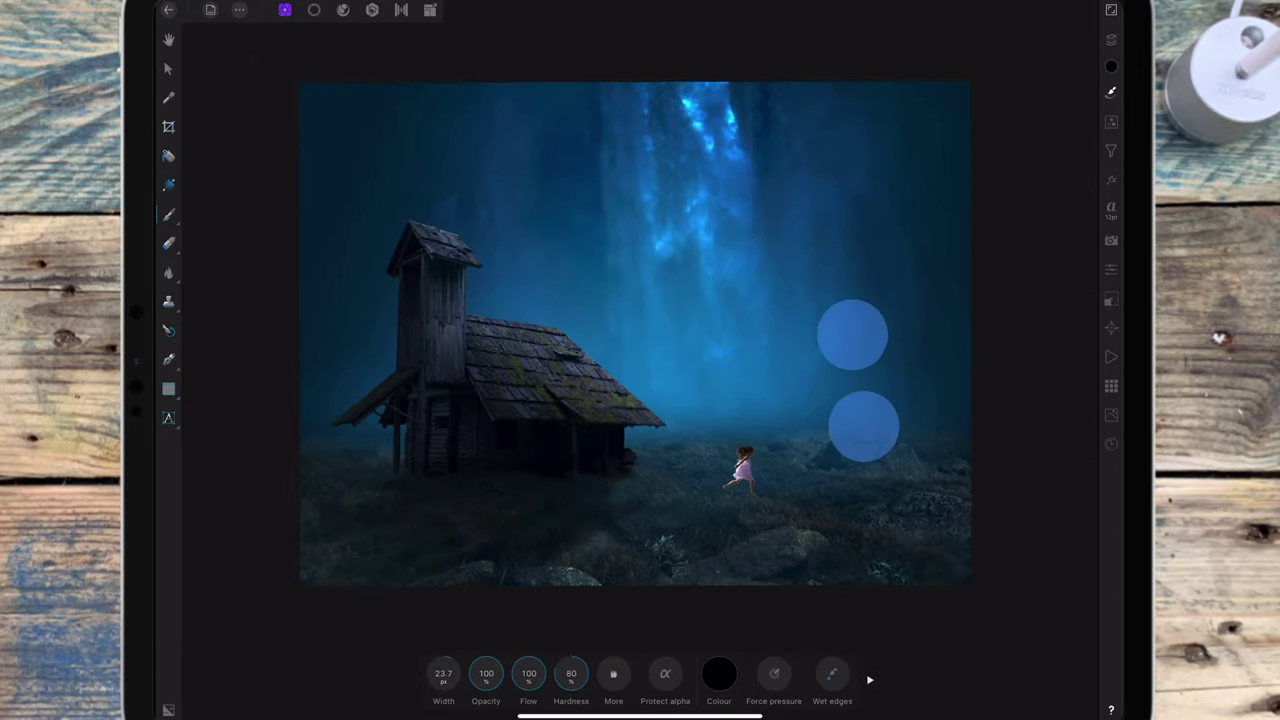
left_click(1110, 39)
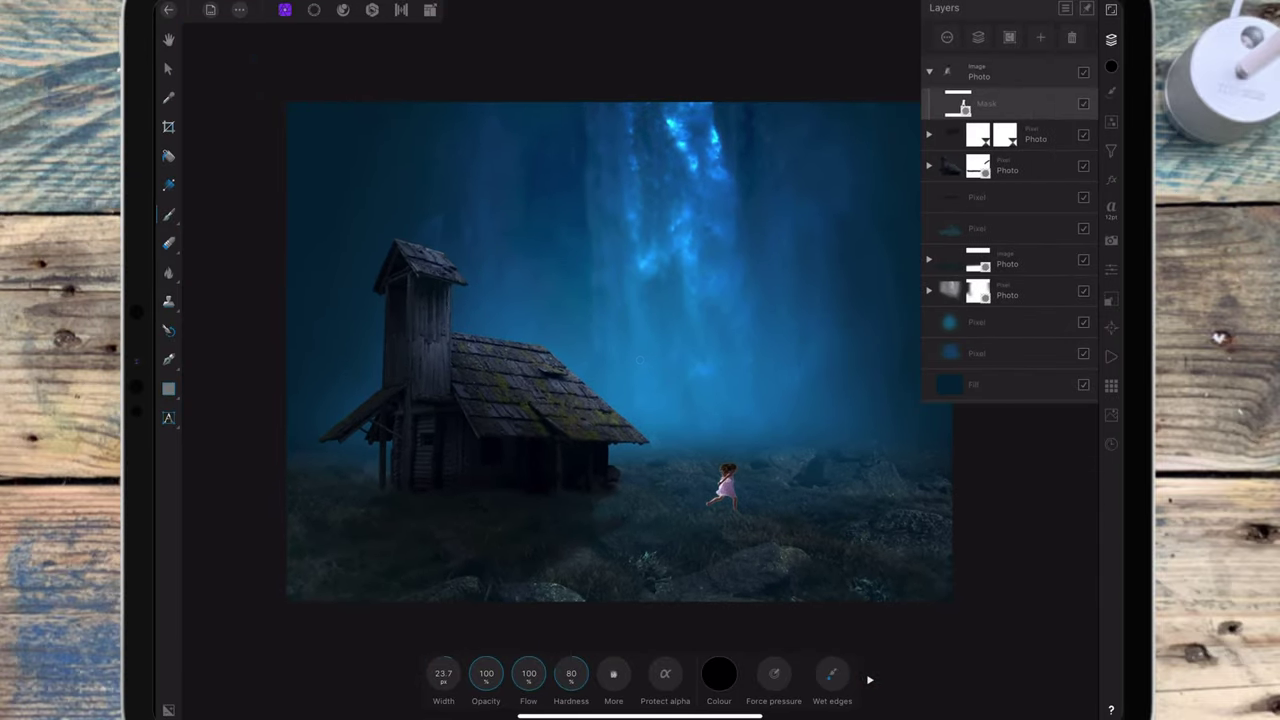
left_click(1110, 121)
Add a Colour Balance adjustment shifting the midtones toward cyan and blue
left_click(1024, 210)
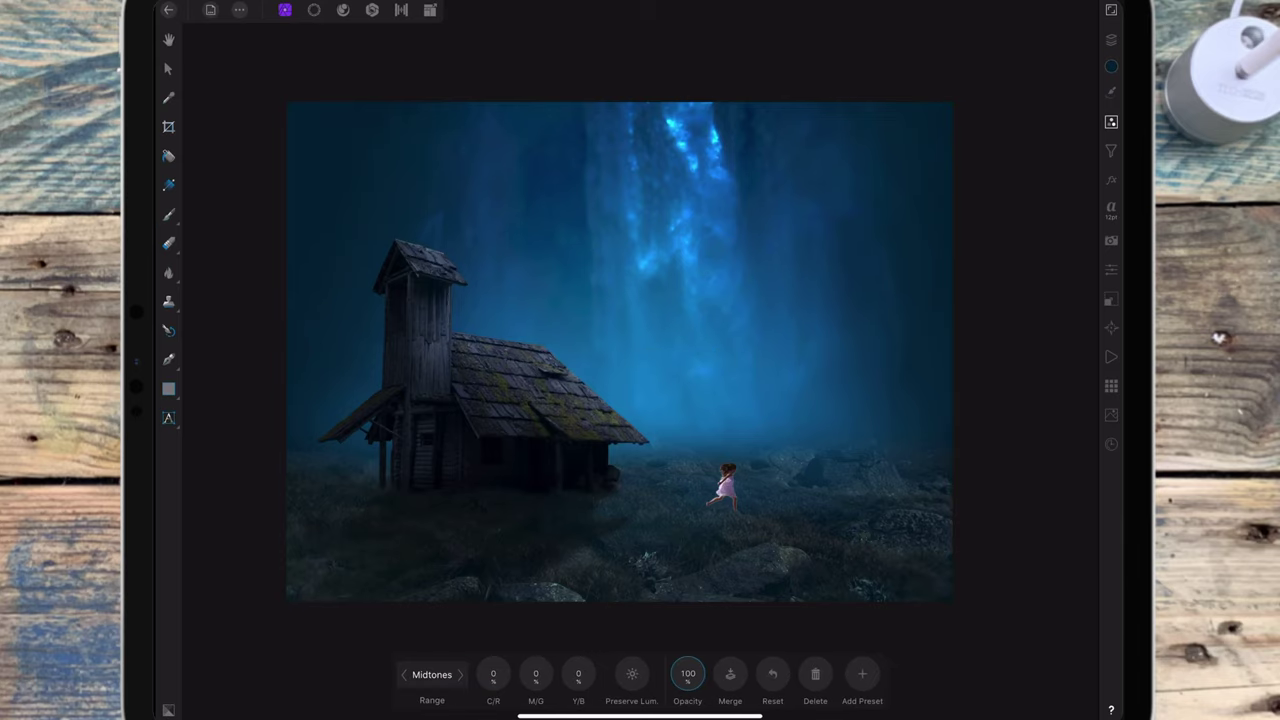
left_click_drag(493, 673, 400, 694)
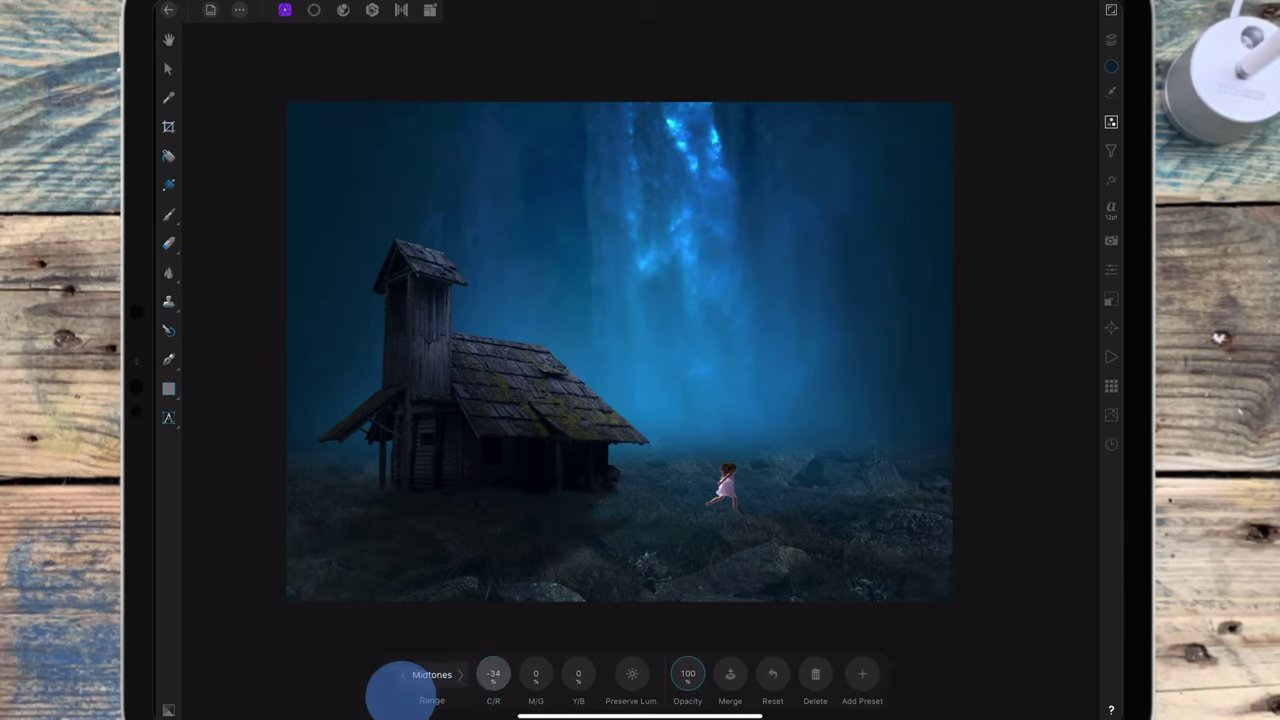
left_click_drag(578, 673, 591, 673)
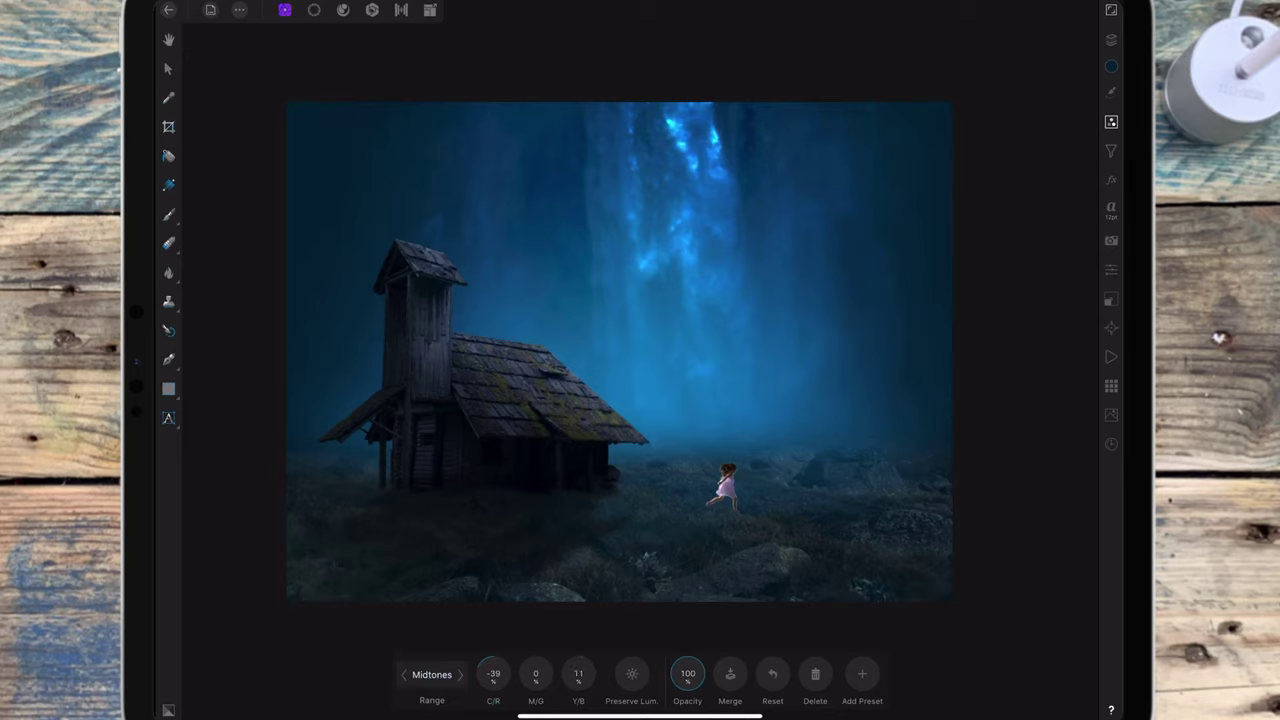
left_click(1111, 39)
left_click(1111, 39)
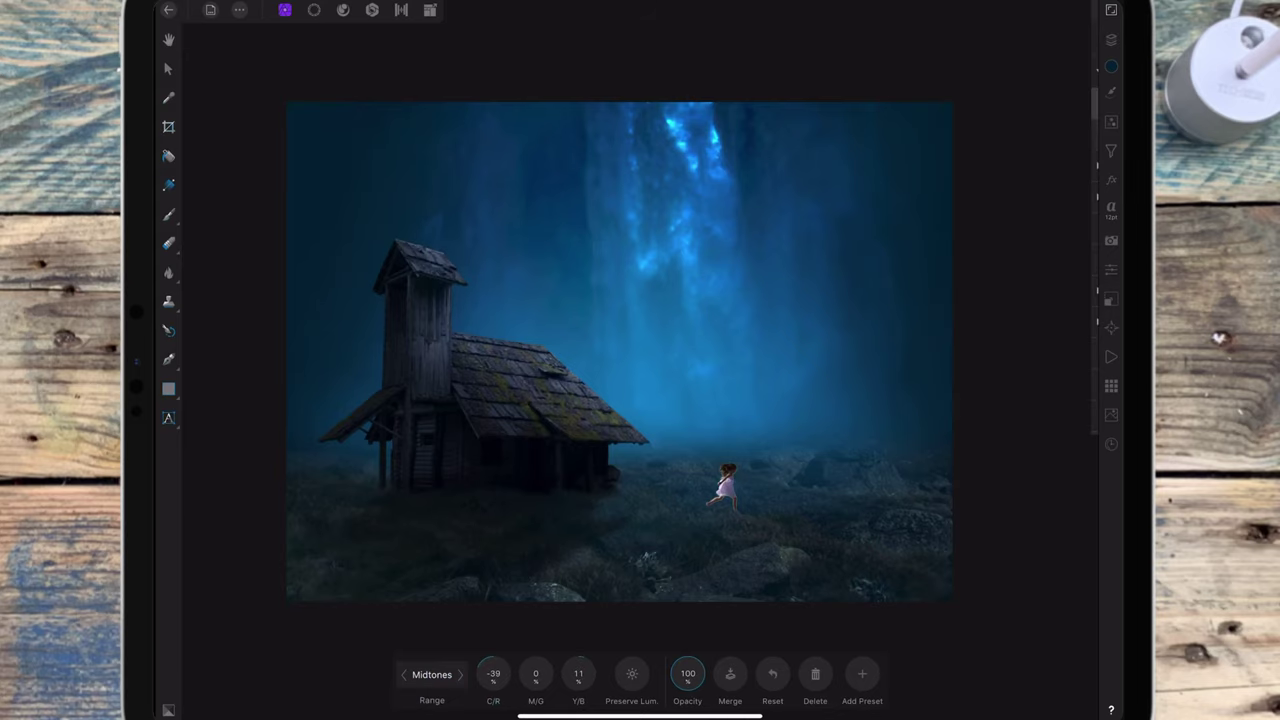
left_click_drag(585, 673, 700, 630)
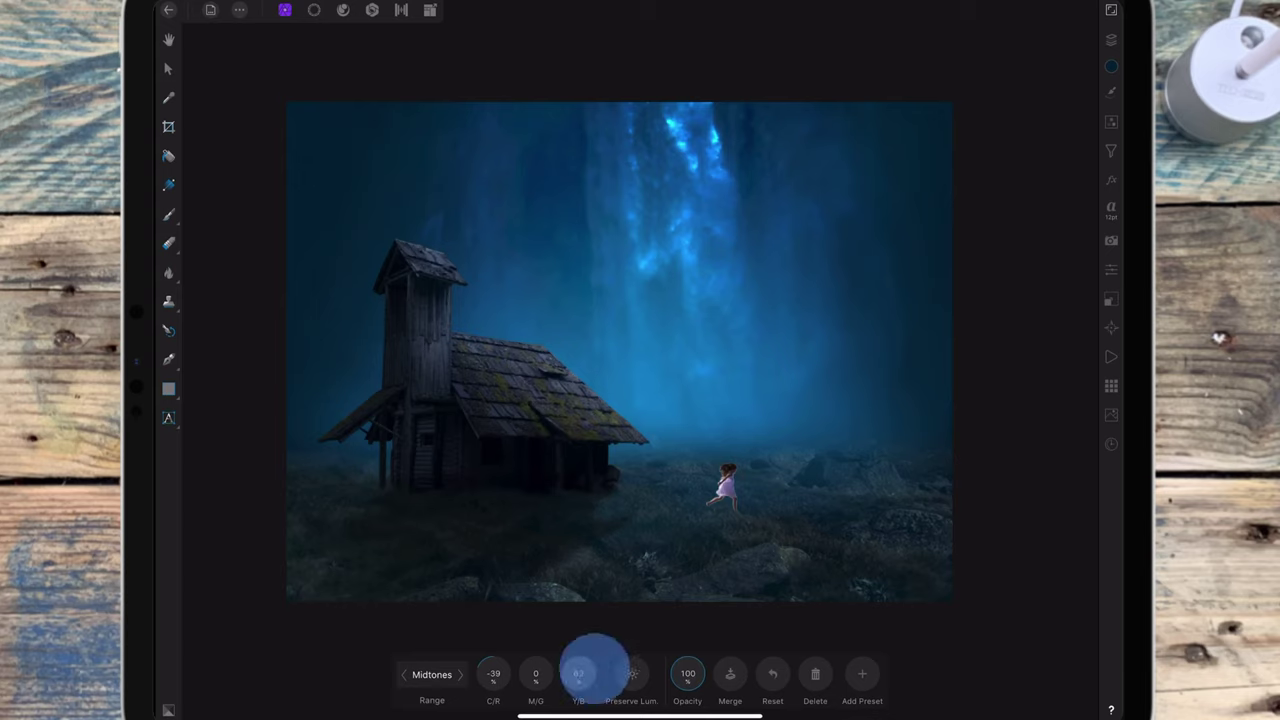
left_click_drag(595, 668, 585, 670)
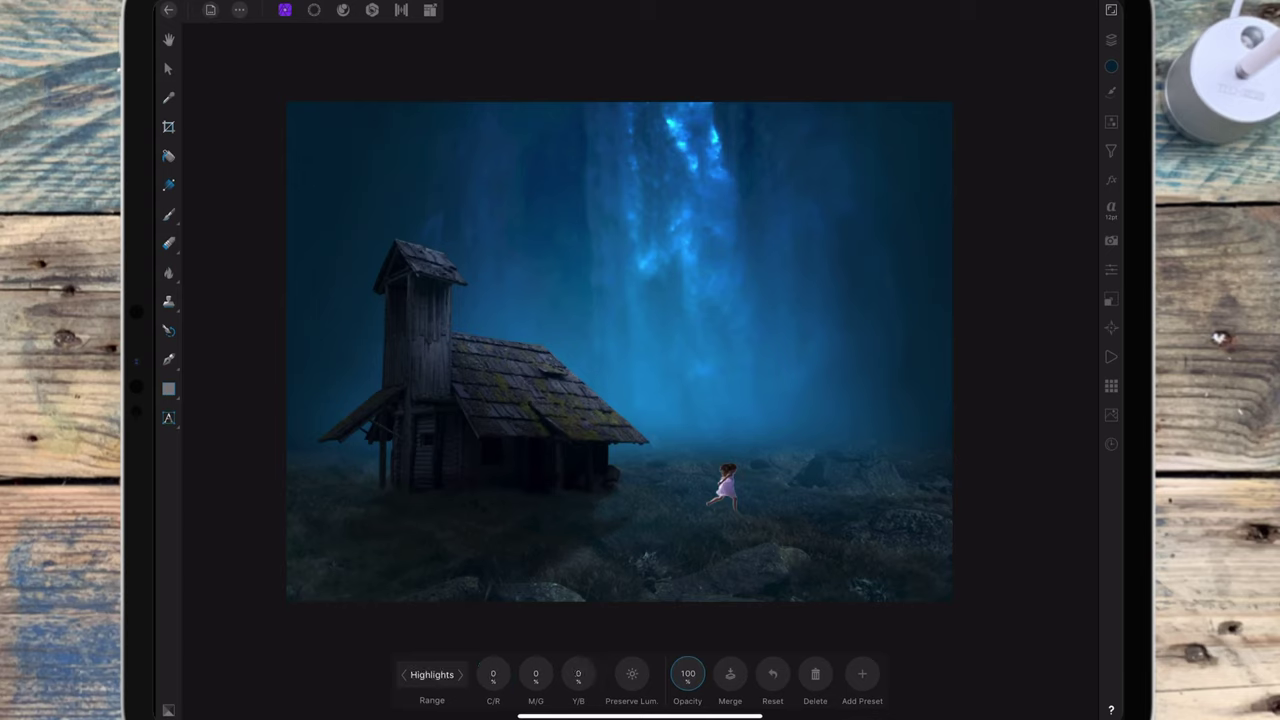
Push highlights toward cyan with blue at 18, and shadows to -22 cyan/red, 56 yellow/blue
left_click_drag(493, 673, 425, 690)
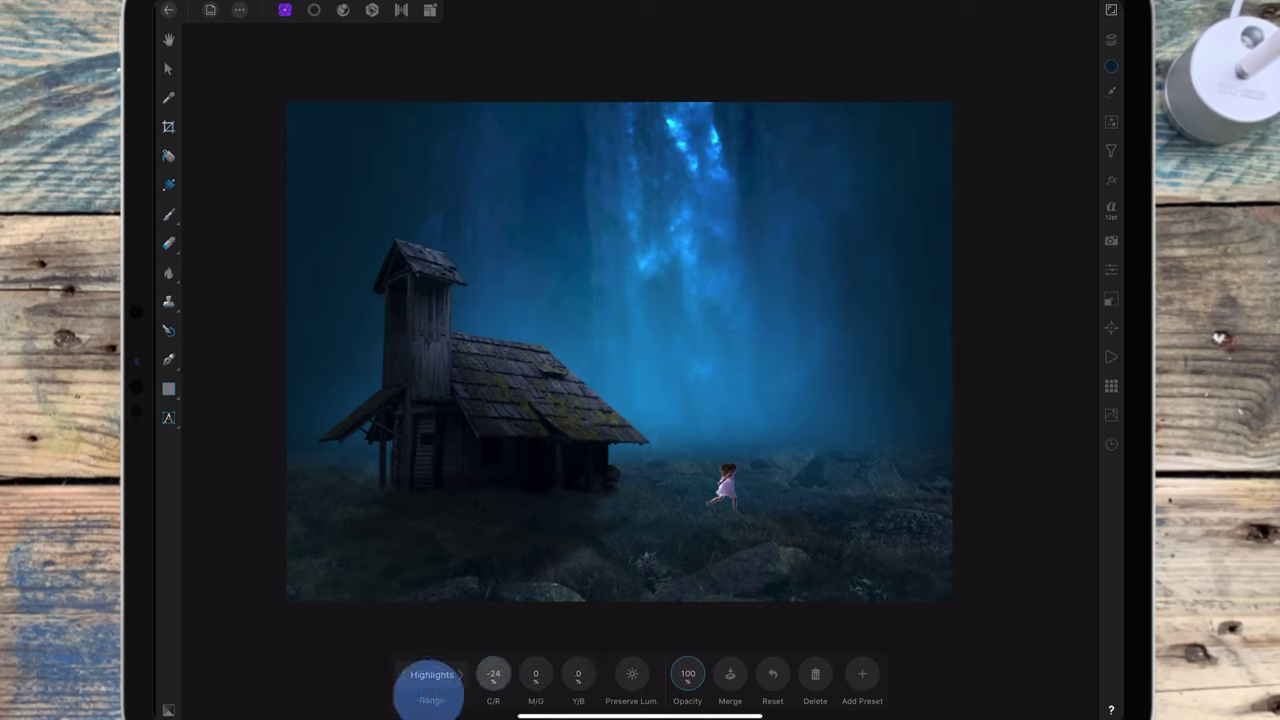
left_click_drag(578, 673, 660, 652)
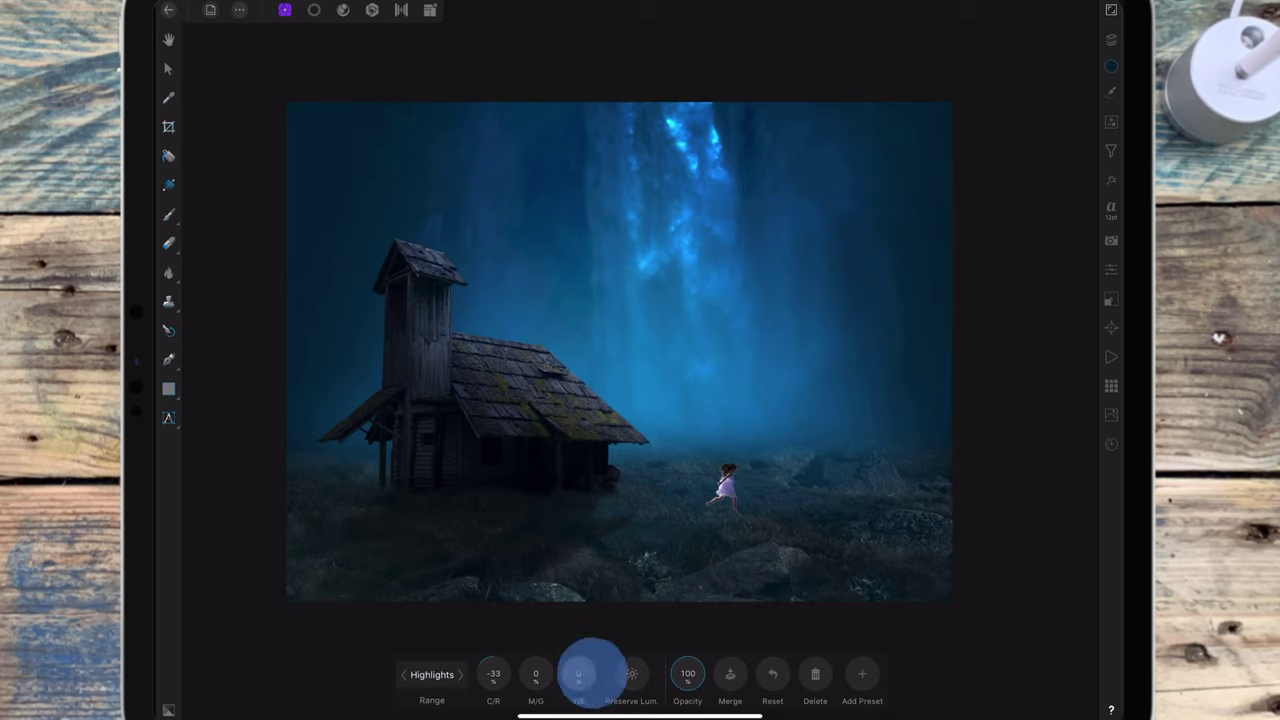
left_click_drag(578, 673, 543, 676)
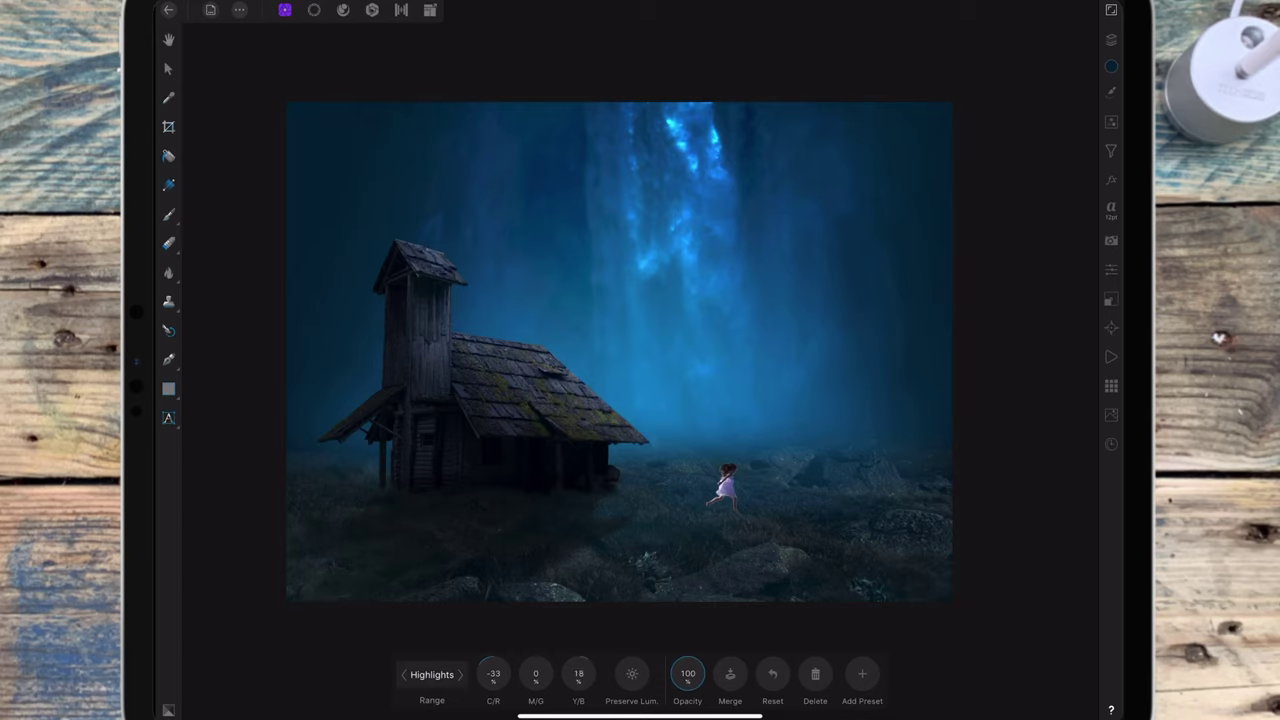
left_click_drag(578, 673, 638, 674)
mouse_move(493, 673)
left_mouse_down()
mouse_move(440, 685)
mouse_move(482, 678)
left_mouse_up()
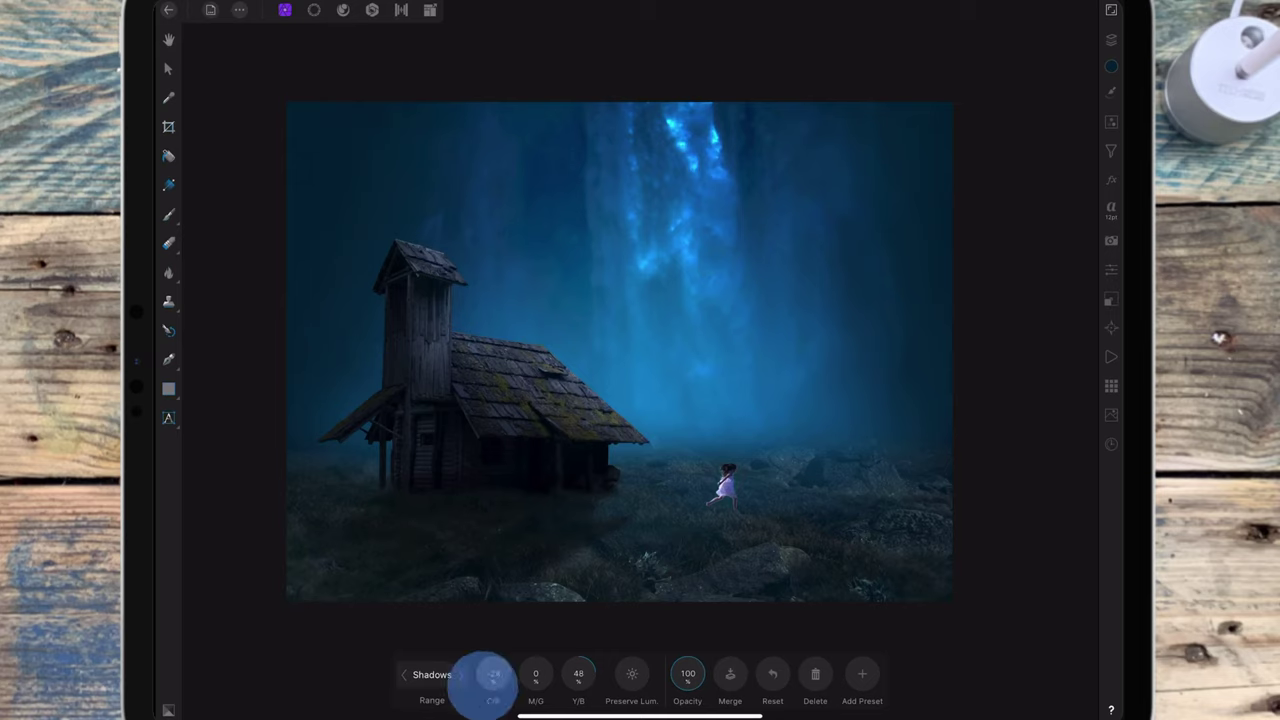
left_click_drag(578, 673, 602, 672)
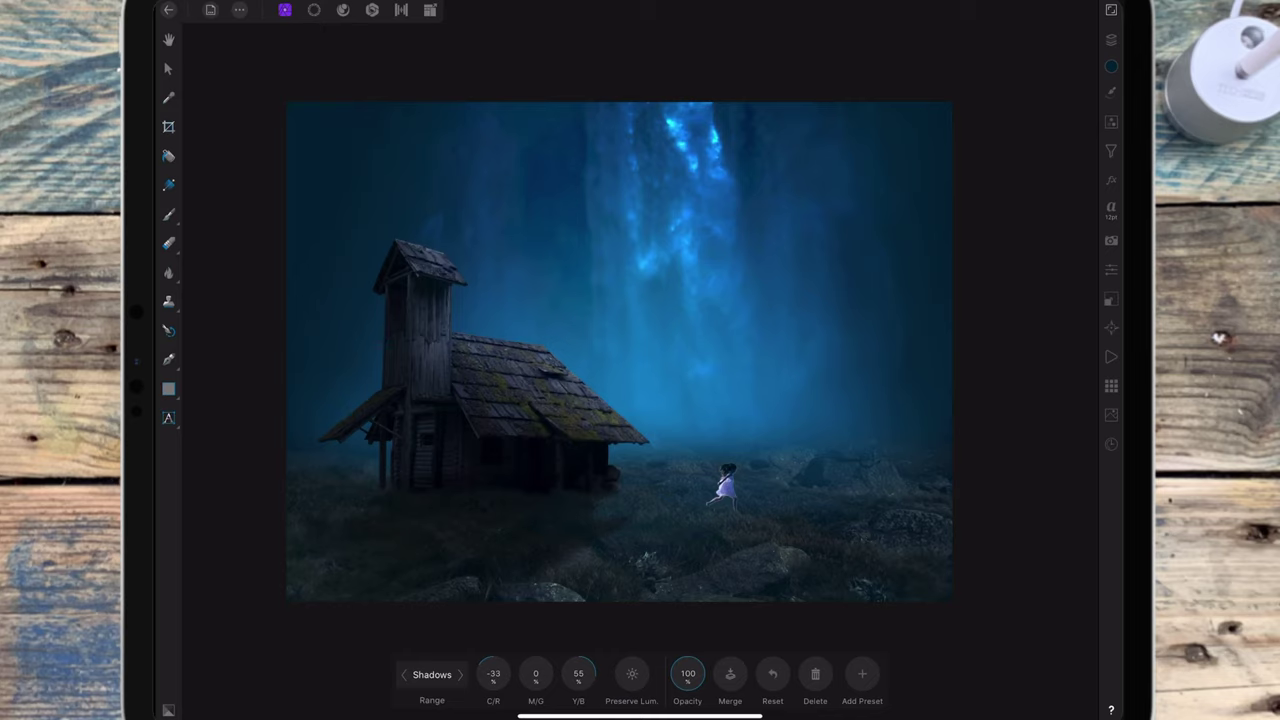
mouse_move(578, 673)
left_mouse_down()
mouse_move(528, 665)
mouse_move(645, 672)
left_mouse_up()
left_click(1110, 121)
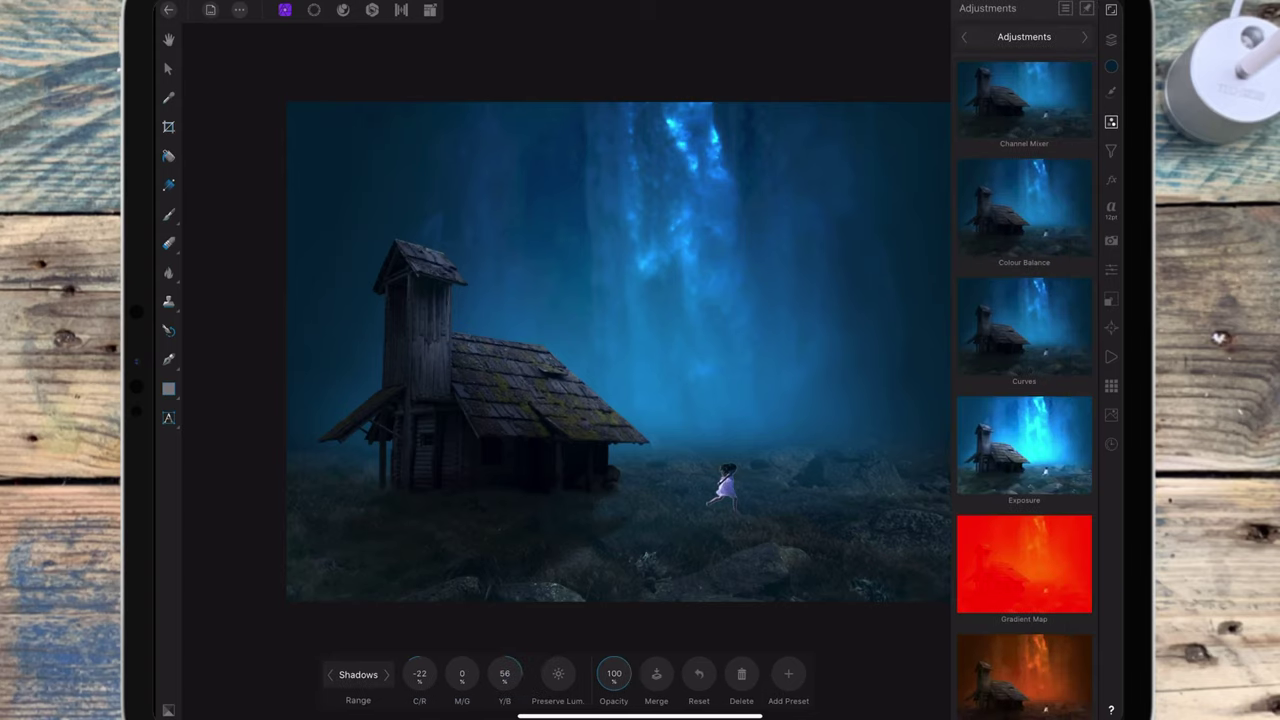
Add a Brightness / Contrast adjustment with brightness lowered to about -92
left_click_drag(1024, 225, 1029, 271)
left_click(1024, 160)
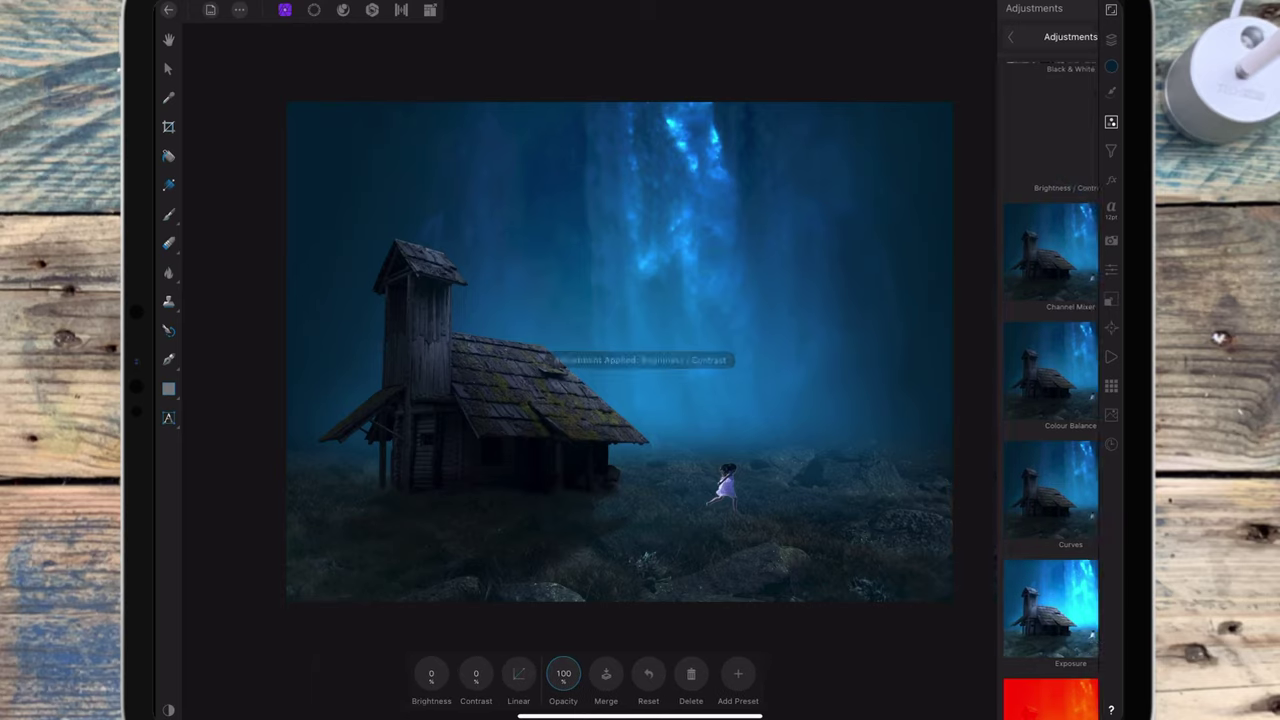
mouse_move(485, 673)
left_mouse_down()
mouse_move(300, 697)
mouse_move(486, 669)
mouse_move(385, 690)
left_mouse_up()
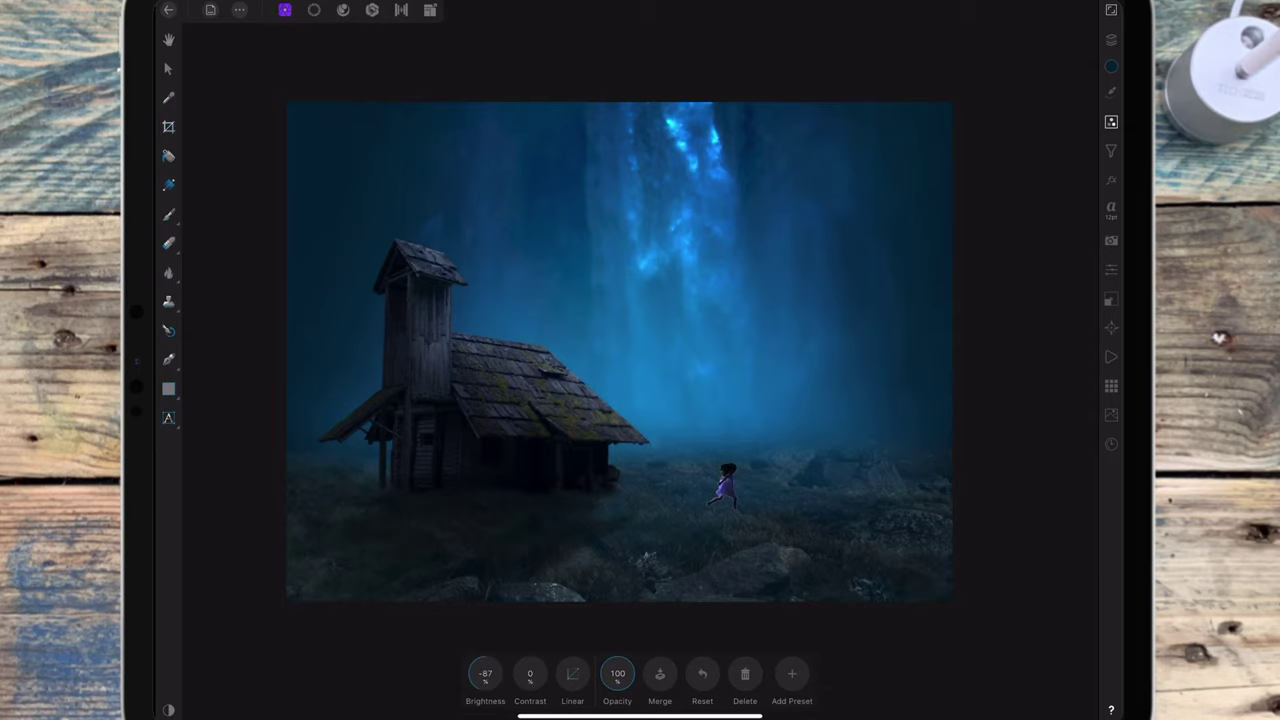
scroll(828, 400, "down", 2)
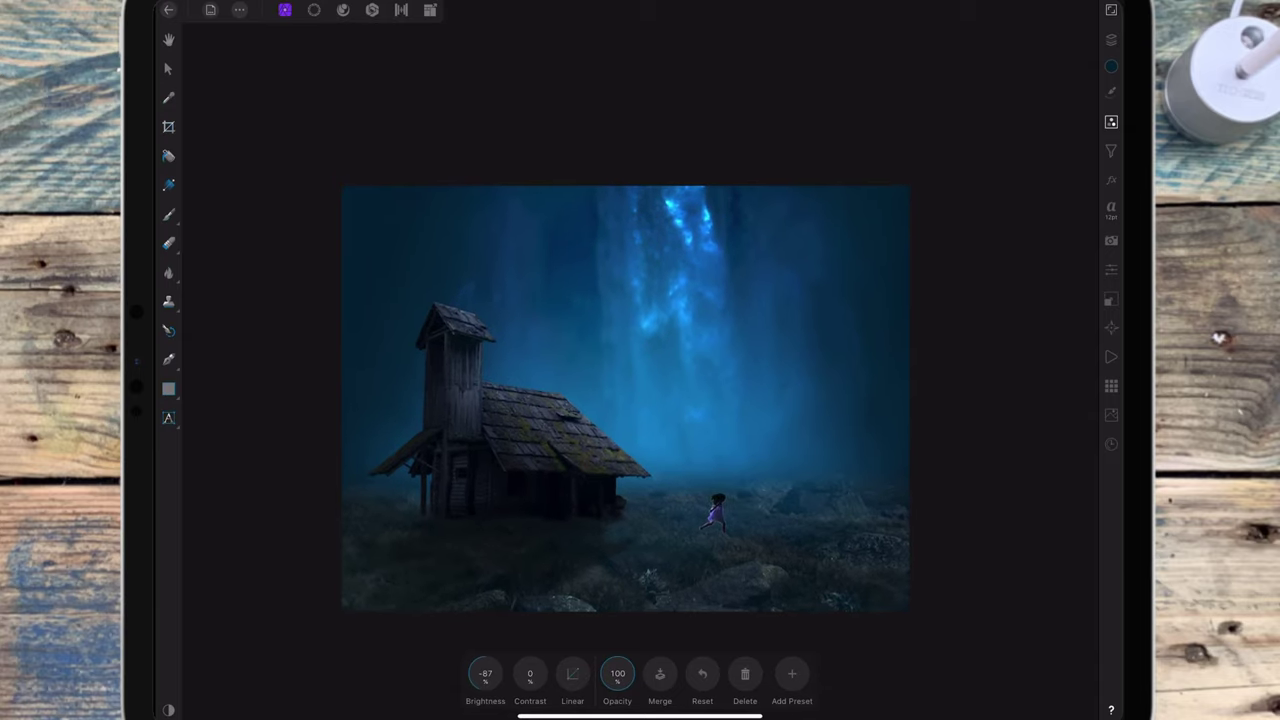
mouse_move(485, 673)
left_mouse_down()
mouse_move(503, 667)
mouse_move(455, 680)
left_mouse_up()
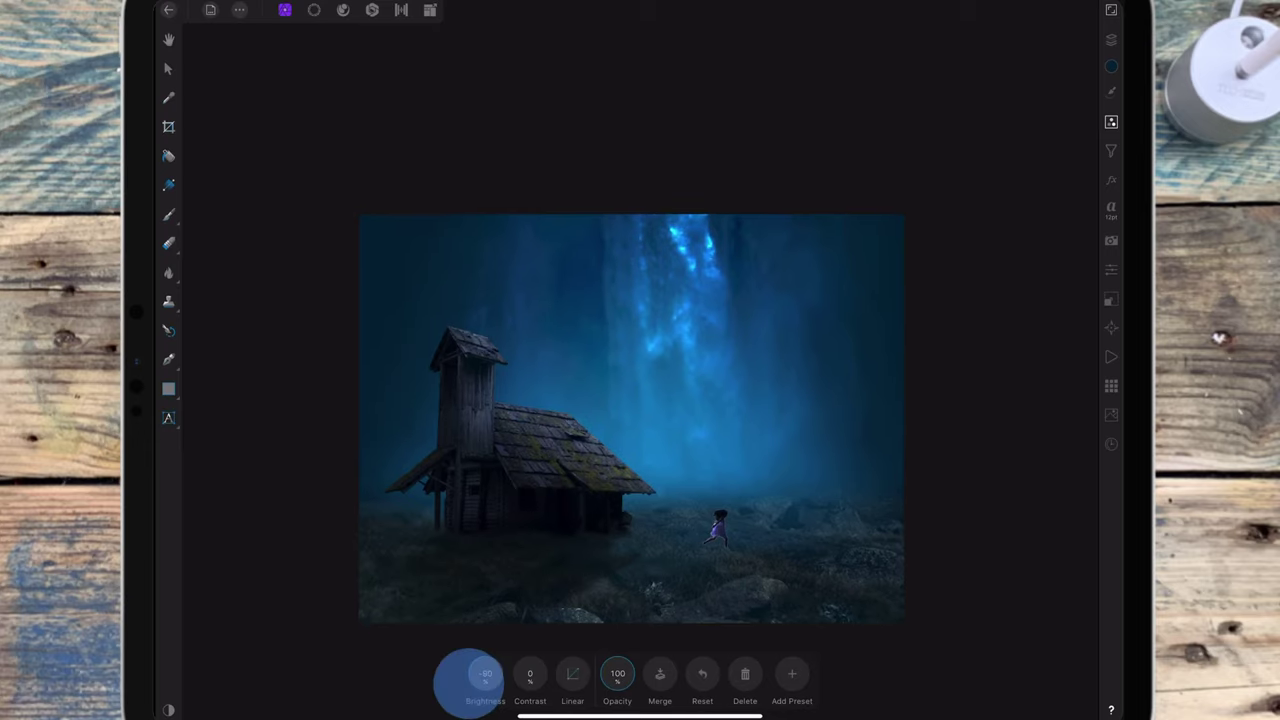
left_click(1111, 39)
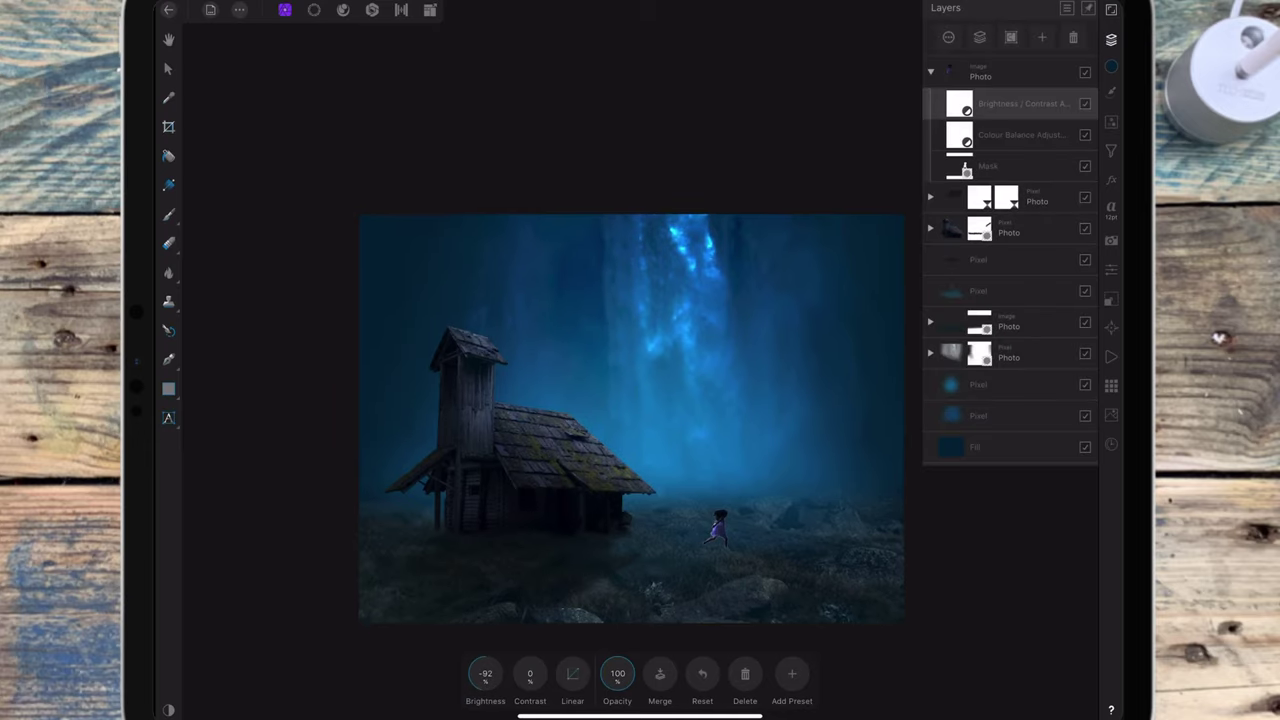
Paint black on the girl's mask with a 3.1 px brush along her dress and legs
left_click(1000, 166)
left_click(168, 214)
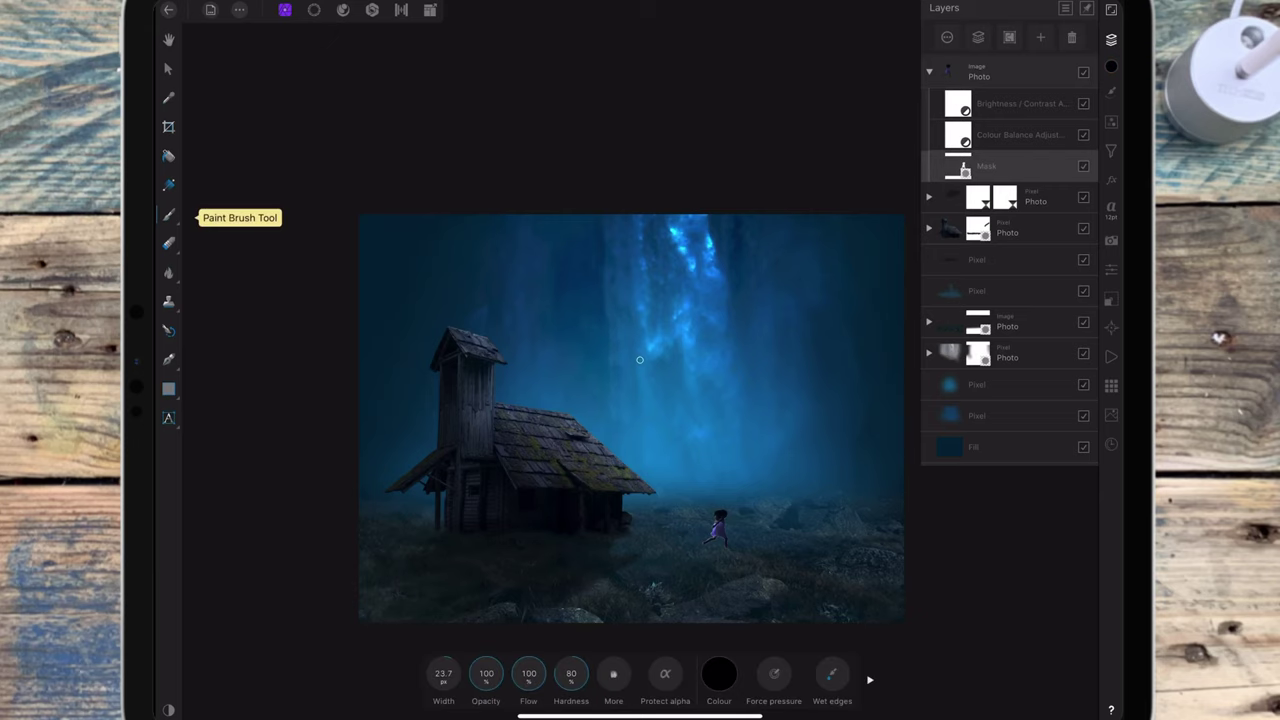
scroll(768, 400, "up", 5)
scroll(640, 360, "up", 5)
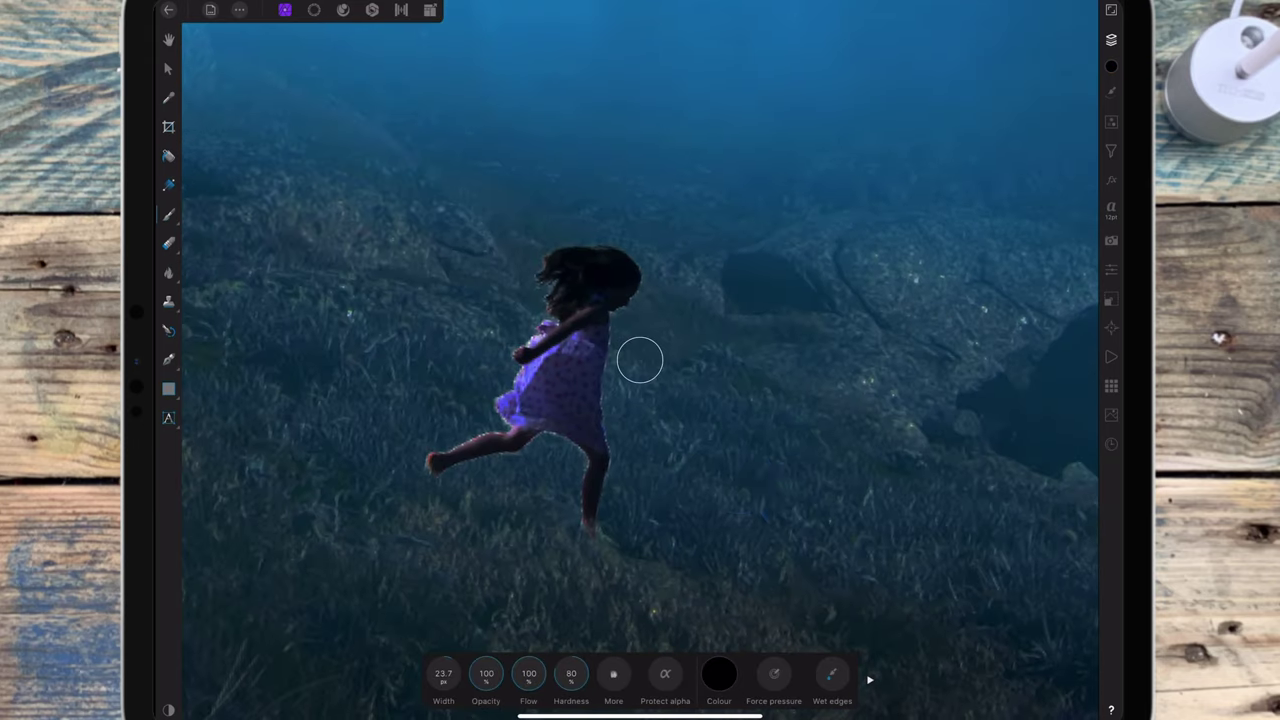
scroll(640, 360, "up", 2)
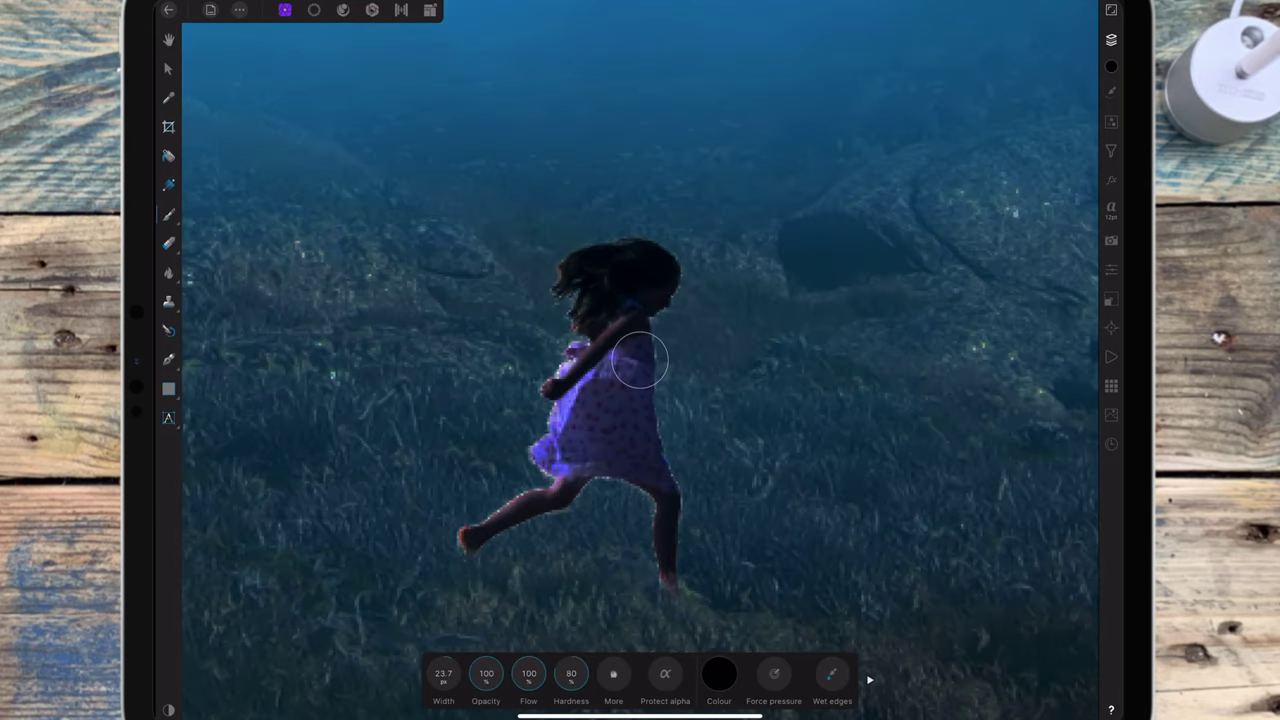
left_click_drag(443, 673, 380, 680)
left_click_drag(660, 358, 683, 517)
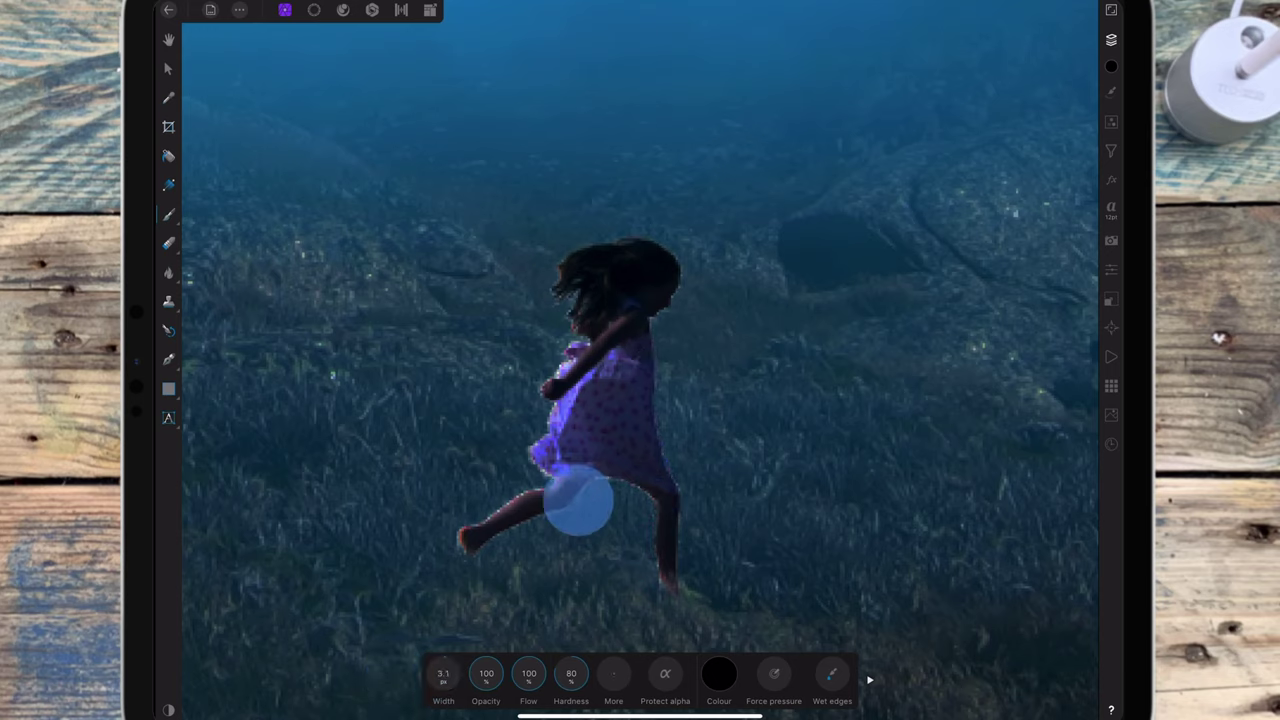
mouse_move(577, 503)
left_mouse_down()
mouse_move(607, 478)
mouse_move(634, 486)
left_mouse_up()
left_click(672, 469)
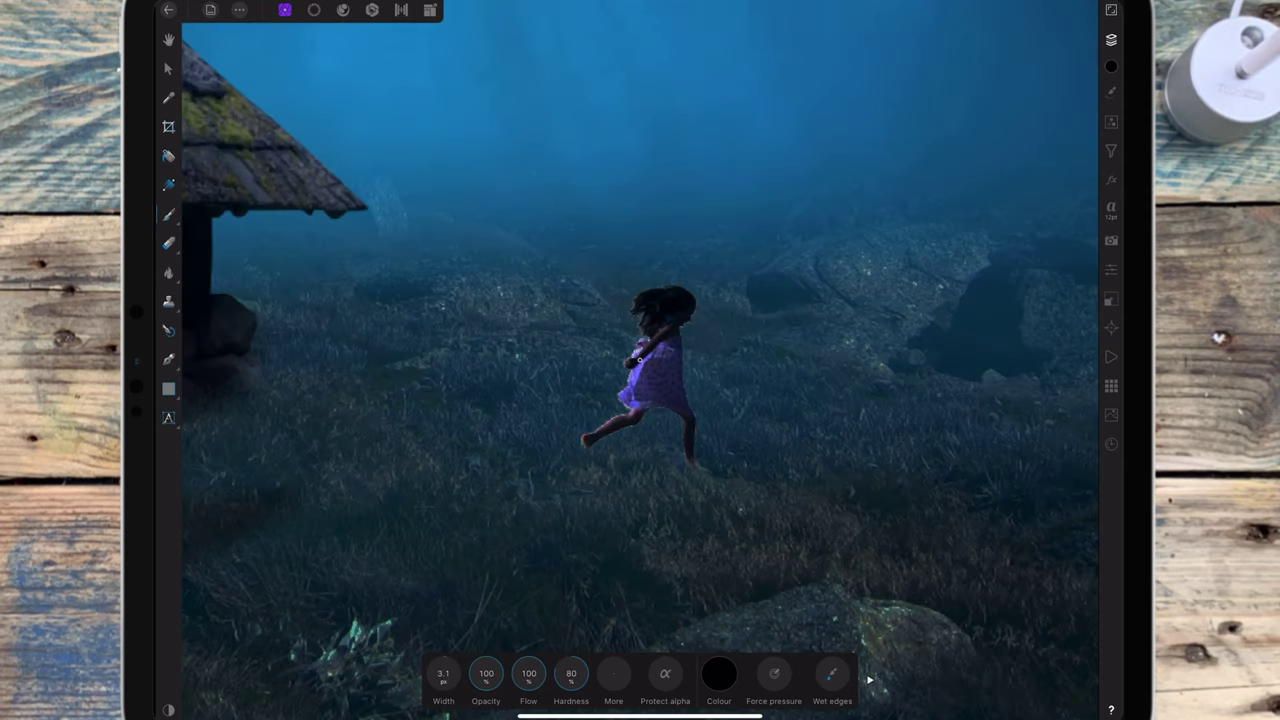
left_click(1110, 39)
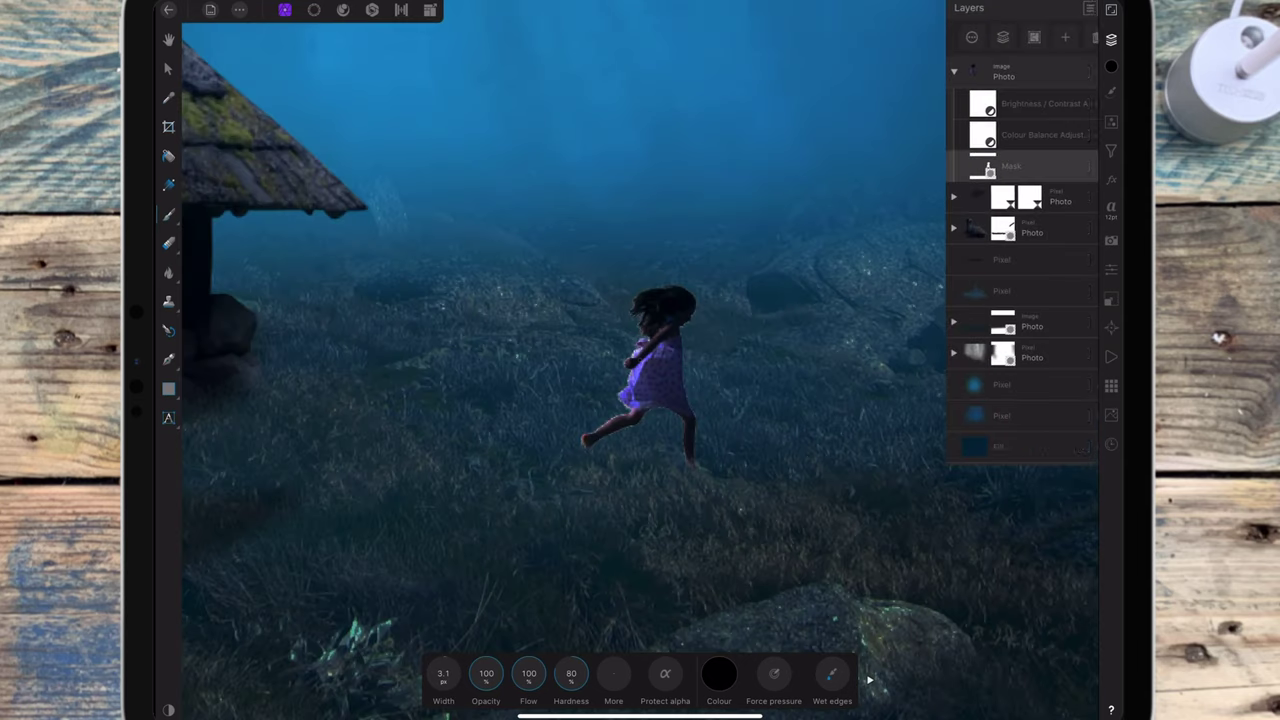
scroll(900, 290, "down", 5)
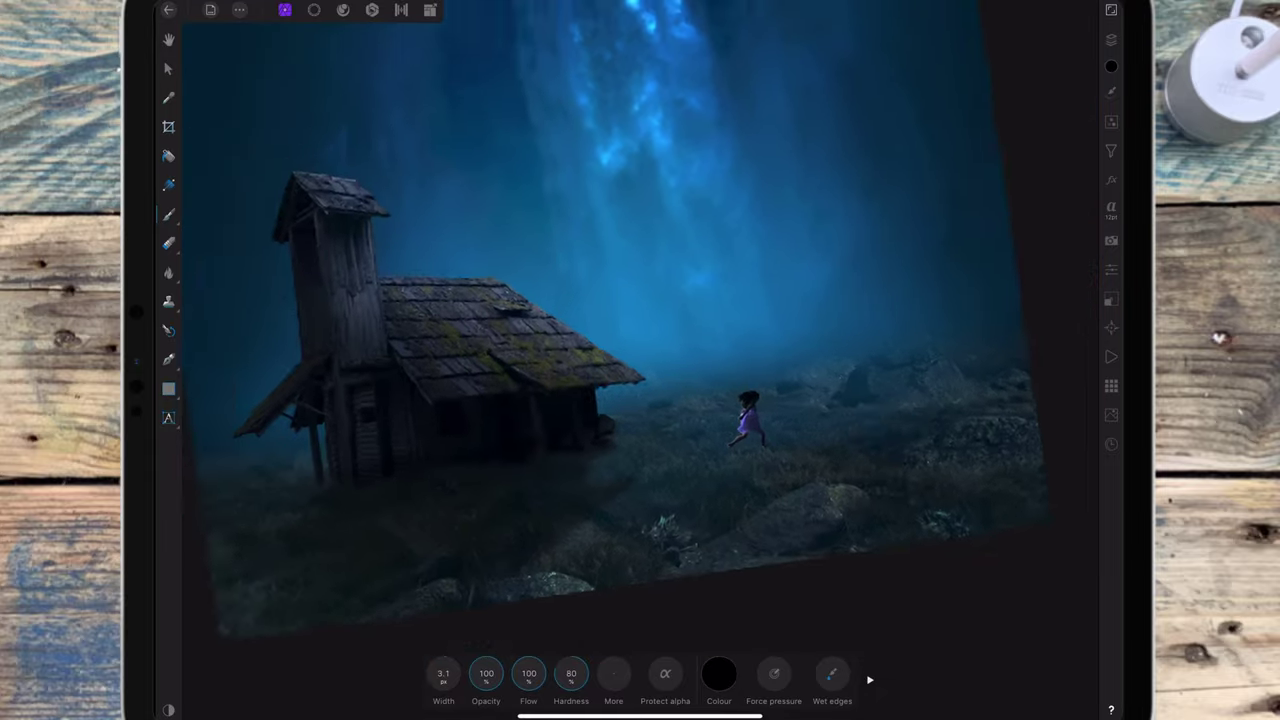
left_click(1110, 39)
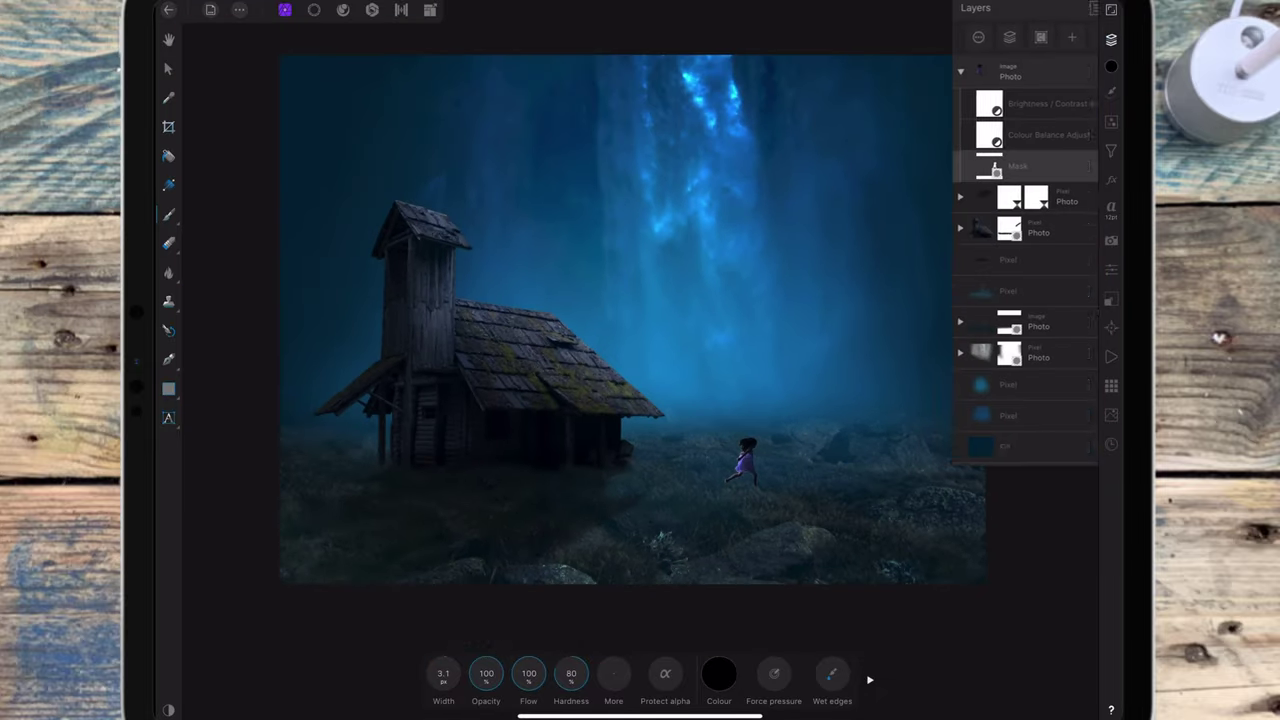
Add an Exposure adjustment with exposure lowered to about -1.27
left_click(1111, 121)
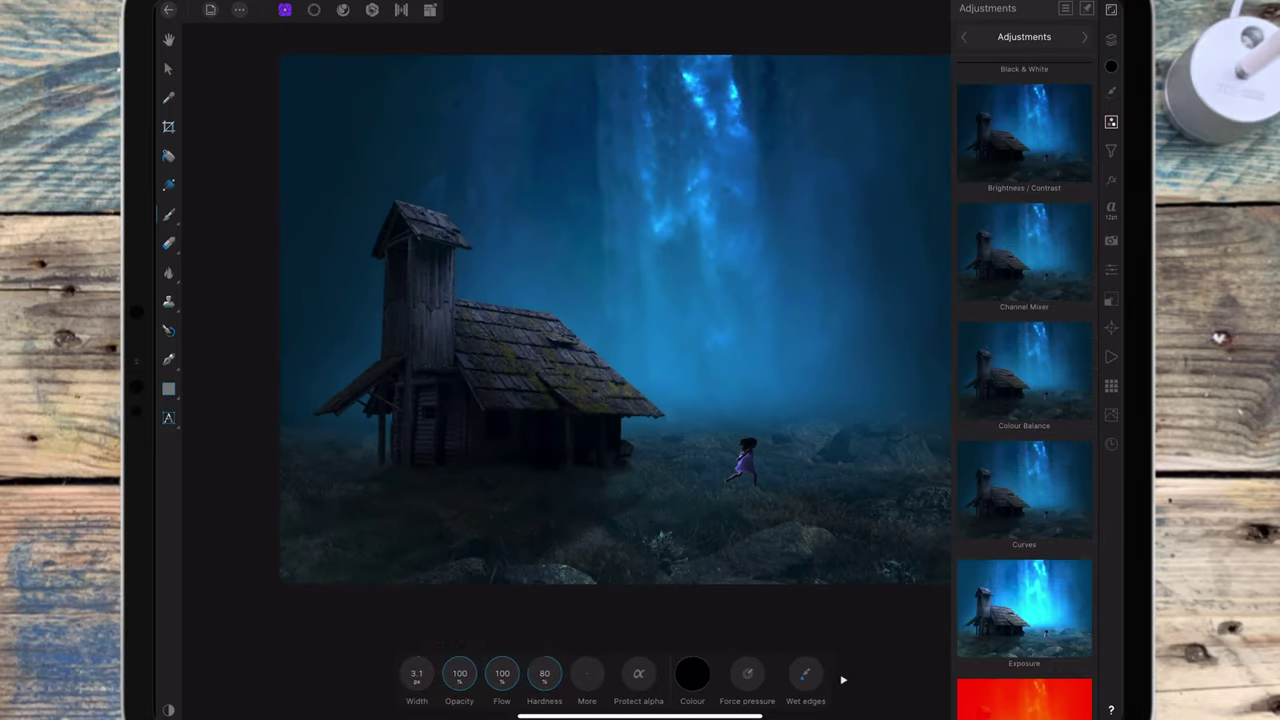
scroll(1024, 380, "down", 5)
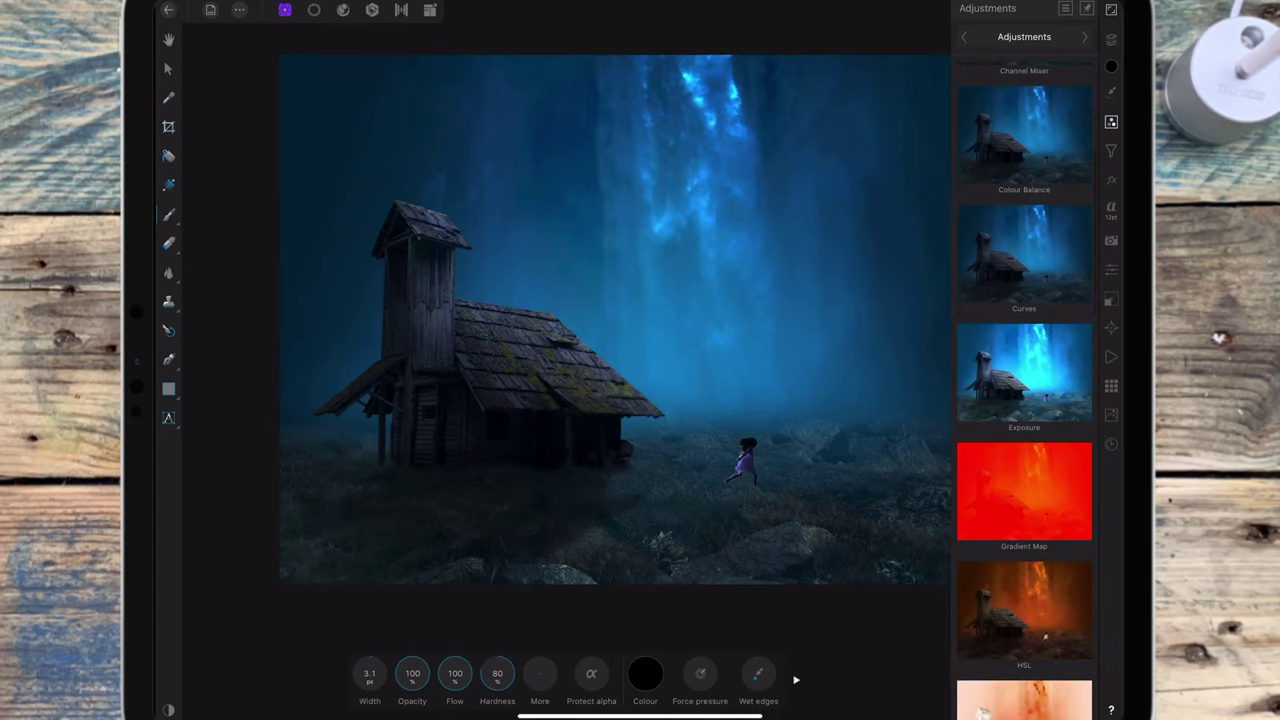
left_click(1024, 368)
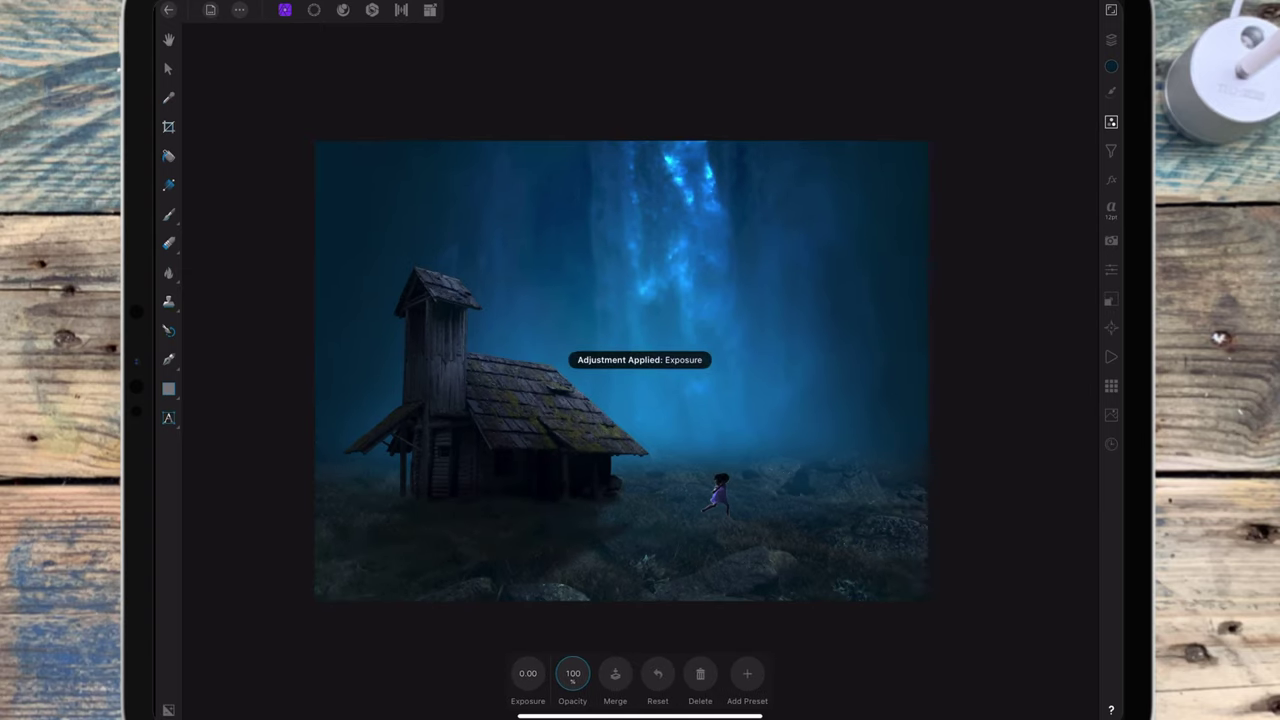
left_click_drag(528, 673, 450, 690)
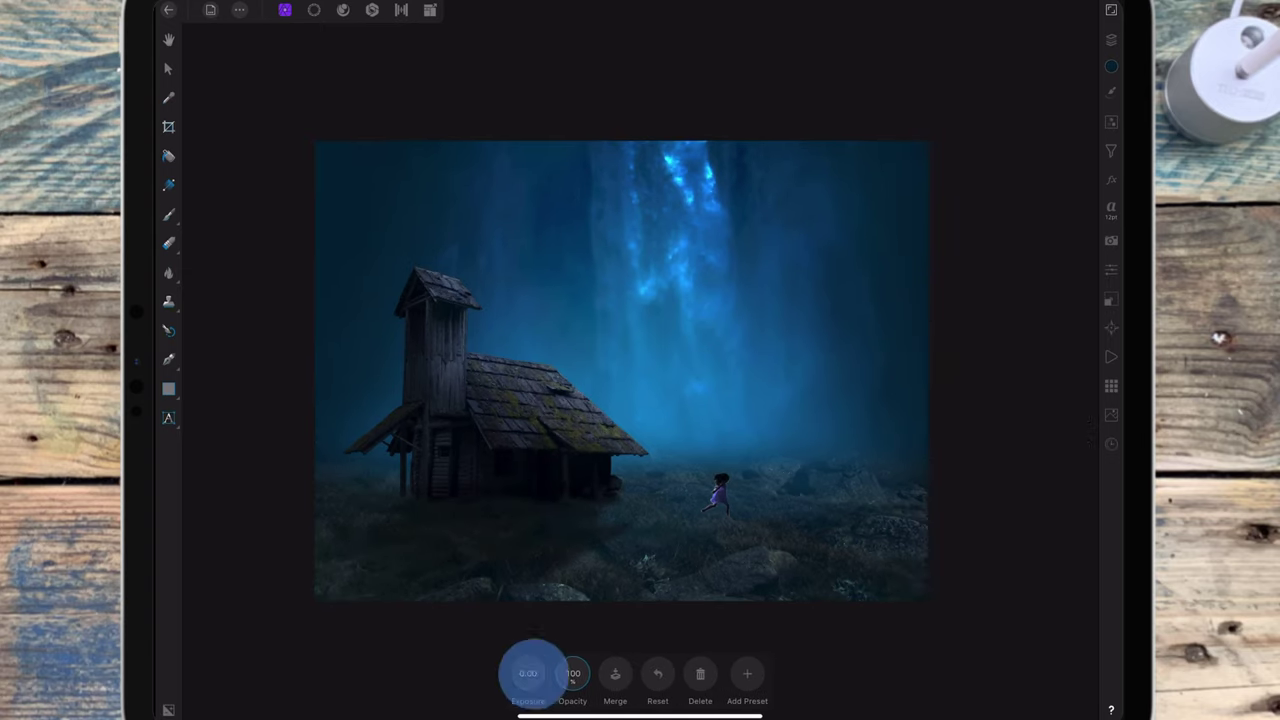
mouse_move(528, 673)
left_mouse_down()
mouse_move(485, 682)
mouse_move(527, 677)
left_mouse_up()
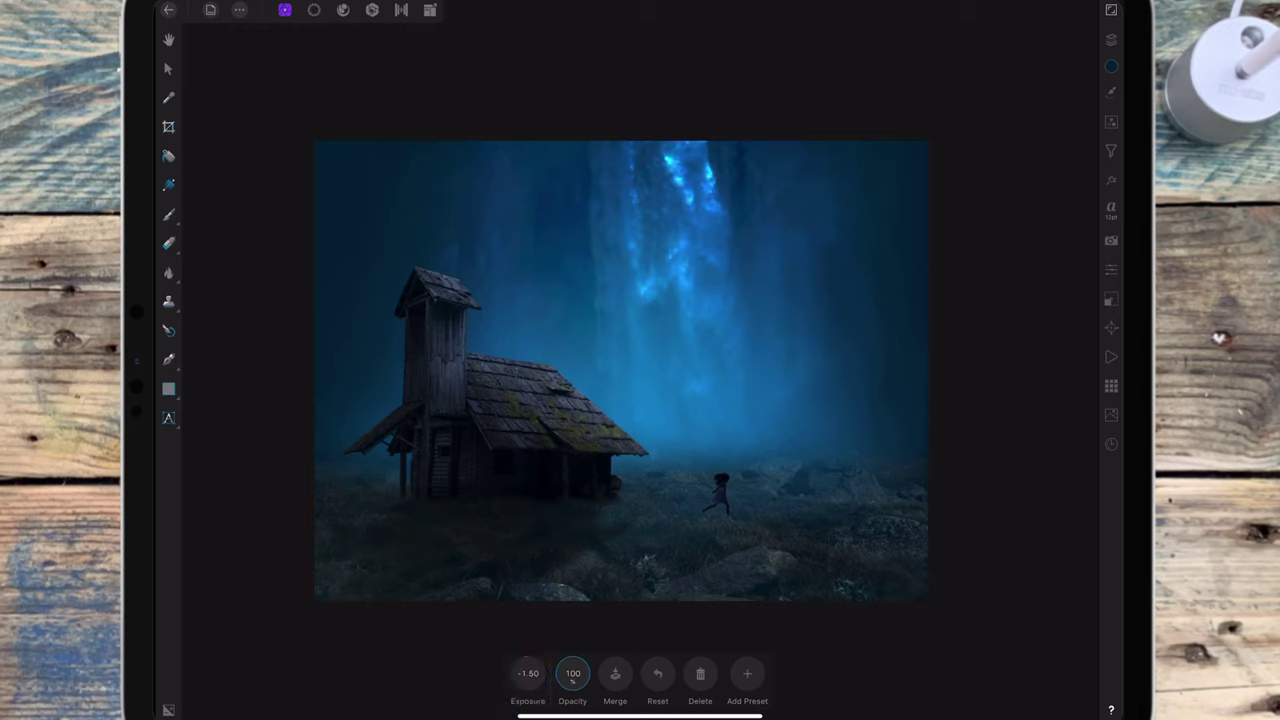
left_click(543, 671)
left_click(540, 672)
left_click(1111, 39)
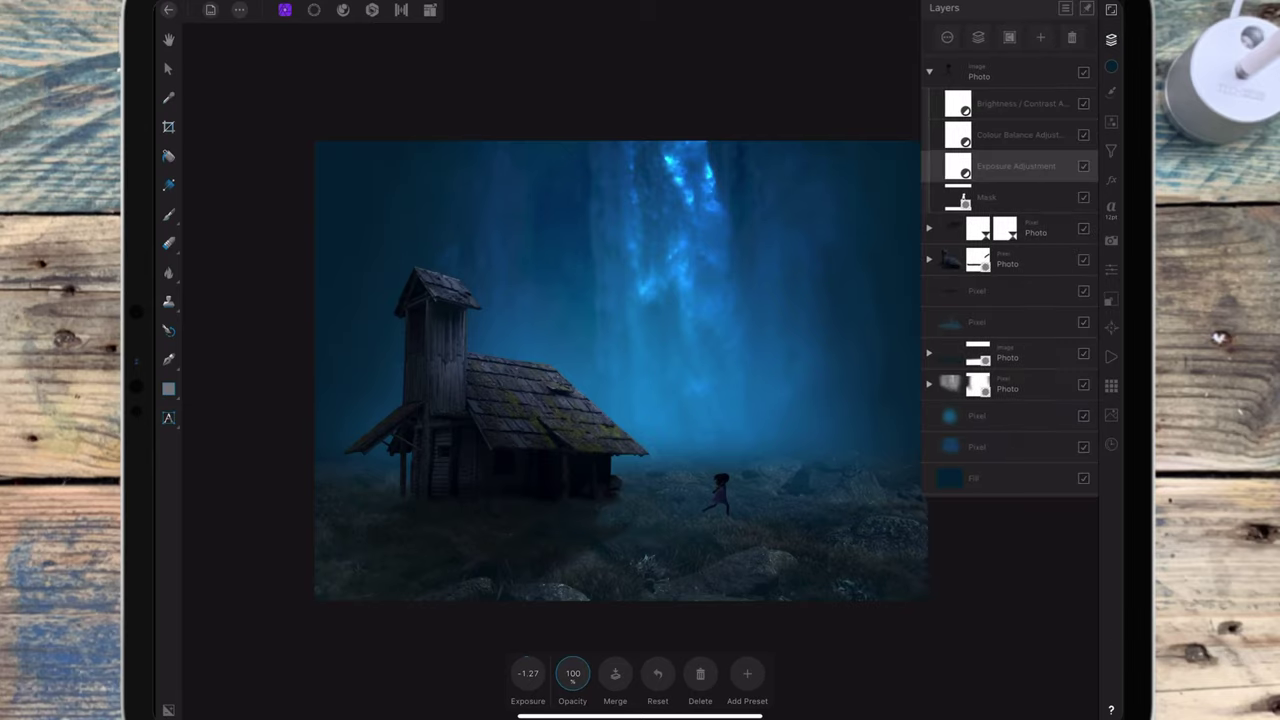
left_click(168, 214)
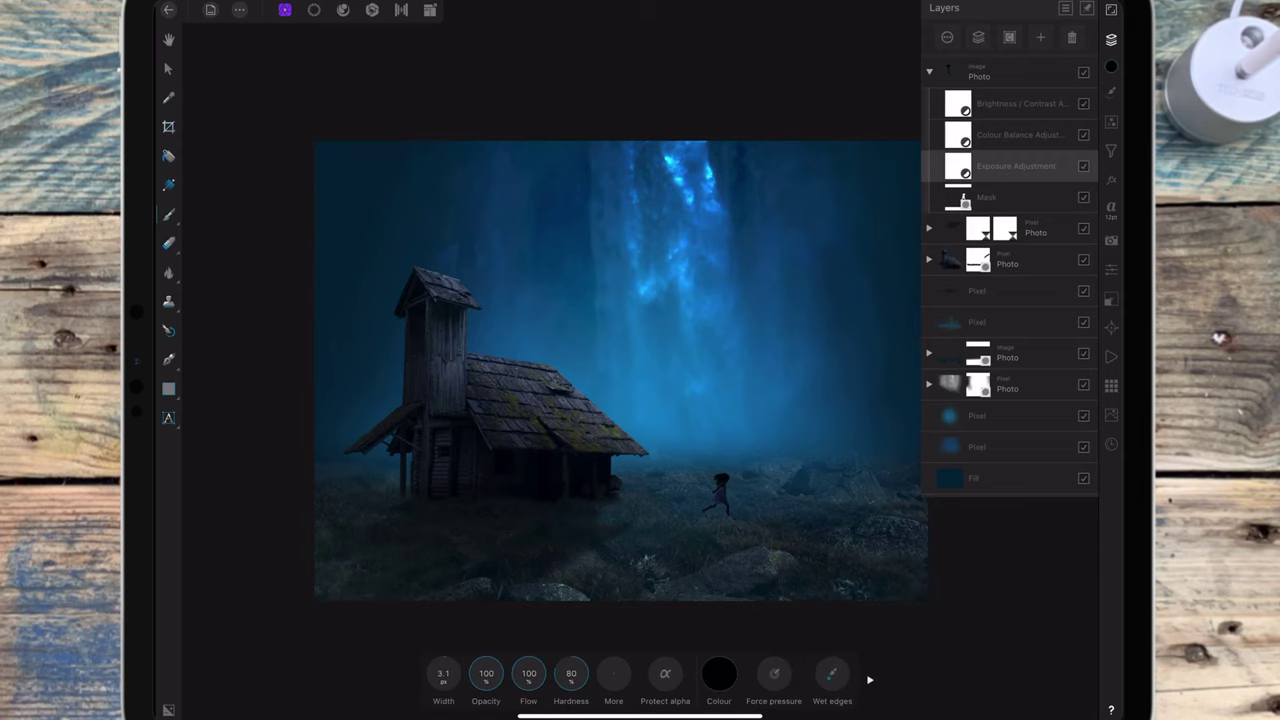
Set the brush to 0 hardness and 64% opacity, then paint the Exposure mask over the girl
scroll(817, 447, "up", 5)
left_click_drag(571, 673, 451, 690)
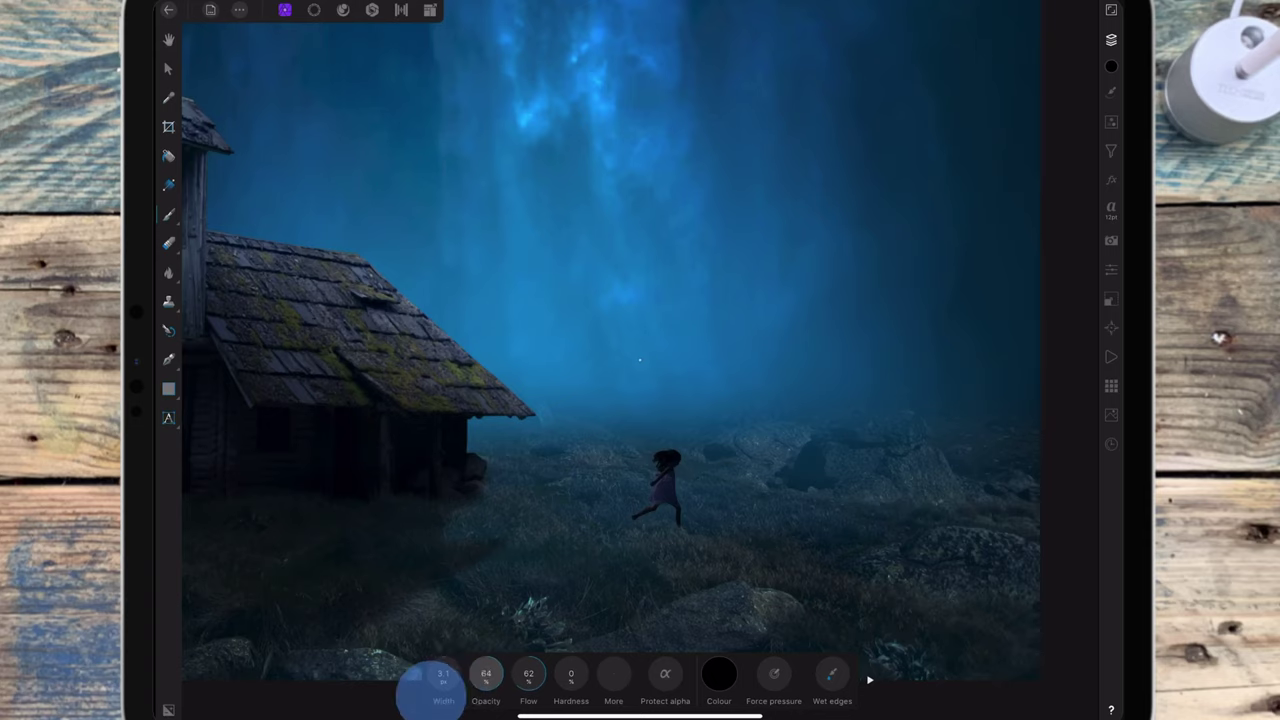
left_click_drag(486, 675, 476, 645)
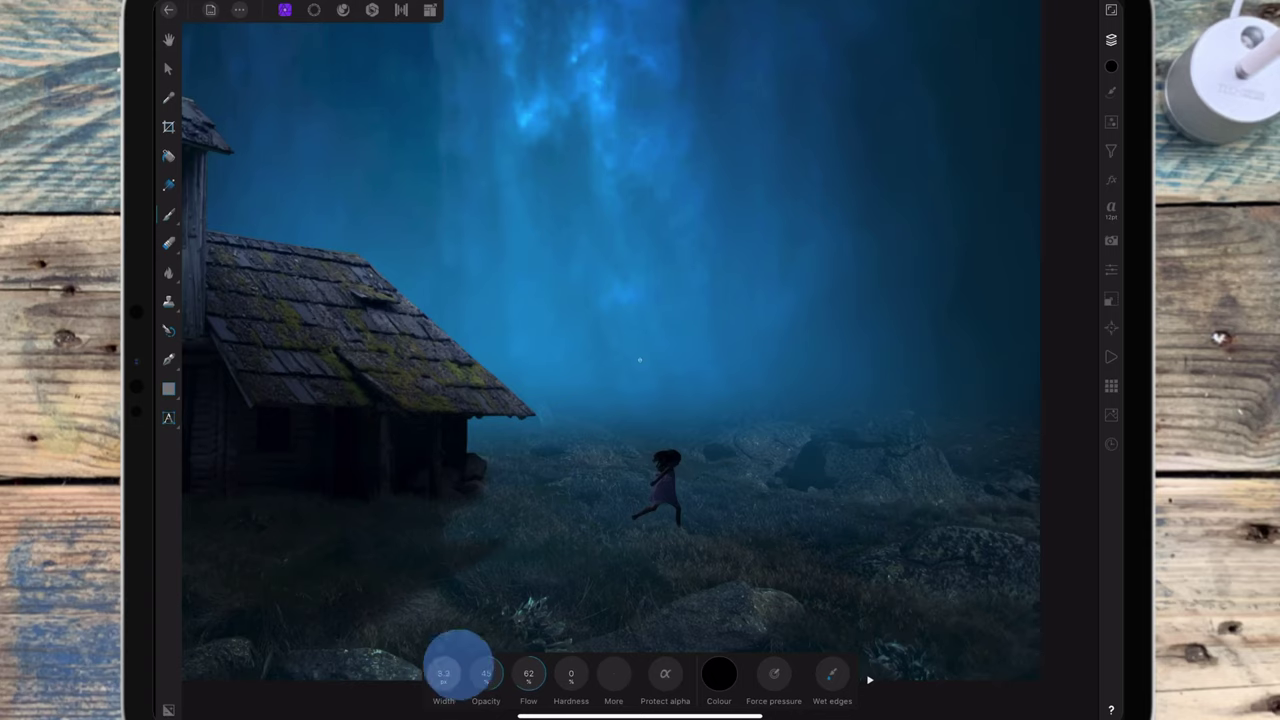
scroll(733, 440, "up", 3)
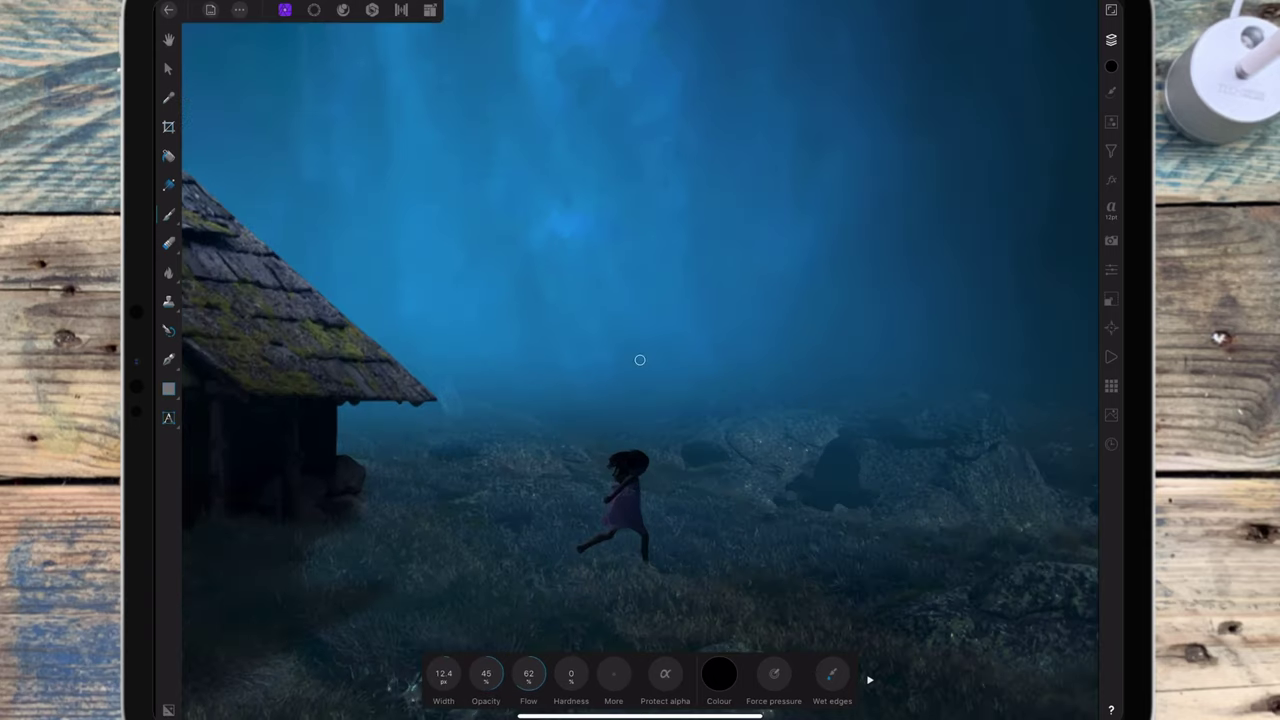
left_click_drag(612, 454, 612, 462)
left_click(633, 450)
left_click_drag(642, 508, 645, 533)
left_click_drag(638, 454, 640, 456)
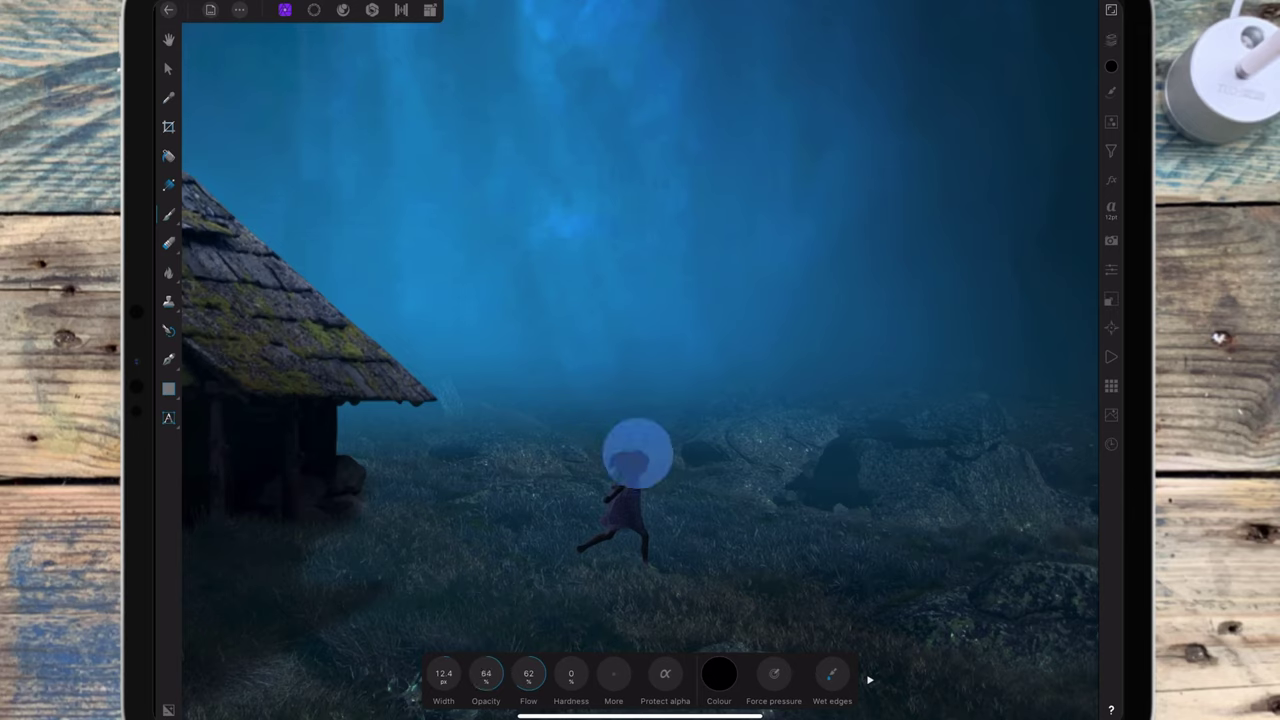
Switch the brush colour to white and enlarge it to about 15 px
left_click(719, 673)
left_click(770, 498)
left_click_drag(443, 673, 469, 657)
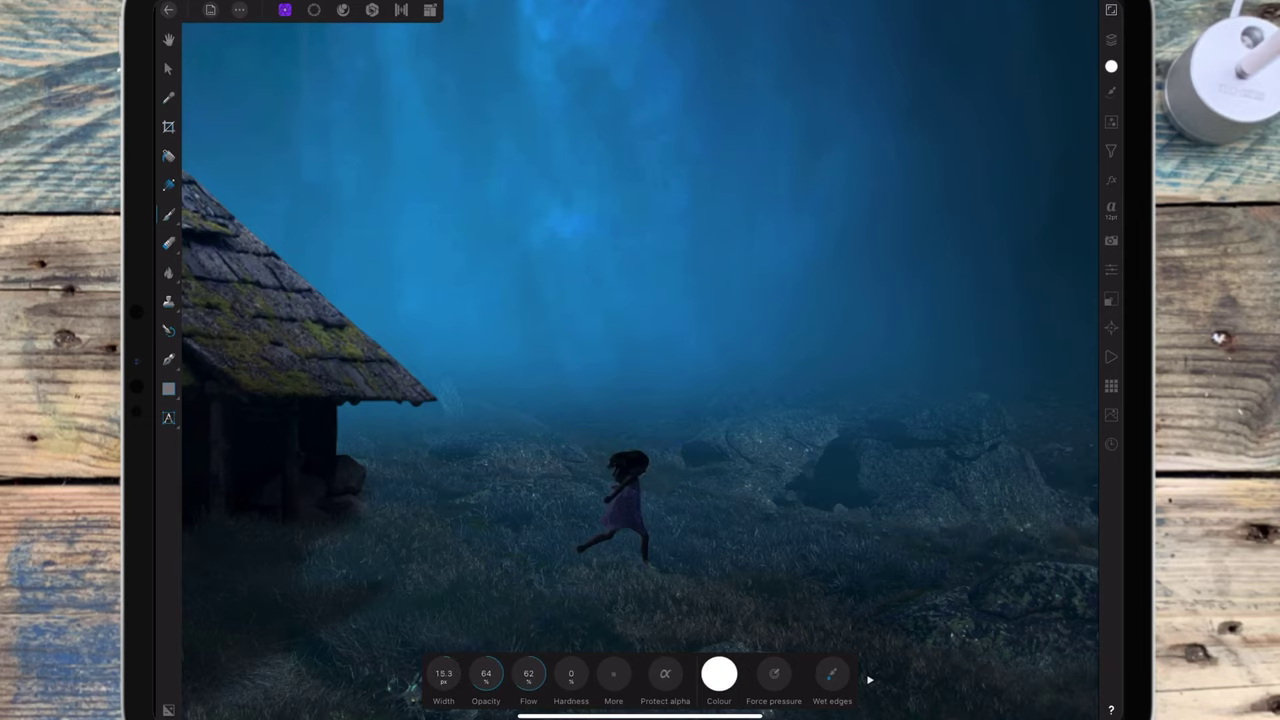
scroll(820, 365, "down", 3)
scroll(820, 365, "down", 3)
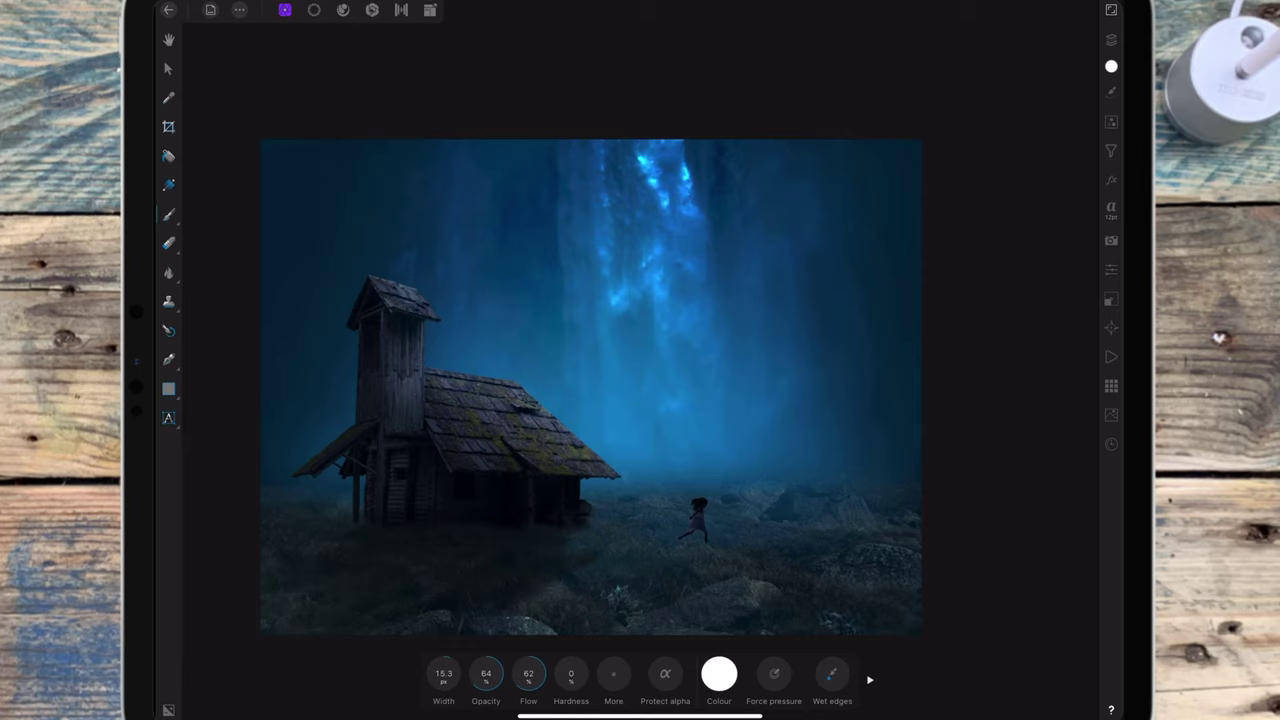
Ease the girl's Exposure adjustment to -0.80, then select the girl's layer
left_click(1111, 39)
left_click(1018, 162)
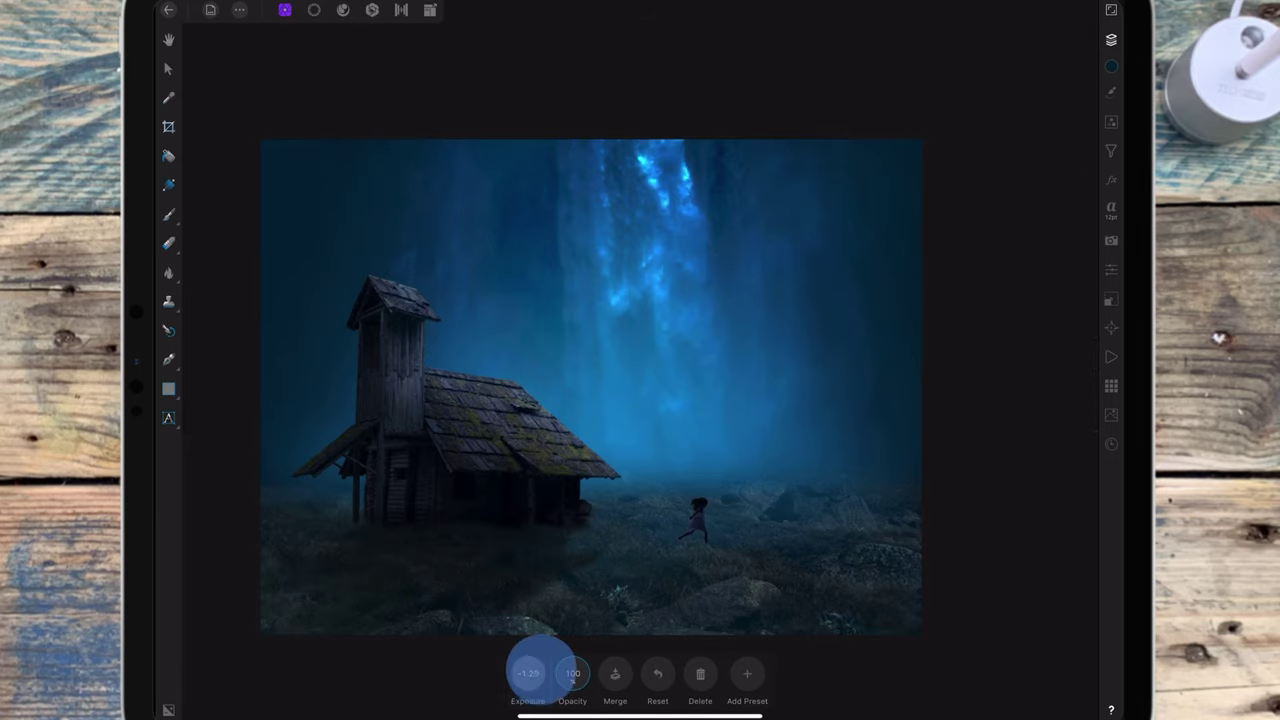
left_click_drag(535, 673, 547, 671)
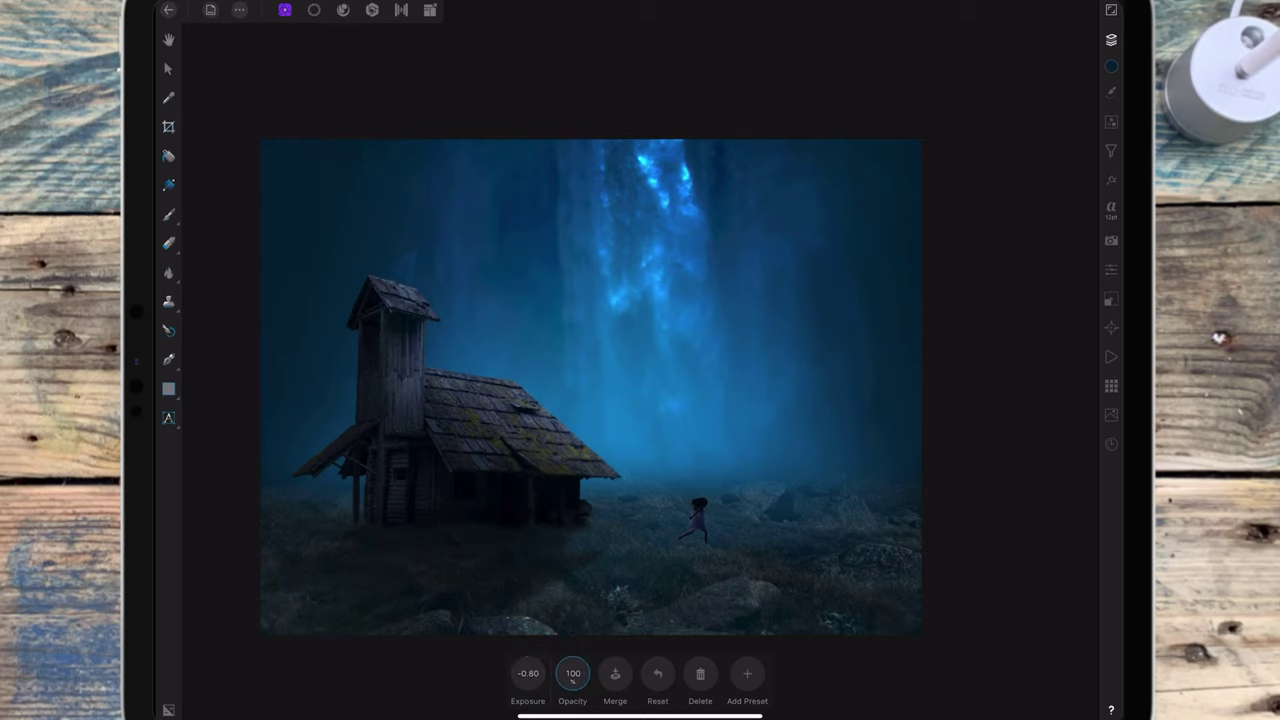
left_click(1110, 39)
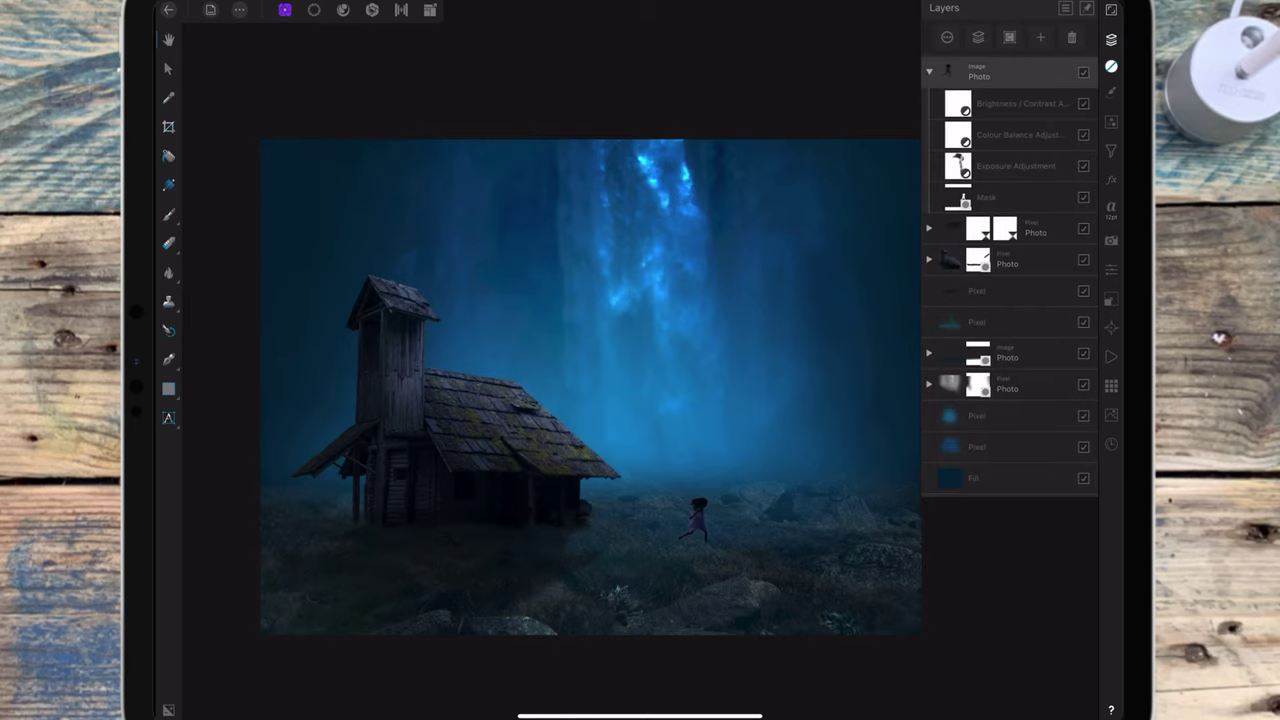
left_click(697, 517)
left_click(1110, 39)
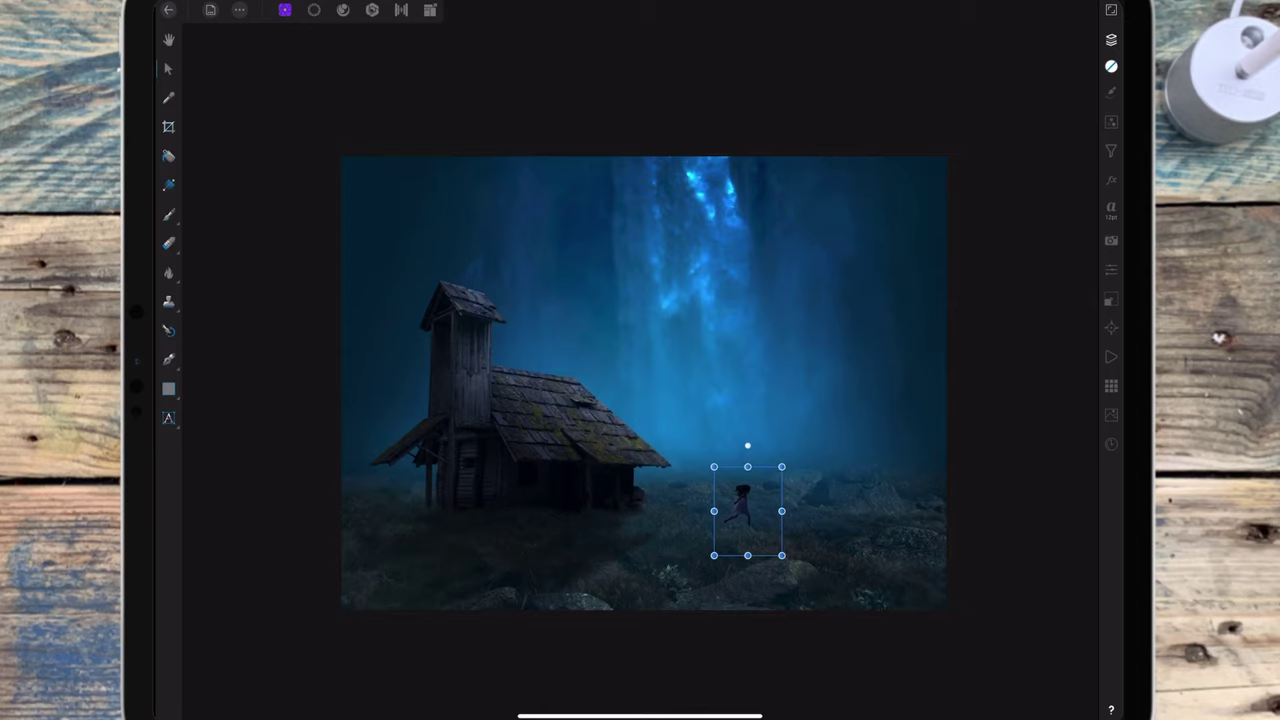
Flip the girl copy upside down, move it beneath her feet and tilt it to about 164°
left_click(746, 520)
left_click(1110, 39)
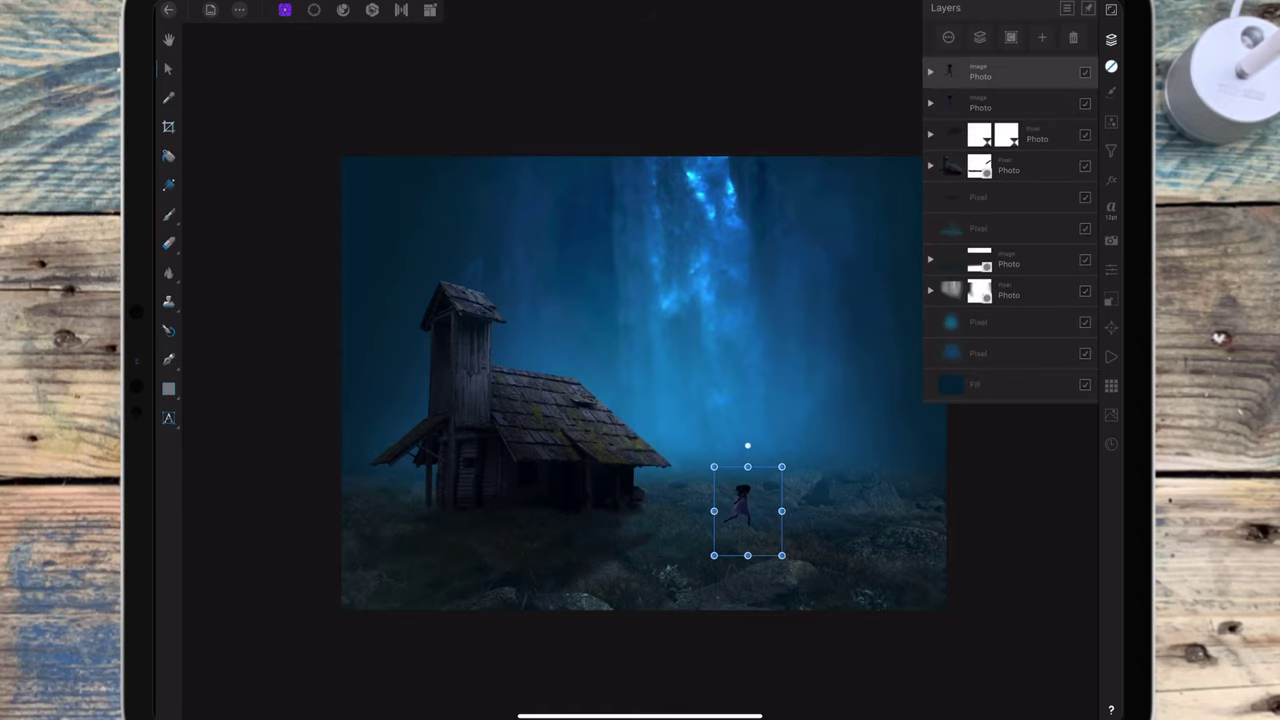
left_click(1110, 299)
left_click(1010, 157)
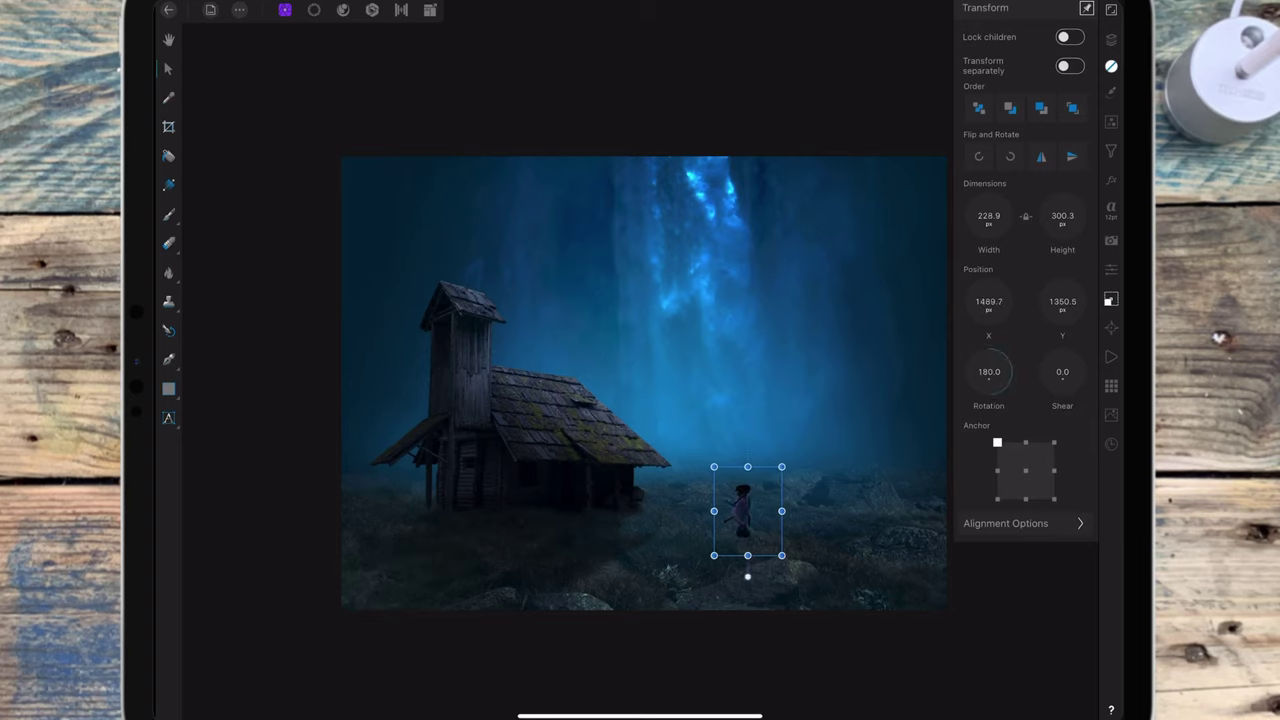
left_click_drag(757, 526, 758, 555)
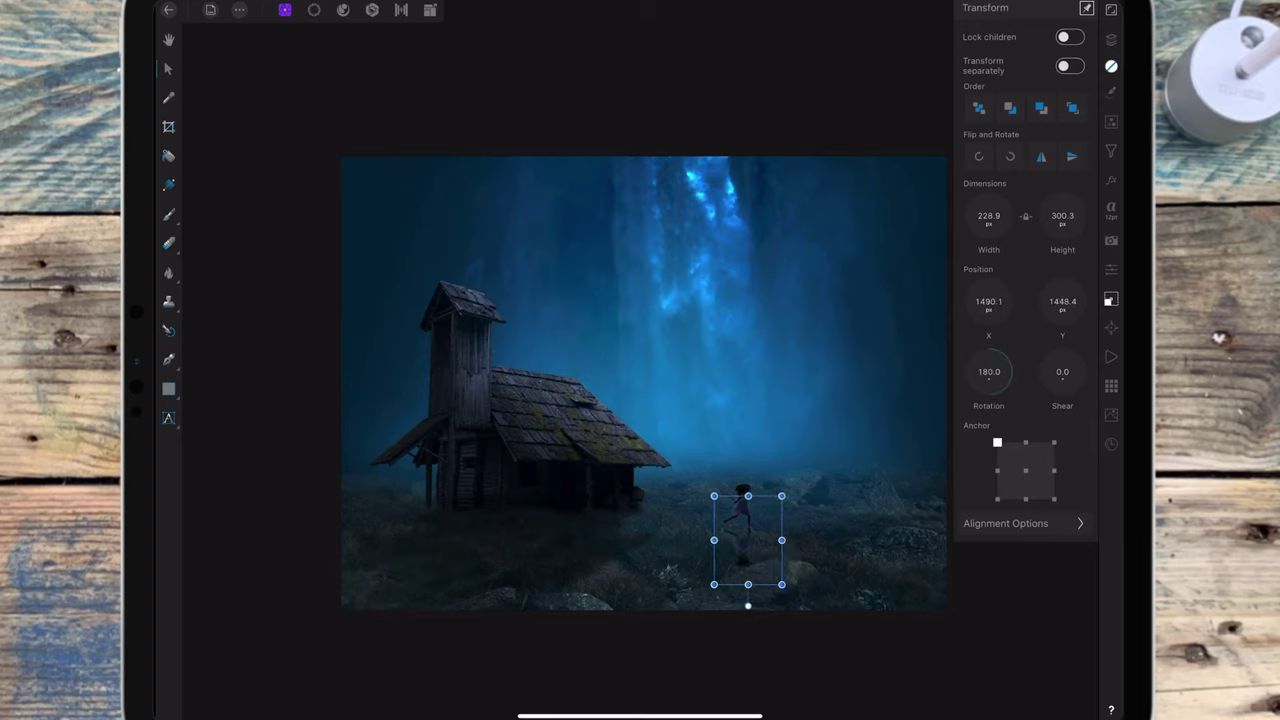
mouse_move(748, 605)
left_mouse_down()
mouse_move(728, 612)
mouse_move(729, 600)
left_mouse_up()
Rasterise the shadow copy into a pixel layer
scroll(800, 520, "up", 1)
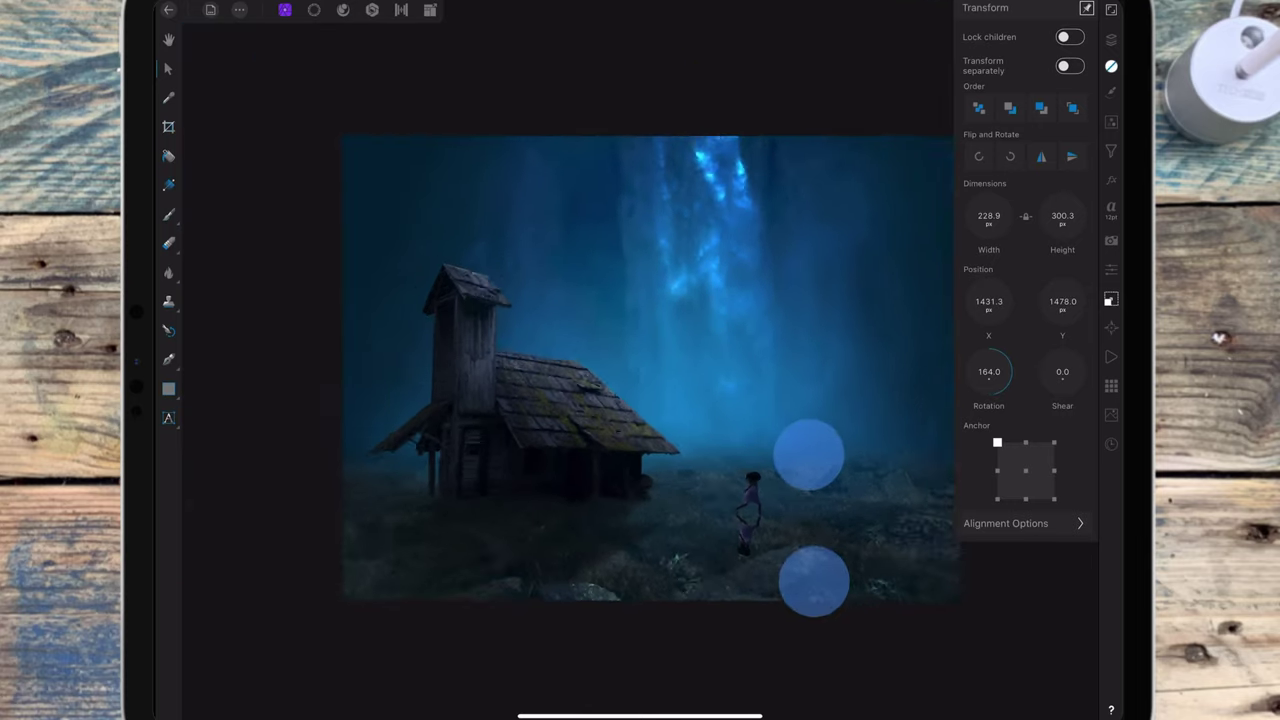
scroll(810, 518, "down", 2)
left_click(1111, 39)
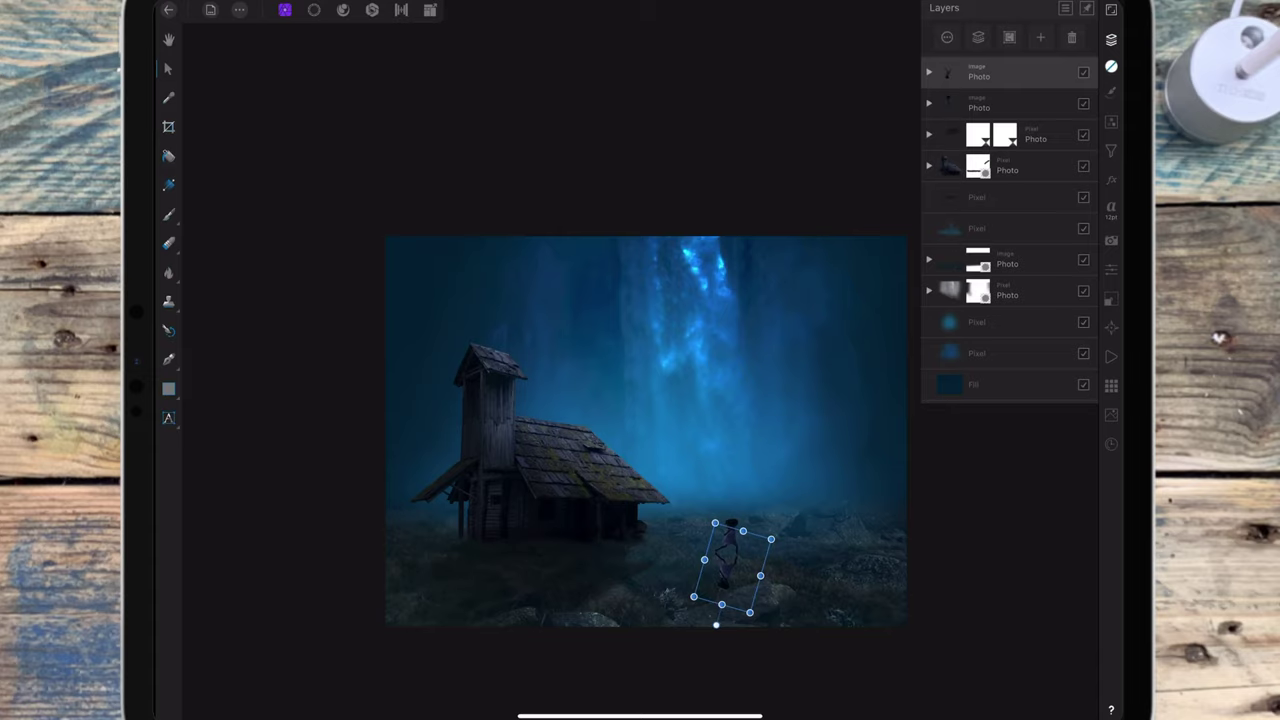
left_click(947, 37)
left_click(1086, 409)
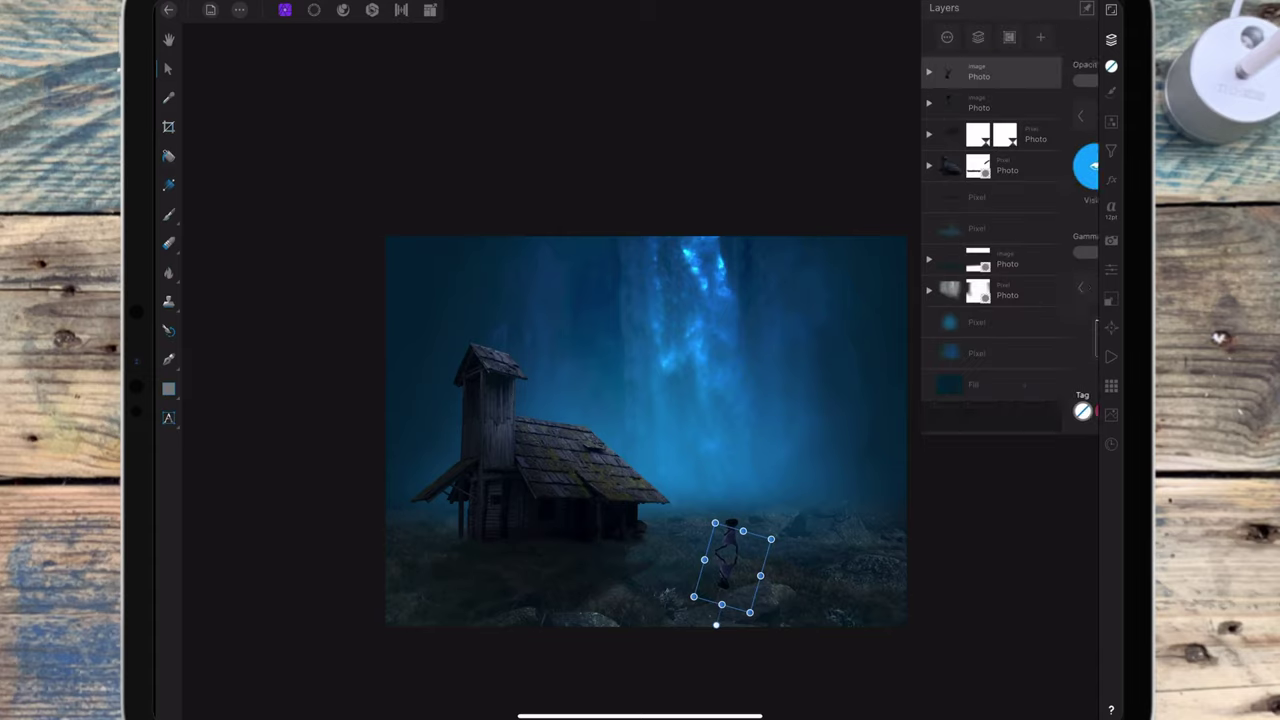
left_click(979, 76)
left_click(975, 162)
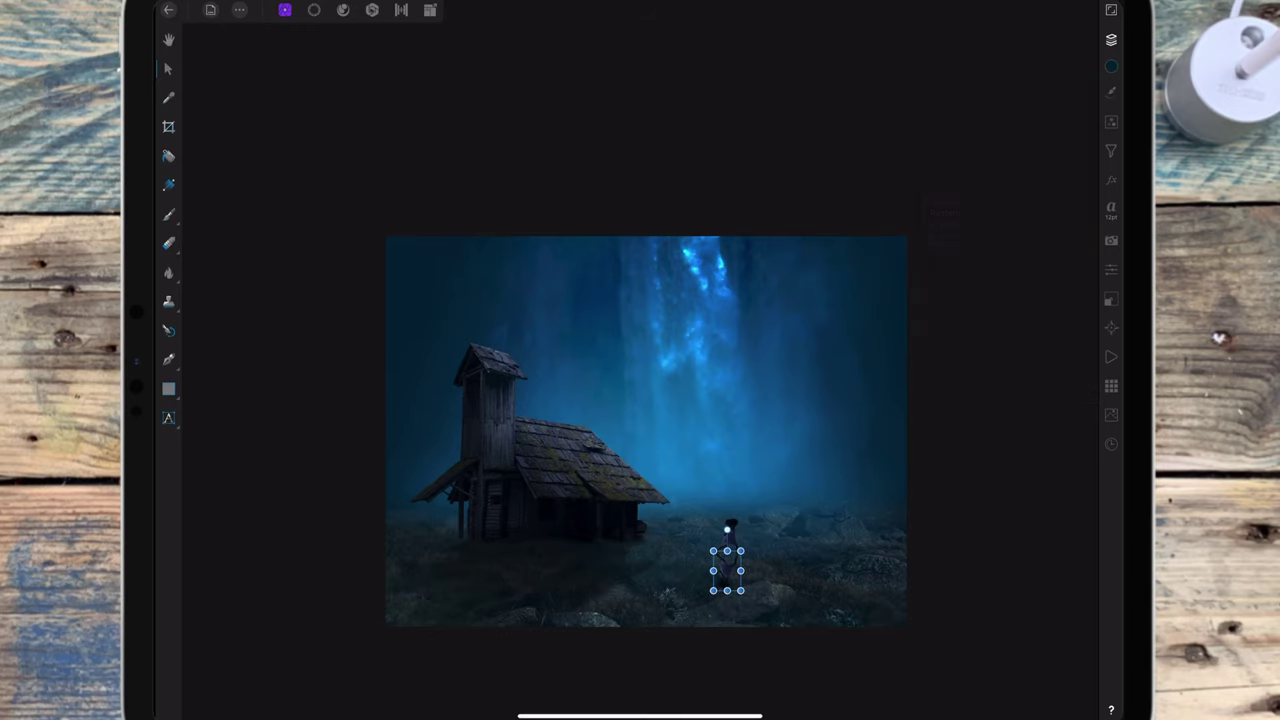
Nest a new Exposure adjustment inside the shadow layer and set it to -20
left_click(1111, 121)
scroll(1024, 390, "down", 5)
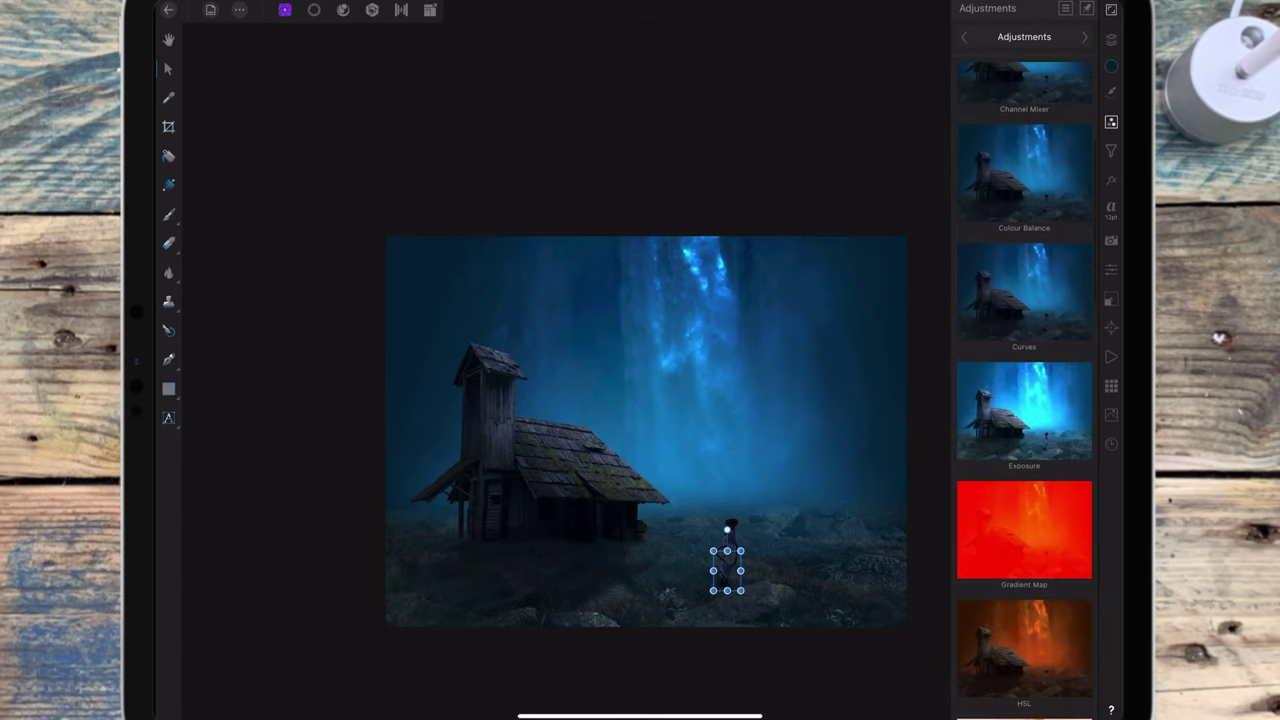
left_click(1024, 410)
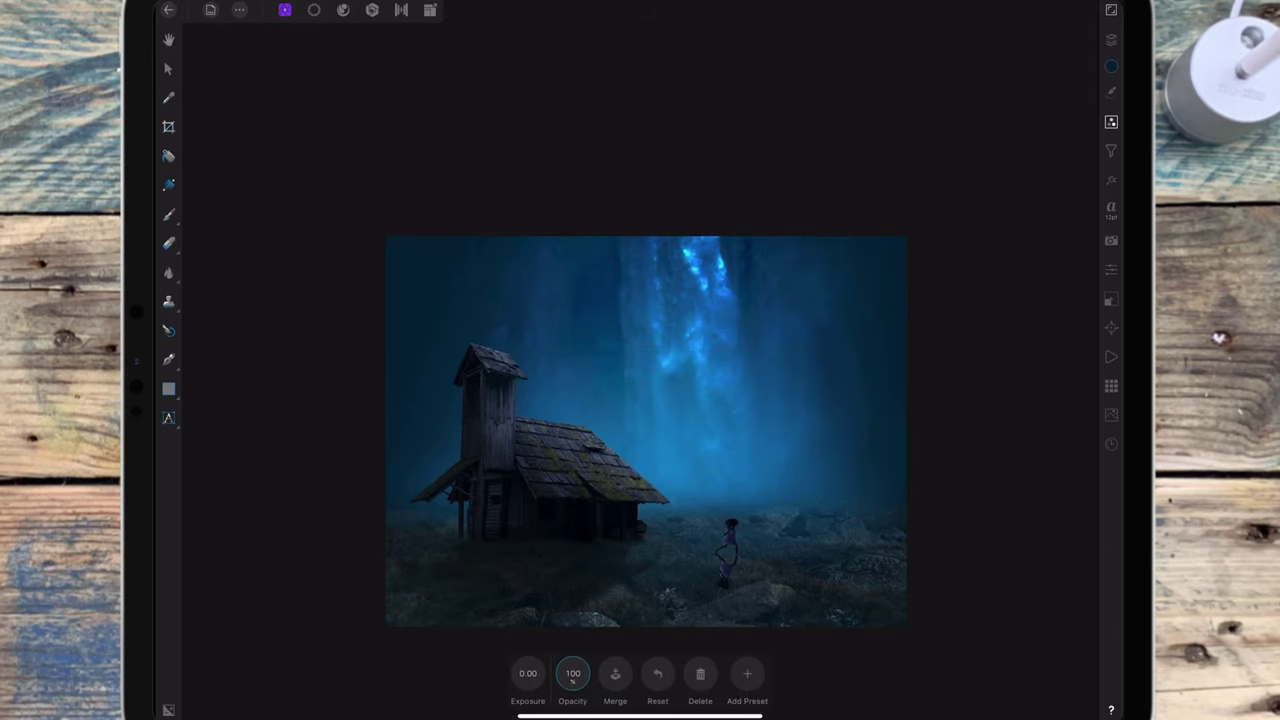
left_click(1110, 39)
left_click_drag(1046, 80, 1046, 100)
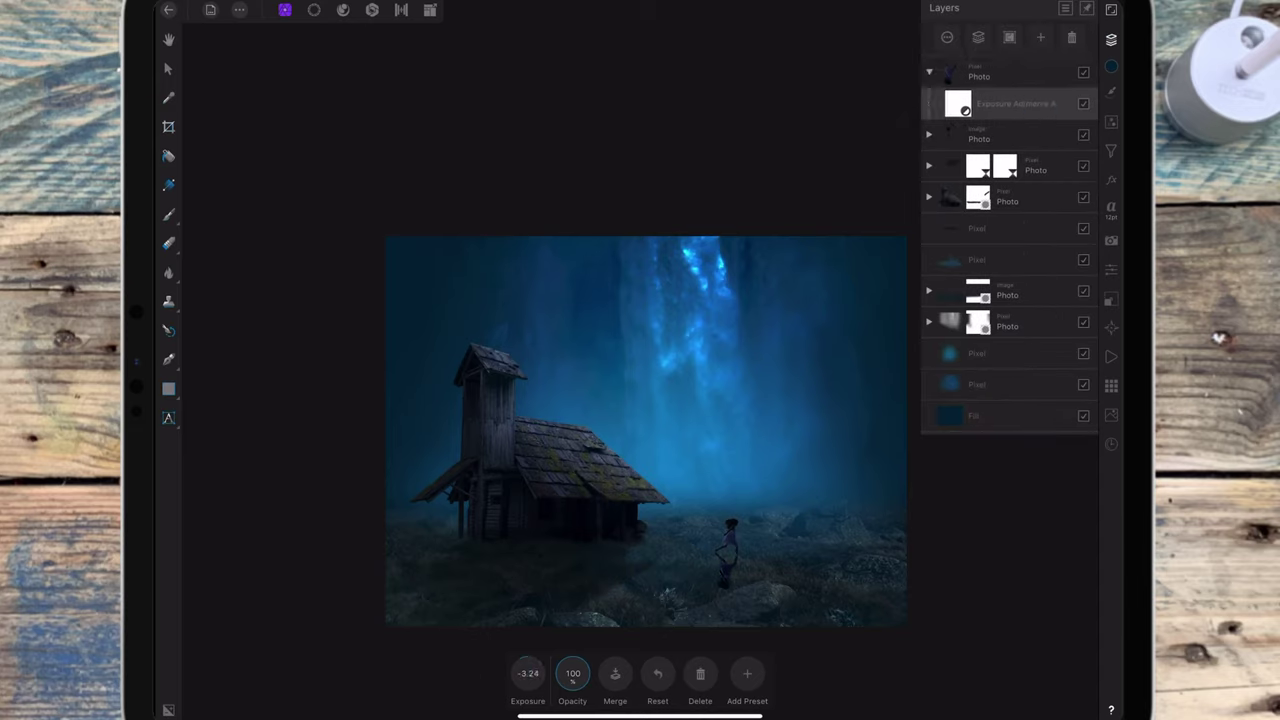
left_click_drag(530, 674, 424, 689)
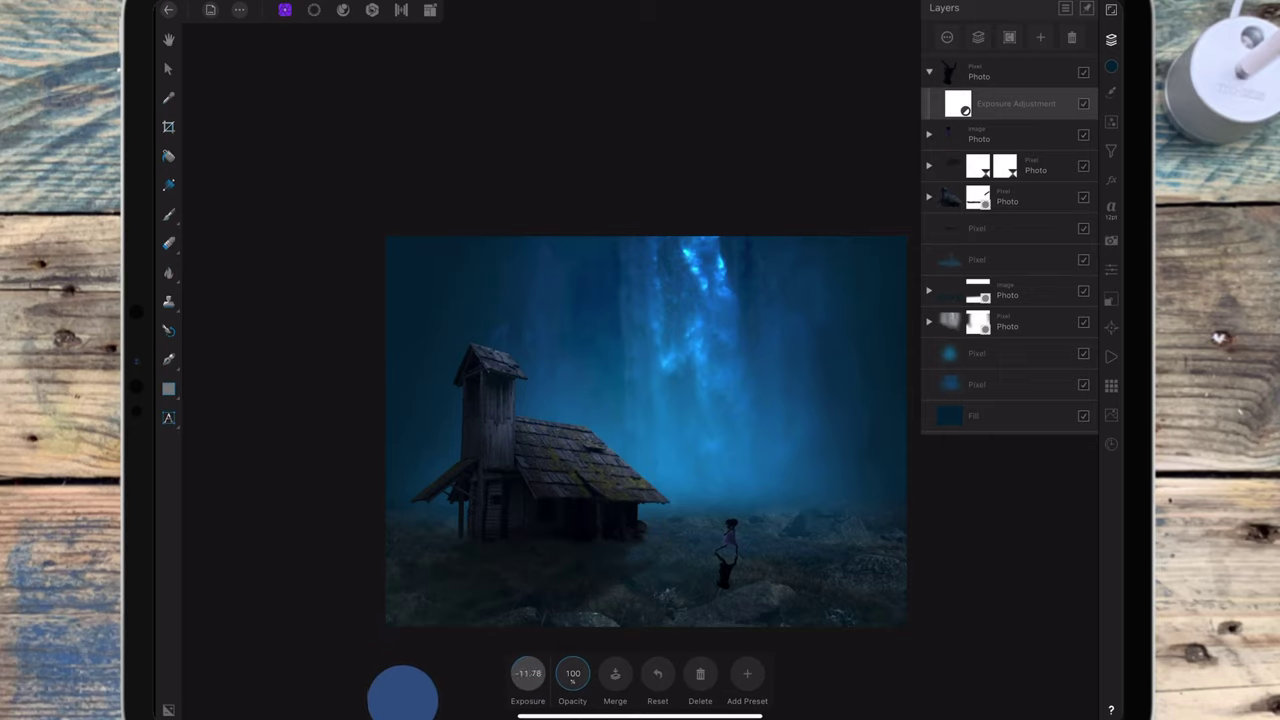
left_click_drag(528, 674, 400, 689)
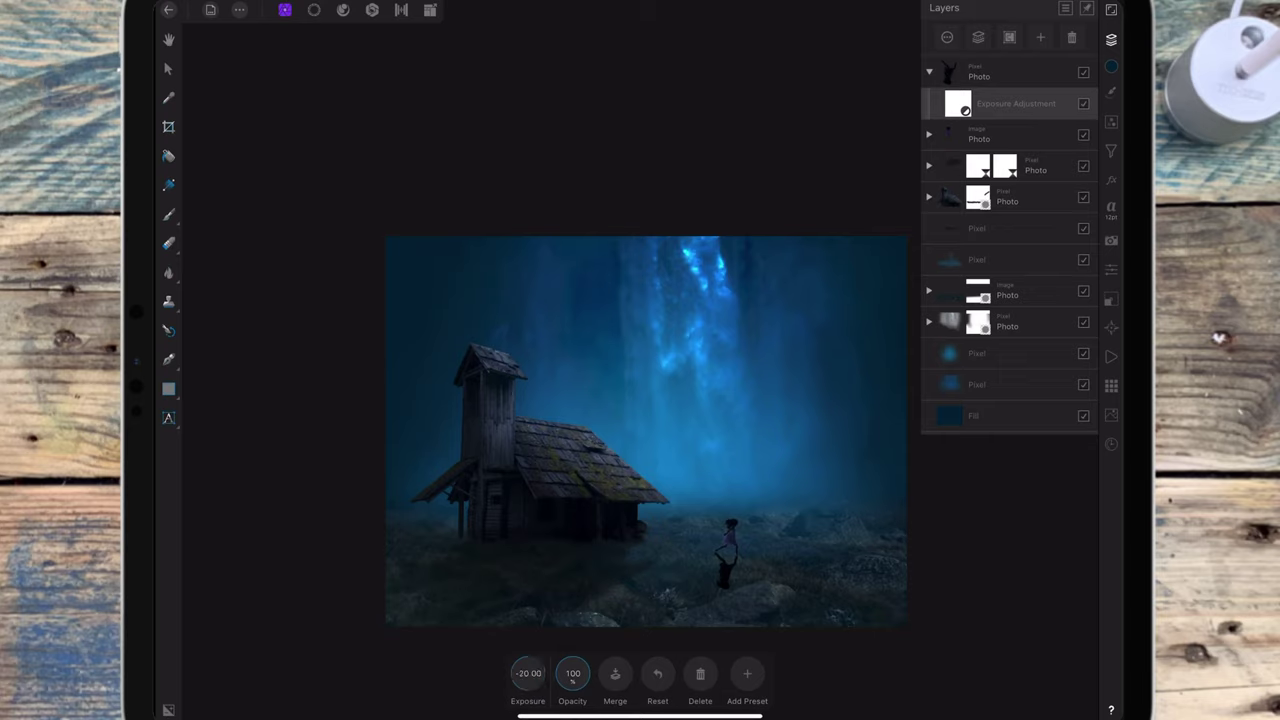
Lower the shadow layer's opacity in its Layer Options
left_click(1000, 72)
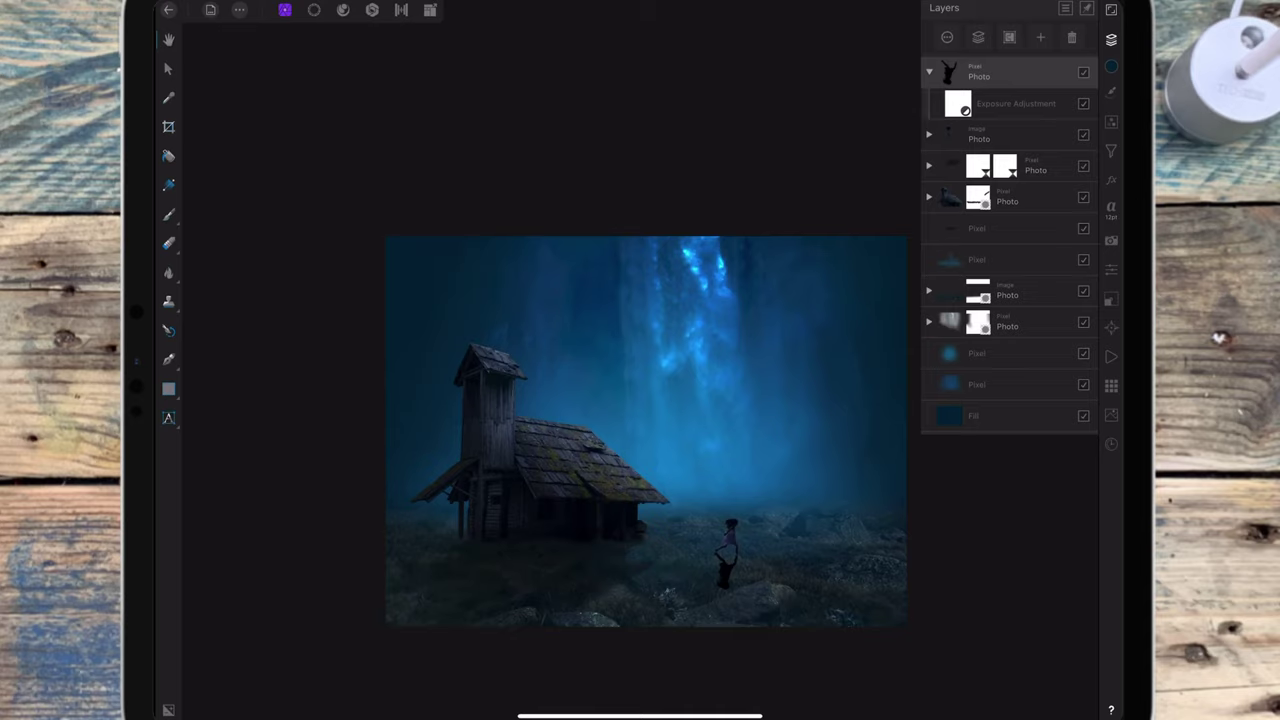
left_click(1090, 72)
left_click_drag(1066, 80, 1028, 80)
Apply a live Gaussian Blur from the Blurs filters to the shadow
left_click(930, 7)
left_click(1110, 150)
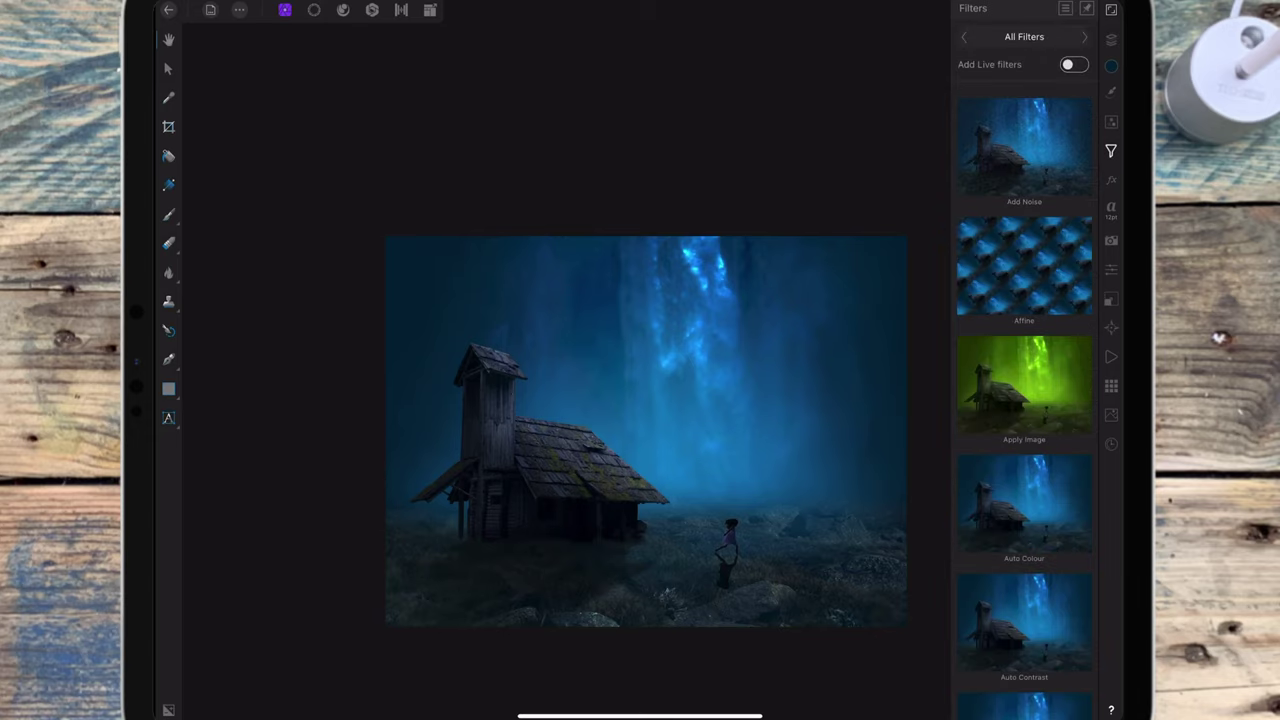
left_click(1024, 36)
left_click(889, 100)
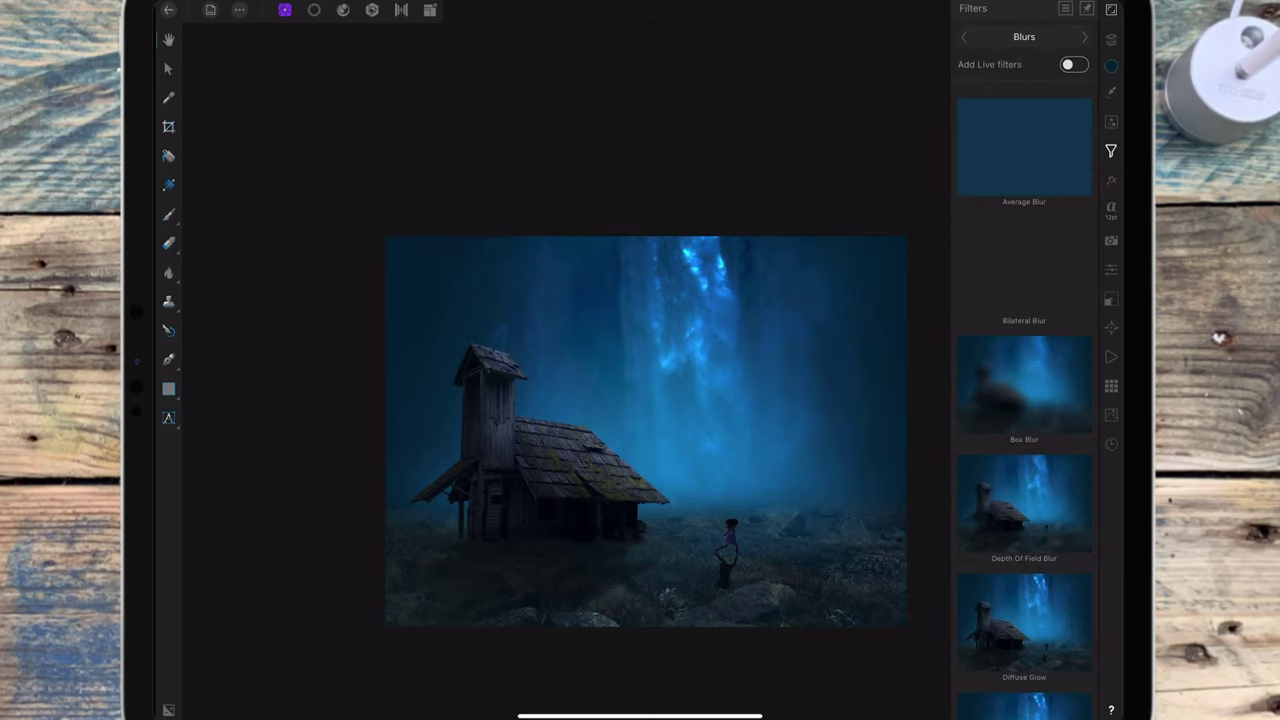
left_click(1074, 64)
scroll(1030, 380, "down", 5)
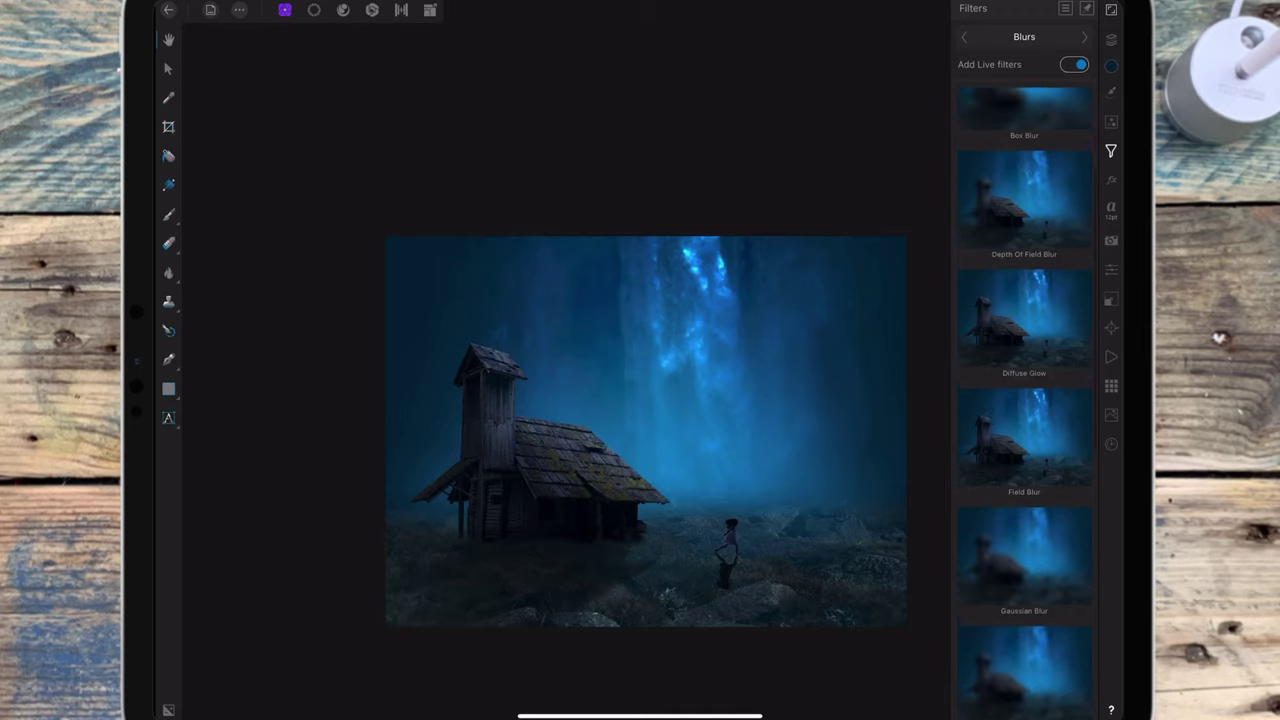
scroll(1034, 414, "down", 2)
scroll(1029, 451, "down", 2)
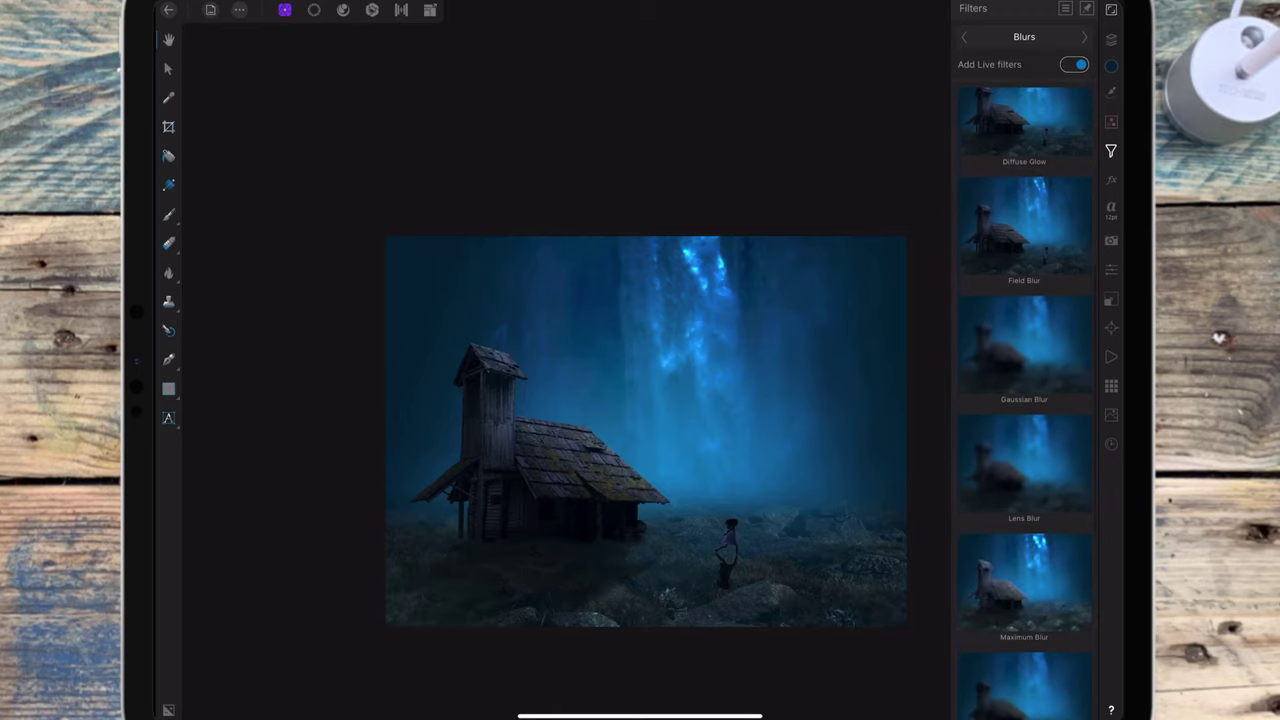
left_click(1034, 343)
Set the Gaussian Blur radius to 2.3 px
left_click(1110, 39)
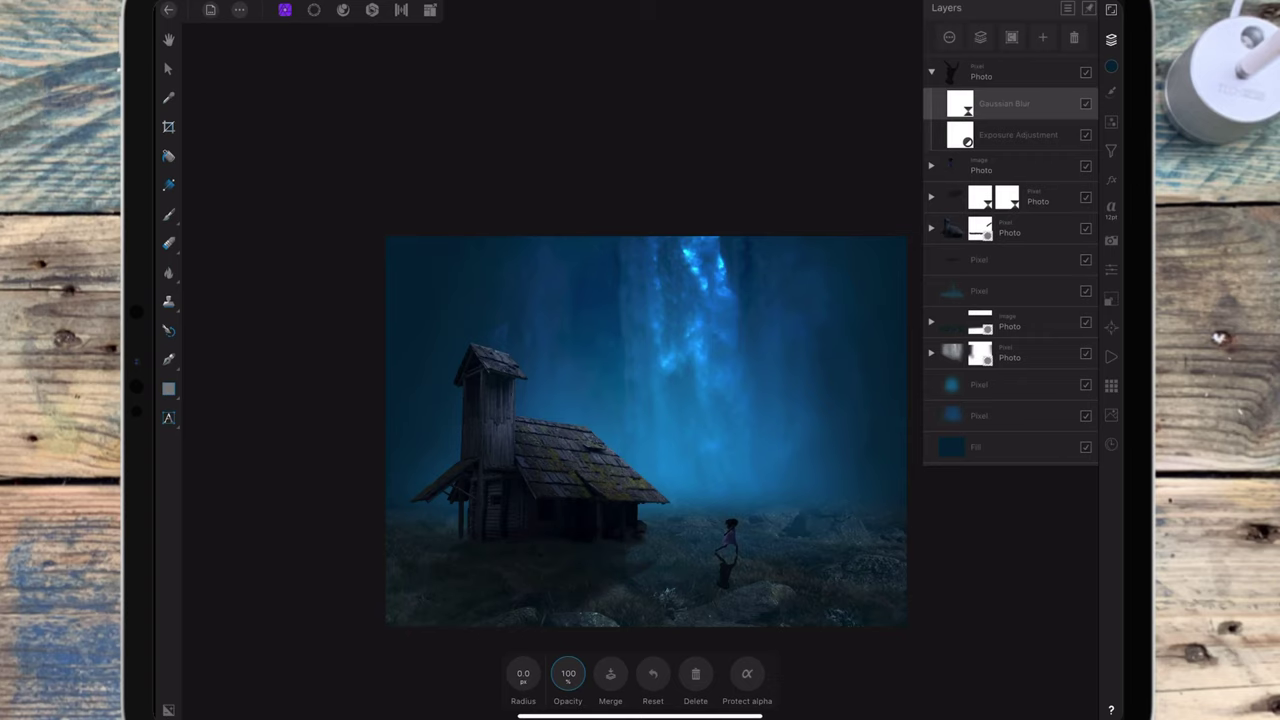
left_click_drag(523, 673, 537, 676)
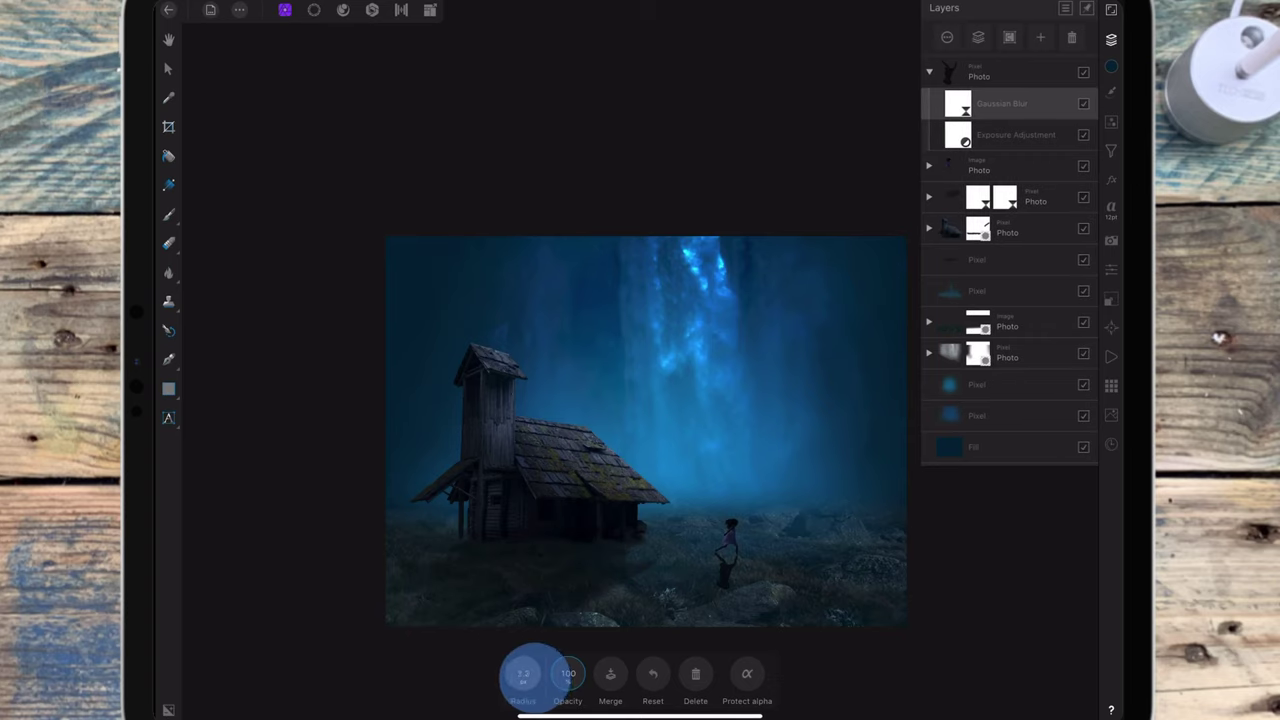
left_click_drag(537, 676, 534, 678)
left_click(975, 62)
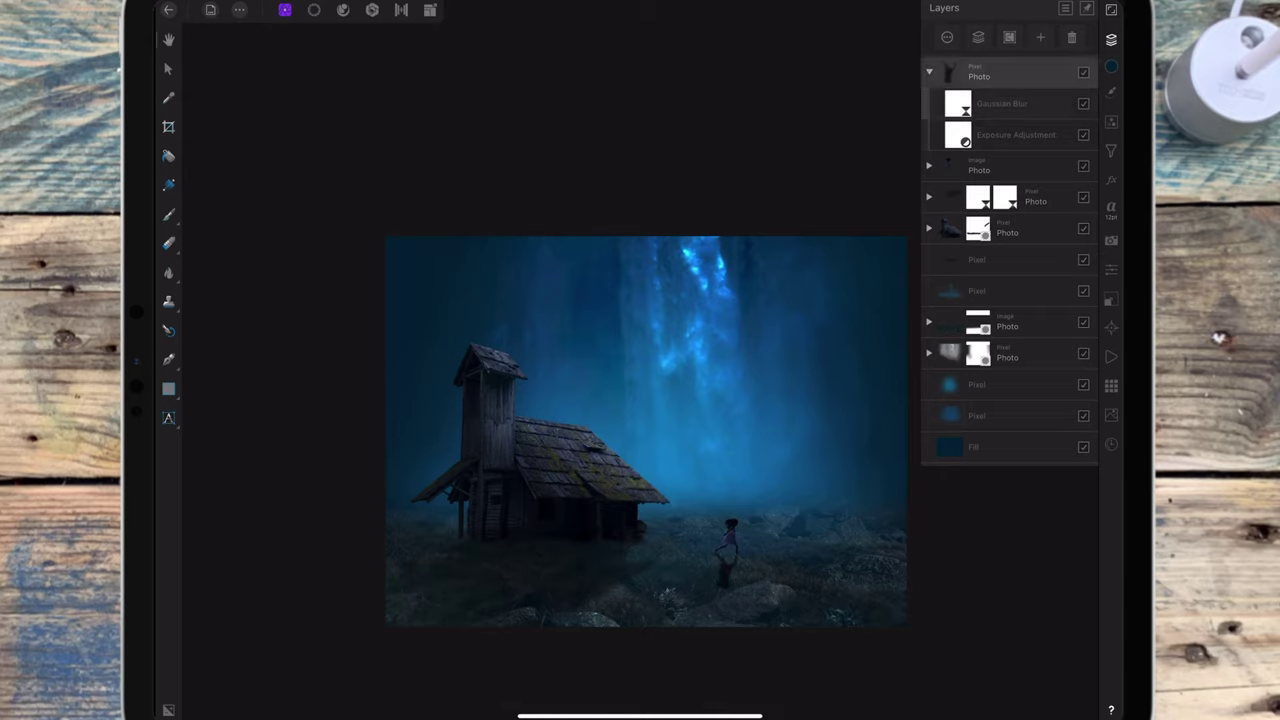
left_click(975, 62)
Lower the shadow to 64% opacity and tilt and widen it slightly under her feet
mouse_move(1041, 80)
left_mouse_down()
mouse_move(1005, 85)
mouse_move(1026, 81)
left_mouse_up()
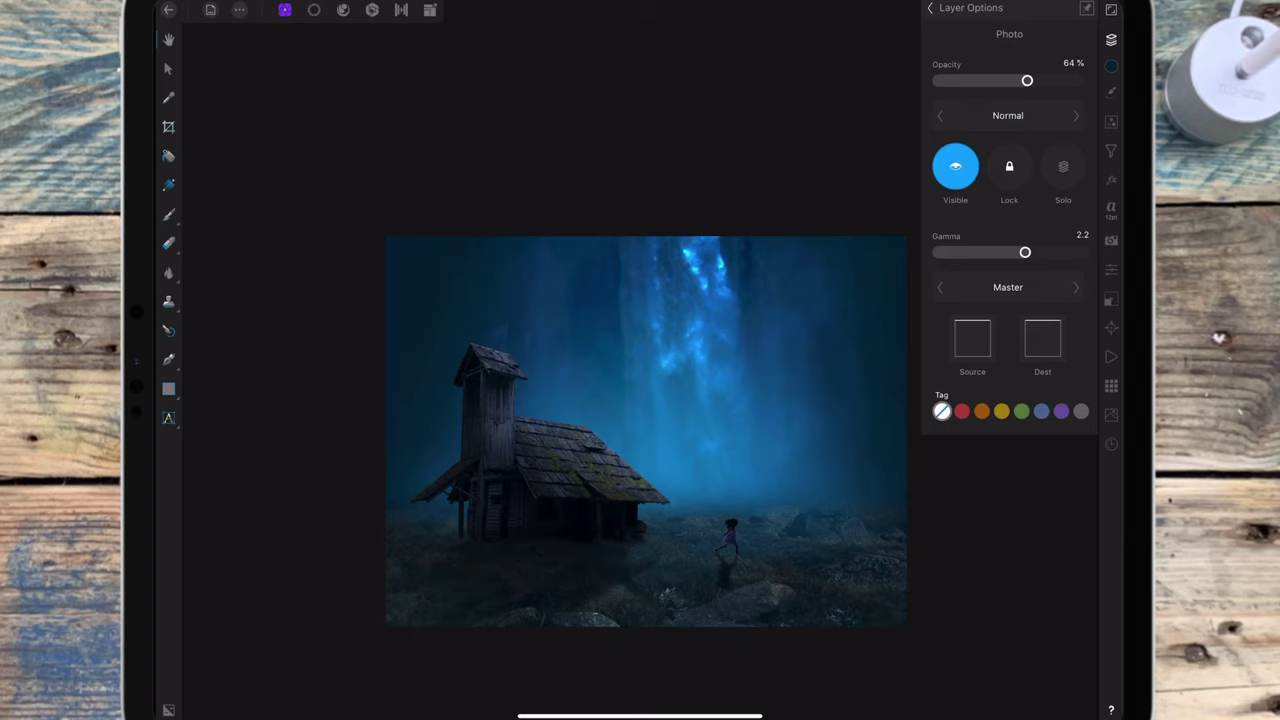
left_click(729, 570)
scroll(807, 473, "up", 5)
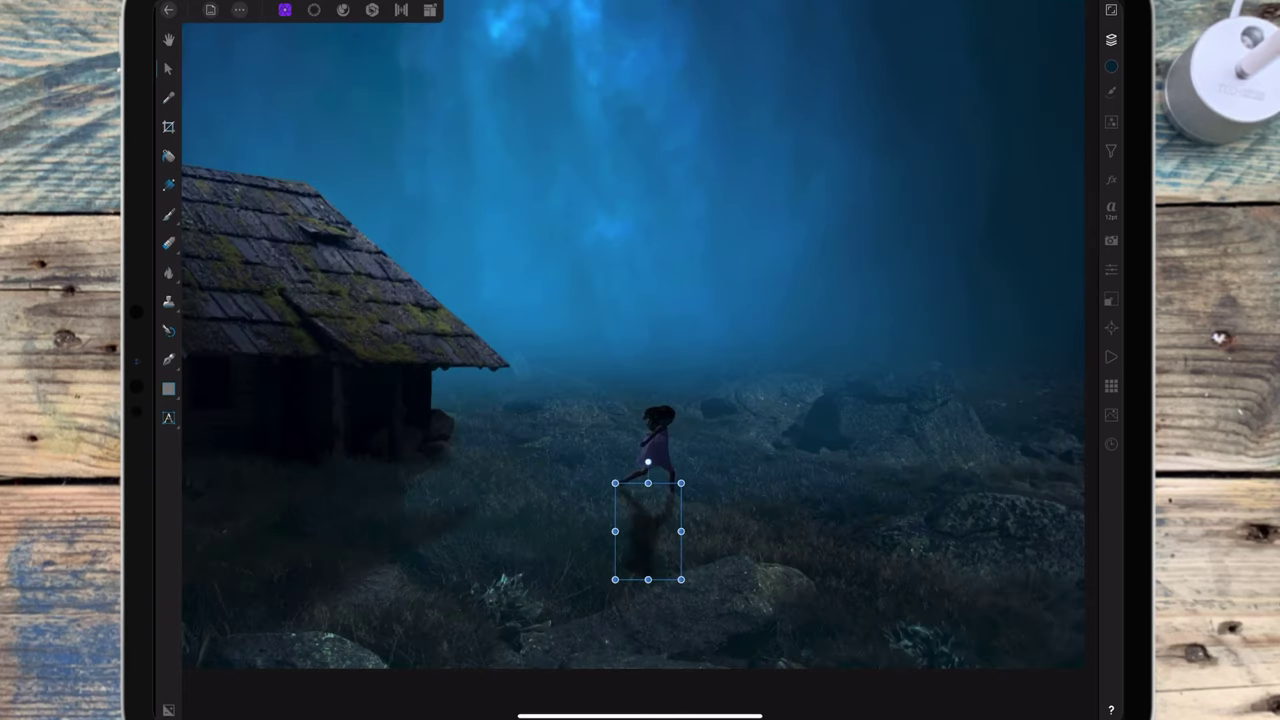
left_click_drag(648, 462, 650, 462)
left_click_drag(614, 532, 645, 540)
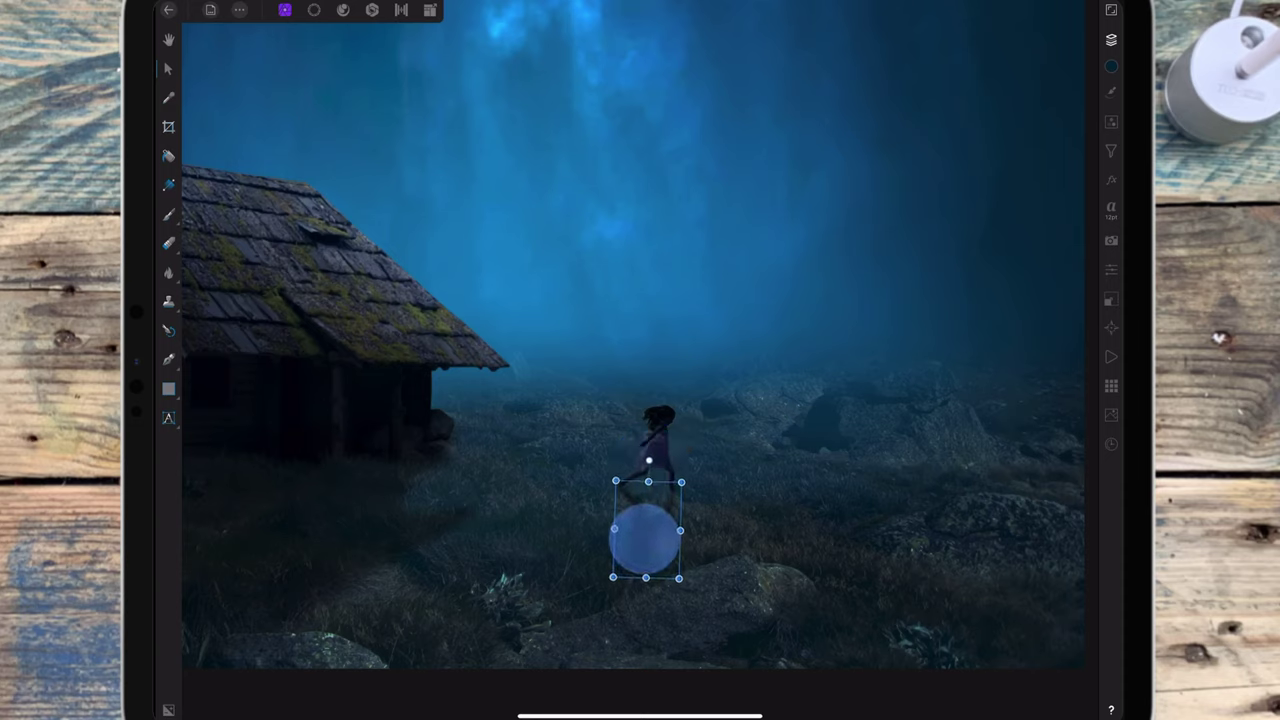
scroll(800, 455, "down", 5)
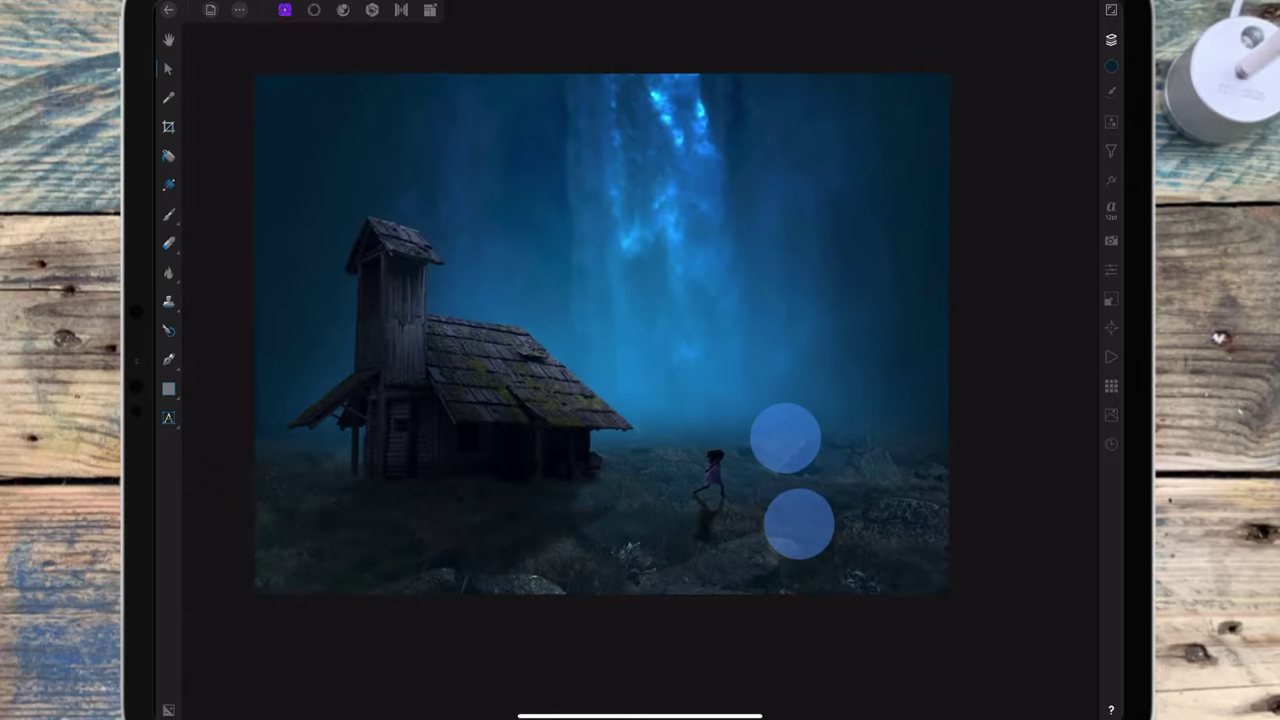
scroll(815, 473, "down", 3)
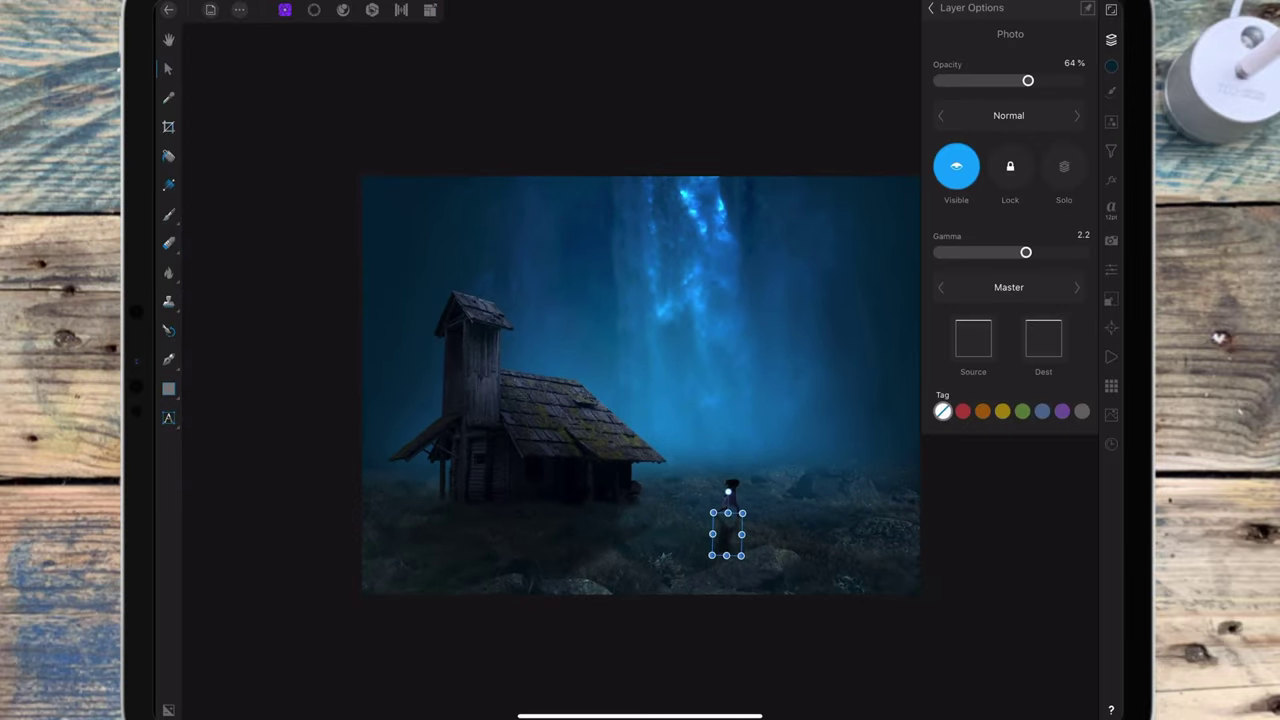
Switch to the Erase Brush with a width of 190.6 px
left_click(1045, 20)
left_click(168, 243)
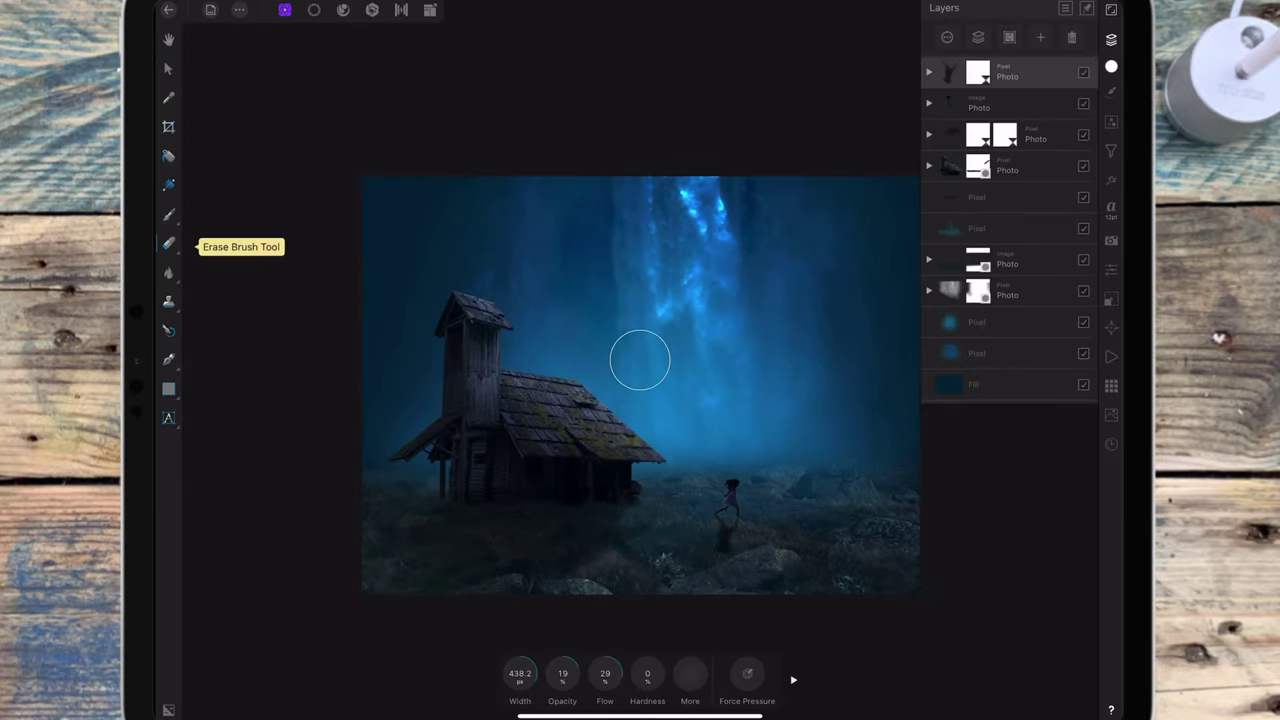
left_click_drag(520, 673, 458, 673)
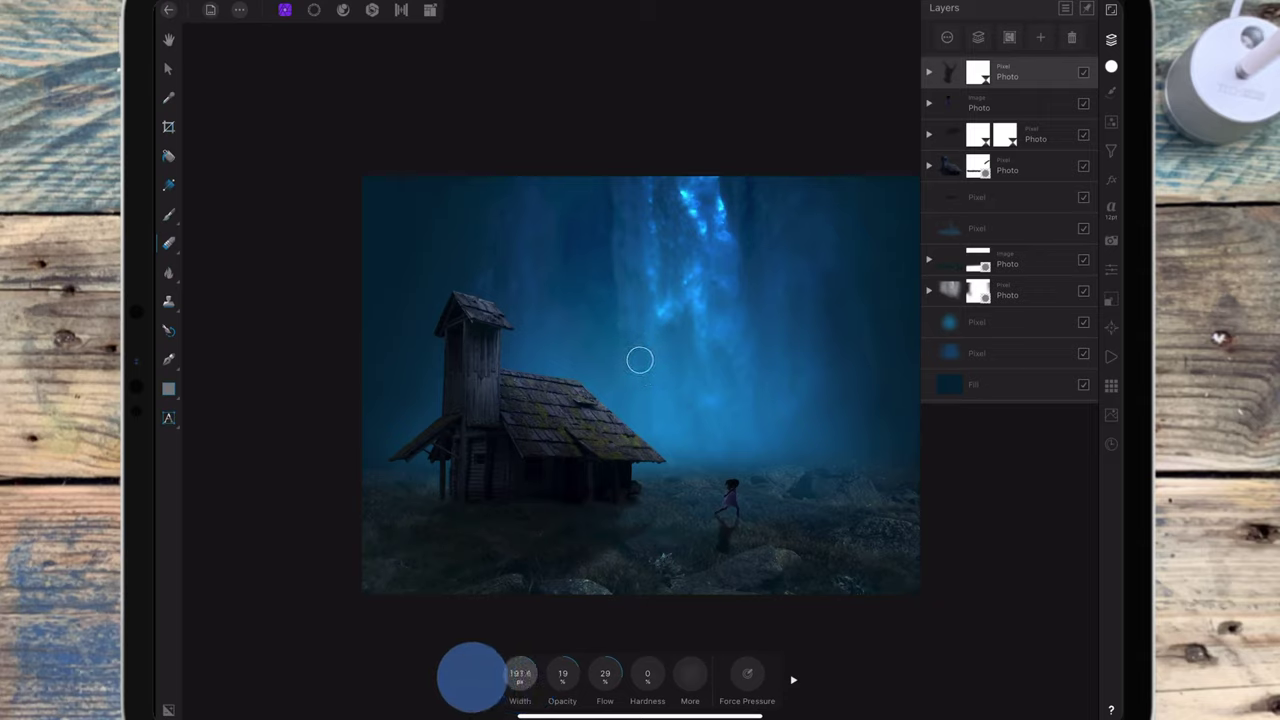
left_click(1111, 39)
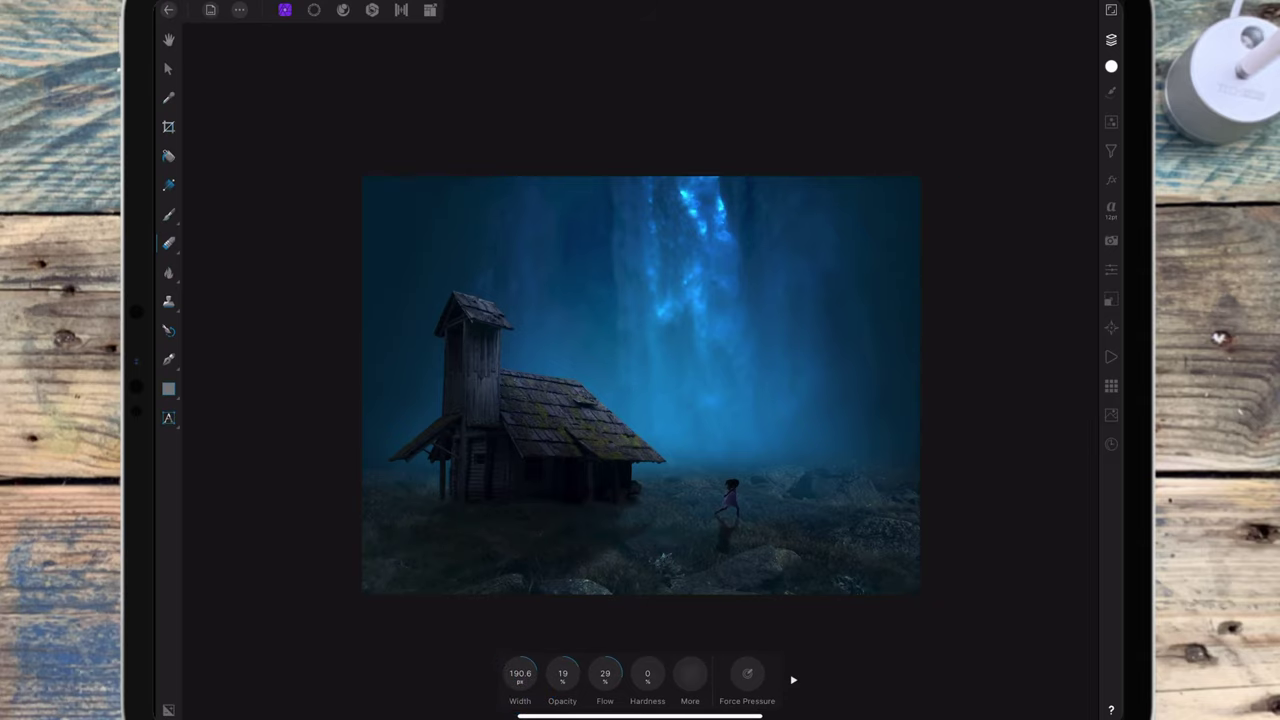
Erase parts of the shadow around and beyond the girl's feet
left_click(716, 549)
left_click(712, 550)
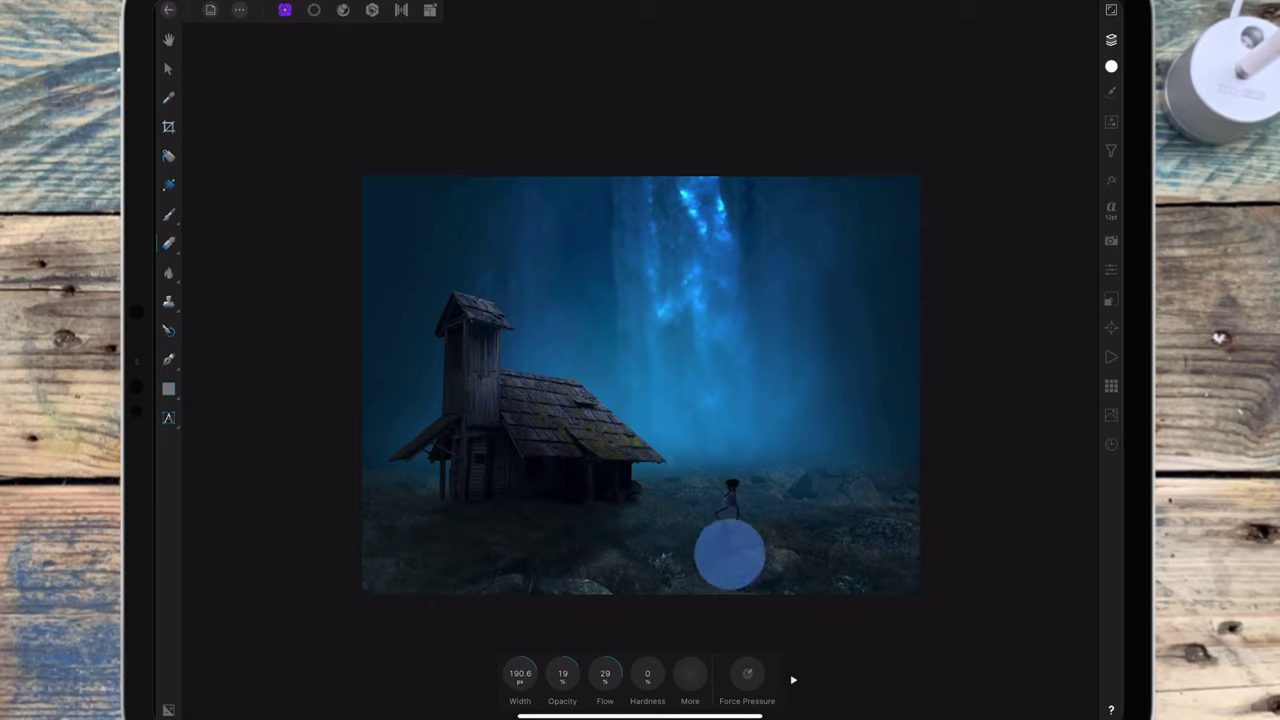
left_click(707, 533)
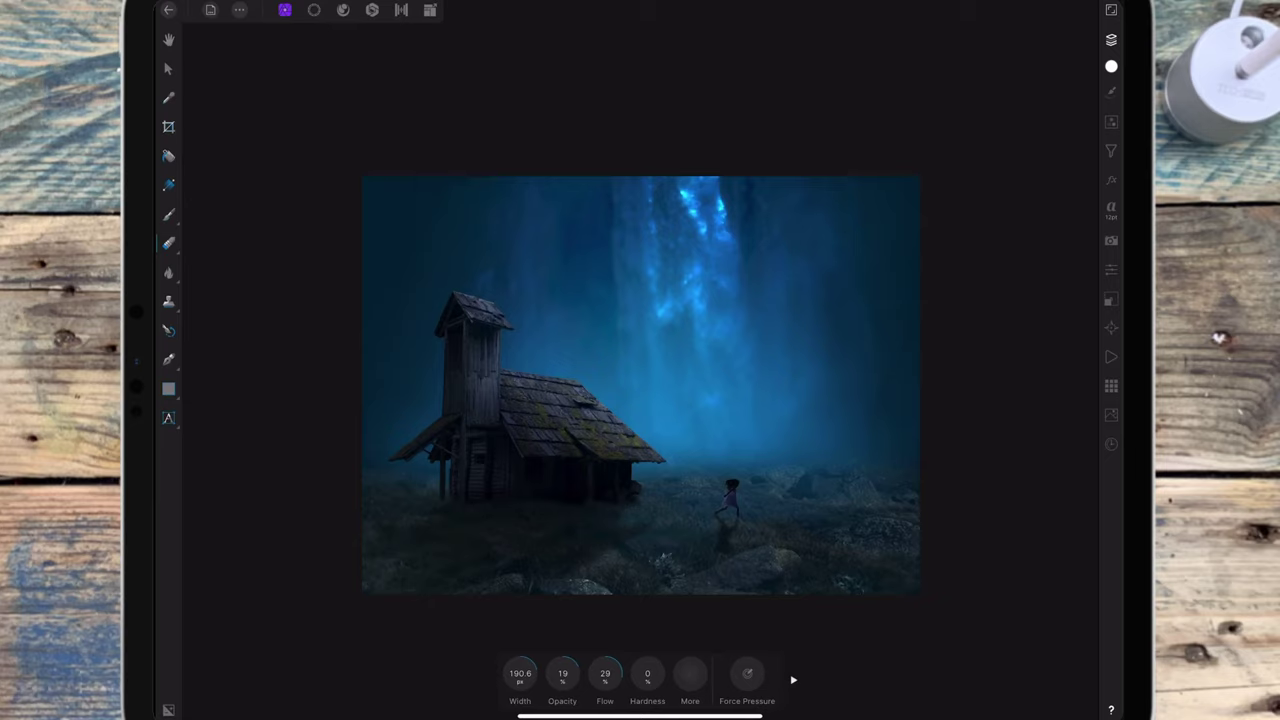
mouse_move(714, 560)
left_mouse_down()
mouse_move(742, 545)
mouse_move(703, 537)
left_mouse_up()
left_click(746, 542)
left_click(730, 552)
scroll(838, 437, "down", 3)
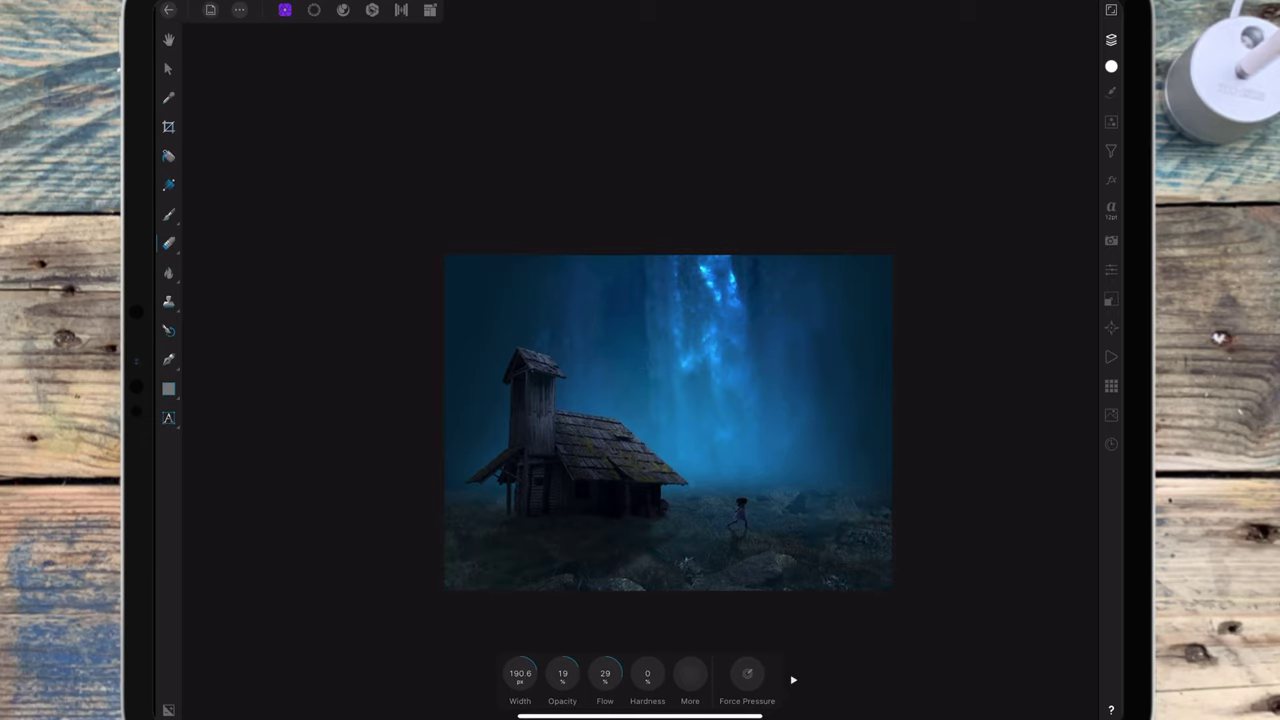
left_click(1111, 39)
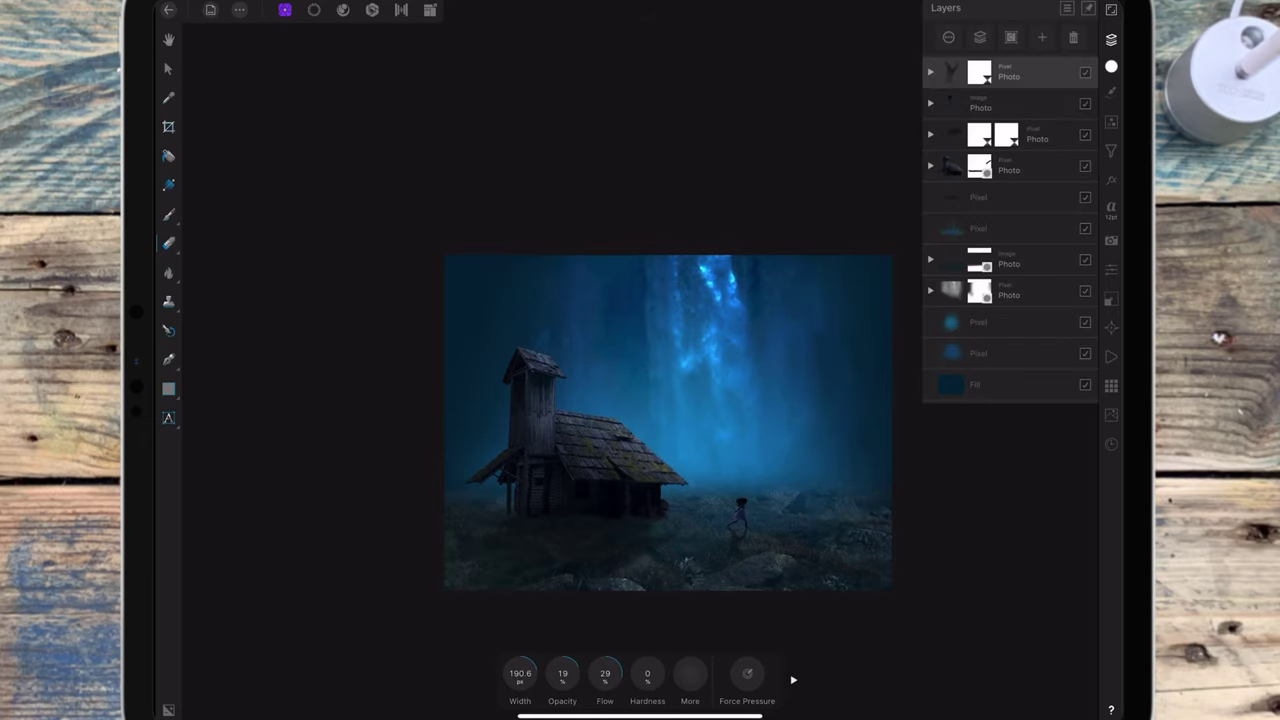
left_click(1111, 151)
Apply a live Perspective filter from the distortion filters to the shadow
left_click(1024, 36)
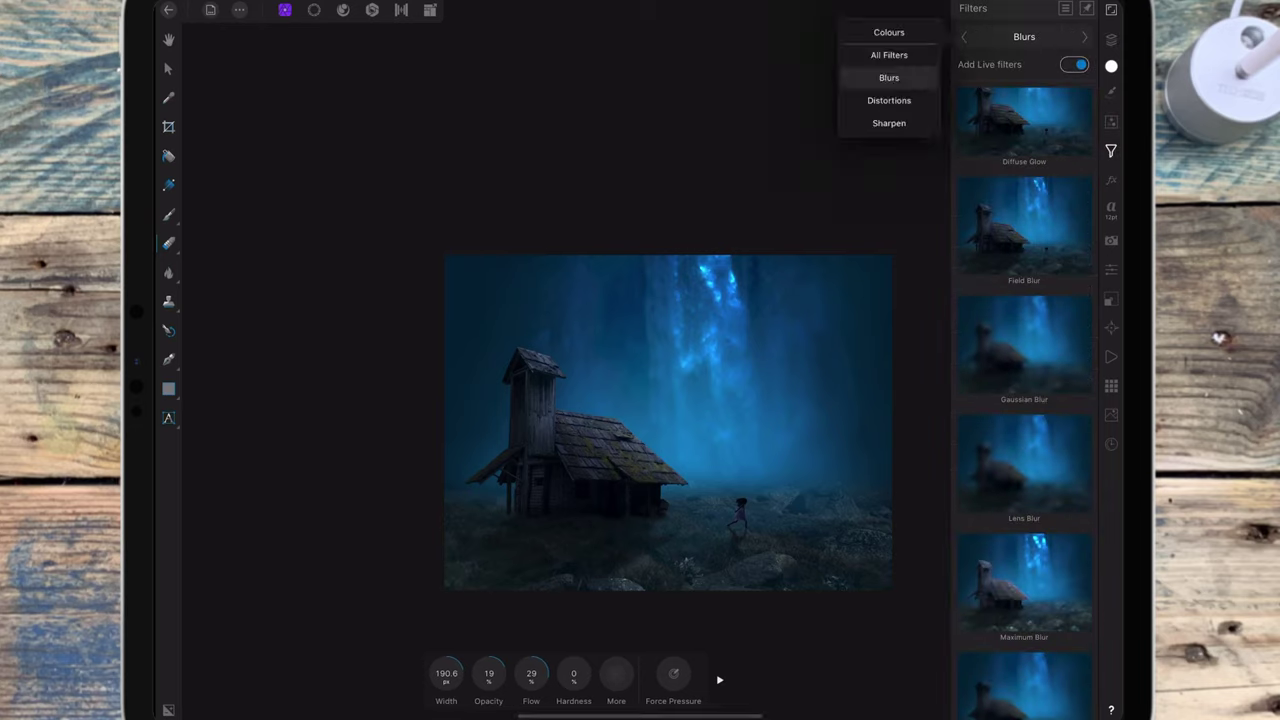
left_click(888, 100)
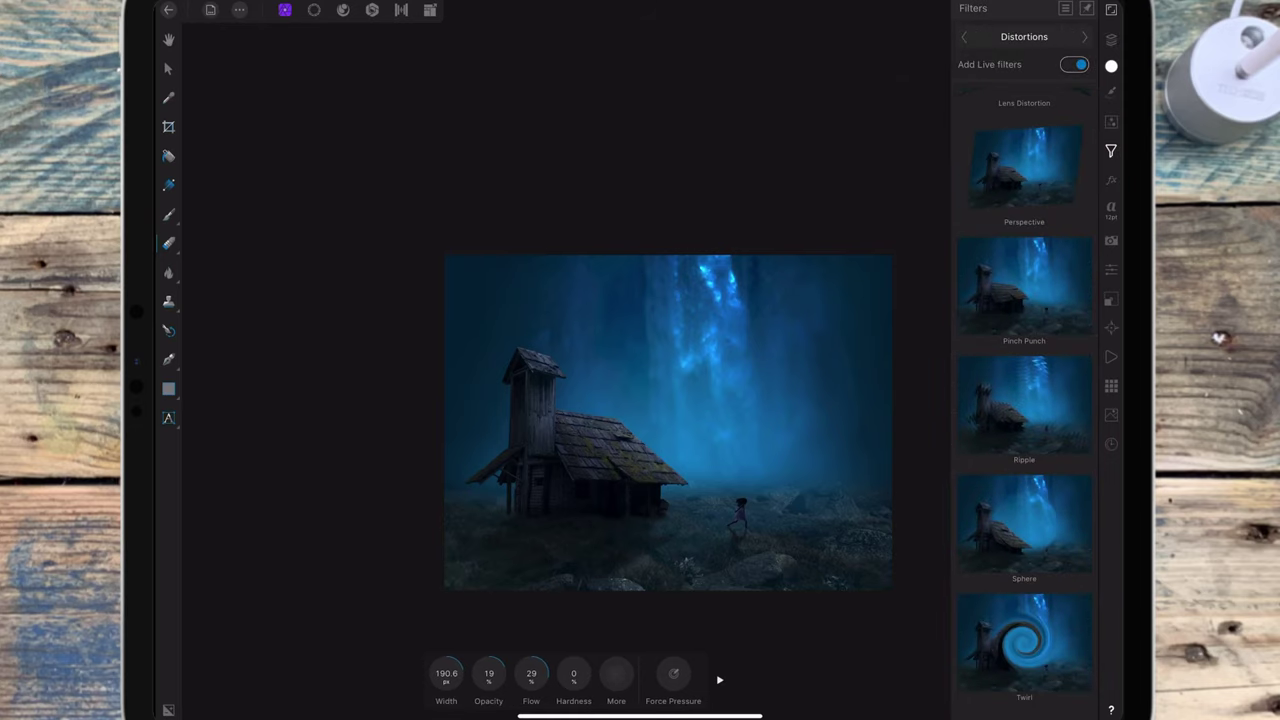
left_click(1024, 165)
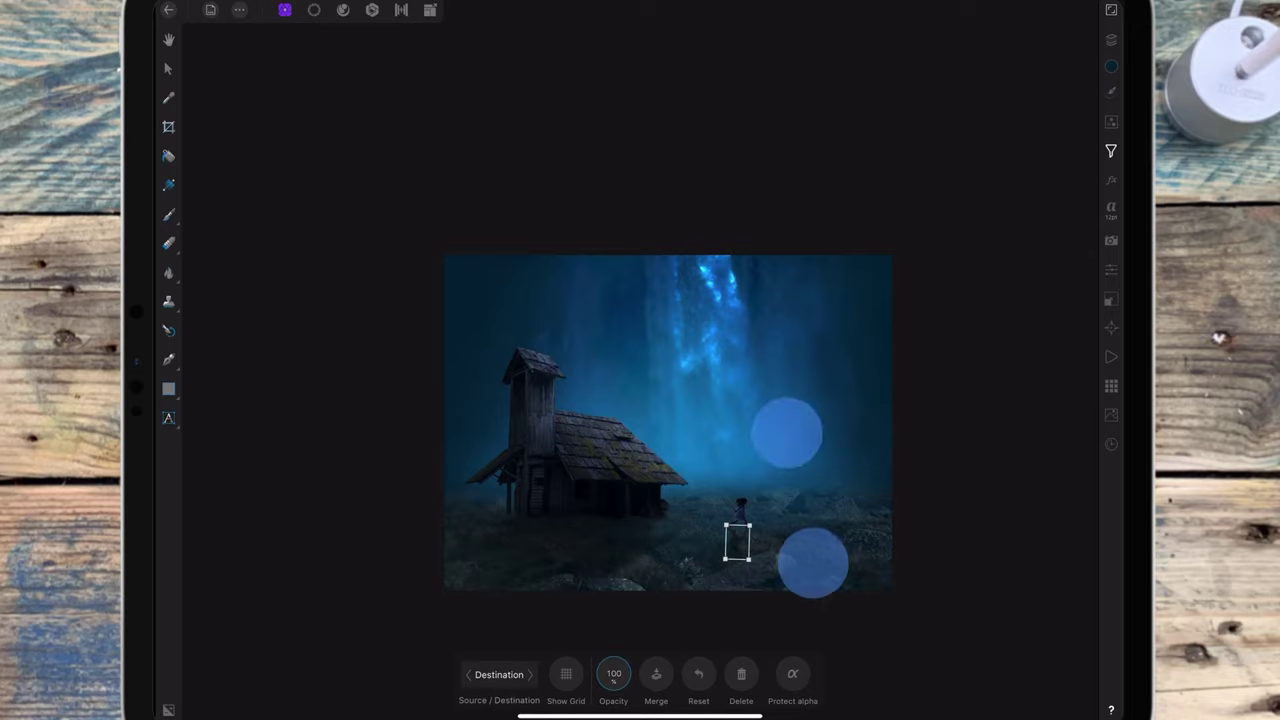
scroll(830, 400, "up", 5)
scroll(880, 350, "down", 1)
Drag the perspective corners to skew the shadow at her feet and apply it
left_click_drag(682, 507, 660, 507)
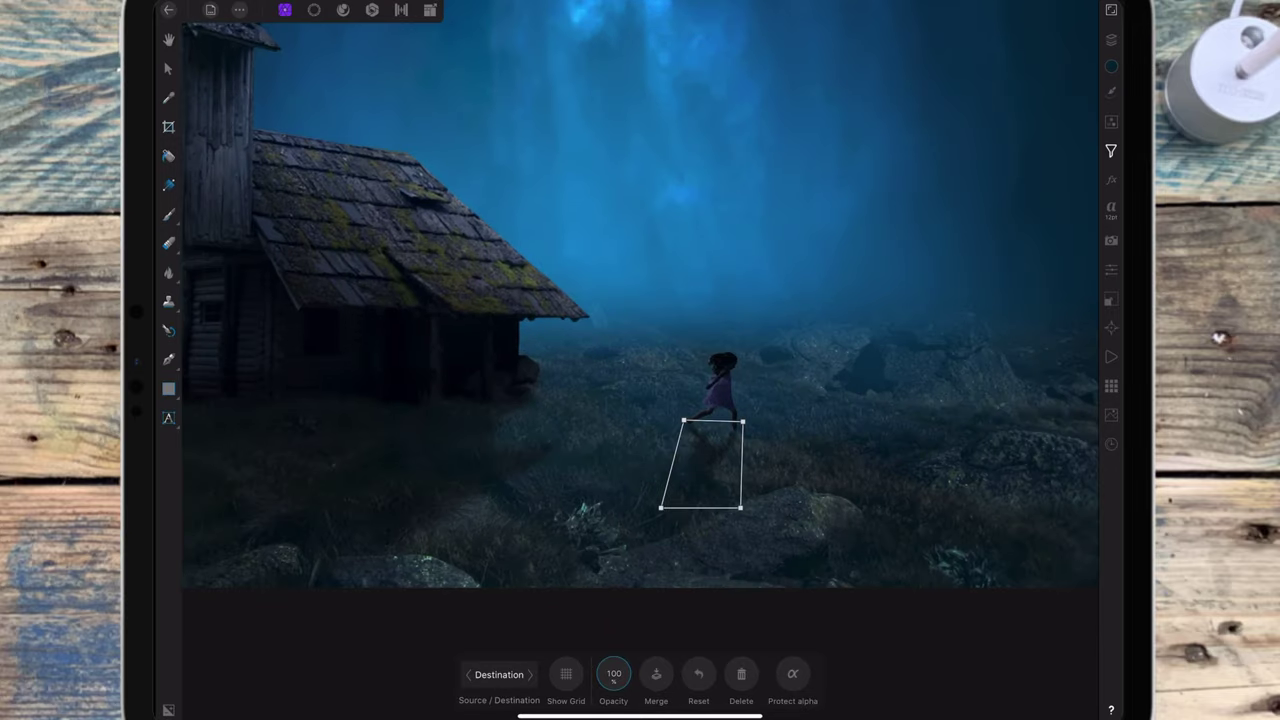
left_click_drag(740, 507, 727, 507)
left_click_drag(743, 421, 743, 422)
left_click_drag(661, 507, 649, 507)
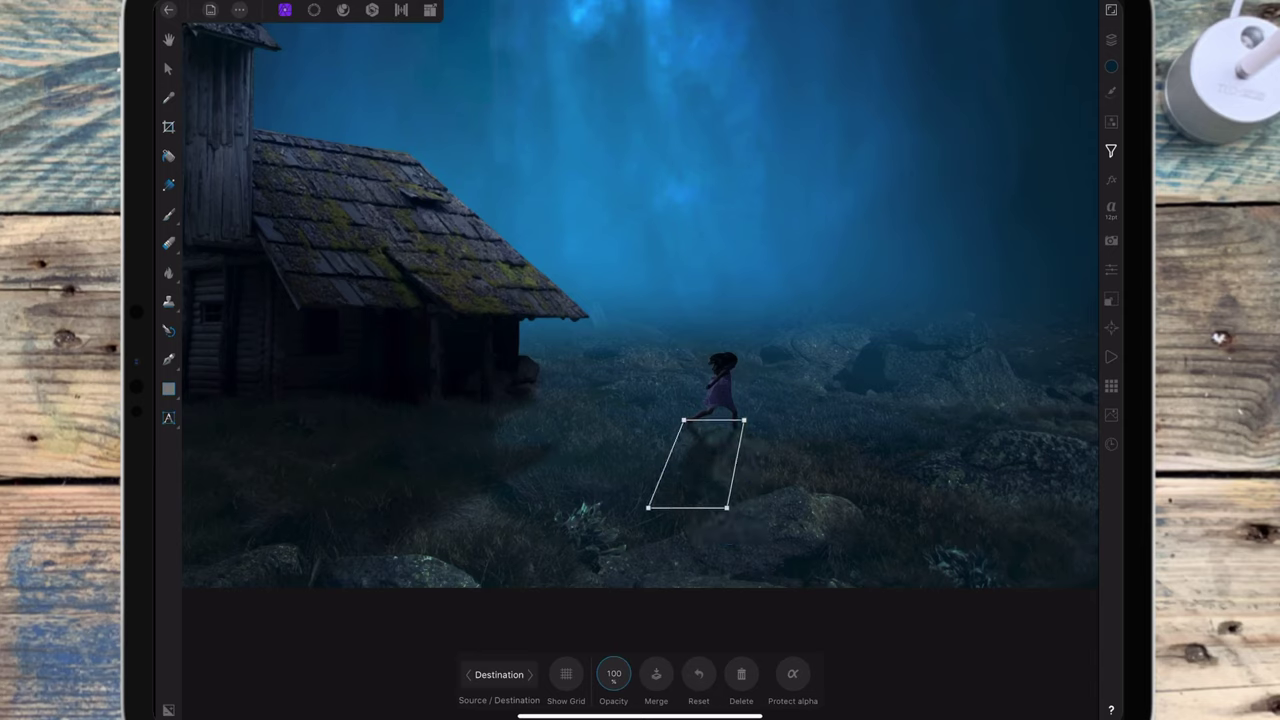
left_click_drag(727, 507, 720, 507)
left_click_drag(684, 421, 750, 420)
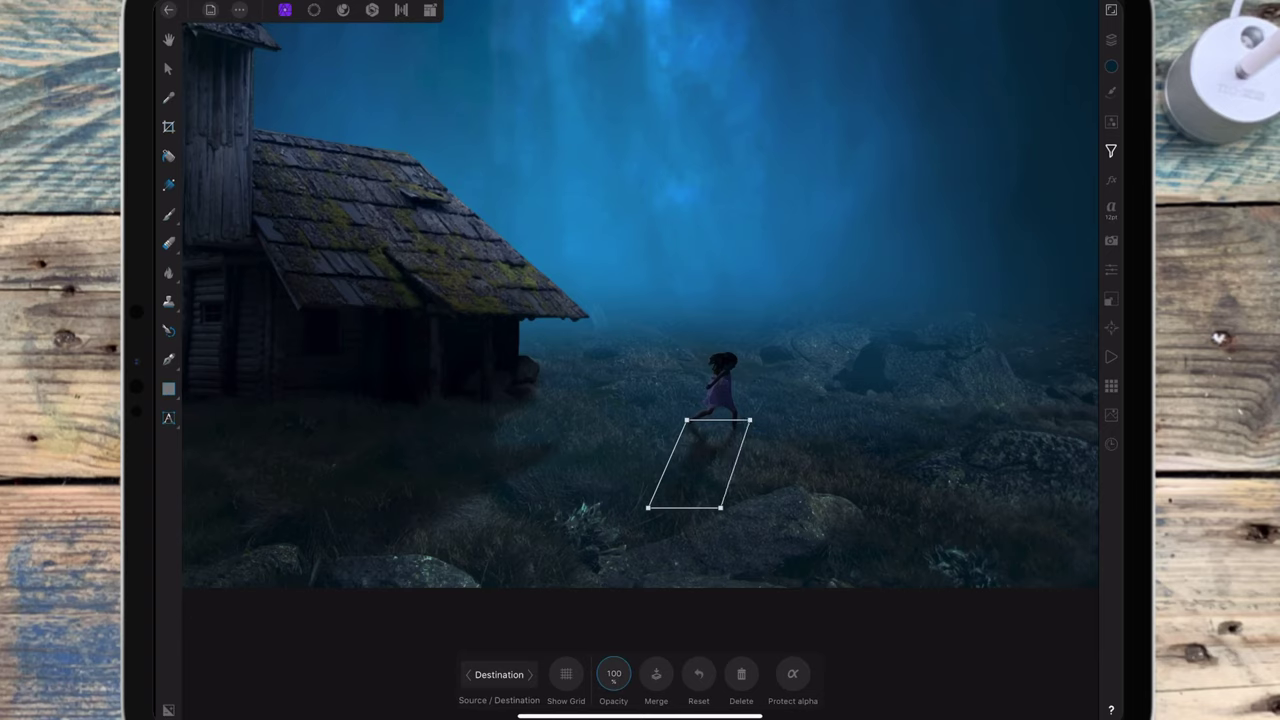
left_click(168, 68)
Select the Pixel layer in the Layers panel for rearranging
scroll(874, 405, "down", 5)
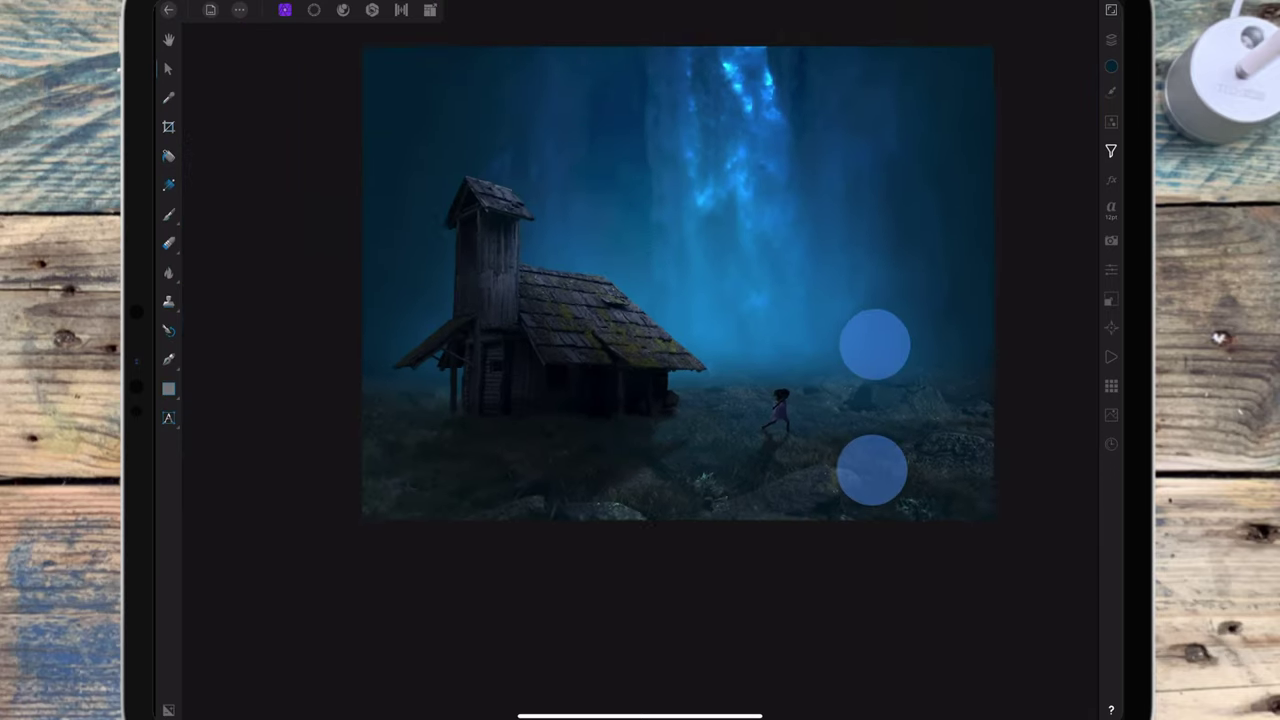
scroll(874, 405, "down", 3)
left_click(1111, 39)
left_click(1007, 290)
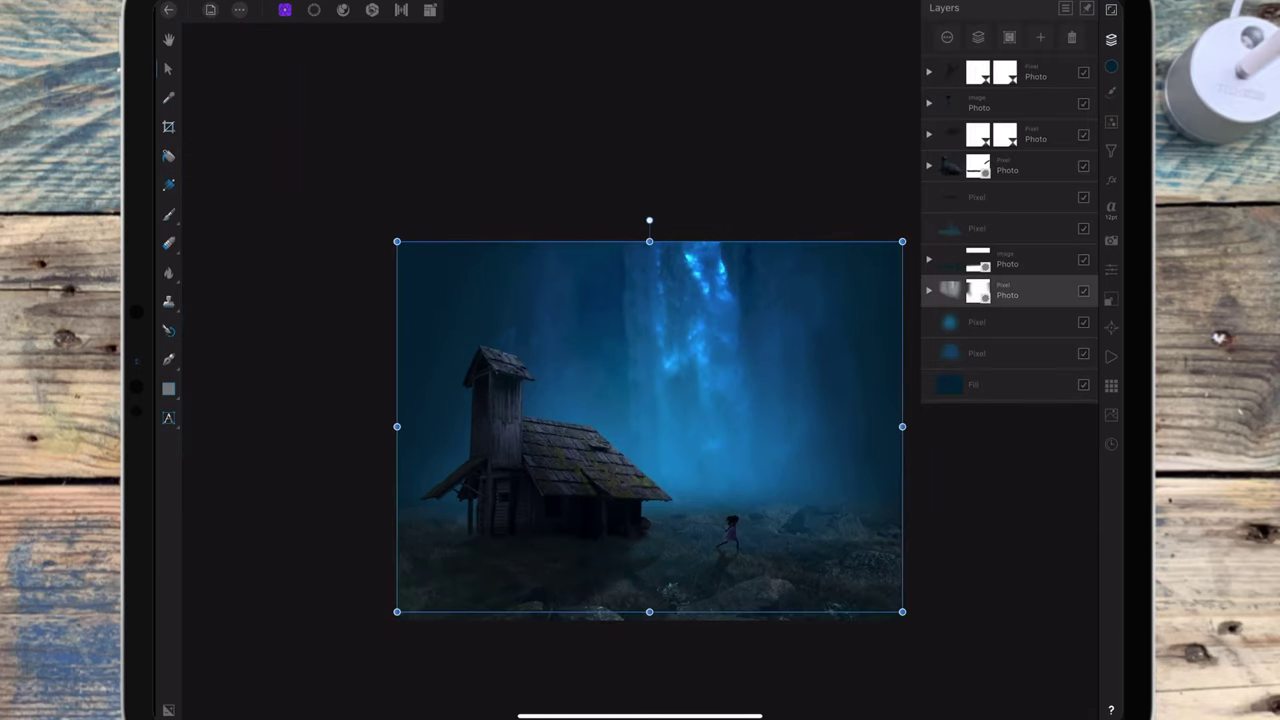
left_click(1111, 39)
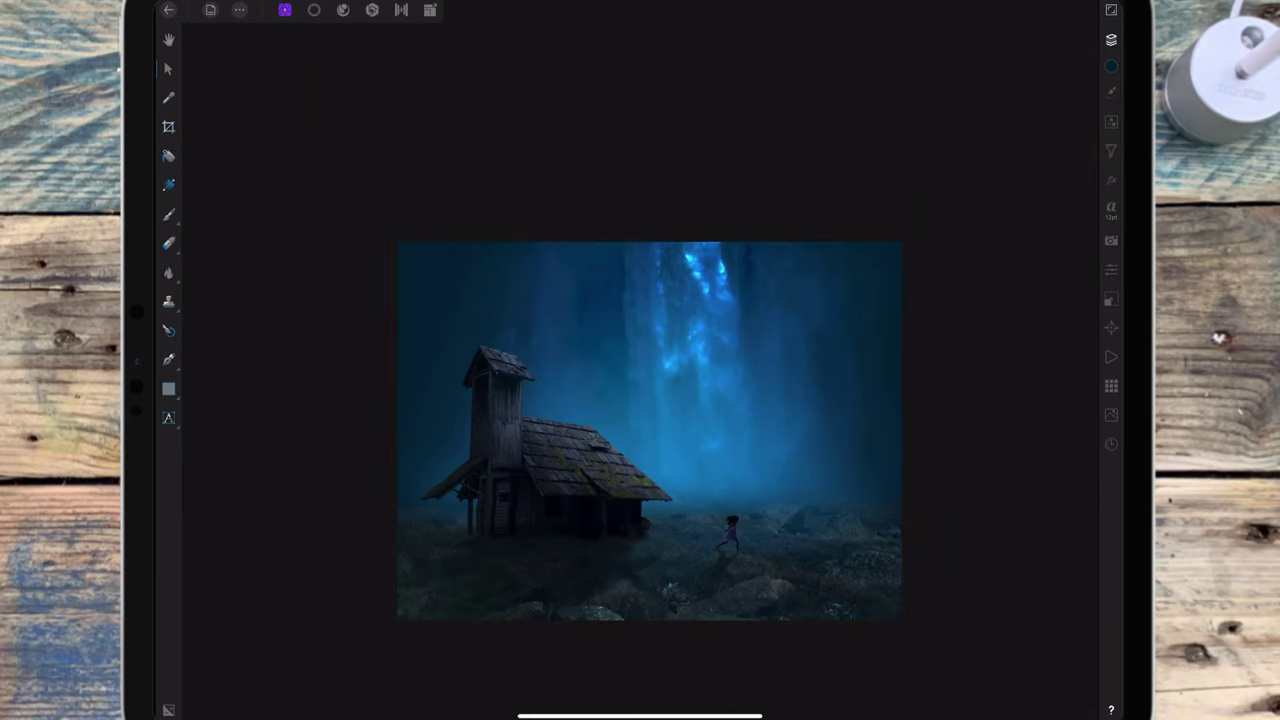
left_click(1111, 39)
left_click(1018, 291)
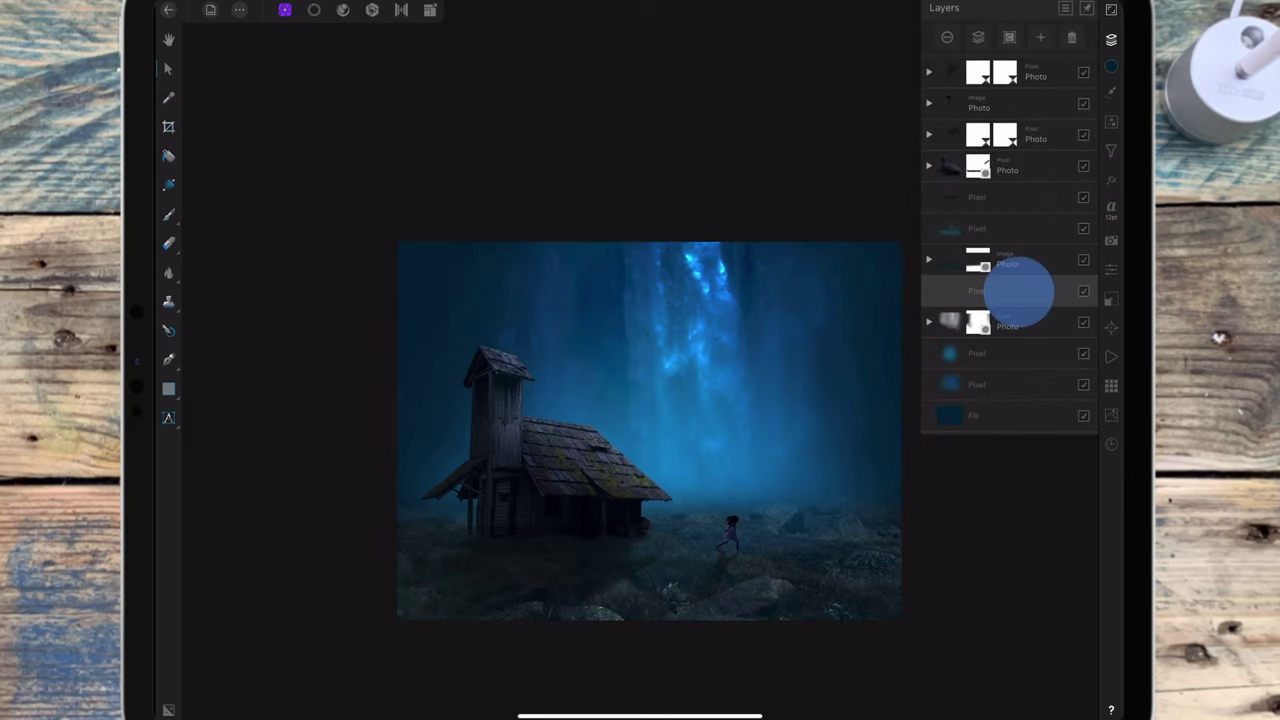
Move the Pixel layer up the stack and load a wide Paint Brush with sampled cyan
left_click_drag(1018, 291, 1029, 229)
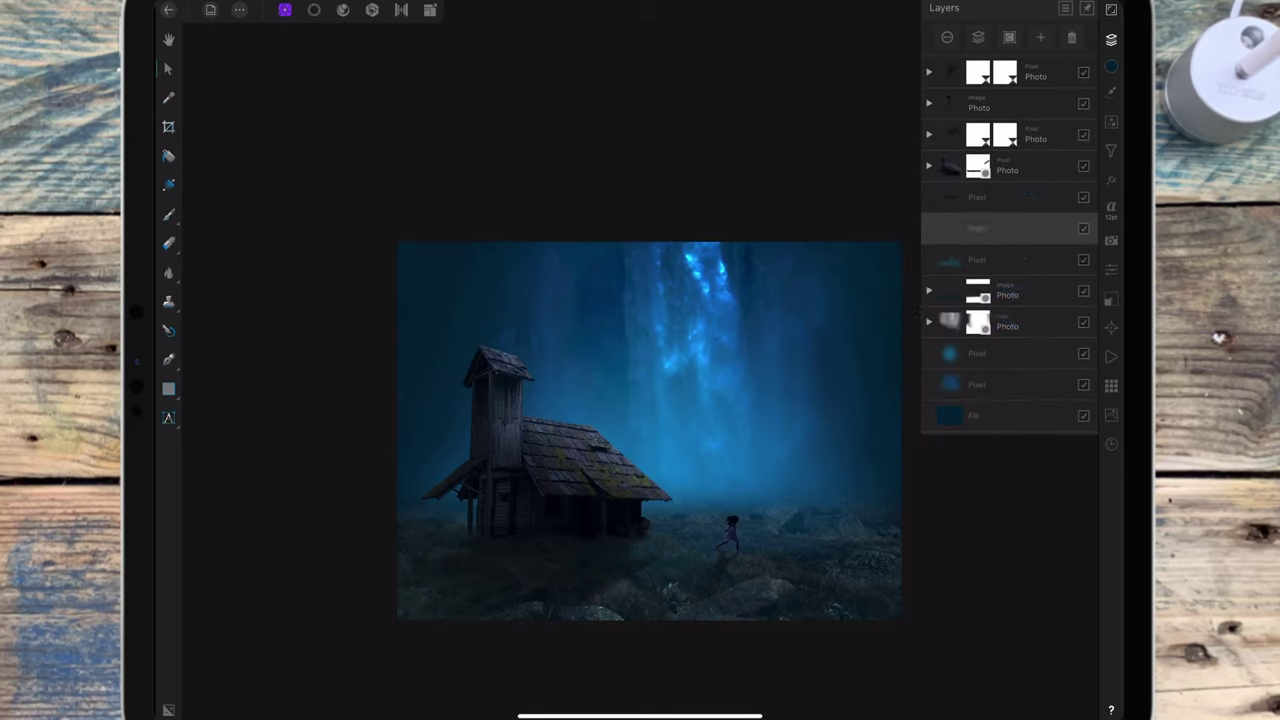
left_click(168, 214)
left_click(719, 673)
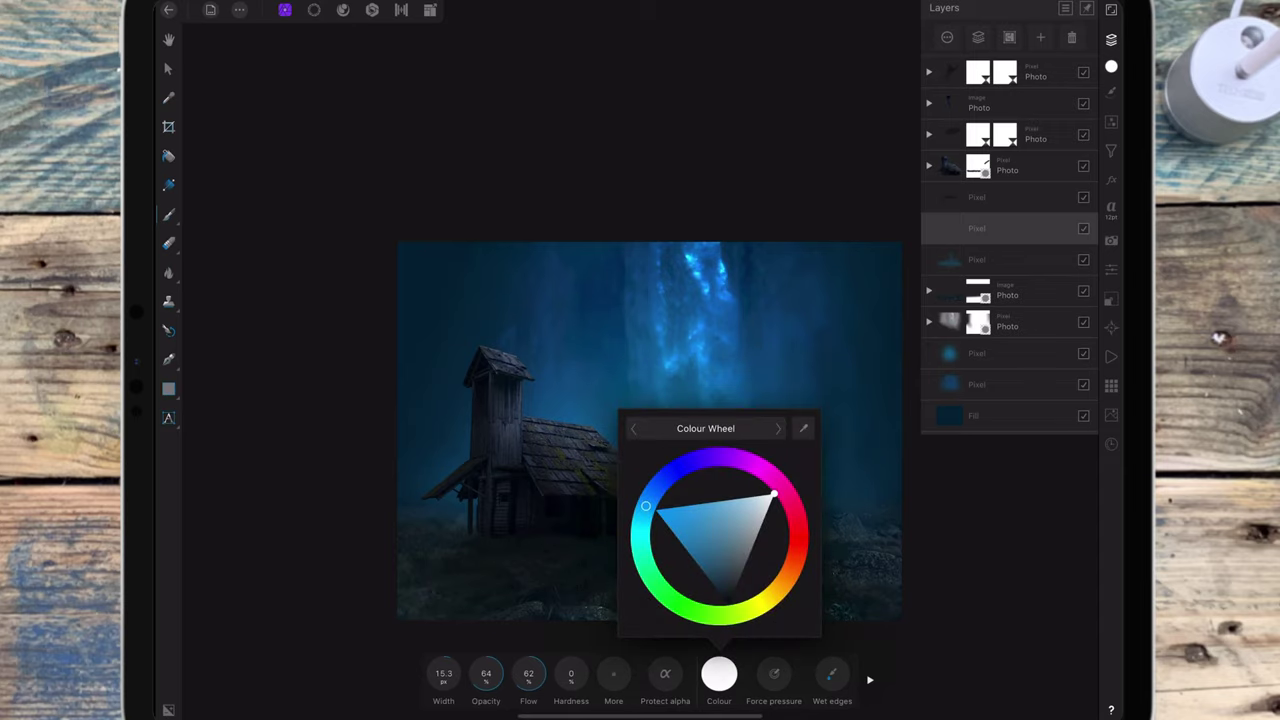
left_click_drag(805, 420, 705, 291)
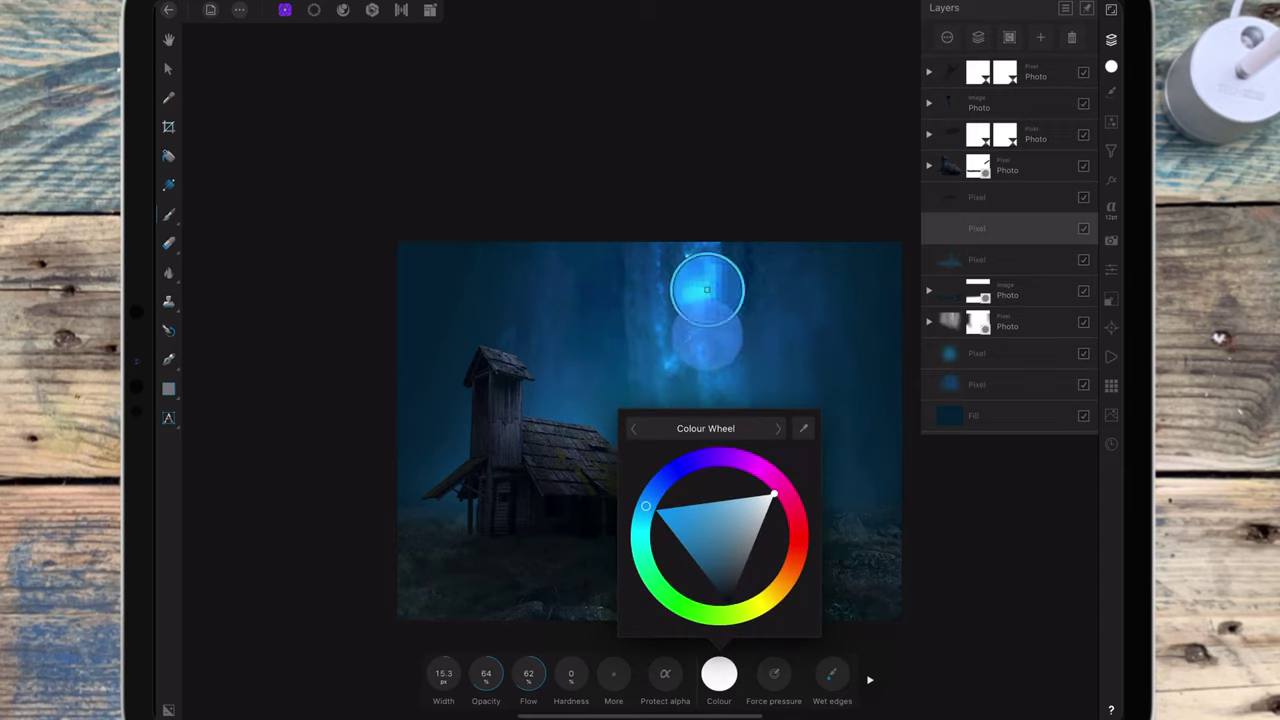
left_click(719, 673)
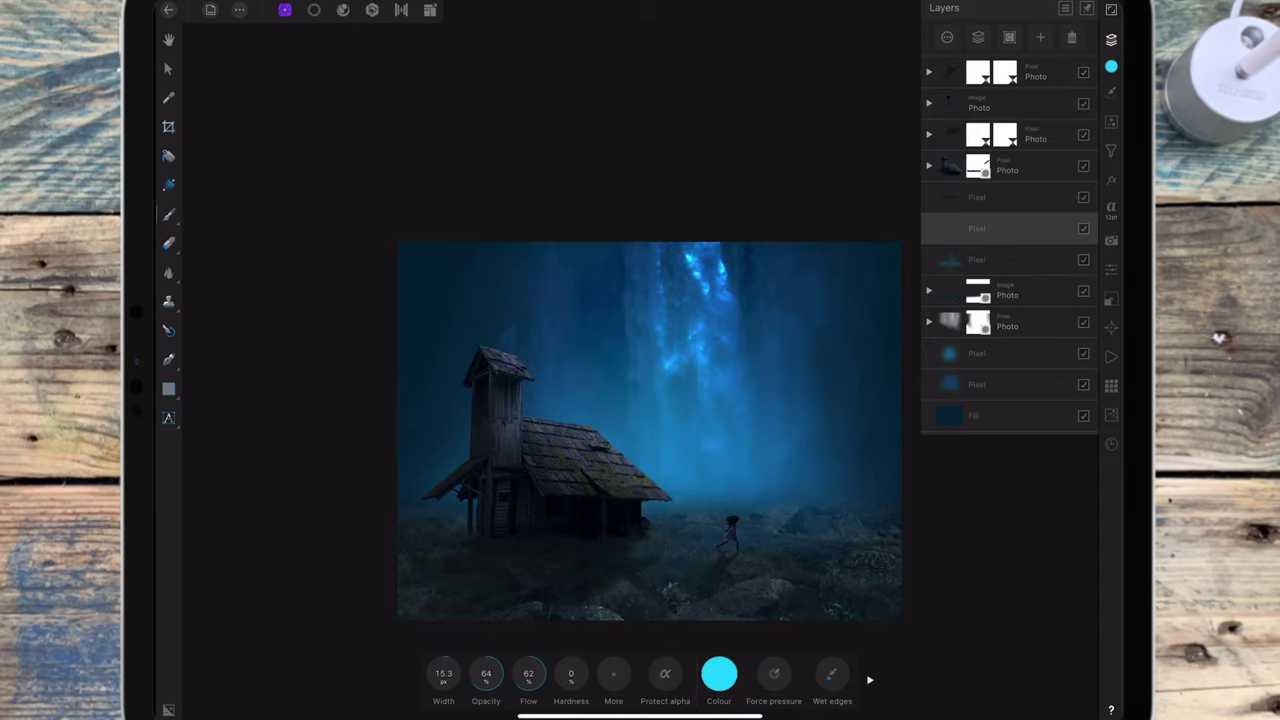
left_click_drag(450, 668, 640, 523)
left_click_drag(490, 670, 569, 582)
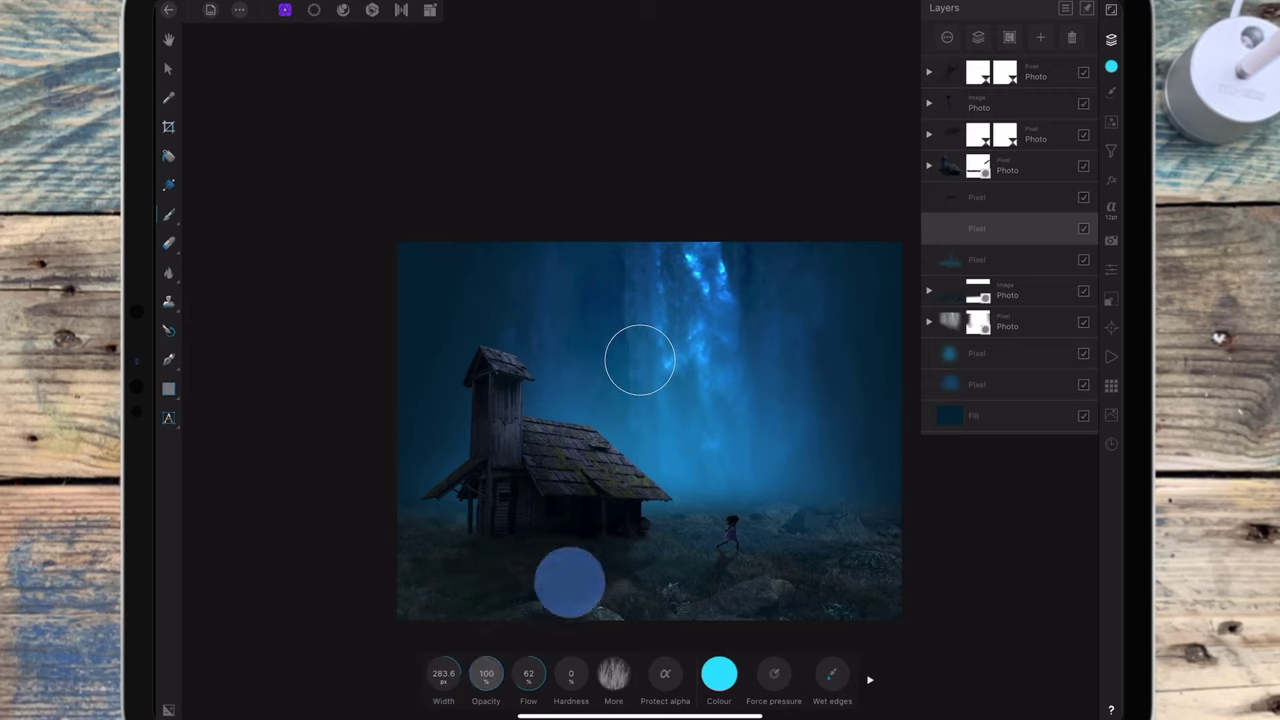
Choose a soft brush from Recent Brushes at 100 opacity and much larger width
left_click(1111, 91)
left_click(1024, 36)
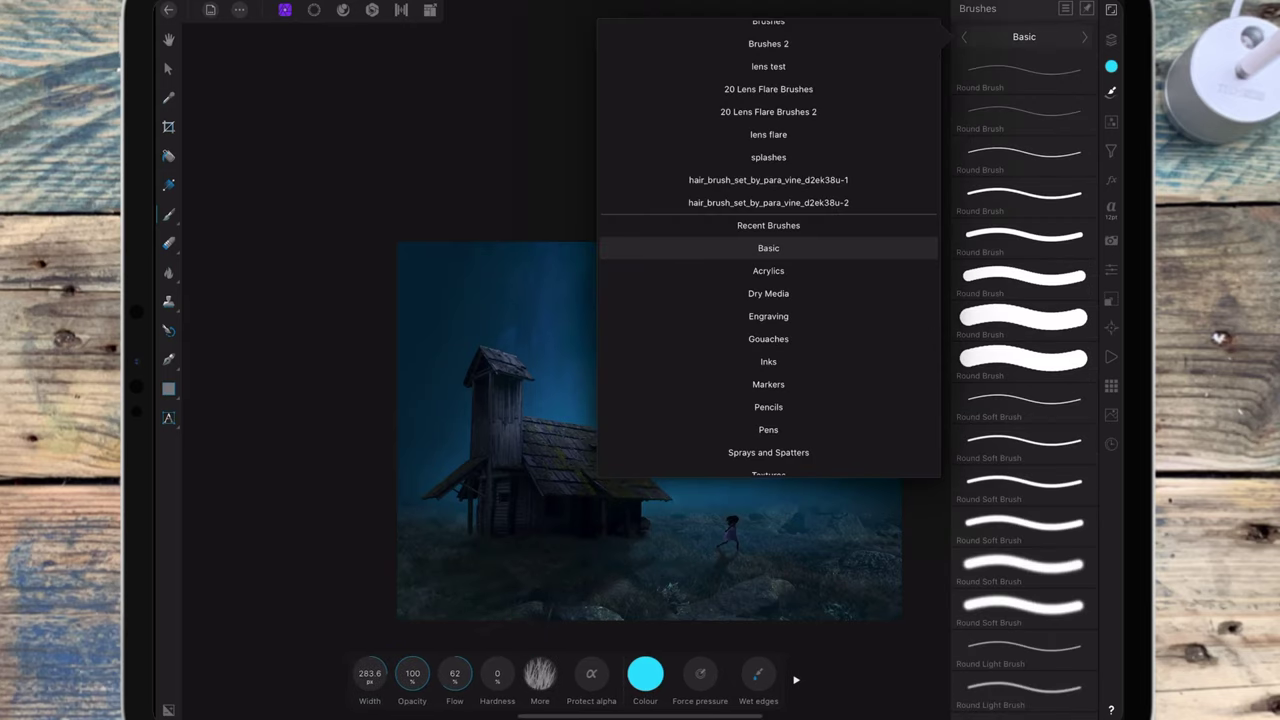
left_click(768, 225)
left_click(1037, 114)
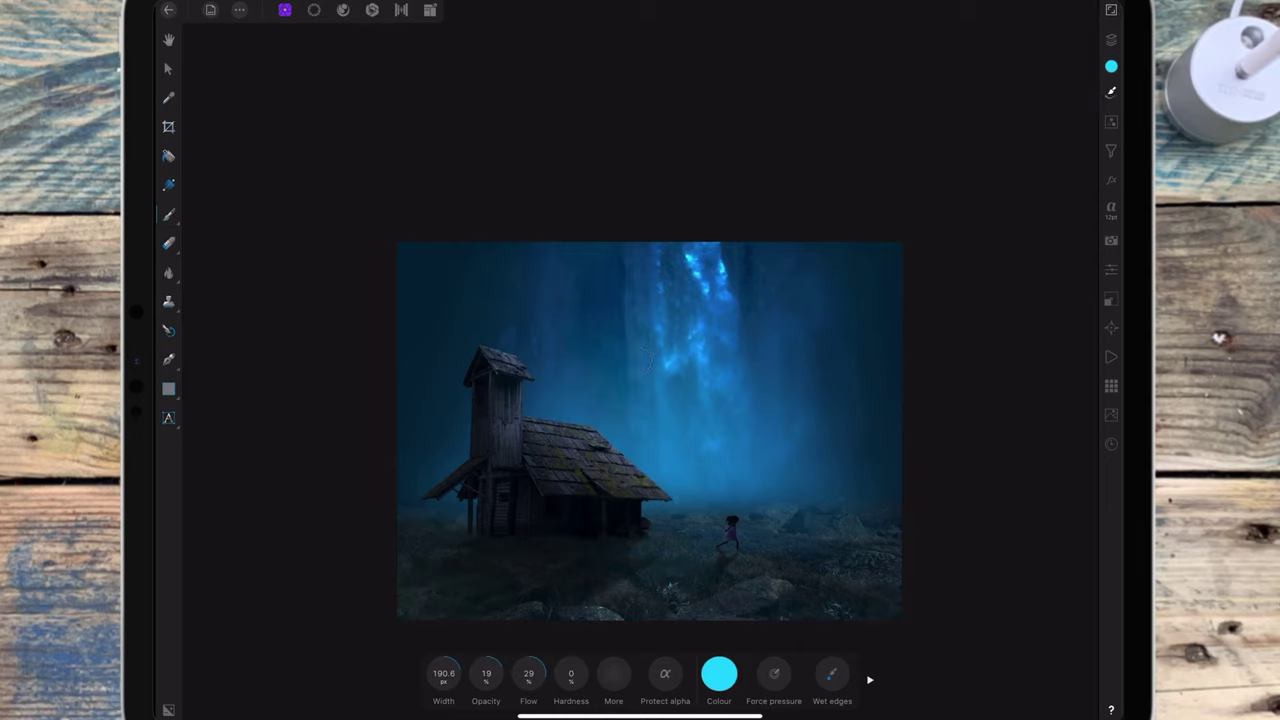
left_click_drag(493, 658, 627, 490)
left_click(531, 664)
left_click_drag(495, 640, 886, 271)
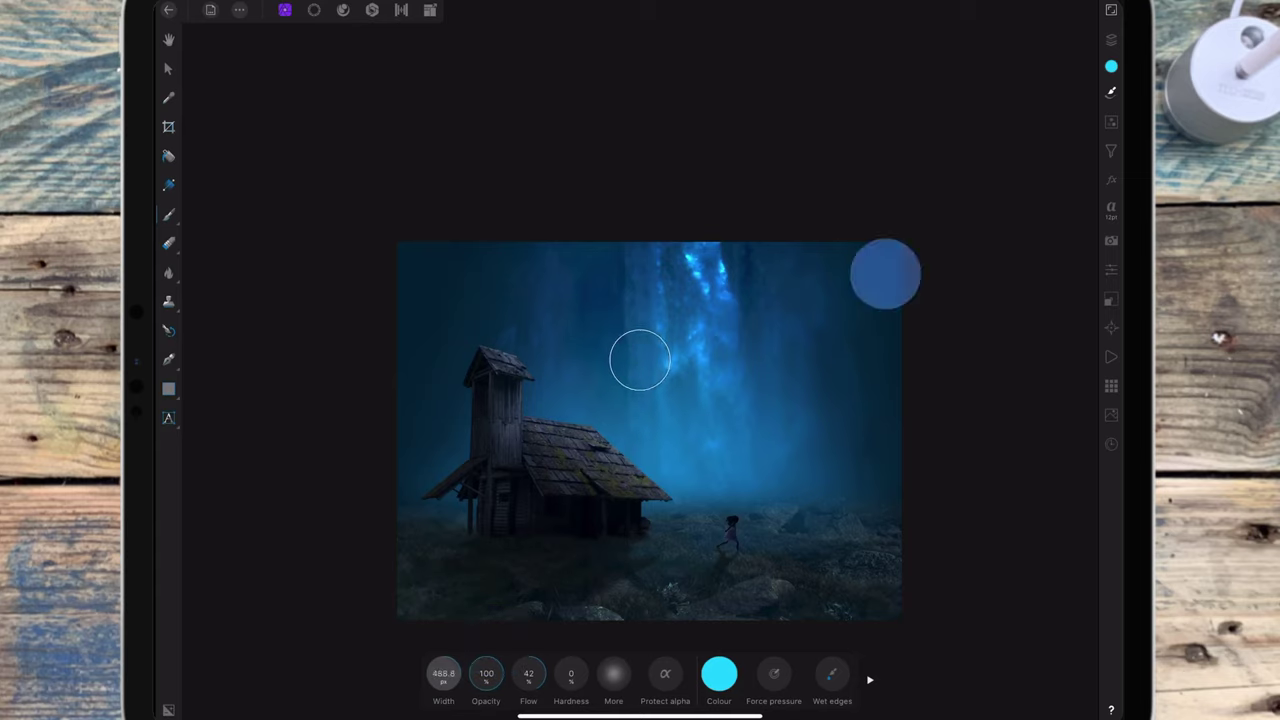
mouse_move(500, 629)
left_mouse_down()
mouse_move(750, 365)
mouse_move(790, 340)
left_mouse_up()
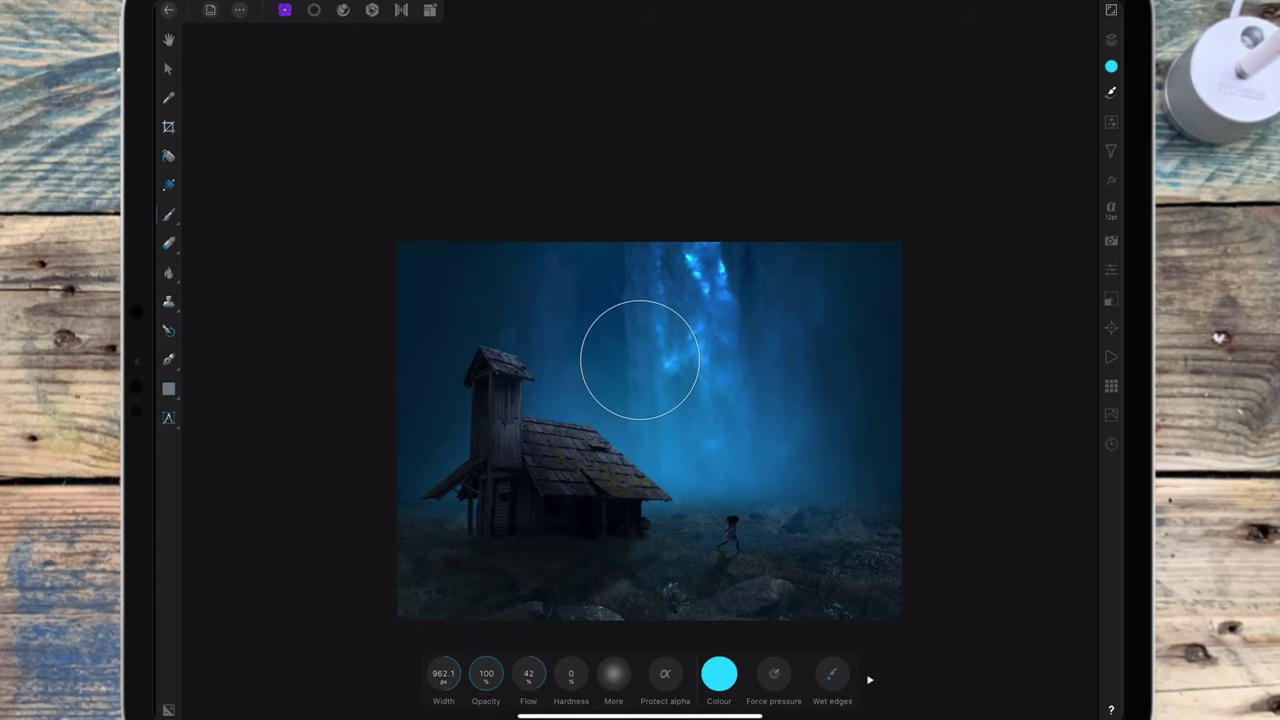
Paint cyan glow over the scene centre, the fog near the girl and the light rays
mouse_move(700, 440)
left_mouse_down()
mouse_move(680, 410)
mouse_move(628, 453)
left_mouse_up()
left_click_drag(678, 520, 760, 482)
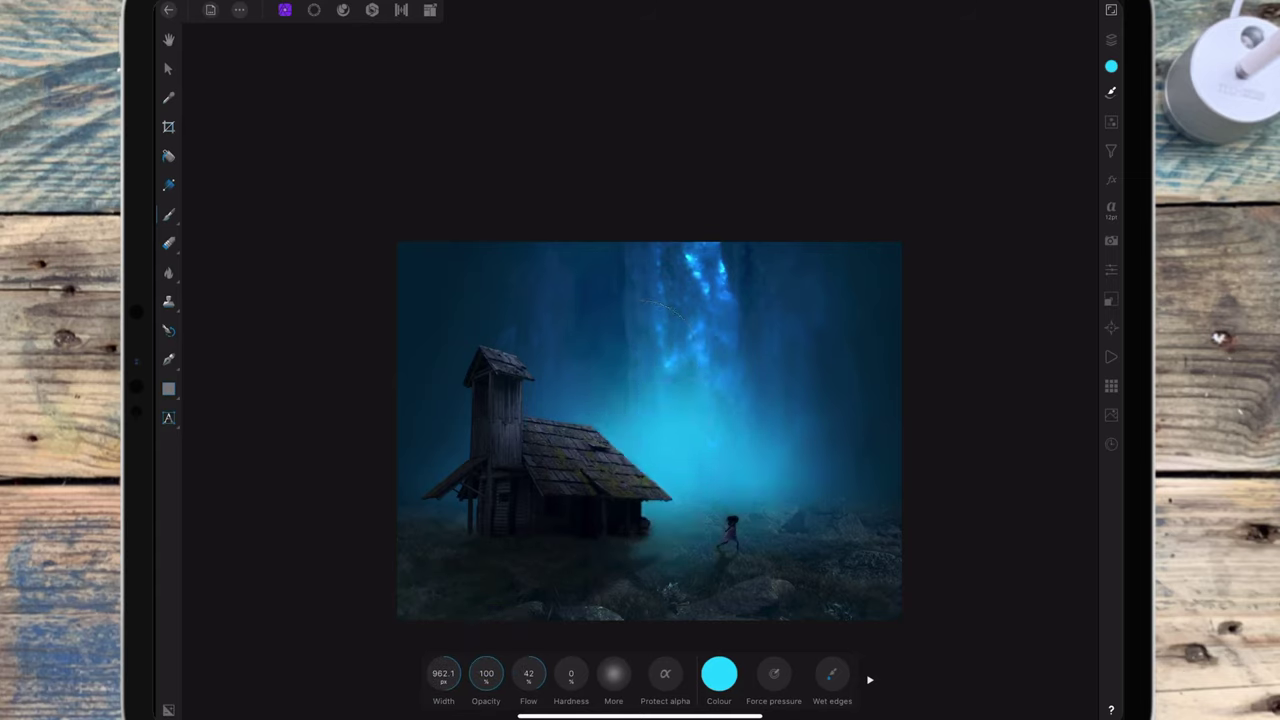
mouse_move(740, 305)
left_mouse_down()
mouse_move(650, 395)
mouse_move(720, 265)
left_mouse_up()
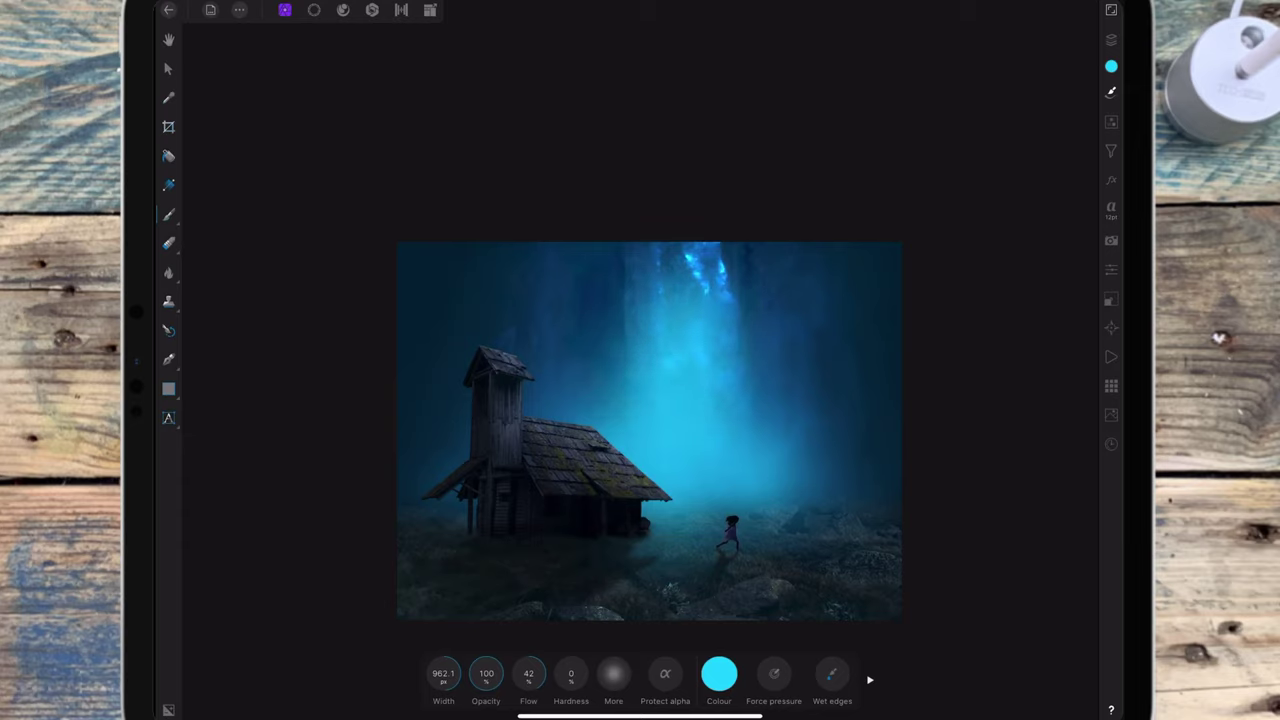
left_click_drag(620, 262, 745, 268)
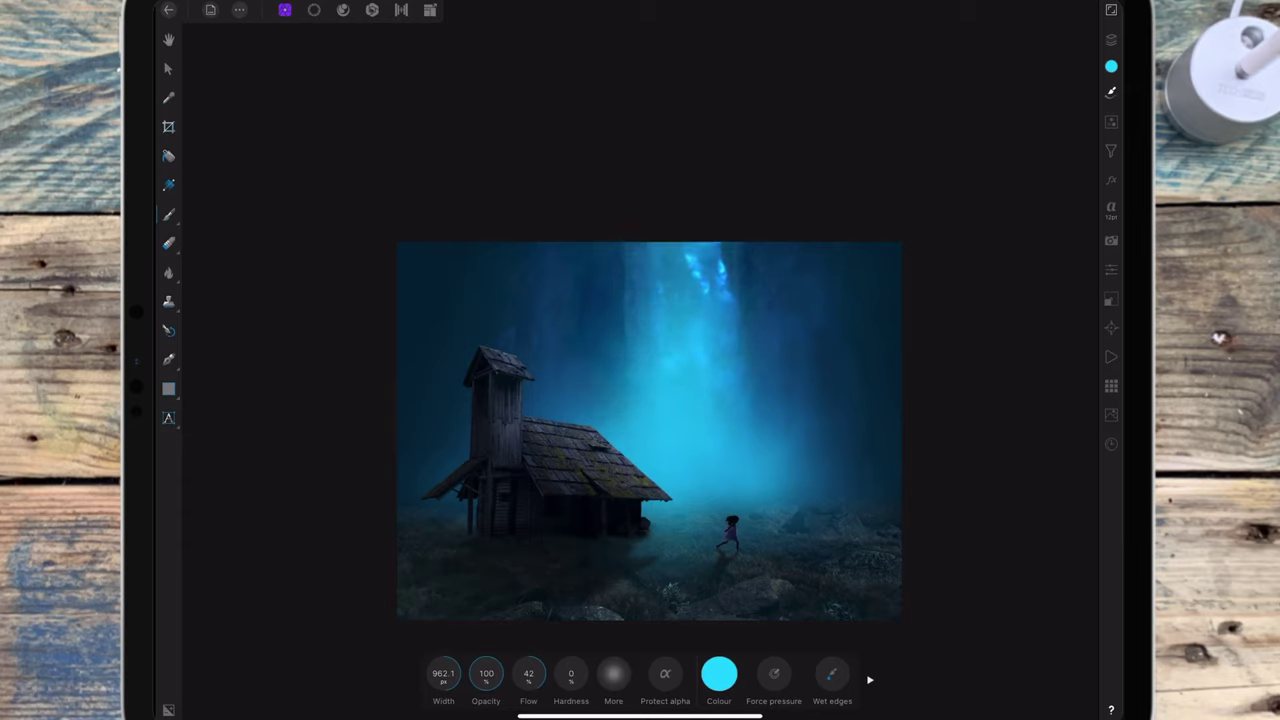
left_click(1111, 39)
Set the glow layer's blend mode to Add with 56% opacity
left_click(979, 228)
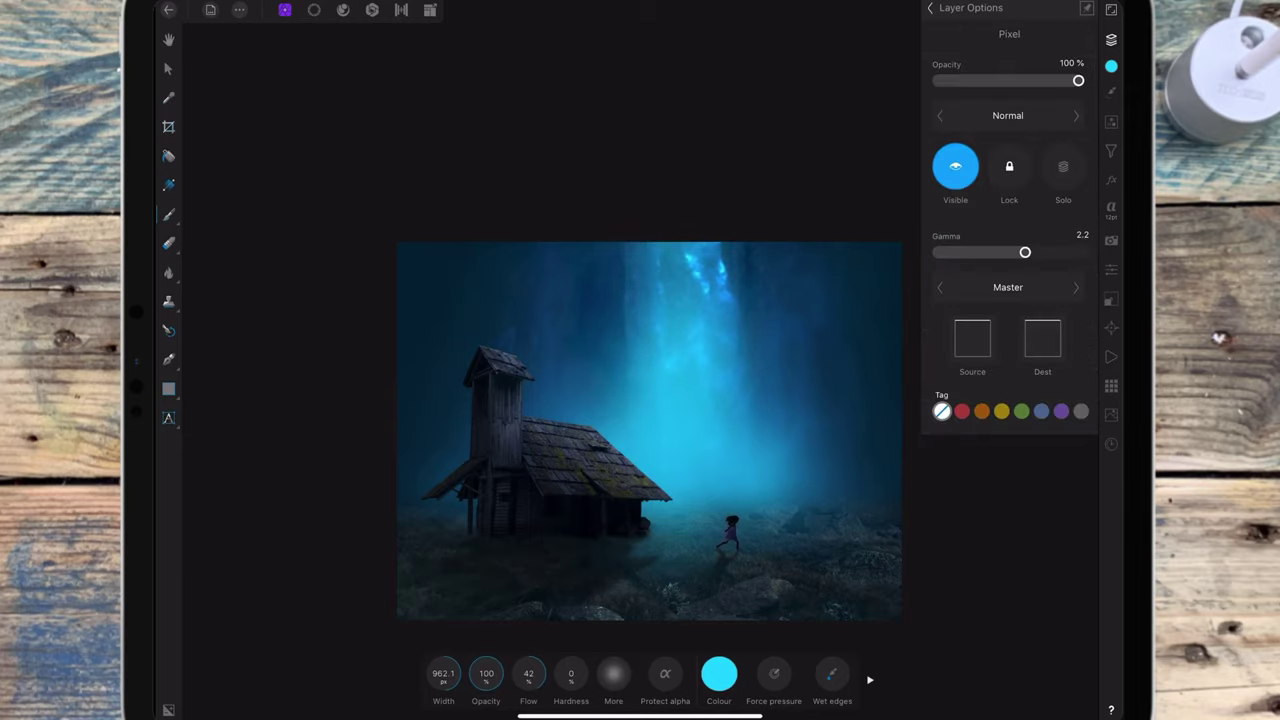
left_click(1008, 115)
scroll(854, 350, "down", 3)
left_click(854, 260)
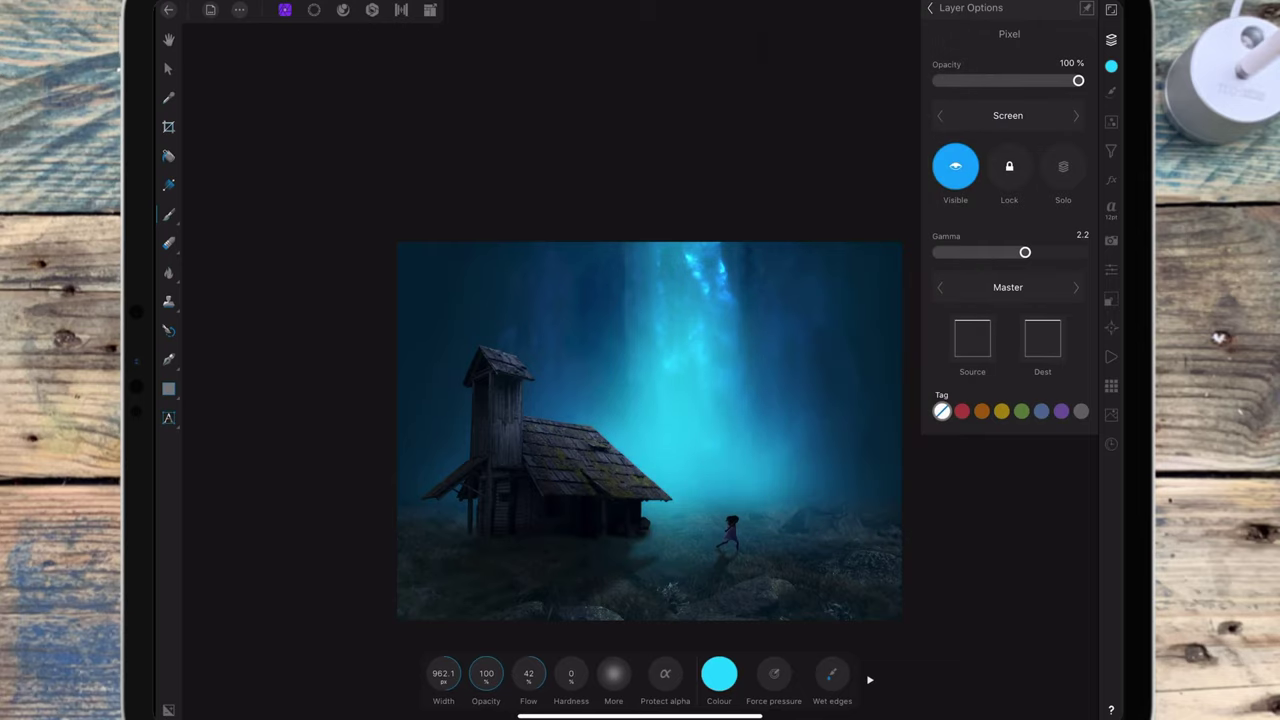
left_click(1068, 115)
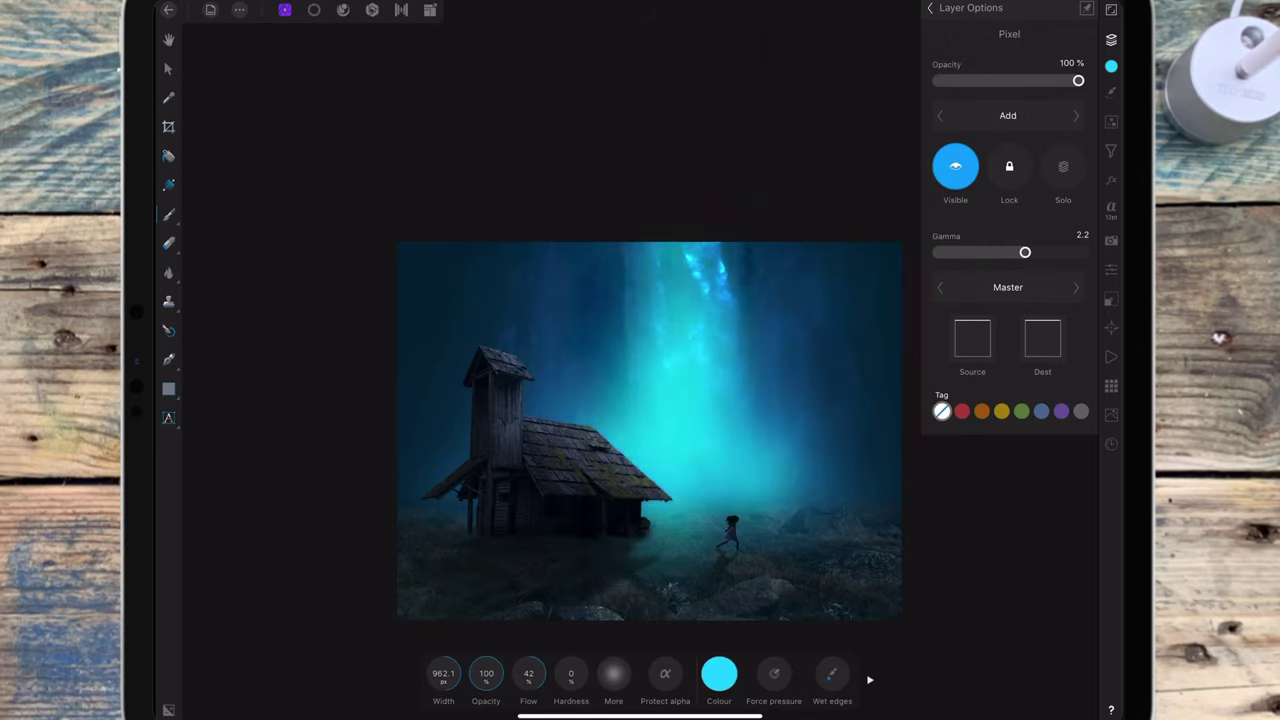
left_click_drag(1078, 80, 1016, 81)
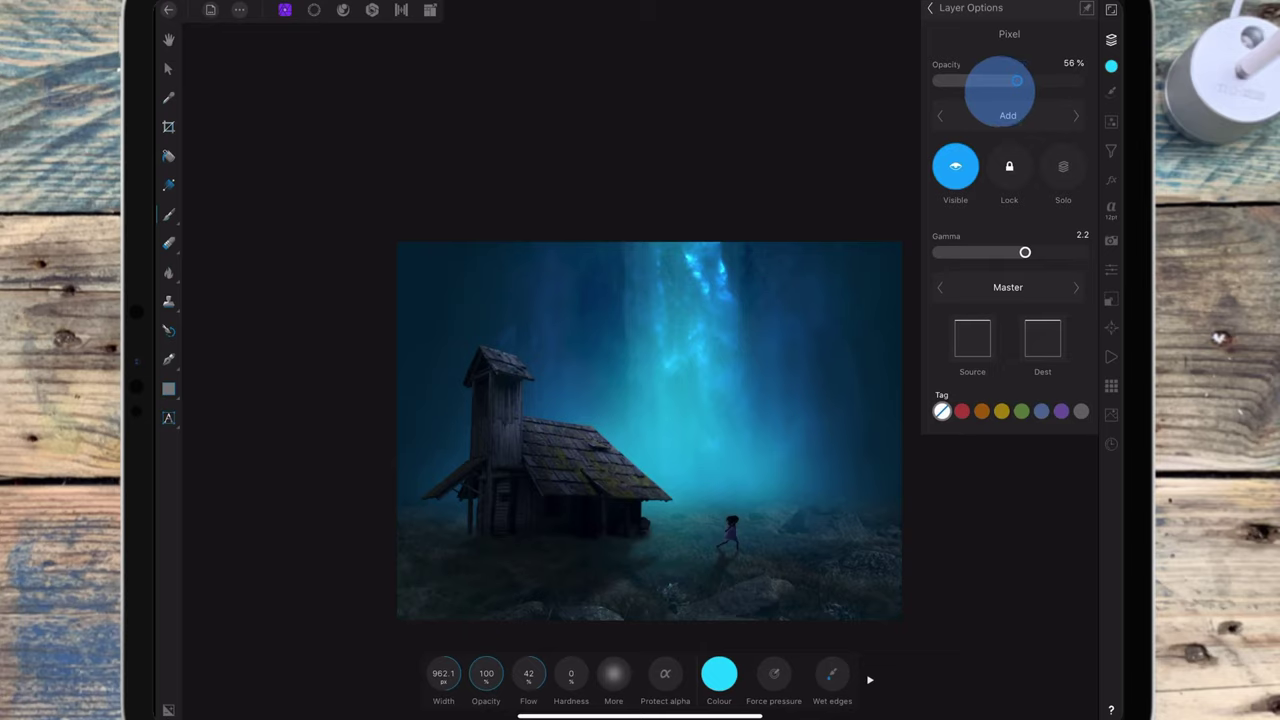
left_click(1030, 16)
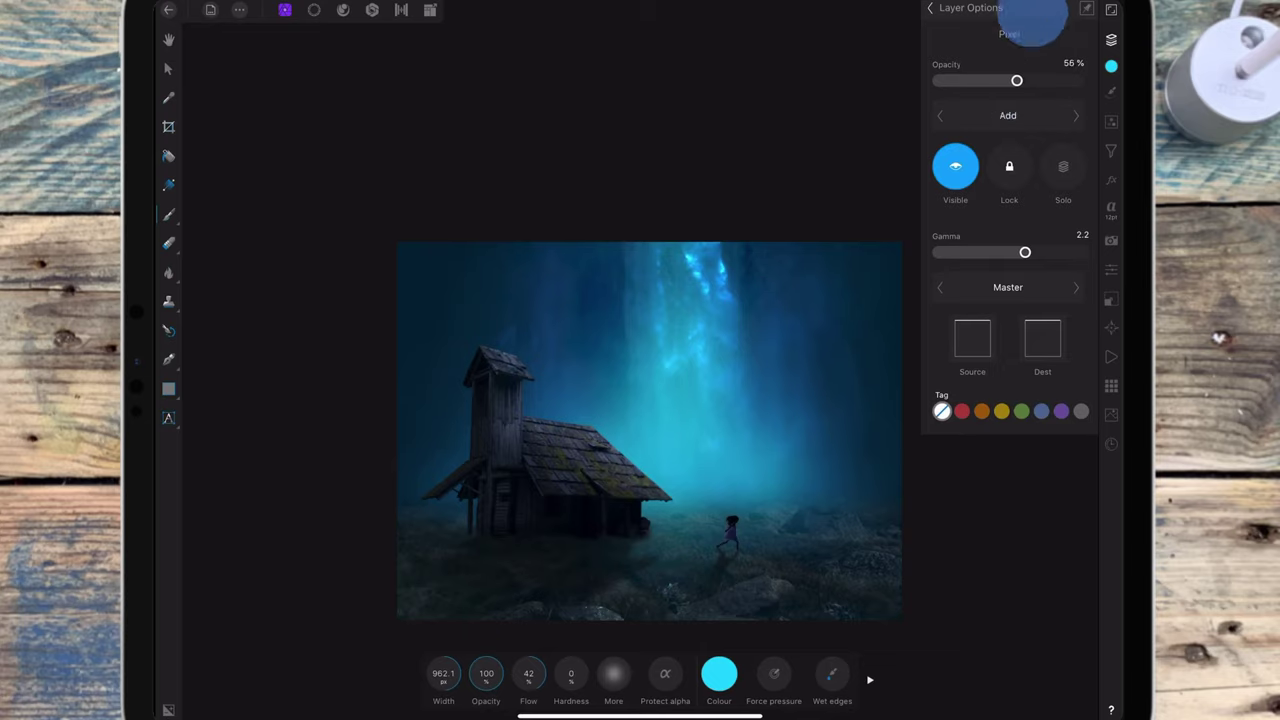
left_click(1040, 37)
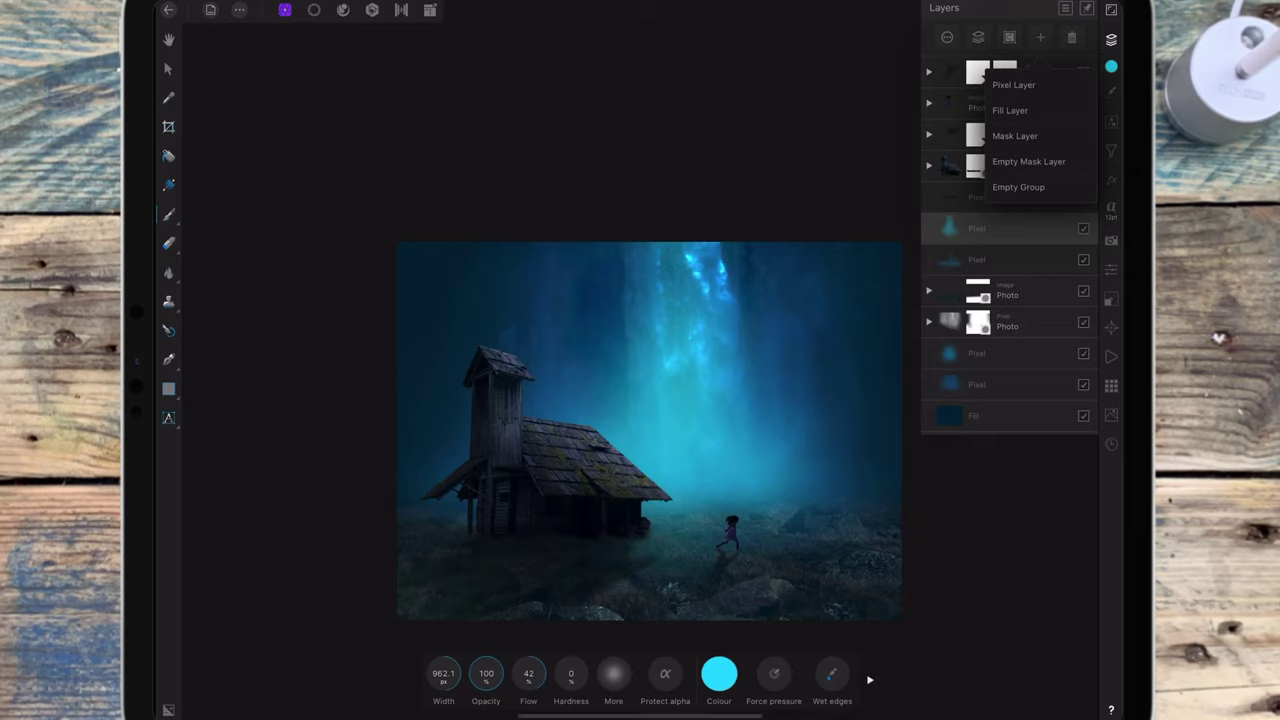
Add a new top pixel layer and set a slightly narrower brush to a sampled dark blue
key("Escape")
left_click(1005, 72)
left_click(1040, 37)
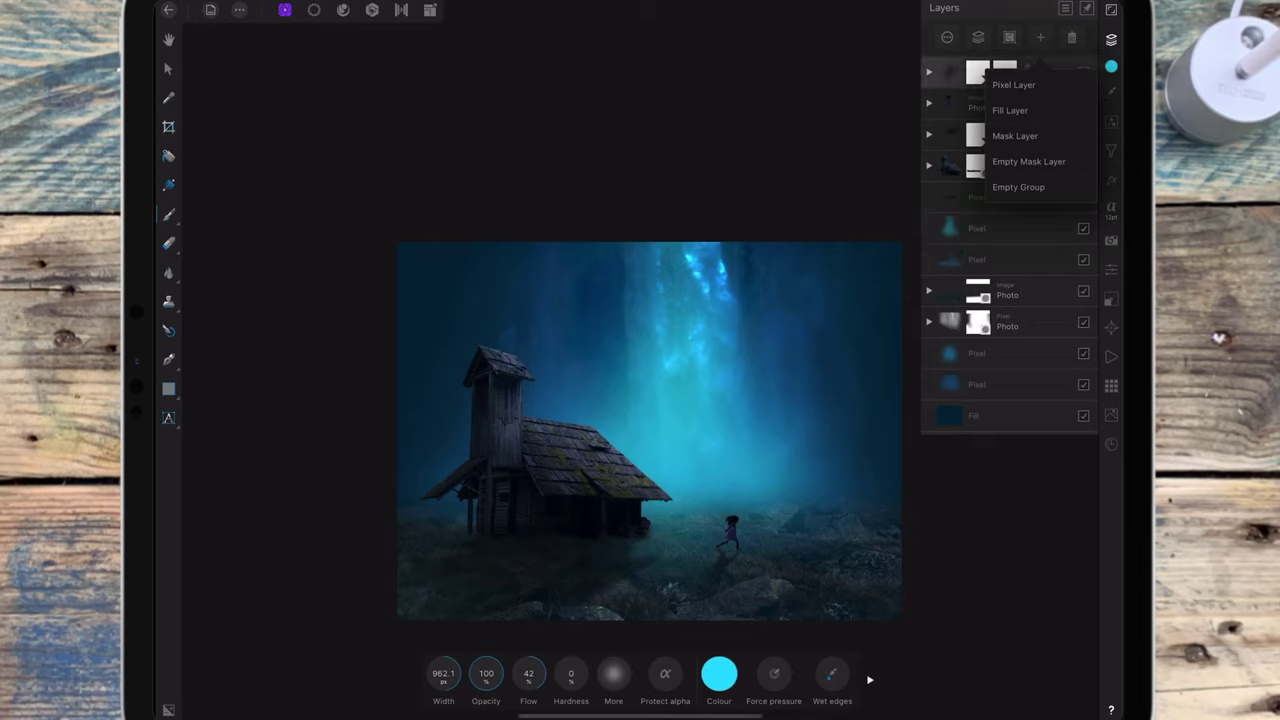
left_click(1110, 39)
left_click(719, 673)
left_click_drag(803, 428, 880, 314)
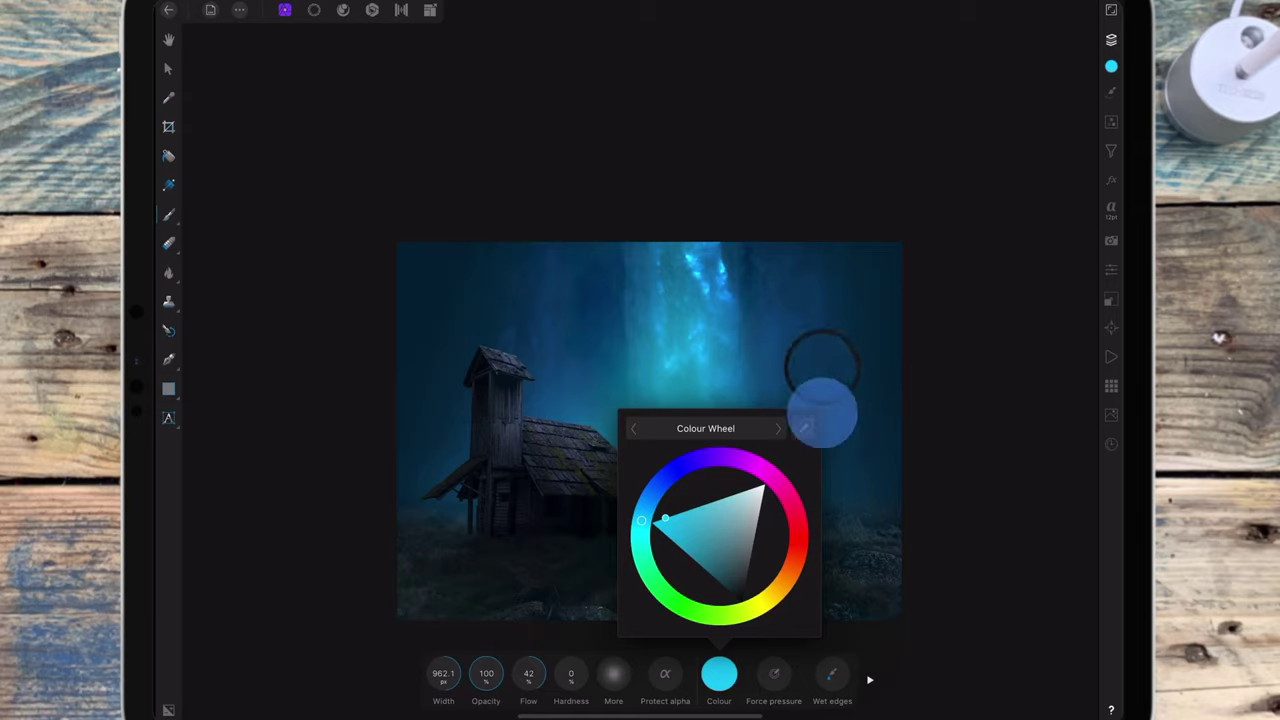
left_click(719, 673)
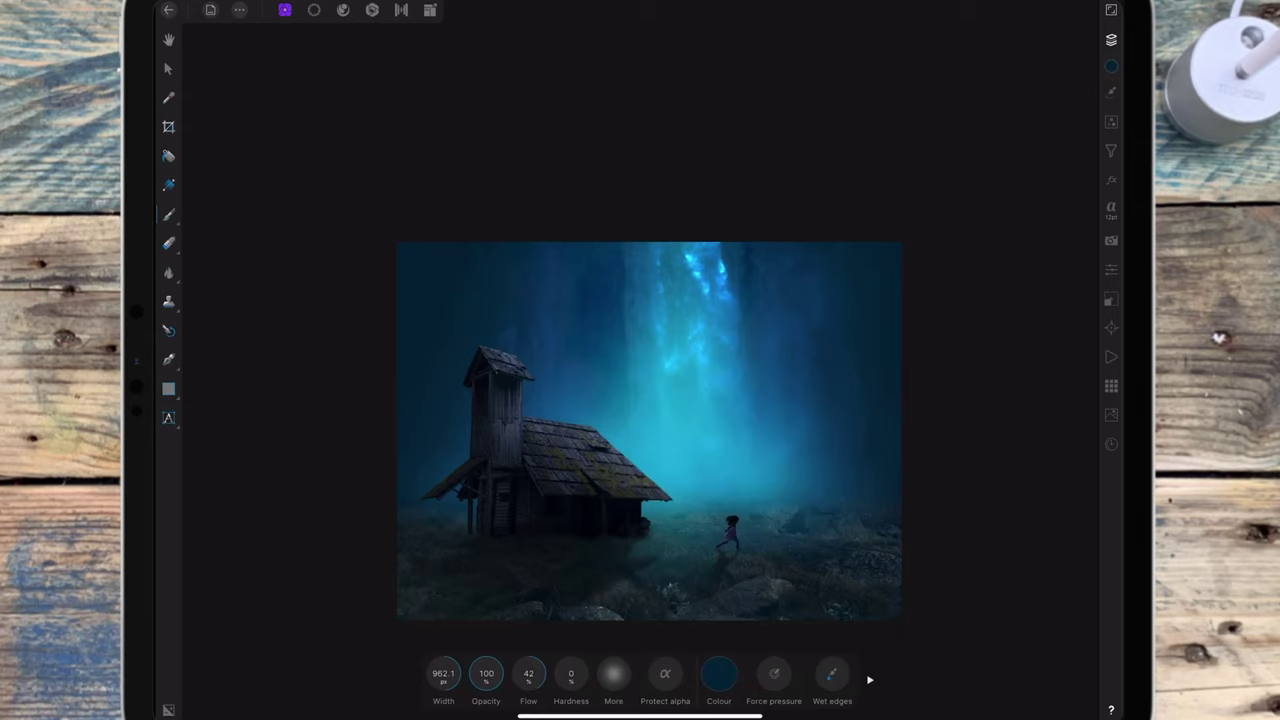
left_click_drag(443, 672, 397, 667)
Paint dark blue over the house's left, lower-right ground and ray tops, at 48% opacity
mouse_move(443, 277)
left_mouse_down()
mouse_move(394, 440)
mouse_move(546, 637)
mouse_move(597, 621)
left_mouse_up()
mouse_move(880, 534)
left_mouse_down()
mouse_move(903, 231)
mouse_move(969, 383)
mouse_move(586, 509)
mouse_move(831, 572)
left_mouse_up()
left_click(828, 208)
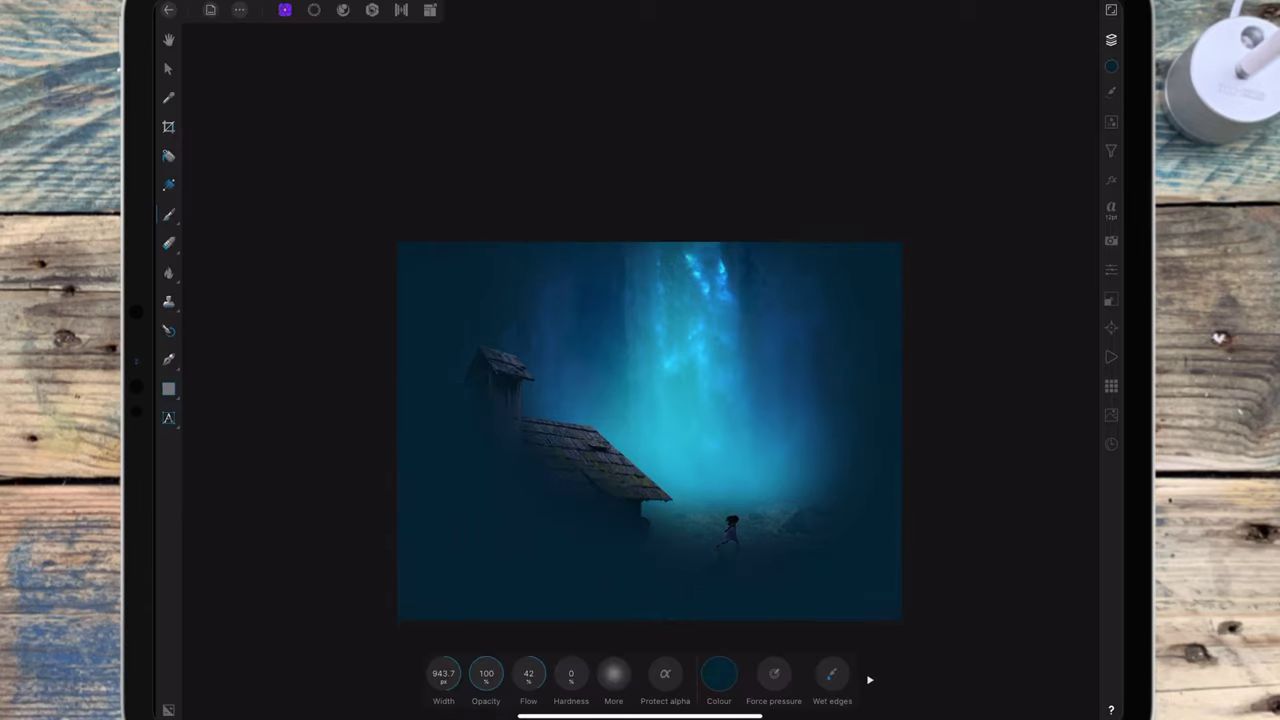
left_click(1111, 39)
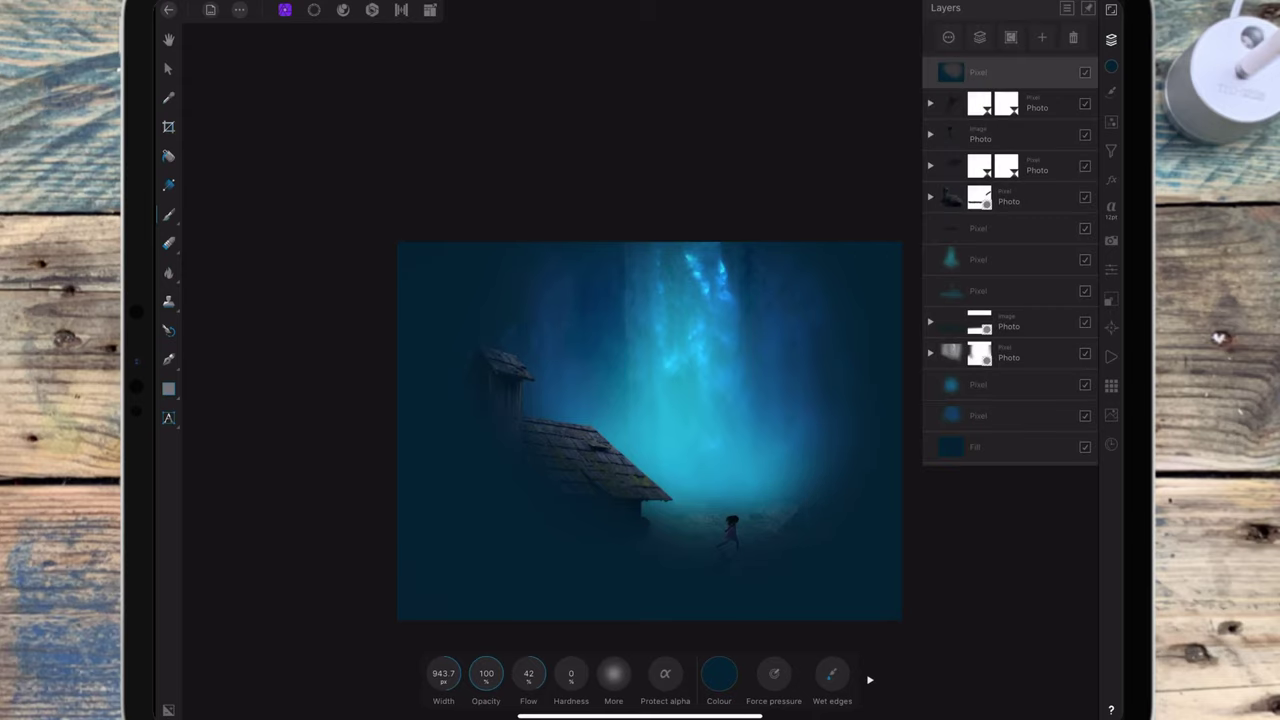
left_click(1010, 68)
left_click_drag(1084, 80, 996, 90)
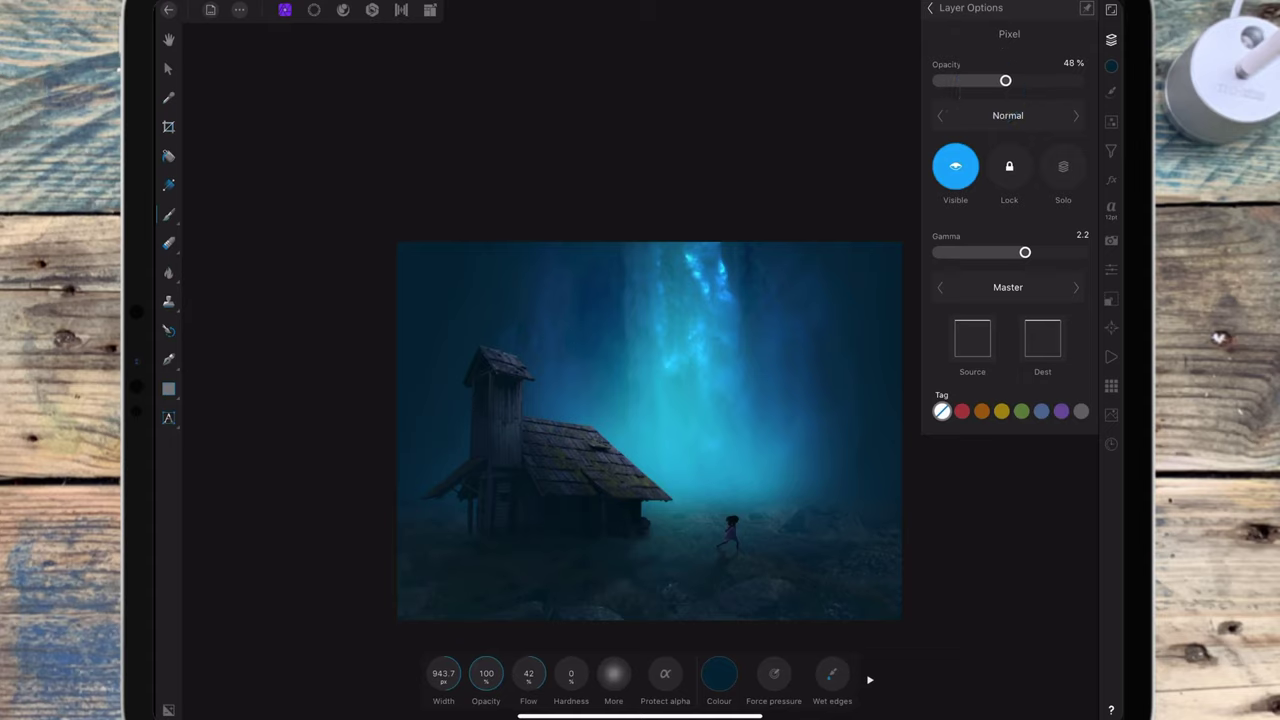
Close the layers list and pick a dark navy brush colour on the Colour Wheel
left_click(930, 7)
left_click(1111, 39)
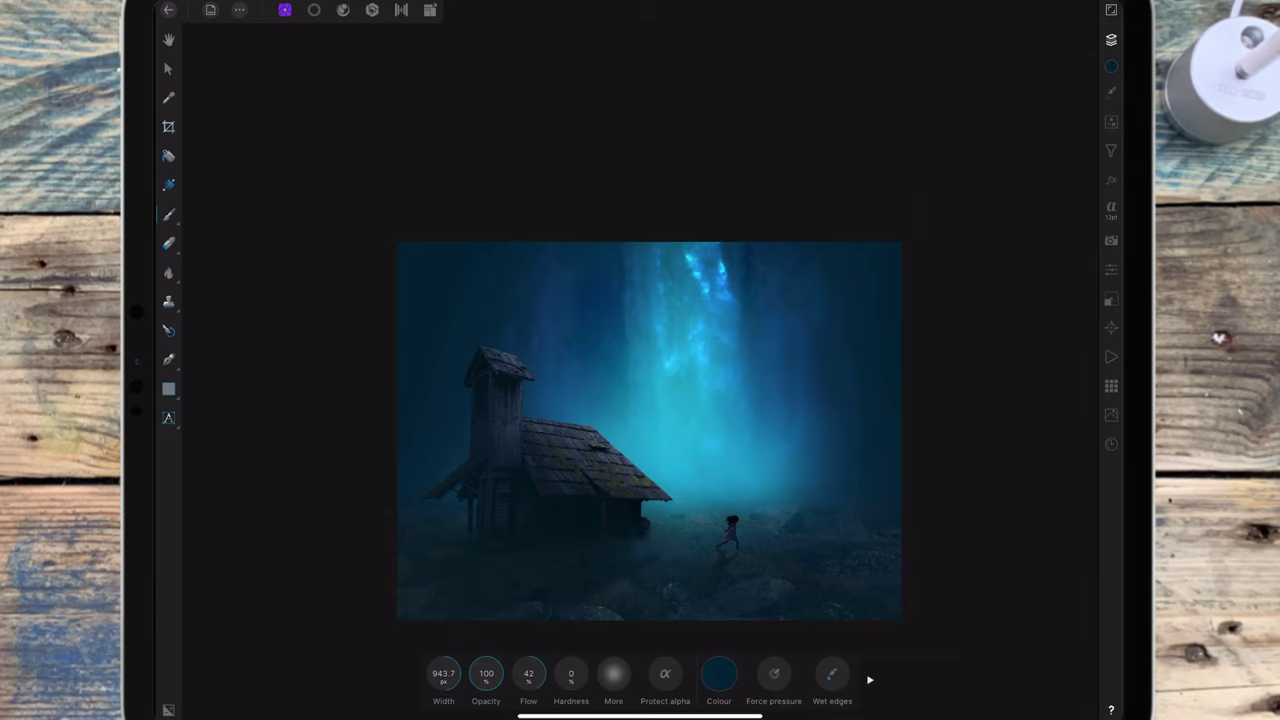
left_click(719, 673)
left_click(712, 583)
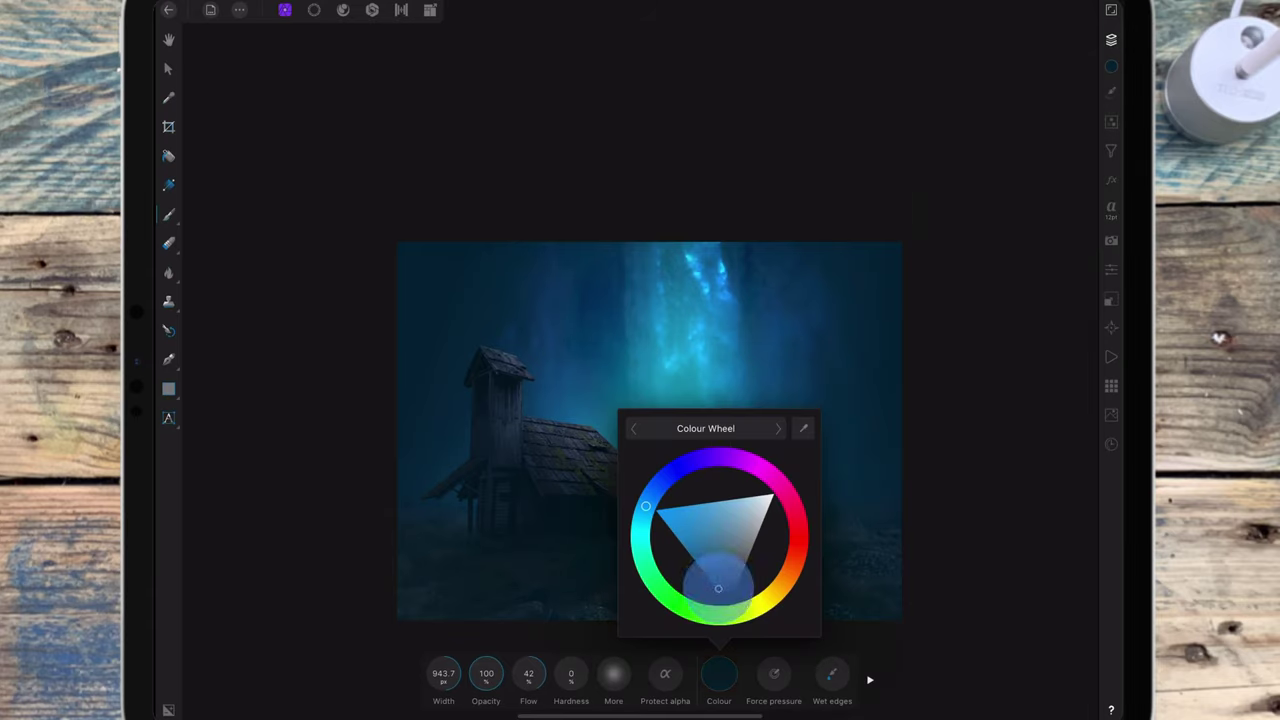
left_click(719, 673)
Preview the image full-screen, then open the current pixel layer's options
left_click(472, 620)
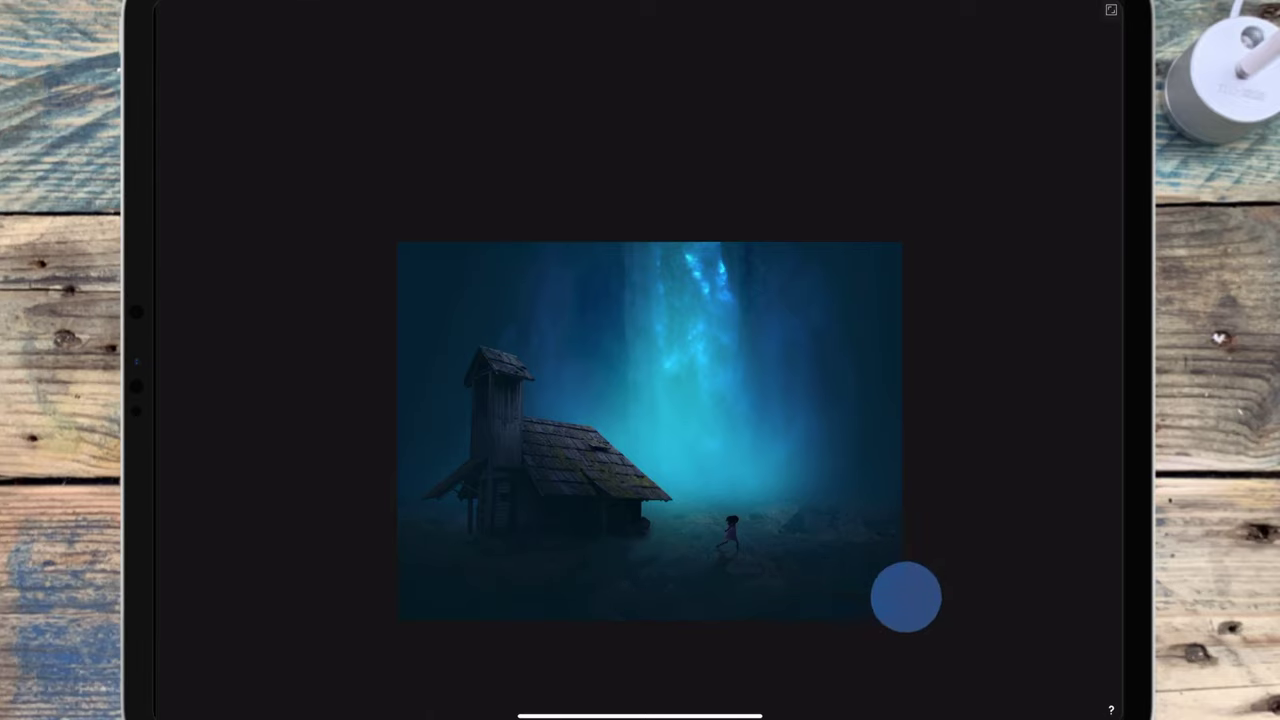
left_click(404, 578)
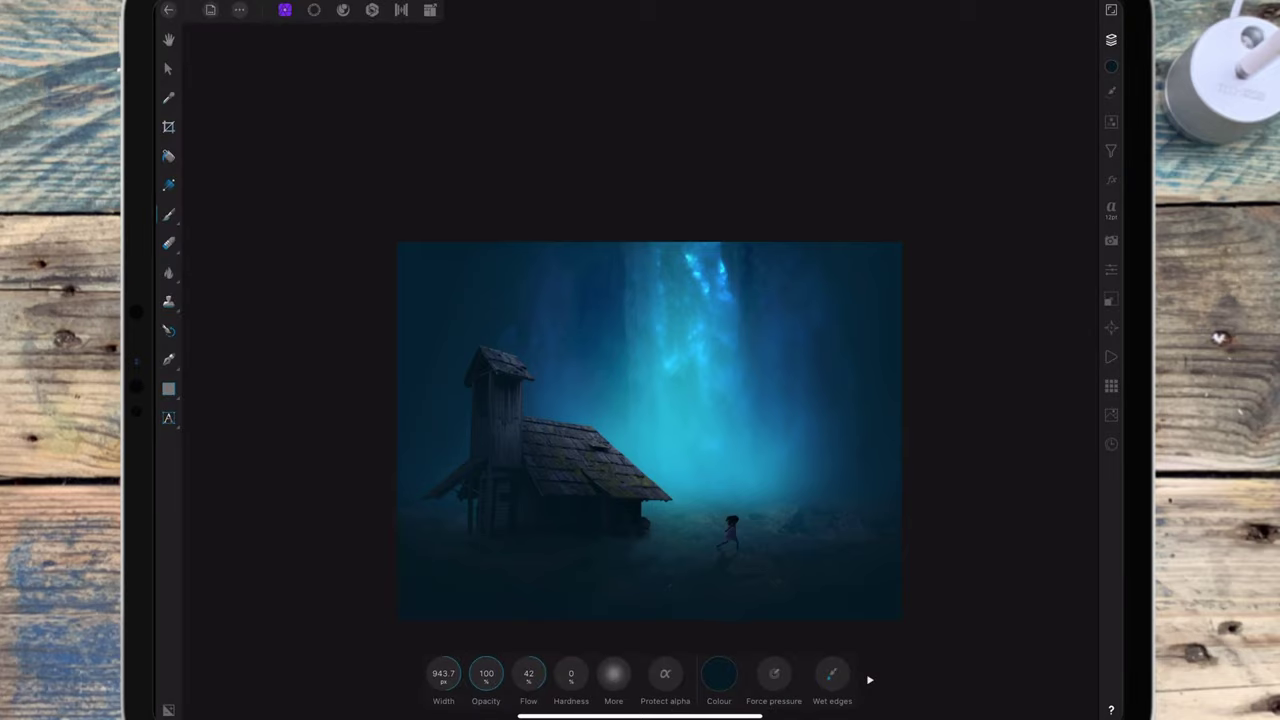
left_click(1111, 39)
left_click(975, 374)
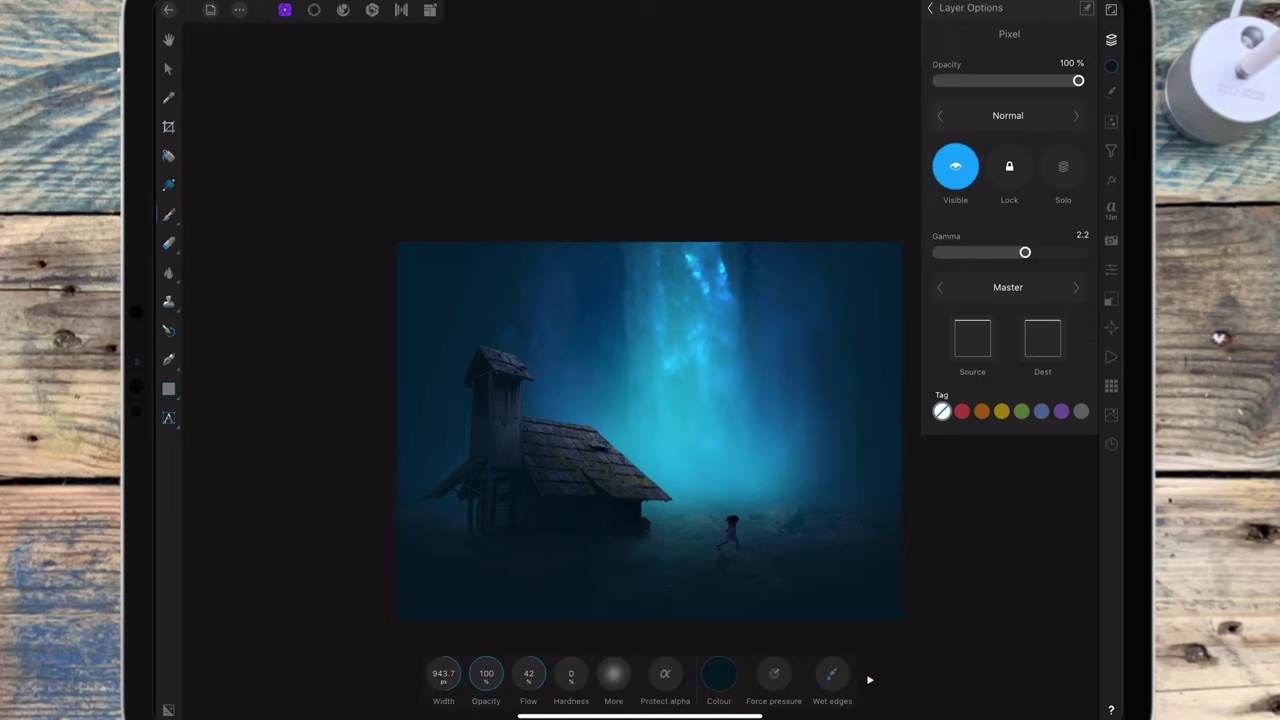
Blend the dark blue pixel layer in Multiply mode at about 36% opacity
left_click(1008, 115)
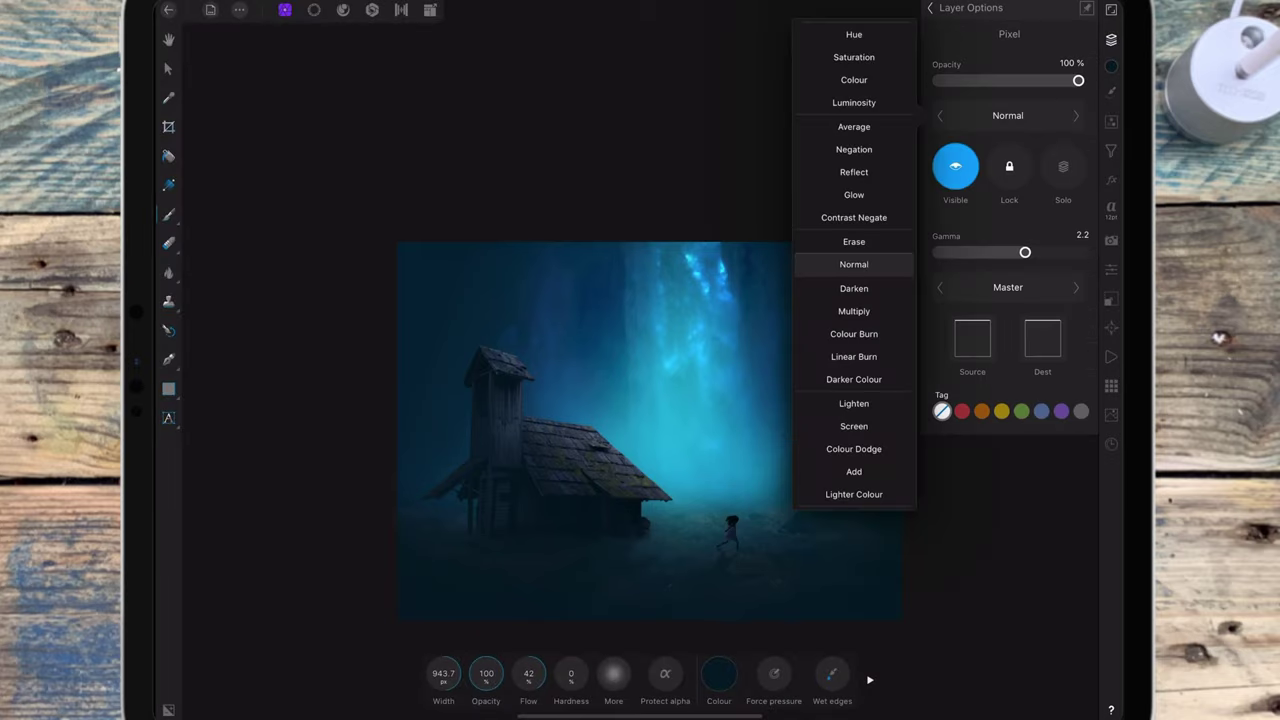
left_click(851, 306)
mouse_move(1078, 80)
left_mouse_down()
mouse_move(960, 96)
mouse_move(986, 84)
left_mouse_up()
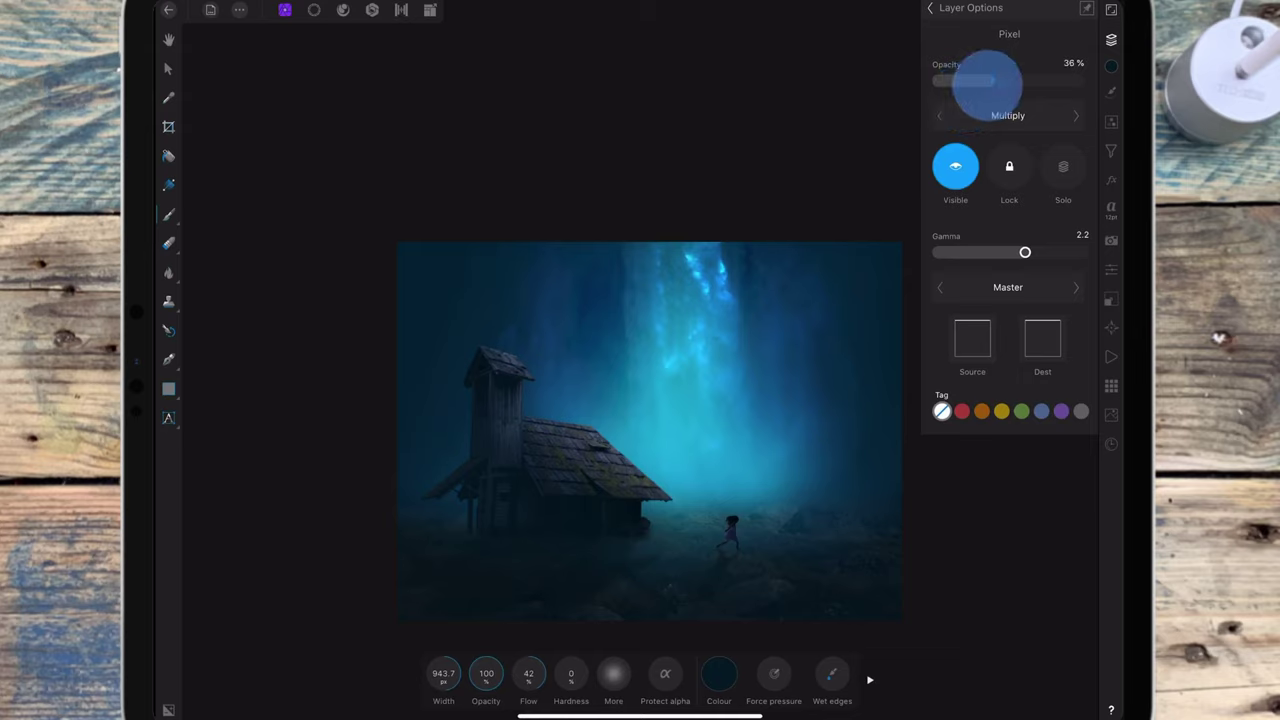
left_click(930, 8)
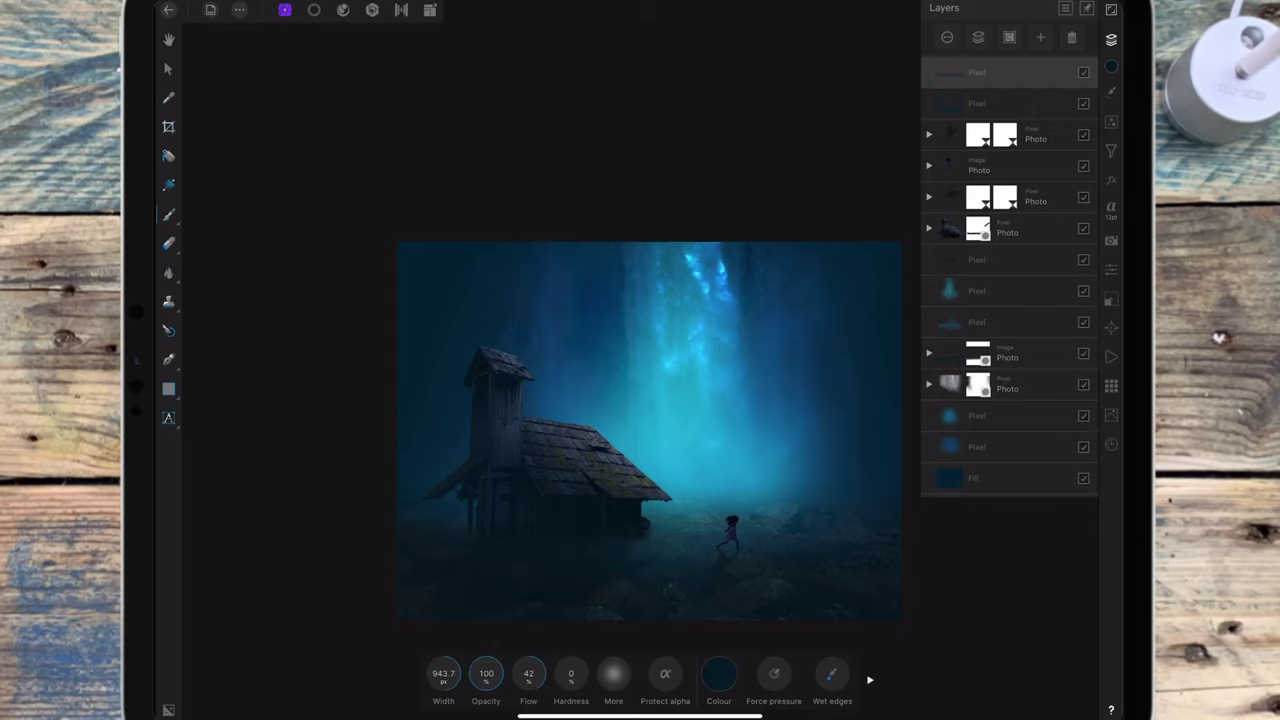
Add a Channel Mixer on the Blue channel and raise its blue amount slightly
left_click(1111, 121)
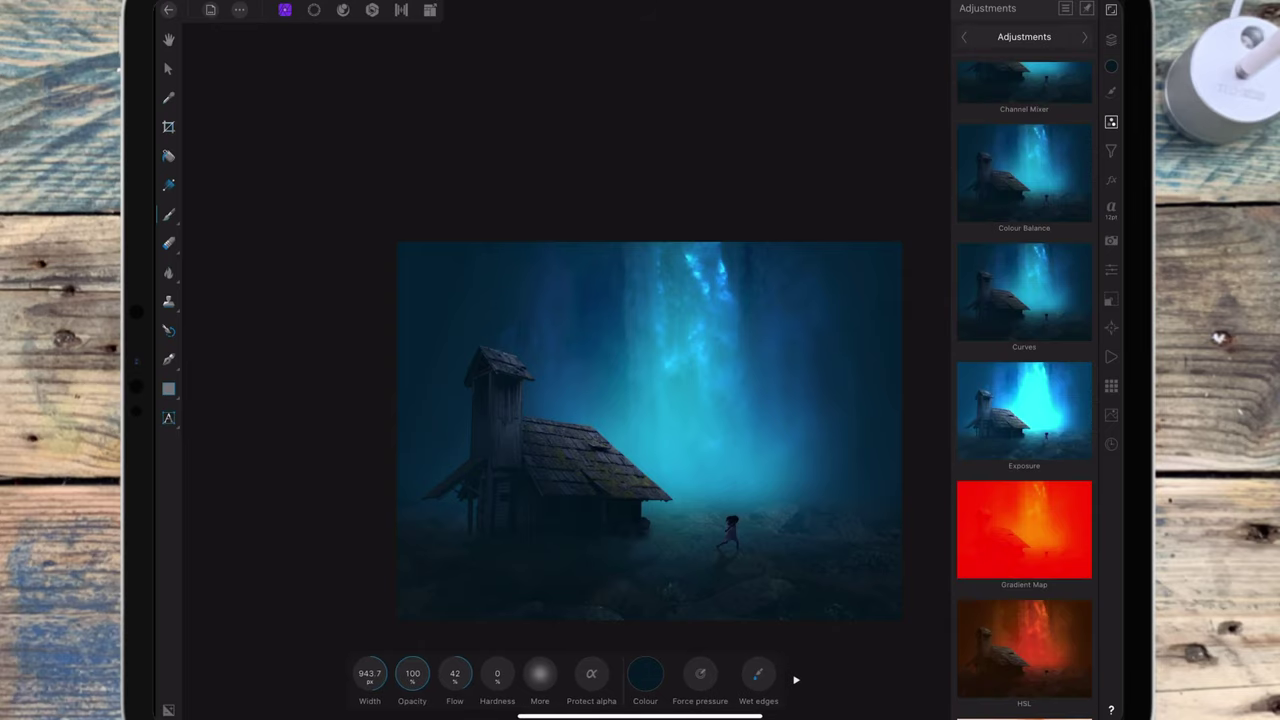
left_click_drag(1024, 171, 1024, 203)
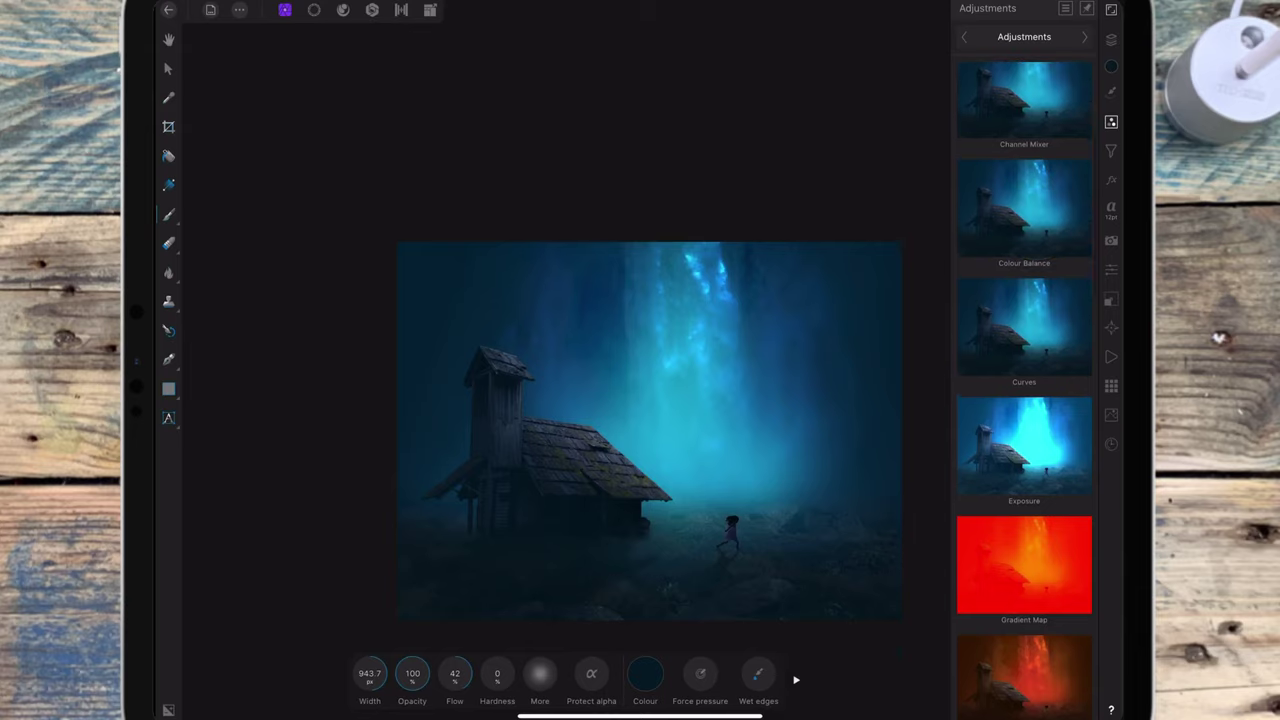
left_click(1024, 100)
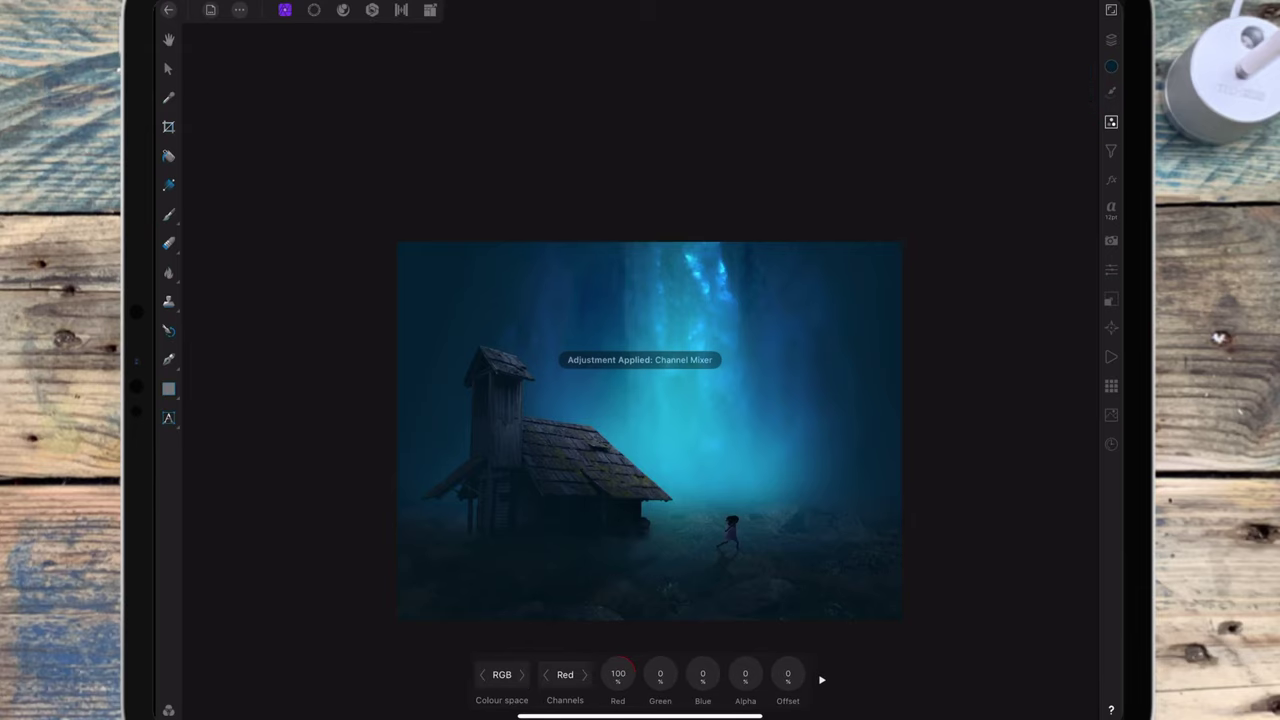
left_click(585, 674)
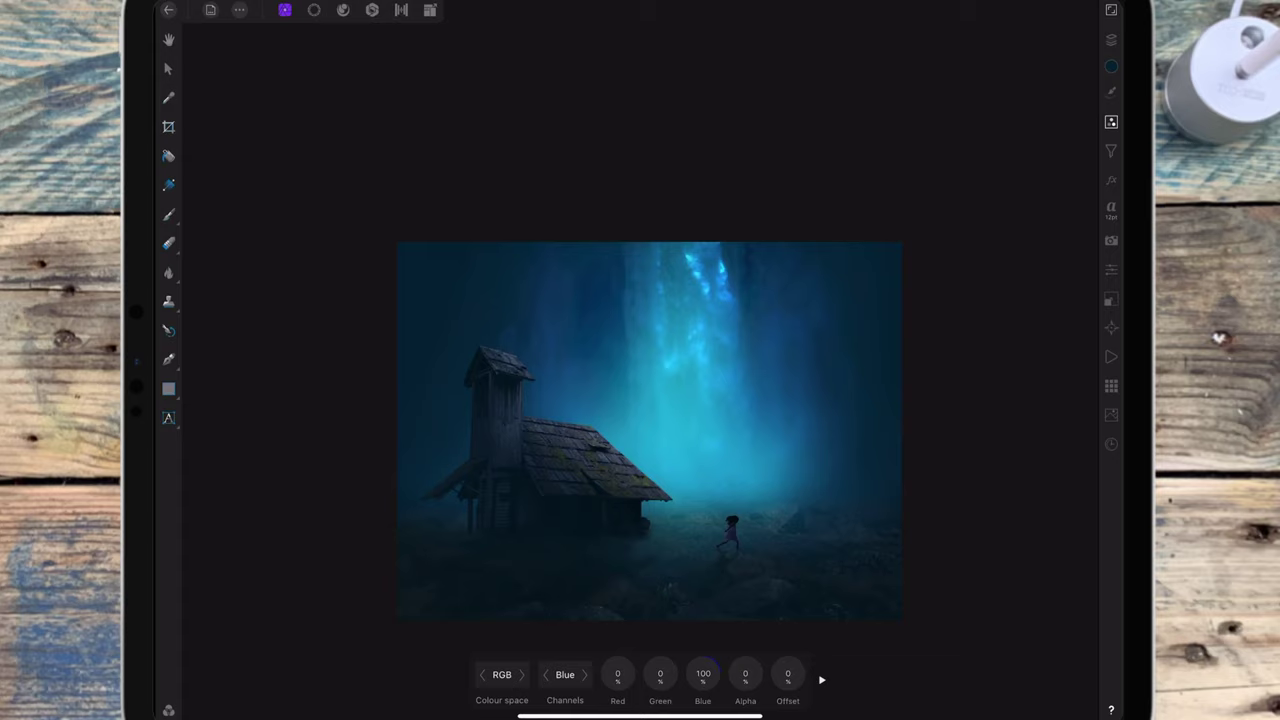
left_click(1111, 39)
left_click_drag(686, 677, 688, 676)
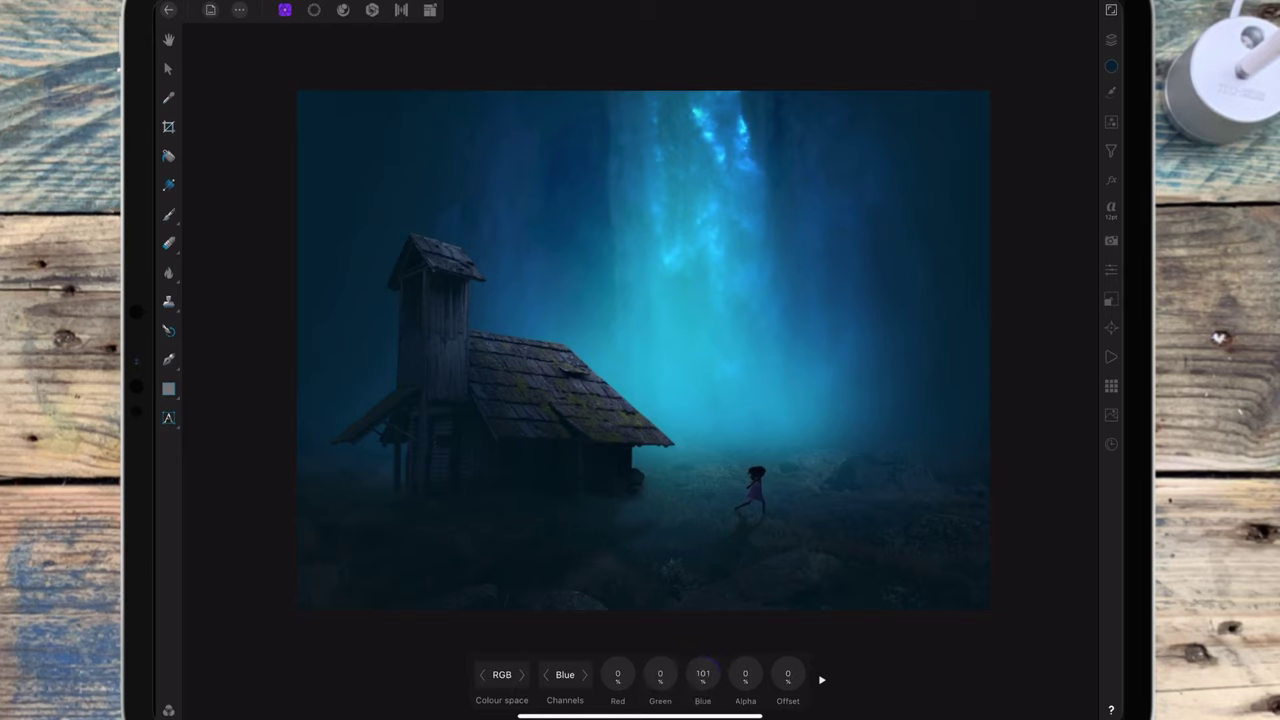
Lower two pixel layers' opacity to 34% and 28%
left_click(1111, 39)
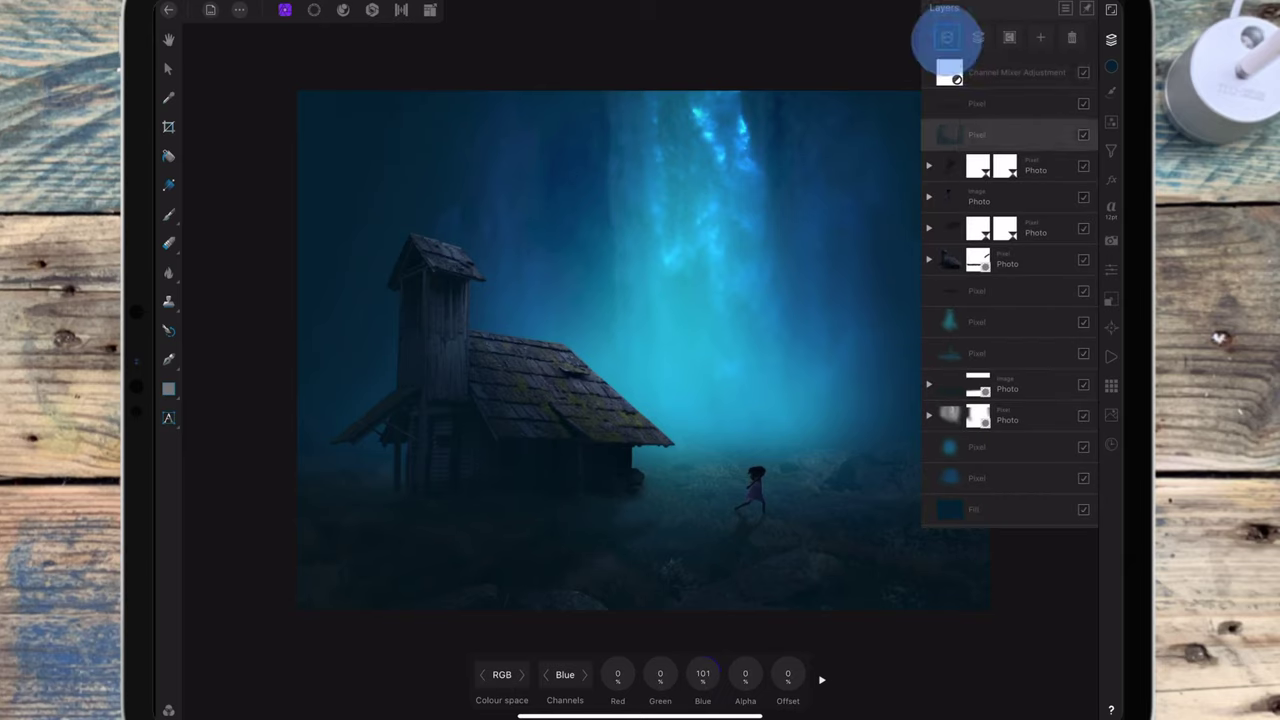
left_click(946, 38)
left_click_drag(994, 80, 955, 80)
left_click(930, 7)
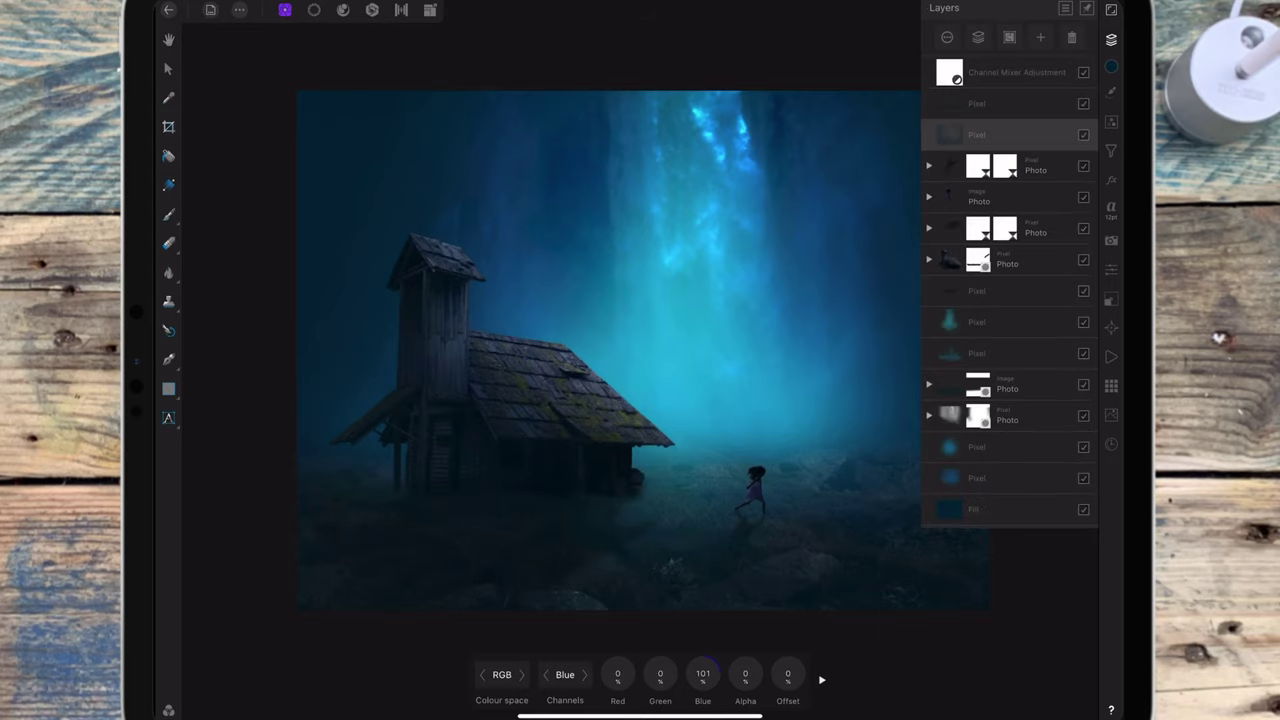
left_click(980, 103)
left_click(946, 37)
left_click_drag(986, 80, 977, 80)
left_click(930, 7)
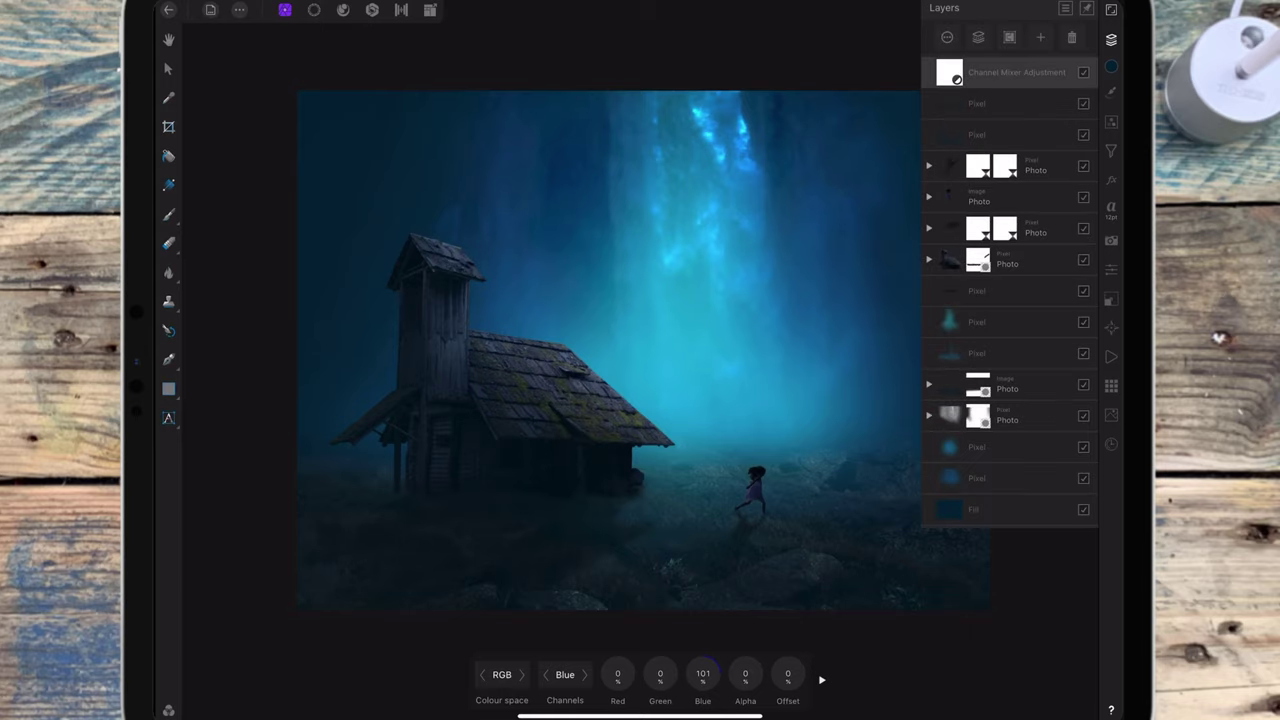
Push the Channel Mixer's blue further, to 106% blue with -7% green
left_click(1111, 38)
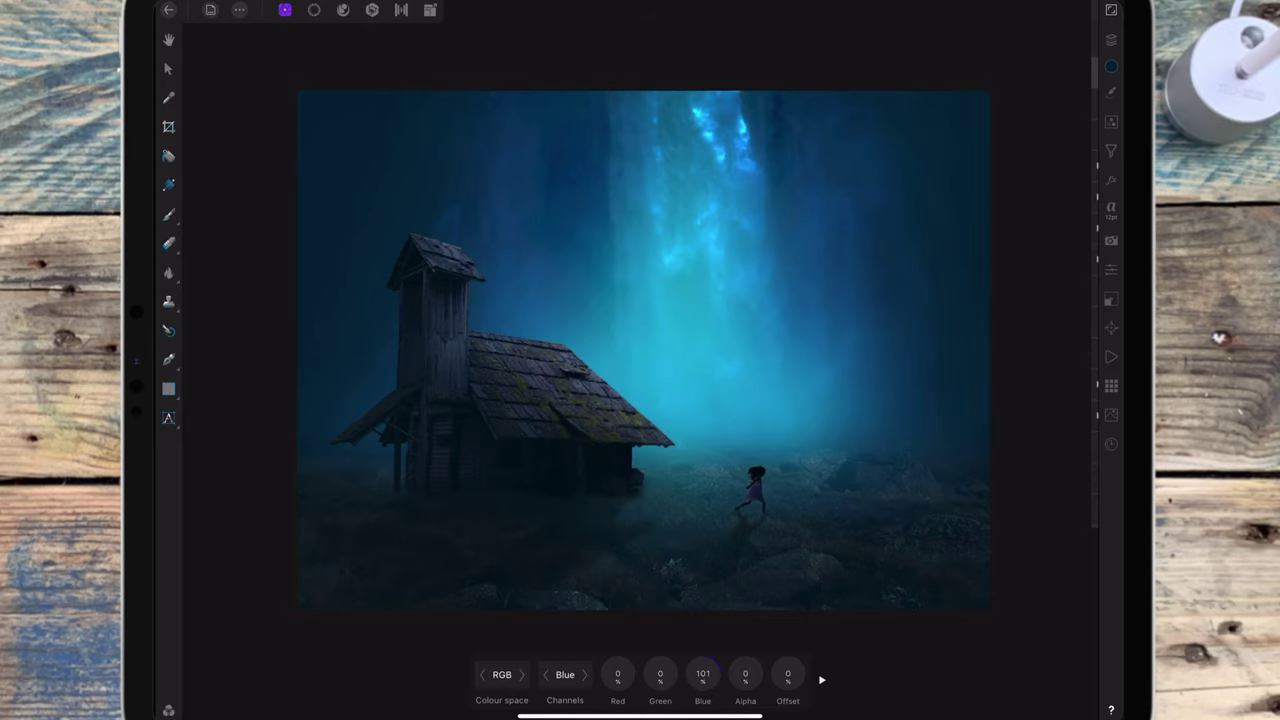
mouse_move(703, 674)
left_mouse_down()
mouse_move(720, 674)
mouse_move(650, 675)
left_mouse_up()
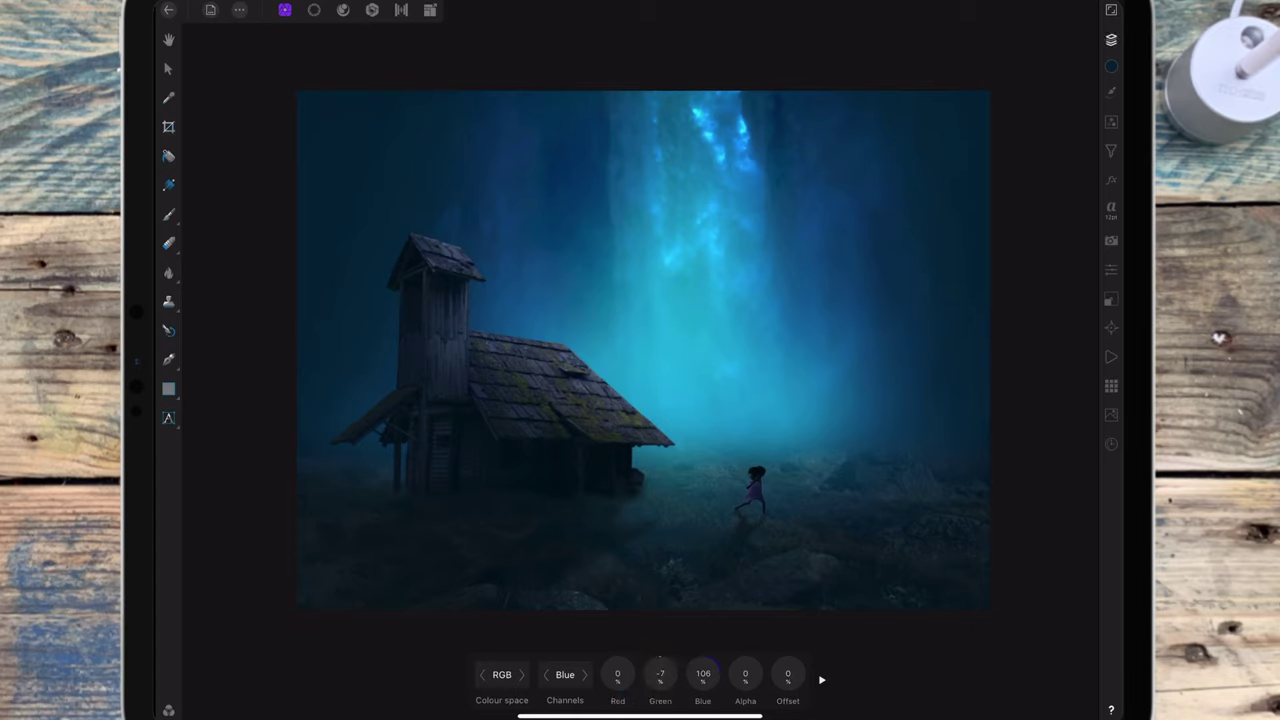
left_click(1103, 122)
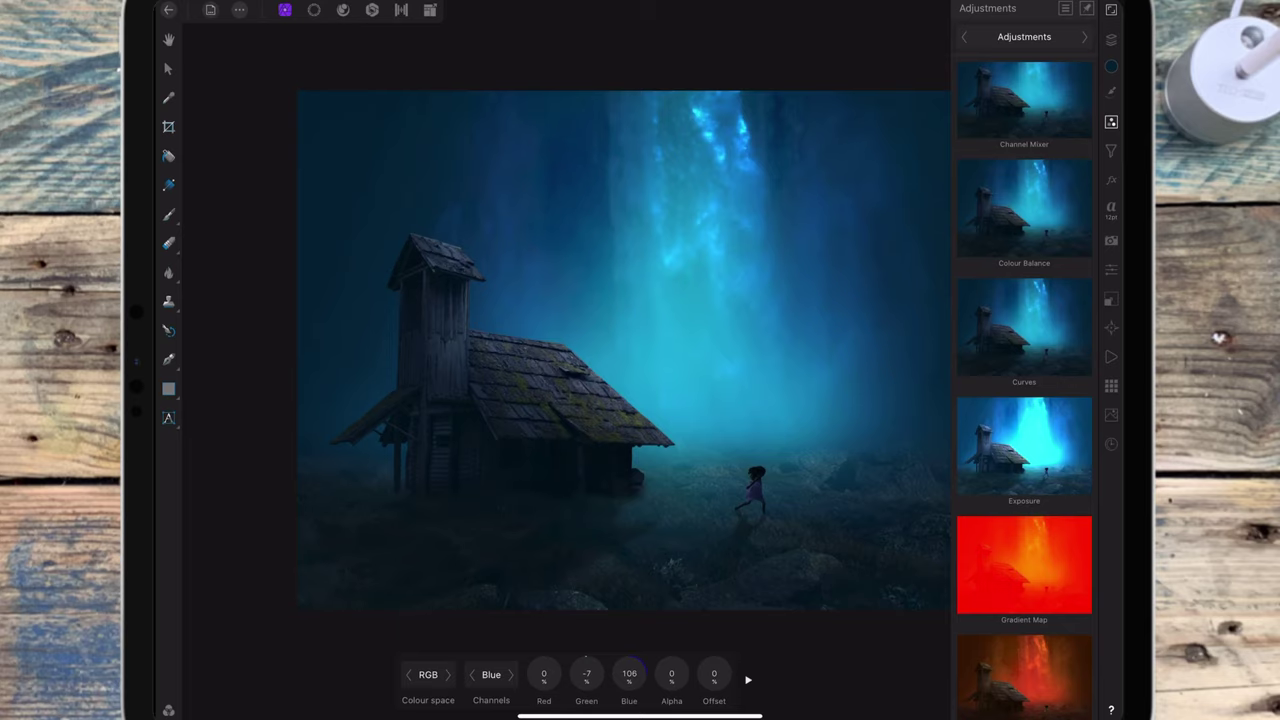
Add a Curves adjustment and pull the master highlight point down to darken highlights
left_click(1024, 325)
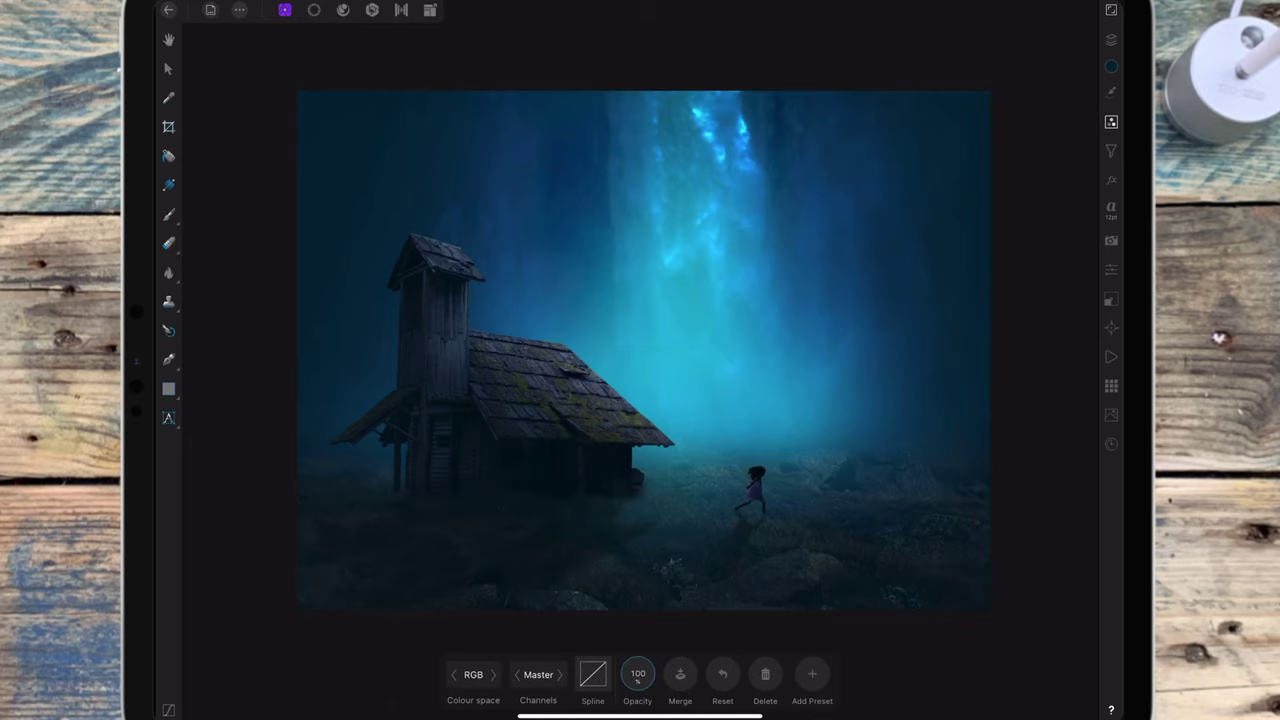
scroll(850, 265, "down", 3)
left_click(593, 674)
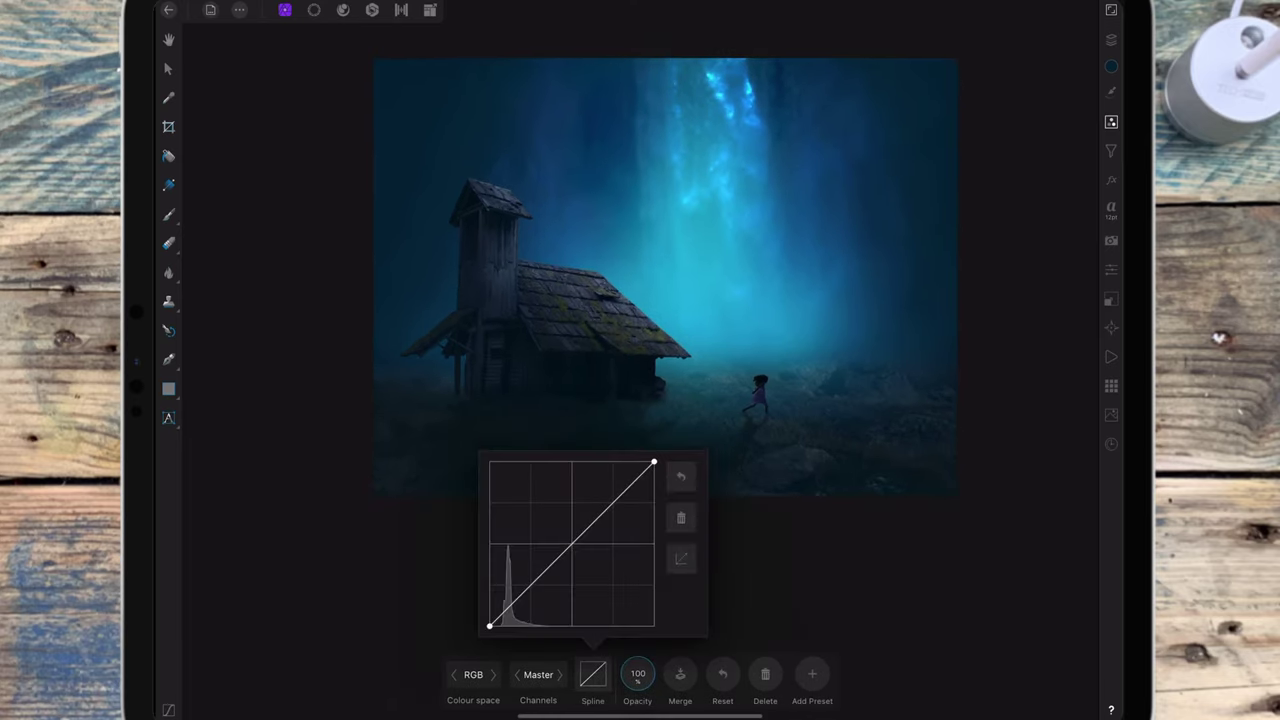
left_click_drag(654, 462, 655, 472)
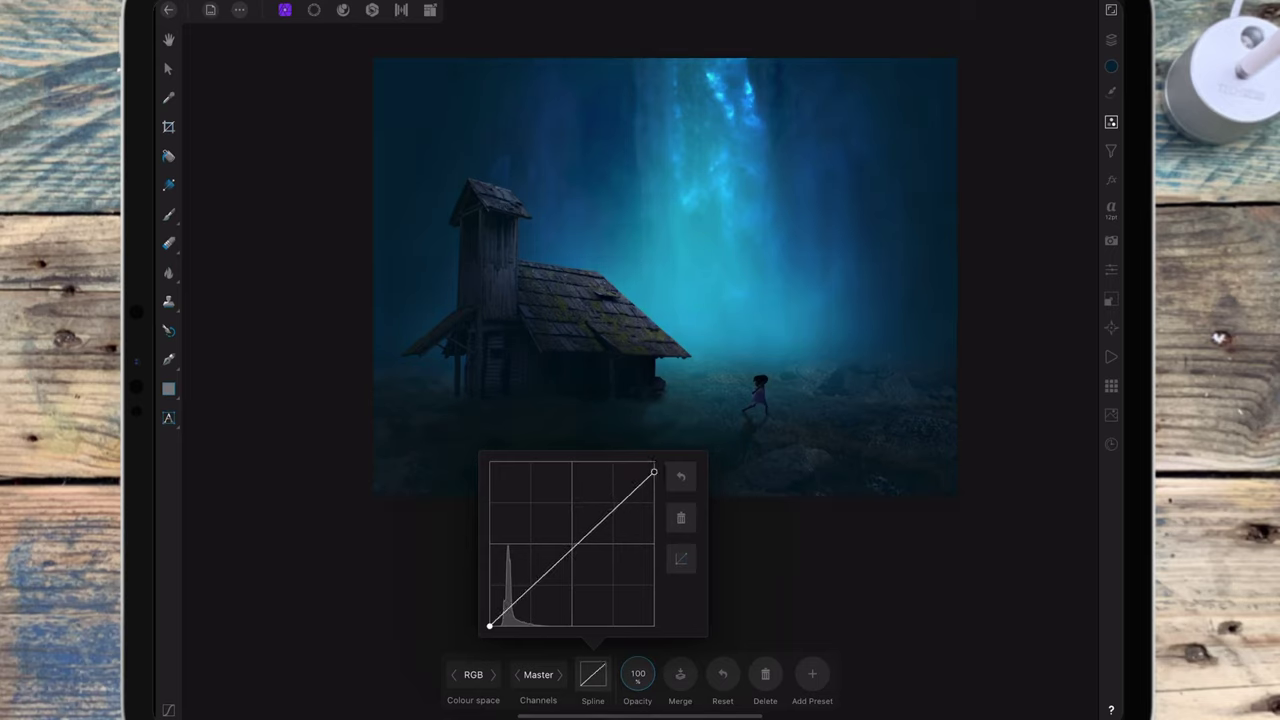
left_click_drag(490, 626, 489, 622)
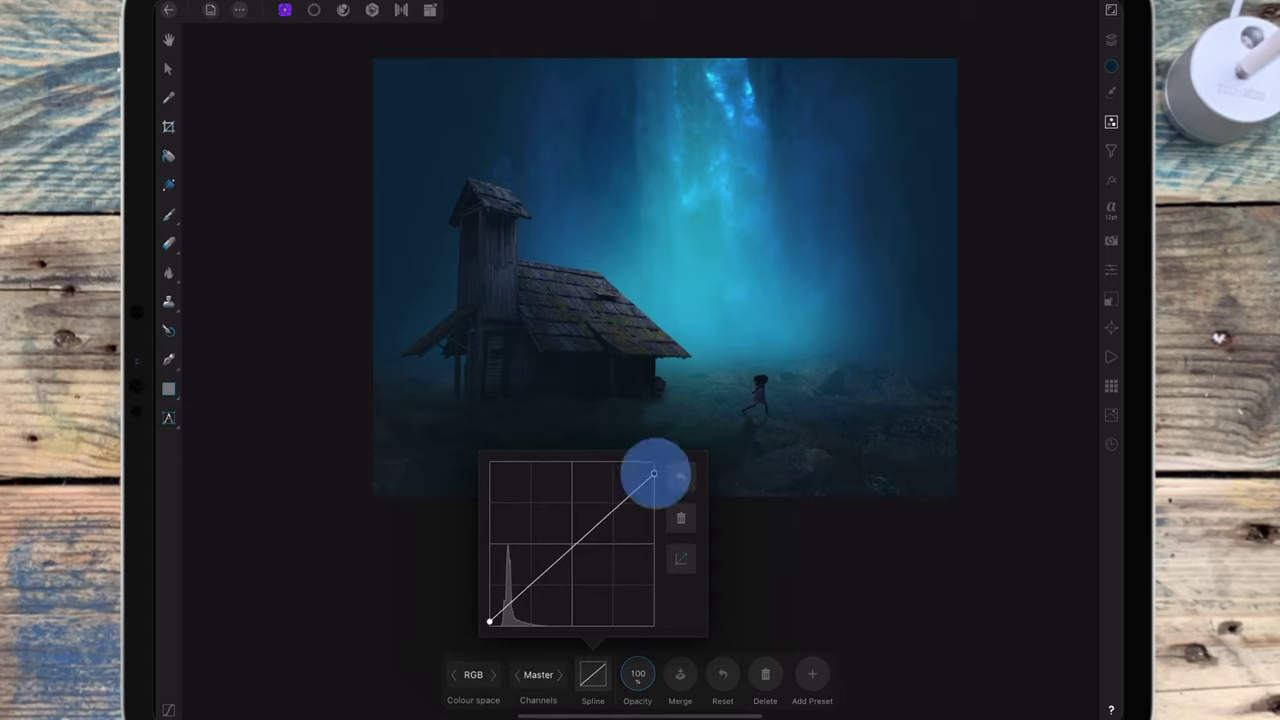
left_click_drag(654, 471, 654, 476)
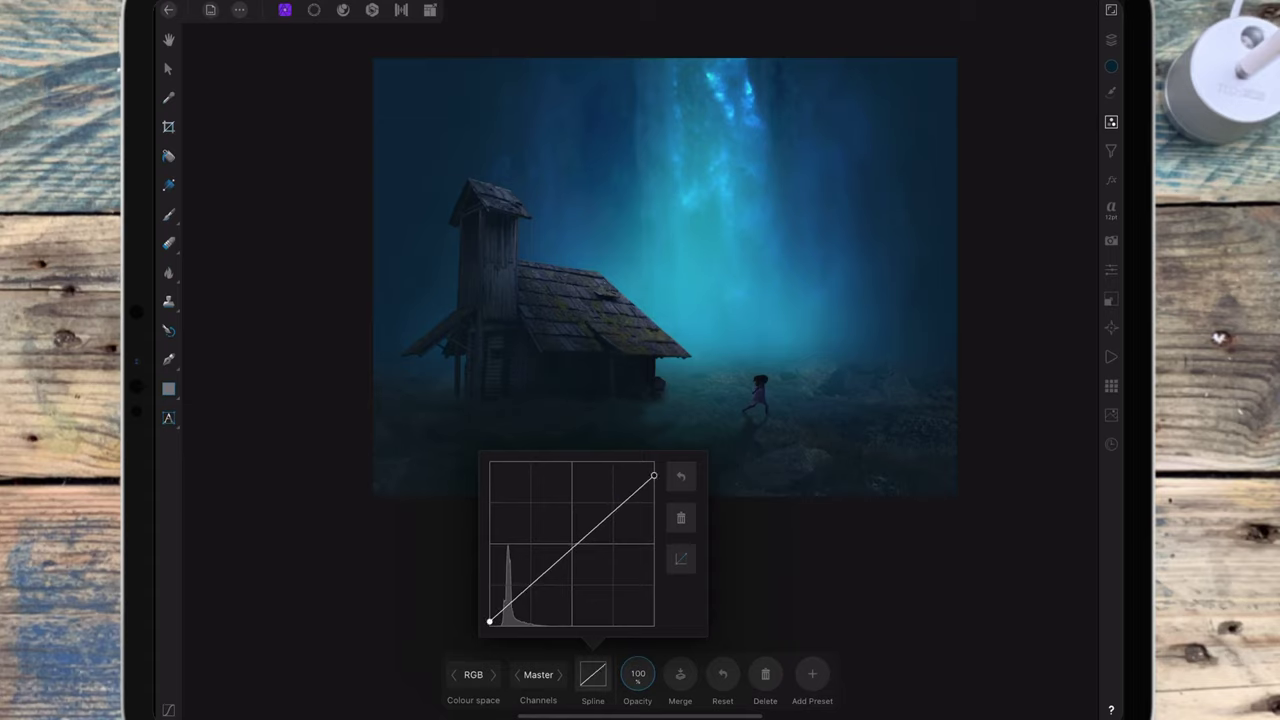
left_click(593, 674)
Adjust the red channel curve's highlight and shadow end points
left_click(559, 674)
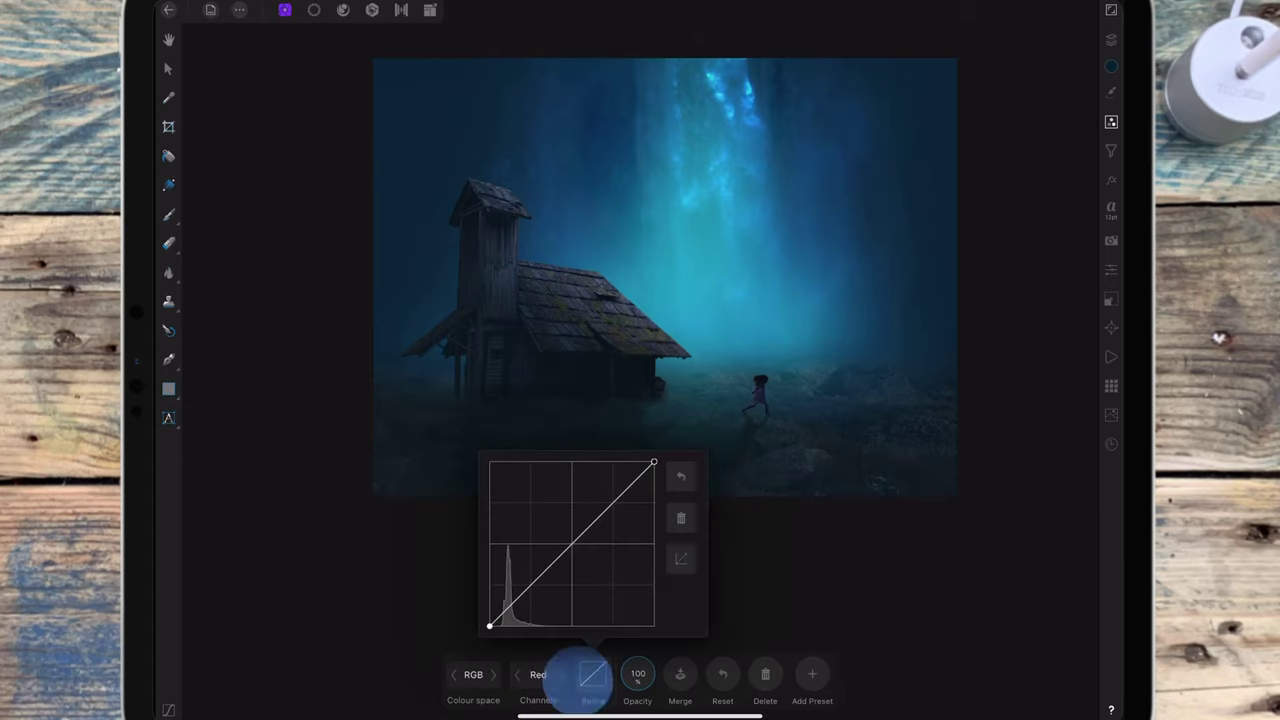
left_click(655, 476)
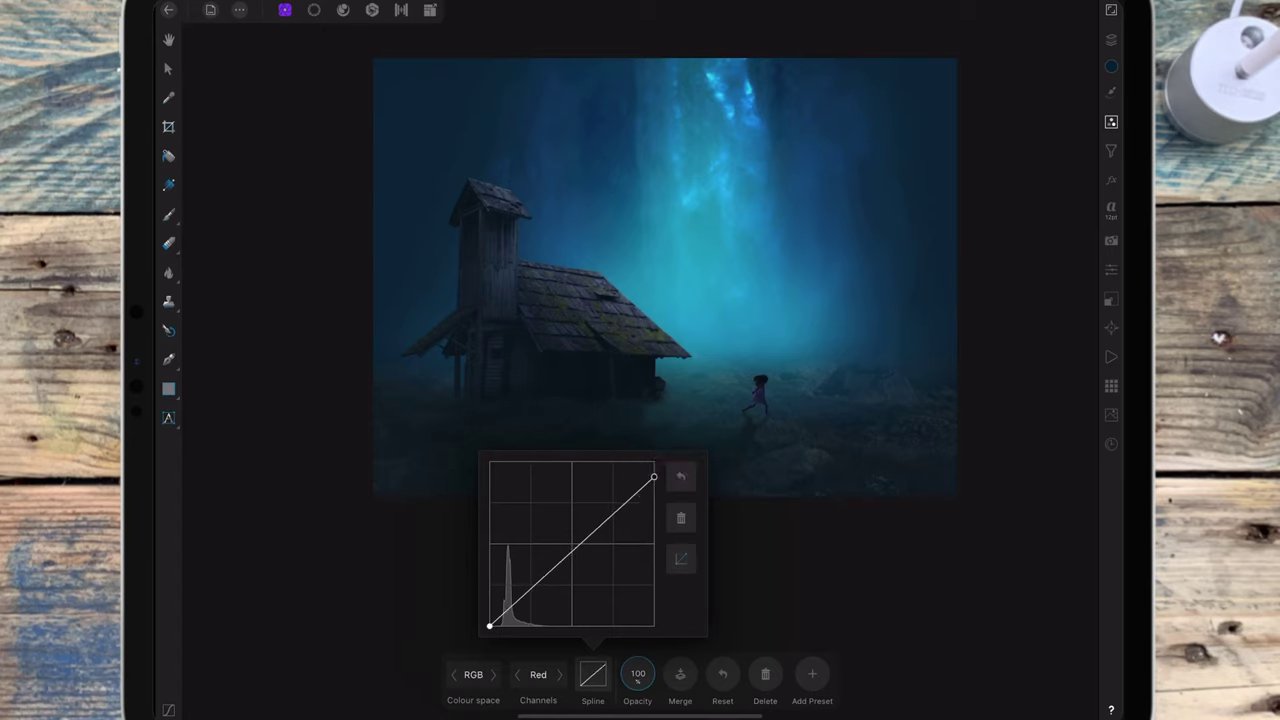
left_click_drag(490, 626, 495, 625)
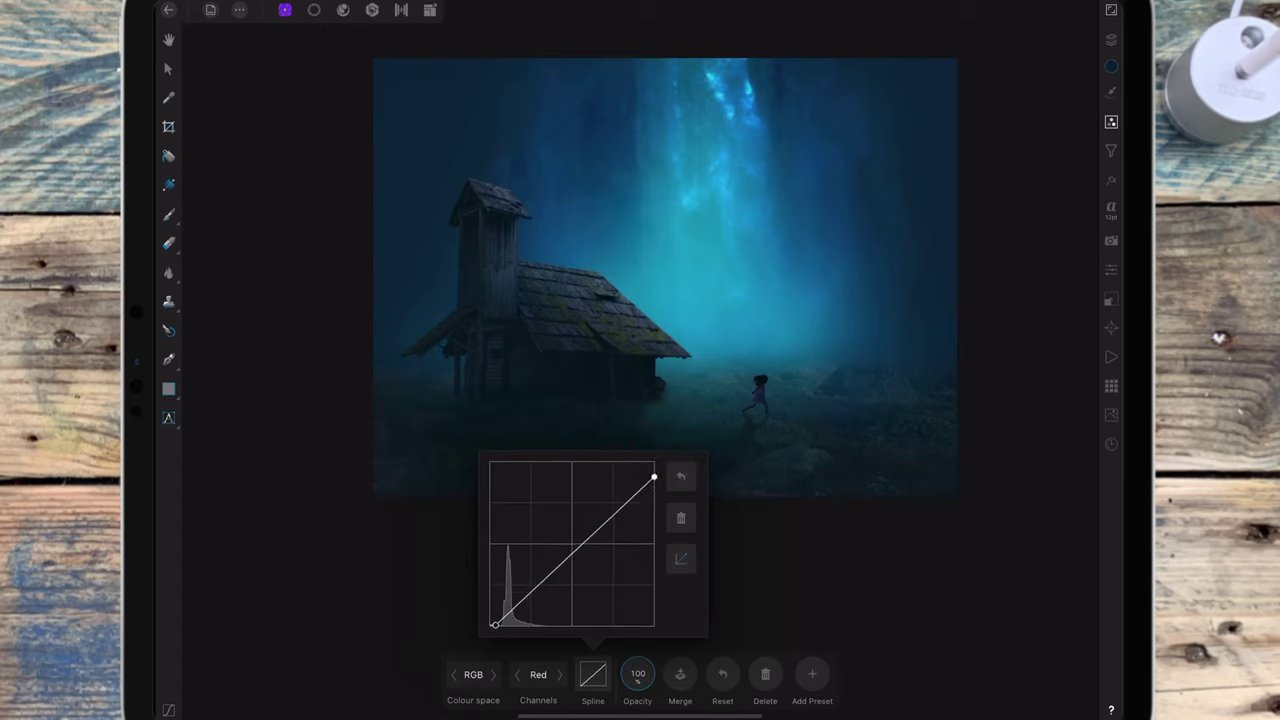
left_click(593, 675)
Lower the blue curve's highlight end and lift its shadow end slightly
left_click(559, 674)
left_click(593, 675)
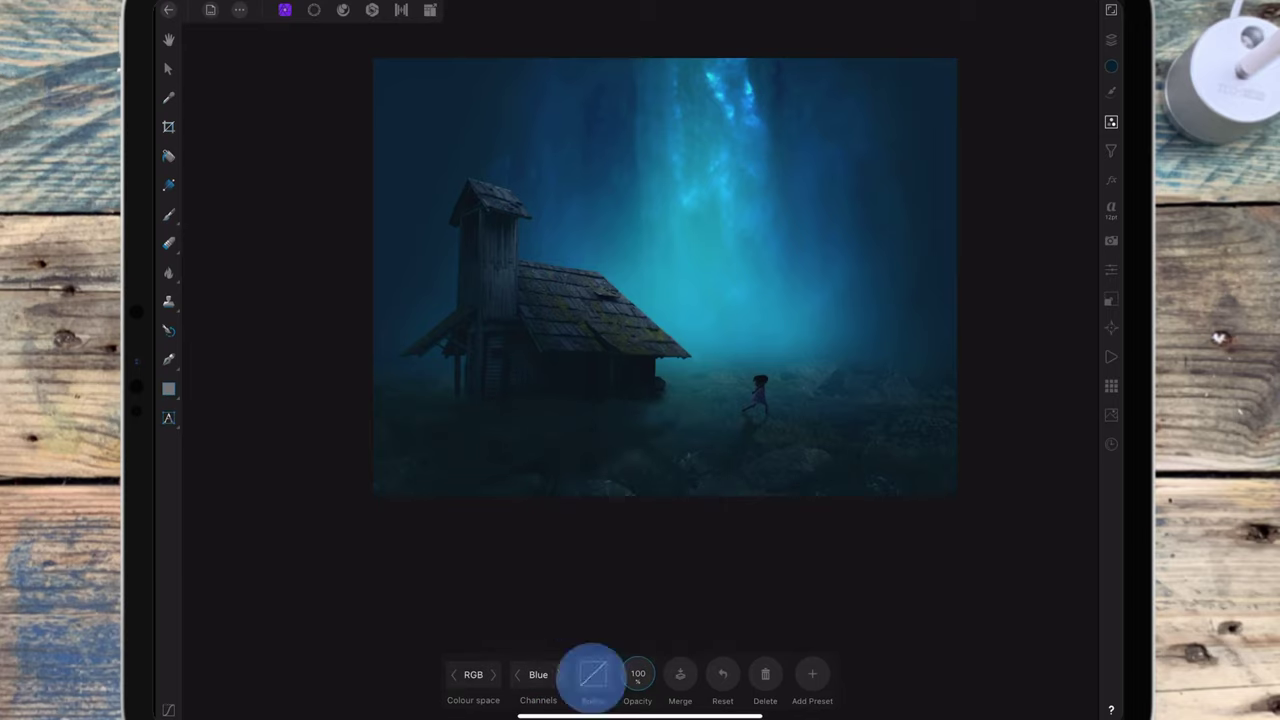
left_click_drag(654, 463, 653, 473)
left_click_drag(490, 626, 489, 616)
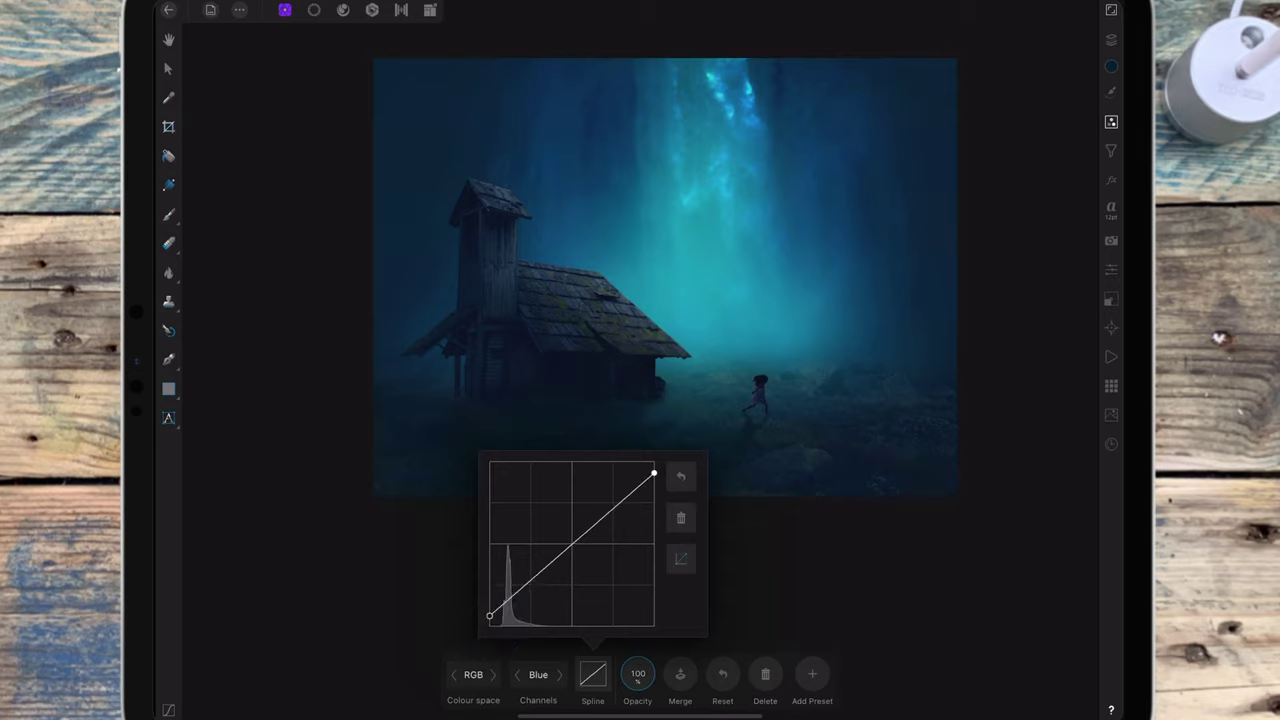
left_click_drag(653, 473, 653, 473)
left_click(594, 674)
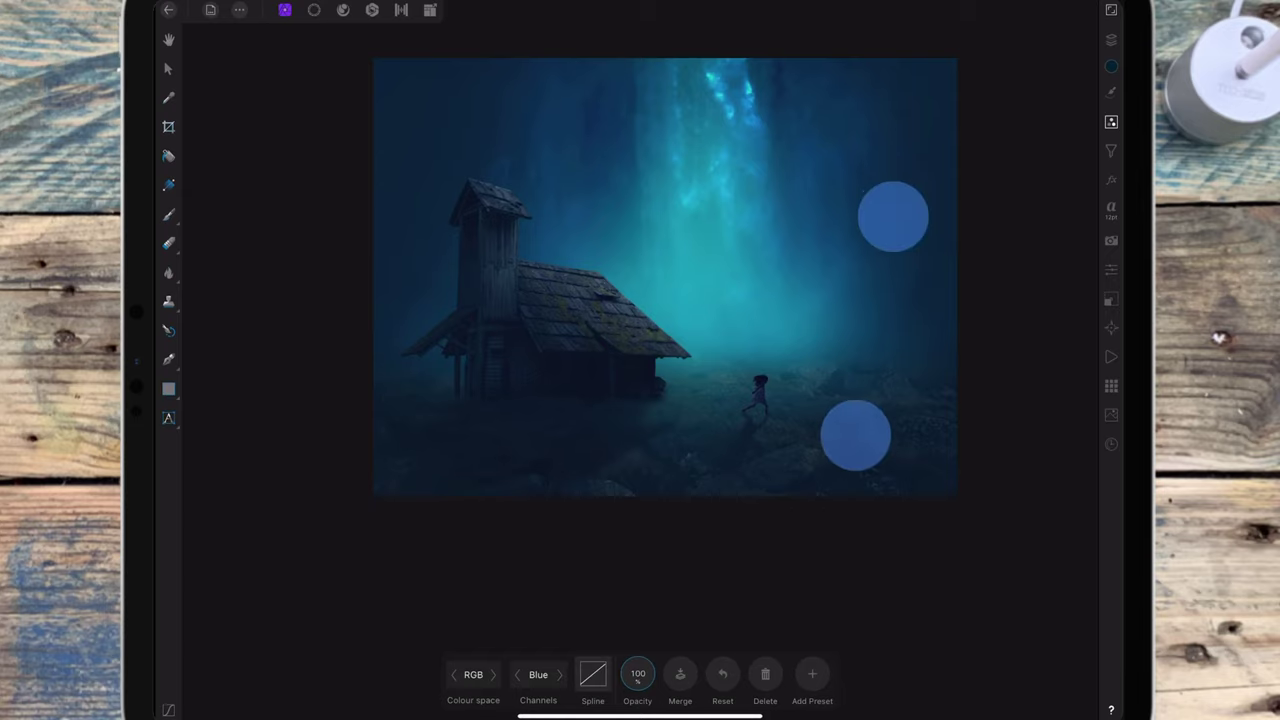
left_click_drag(874, 324, 886, 399)
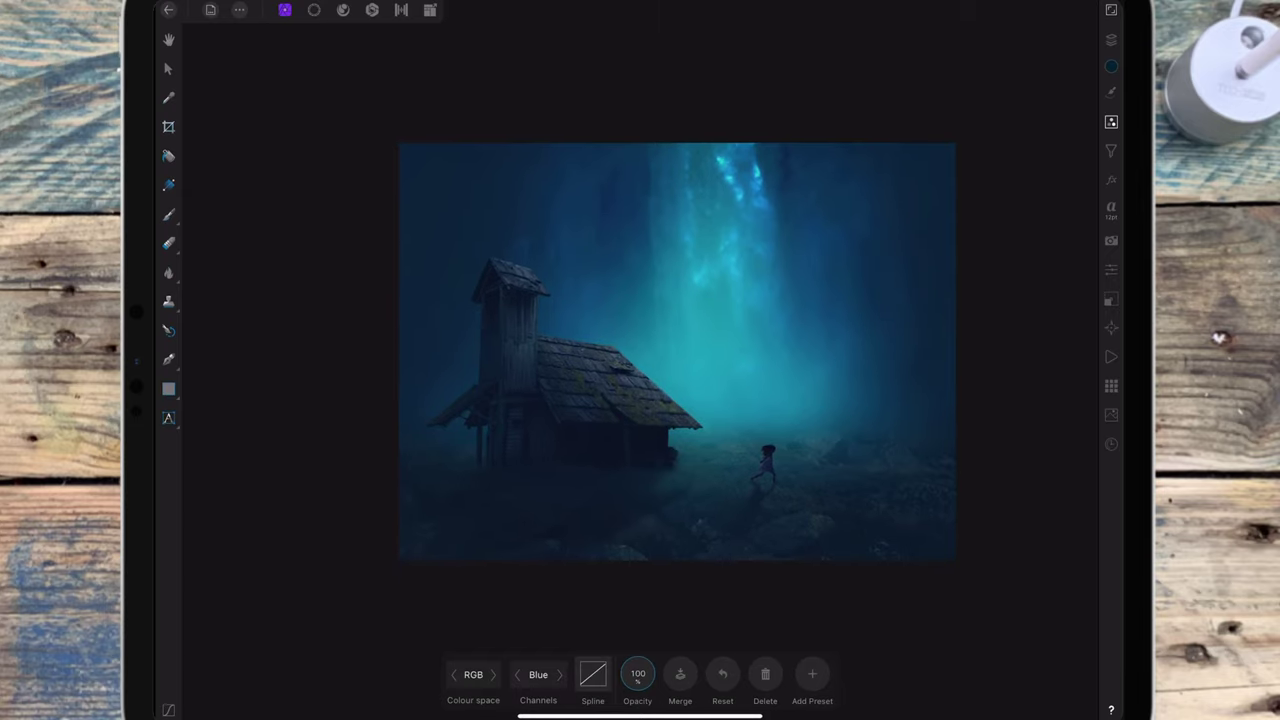
Toggle the Curves adjustment off and on to compare the result
left_click(1111, 39)
left_click(1083, 72)
left_click(1083, 72)
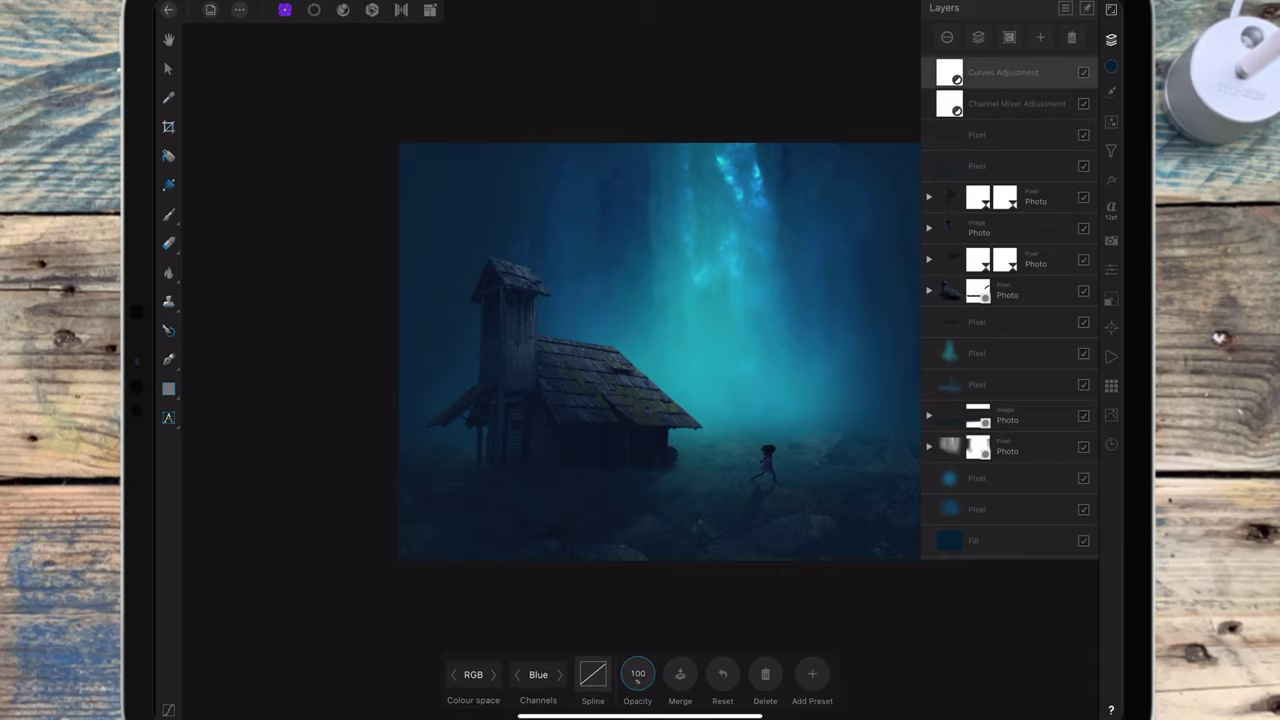
Set the glow layer to Vivid Light blending at about 42% opacity
left_click(977, 353)
left_click(1060, 384)
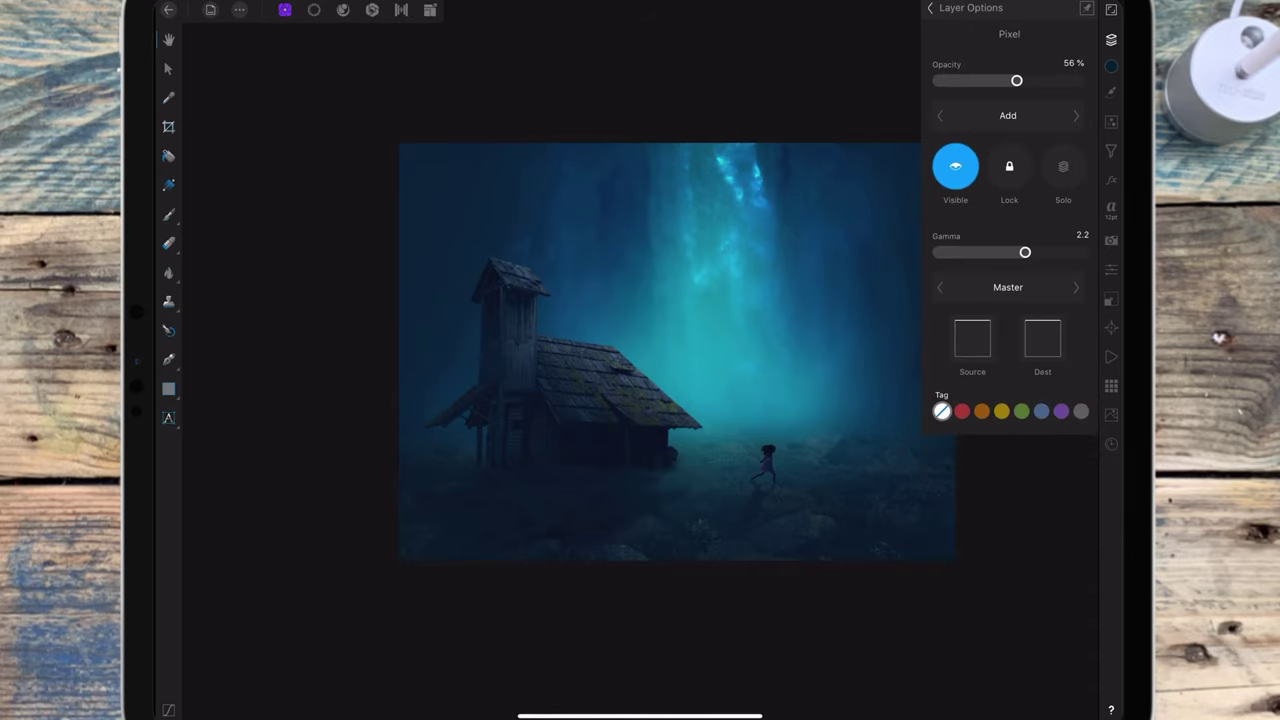
left_click(1008, 115)
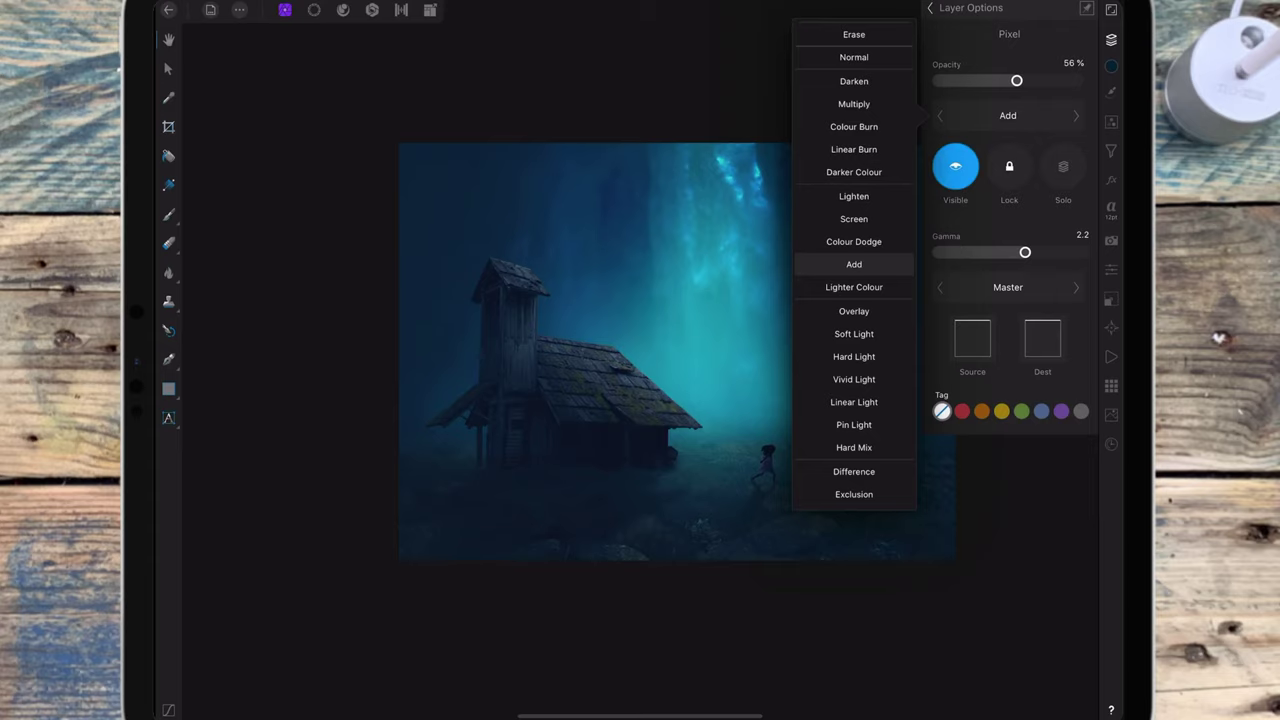
left_click(854, 379)
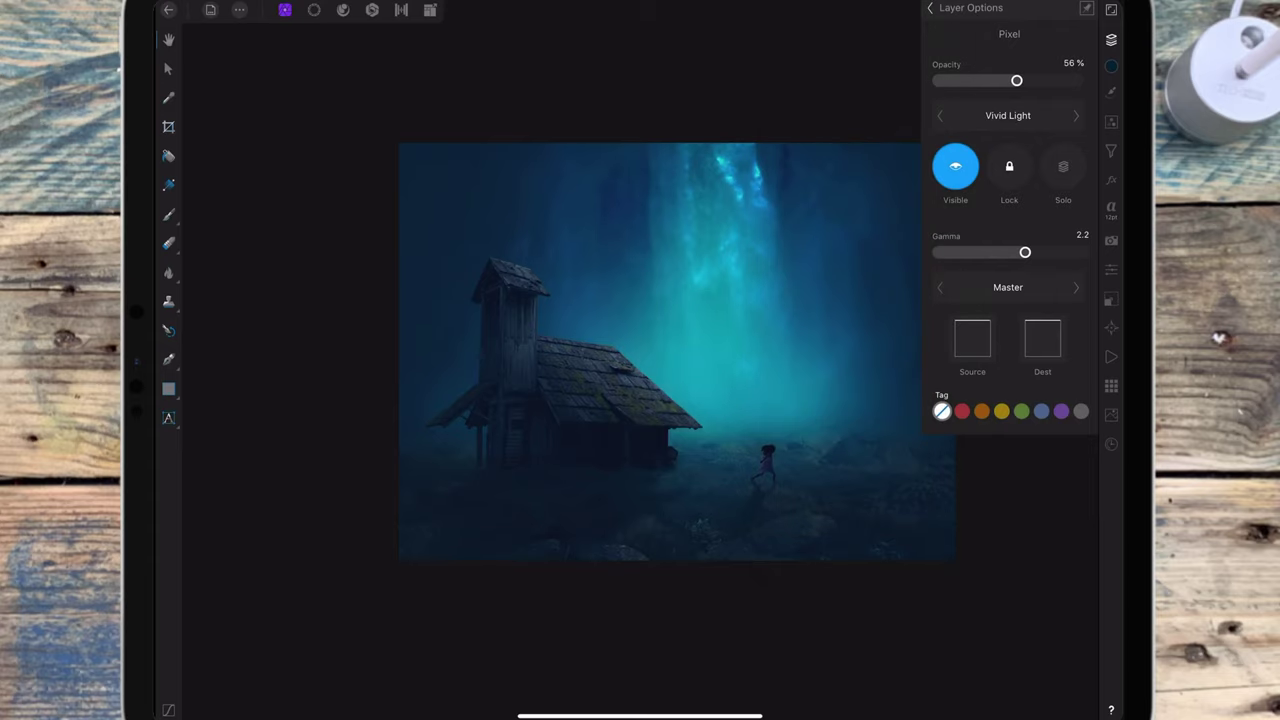
left_click_drag(1016, 80, 994, 84)
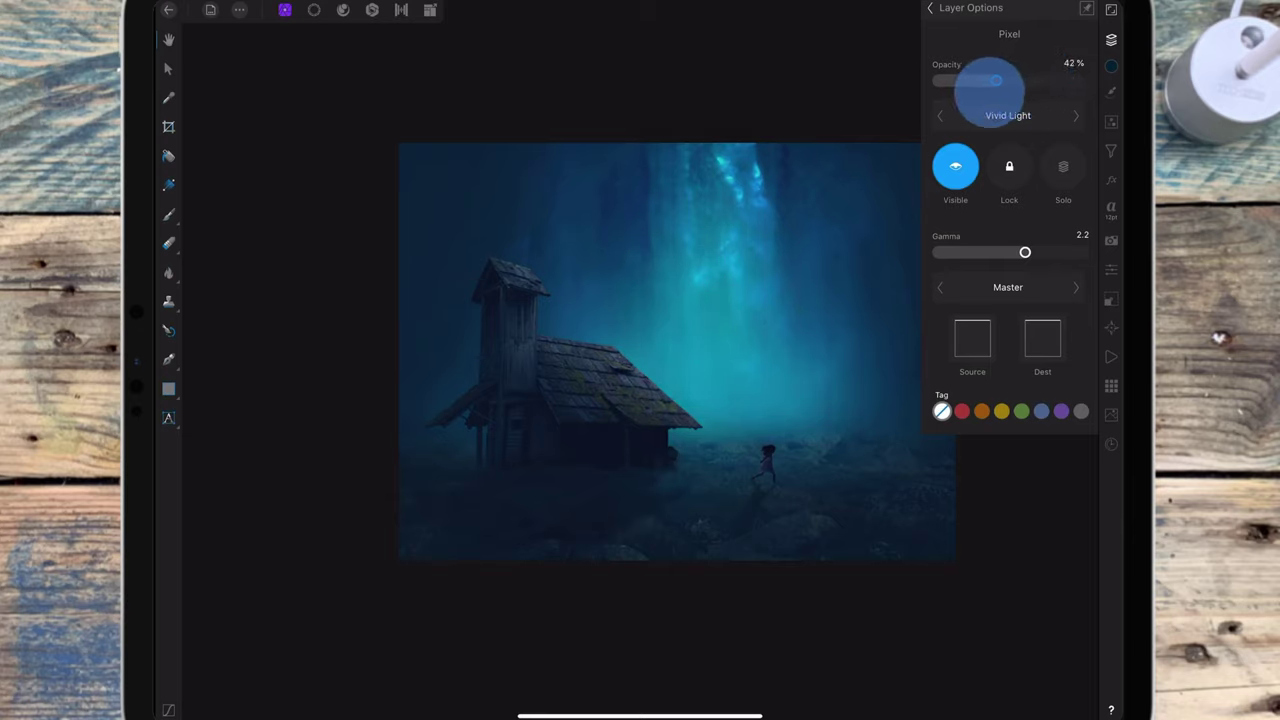
left_click_drag(990, 86, 997, 81)
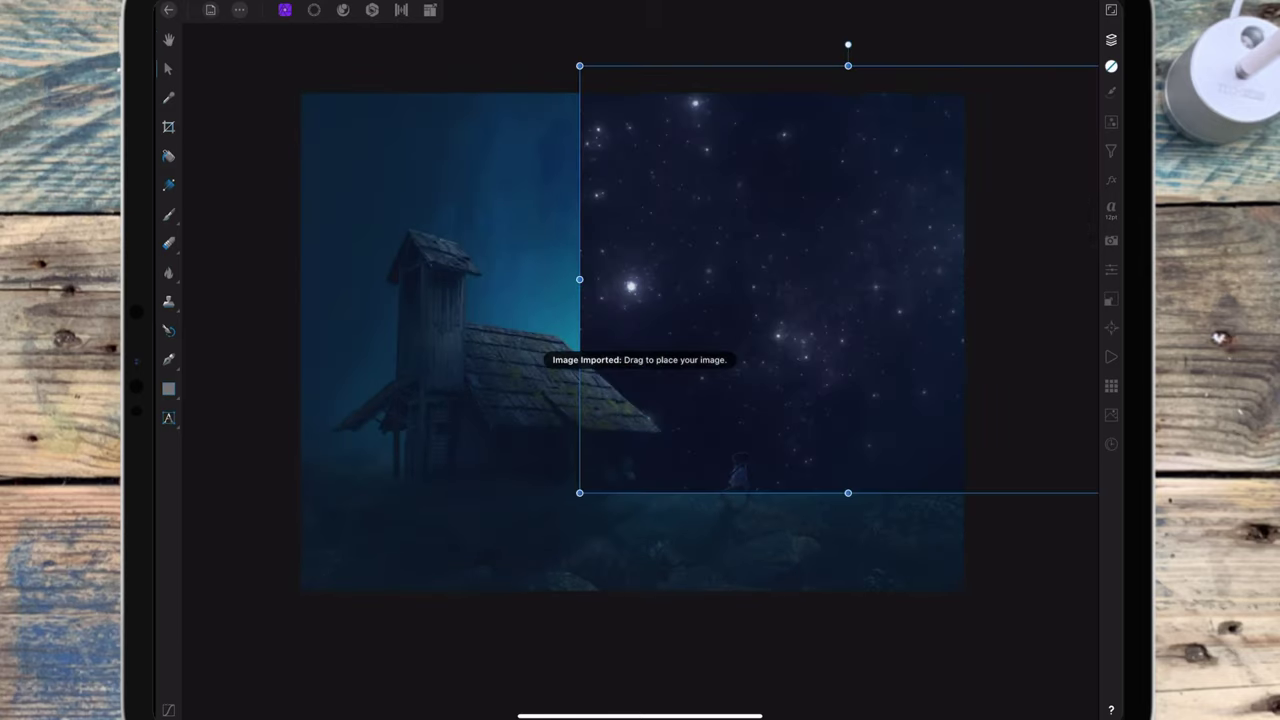
Stretch the starry sky image across the canvas and move its layer just above Fill
left_click_drag(878, 173, 958, 101)
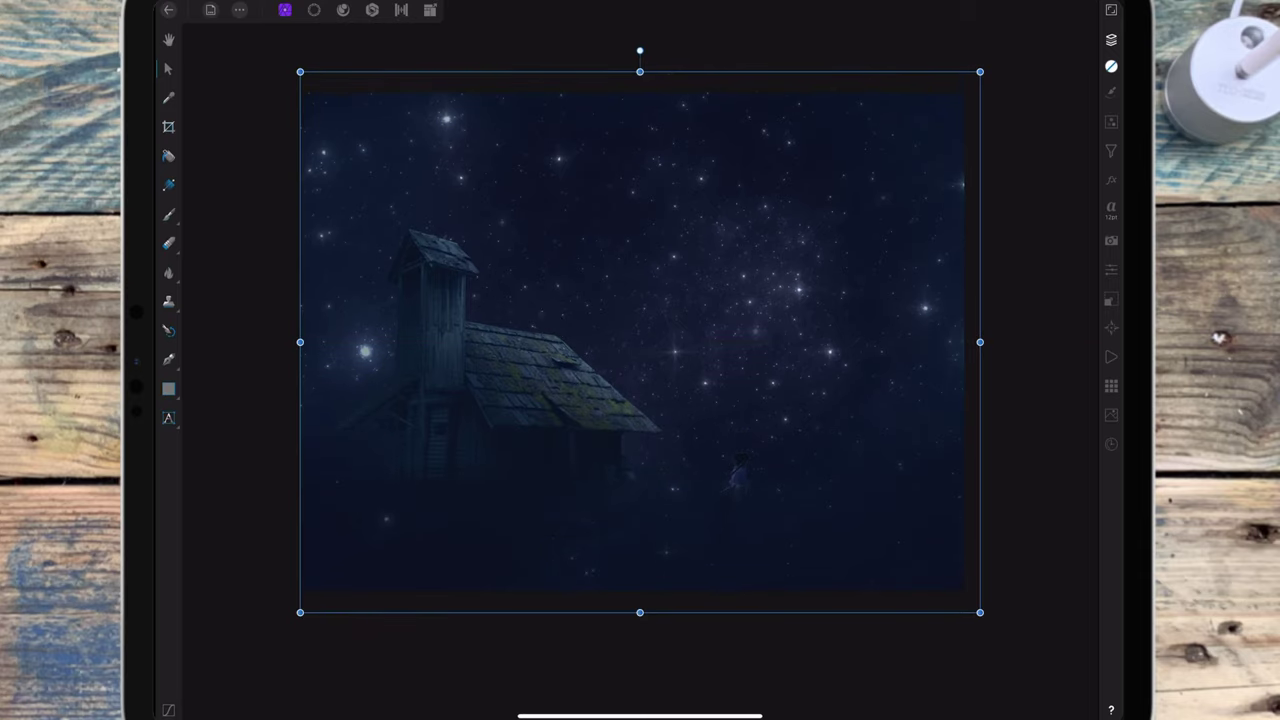
left_click_drag(807, 285, 873, 188)
left_click(1111, 39)
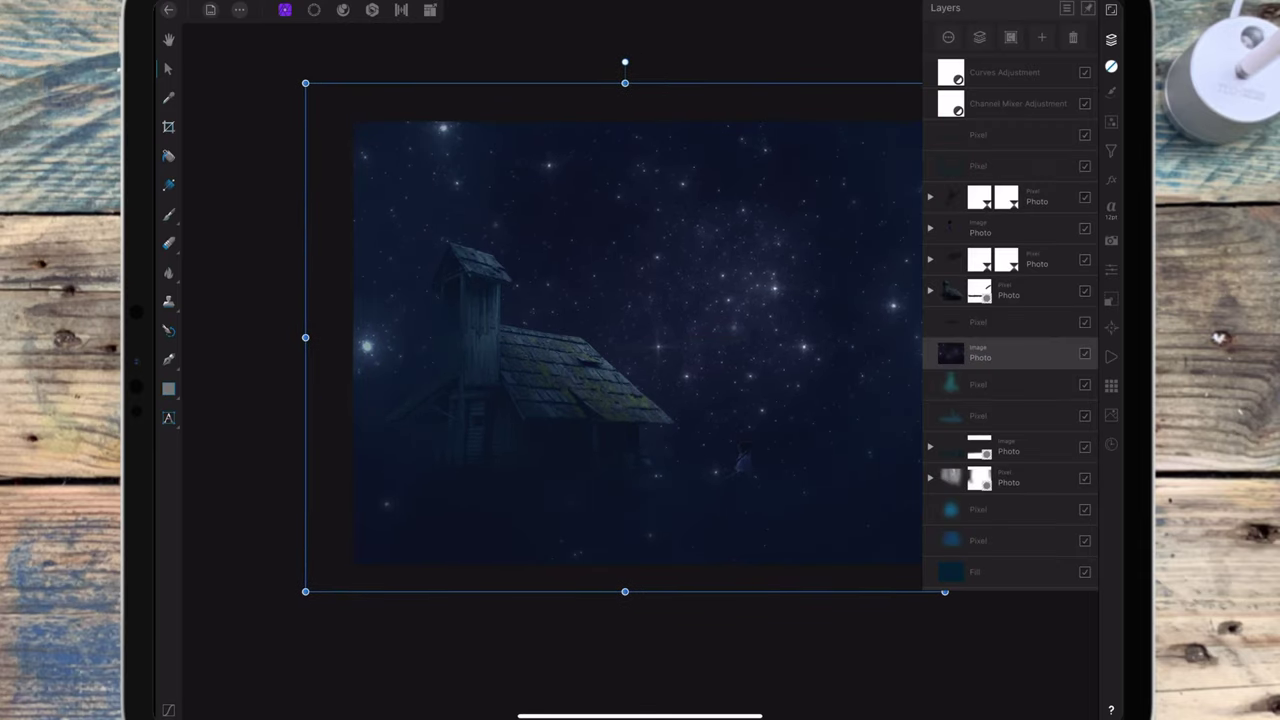
left_click_drag(1023, 357, 1020, 545)
Blend the starry layer with Screen and make its dark tones transparent via the Source blend range
left_click(1000, 540)
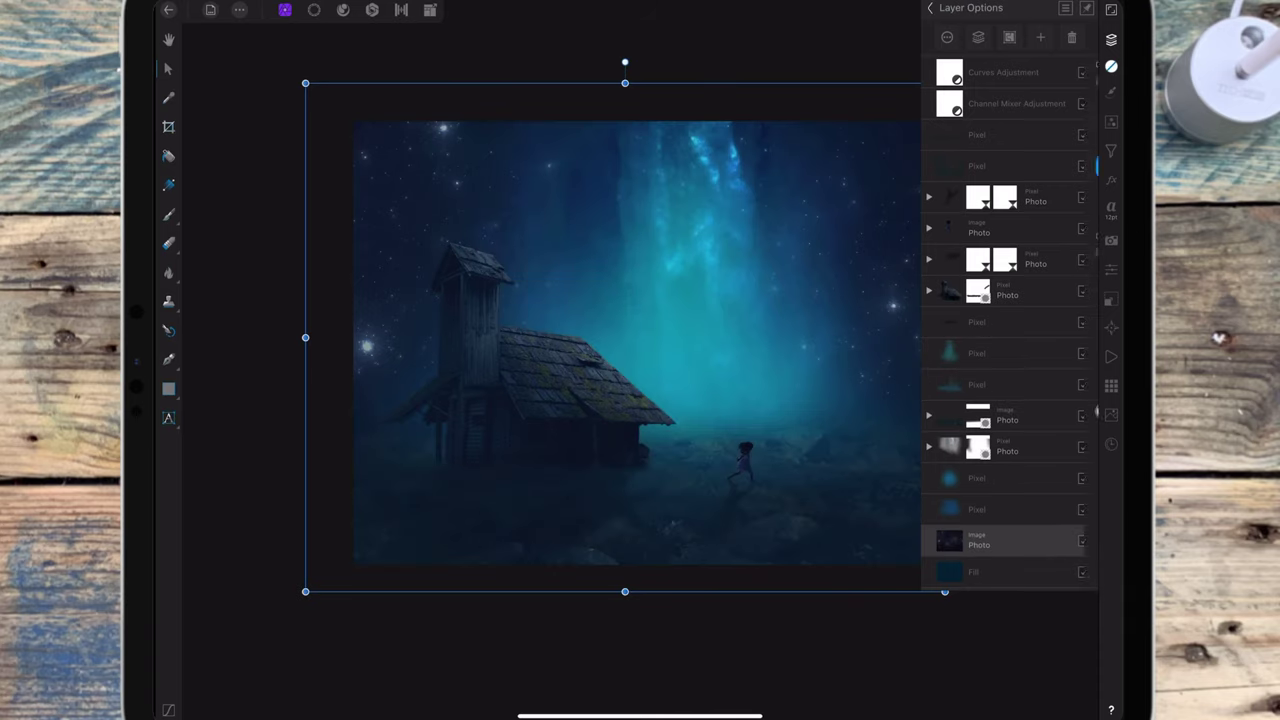
left_click(1008, 115)
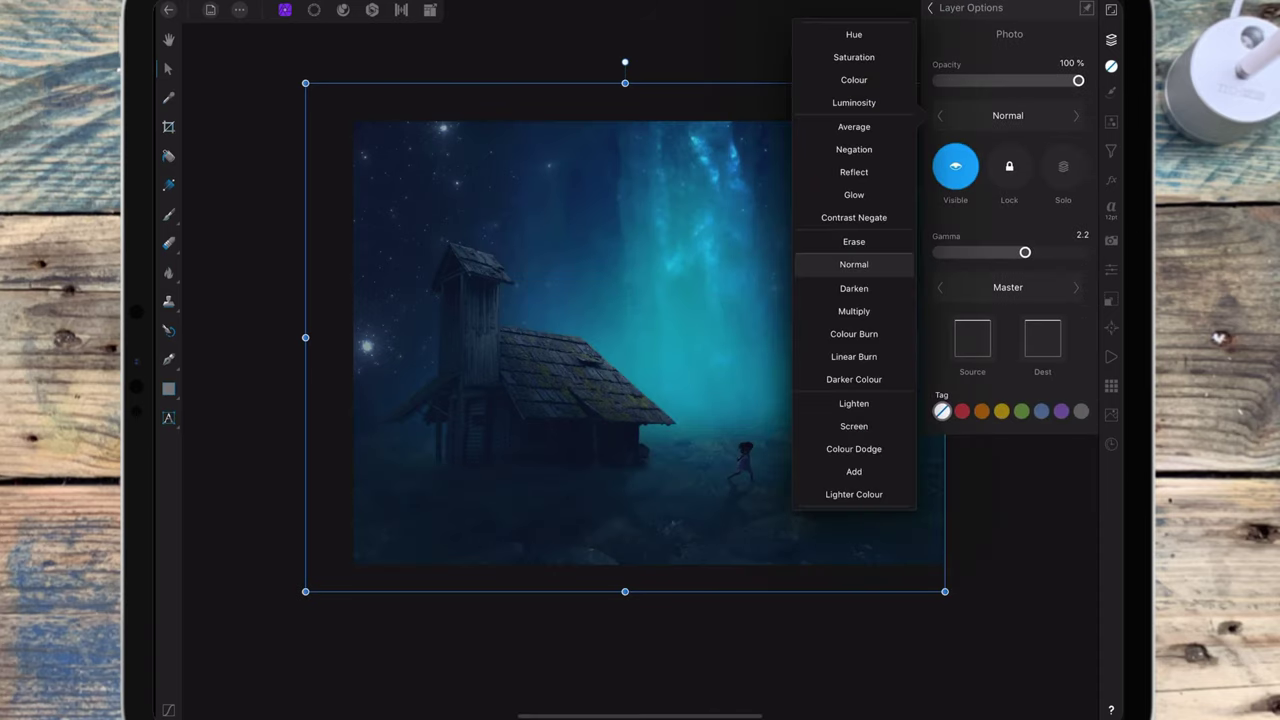
scroll(854, 300, "down", 3)
left_click(854, 260)
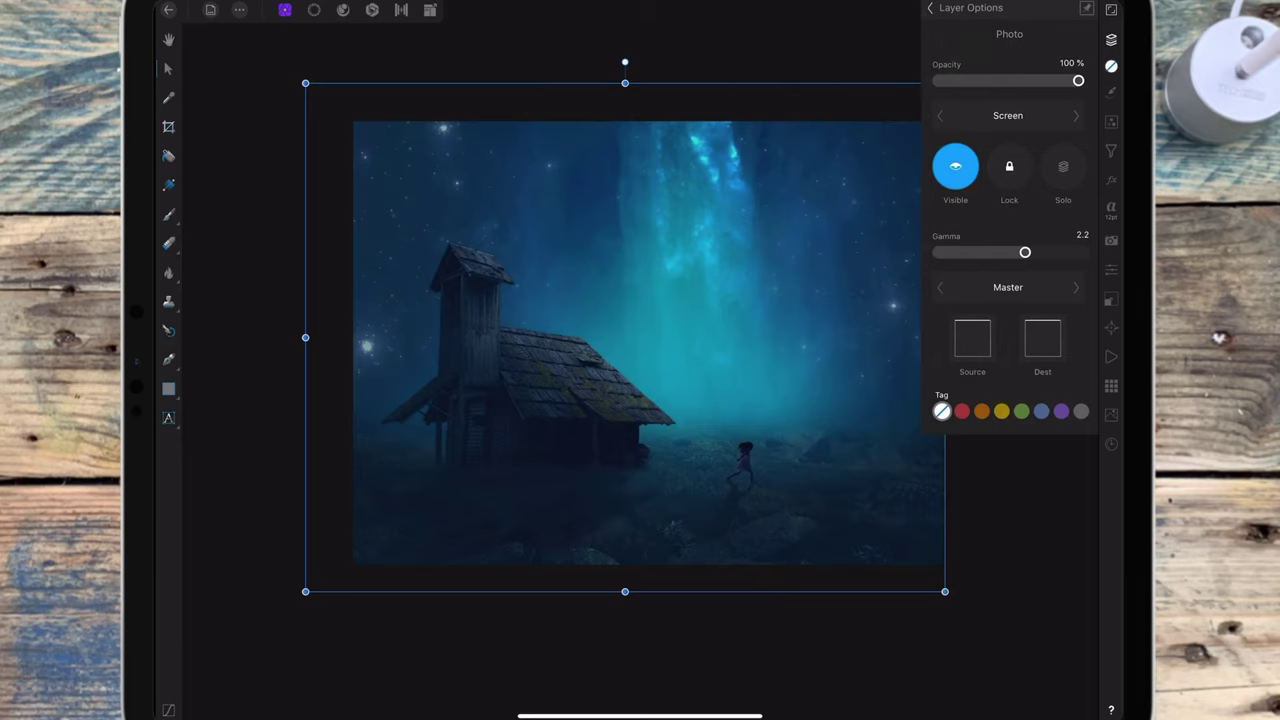
left_click(972, 338)
mouse_move(712, 263)
left_mouse_down()
mouse_move(711, 386)
mouse_move(712, 349)
left_mouse_up()
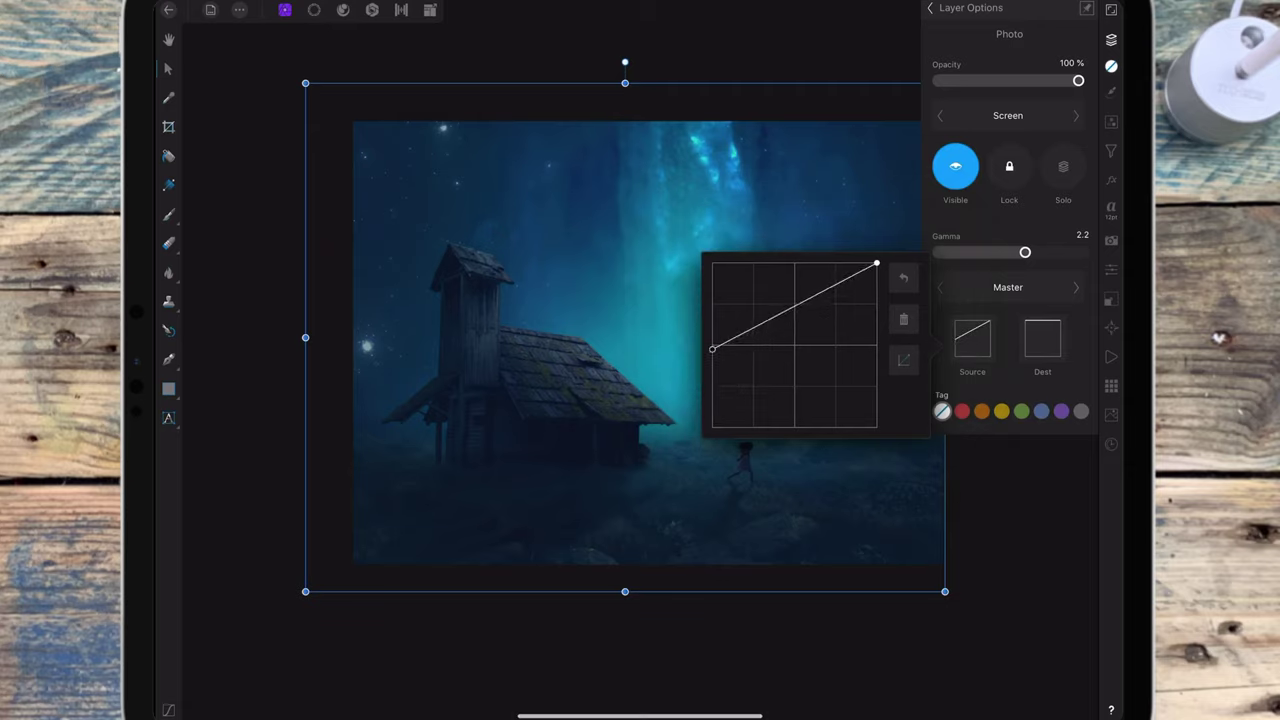
left_click(930, 7)
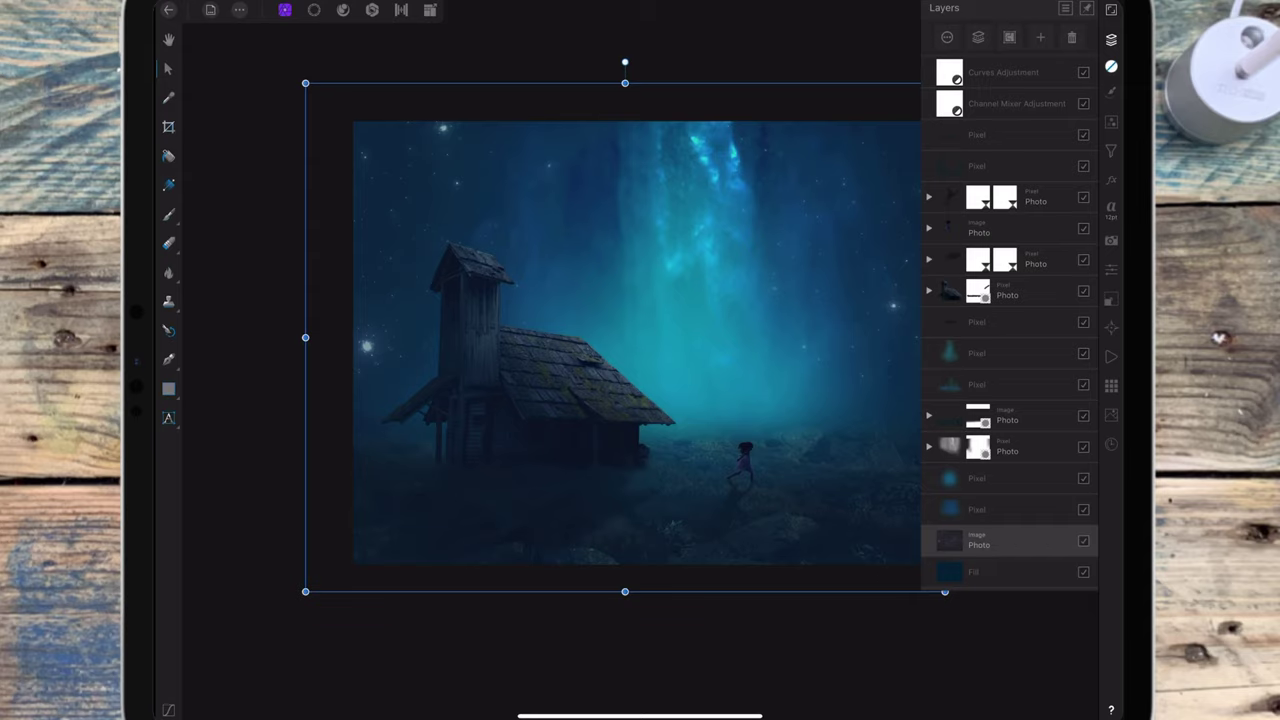
Narrow the starry sky image to cover the right part of the sky
left_click(1111, 38)
left_click_drag(340, 360, 606, 358)
left_click_drag(883, 357, 951, 362)
left_click_drag(852, 385, 832, 385)
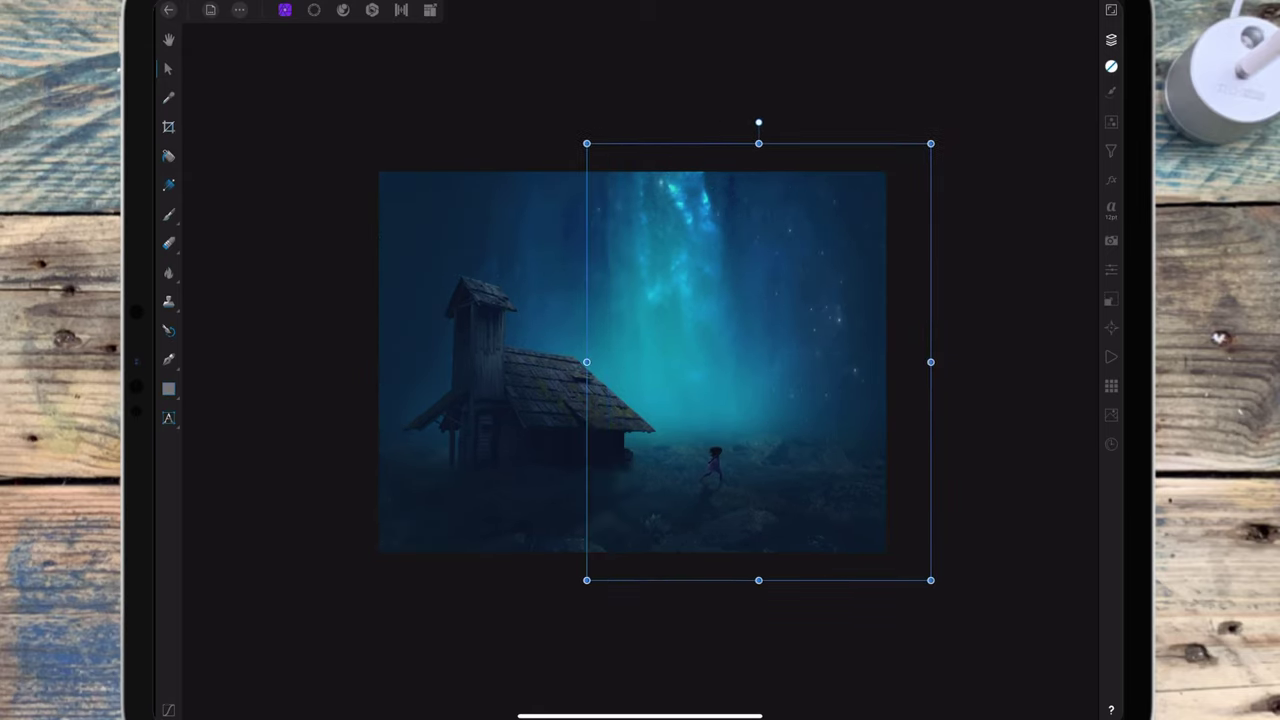
left_click_drag(930, 362, 988, 360)
left_click_drag(760, 362, 726, 368)
left_click_drag(954, 368, 968, 368)
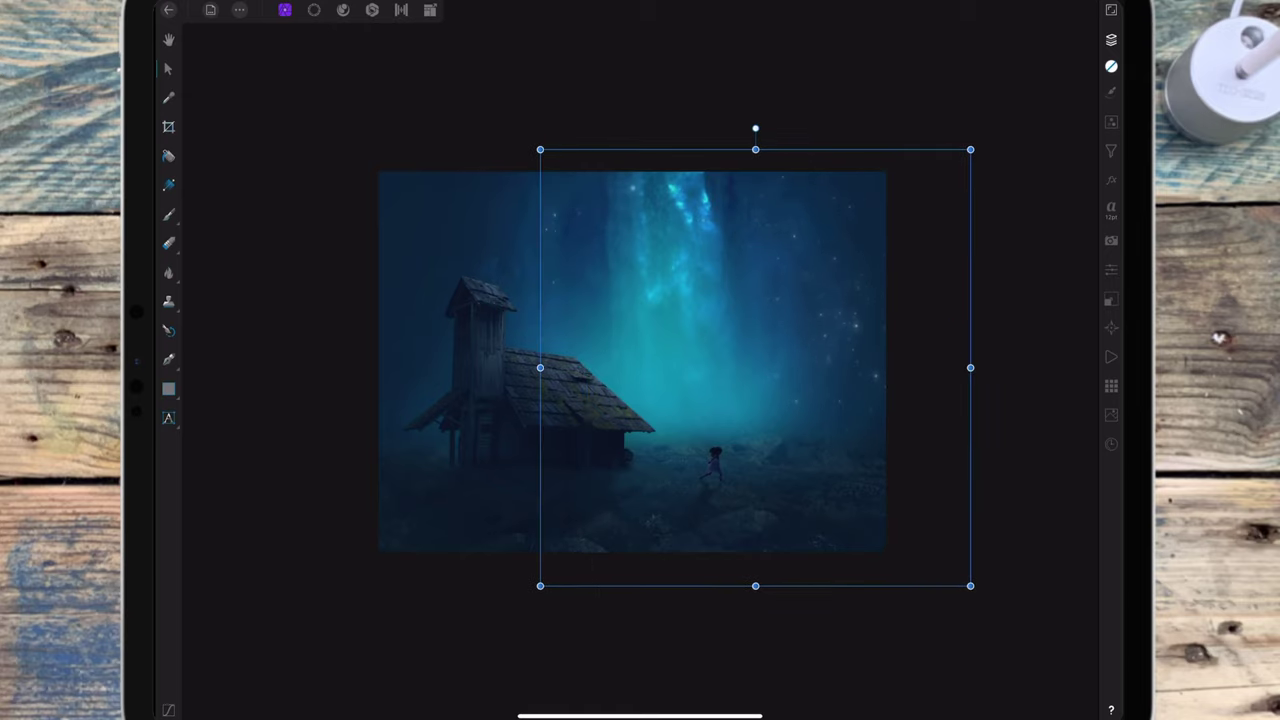
Duplicate the starry image, move the copy over the left sky, and select the lower copy
left_click(823, 334)
left_click(763, 300)
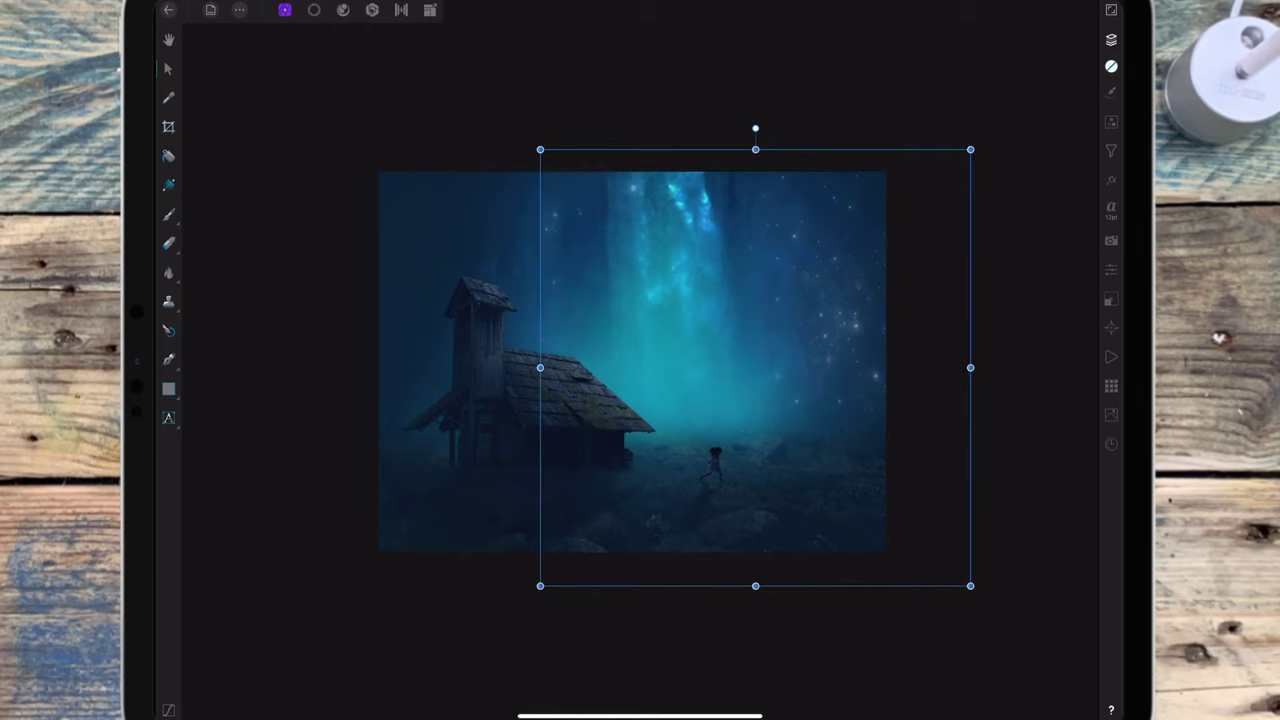
mouse_move(855, 355)
left_mouse_down()
mouse_move(578, 362)
mouse_move(589, 357)
left_mouse_up()
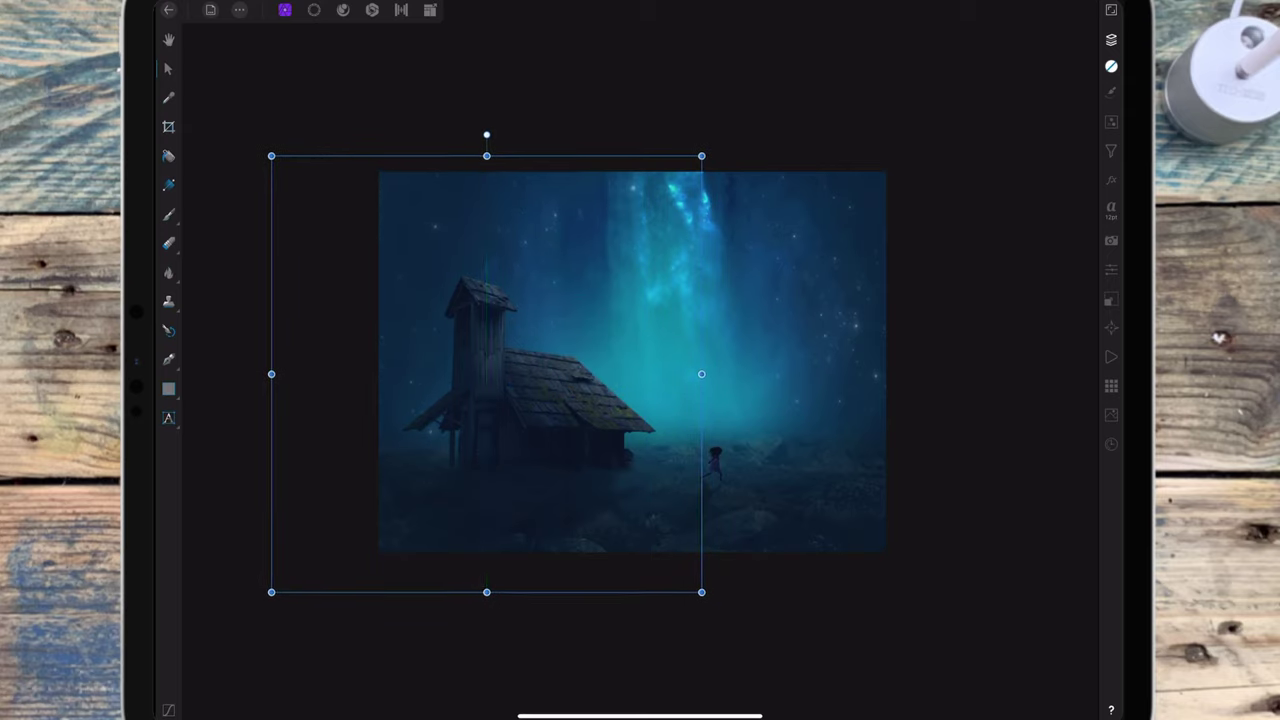
key("ctrl+d")
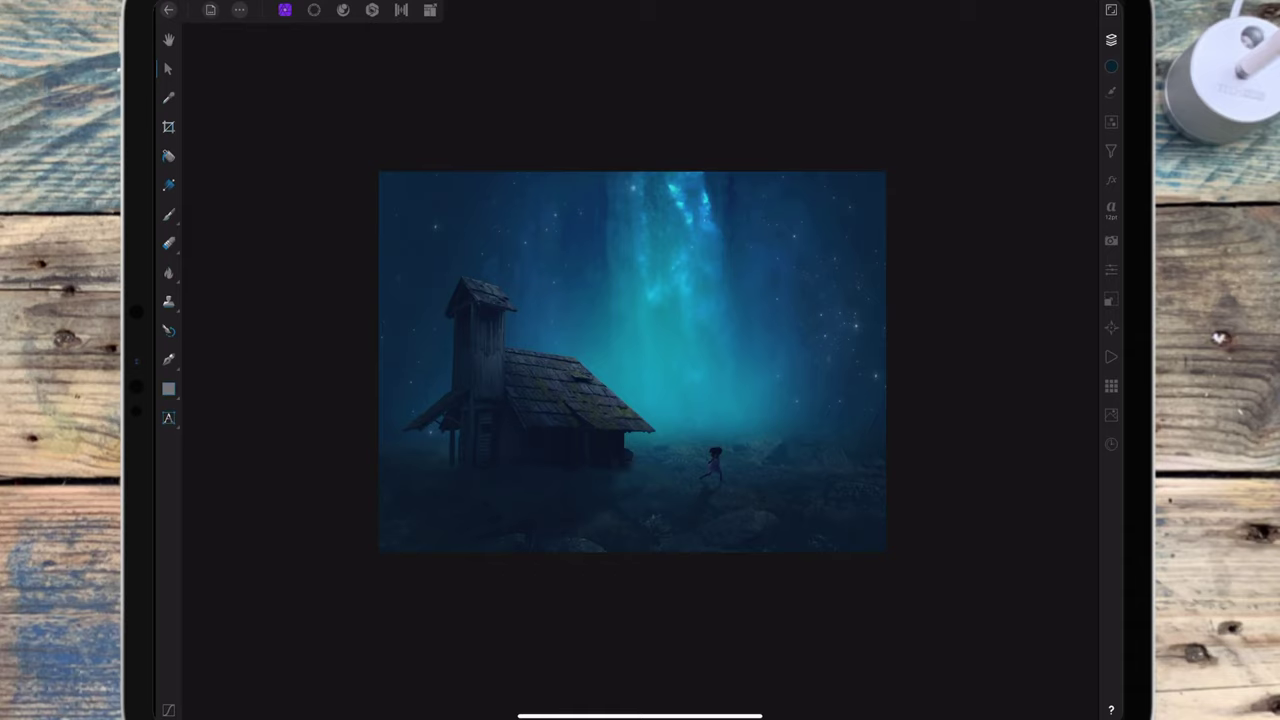
left_click(1111, 39)
left_click(1000, 572)
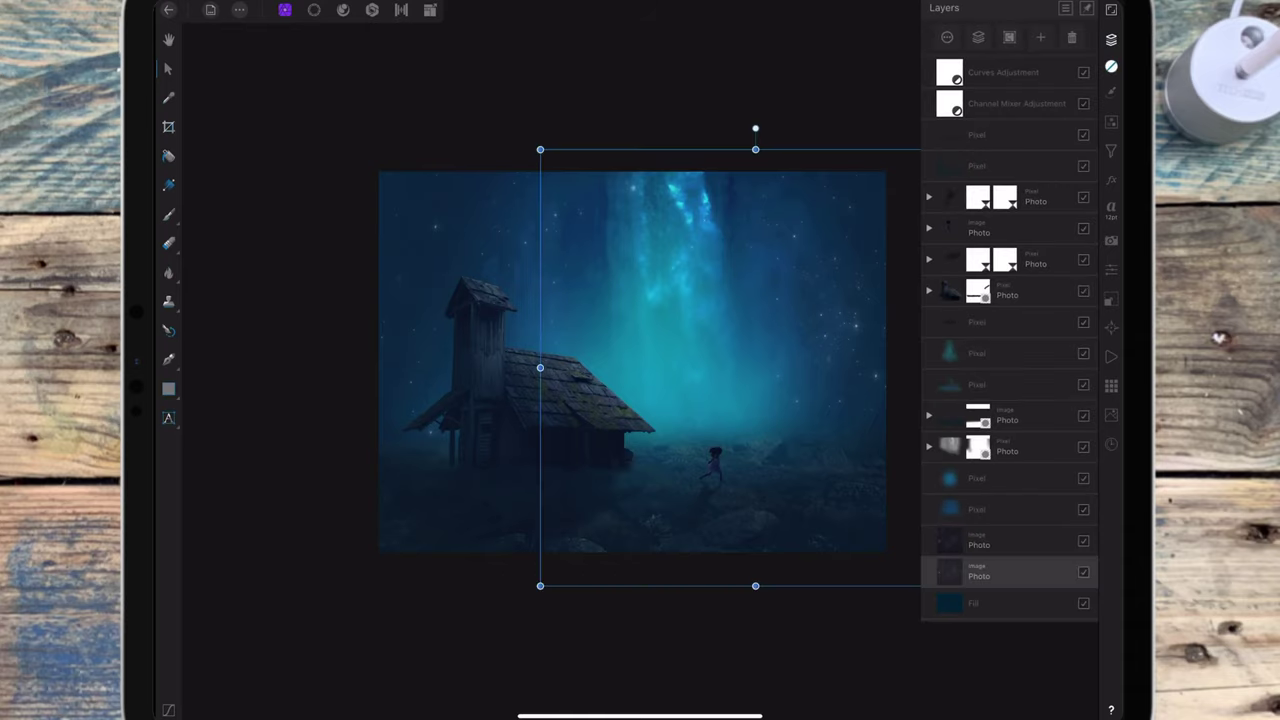
Softly erase stars near the house tower and cyan glow with a 24–54% opacity Erase Brush
left_click(168, 243)
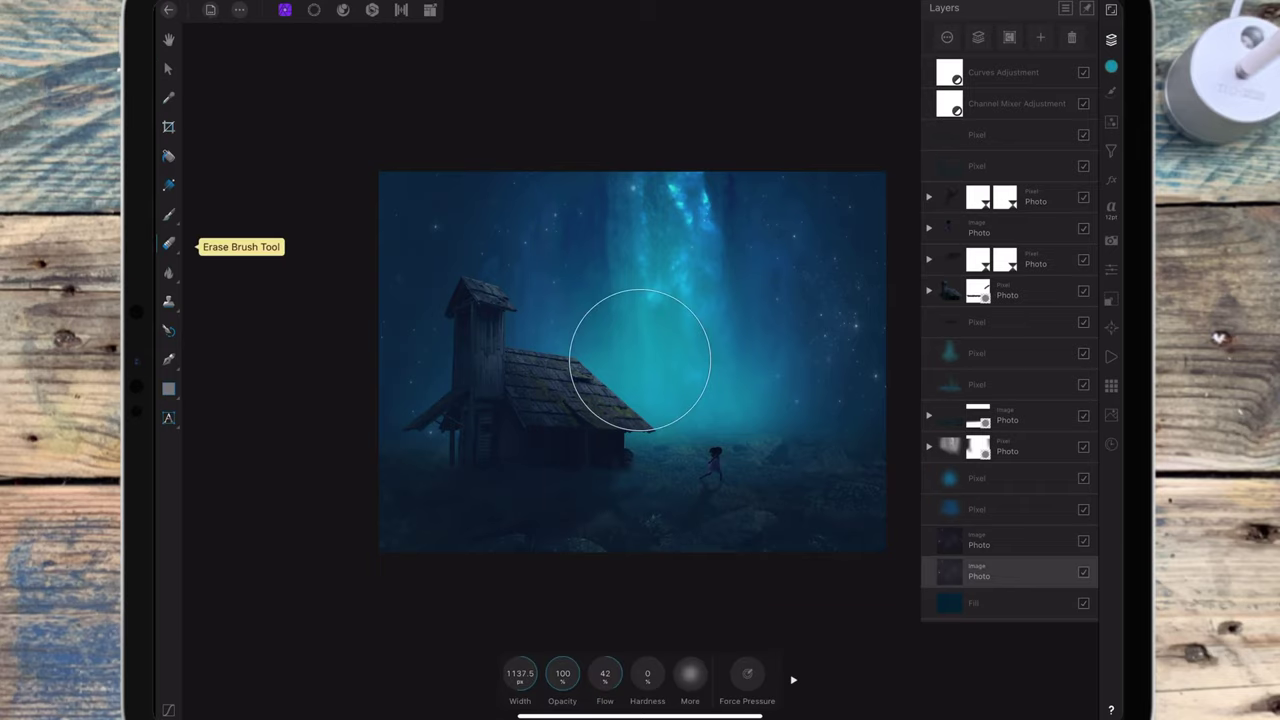
mouse_move(562, 673)
left_mouse_down()
mouse_move(509, 691)
mouse_move(571, 651)
mouse_move(314, 676)
left_mouse_up()
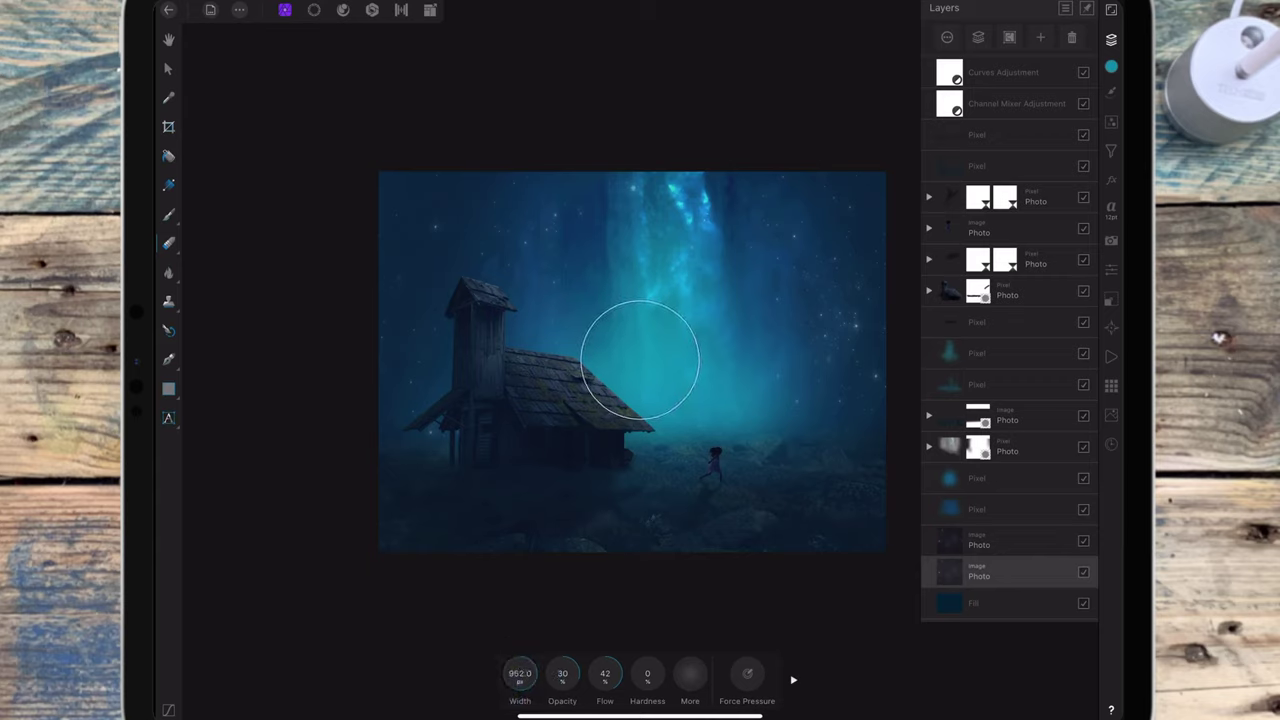
left_click_drag(537, 223, 528, 277)
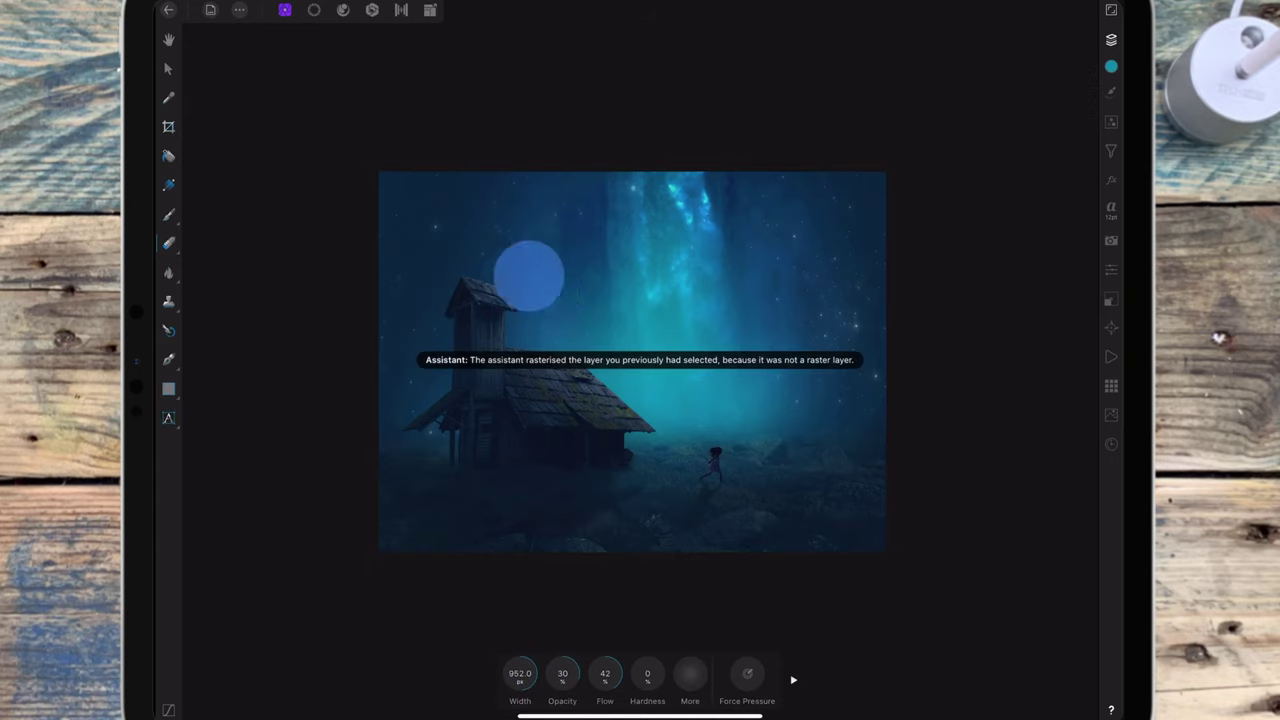
left_click_drag(567, 668, 570, 630)
left_click_drag(537, 240, 576, 356)
scroll(630, 390, "down", 2)
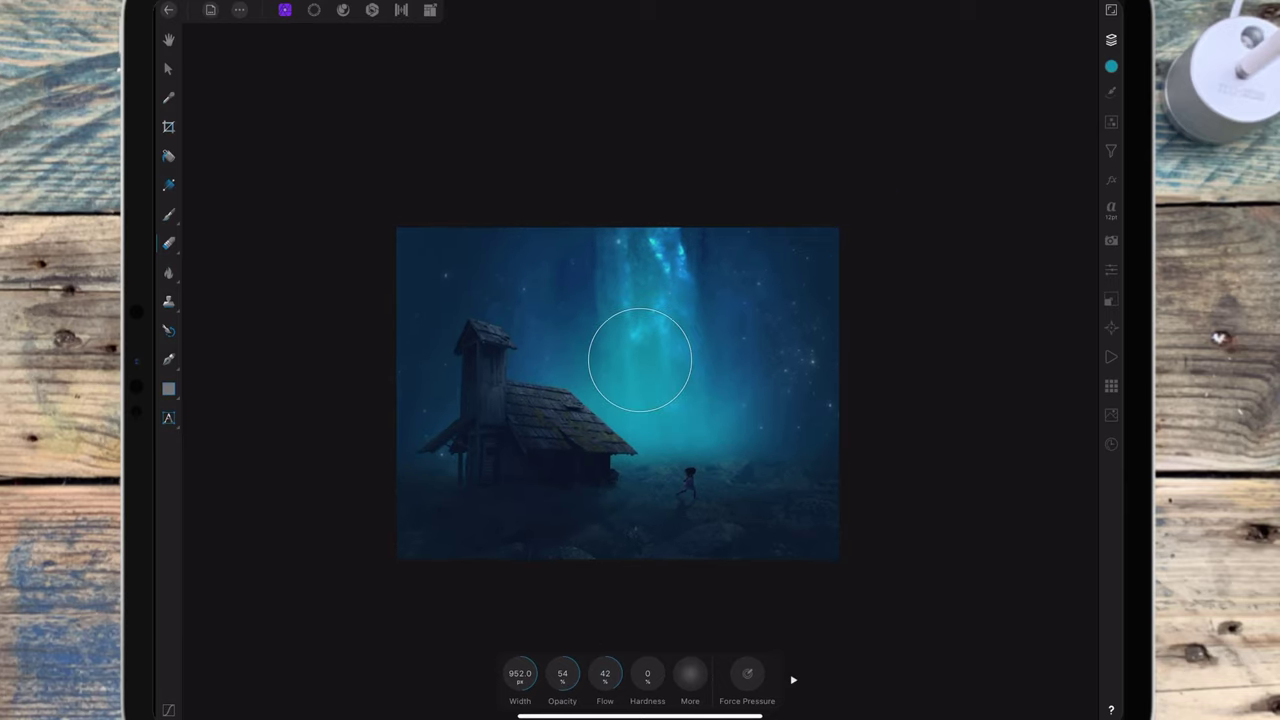
left_click(1111, 39)
Group both starry Photo layers and blend the group in Screen at about 51% opacity
left_click(990, 540)
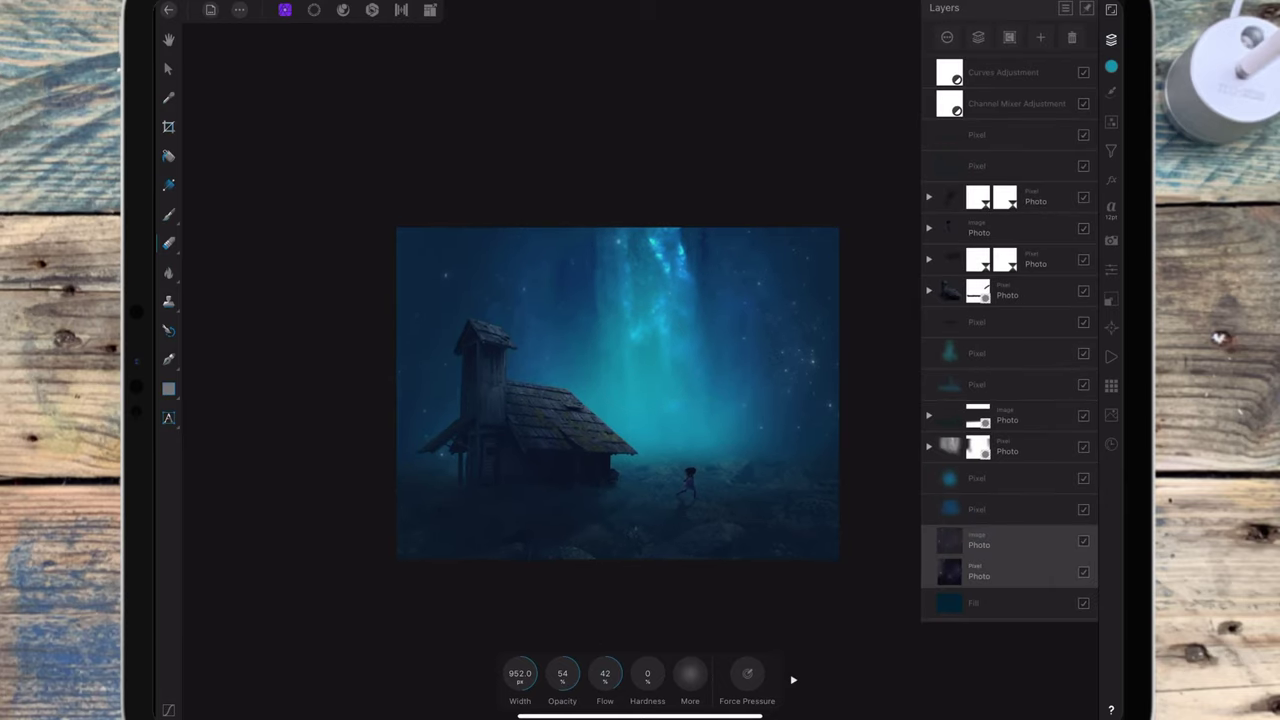
key("ctrl+g")
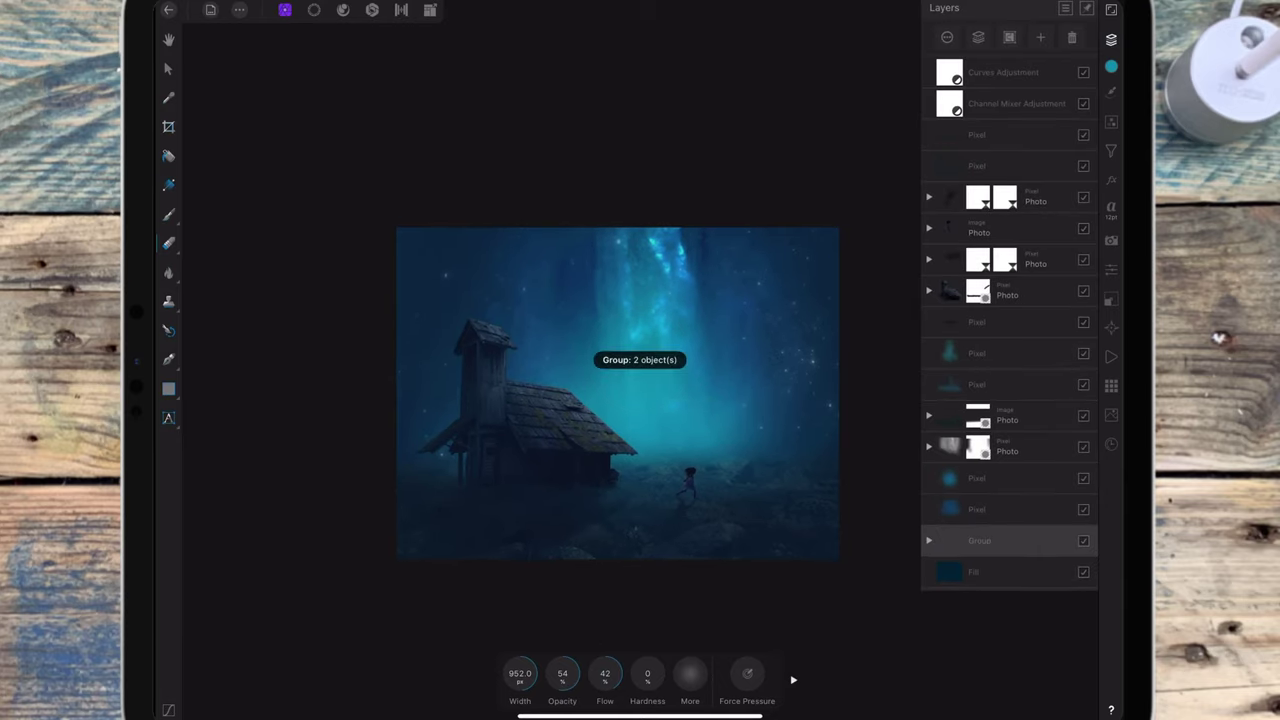
left_click(979, 540)
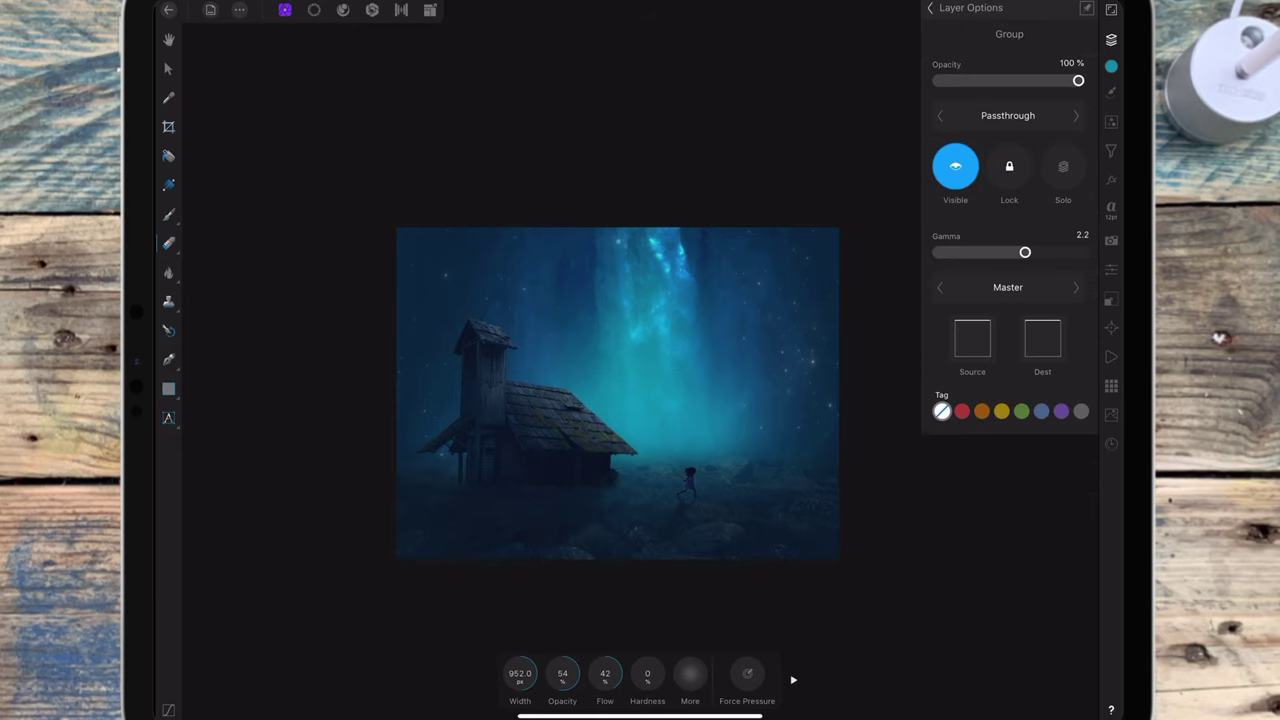
left_click(1008, 115)
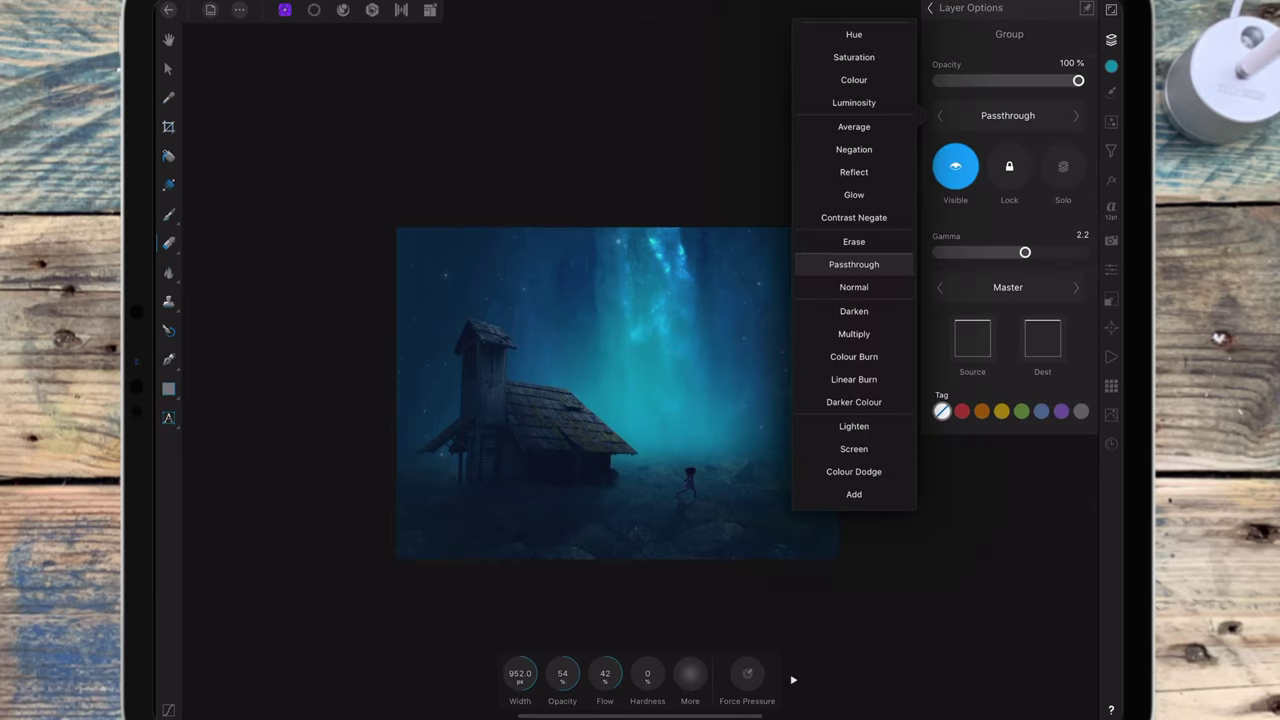
left_click(854, 449)
left_click_drag(1078, 80, 1003, 93)
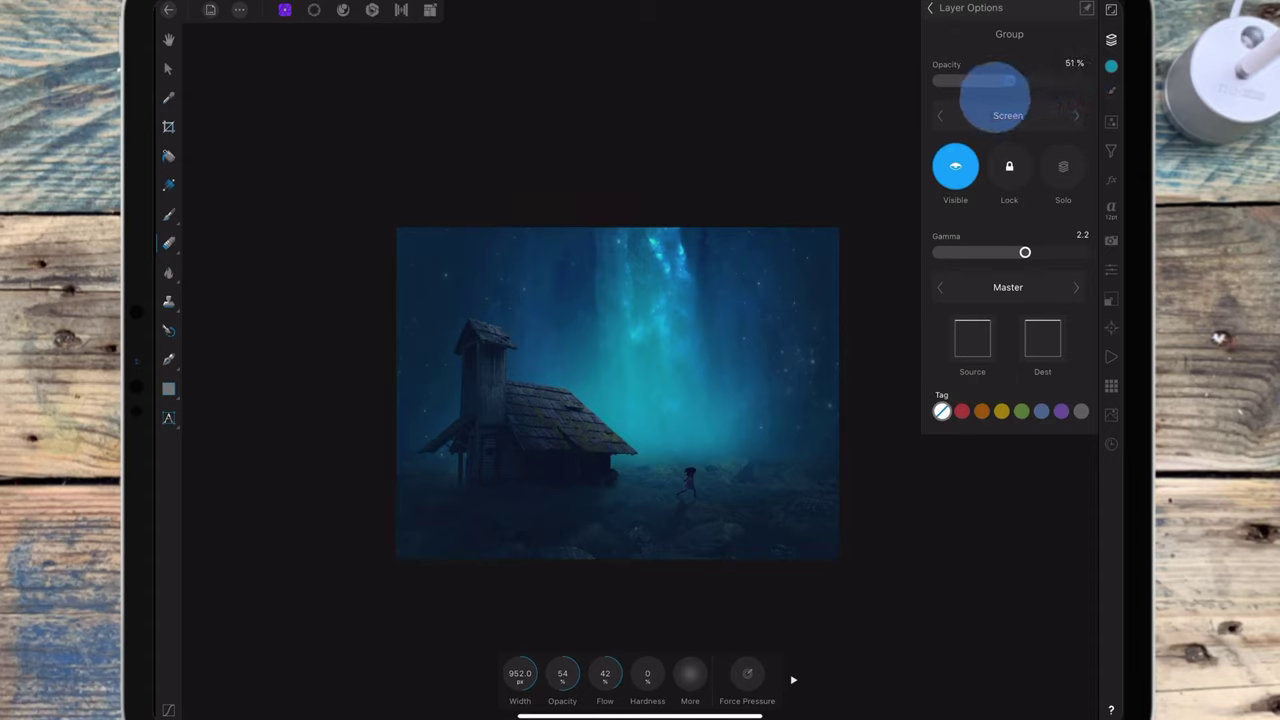
left_click(930, 8)
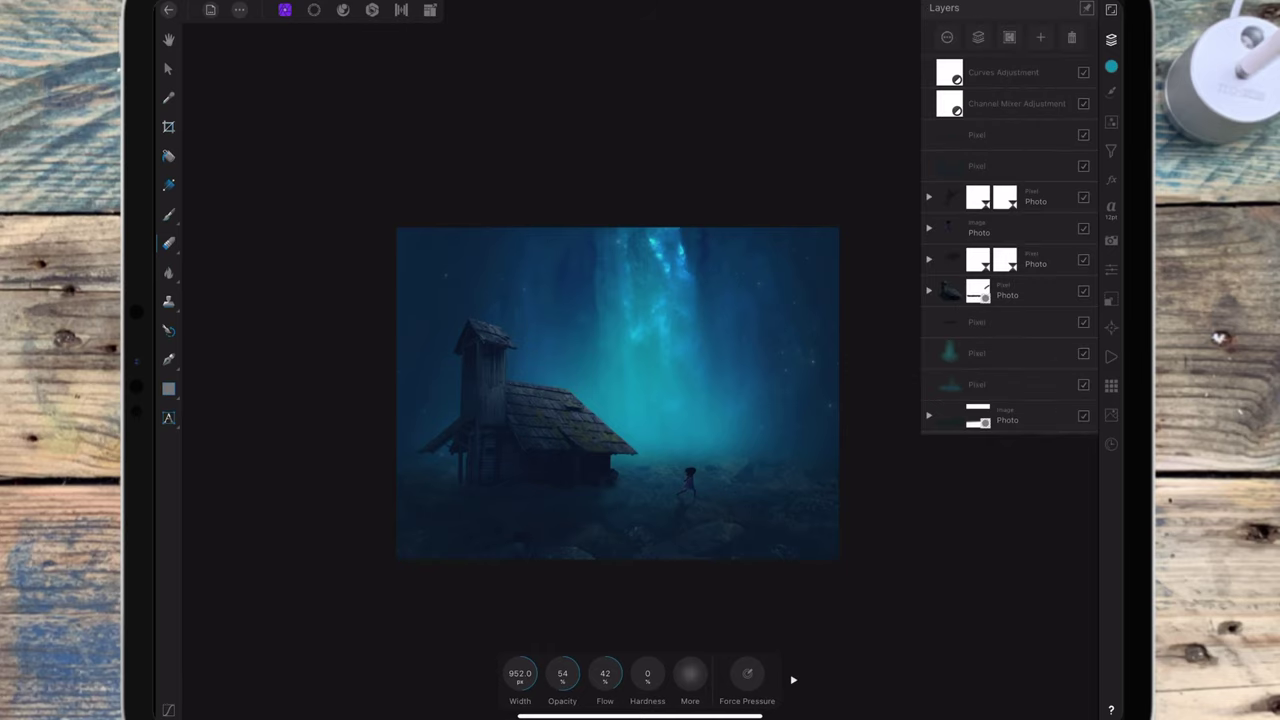
left_click(1003, 72)
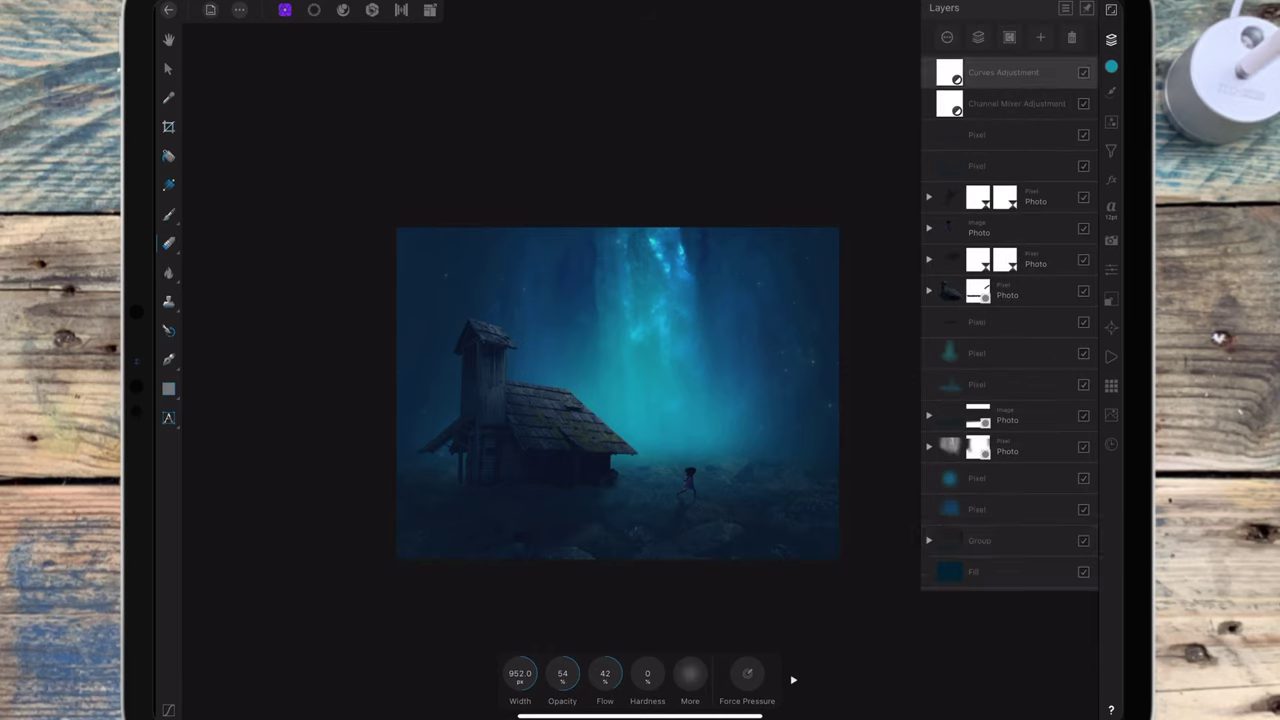
left_click(1111, 121)
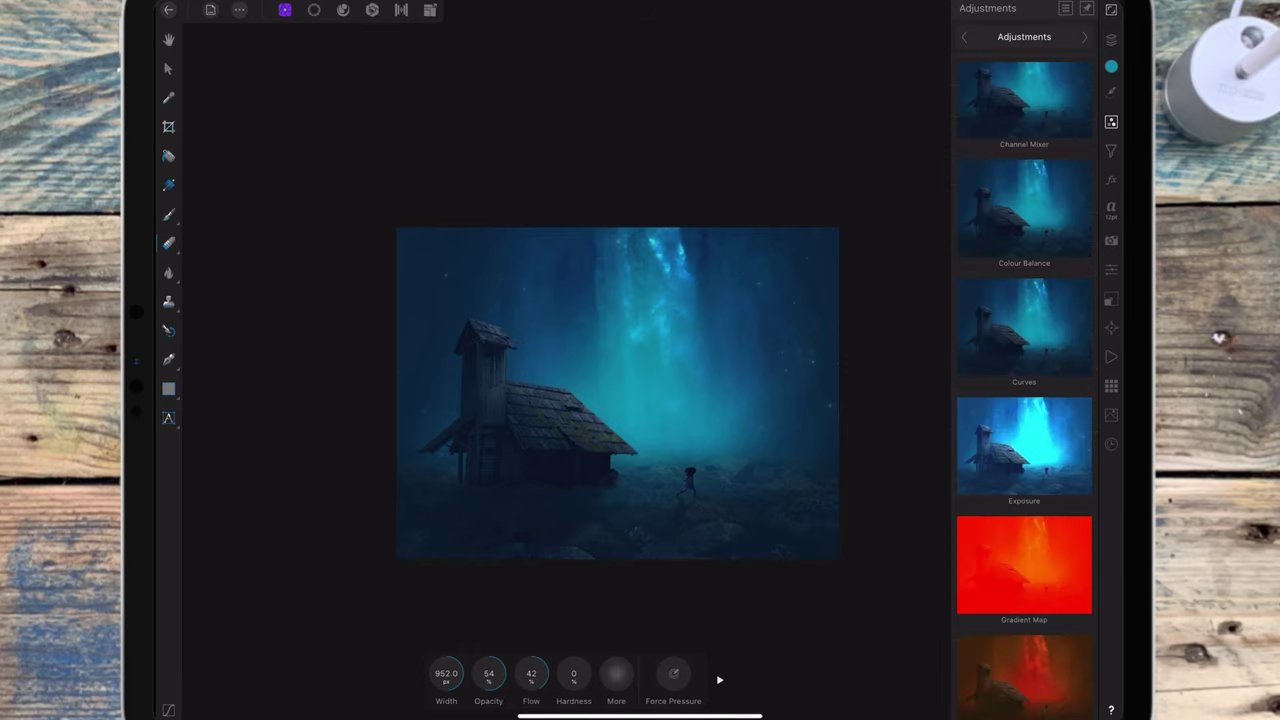
Add an Exposure adjustment and raise exposure to about 0.52
left_click(1024, 447)
left_click_drag(528, 672, 555, 650)
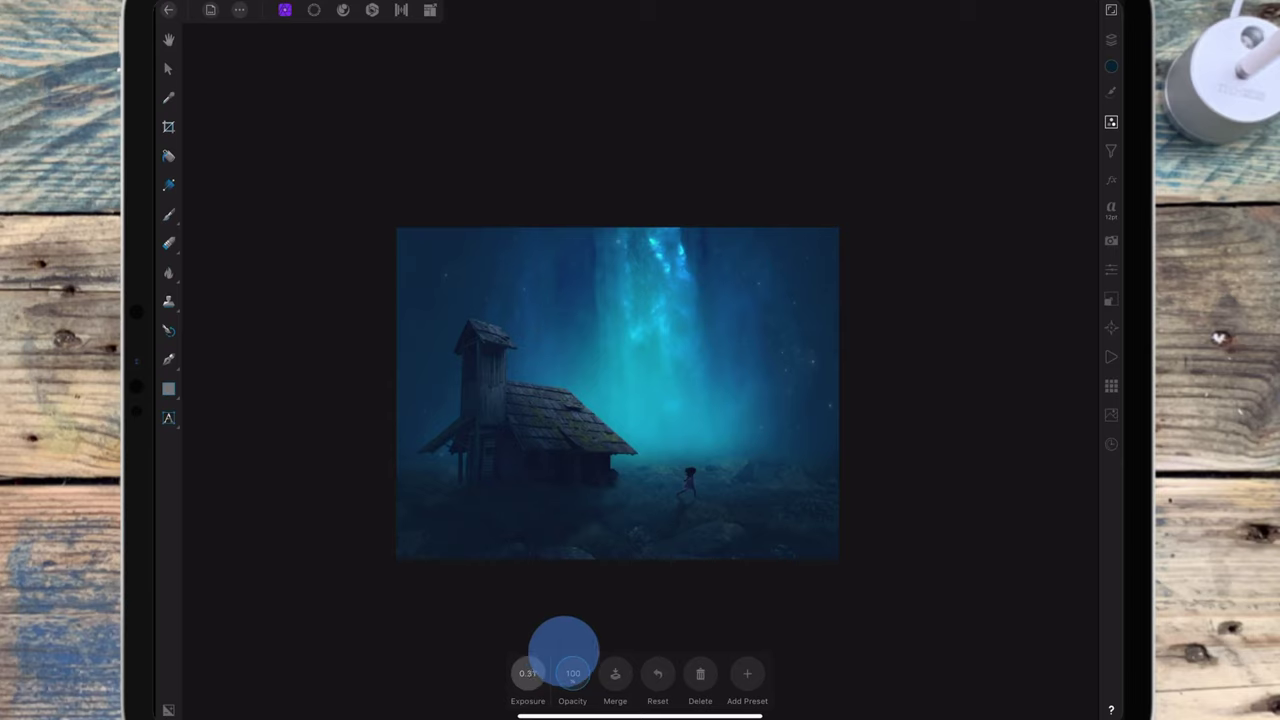
left_click_drag(560, 650, 557, 658)
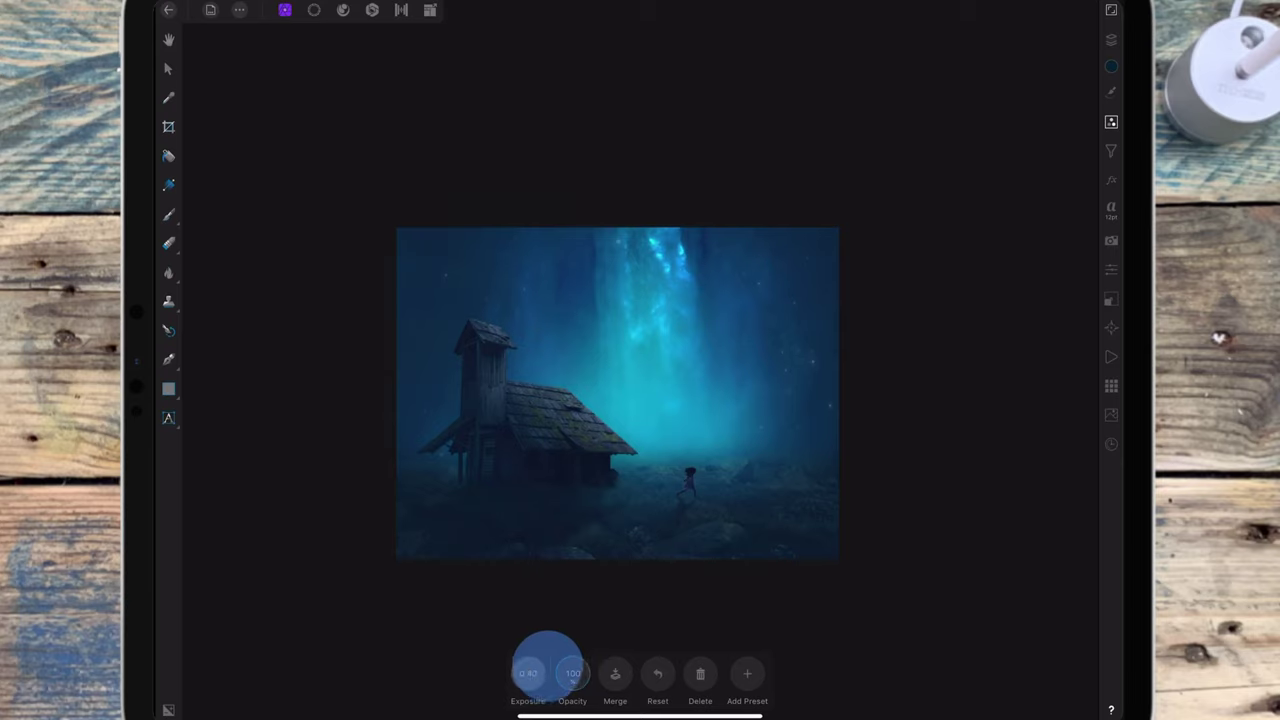
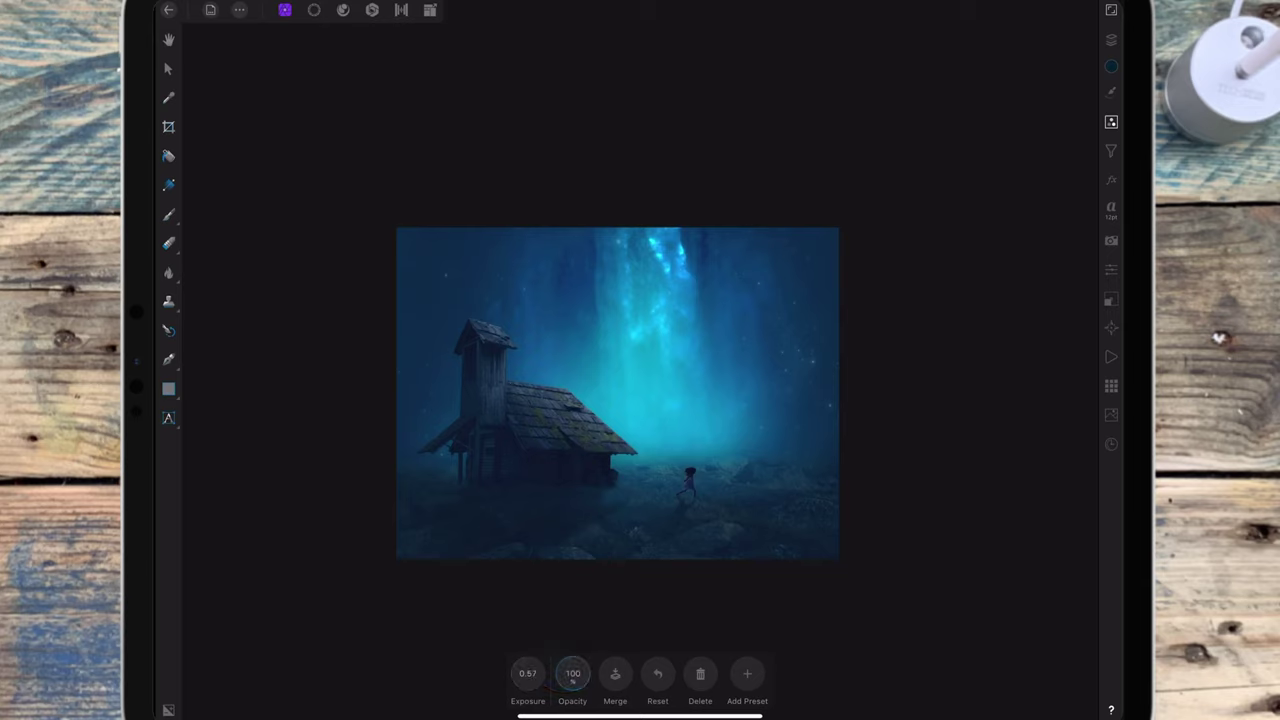
Paint soft black at reduced opacity on the Exposure Adjustment mask along the left edge
left_click(1110, 39)
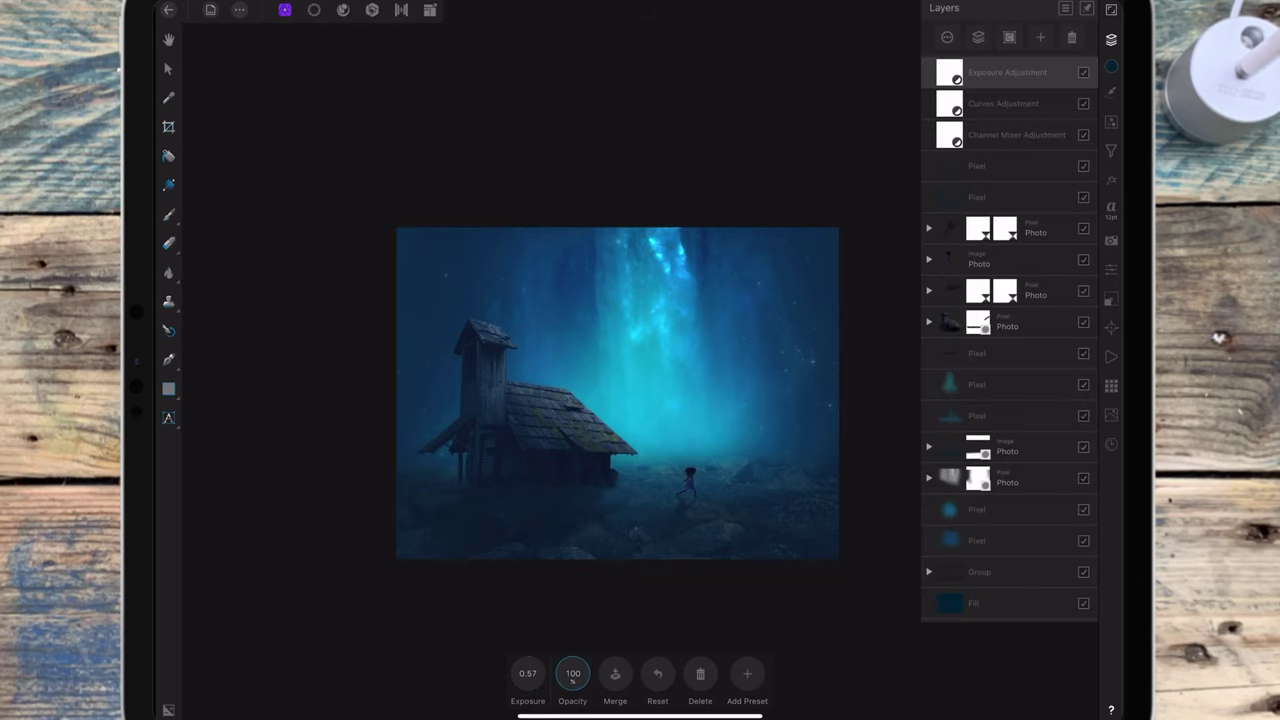
left_click(168, 213)
left_click(720, 673)
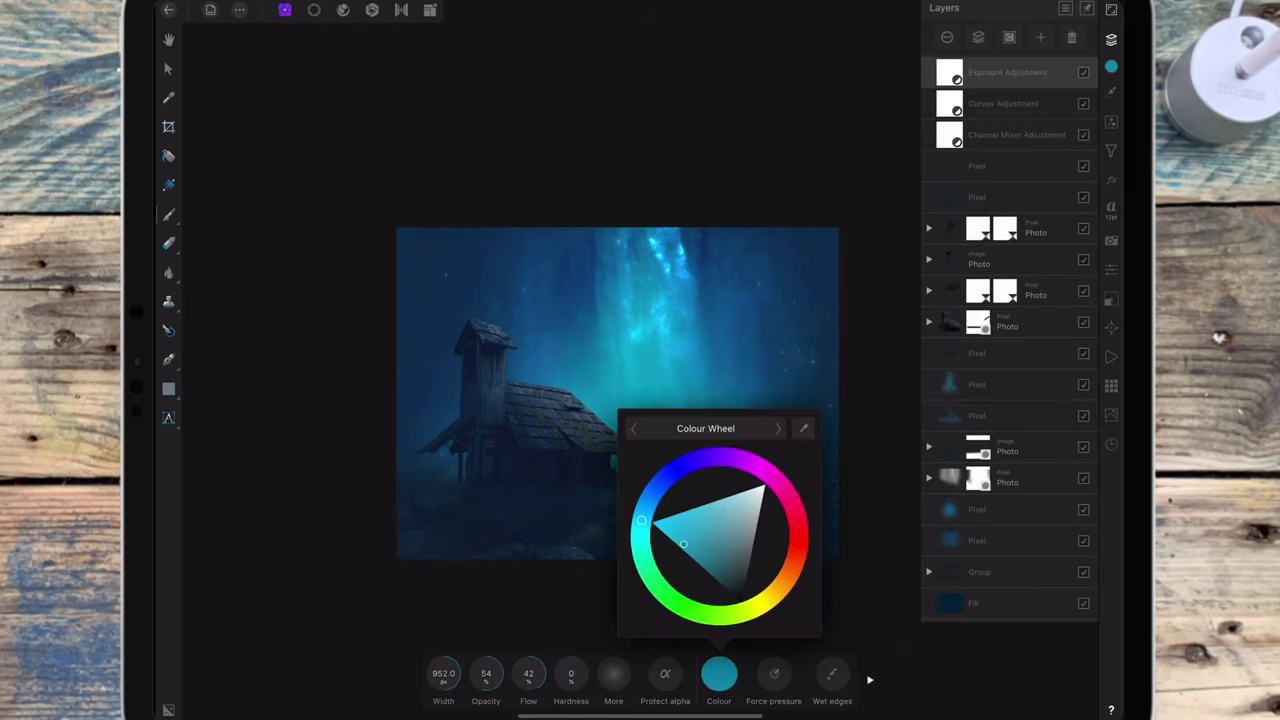
left_click(720, 673)
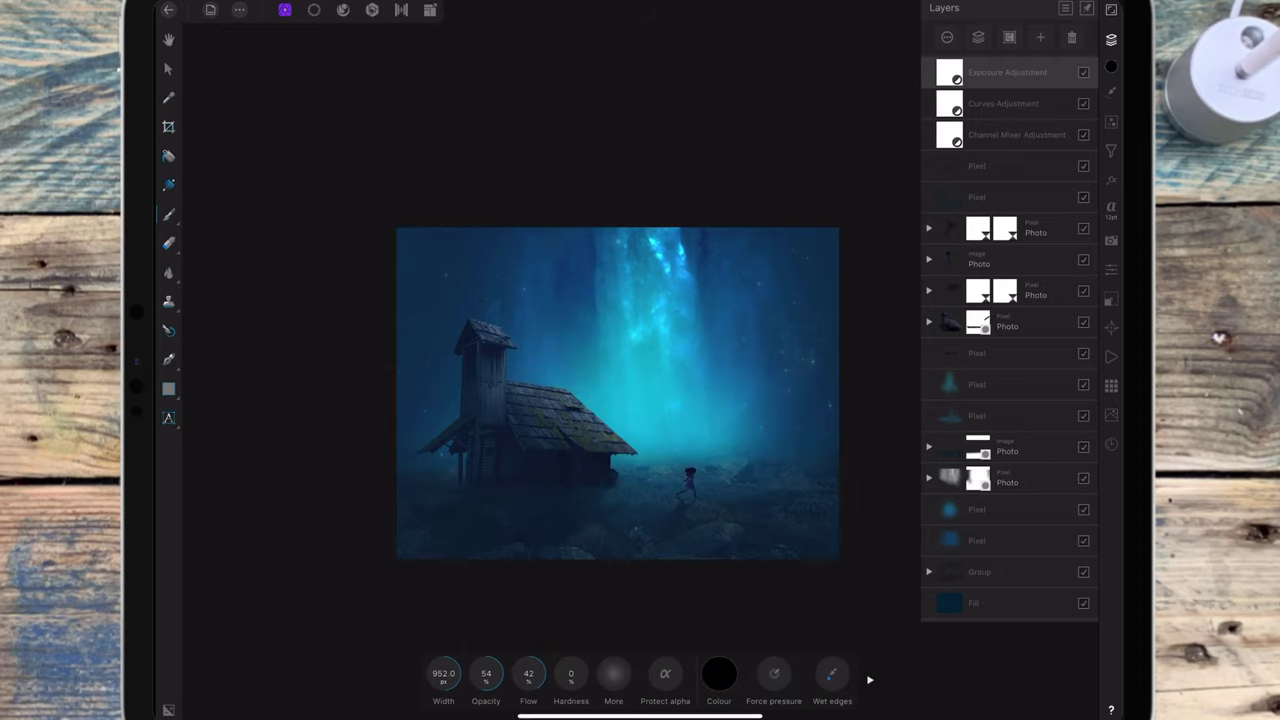
mouse_move(497, 672)
left_mouse_down()
mouse_move(538, 636)
mouse_move(362, 675)
left_mouse_up()
left_click(351, 358)
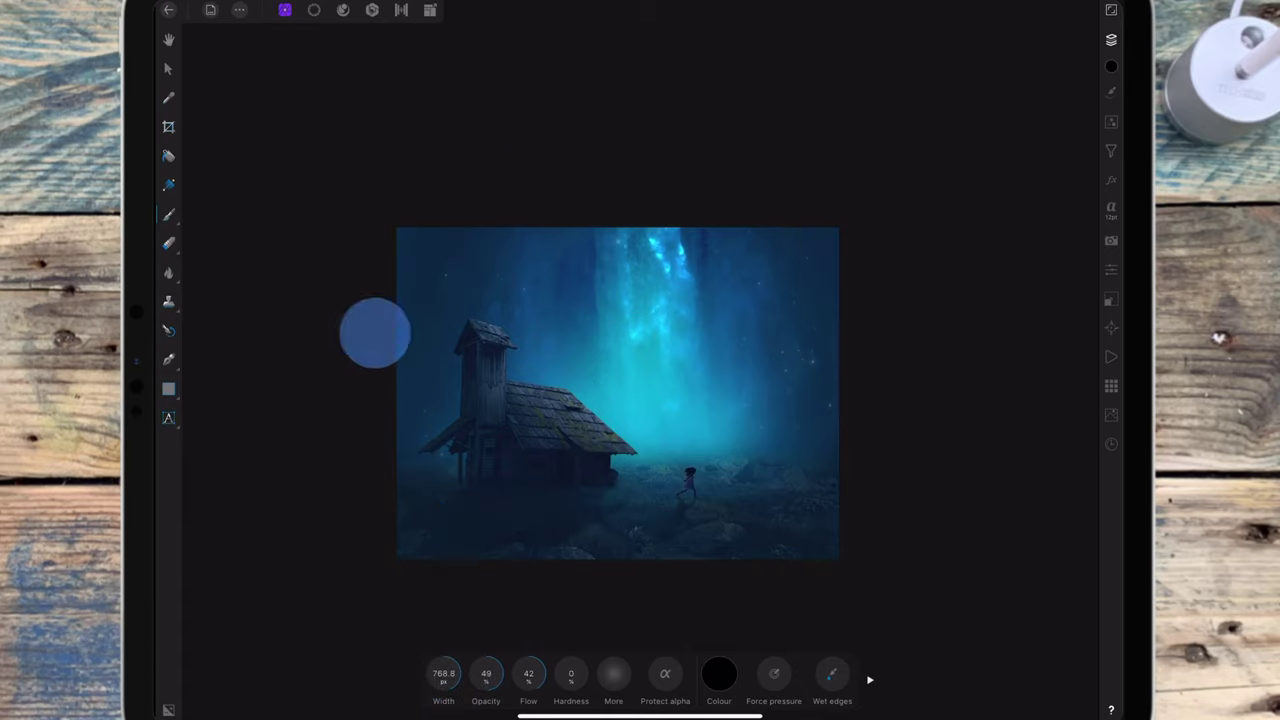
left_click(1111, 39)
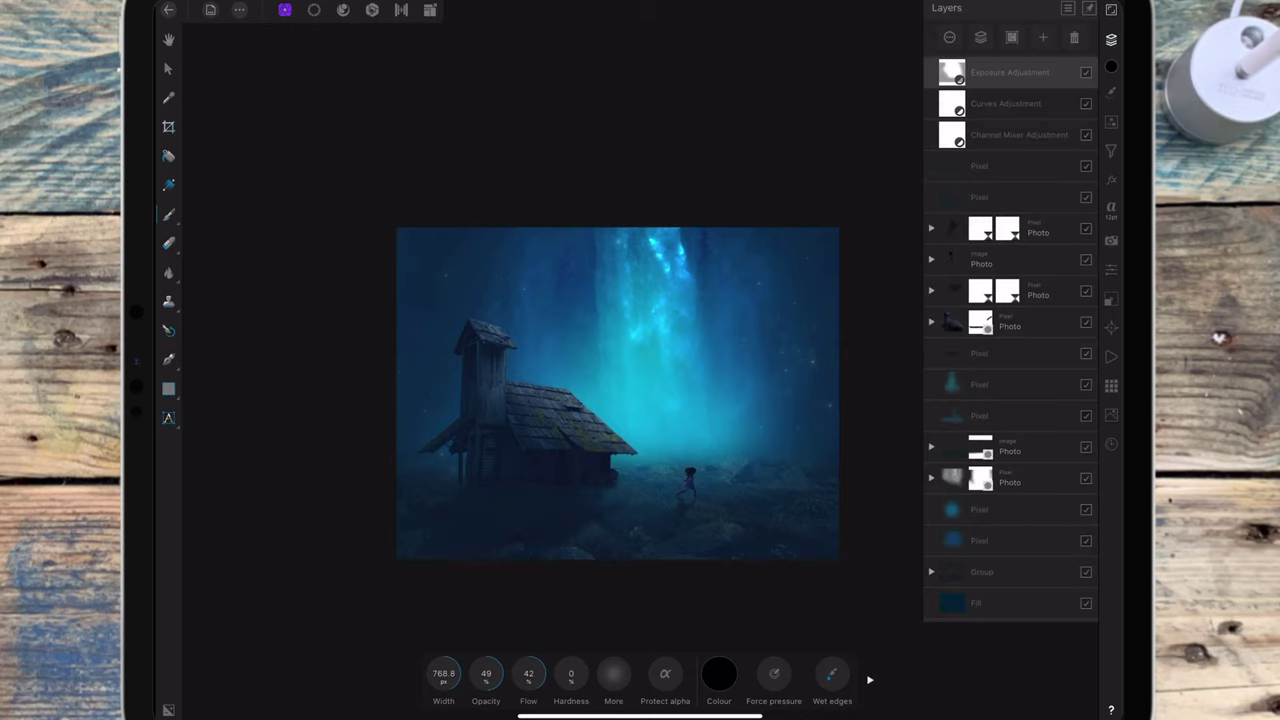
Lower the teal Vivid Light glow layer's opacity from 43% to about 35%
left_click(1000, 384)
left_click(949, 37)
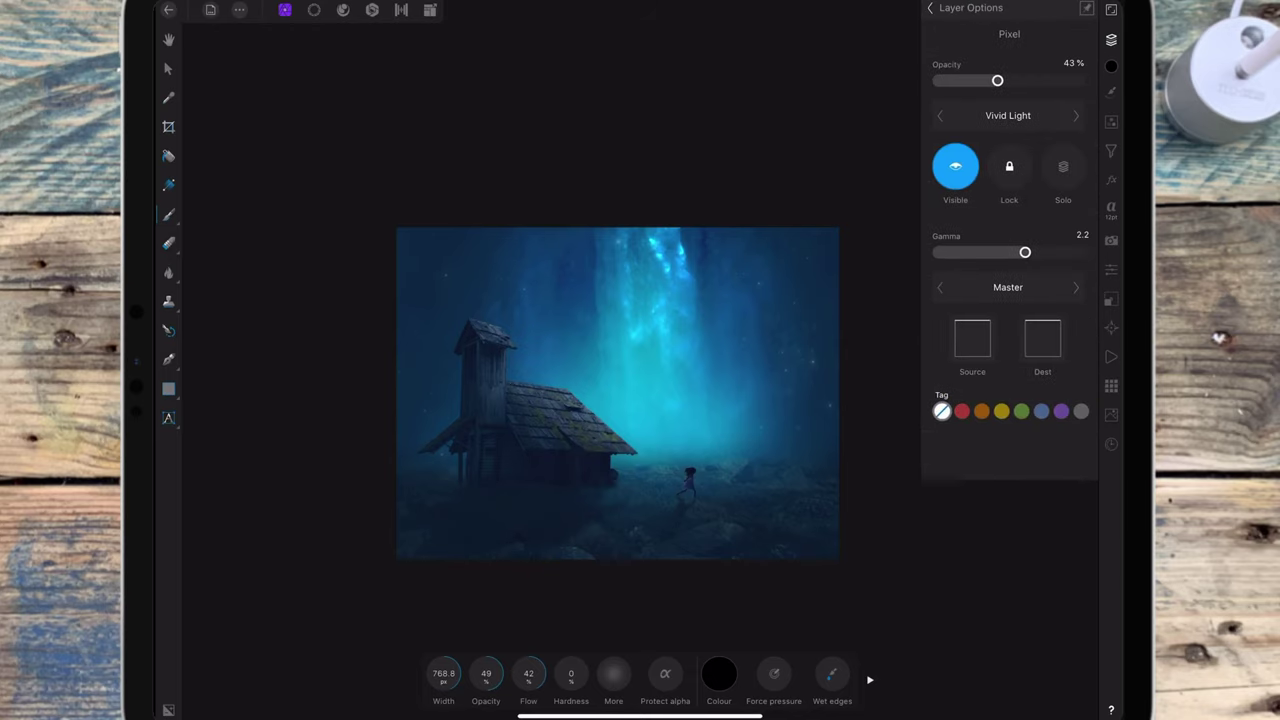
mouse_move(997, 80)
left_mouse_down()
mouse_move(947, 82)
mouse_move(961, 85)
left_mouse_up()
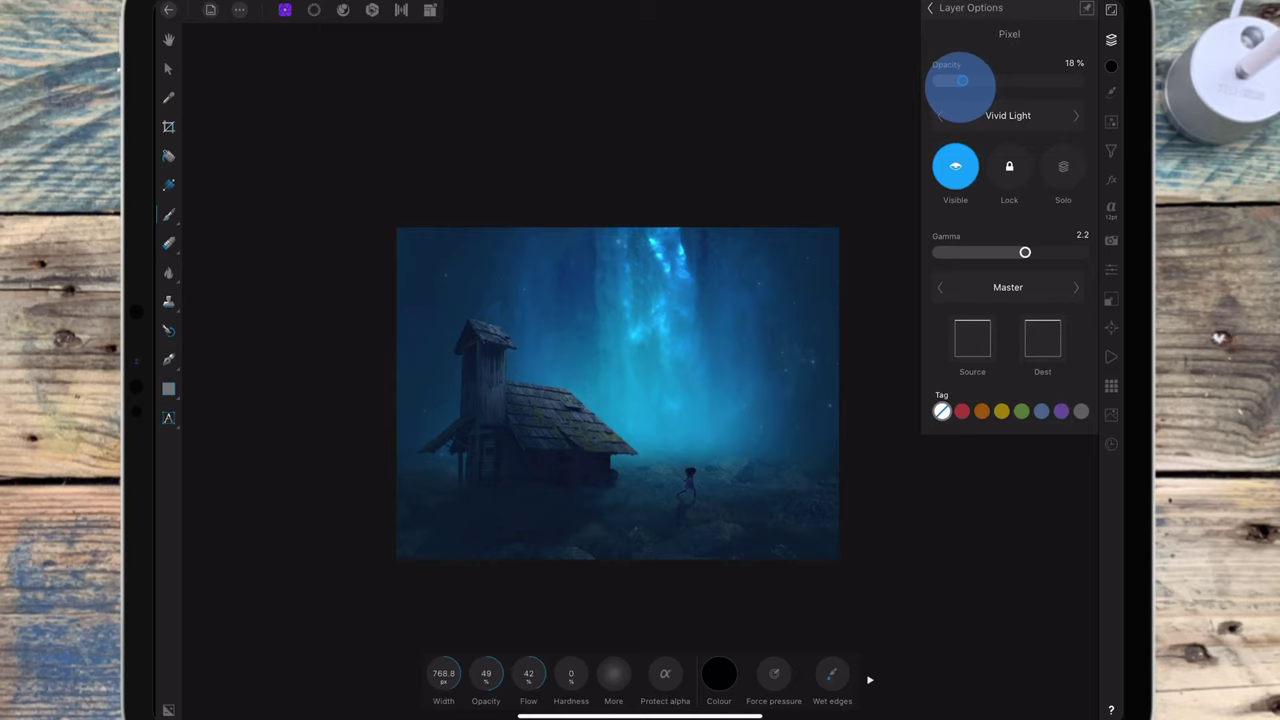
left_click_drag(962, 82, 996, 80)
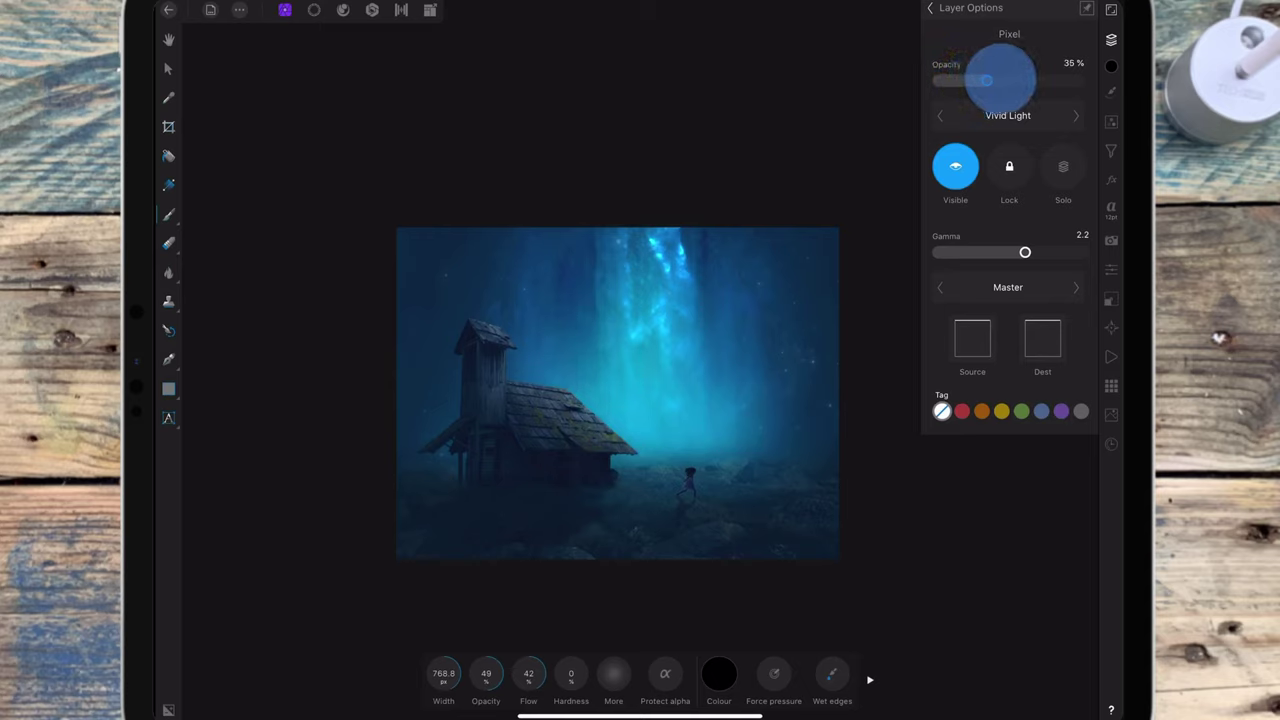
left_click(1016, 16)
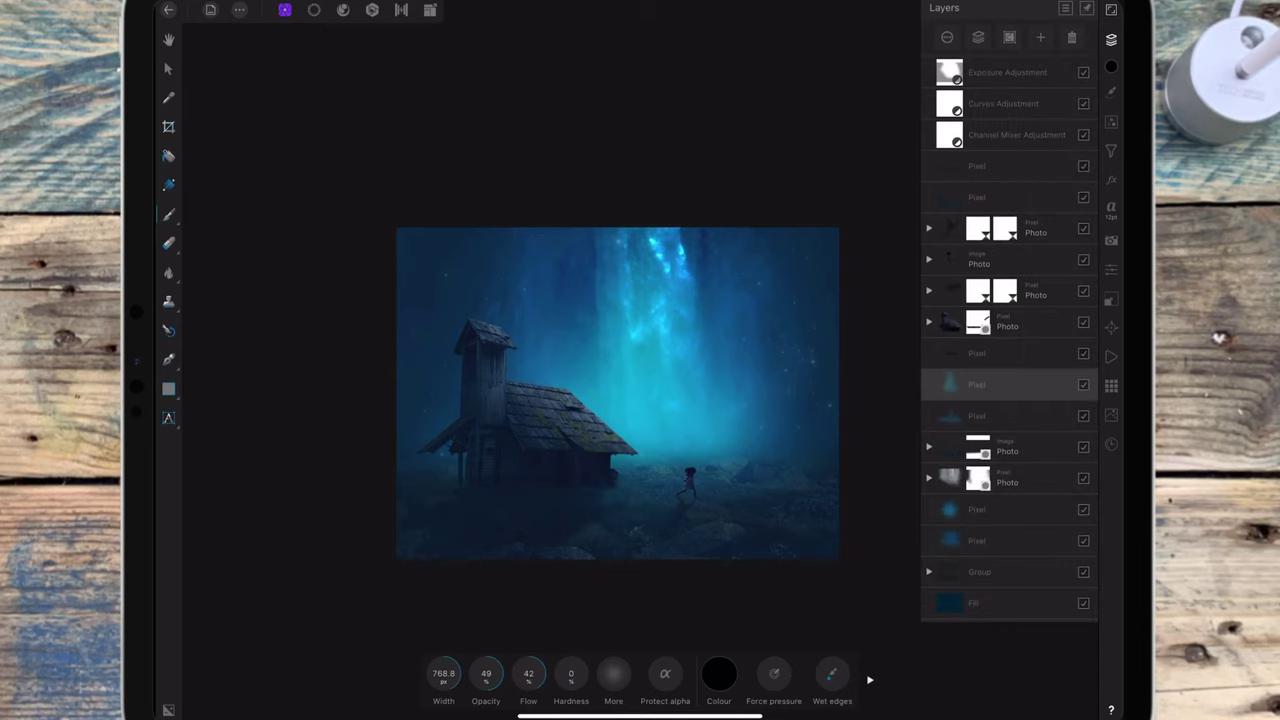
Erase soft 24%-opacity patches of glow over the house roof, then select the masked Photo layer
left_click(168, 243)
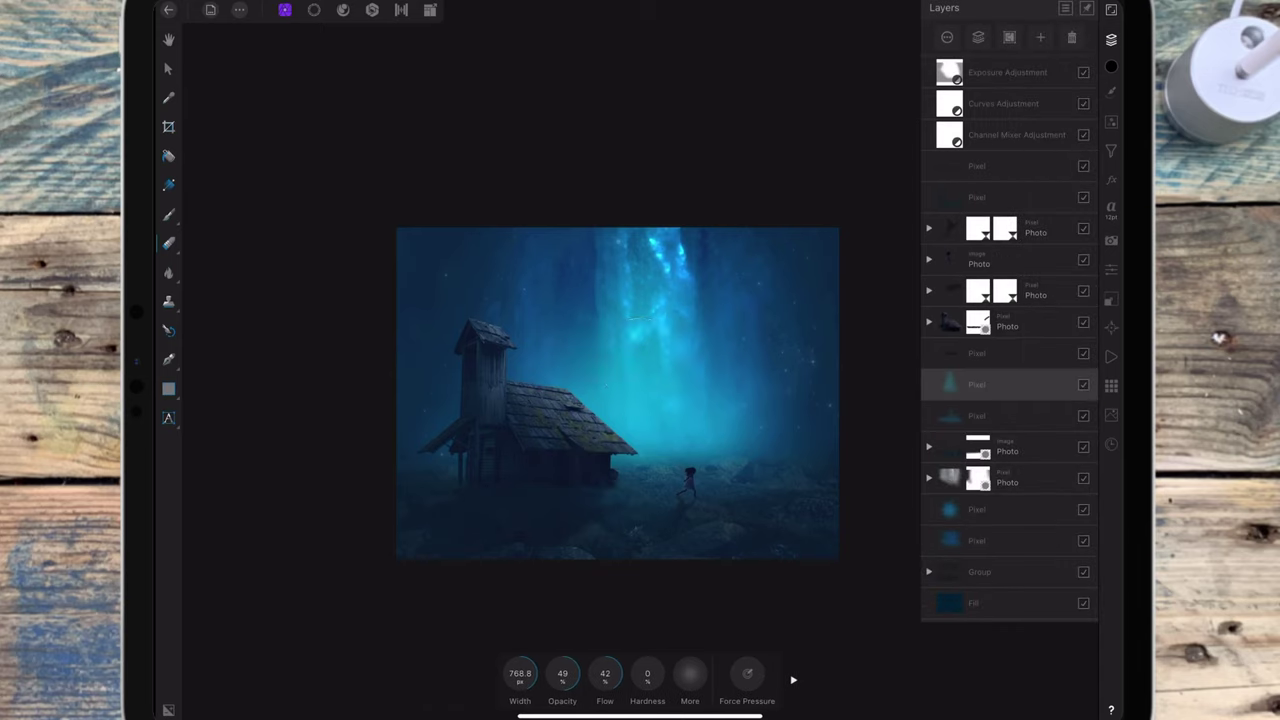
left_click_drag(571, 672, 536, 672)
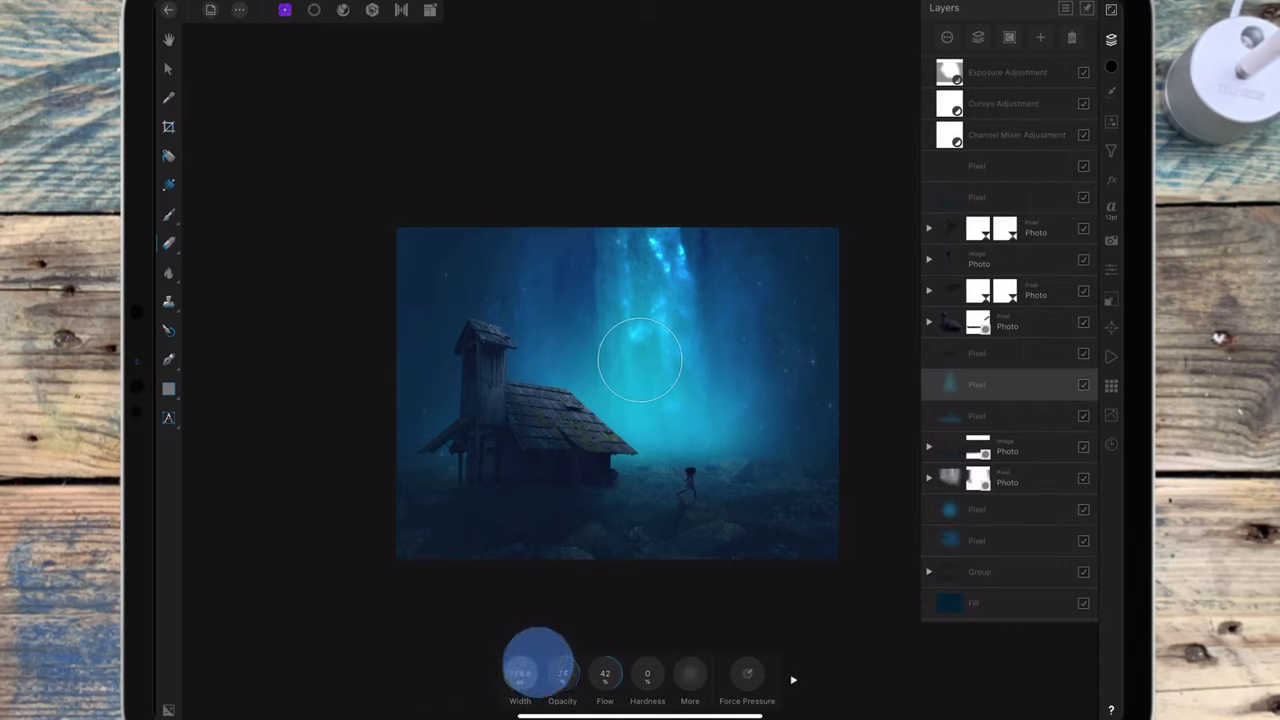
left_click(1110, 39)
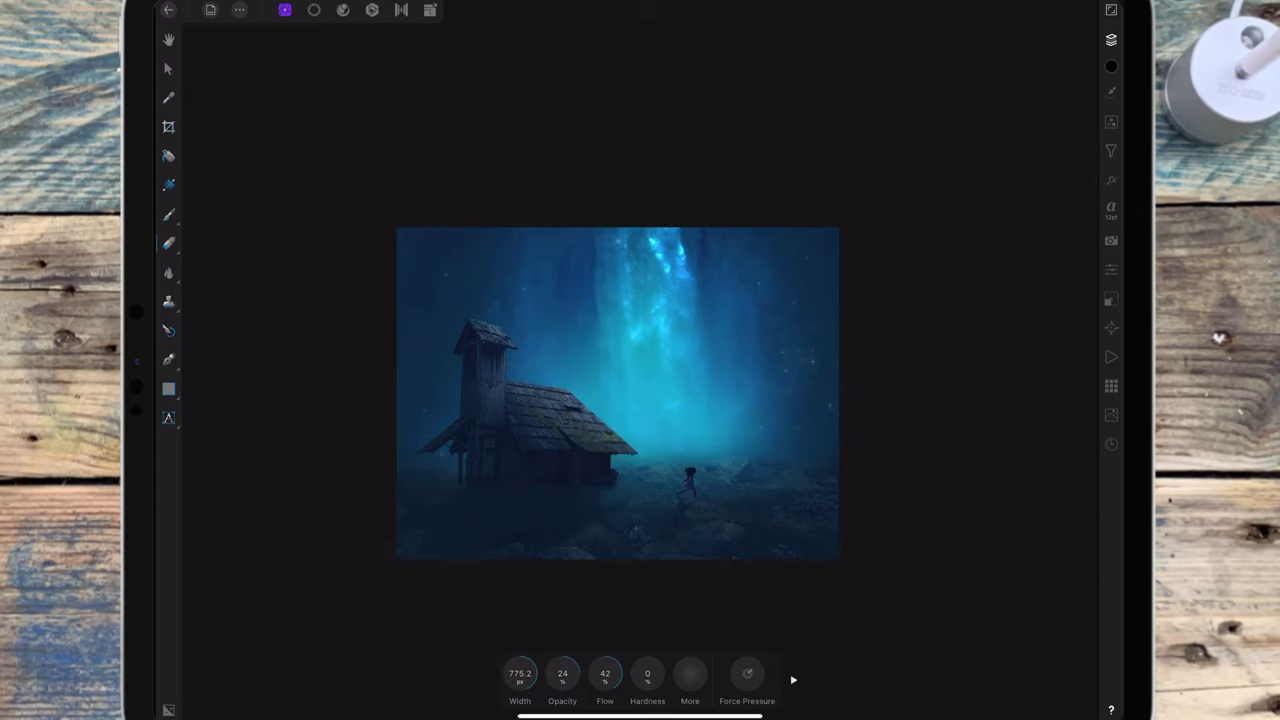
left_click(665, 430)
left_click(582, 390)
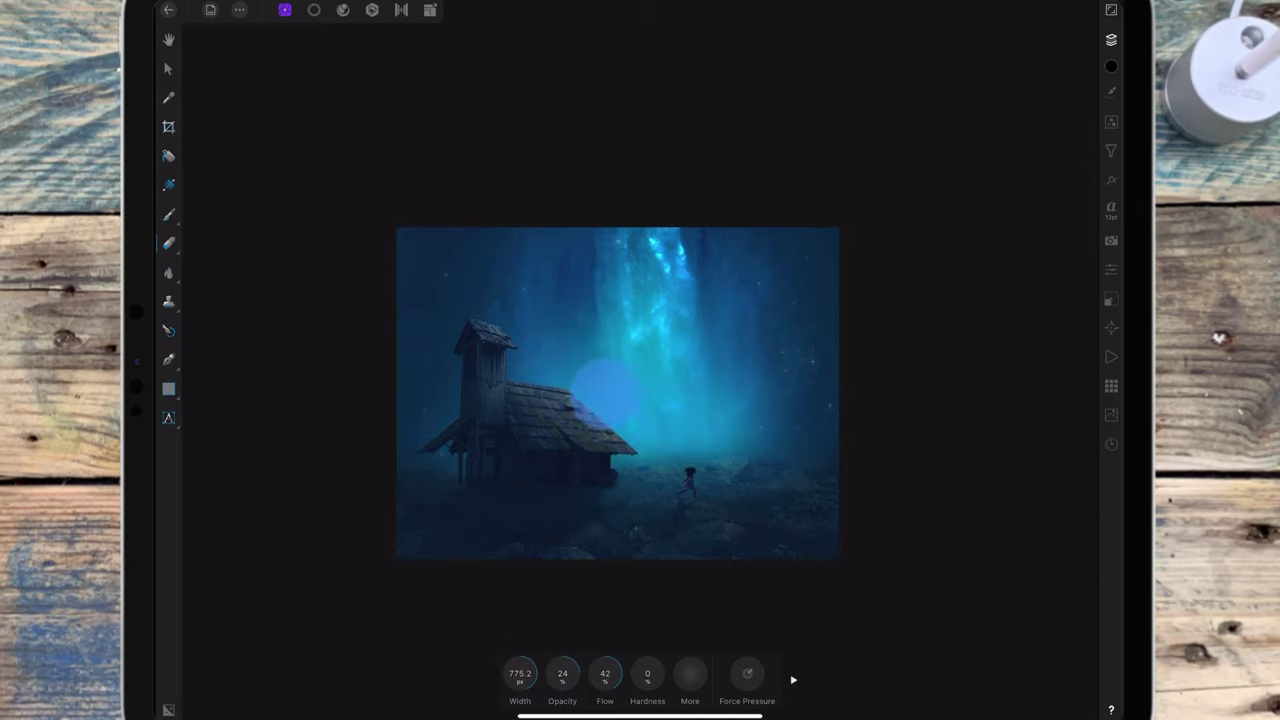
left_click(674, 458)
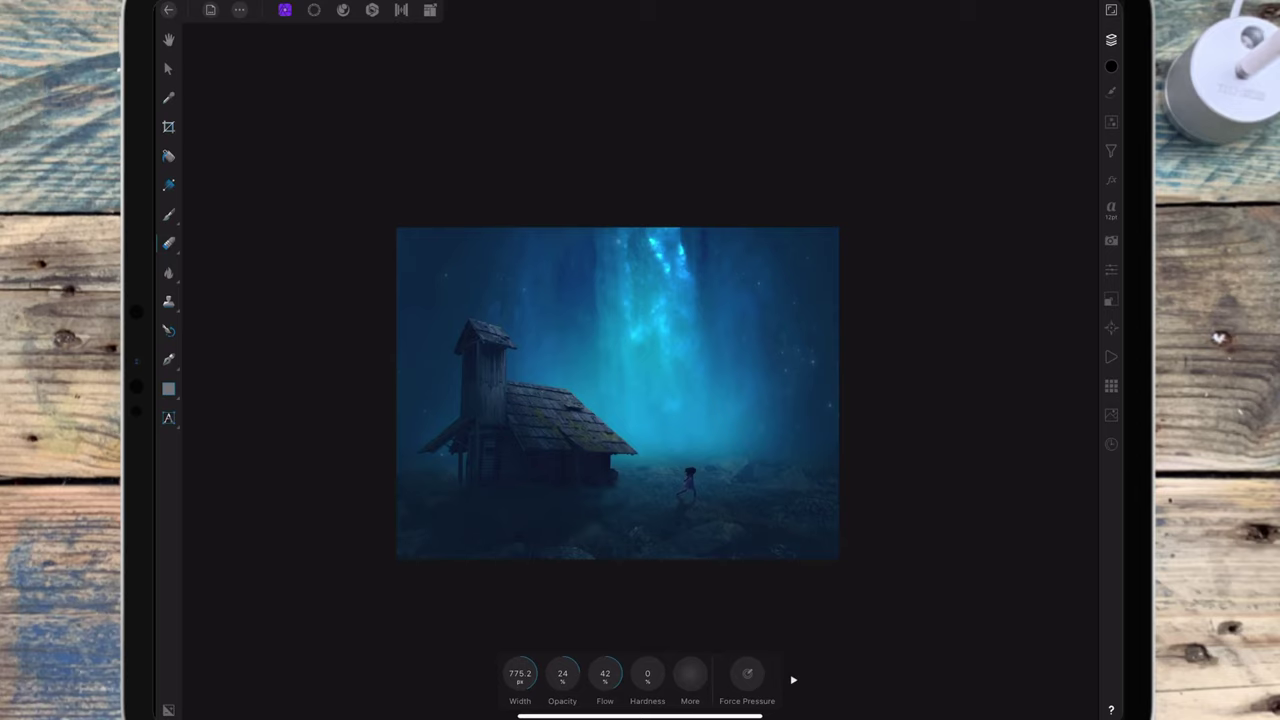
left_click(646, 469)
left_click(1111, 39)
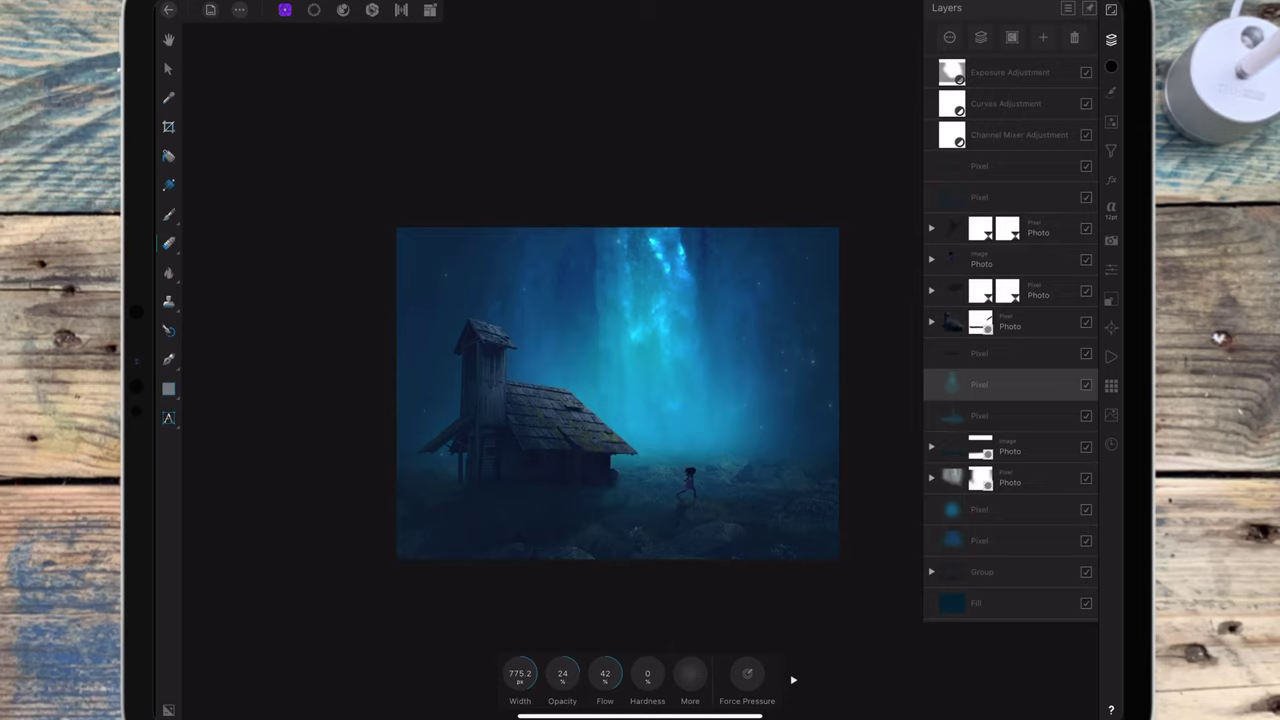
left_click(1040, 291)
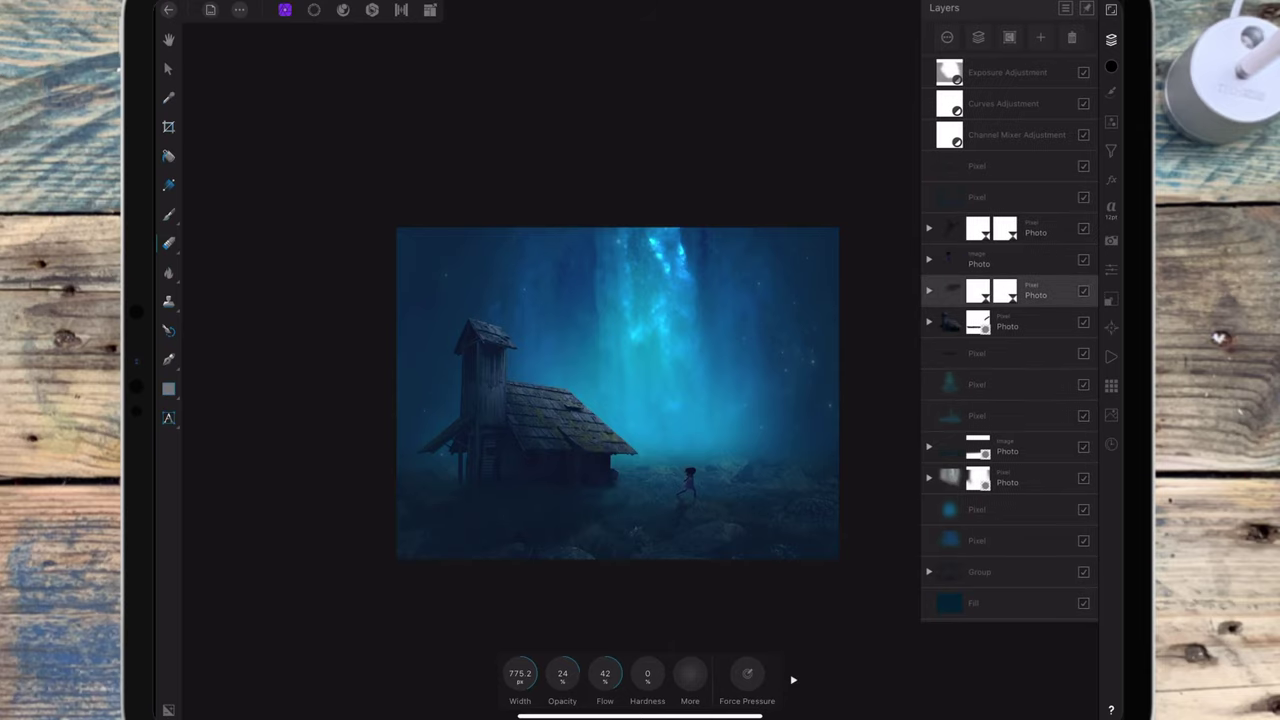
Nudge the selected layer up by a couple of pixels
left_click(168, 68)
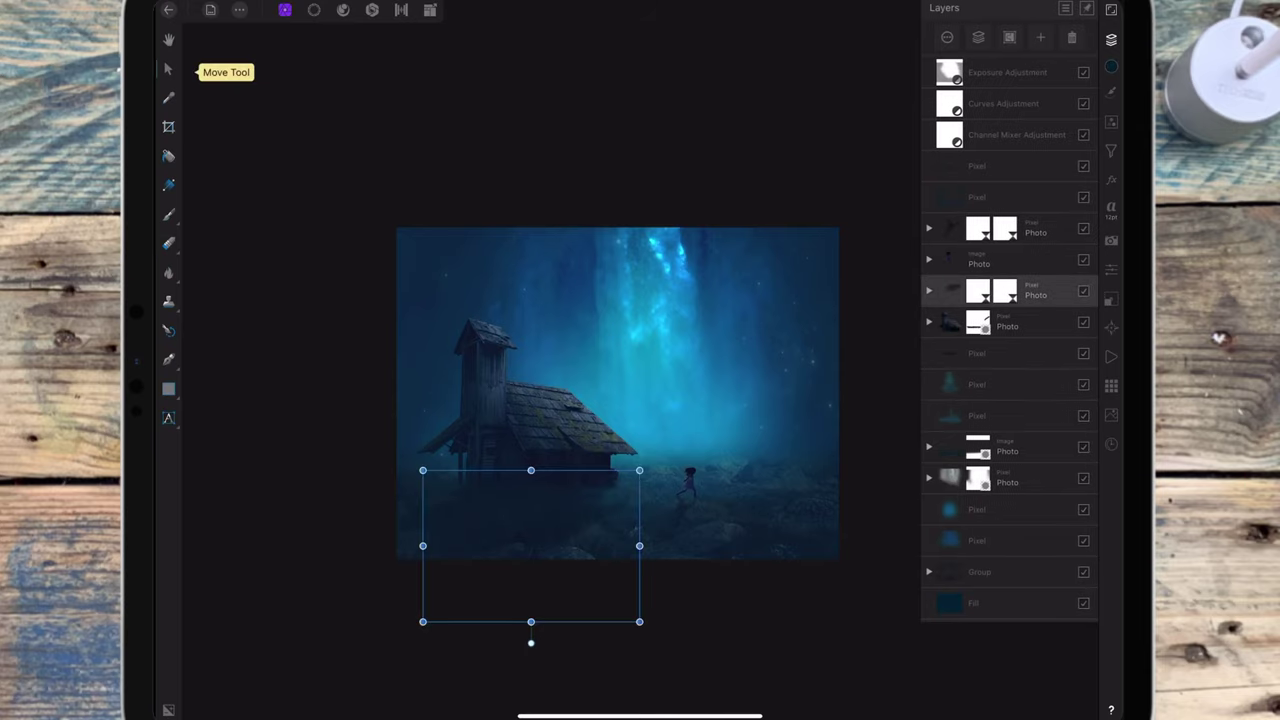
left_click_drag(531, 470, 531, 468)
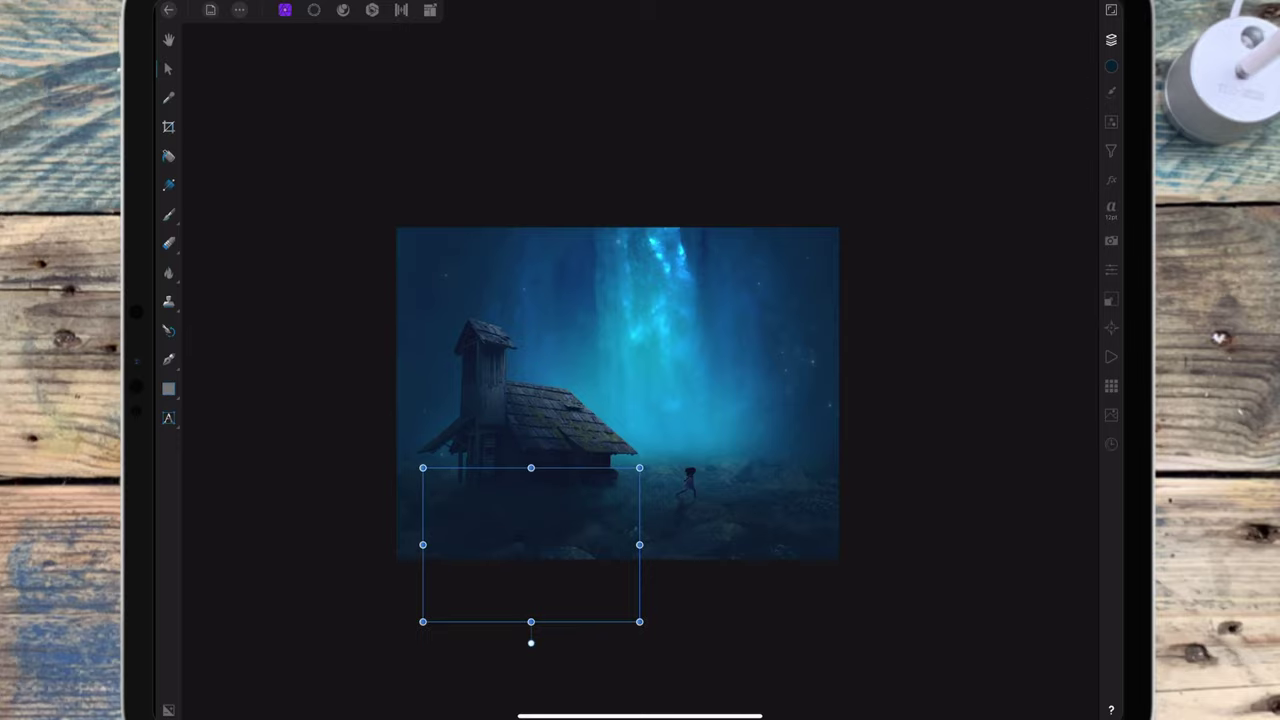
left_click_drag(594, 520, 594, 518)
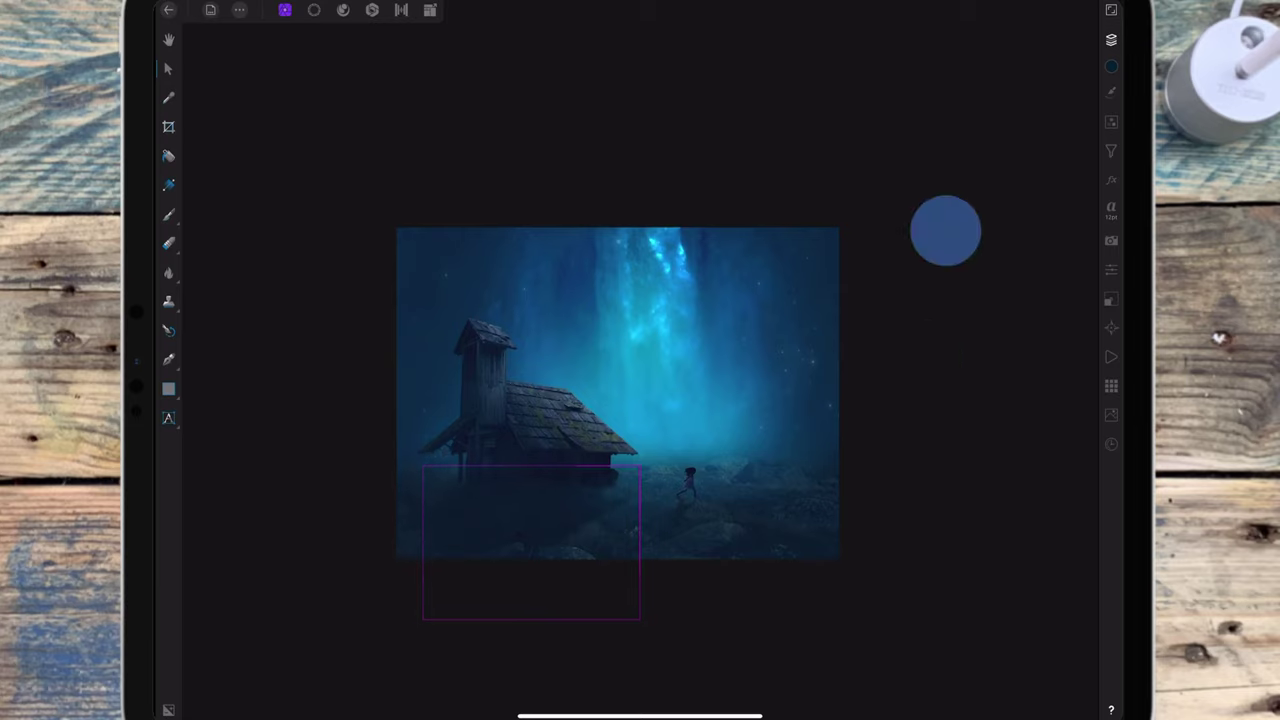
scroll(884, 338, "down", 3)
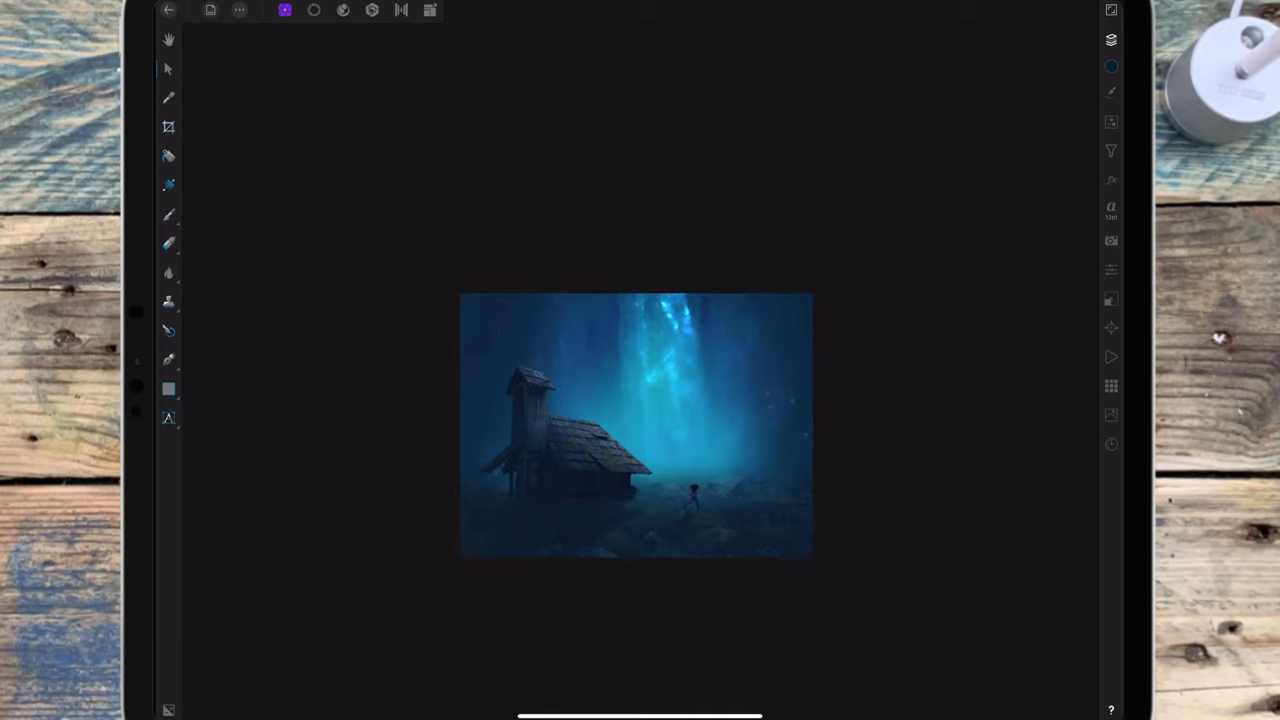
Darken the area right of the house base with a smaller soft brush
left_click(1110, 39)
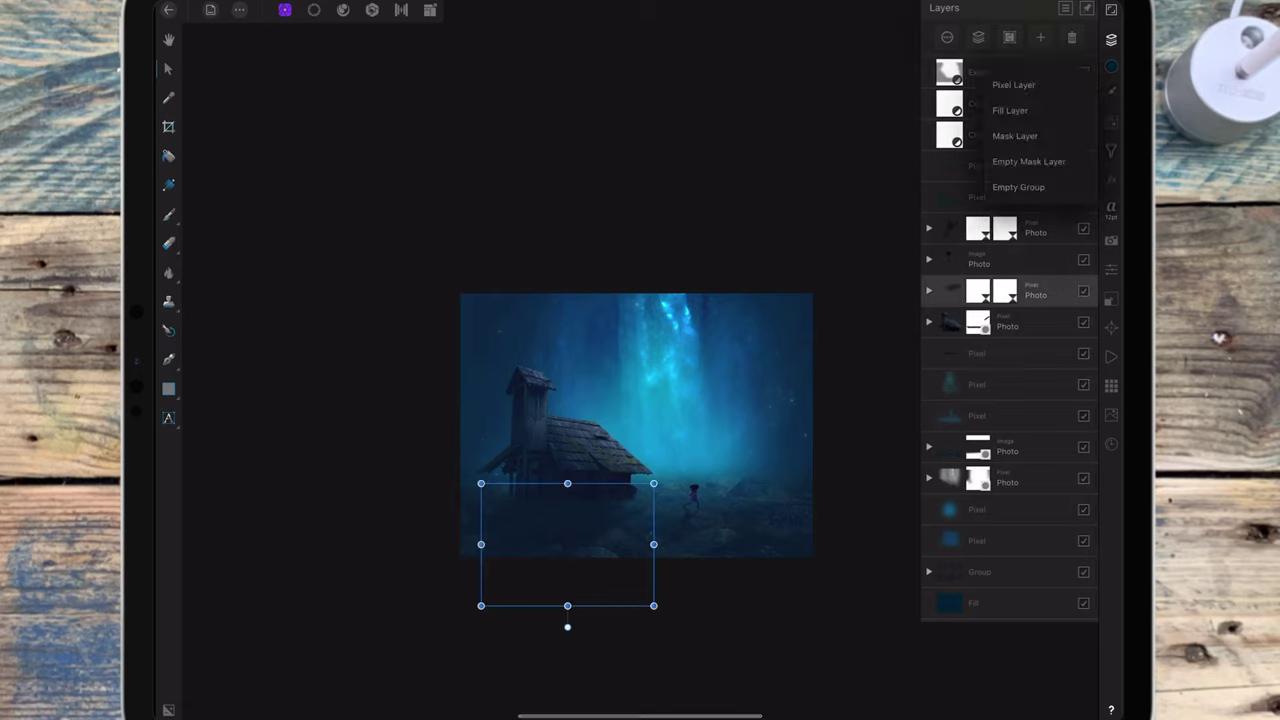
left_click(1110, 39)
left_click(168, 214)
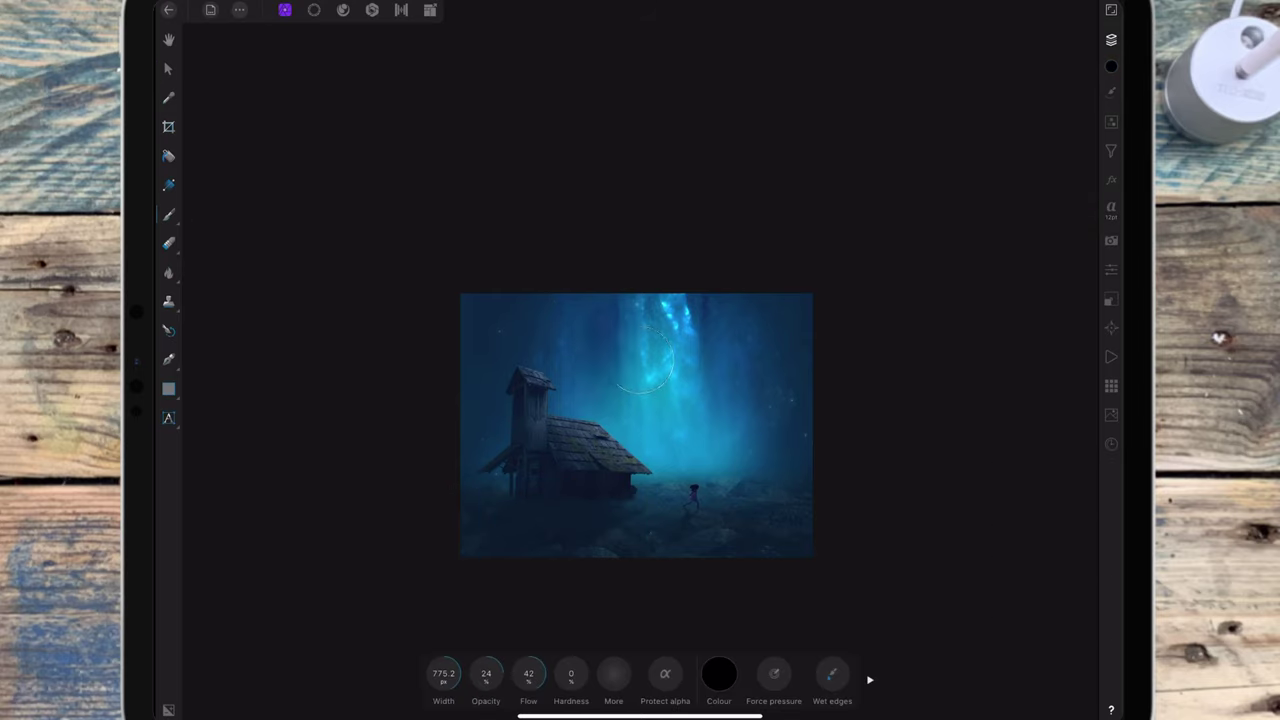
mouse_move(505, 662)
left_mouse_down()
mouse_move(380, 680)
mouse_move(568, 516)
left_mouse_up()
left_click(613, 504)
Lower the painted pixel layer's opacity to about 50%
left_click(1111, 39)
left_click(1080, 289)
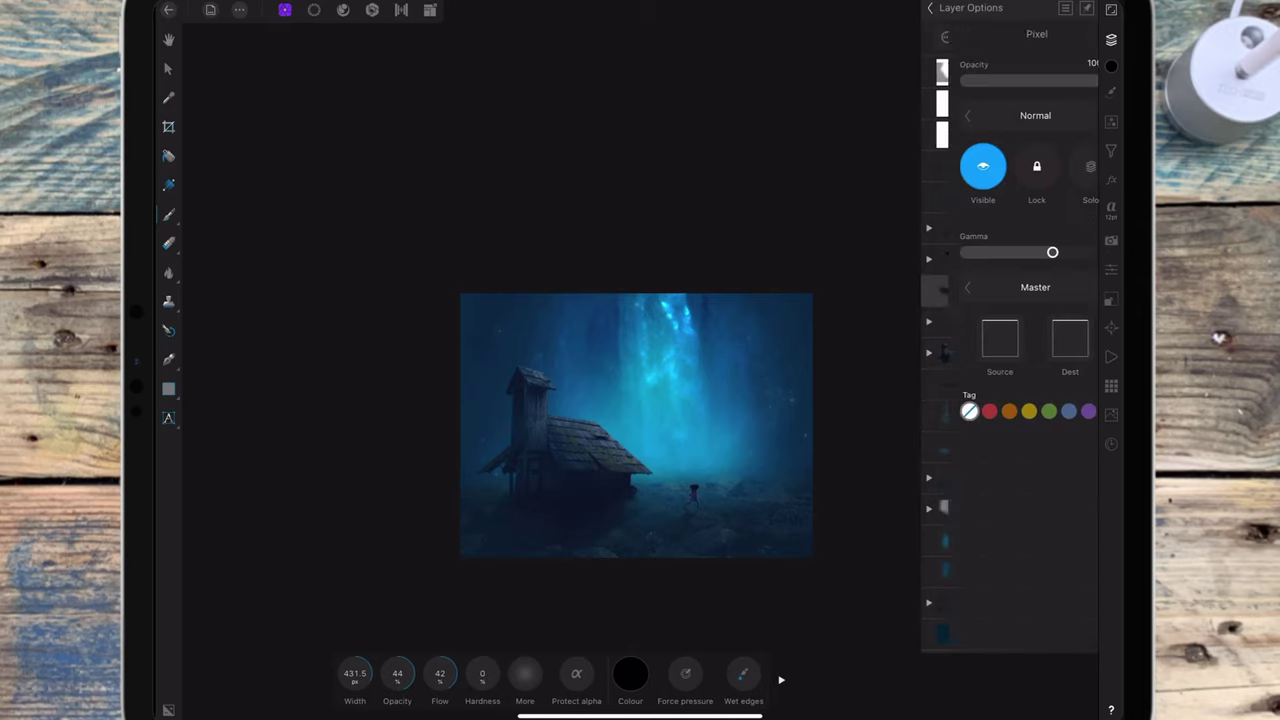
left_click_drag(1078, 80, 1025, 80)
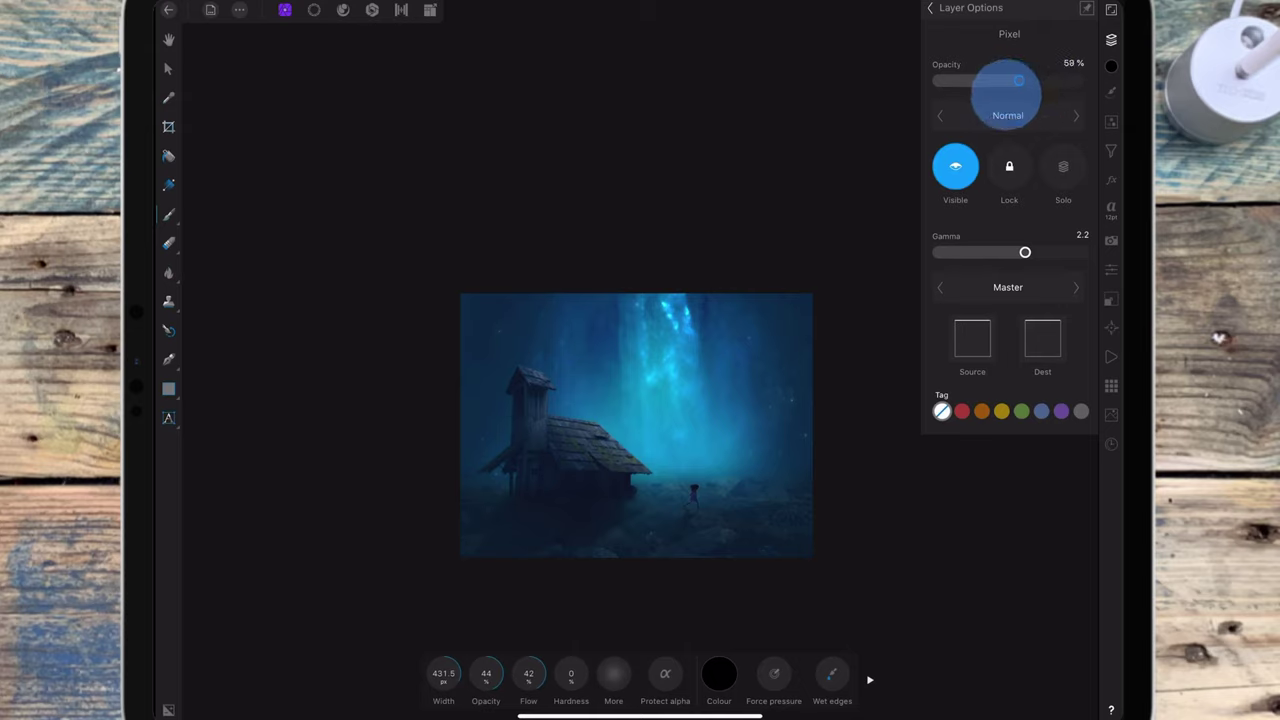
mouse_move(1015, 90)
left_mouse_down()
mouse_move(999, 95)
mouse_move(1001, 82)
left_mouse_up()
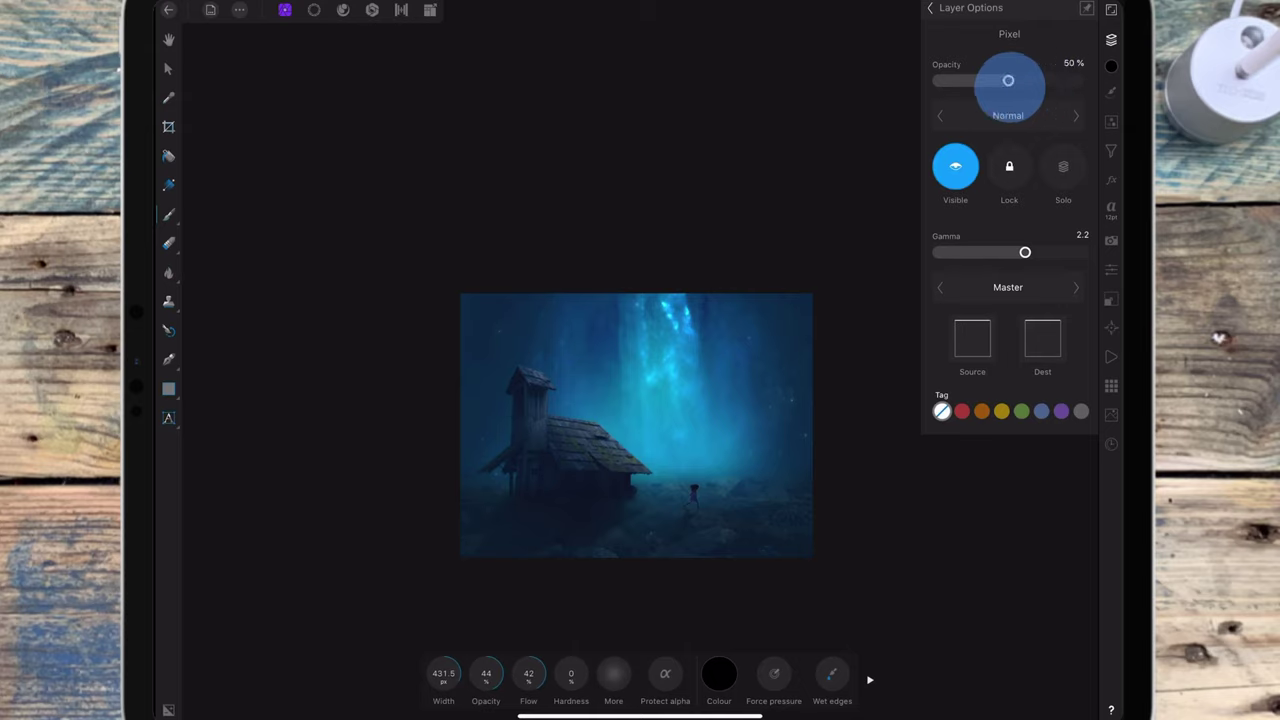
left_click(930, 7)
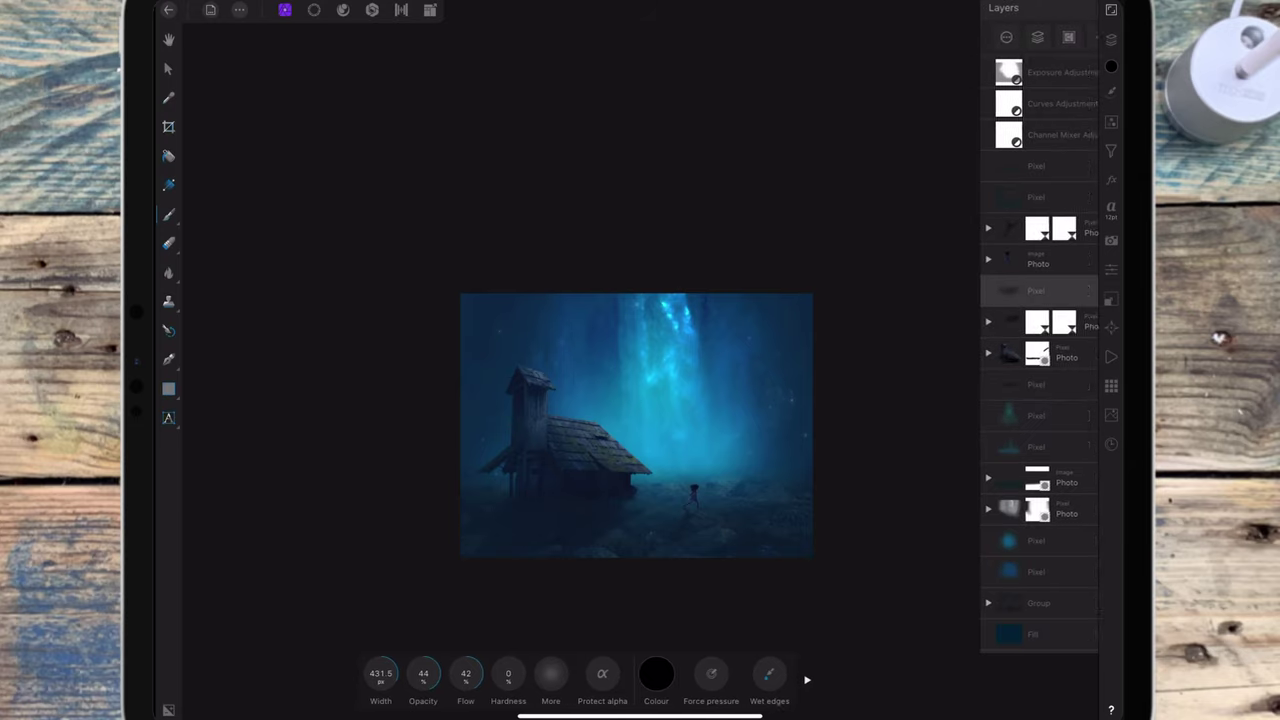
scroll(803, 342, "up", 5)
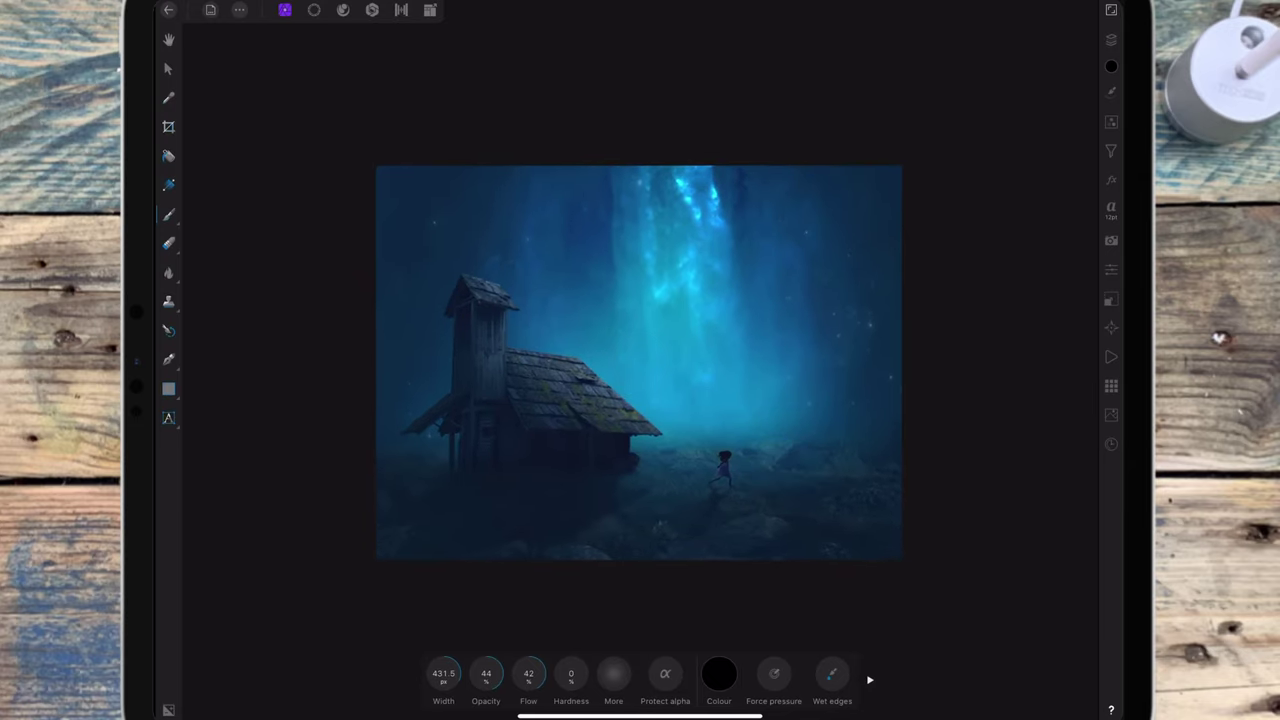
Add an Add Noise live filter from the Noise filter category
left_click(1111, 39)
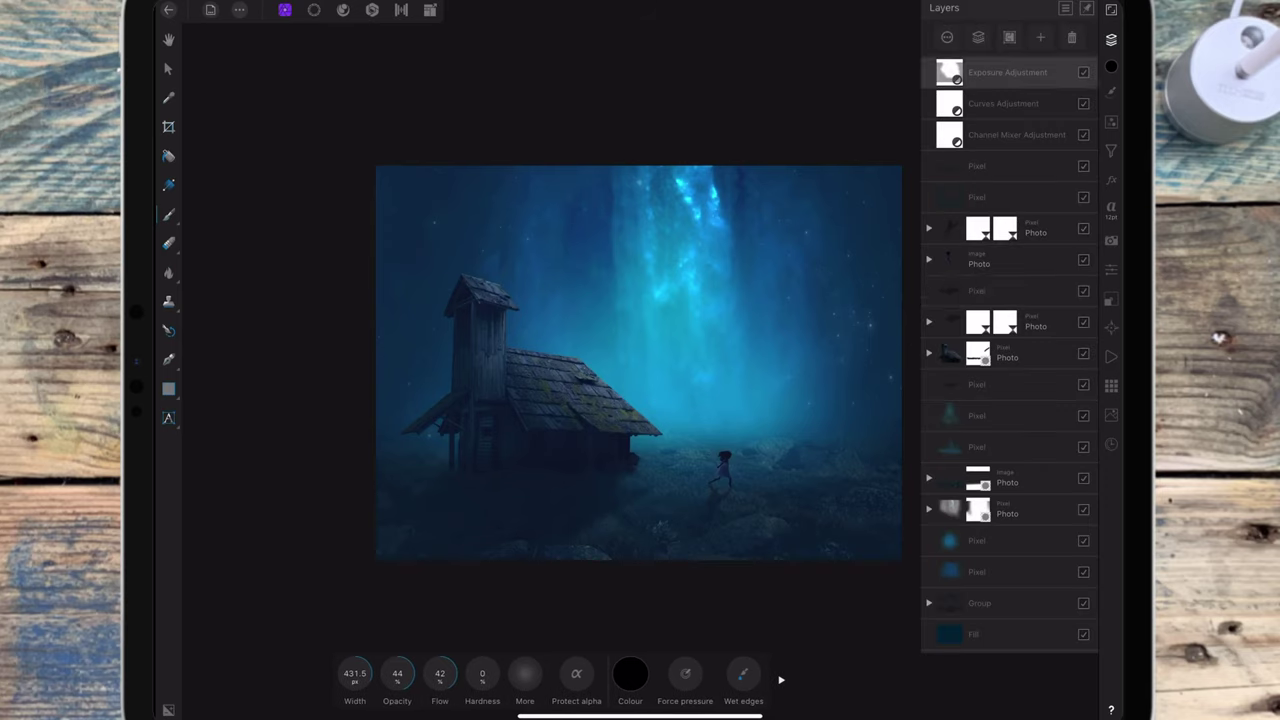
left_click(1111, 150)
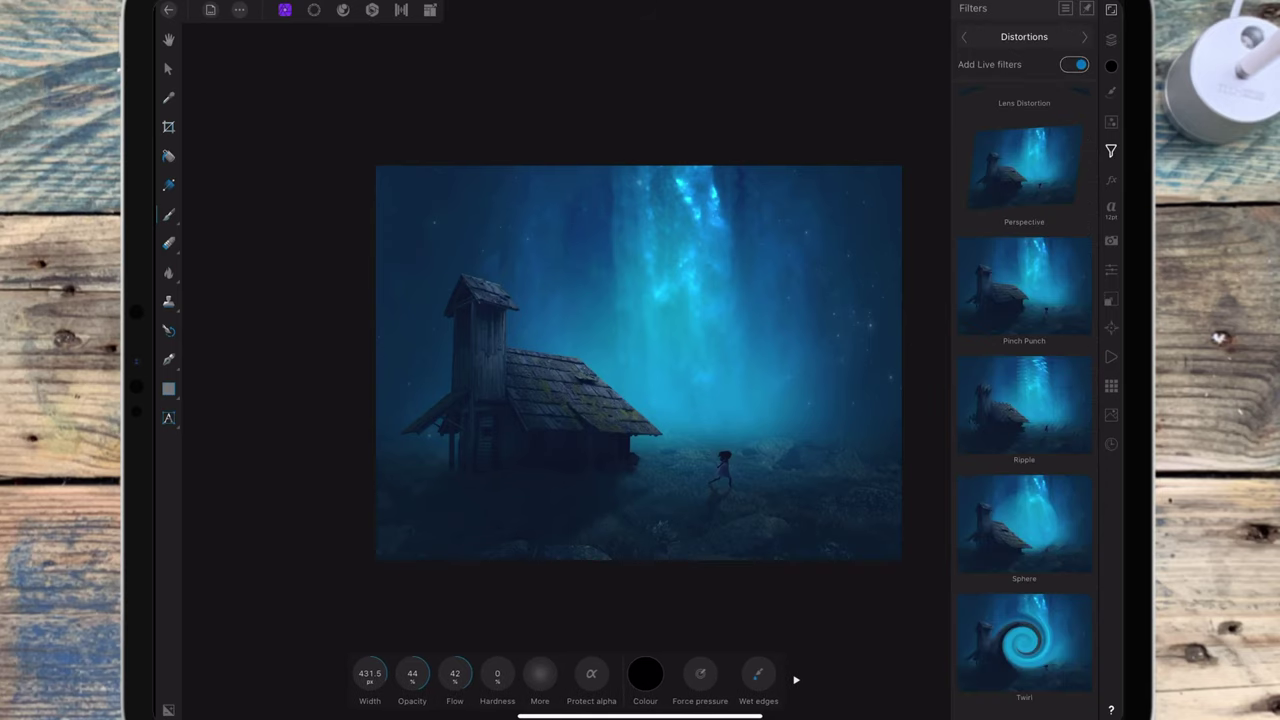
left_click(1024, 36)
left_click(905, 124)
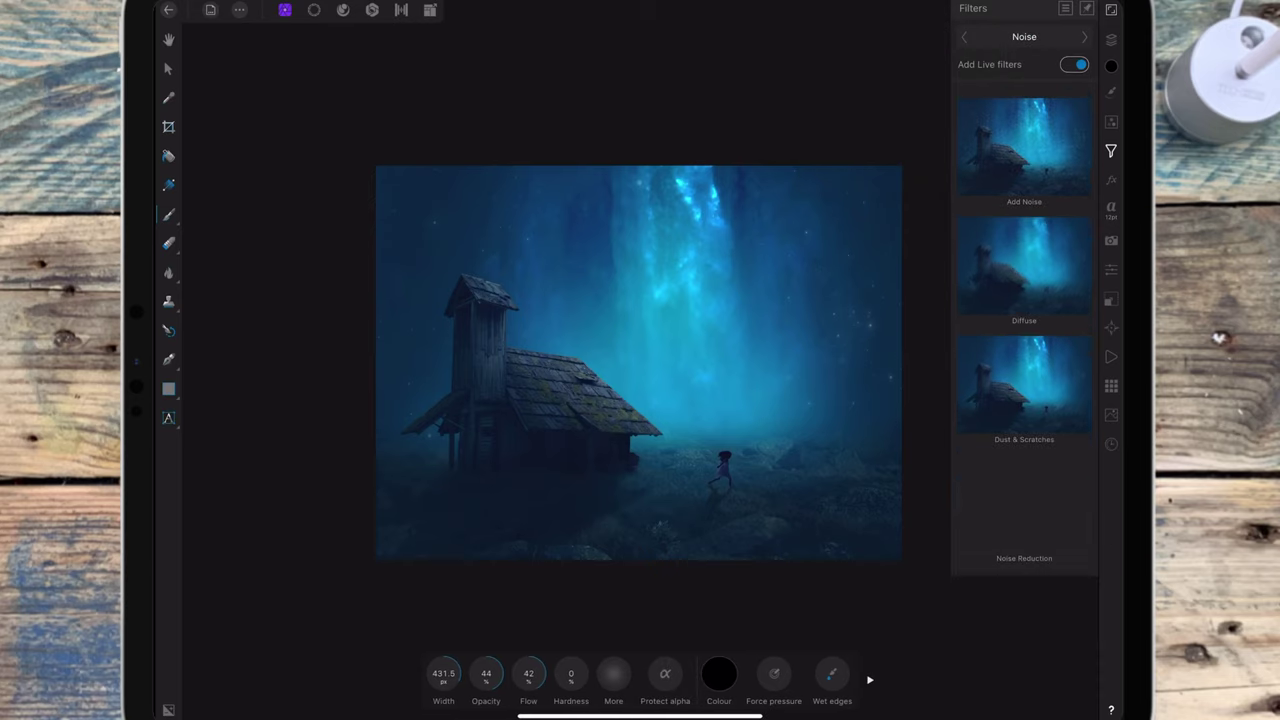
left_click(1024, 145)
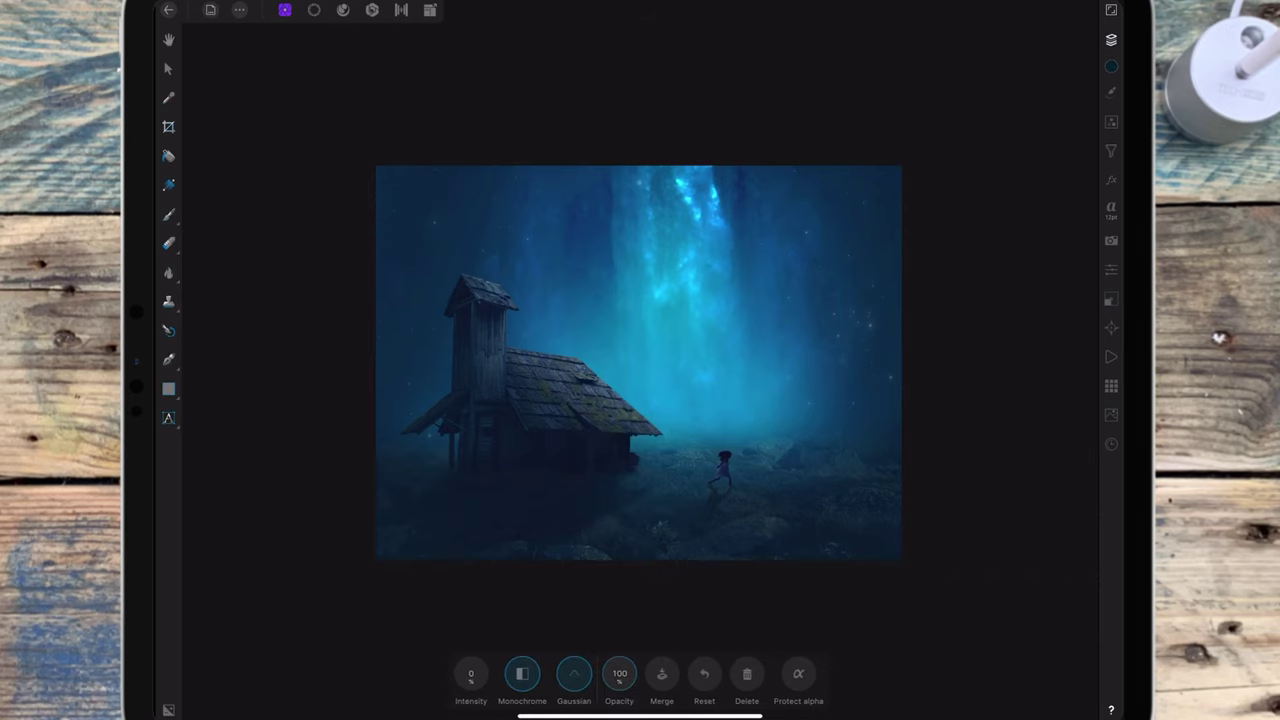
Move the Add Noise layer to the top of the stack and set intensity to 6%
left_click(1110, 39)
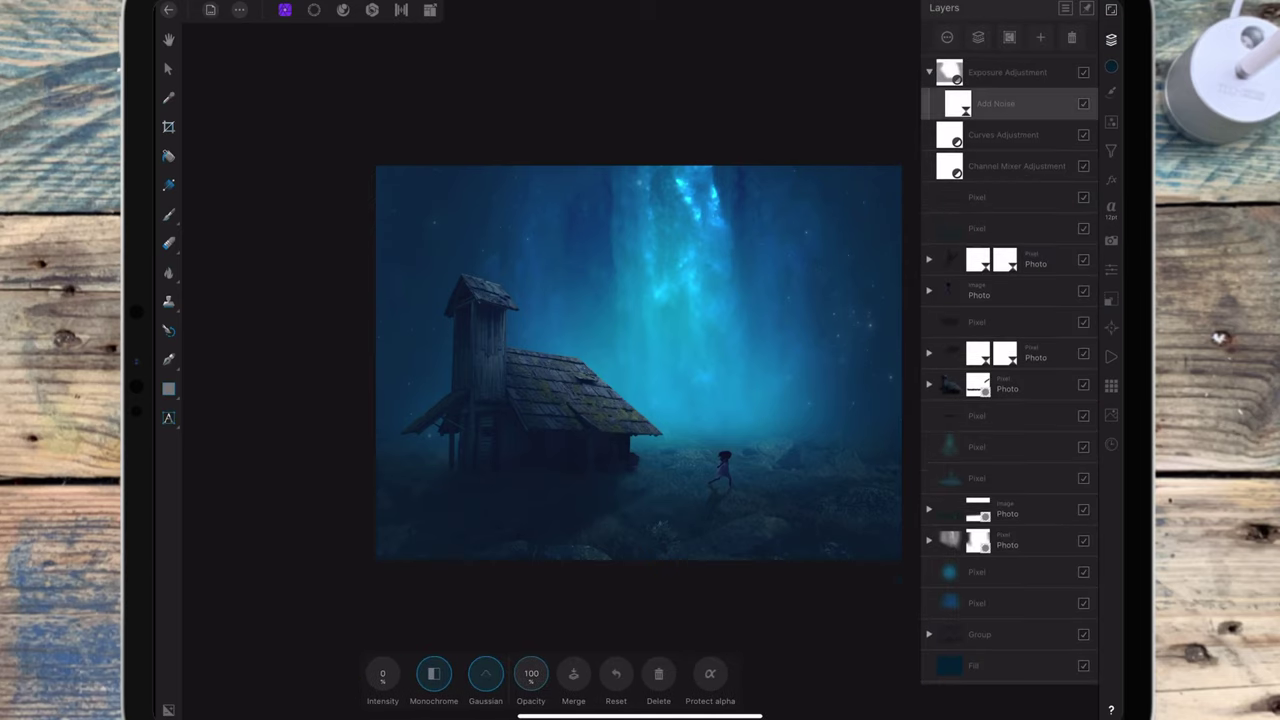
left_click_drag(1014, 100, 1027, 70)
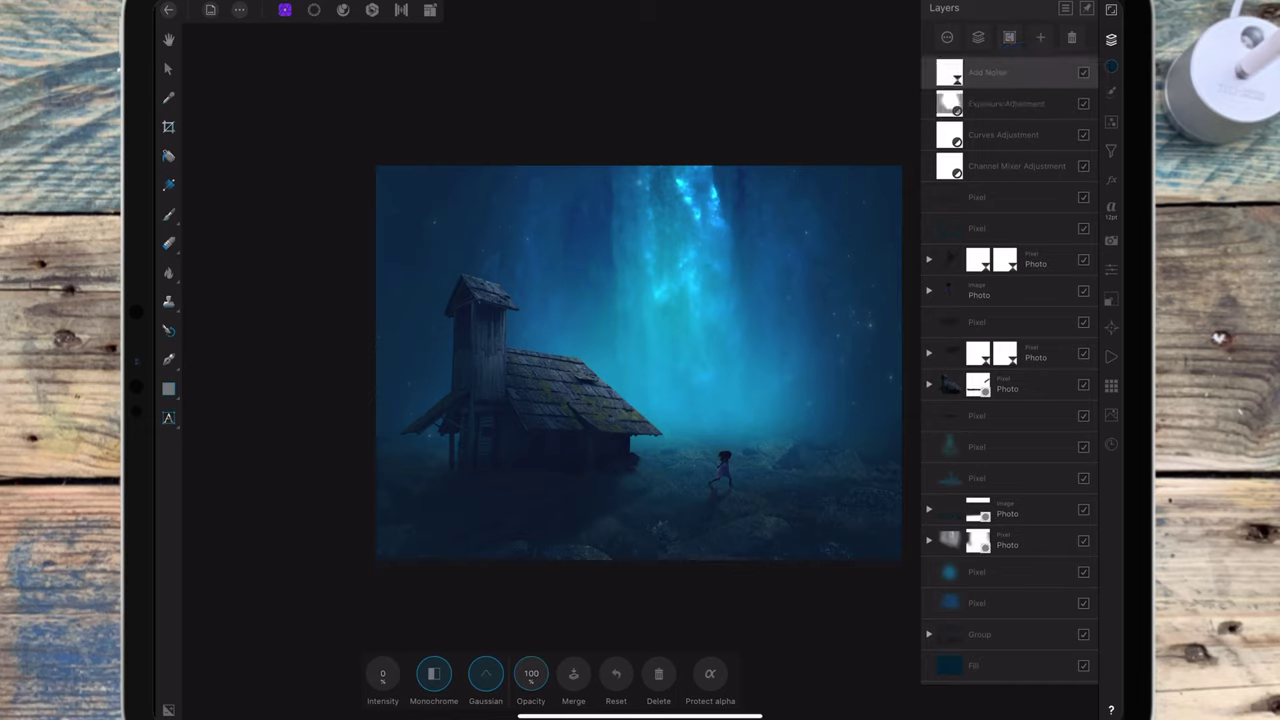
left_click(1110, 39)
left_click_drag(471, 675, 490, 671)
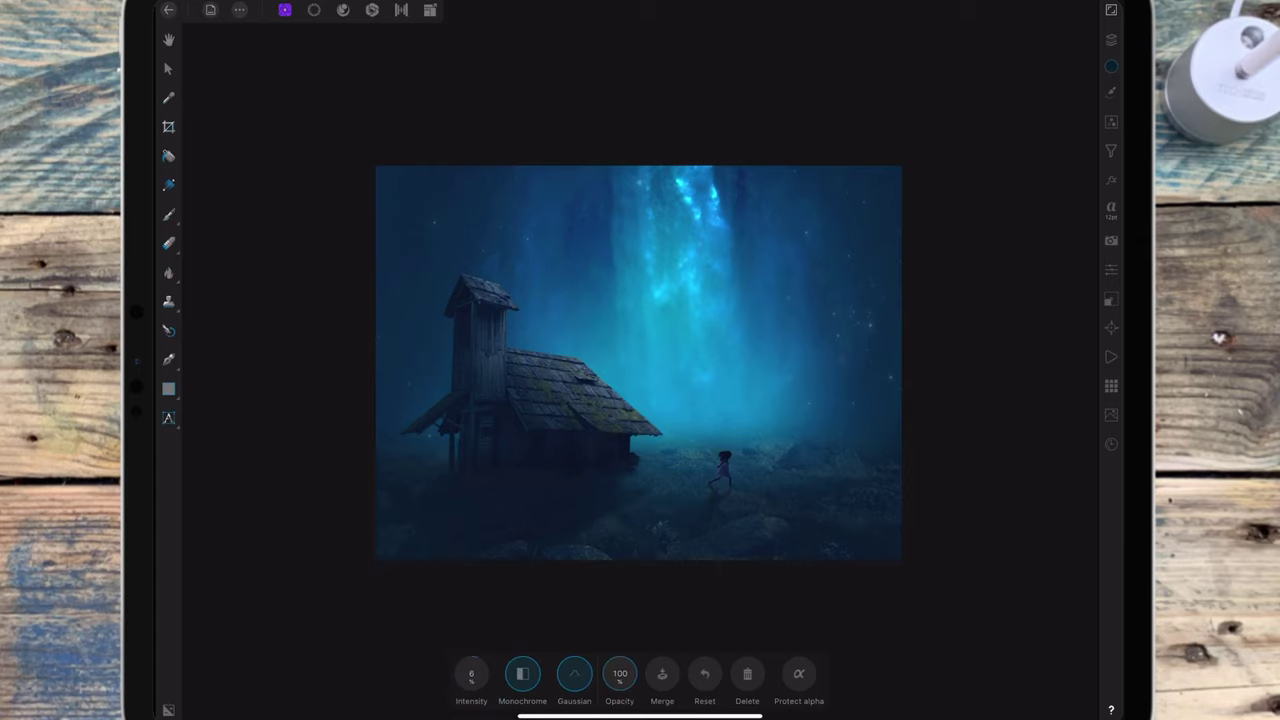
left_click(1110, 39)
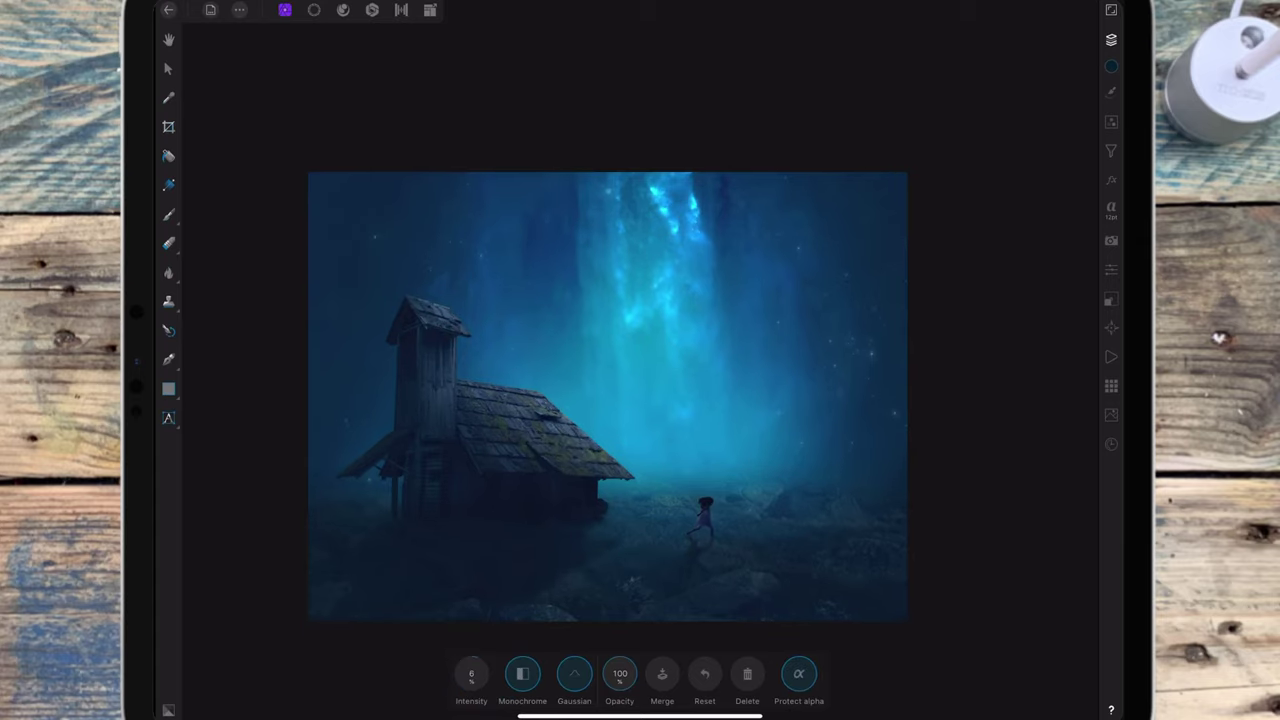
left_click(168, 68)
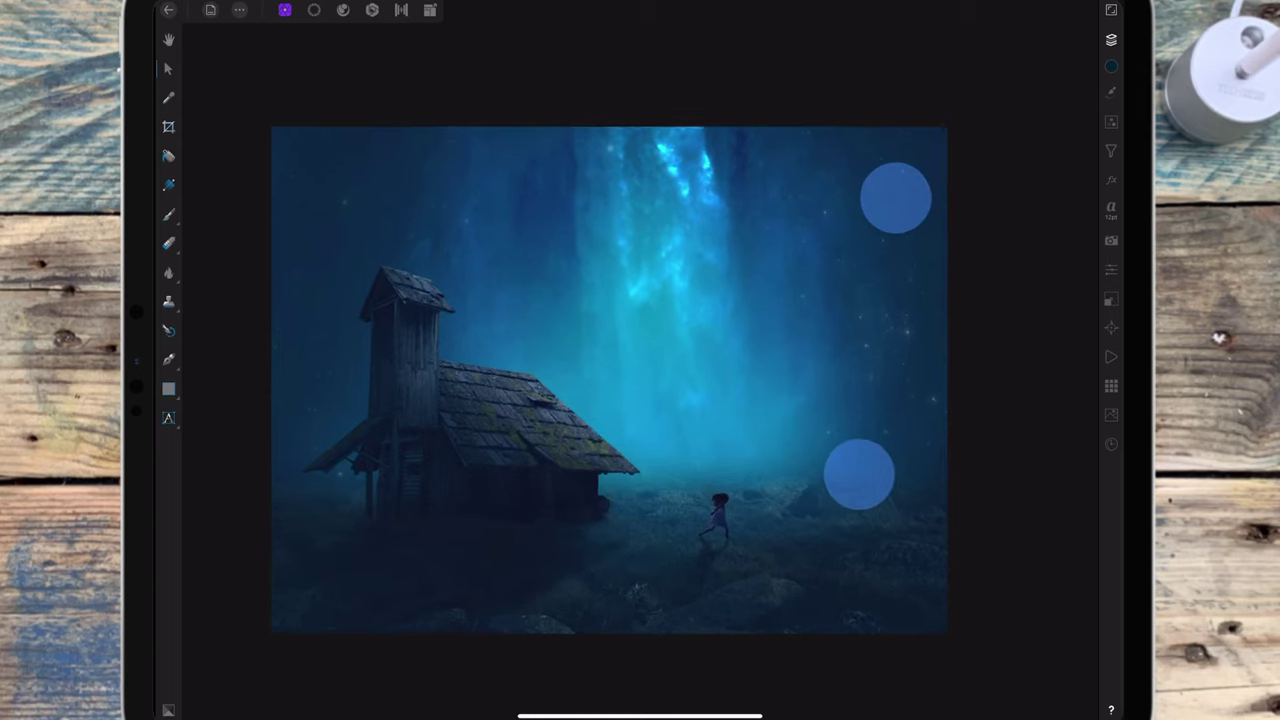
scroll(877, 334, "down", 3)
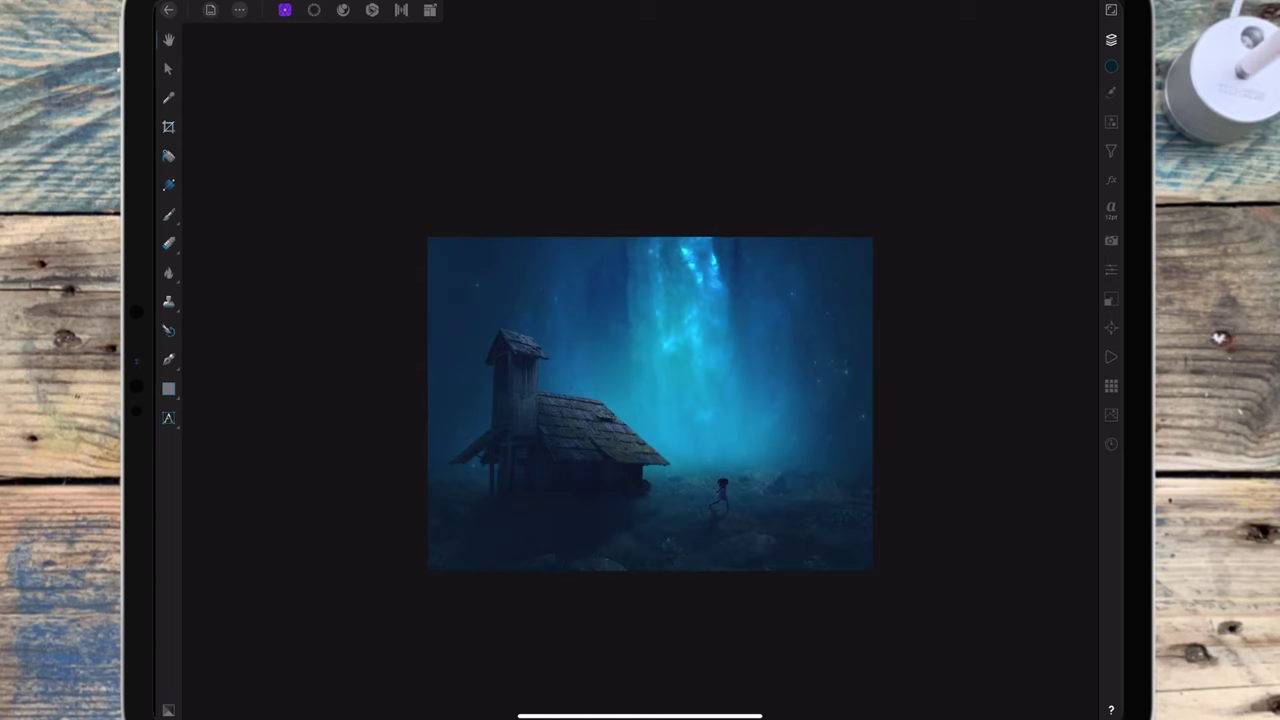
left_click(1110, 39)
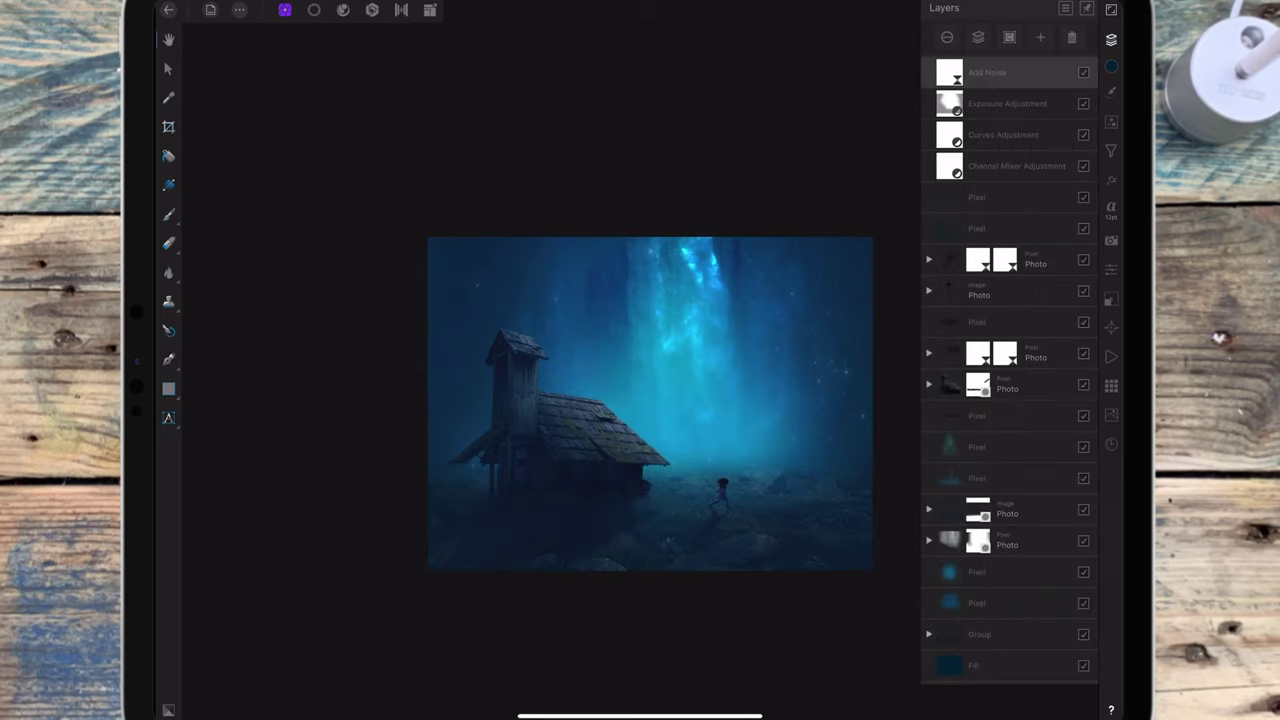
Add a Brightness / Contrast adjustment with brightness -29 and contrast 2
left_click(1111, 121)
scroll(1024, 400, "up", 5)
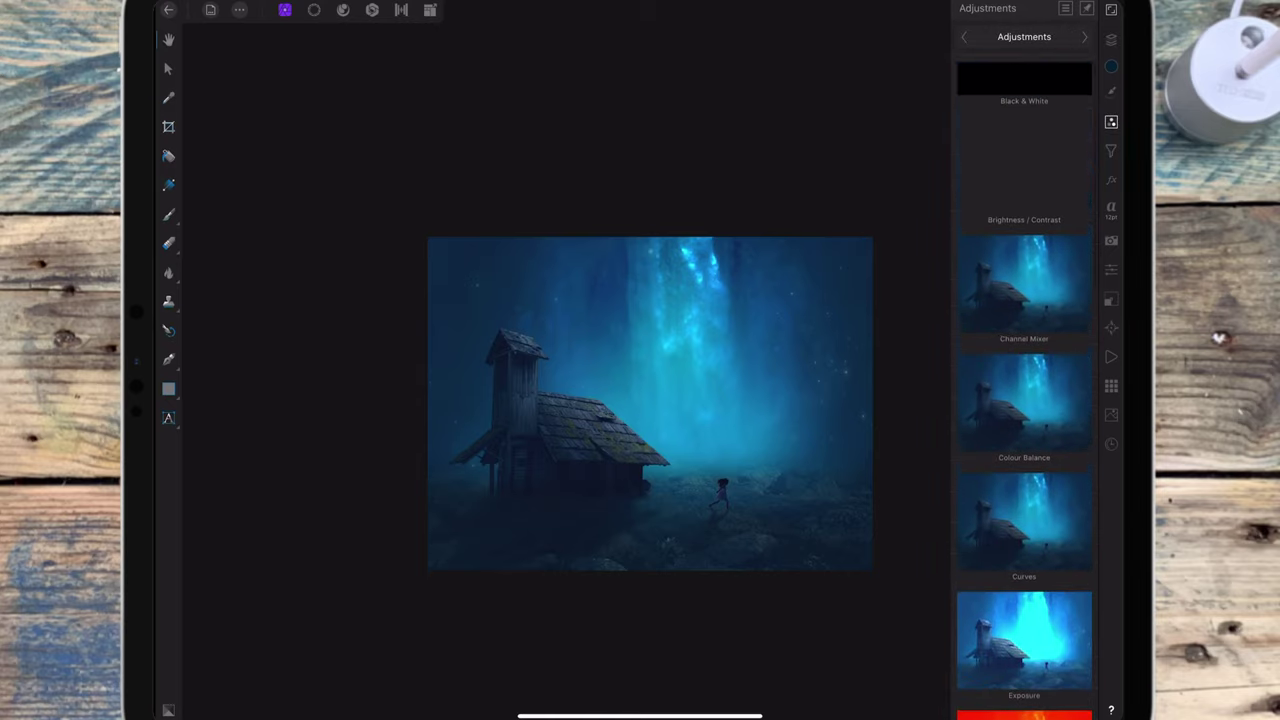
left_click(1024, 235)
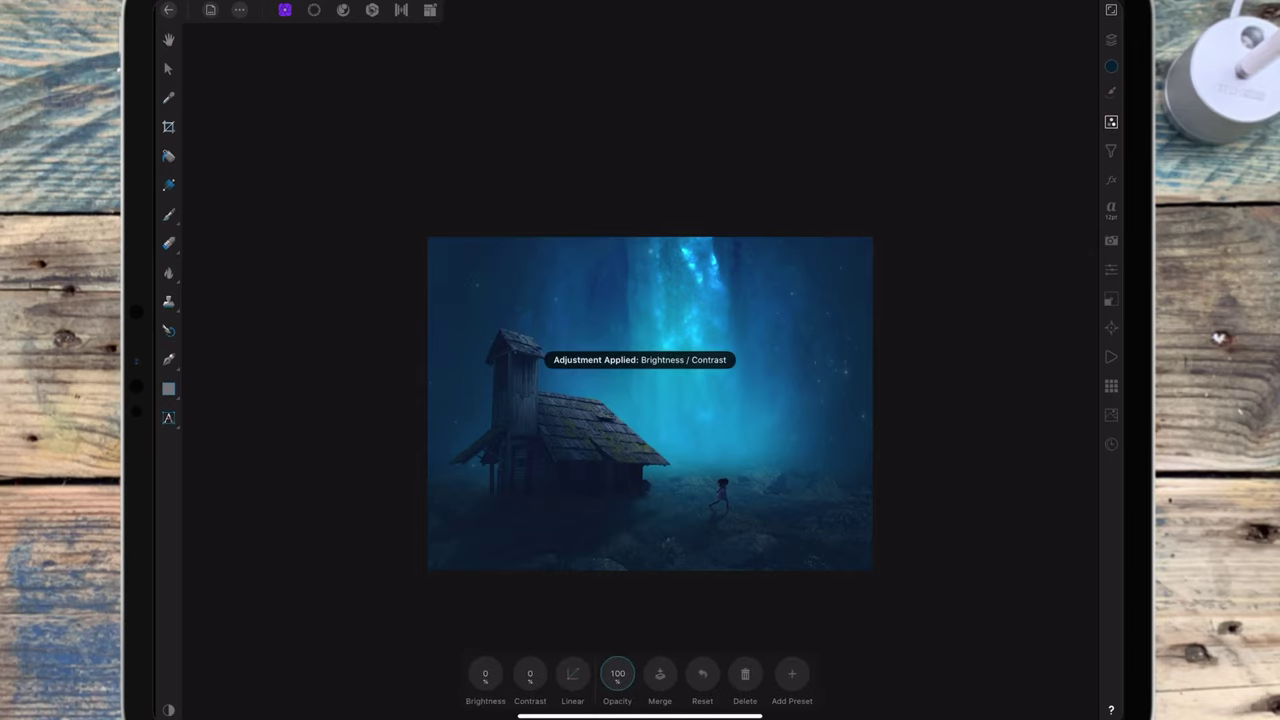
left_click_drag(485, 673, 410, 676)
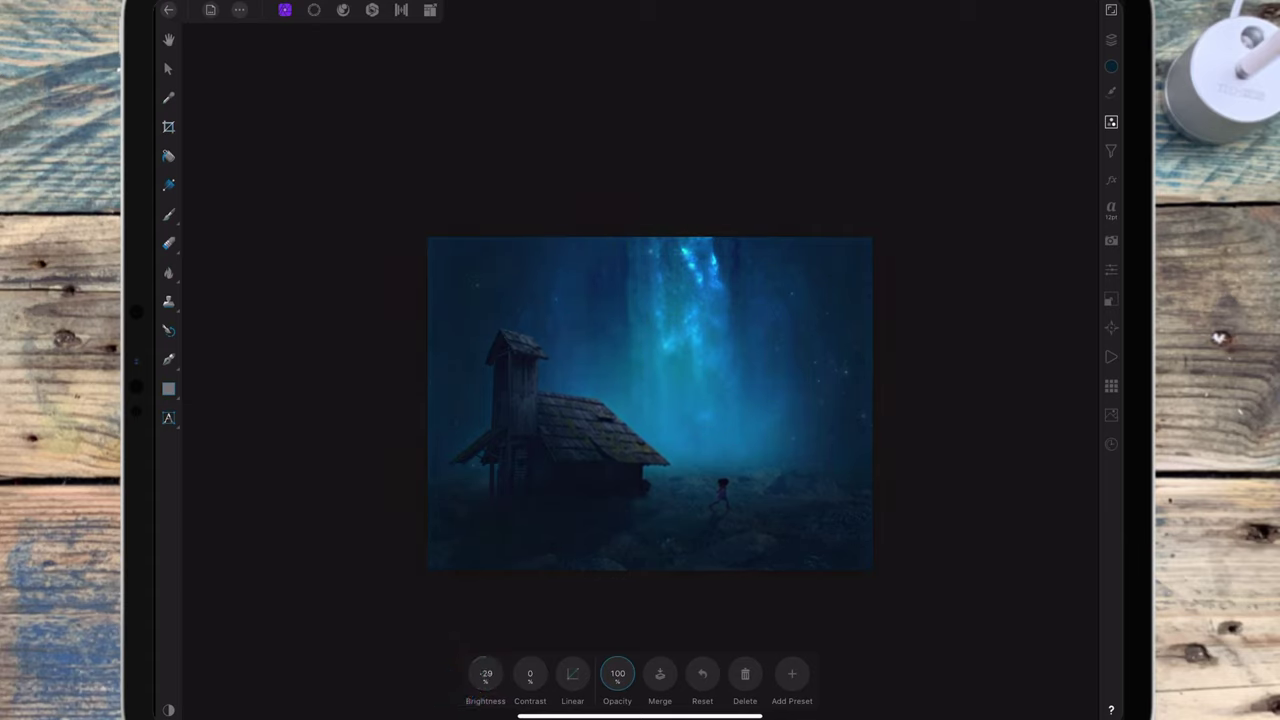
left_click(530, 673)
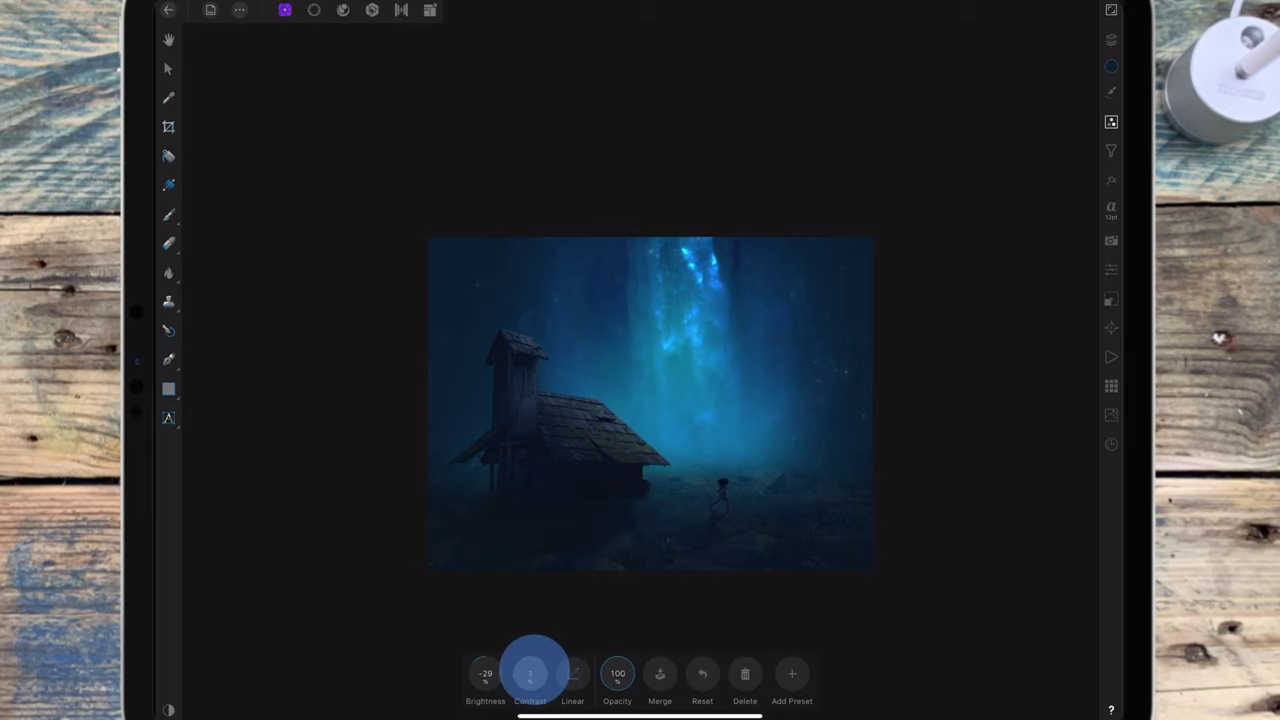
left_click_drag(535, 670, 541, 670)
left_click(1111, 39)
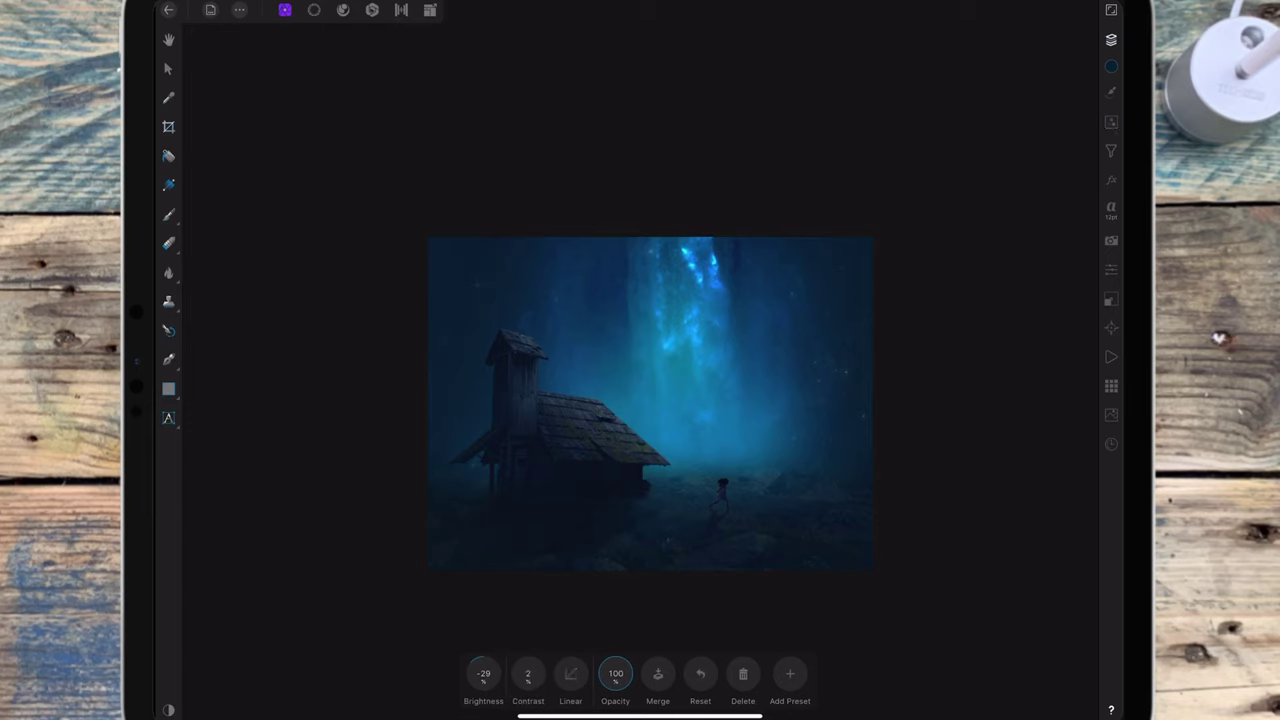
left_click(168, 214)
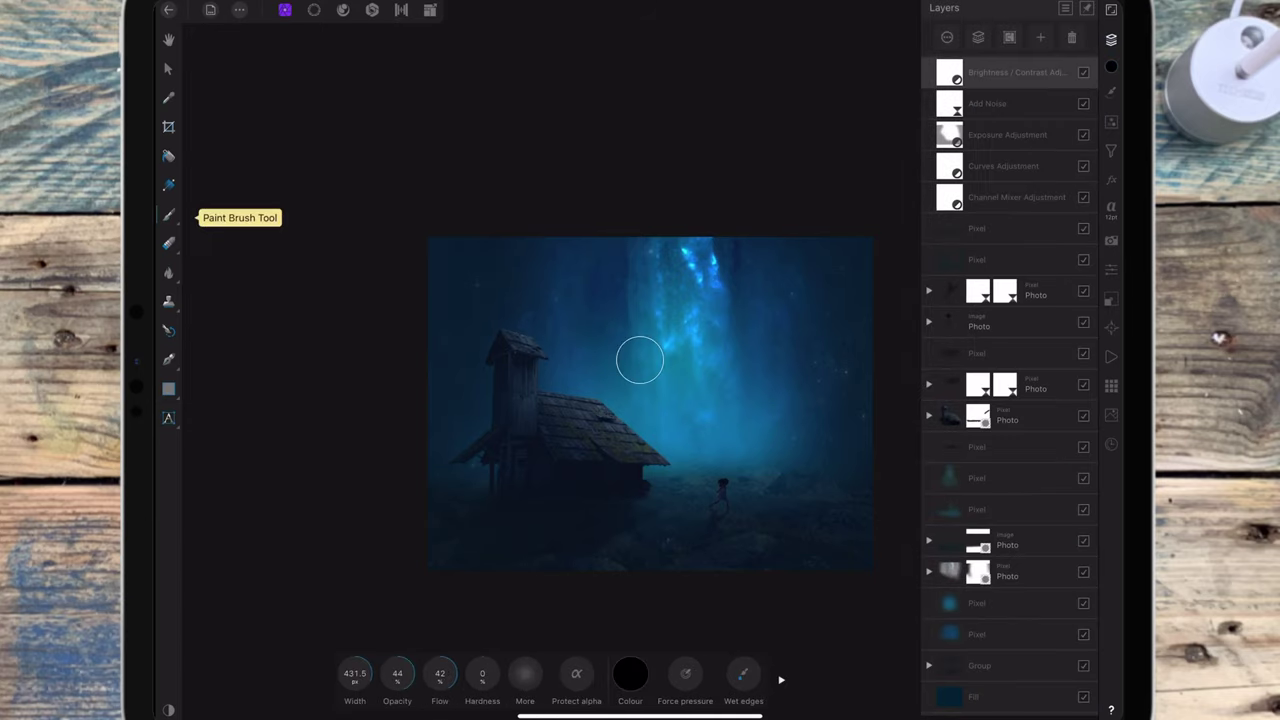
Paint away part of the darkening on the adjustment with brush opacity at 77%
mouse_move(660, 257)
left_mouse_down()
mouse_move(622, 478)
mouse_move(829, 494)
left_mouse_up()
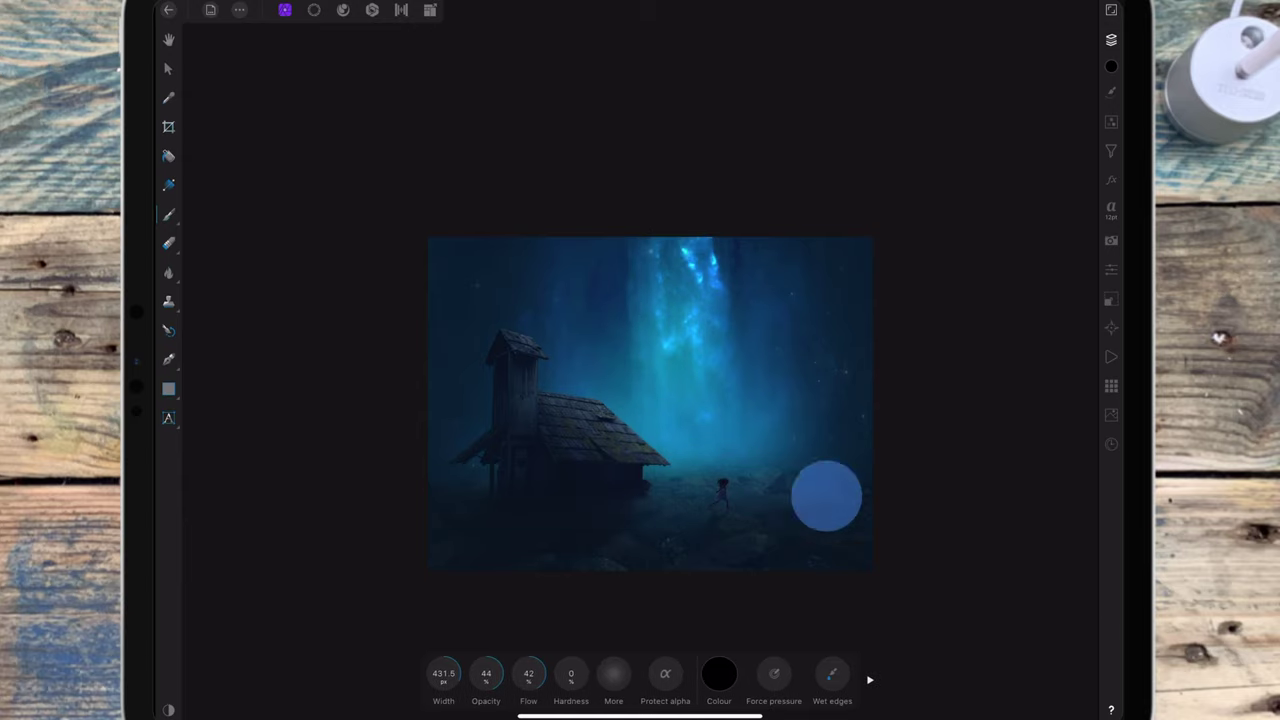
mouse_move(669, 202)
left_mouse_down()
mouse_move(637, 504)
mouse_move(751, 497)
left_mouse_up()
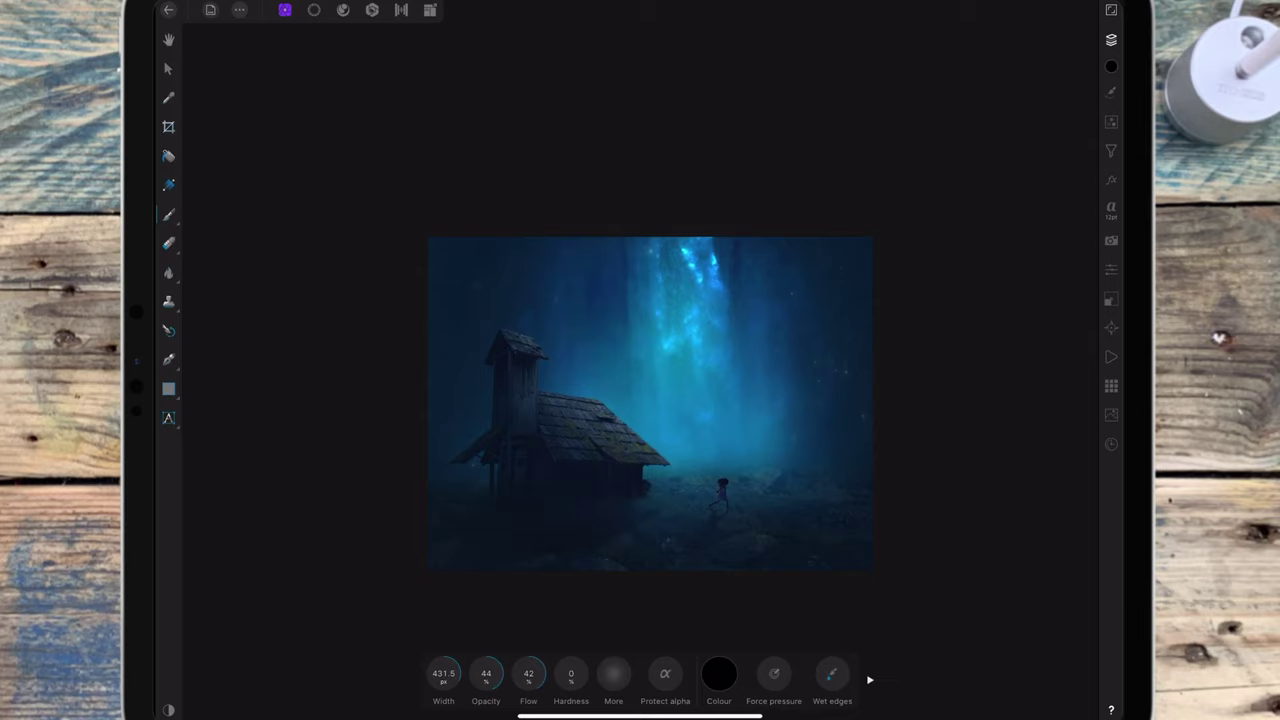
key("7")
key("7")
left_click_drag(593, 441, 762, 508)
Toggle the Brightness / Contrast layer to compare, then raise brightness from -29 to -17
left_click(1111, 39)
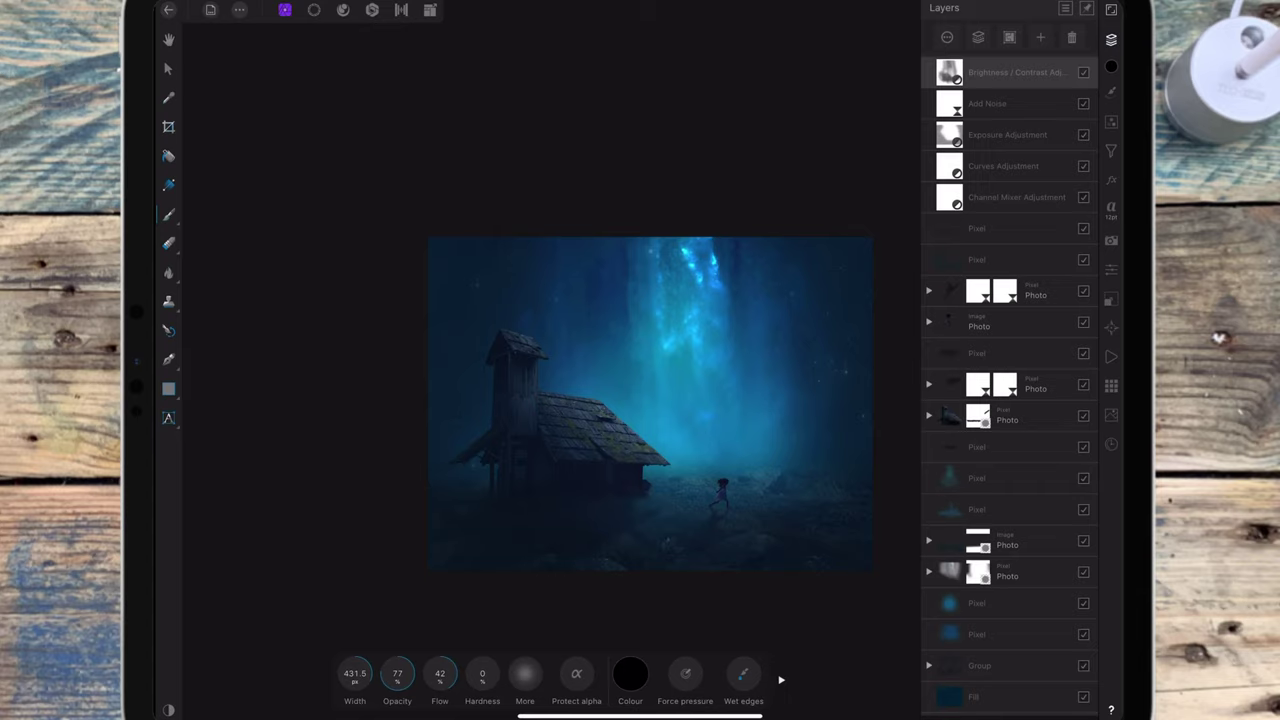
left_click(1083, 72)
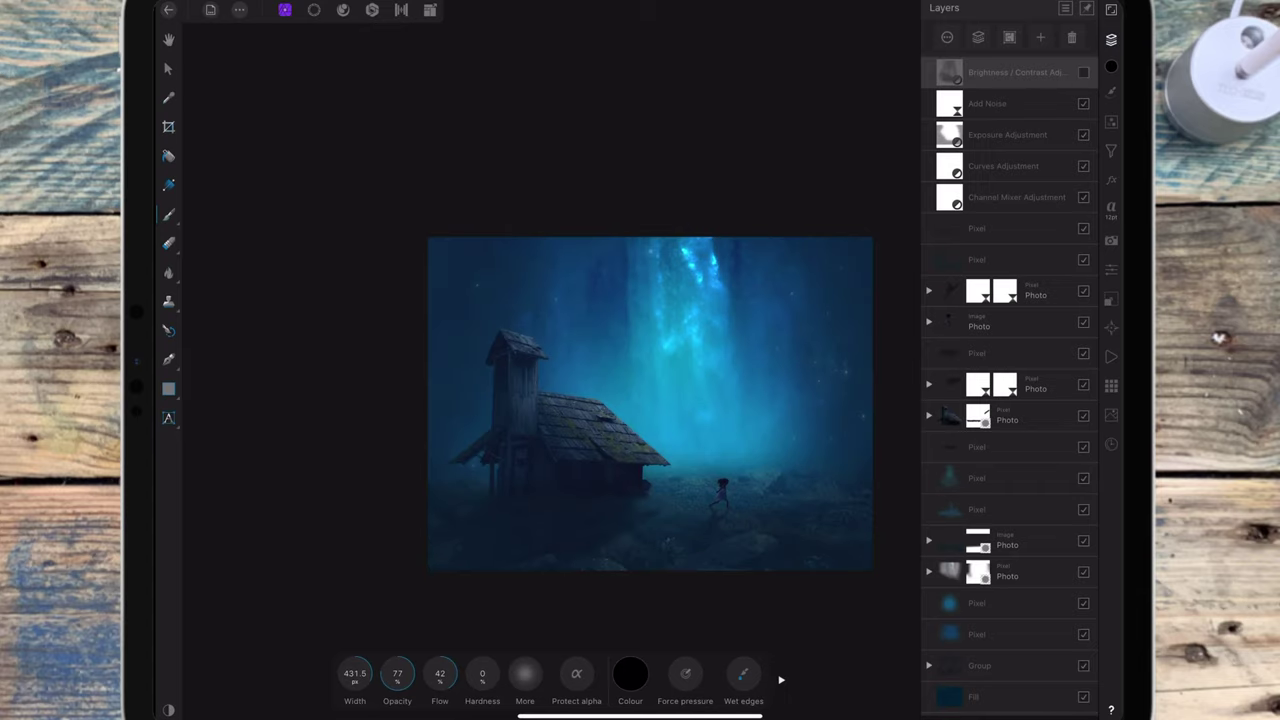
left_click(1083, 72)
scroll(650, 400, "up", 2)
left_click(1111, 39)
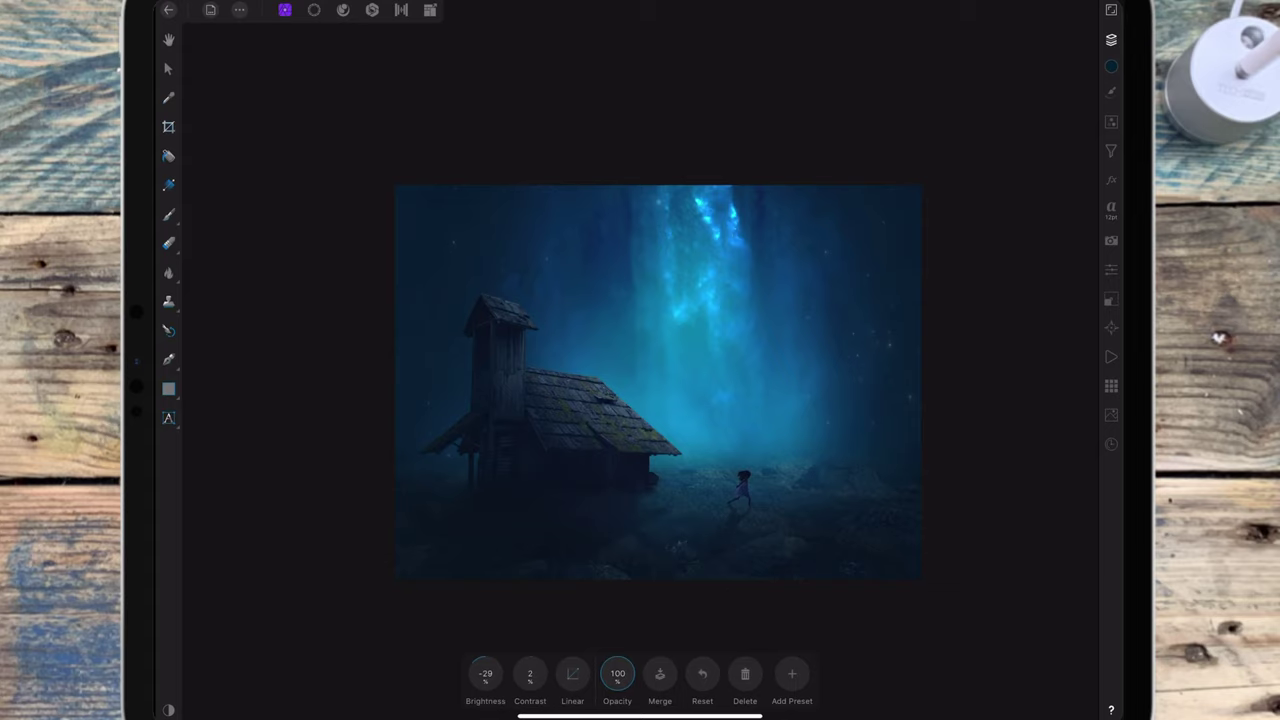
mouse_move(485, 673)
left_mouse_down()
mouse_move(509, 664)
mouse_move(490, 671)
left_mouse_up()
scroll(866, 390, "down", 2)
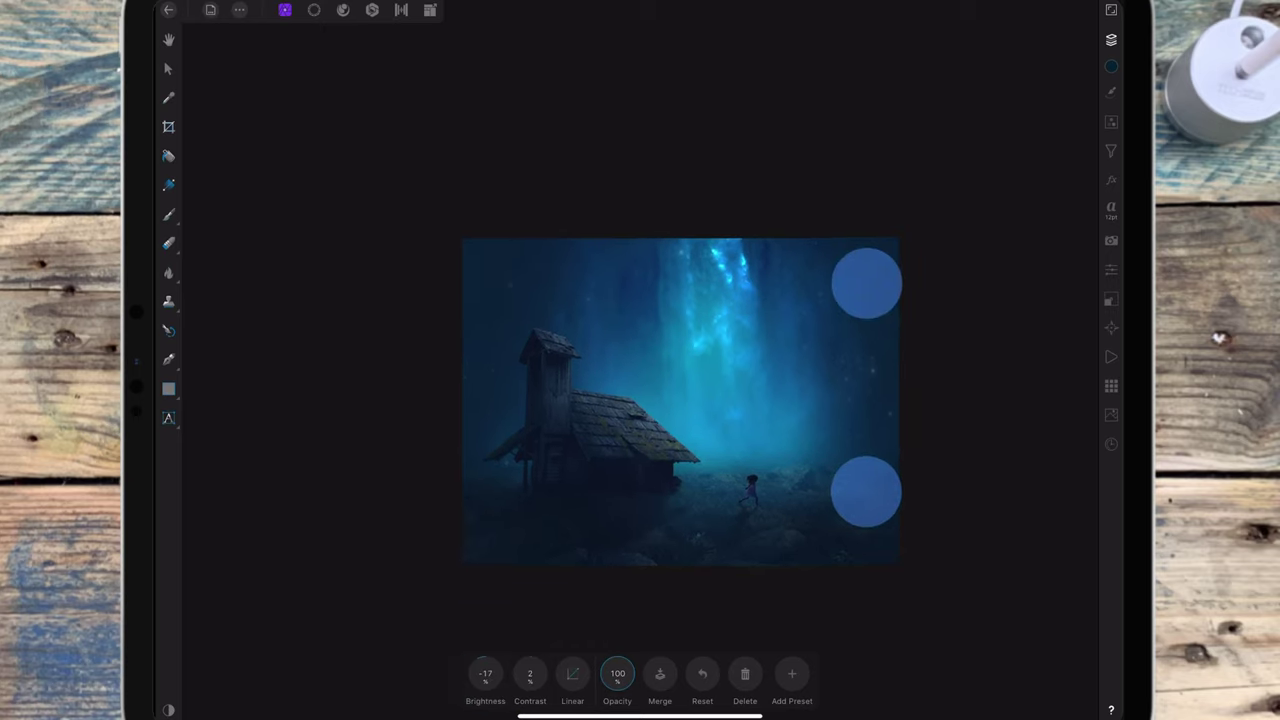
Add a new blank pixel layer at the top of the stack
left_click(1110, 39)
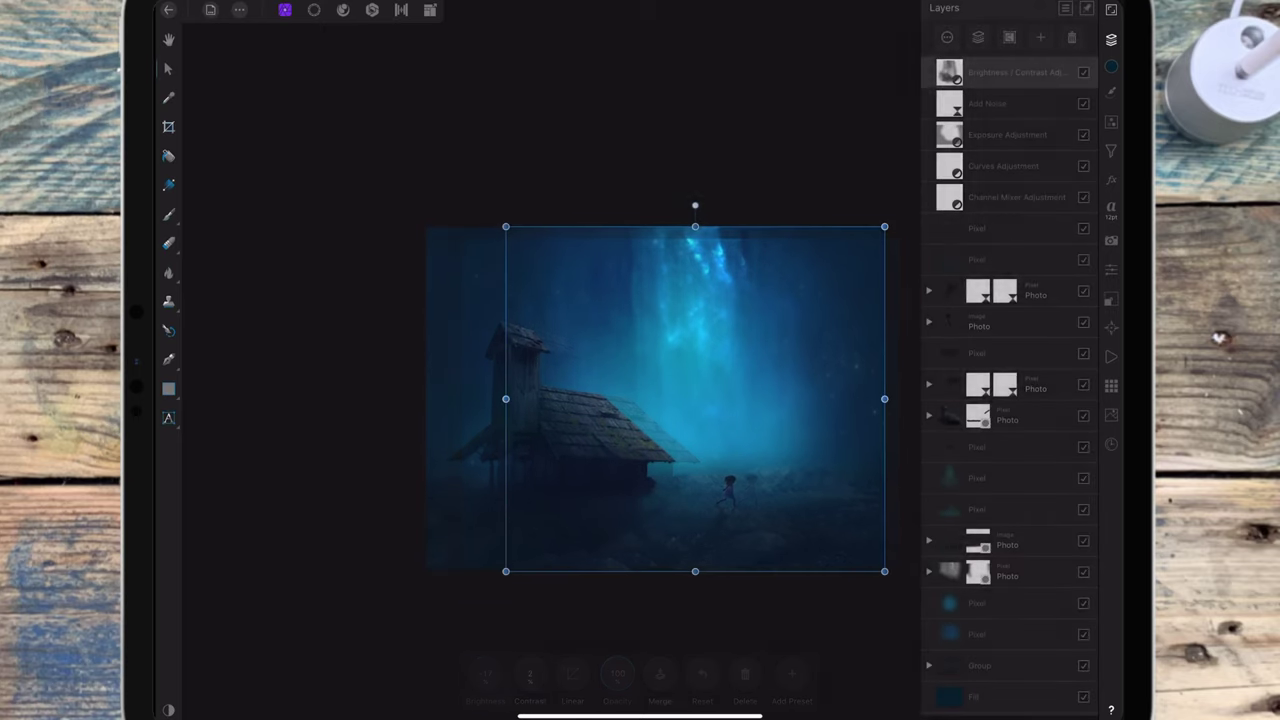
left_click(1040, 37)
left_click(1110, 39)
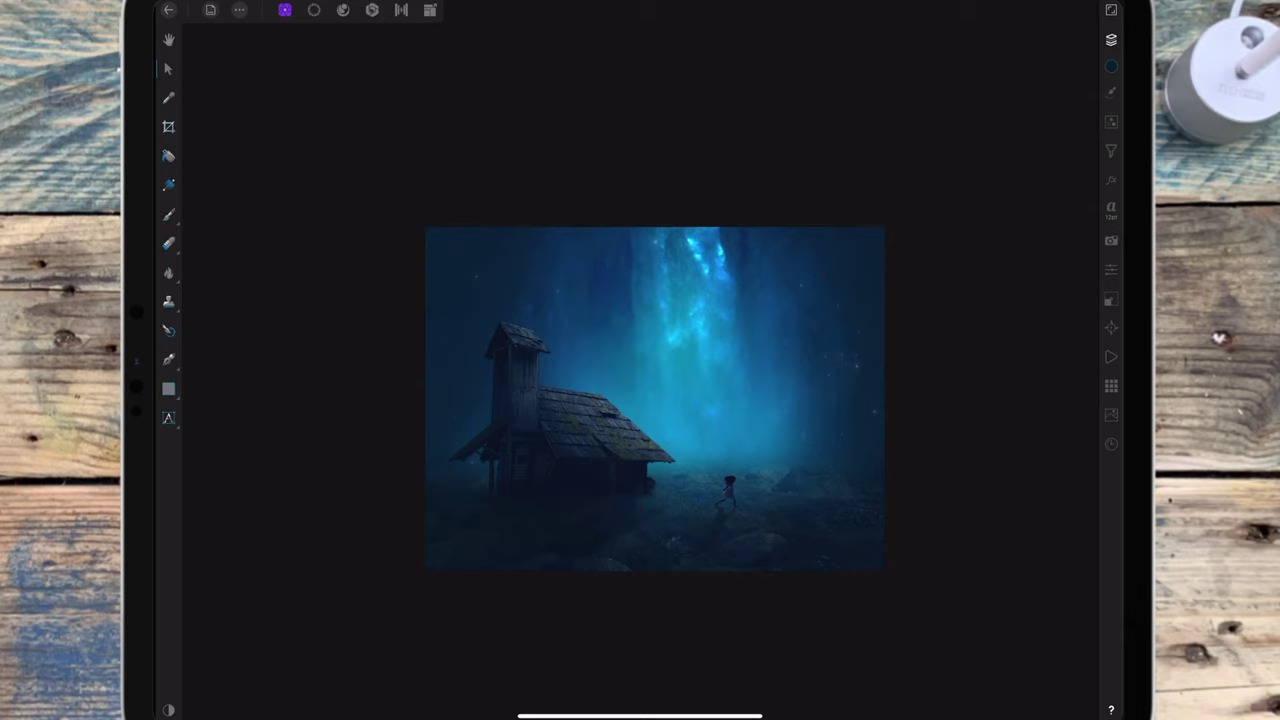
Paint soft light-blue glow around the house, the child and the image centre
left_click(168, 214)
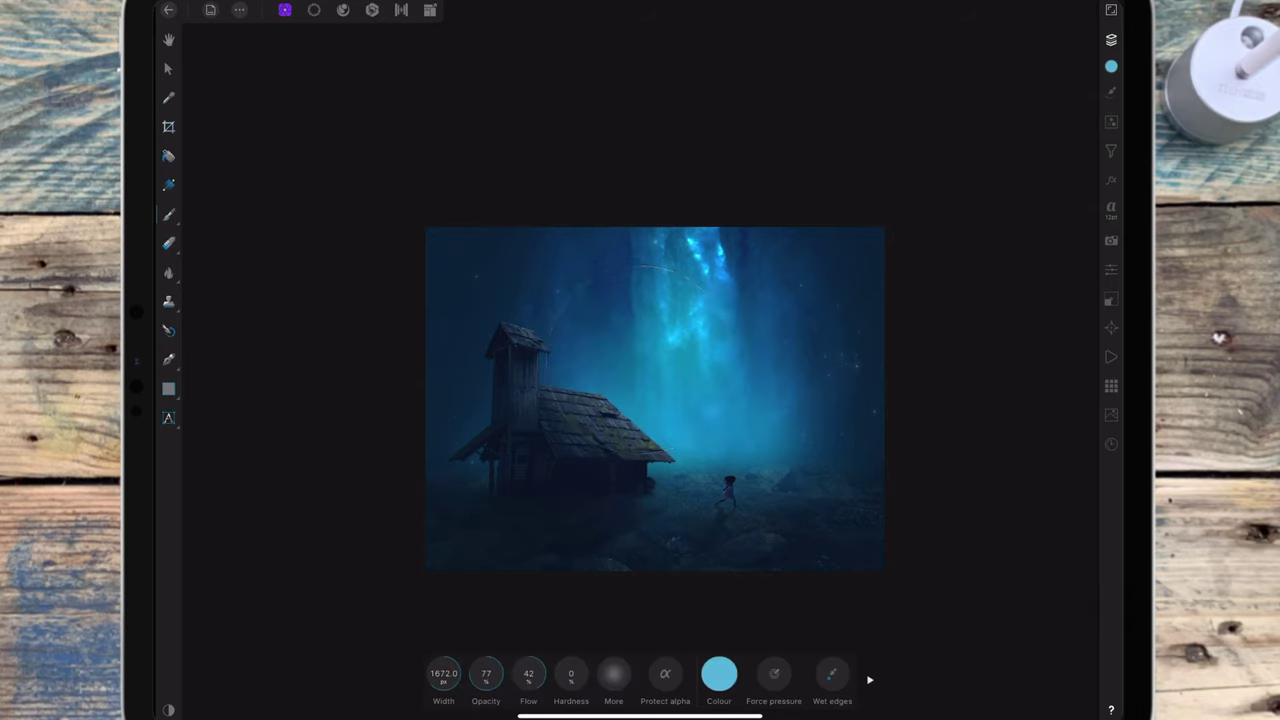
left_click(719, 673)
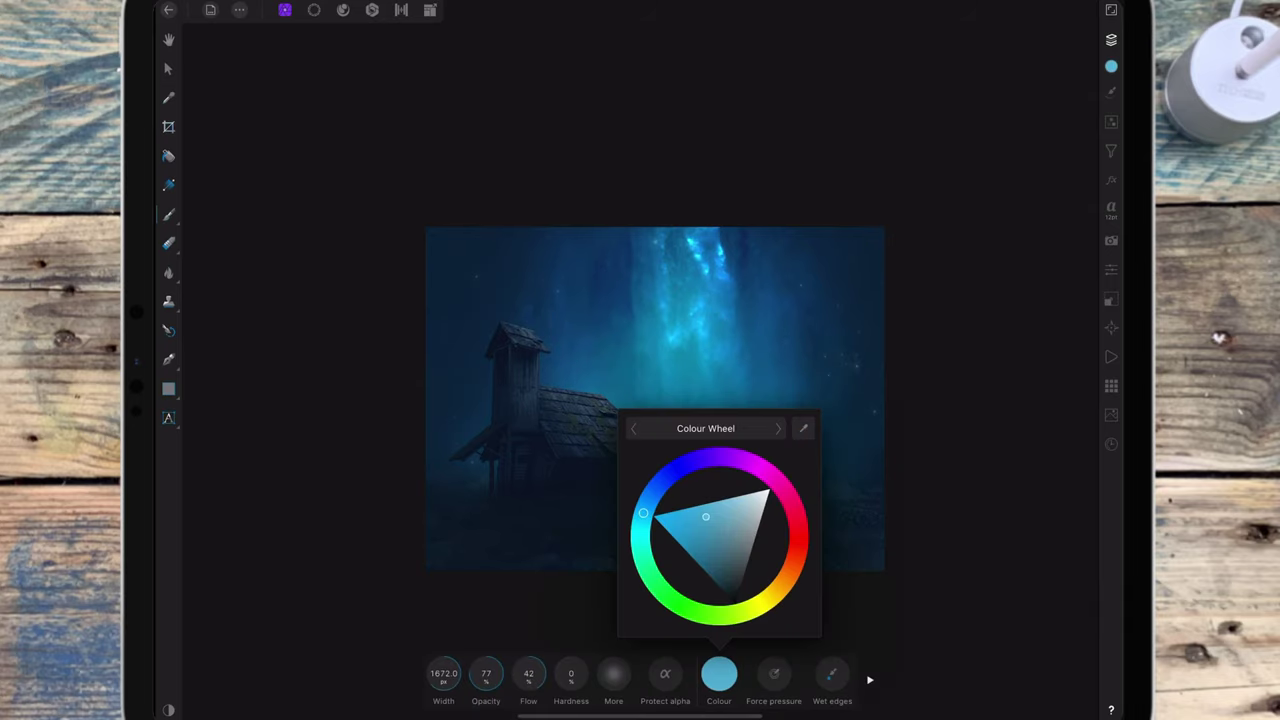
left_click(706, 513)
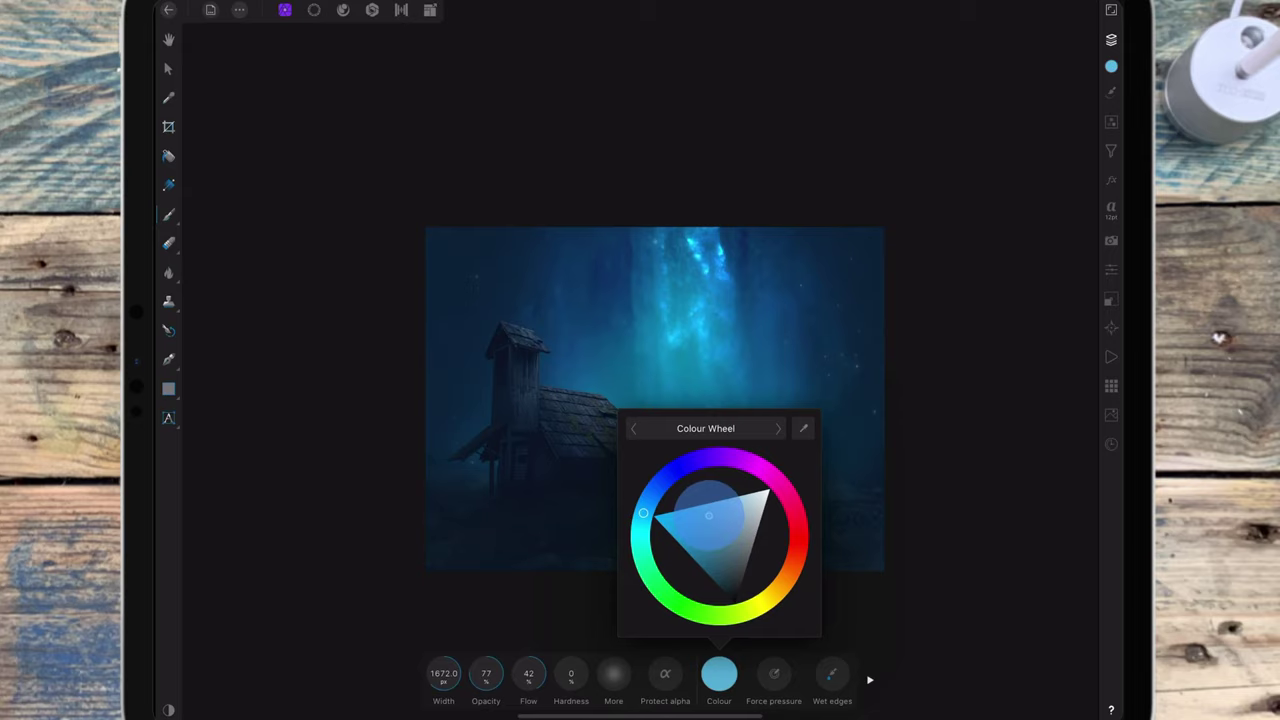
scroll(813, 410, "down", 2)
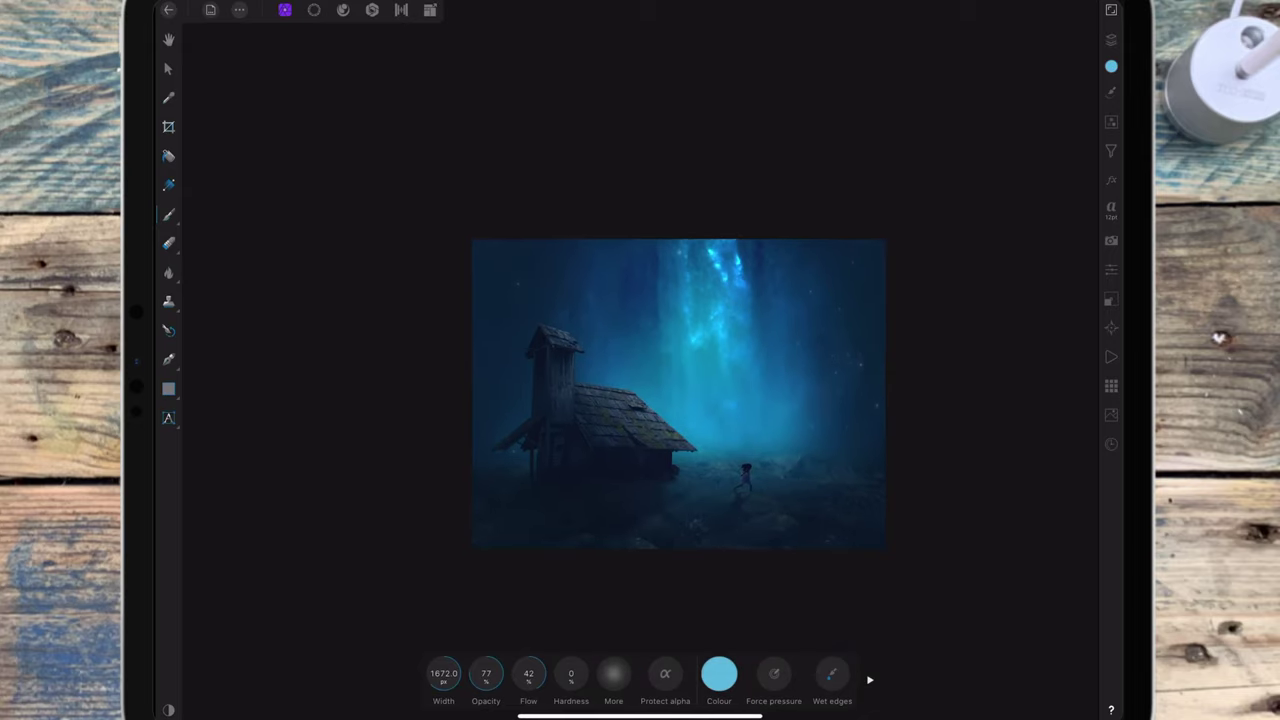
left_click_drag(650, 470, 780, 360)
left_click_drag(600, 470, 700, 330)
left_click_drag(560, 480, 690, 340)
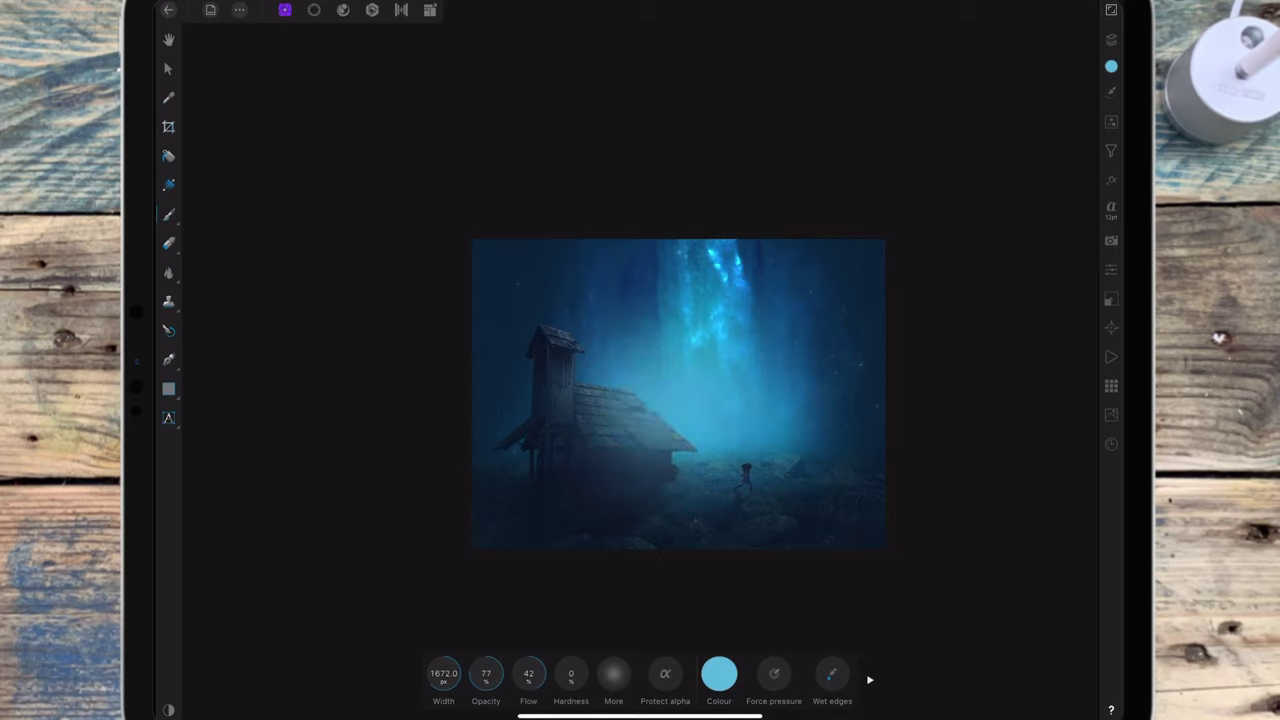
left_click_drag(710, 500, 840, 370)
left_click_drag(850, 480, 750, 350)
left_click_drag(680, 510, 800, 445)
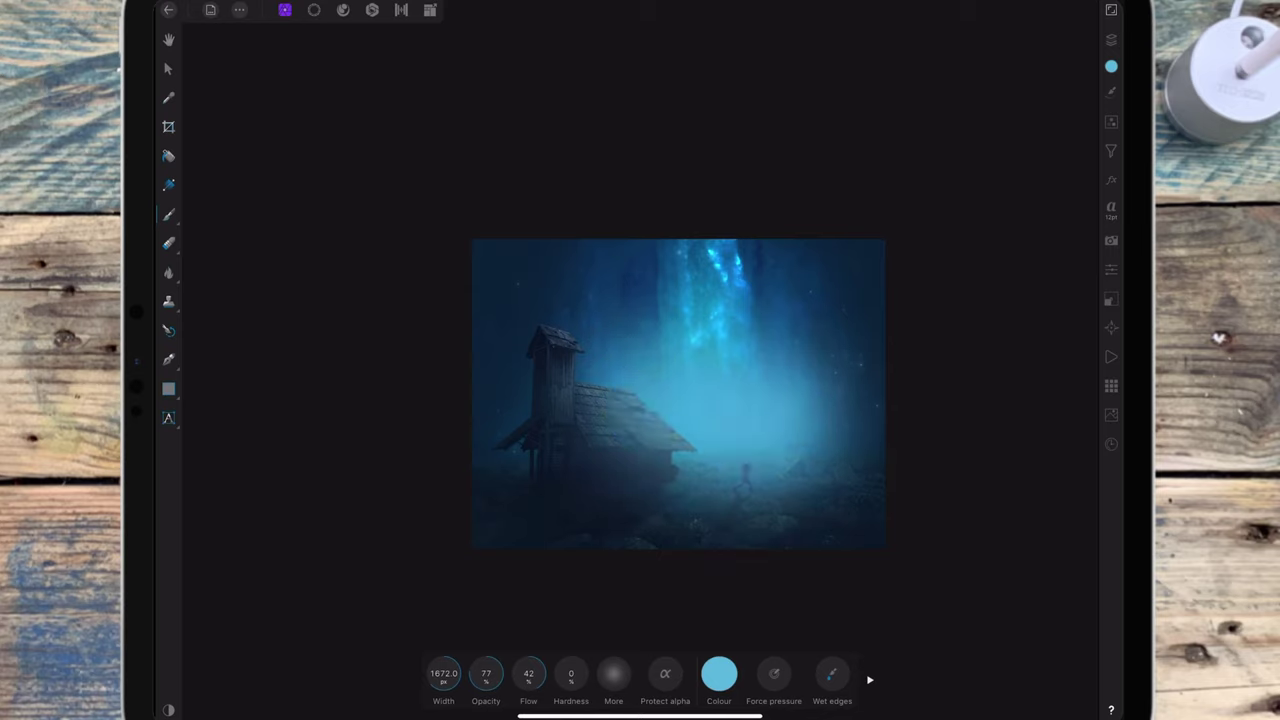
Paint light blue over the starry light beam to smooth it into an even glow
left_click_drag(770, 310, 726, 371)
left_click_drag(640, 330, 790, 250)
left_click_drag(630, 300, 780, 245)
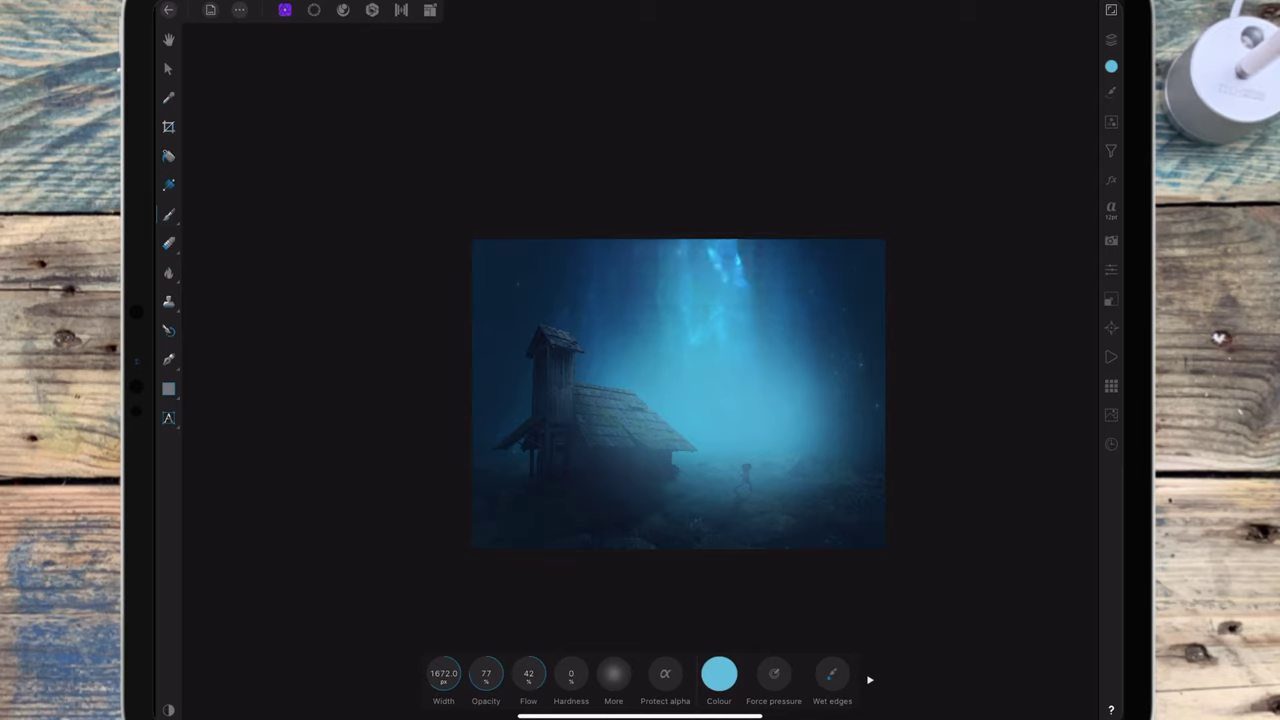
left_click_drag(630, 265, 775, 250)
left_click_drag(650, 330, 755, 265)
left_click_drag(640, 340, 690, 370)
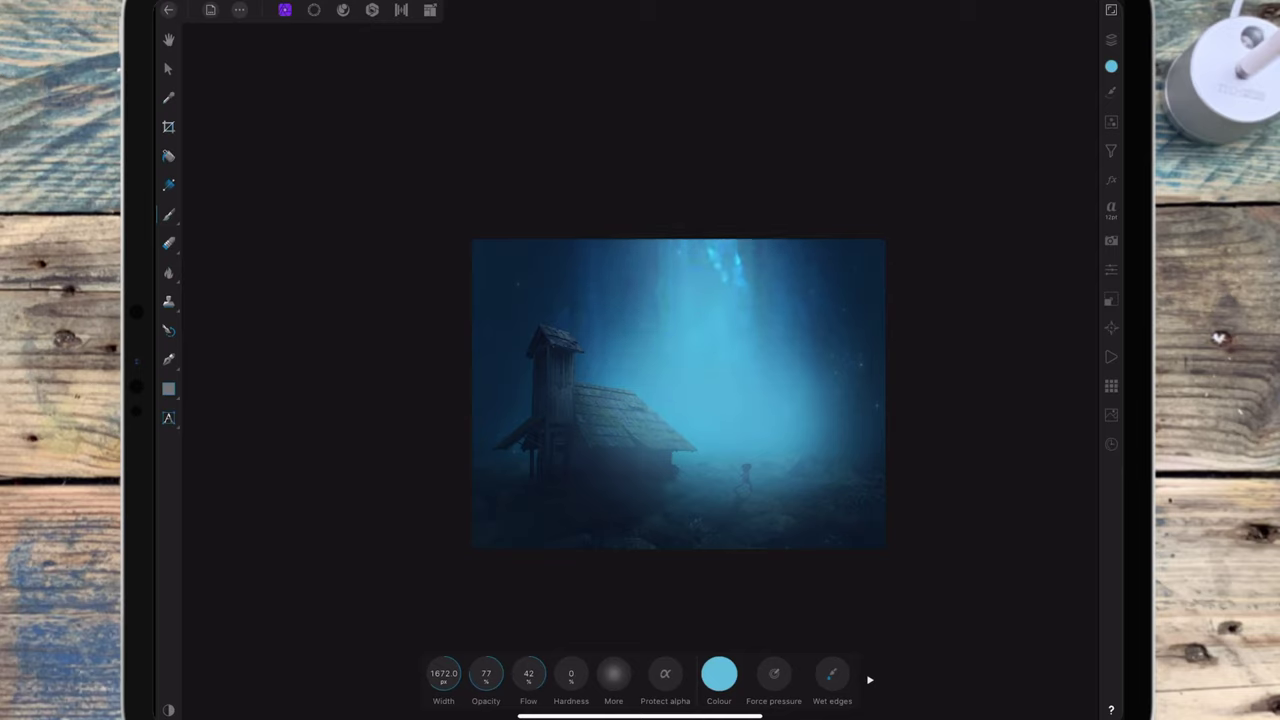
left_click_drag(760, 420, 830, 350)
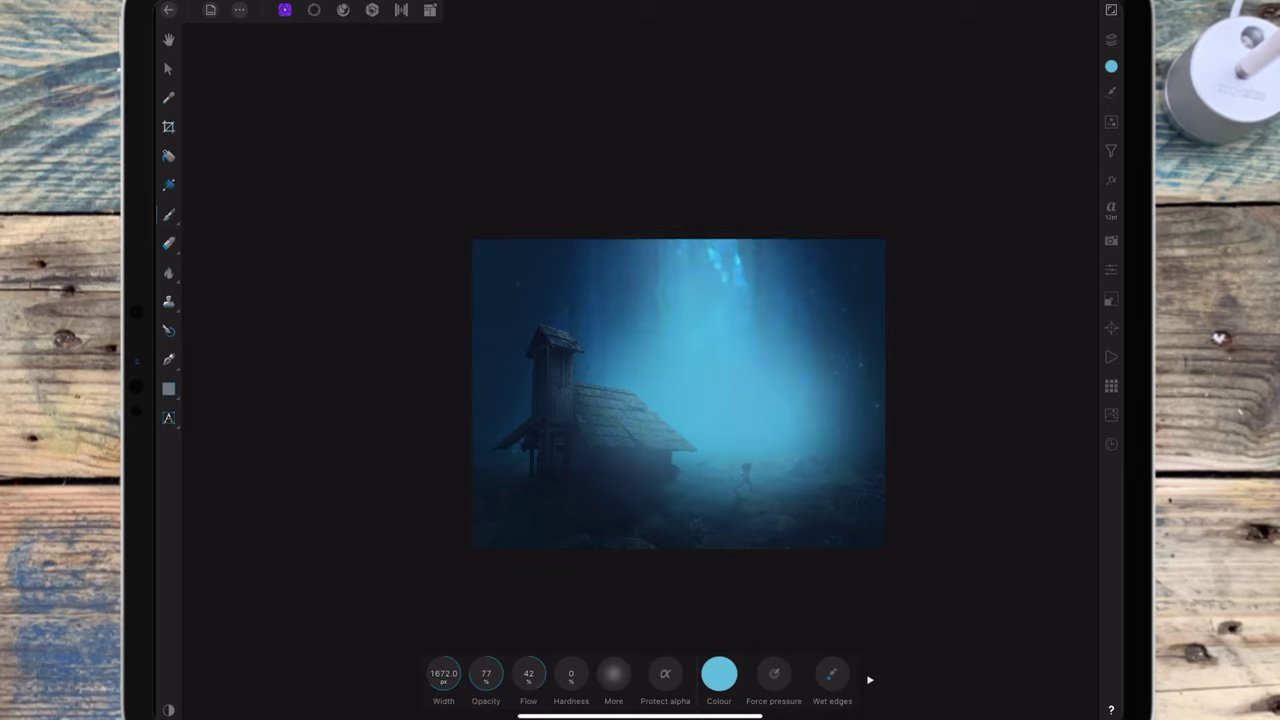
left_click_drag(680, 510, 790, 462)
left_click_drag(690, 335, 770, 260)
left_click_drag(620, 300, 790, 248)
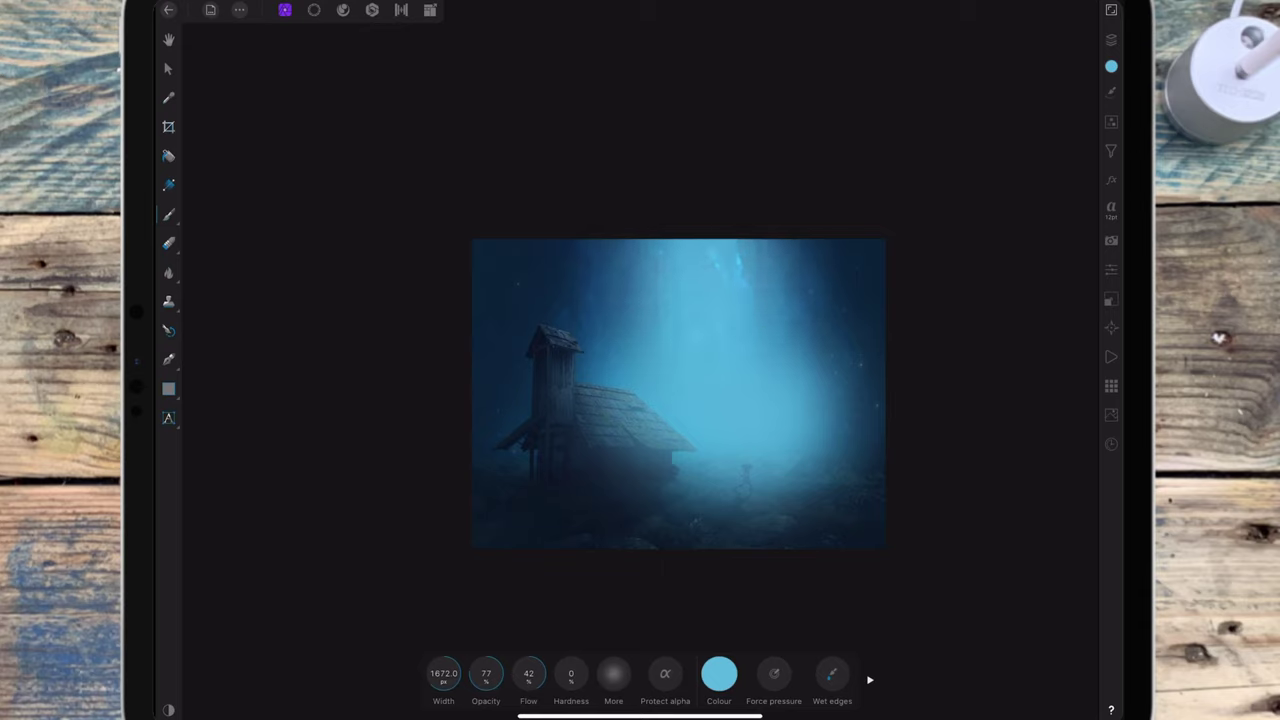
Set the glow layer's blend mode to Screen and lower its opacity
left_click(1111, 39)
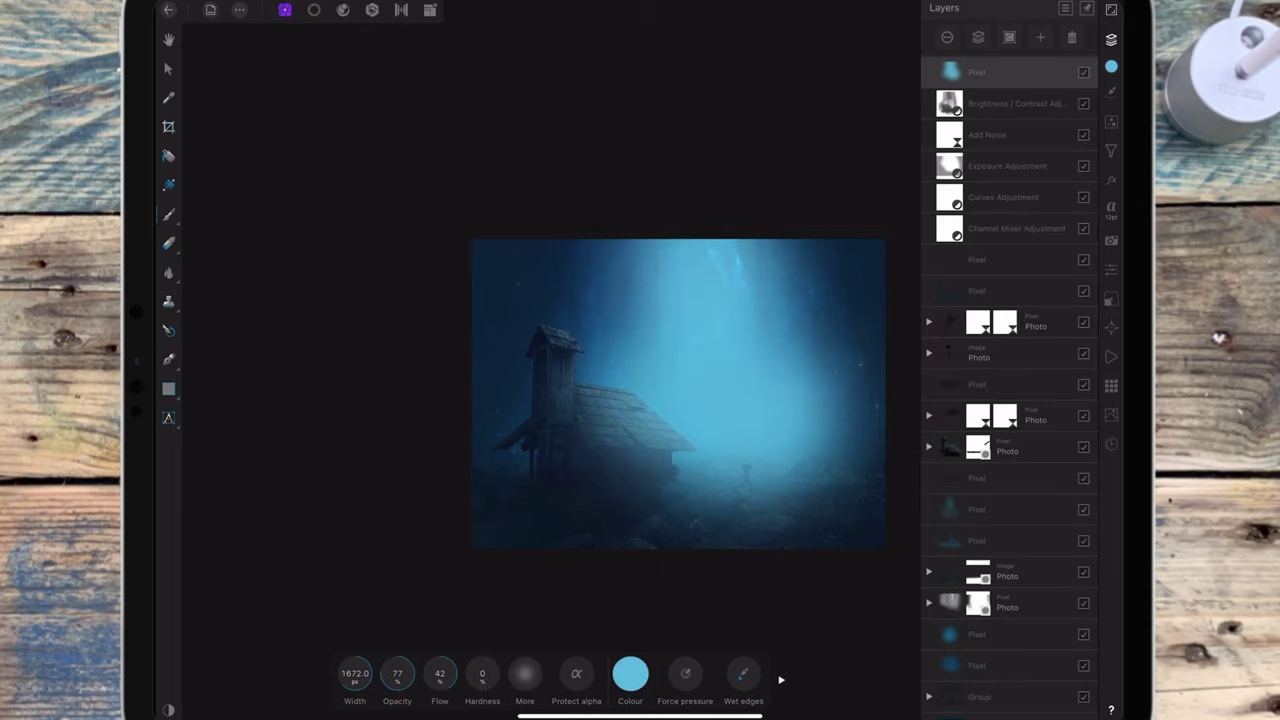
left_click(1085, 63)
left_click(1008, 115)
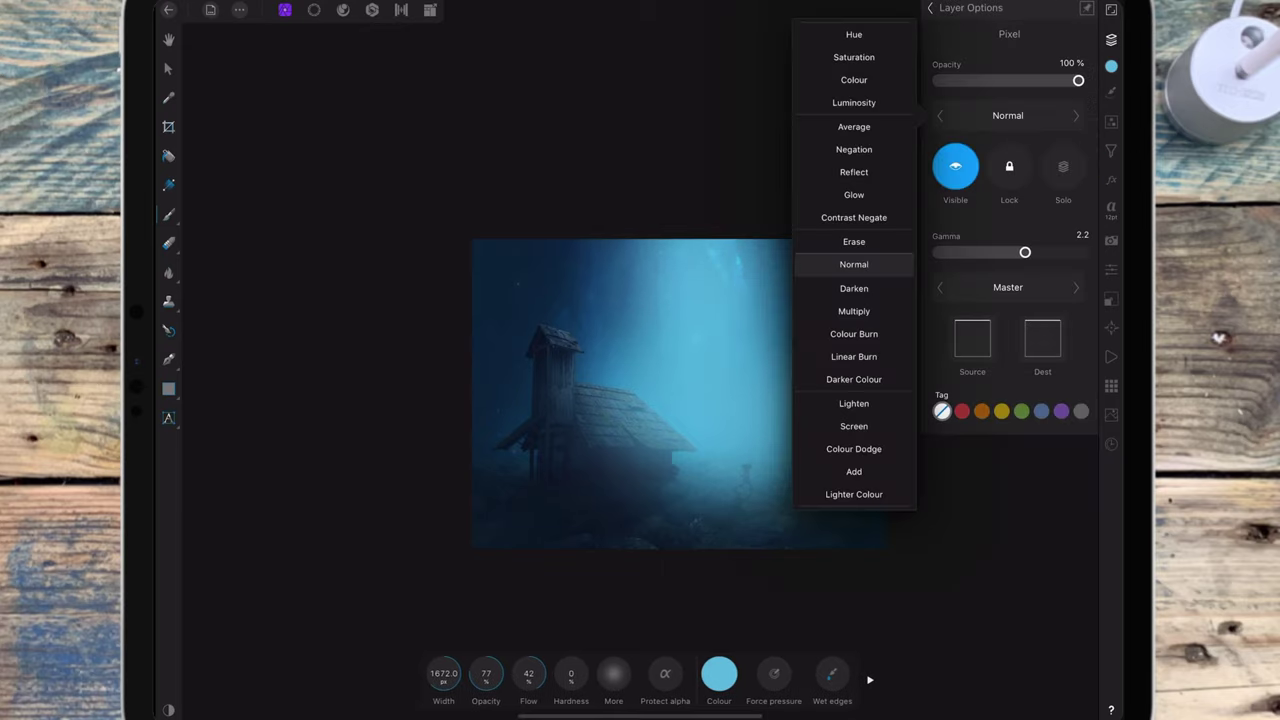
left_click(854, 426)
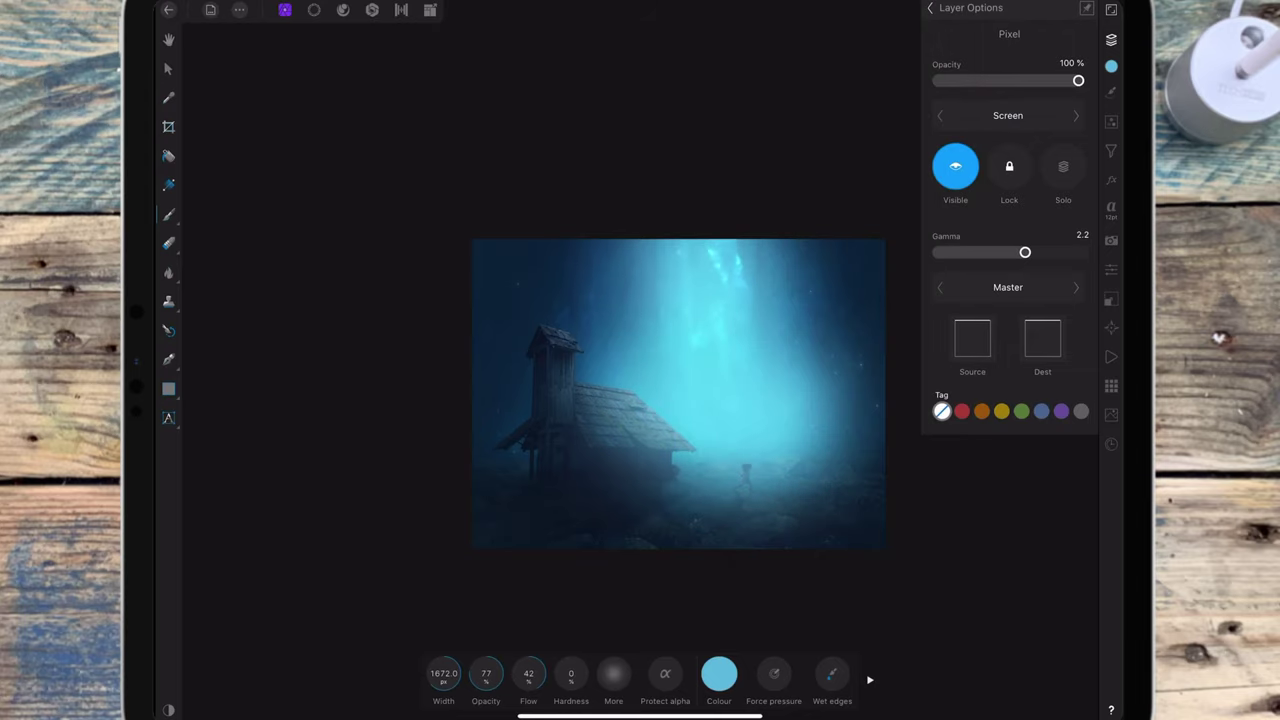
left_click_drag(1078, 80, 984, 80)
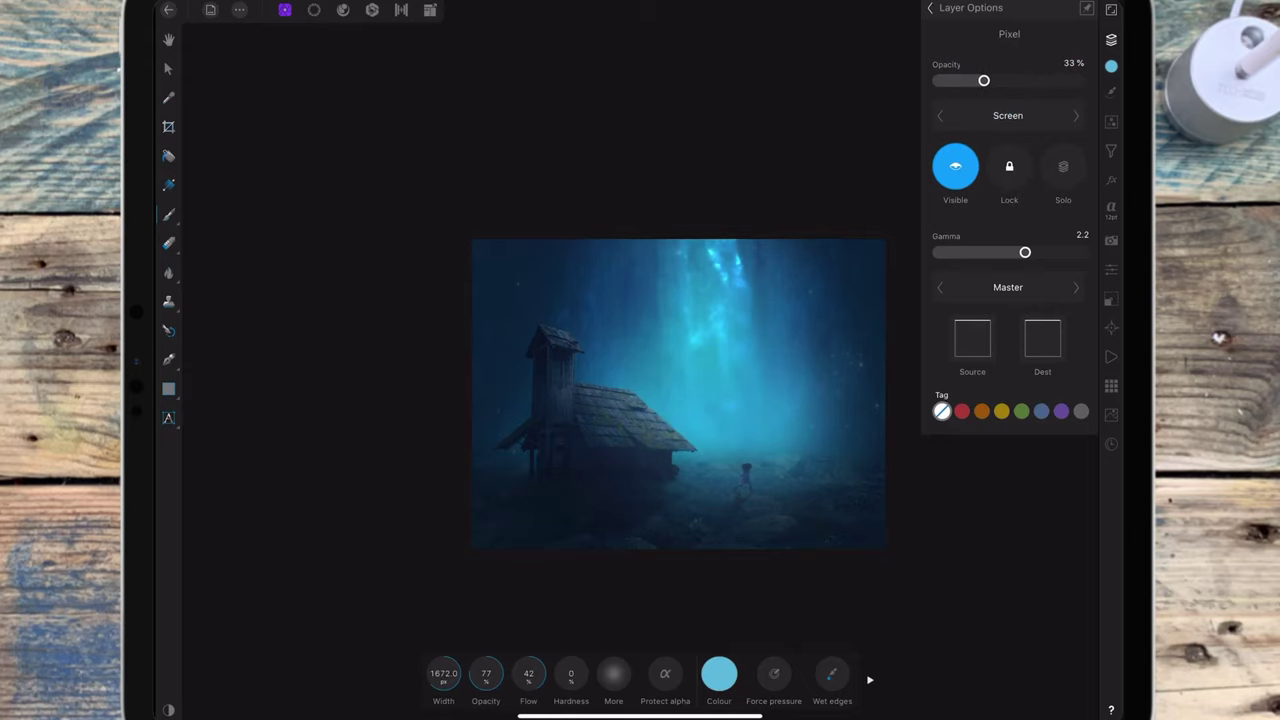
left_click(851, 206)
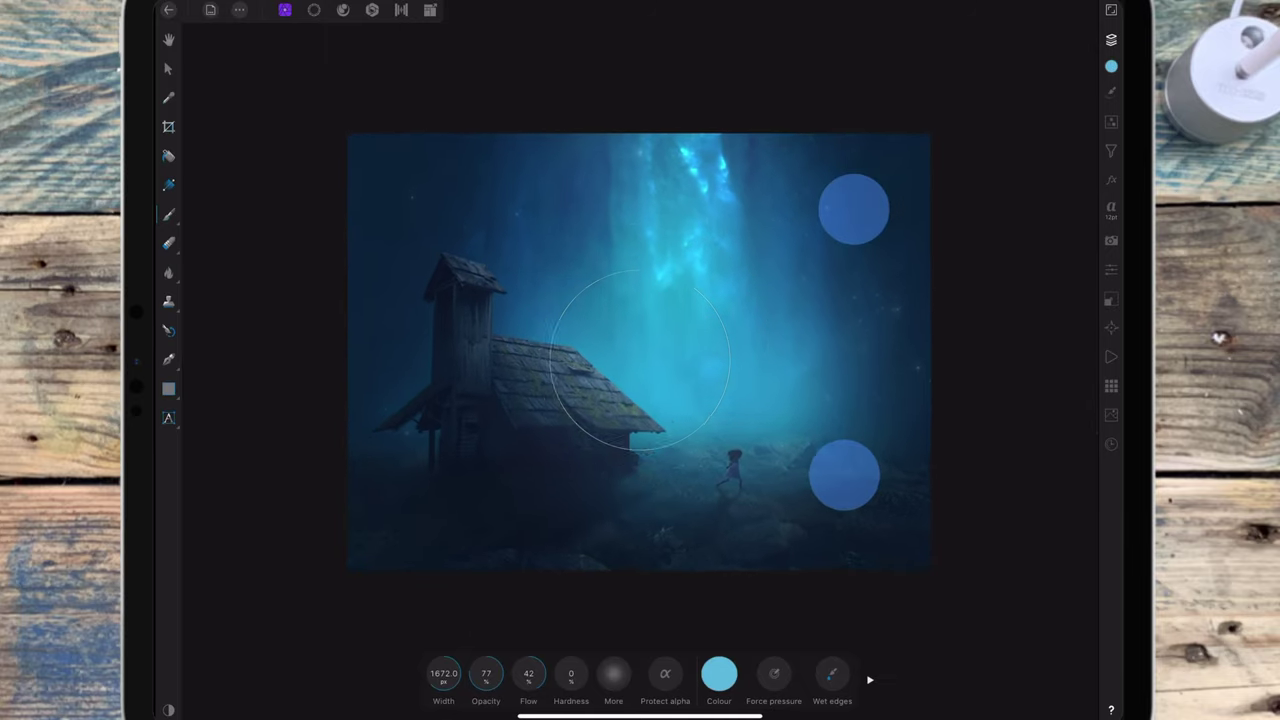
Fine-tune the glow layer's opacity down to about 29%
scroll(848, 340, "up", 3)
left_click(1111, 39)
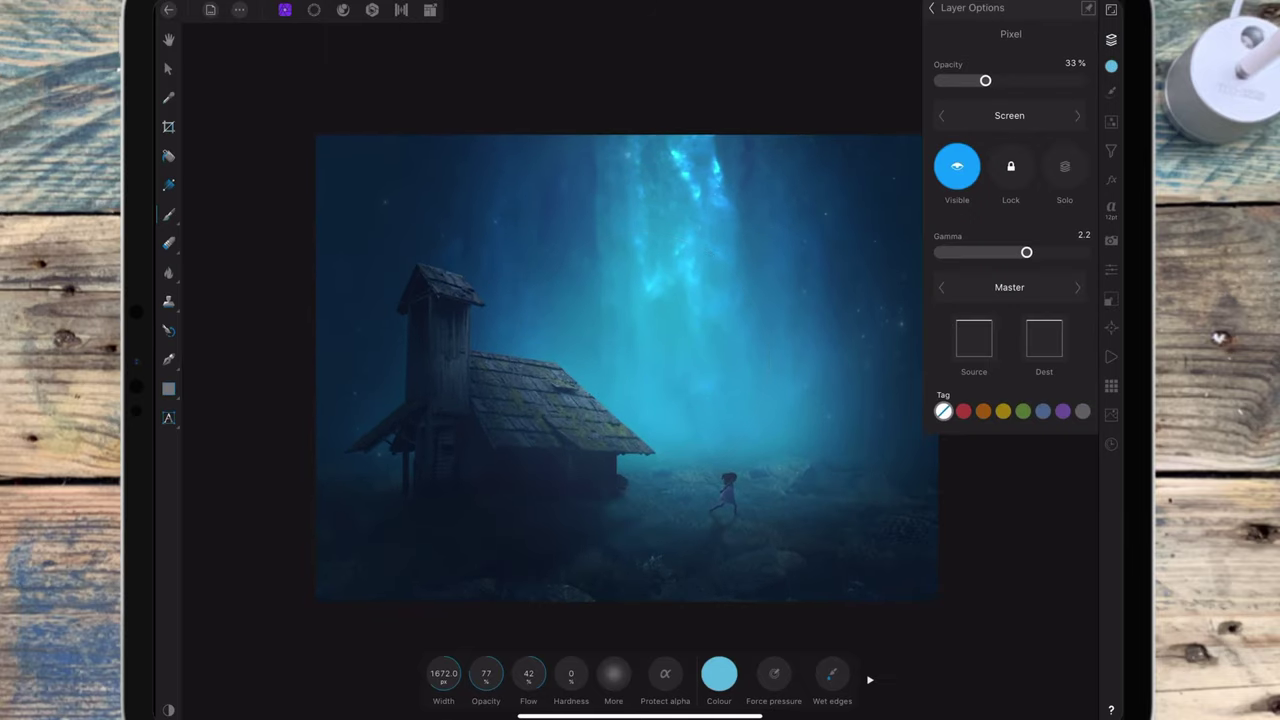
left_click(984, 80)
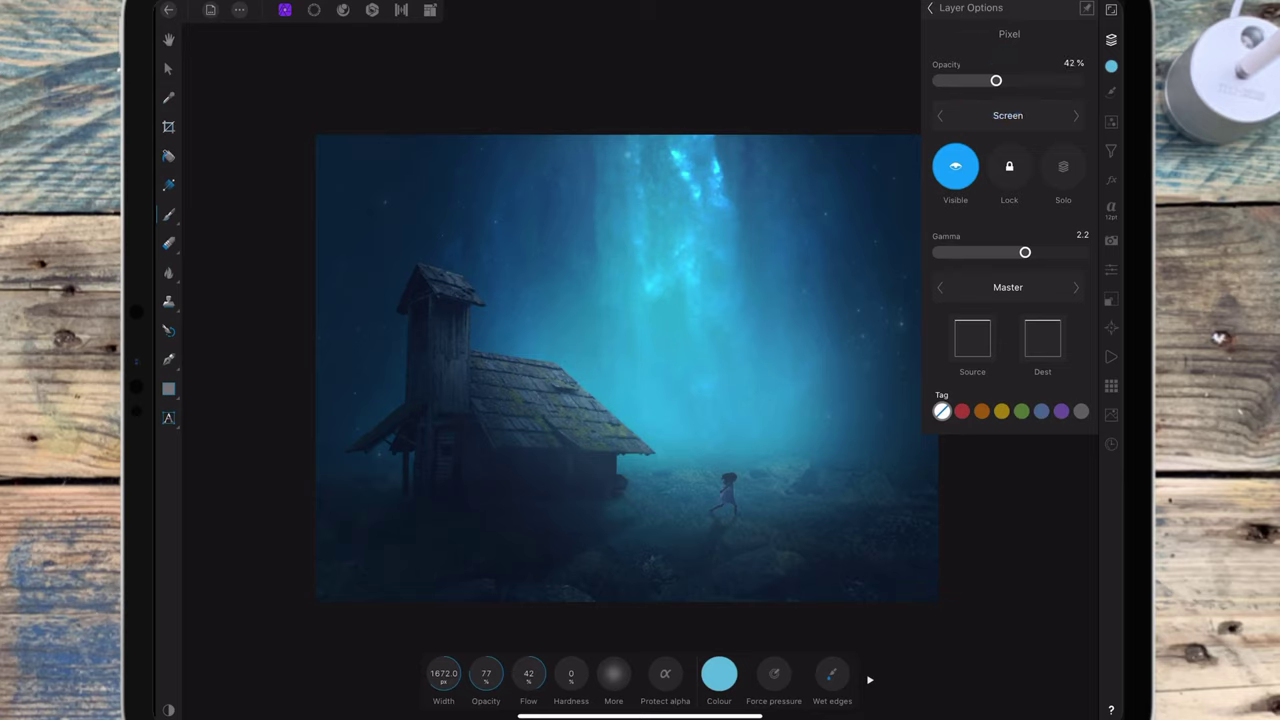
left_click(996, 80)
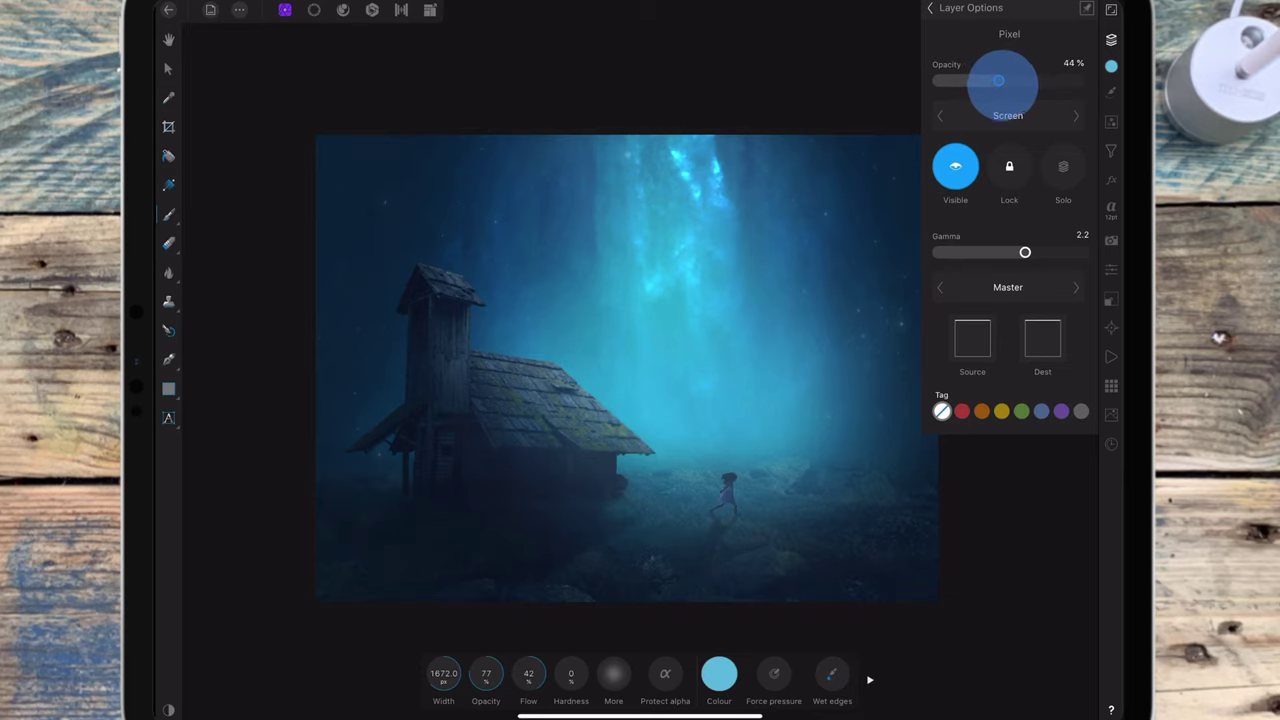
left_click_drag(999, 80, 978, 80)
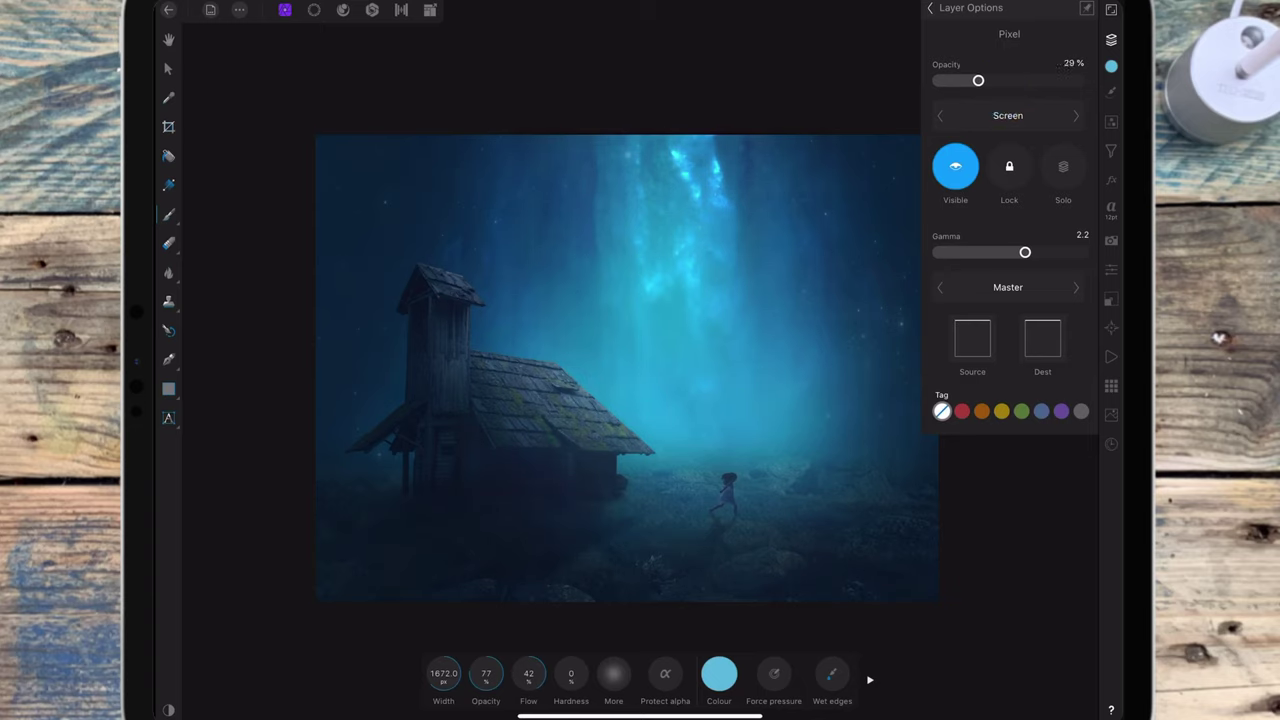
left_click(626, 368)
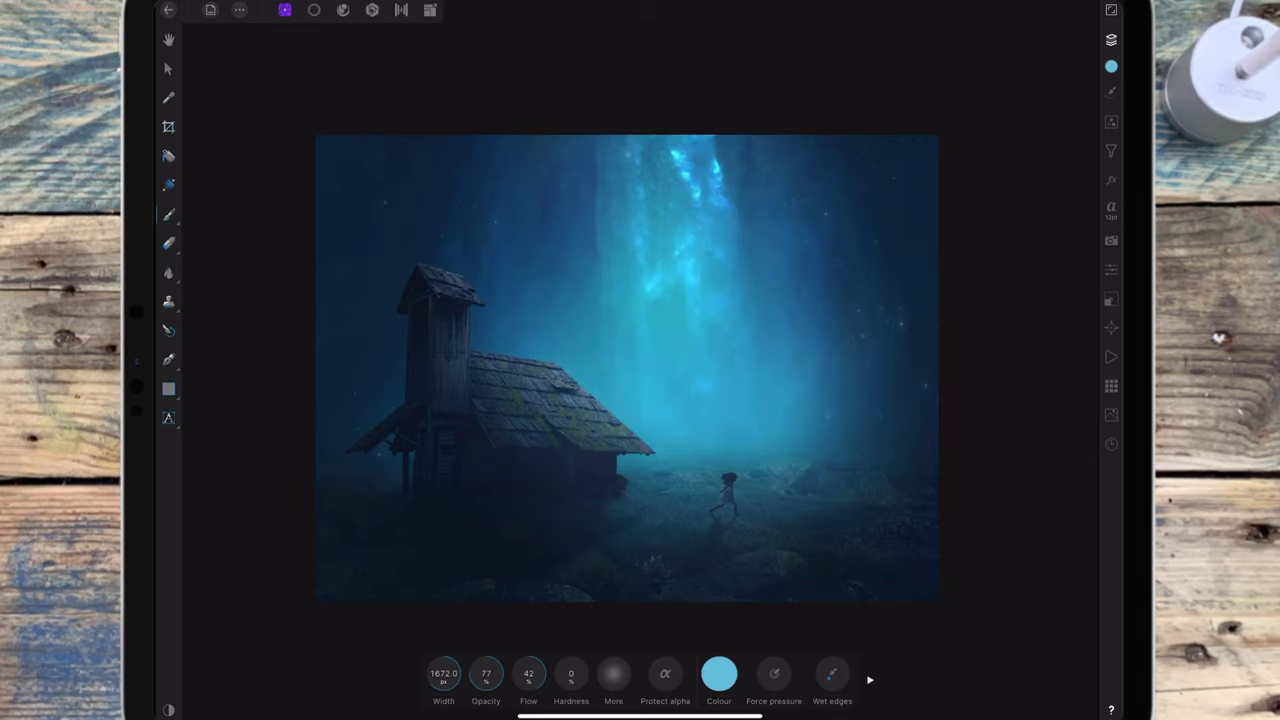
scroll(626, 368, "down", 3)
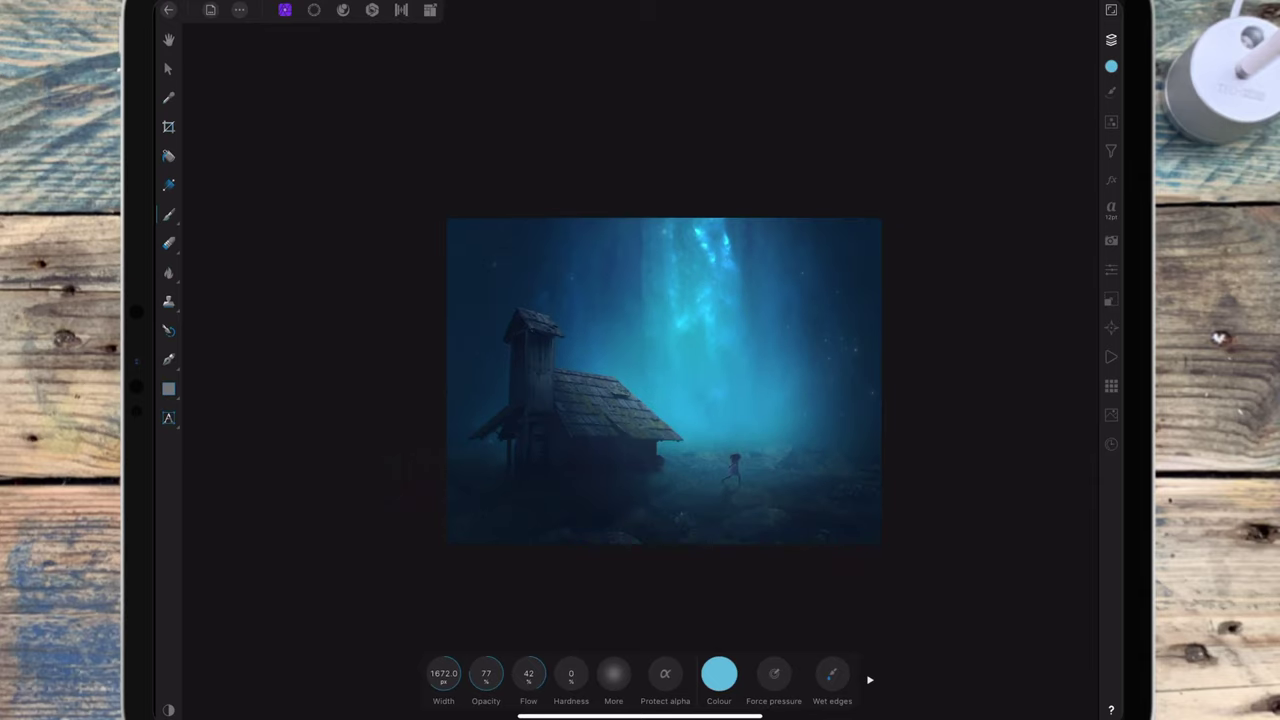
left_click(829, 414)
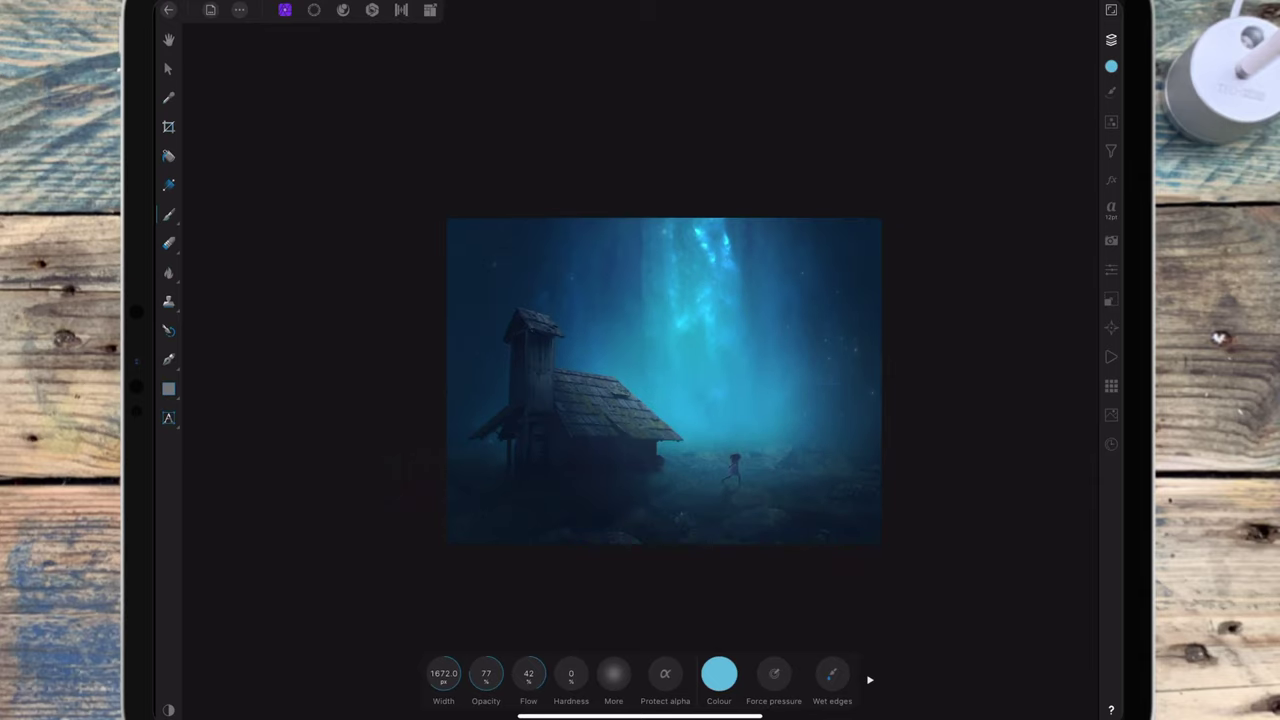